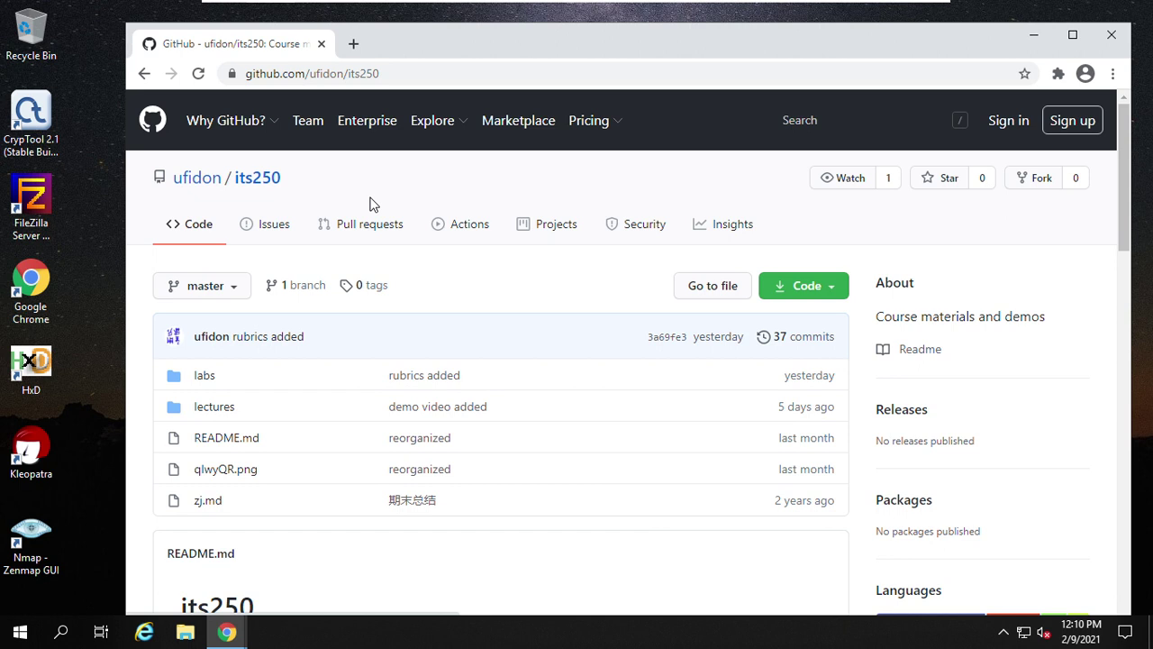
Open the its250 labs folder in a new tab and go into lab05
scroll(365, 347, down, 1)
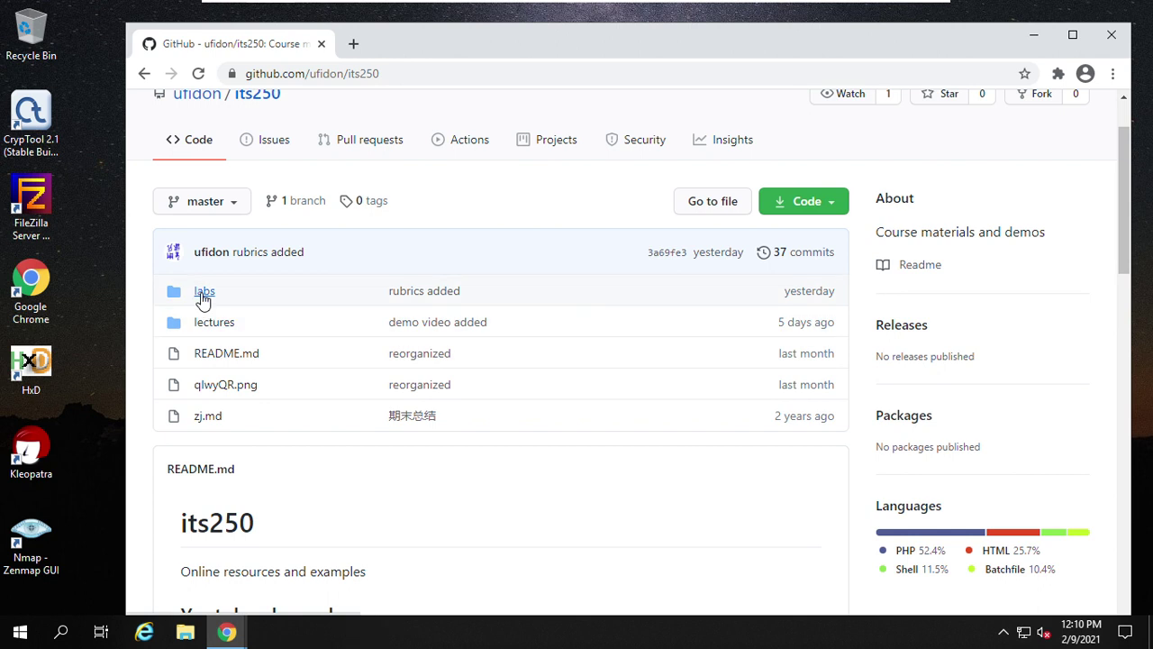
right_click(205, 294)
click(230, 301)
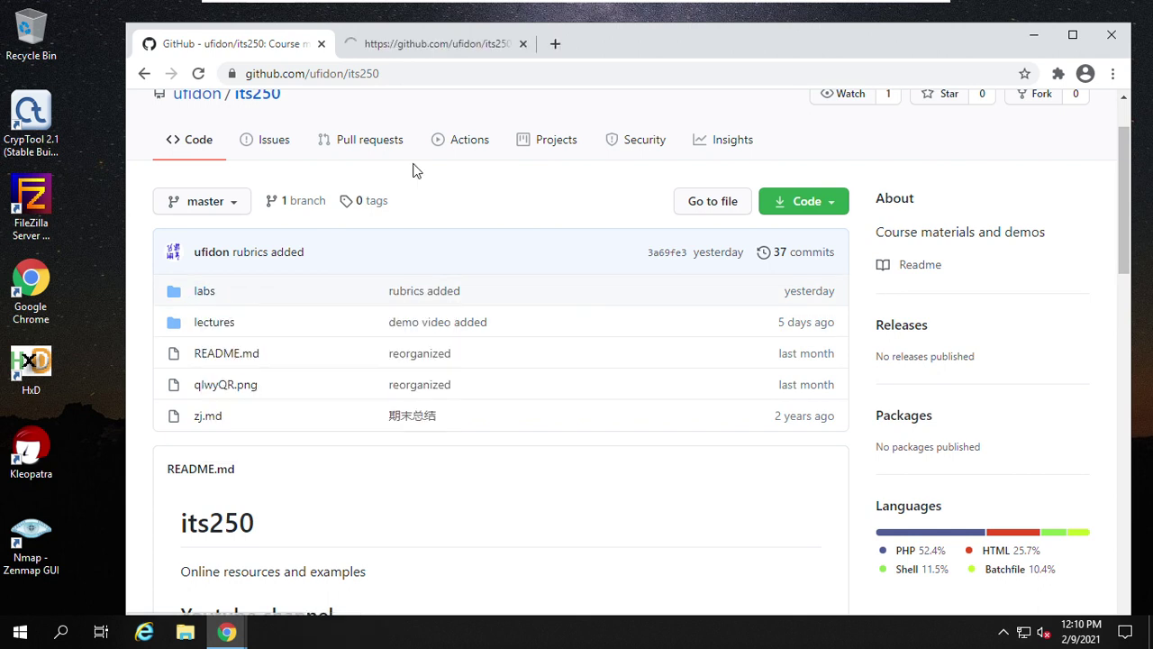
click(438, 45)
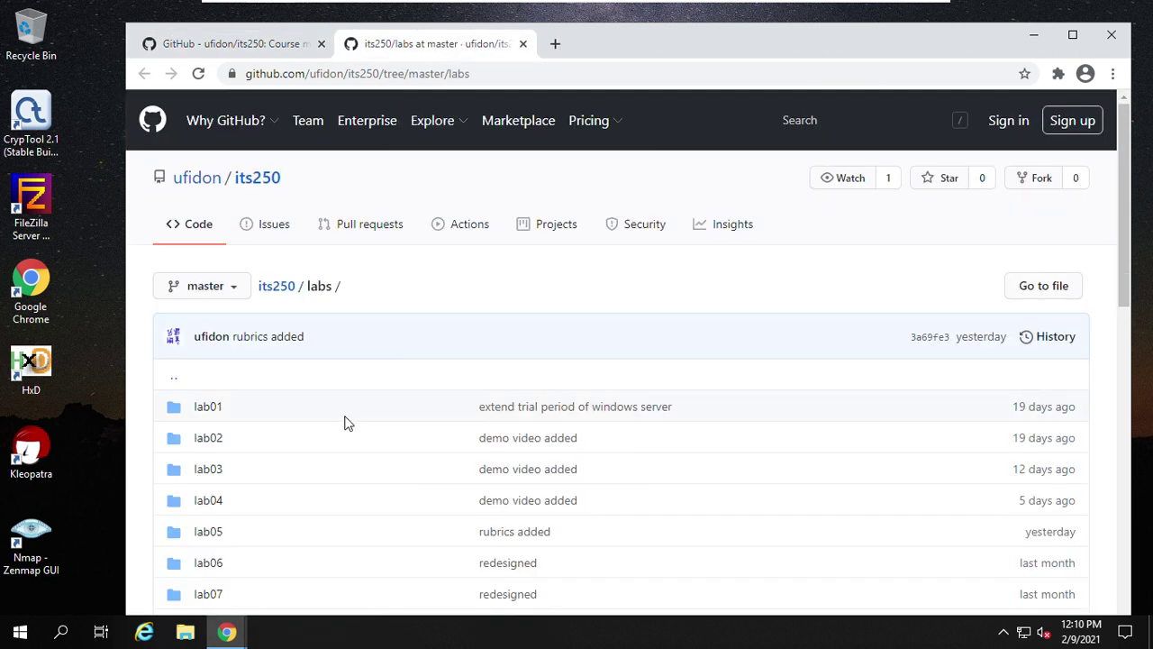
scroll(347, 424, down, 1)
click(216, 453)
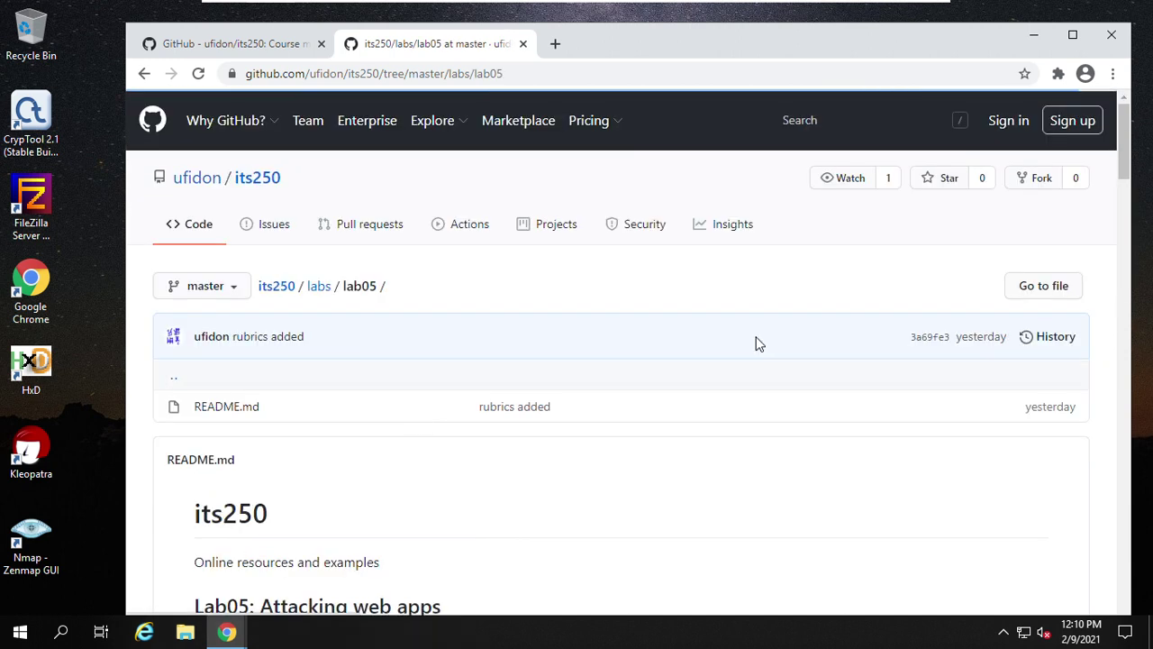
scroll(762, 345, down, 6)
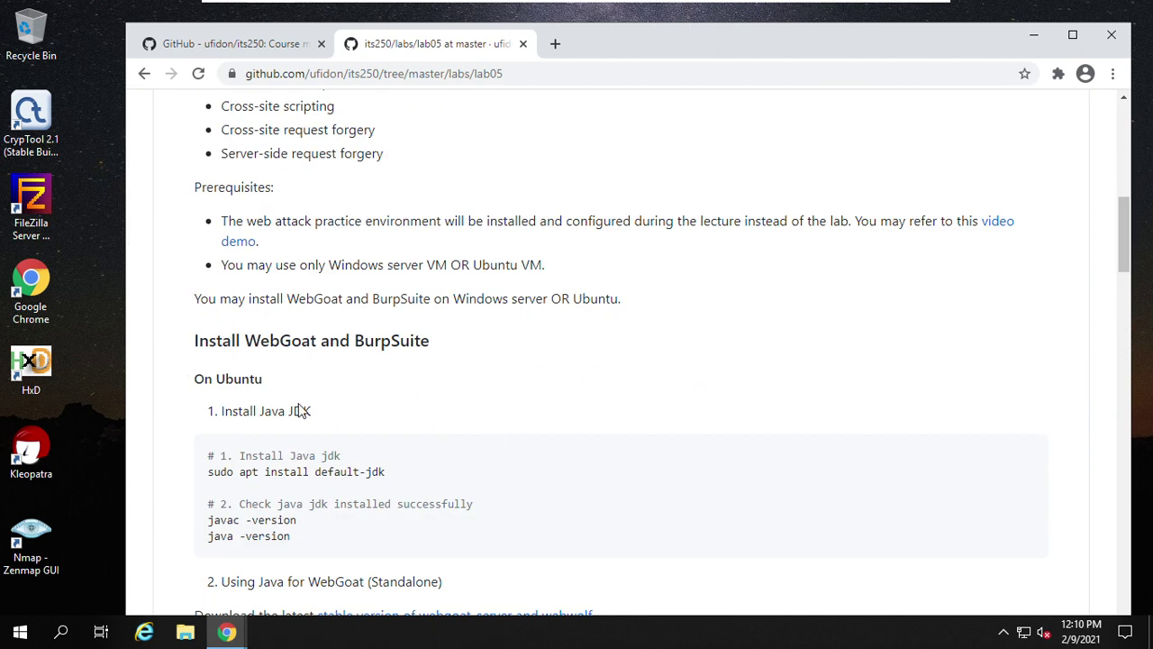
drag(245, 342, 317, 343)
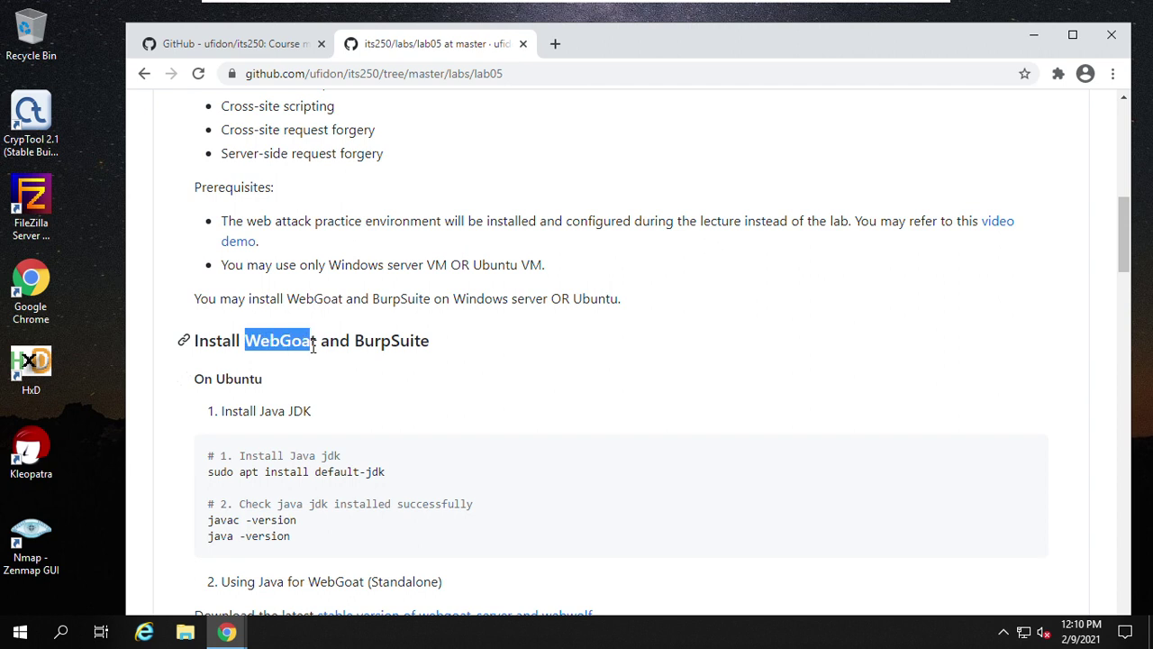
click(440, 353)
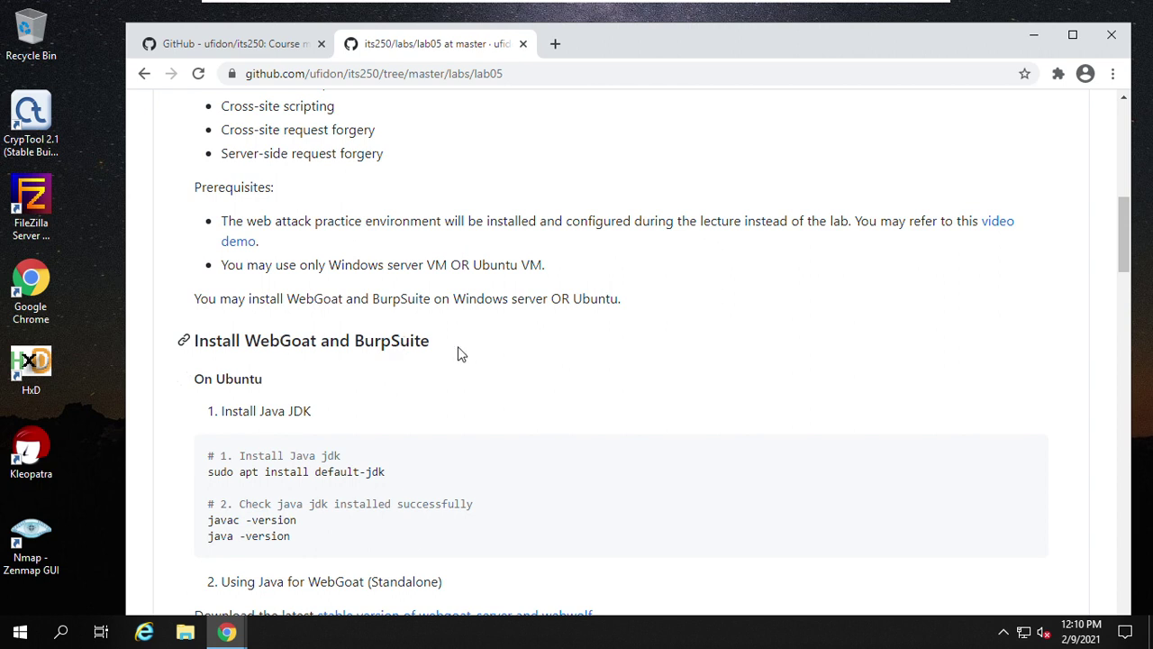
scroll(487, 360, down, 2)
scroll(605, 366, down, 12)
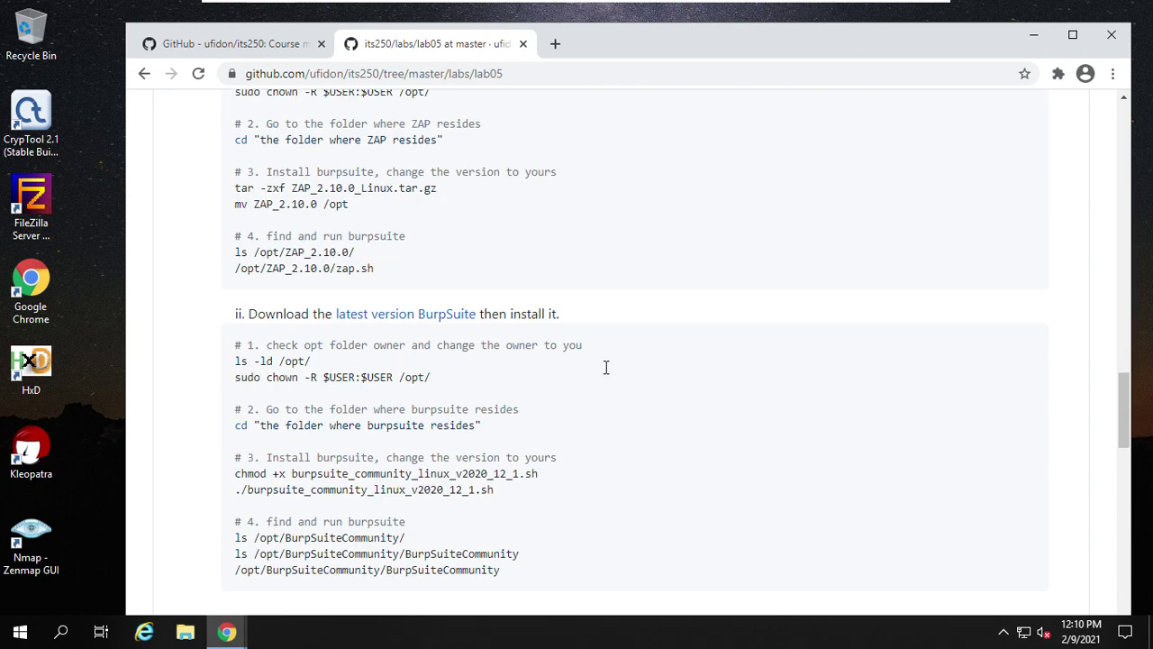
scroll(605, 367, up, 3)
scroll(690, 391, down, 6)
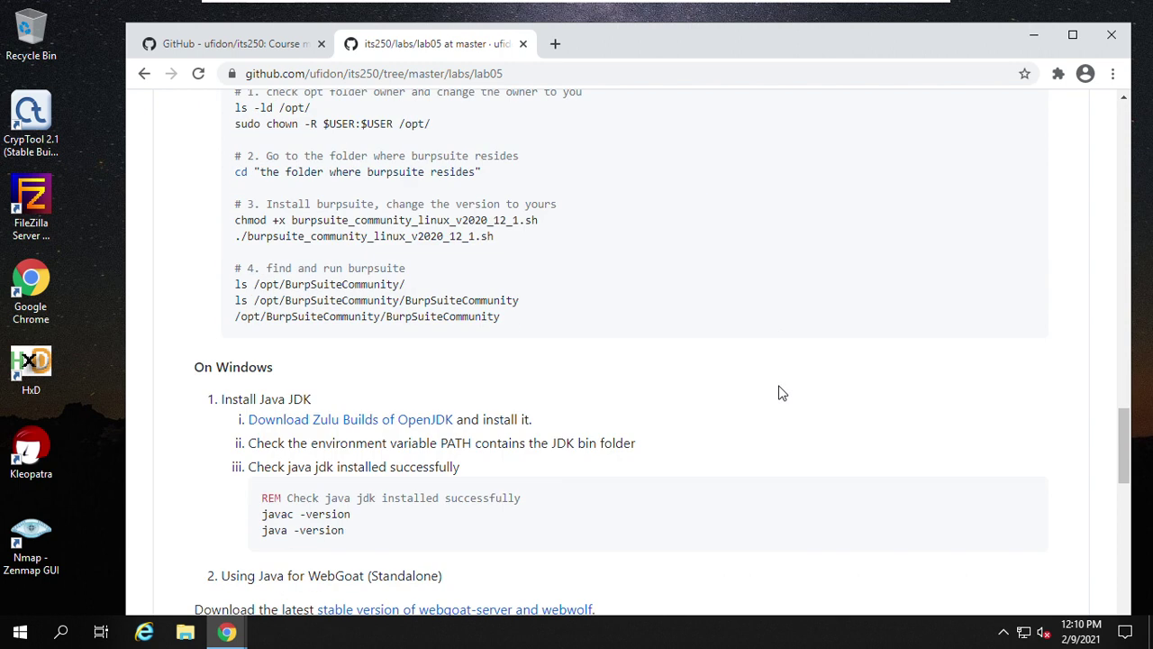
scroll(781, 393, down, 1)
scroll(381, 388, down, 2)
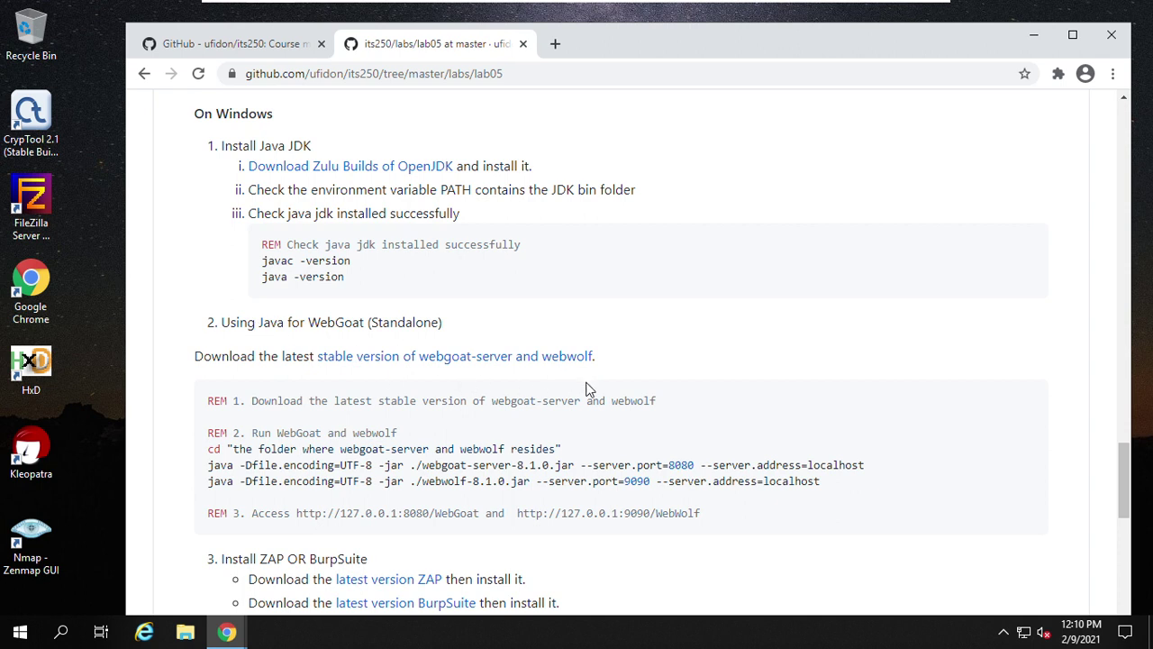
scroll(590, 389, down, 1)
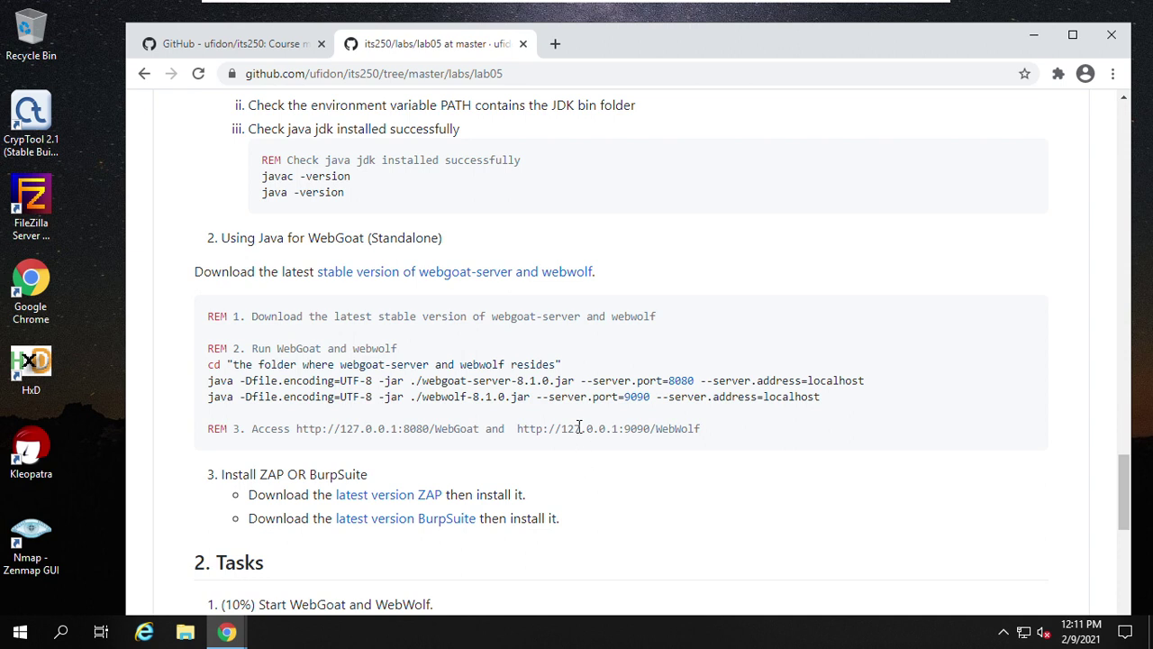
scroll(579, 426, up, 2)
scroll(530, 356, down, 1)
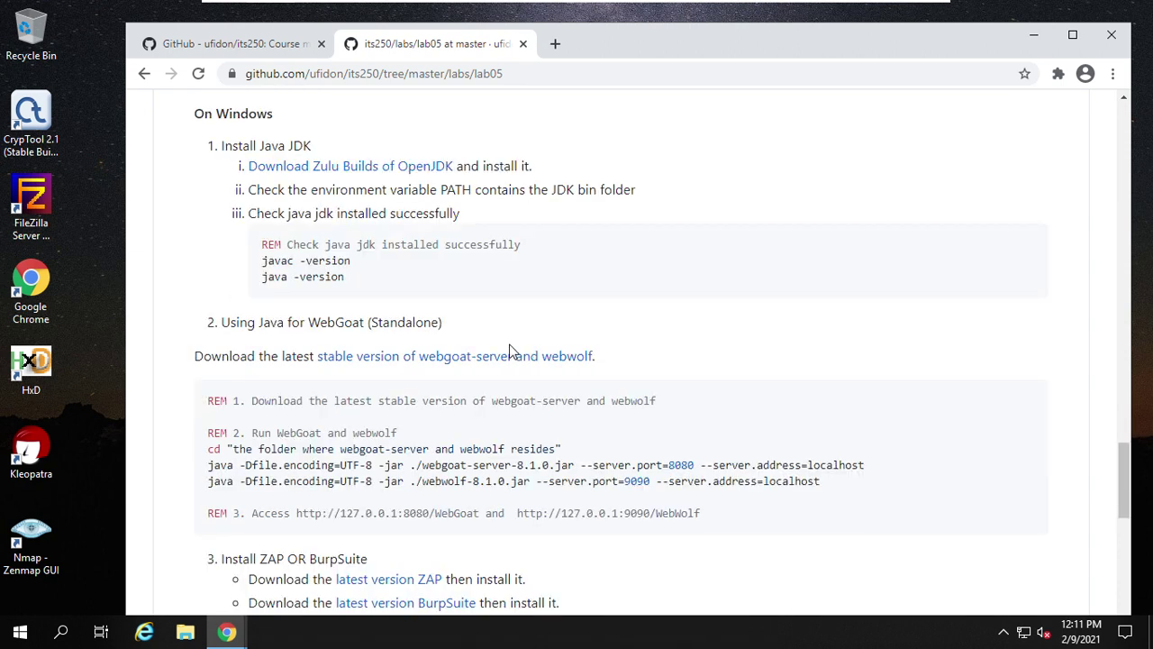
right_click(350, 167)
Open the Zulu OpenJDK download page in a new tab and filter to Java 11 (LTS)
click(384, 176)
click(601, 51)
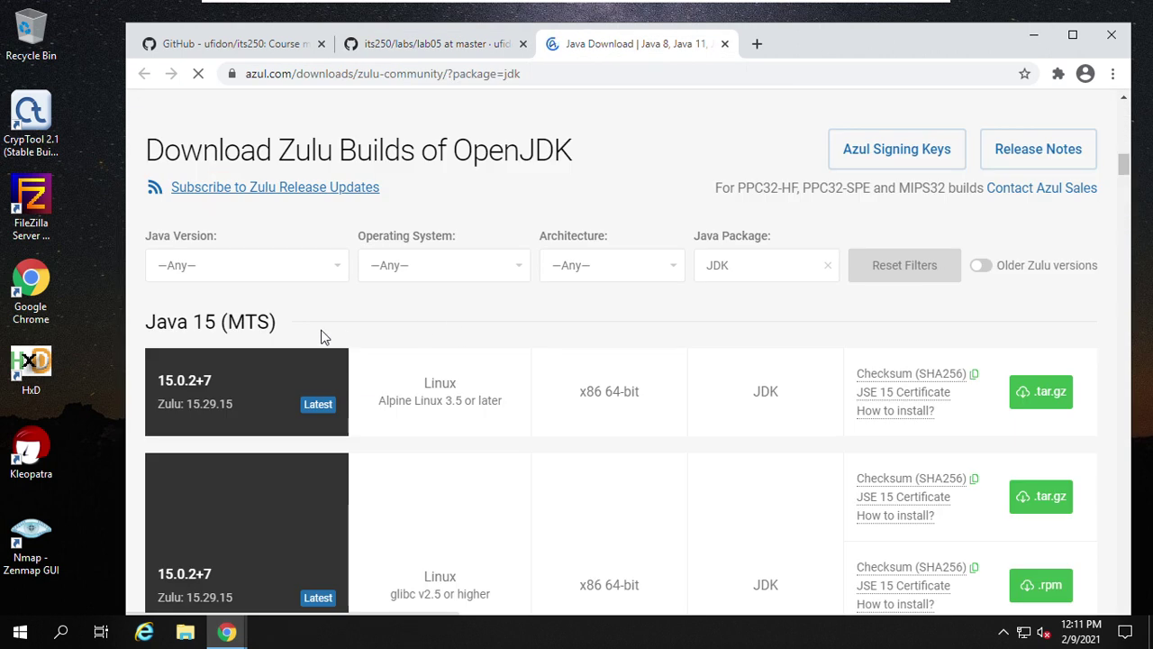
click(337, 271)
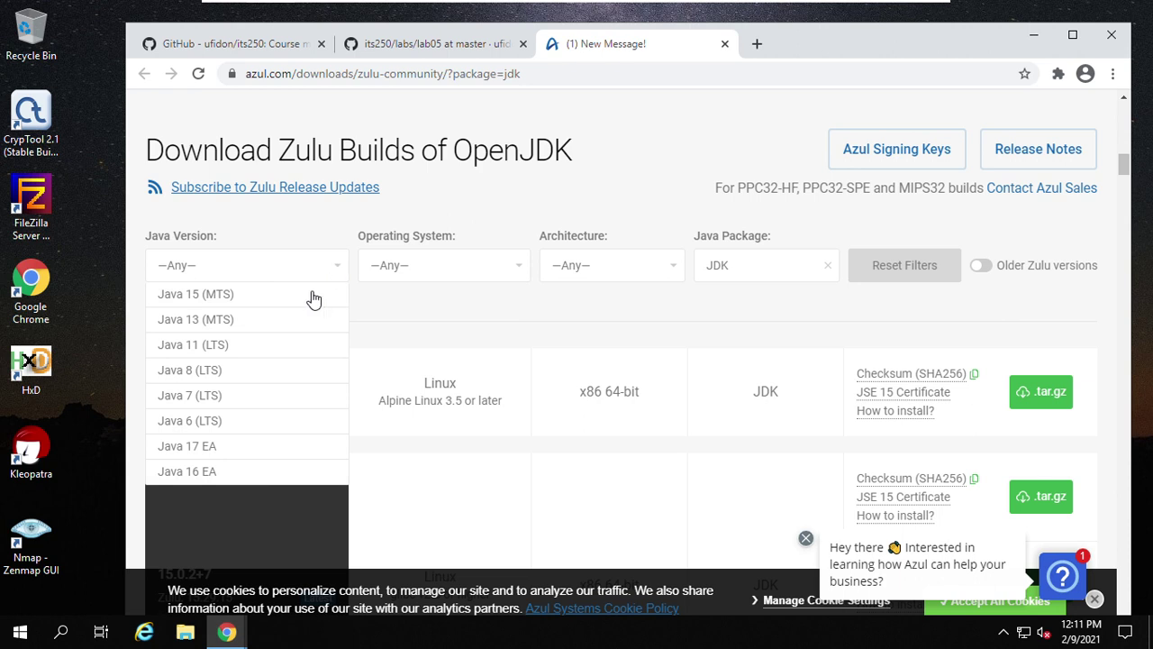
click(207, 345)
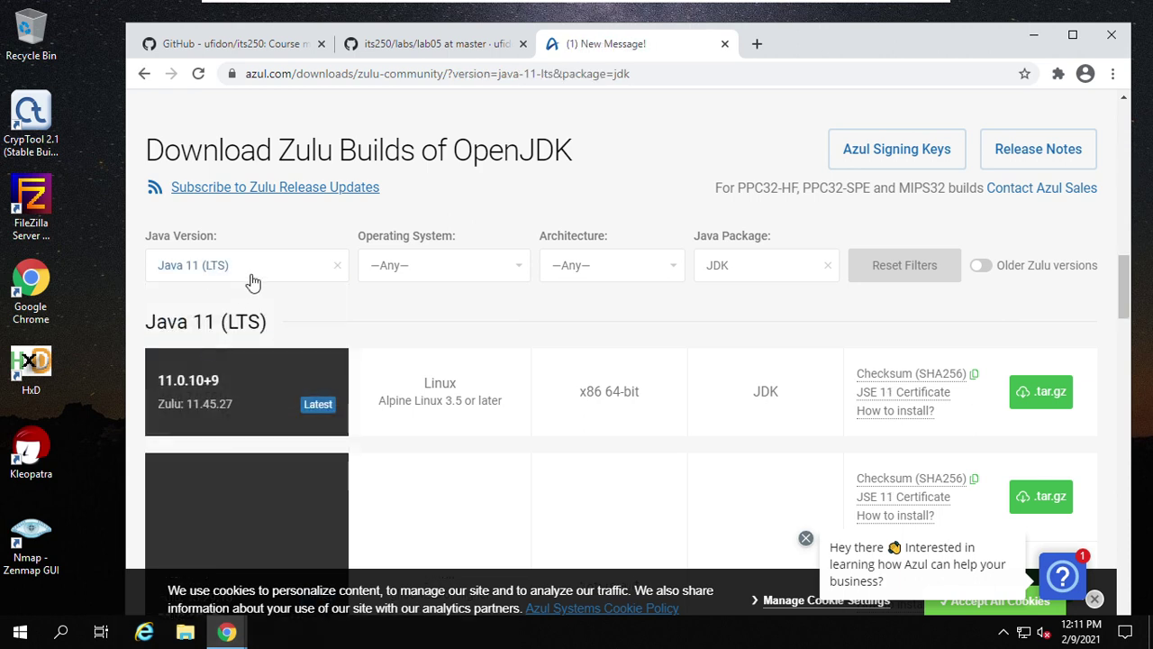
Narrow the builds to Windows x86 64-bit and start downloading the .msi installer
click(519, 272)
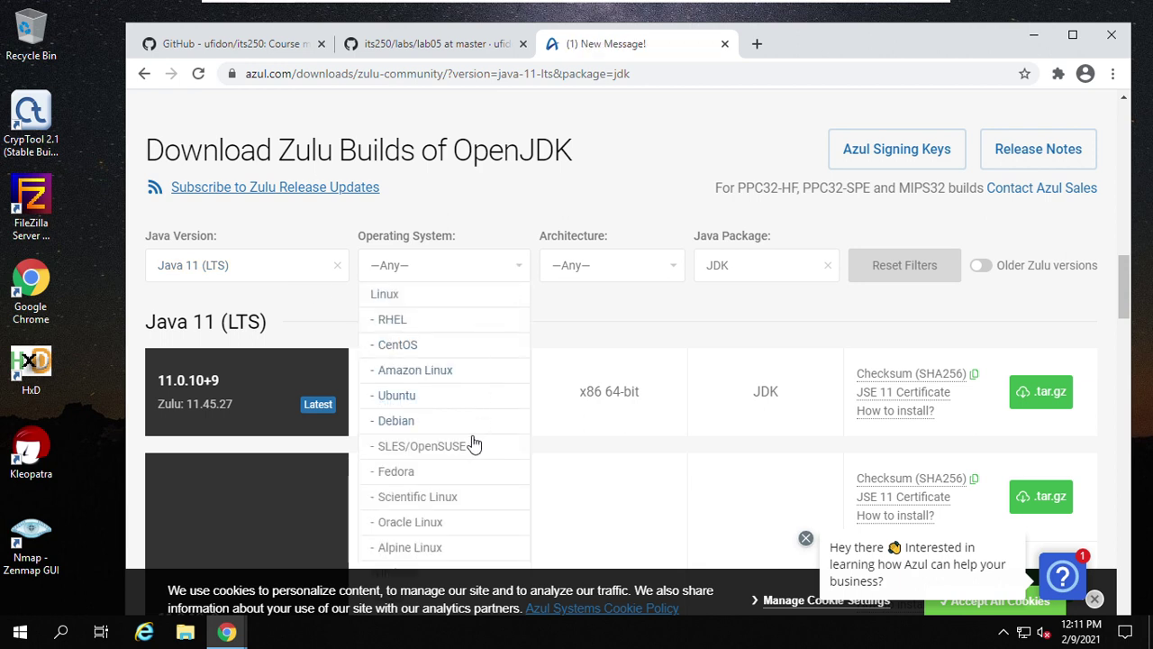
scroll(473, 444, down, 1)
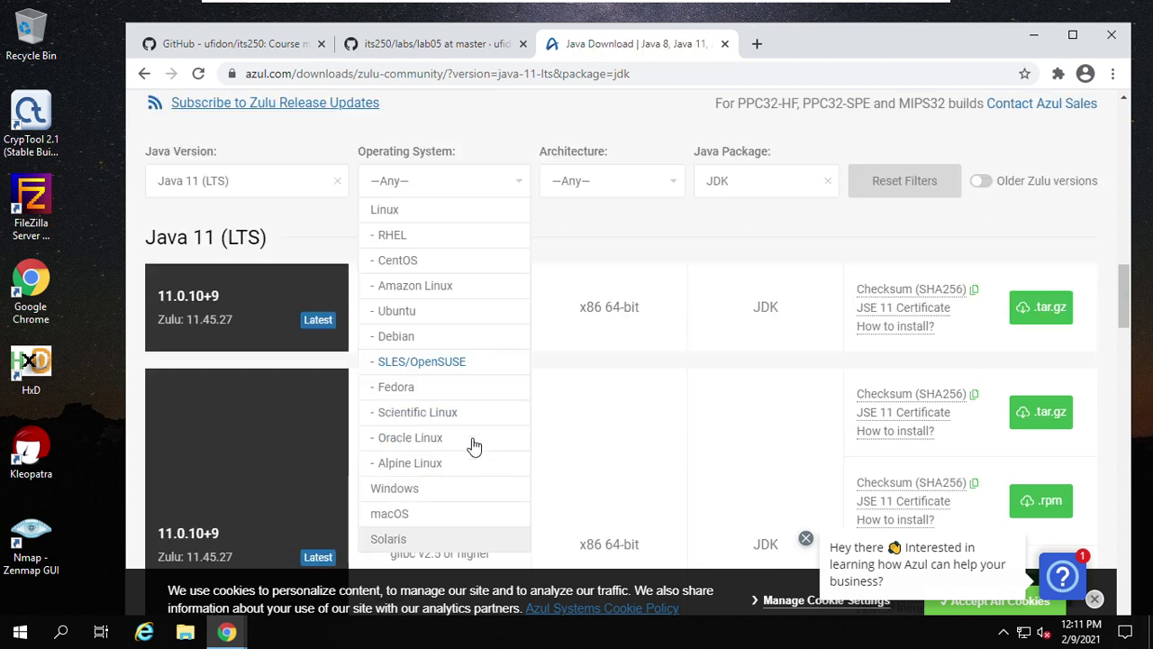
click(404, 487)
click(640, 186)
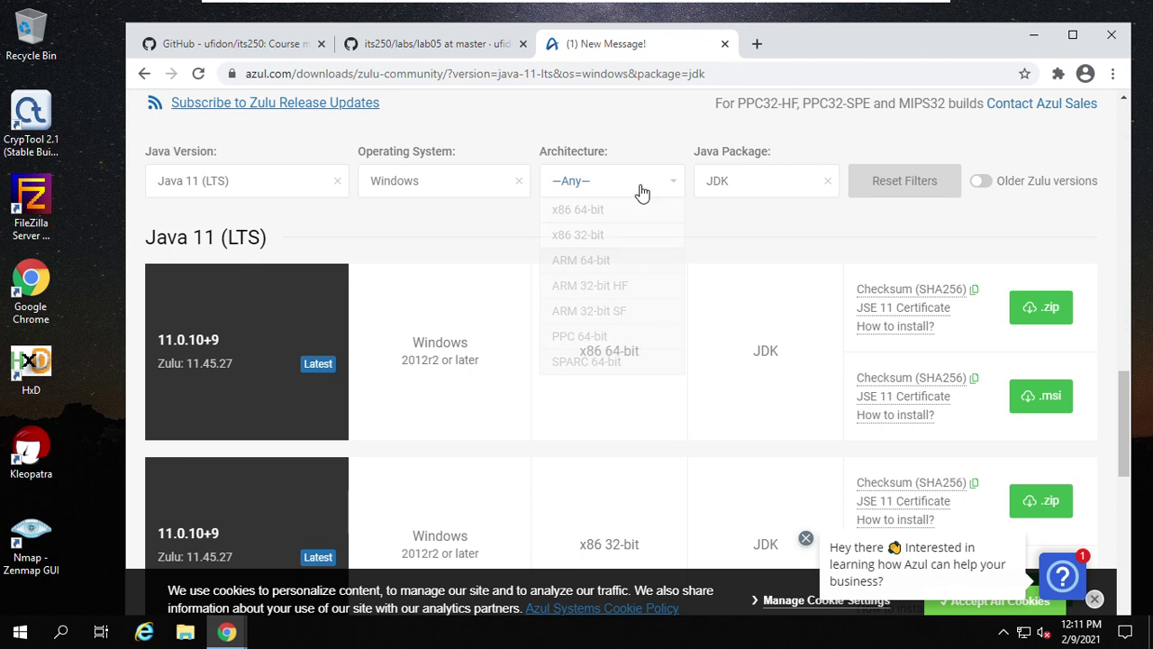
click(595, 214)
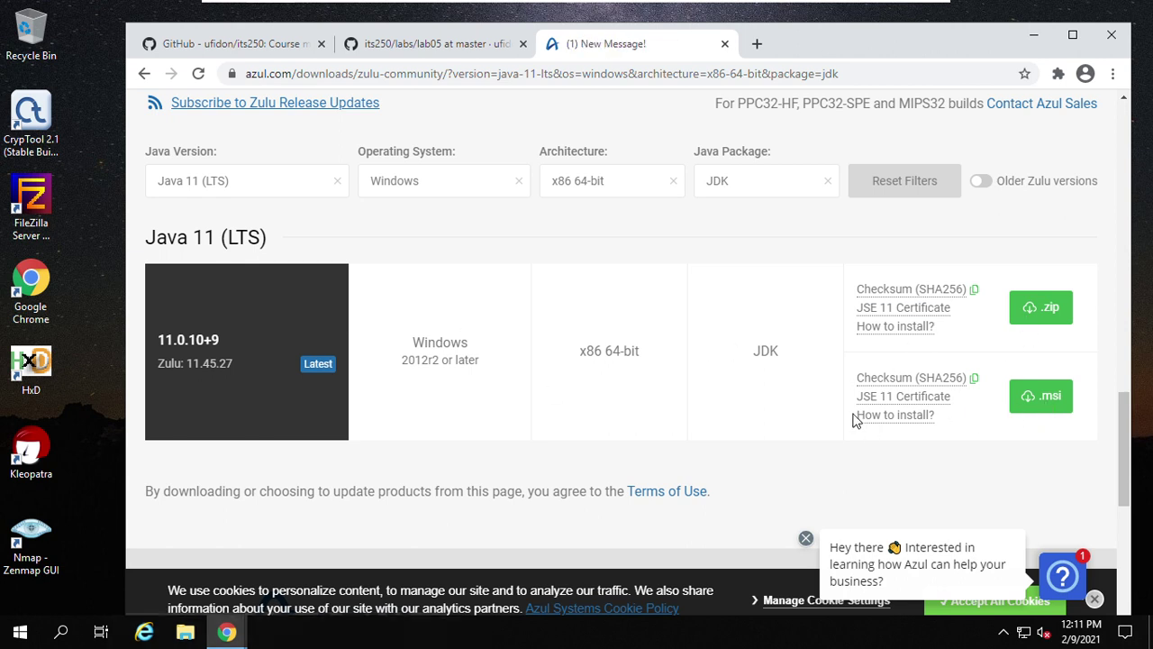
click(1042, 398)
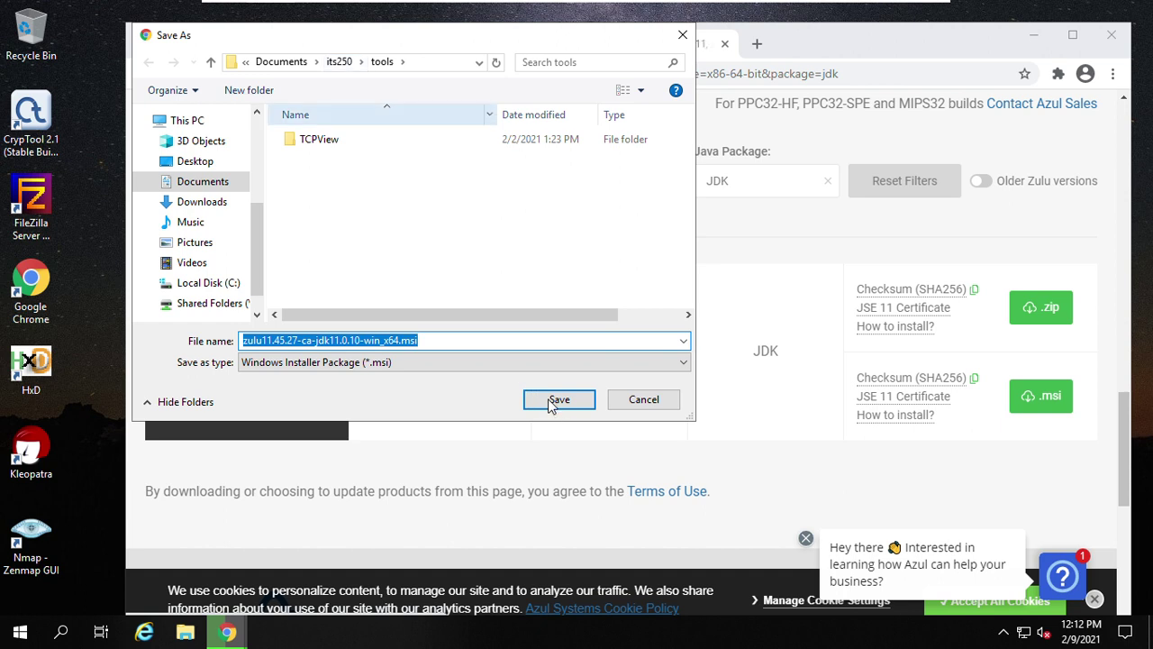
Save zulu11.45.27-ca-jdk11.0.10-win_x64.msi into its250\tools and open its download options
click(550, 407)
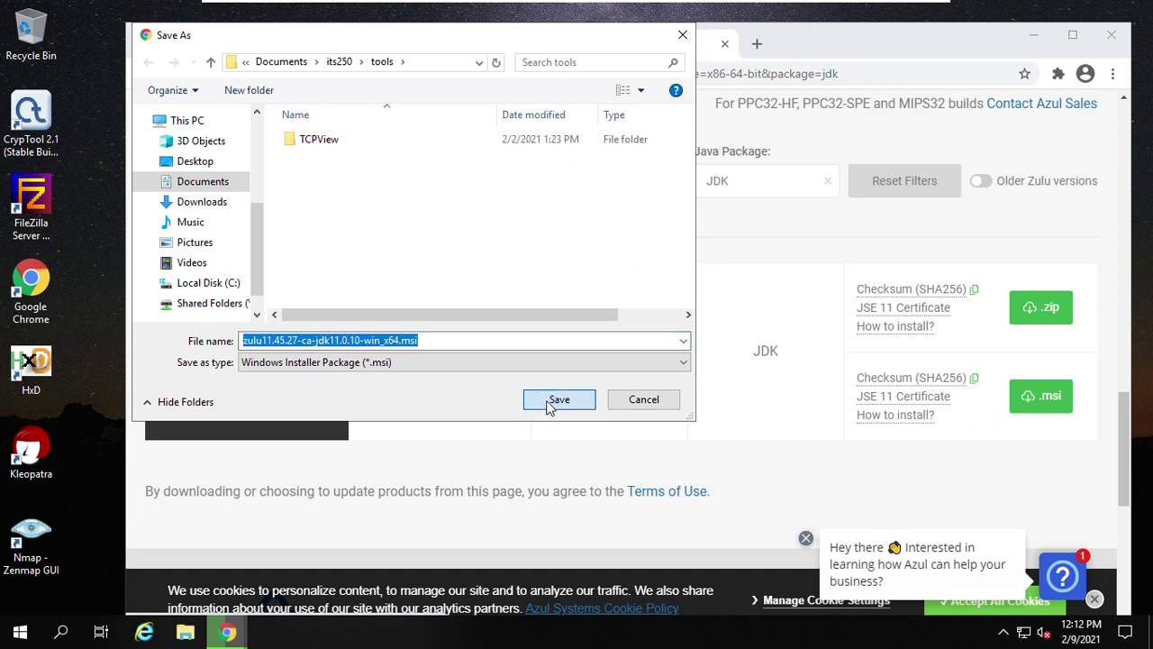
click(549, 399)
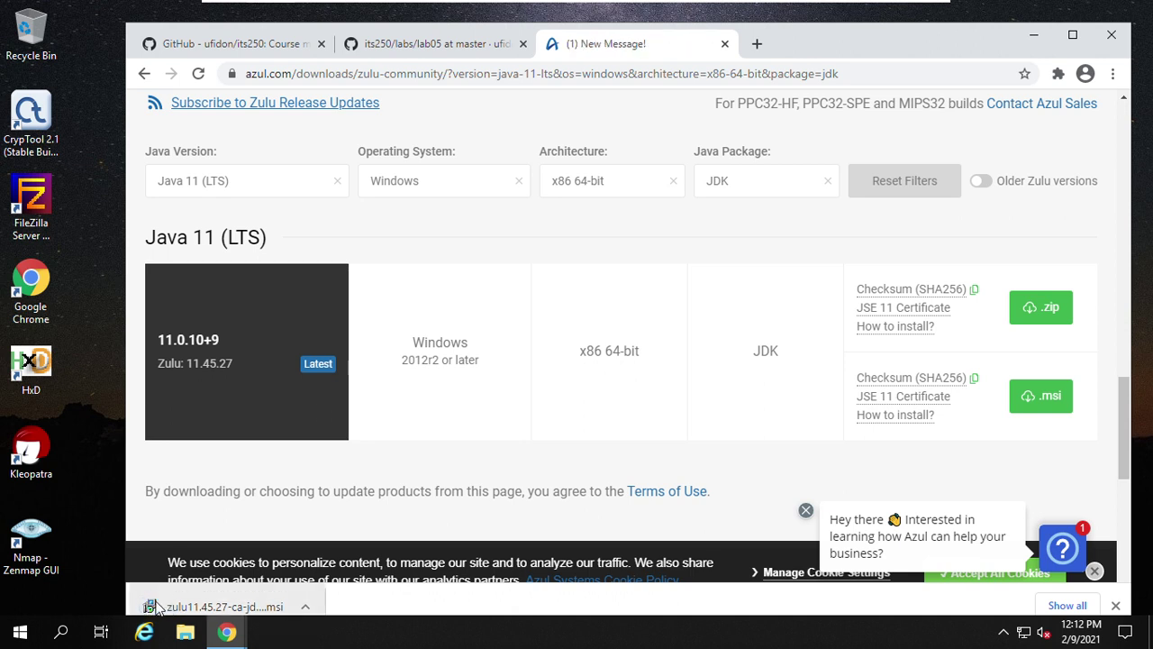
click(305, 606)
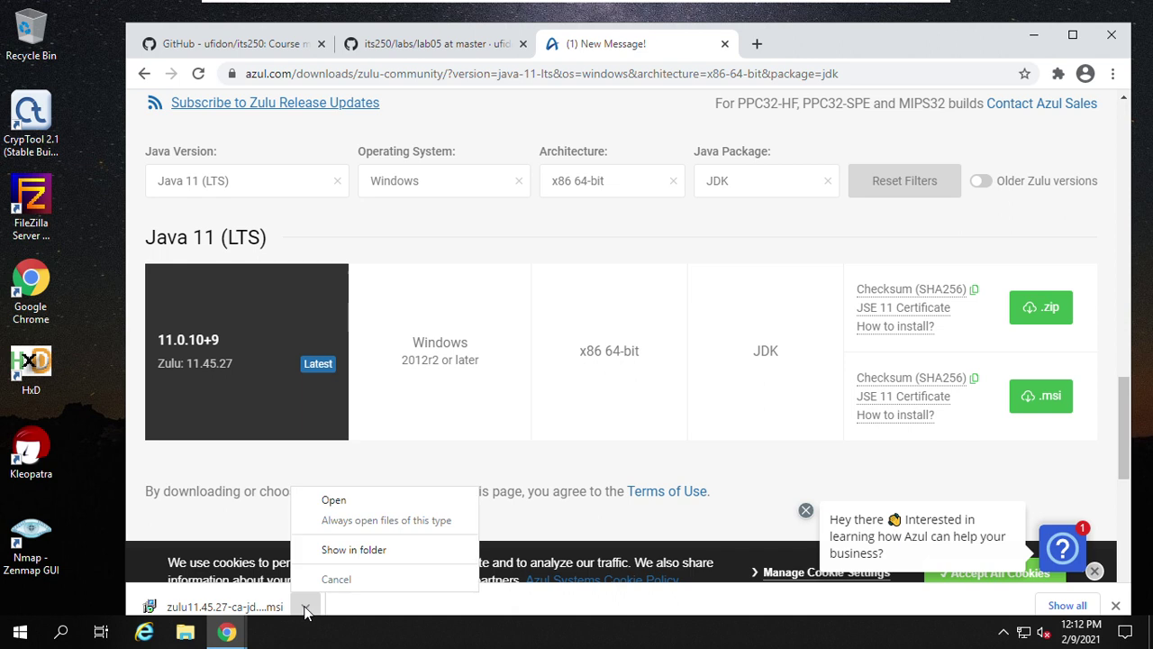
Show the downloaded Zulu JDK installer in its folder and run it
click(335, 549)
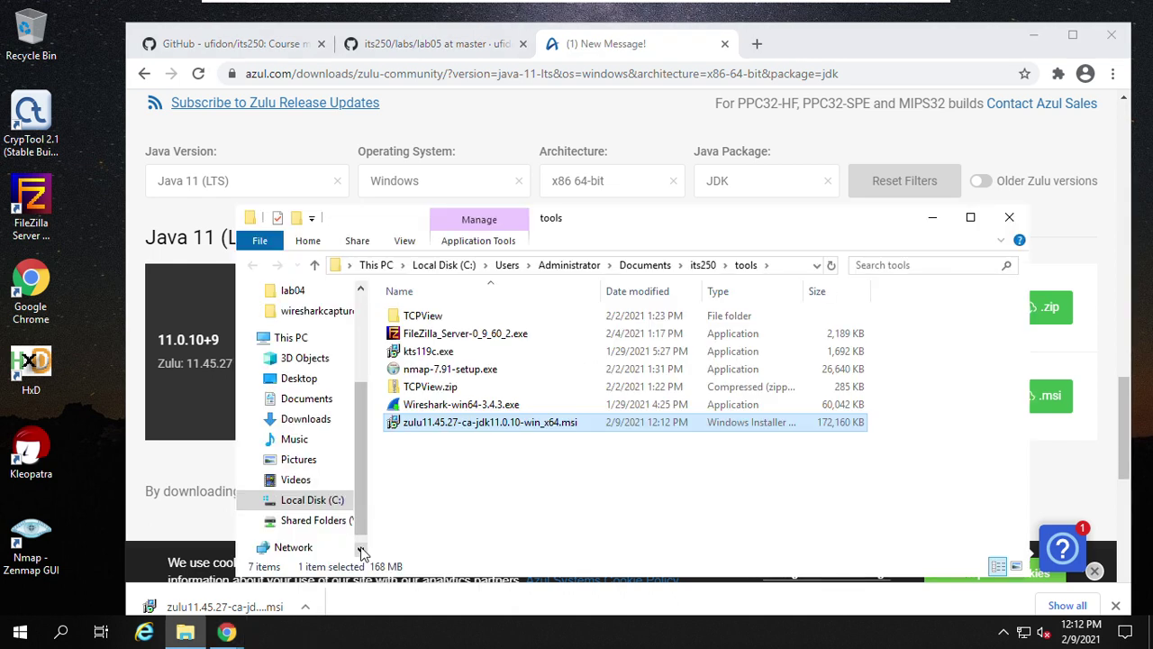
click(455, 461)
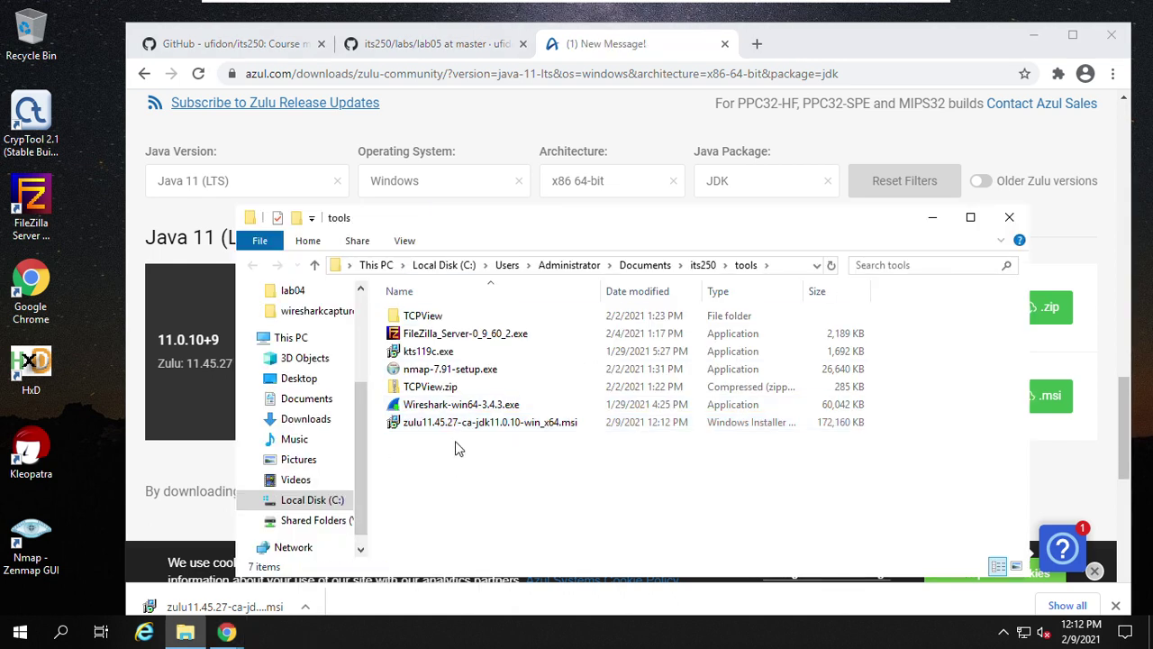
click(453, 431)
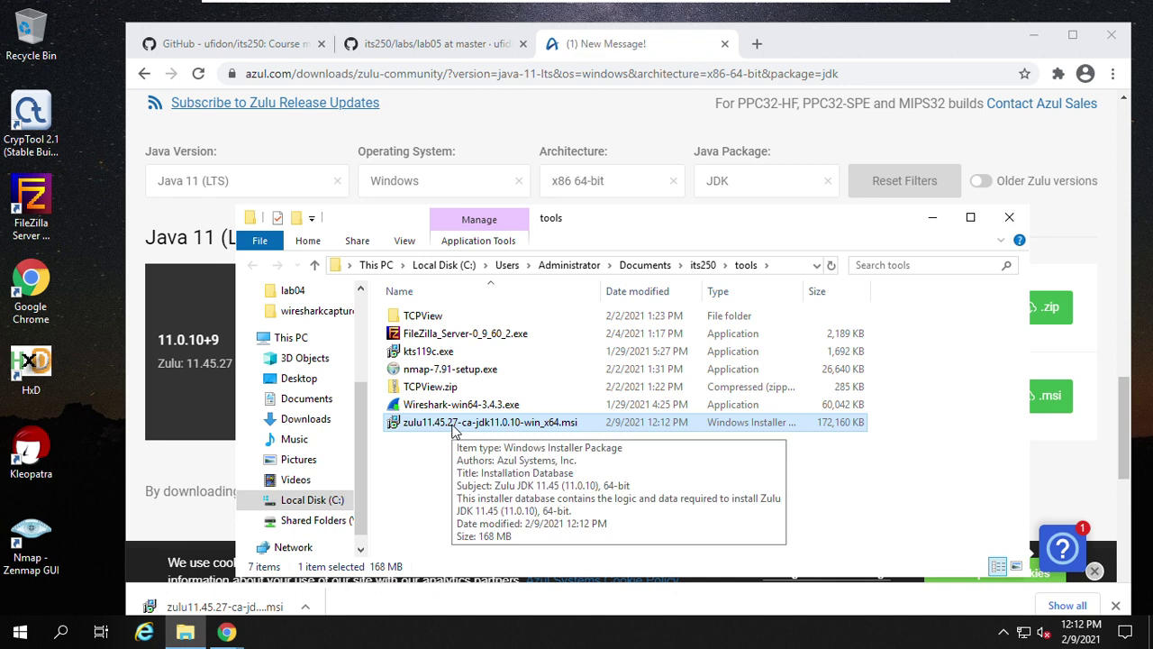
double_click(453, 425)
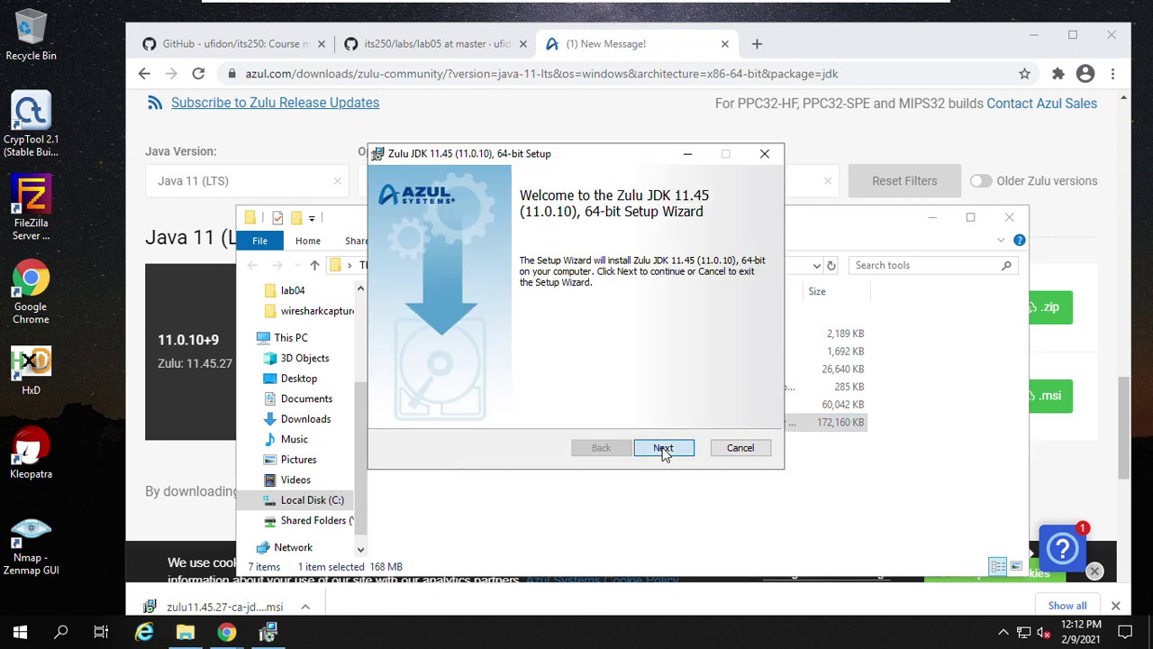
Install Zulu JDK 11.45 into C:\Program Files\Zulu\zulu-11\ and close the Azul tab
click(663, 451)
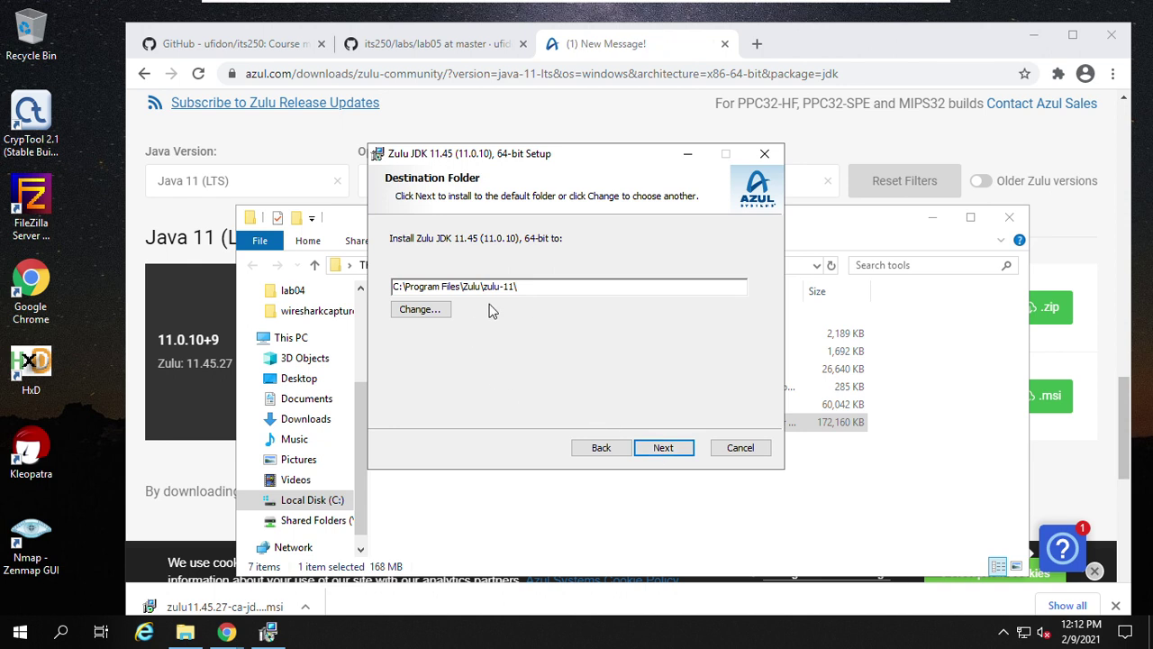
click(669, 455)
click(669, 455)
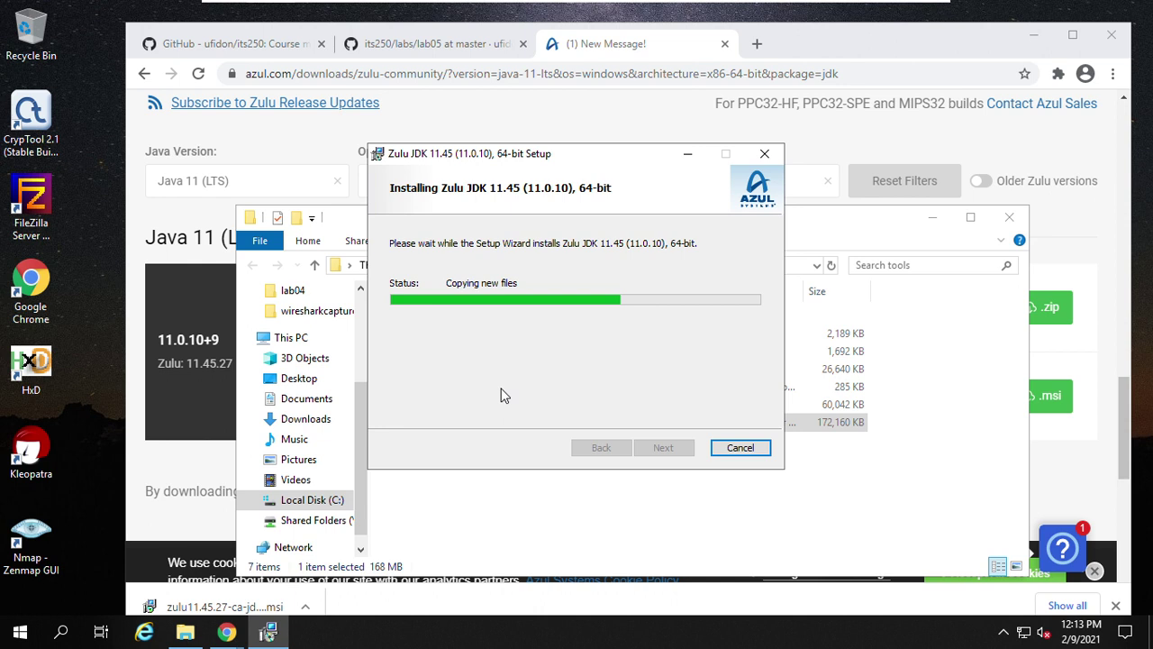
click(725, 44)
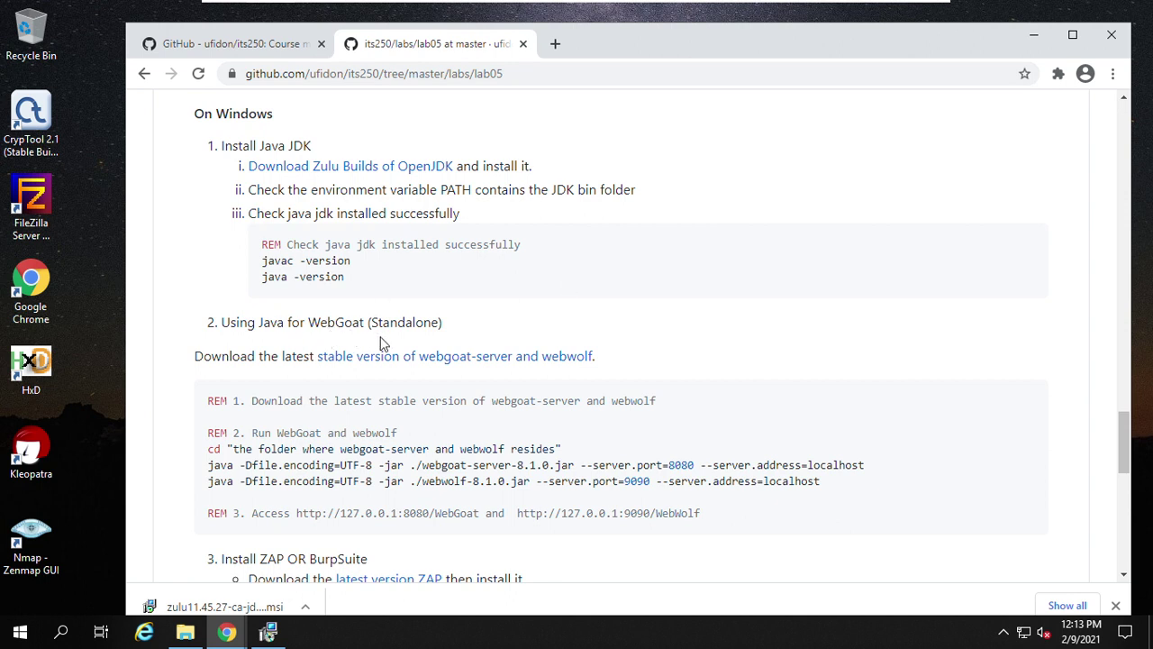
Open the webgoat-server stable-version link (WebGoat v8.1.0 releases) in a new tab
right_click(472, 357)
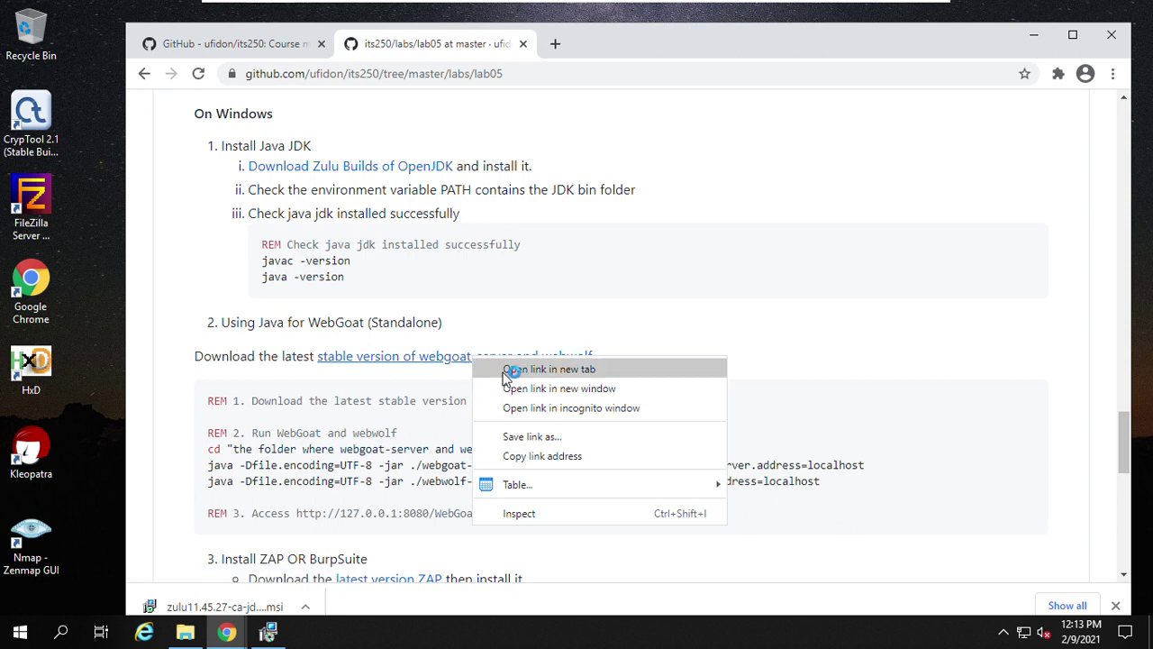
click(509, 377)
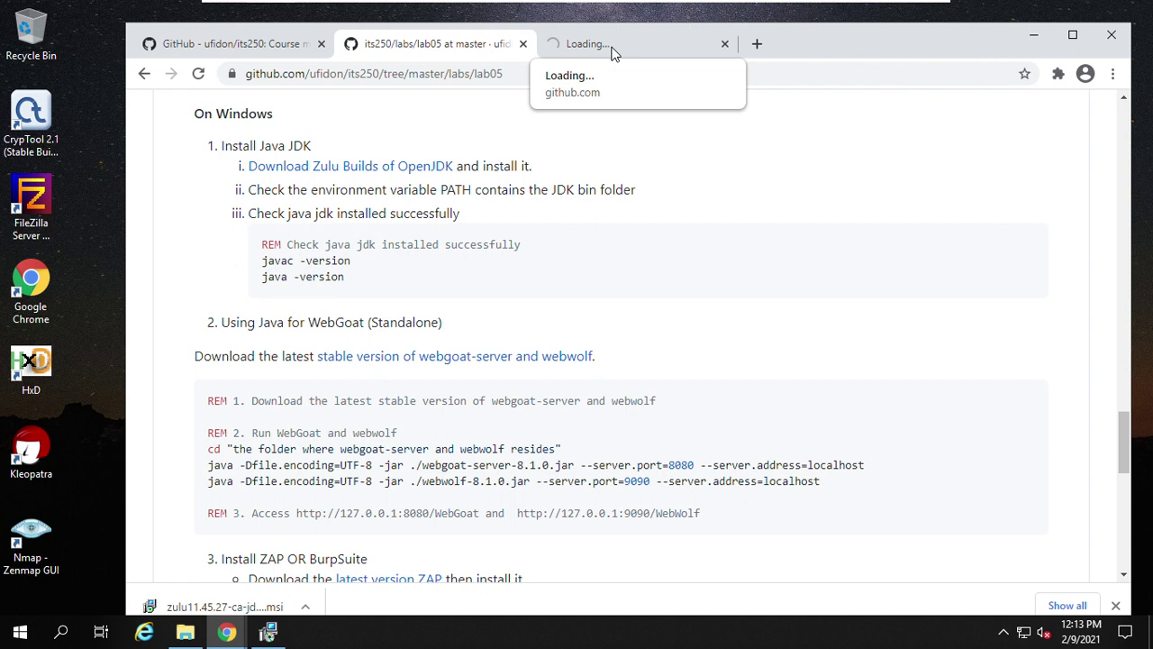
click(611, 47)
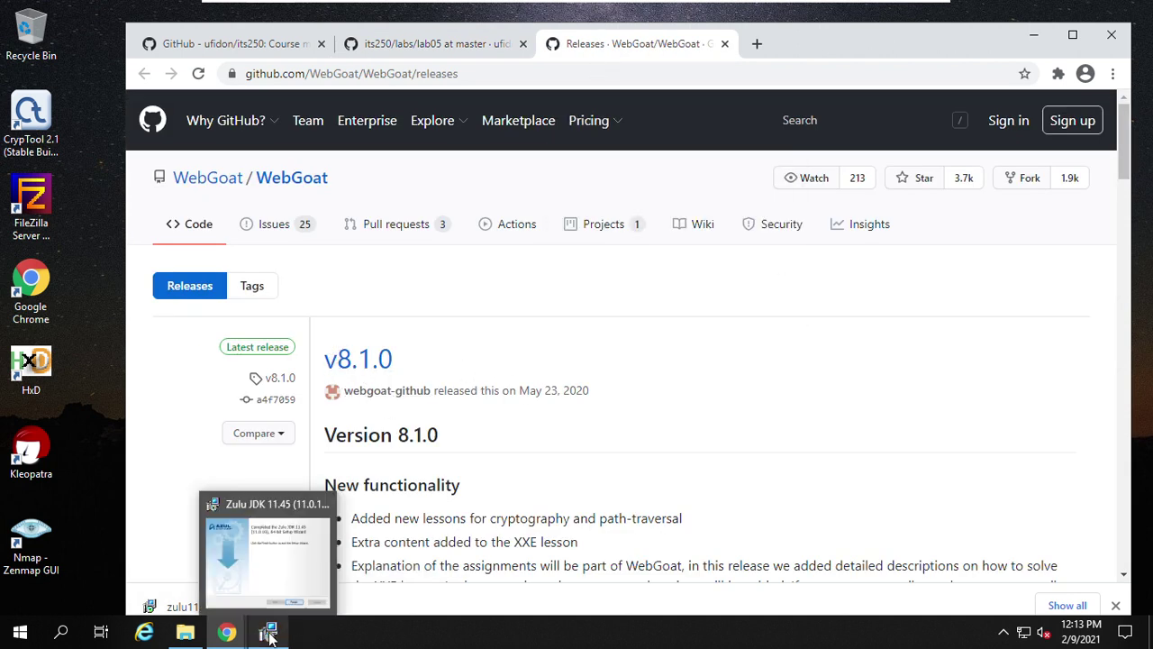
Finish the Zulu JDK setup wizard and return to the lab05 README tab
click(286, 560)
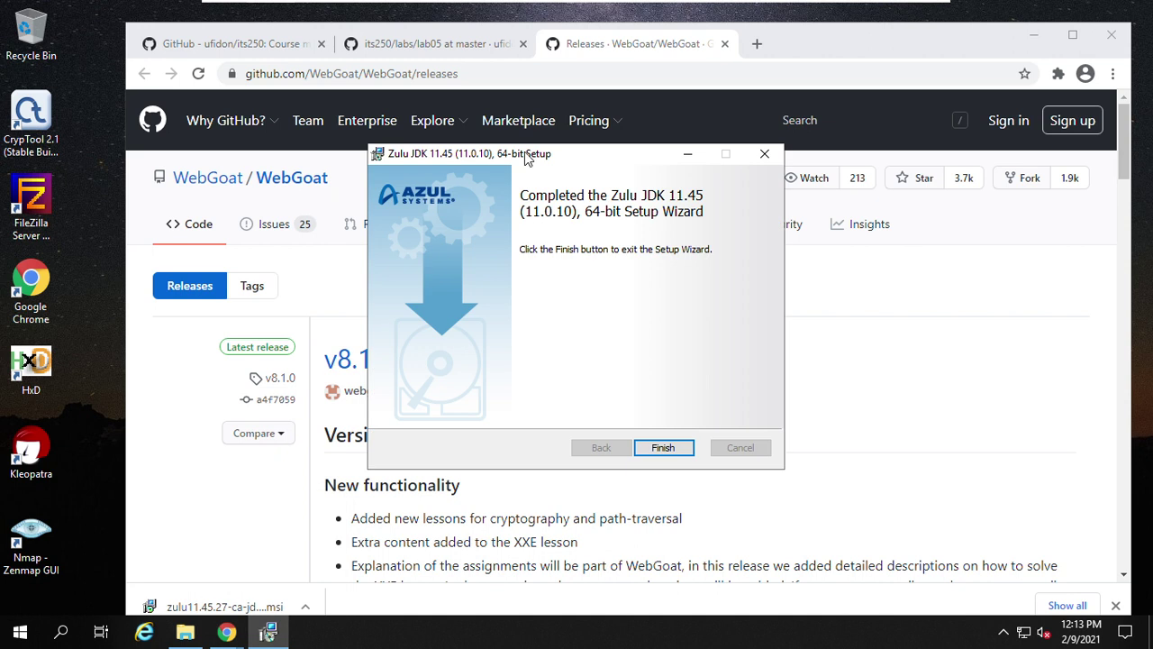
click(663, 448)
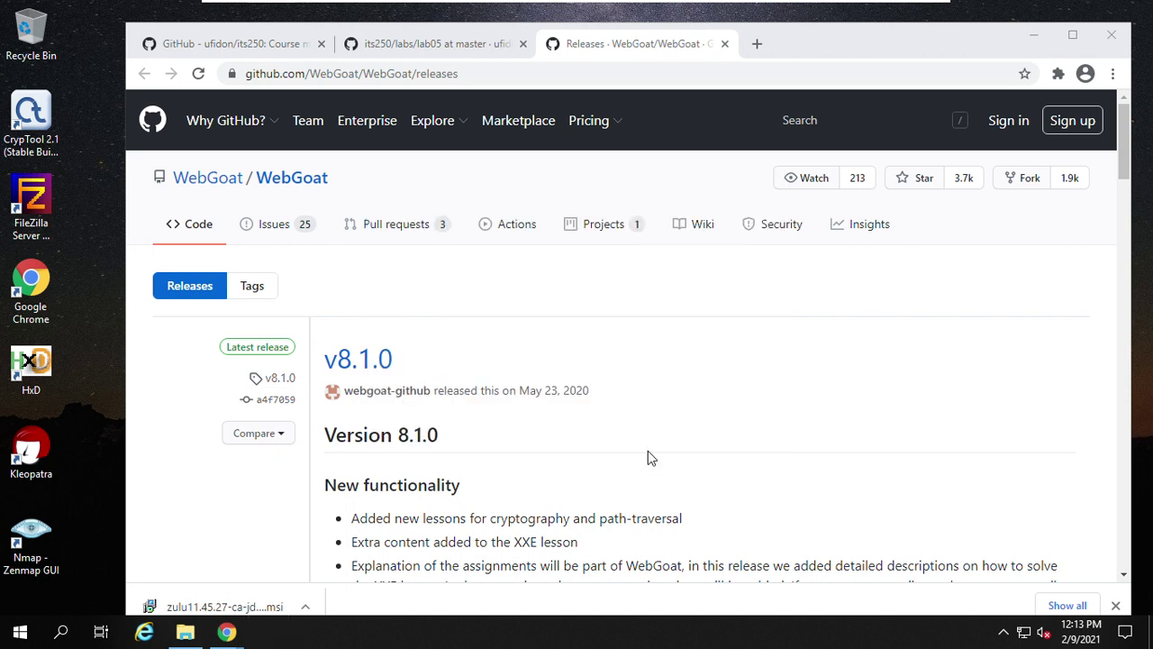
click(271, 52)
click(404, 54)
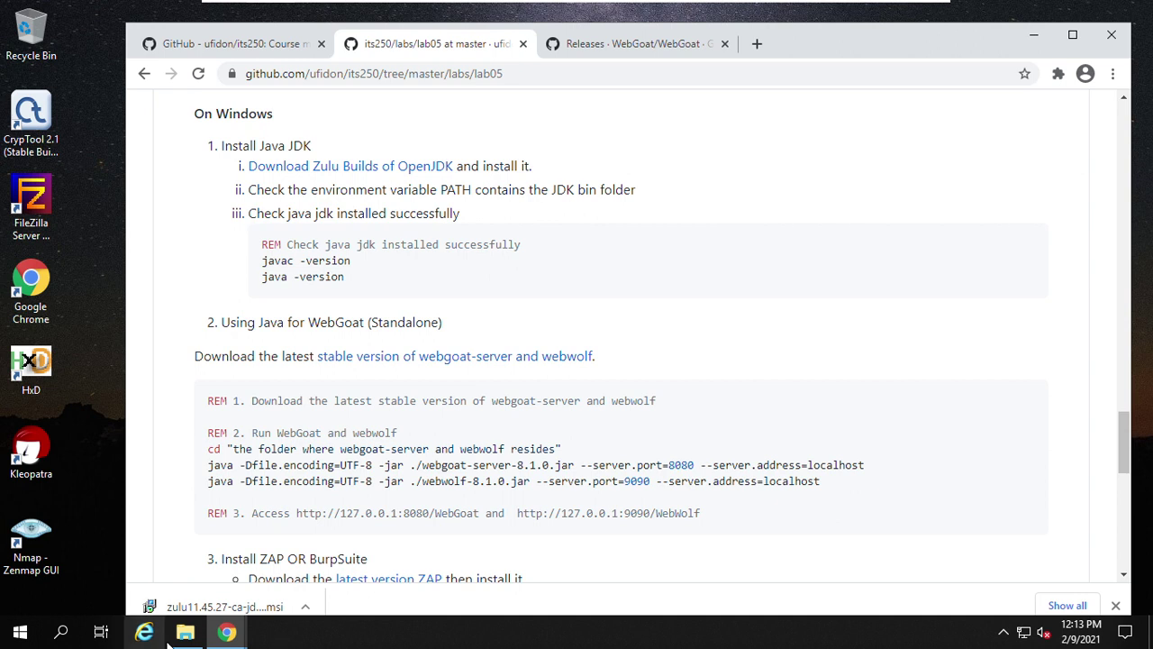
Search 'en' to open Environment Variables and select the system Path containing zulu-11\bin
right_click(15, 635)
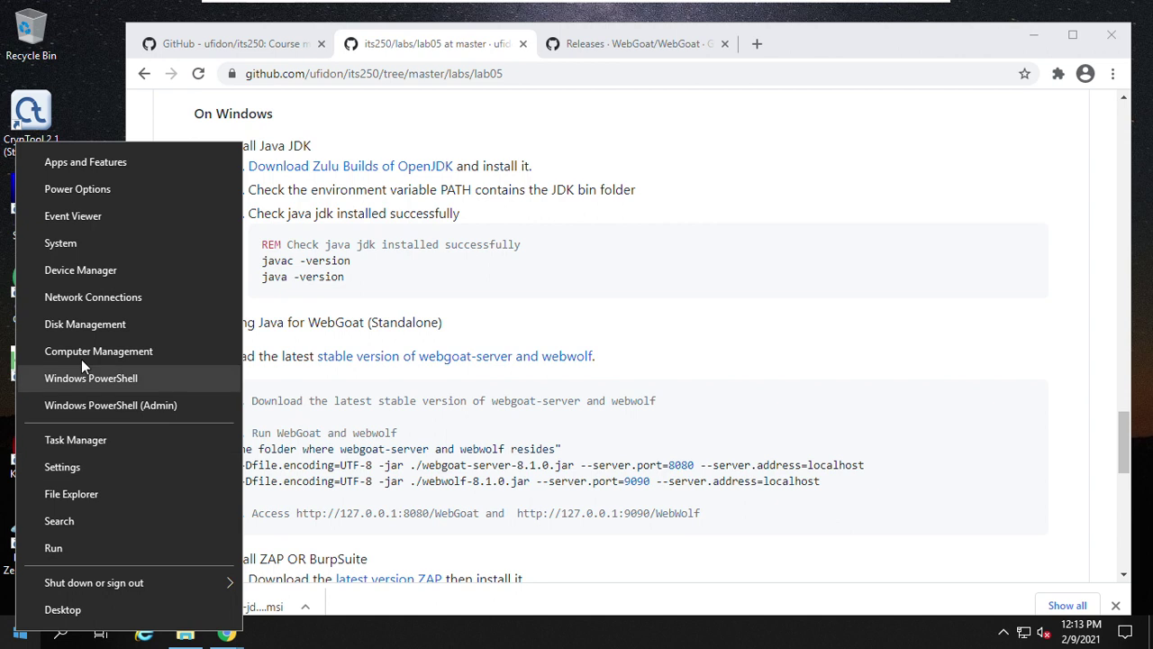
click(334, 541)
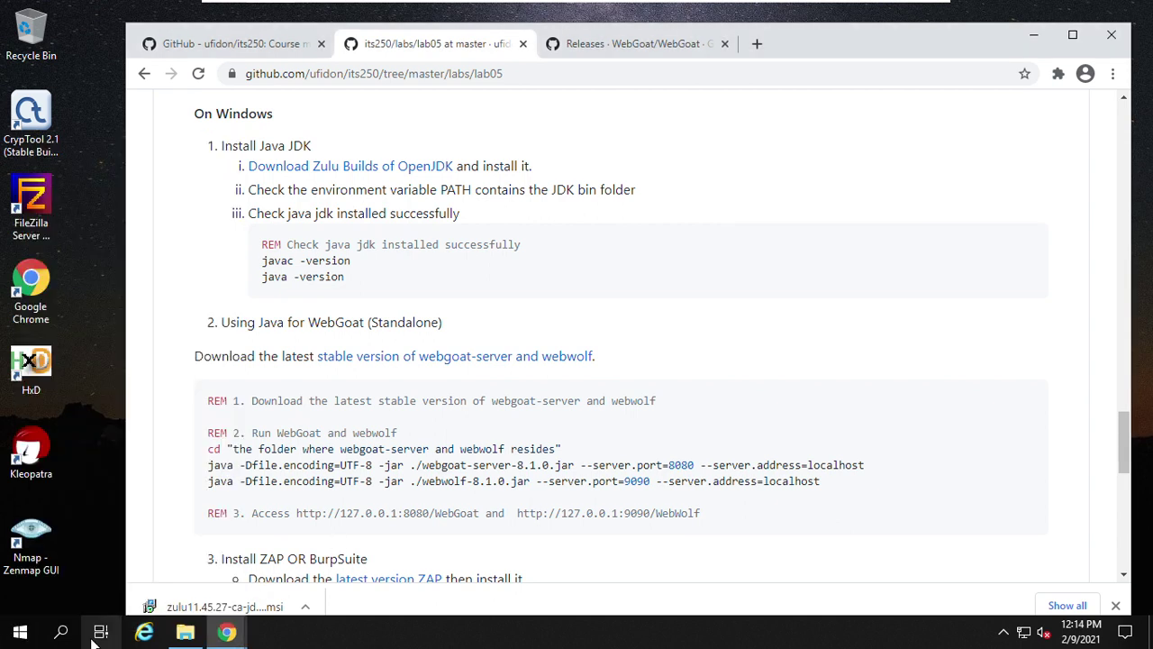
click(63, 635)
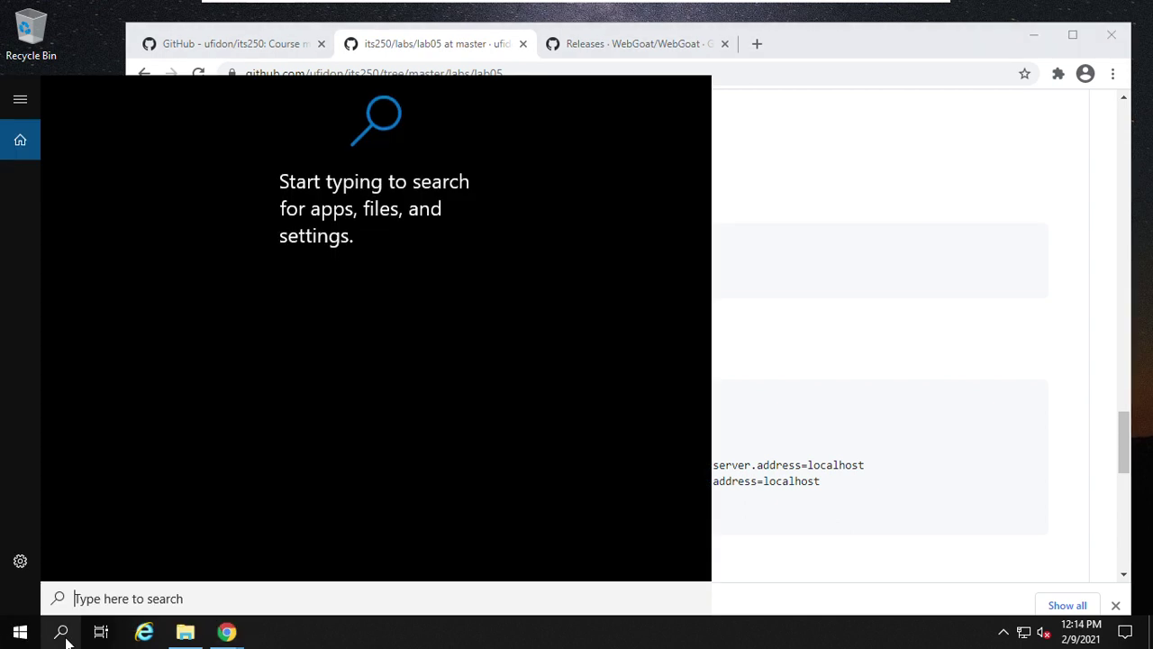
text(en)
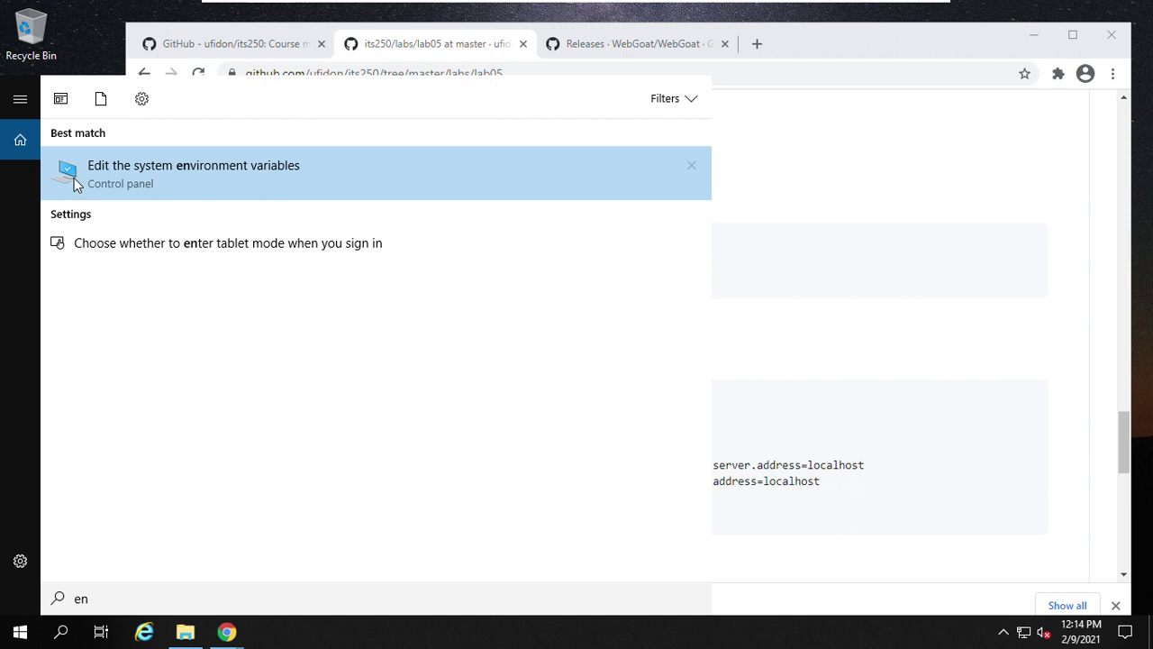
click(189, 173)
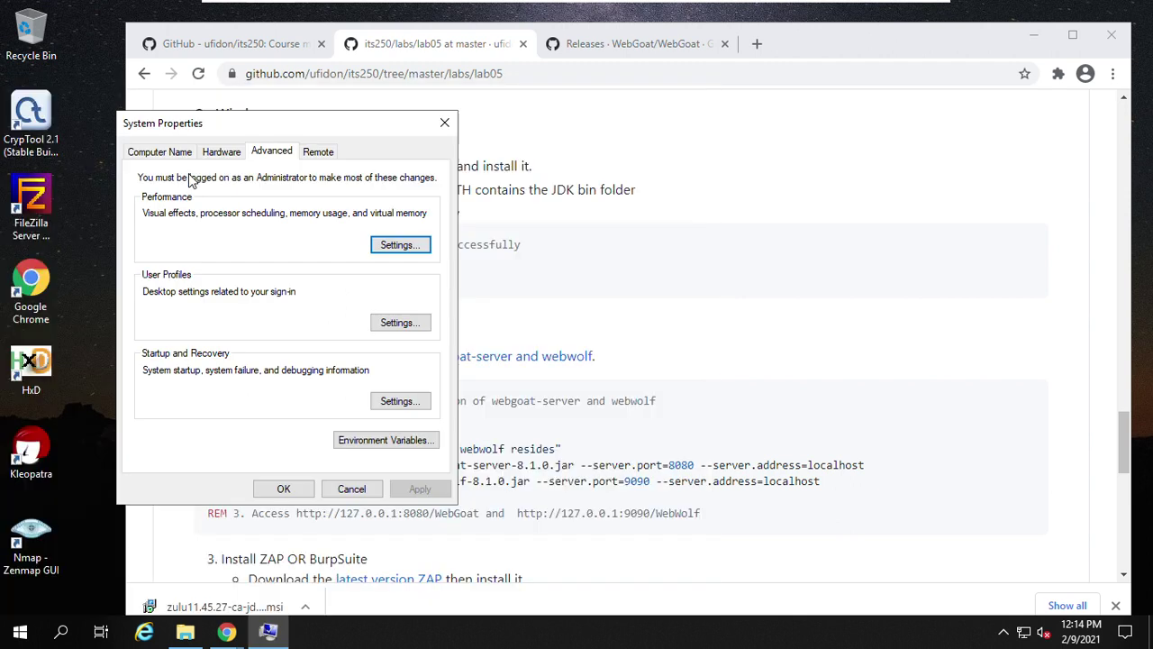
click(366, 442)
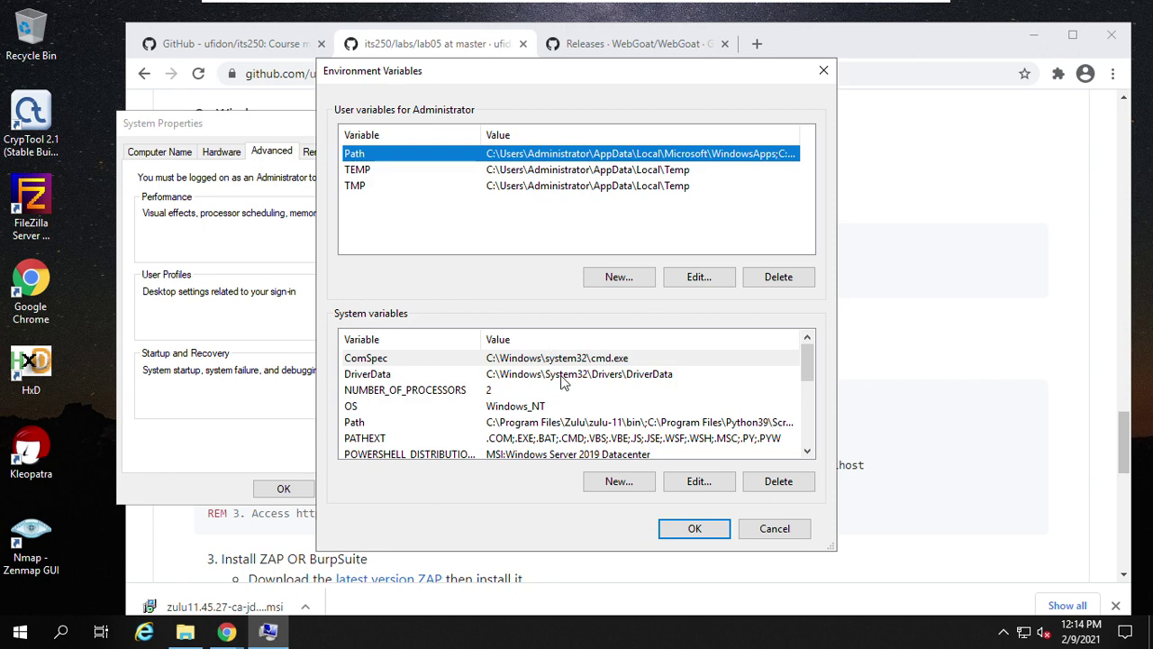
scroll(547, 425, down, 1)
click(536, 421)
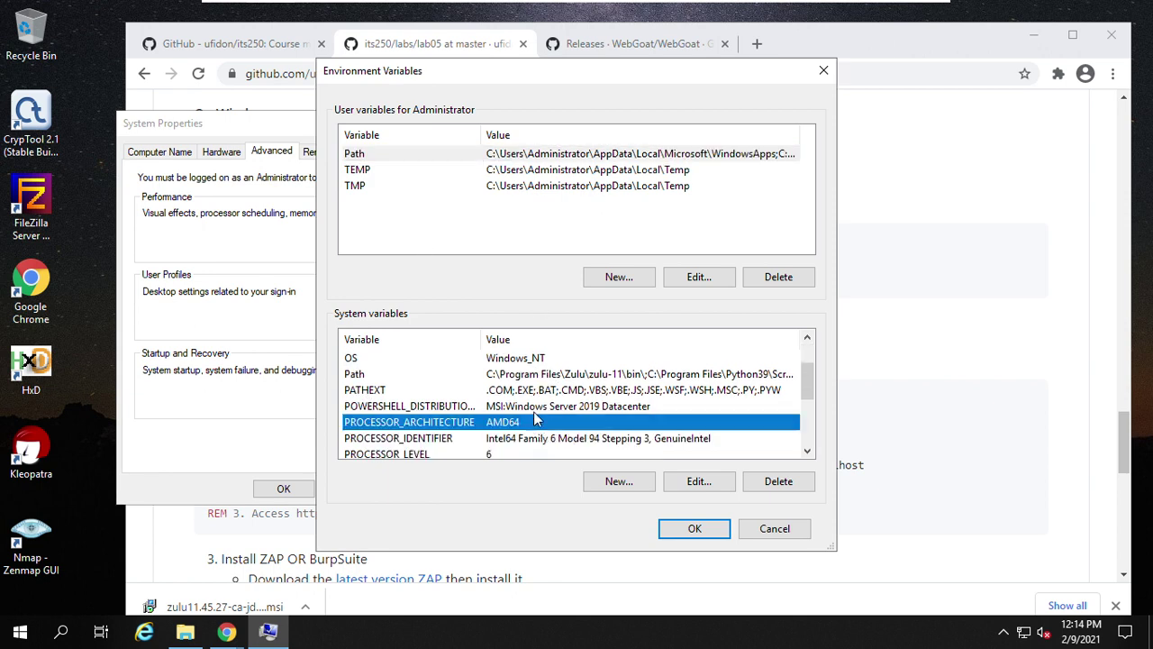
click(526, 375)
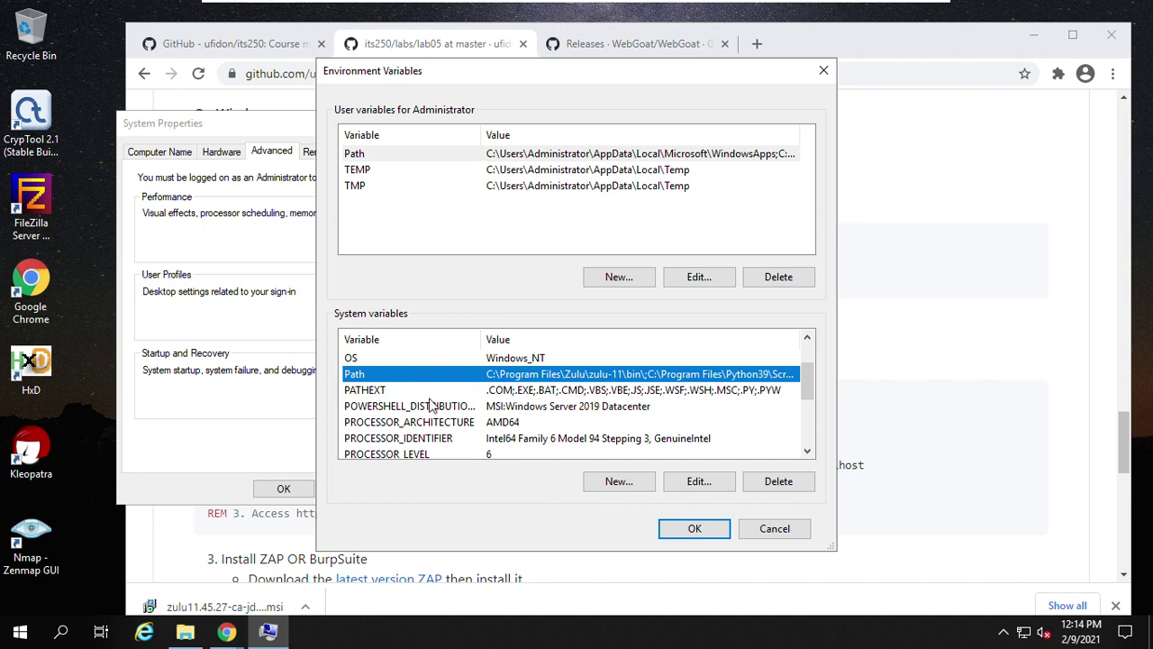
Close Environment Variables and System Properties, then highlight the lab05 'Check java jdk installed successfully' line
click(684, 529)
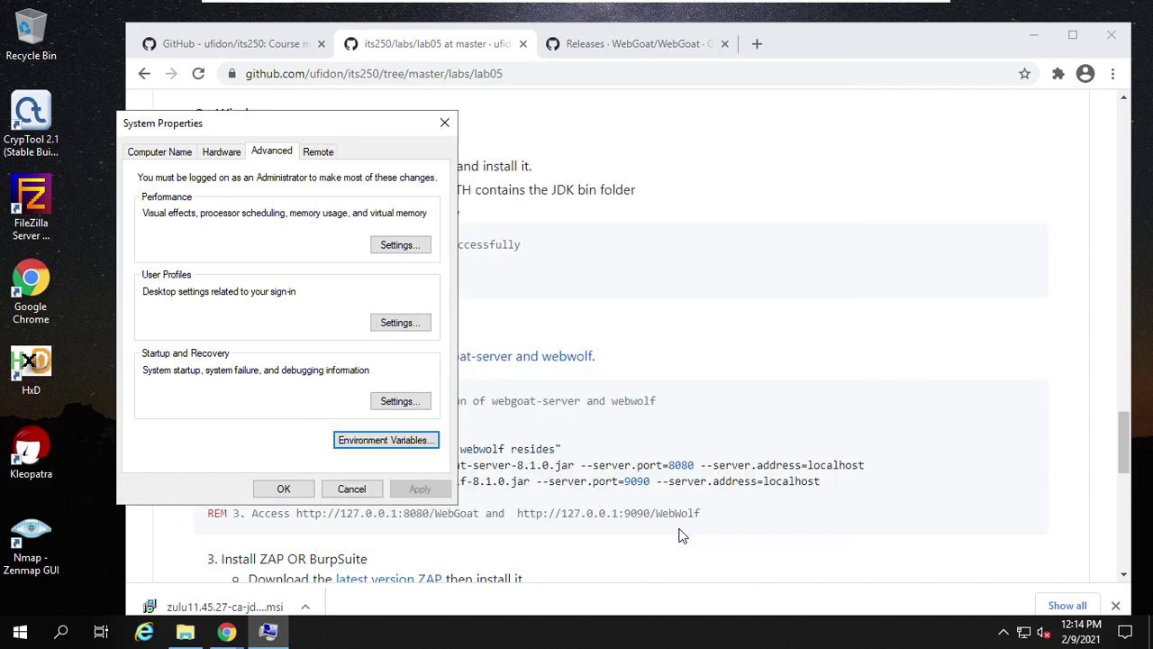
click(285, 488)
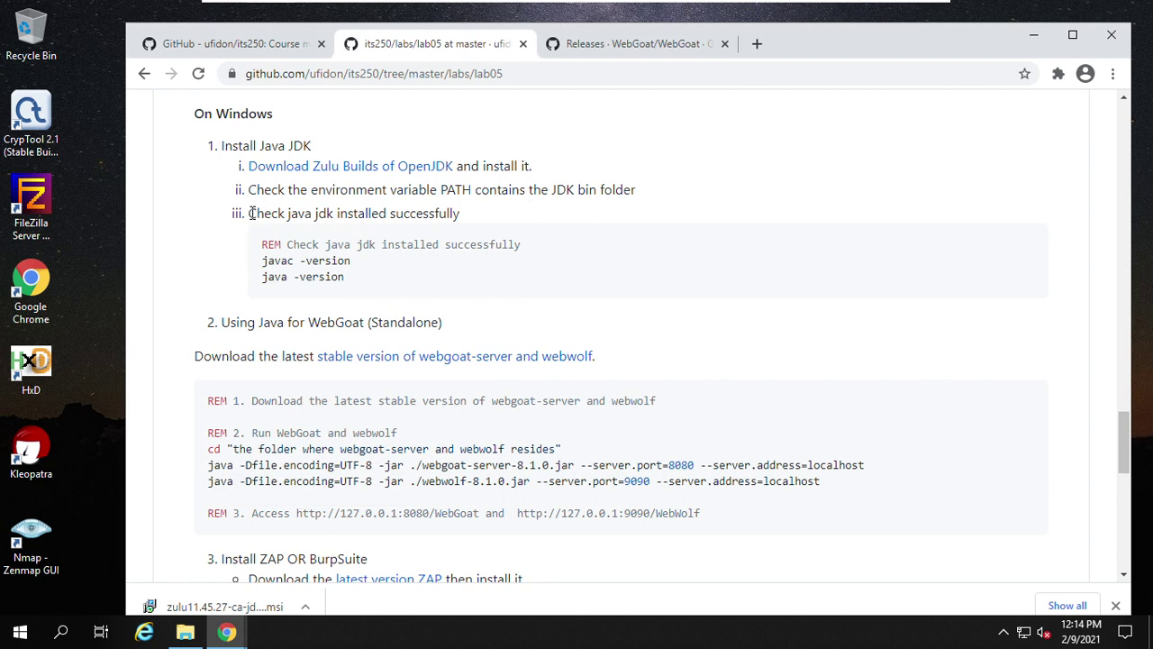
drag(249, 213, 458, 210)
click(494, 221)
click(96, 298)
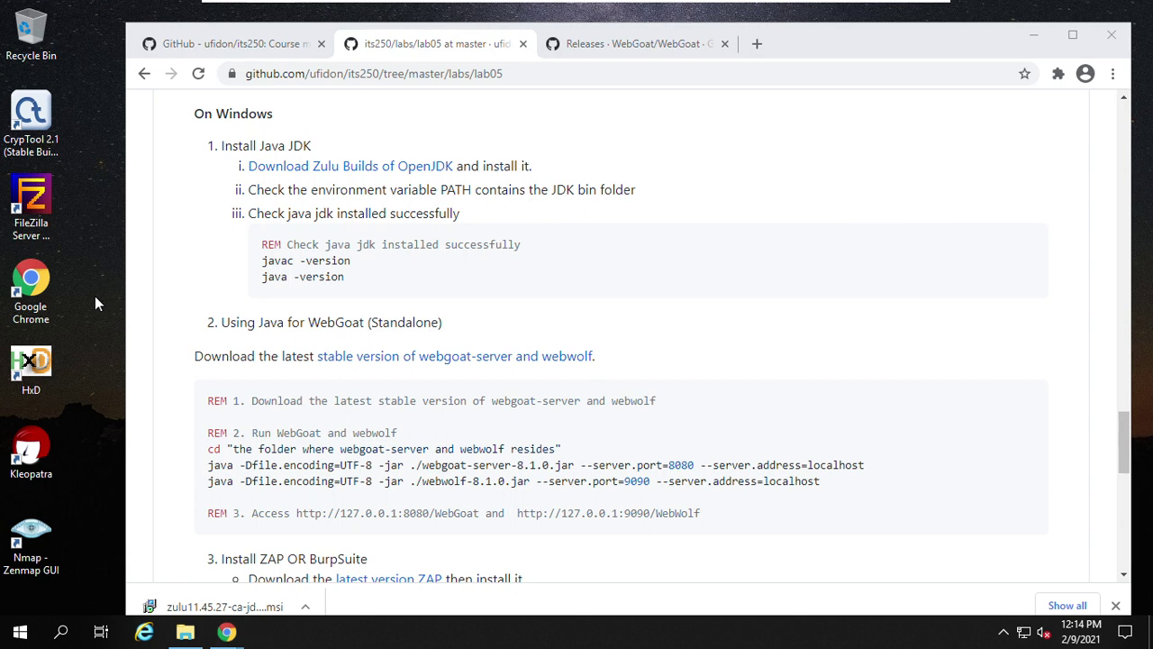
Launch Command Prompt via a 'com' search and move it beside the instructions
click(62, 633)
text(com)
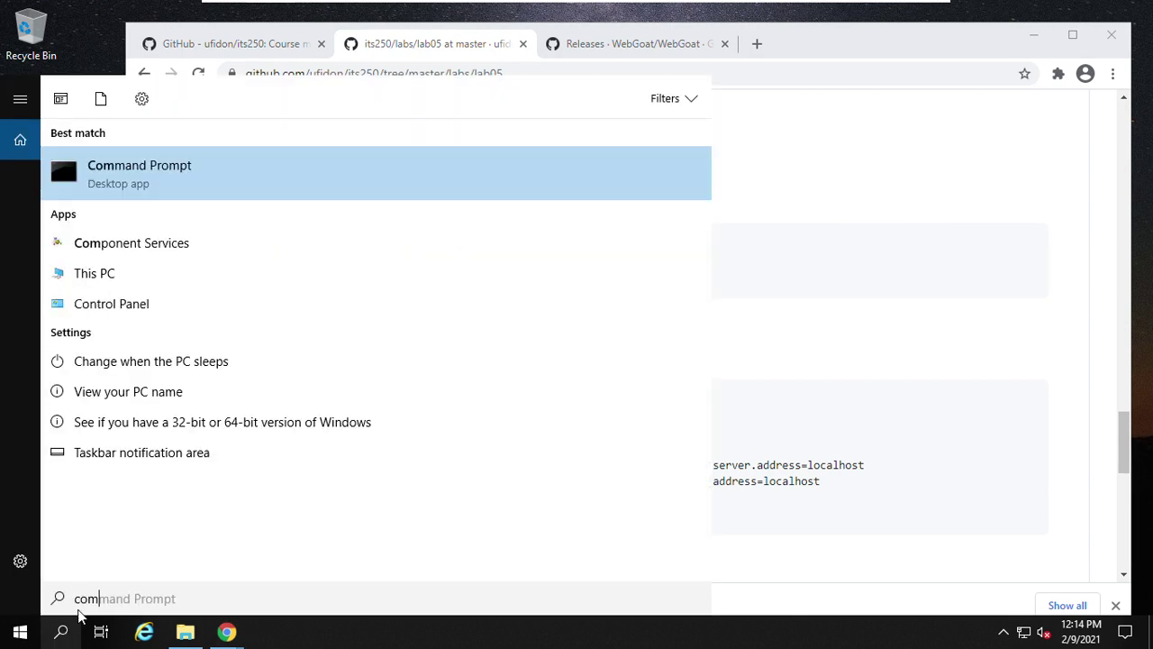
click(107, 171)
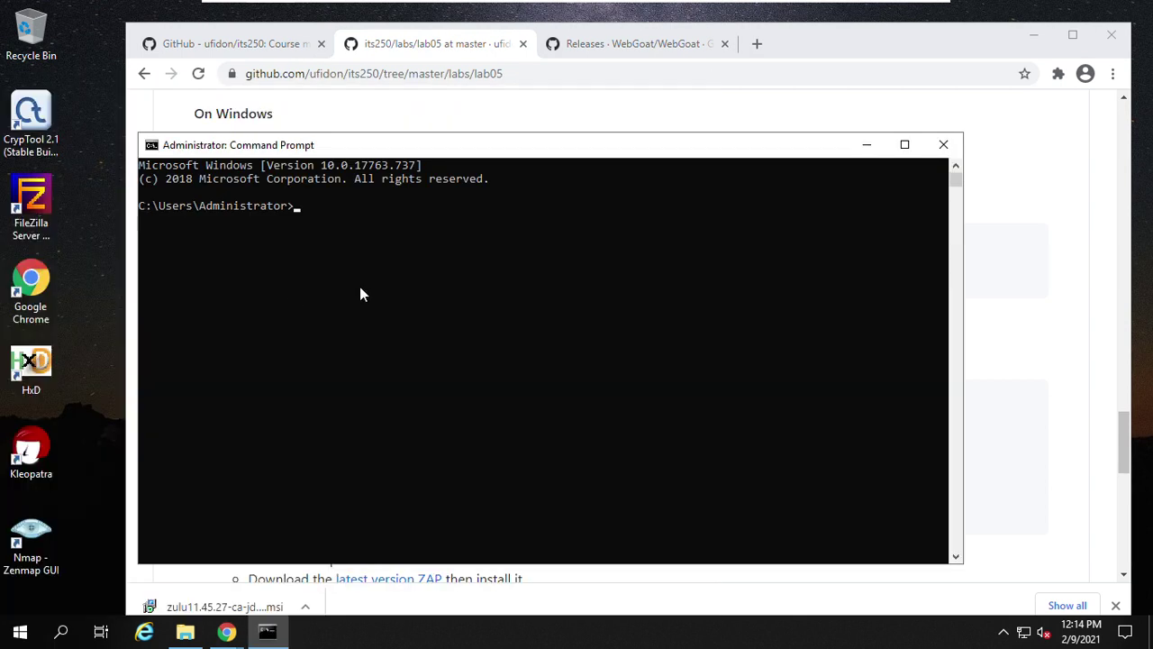
drag(416, 152, 605, 296)
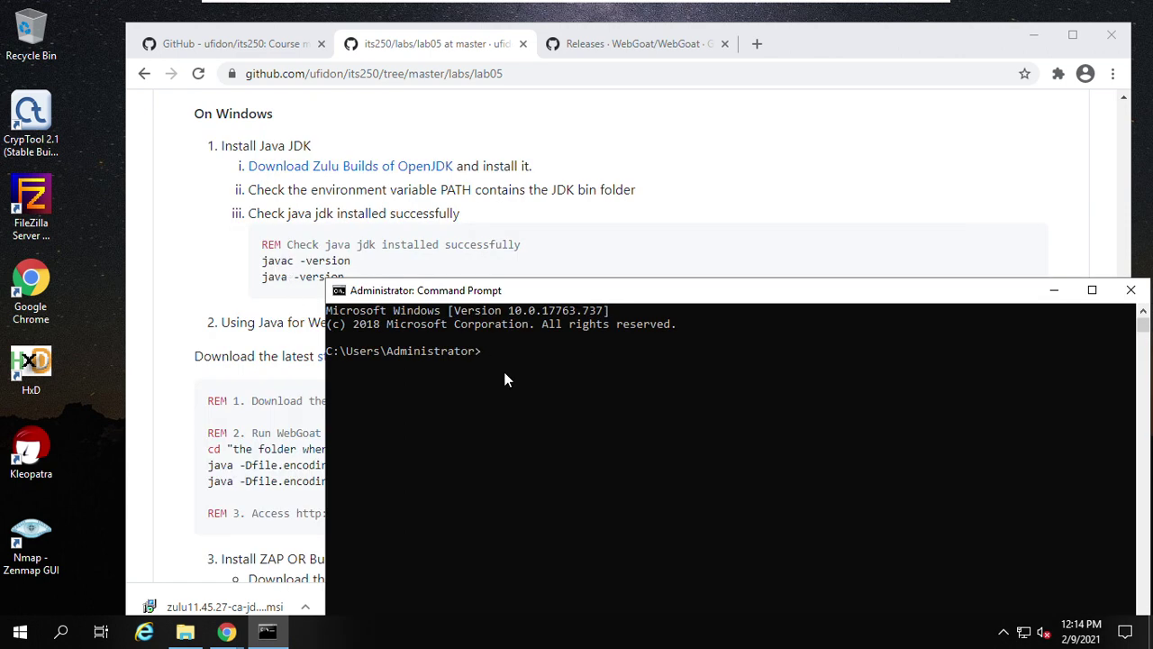
Run javac -version and java -version, confirming 11.0.10 Zulu, then minimize the console
text(javac -version)
key(Return)
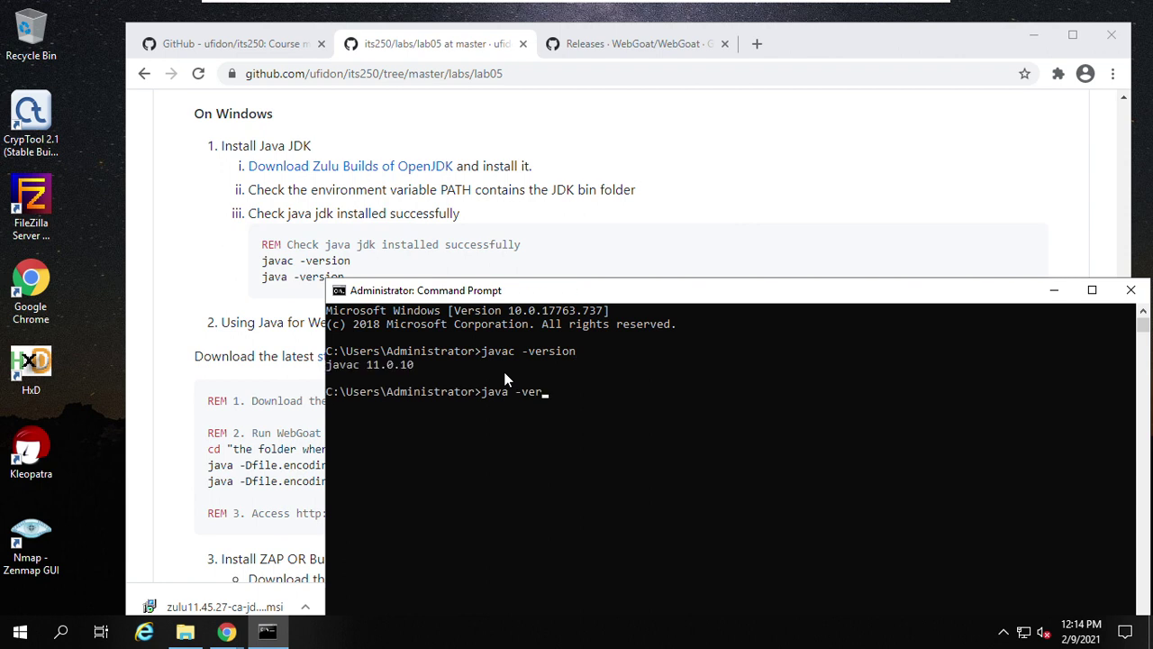
key(Return)
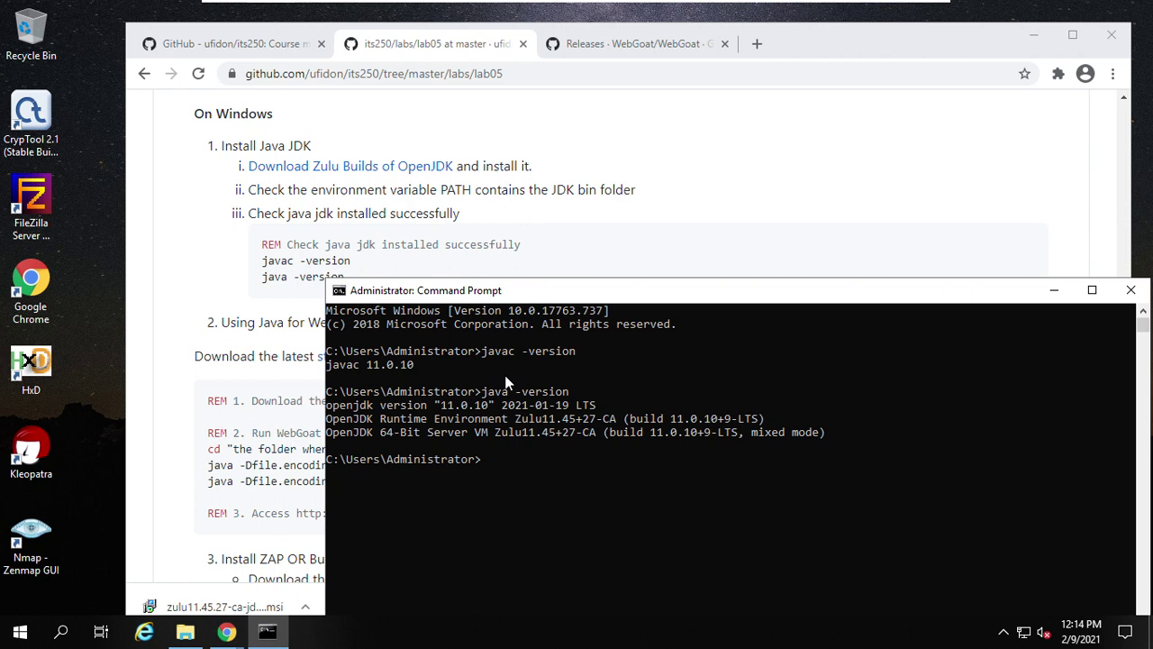
drag(852, 447, 334, 340)
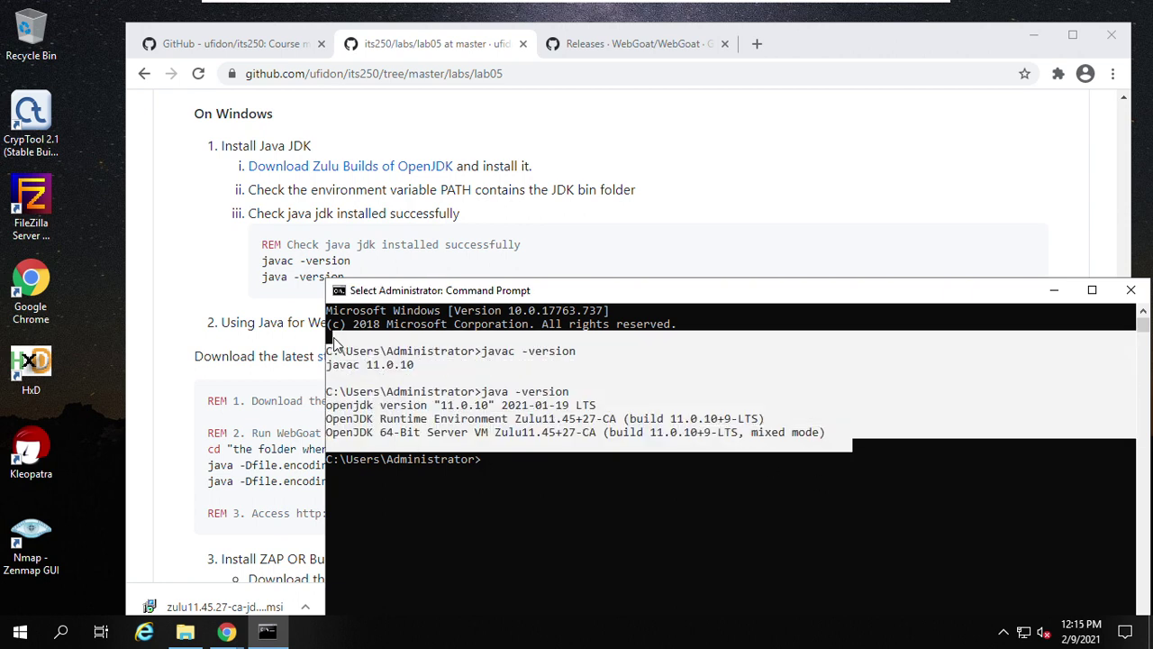
click(505, 461)
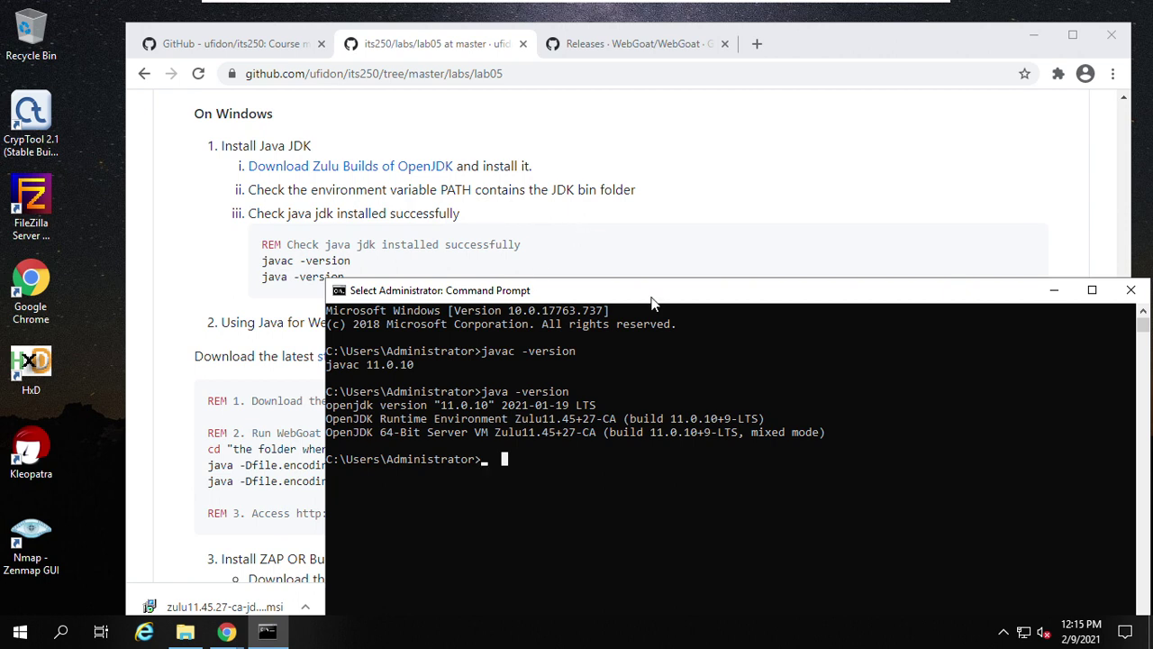
drag(642, 290, 577, 268)
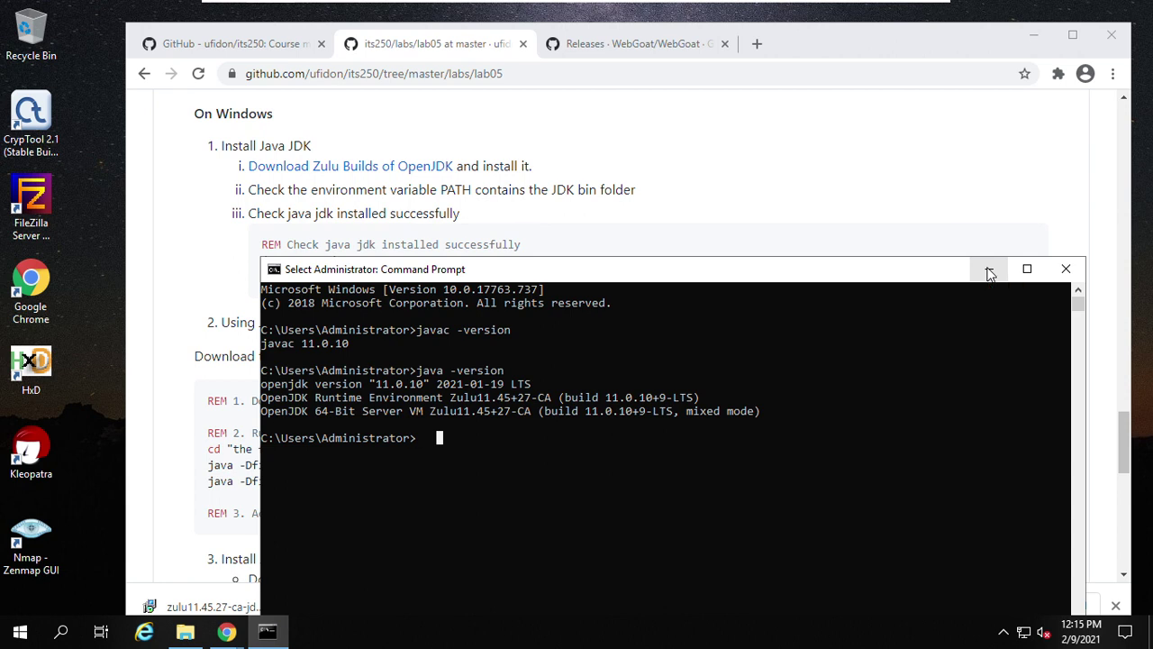
click(988, 272)
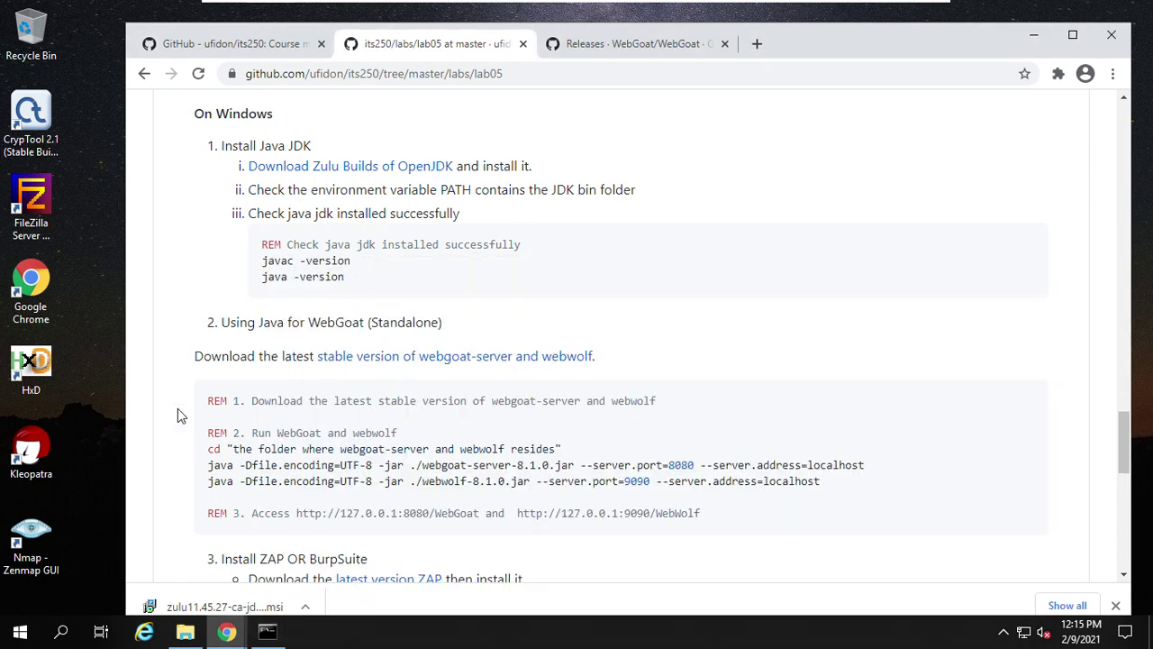
Browse File Explorer to C:\Program Files\Zulu\zulu-11
click(185, 633)
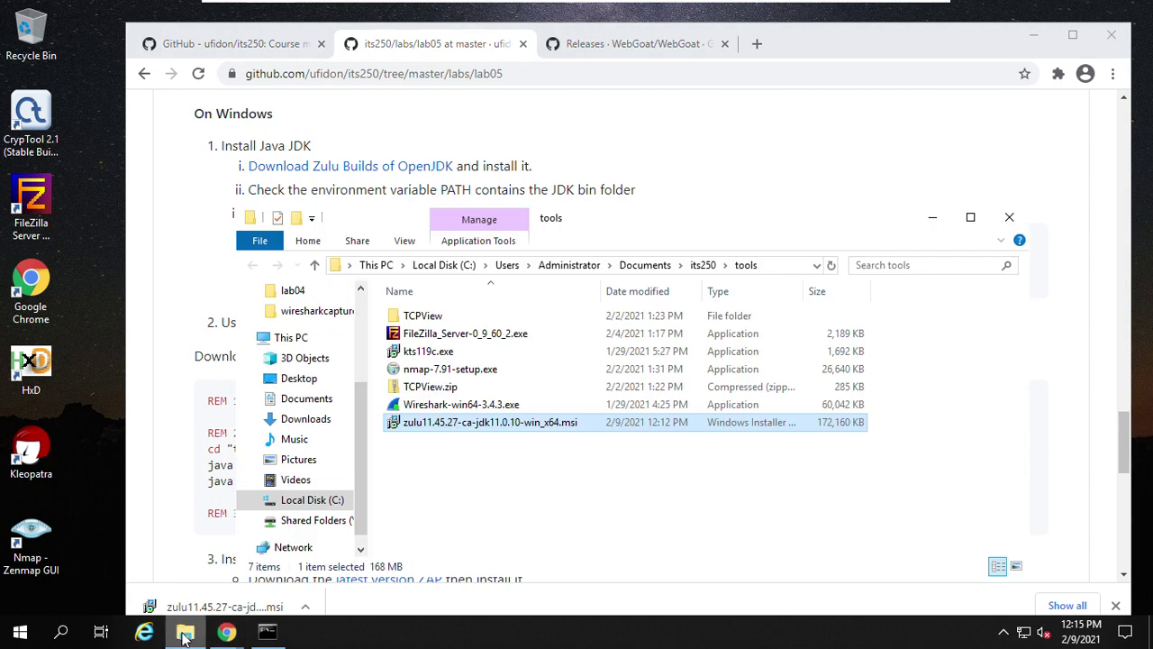
click(303, 504)
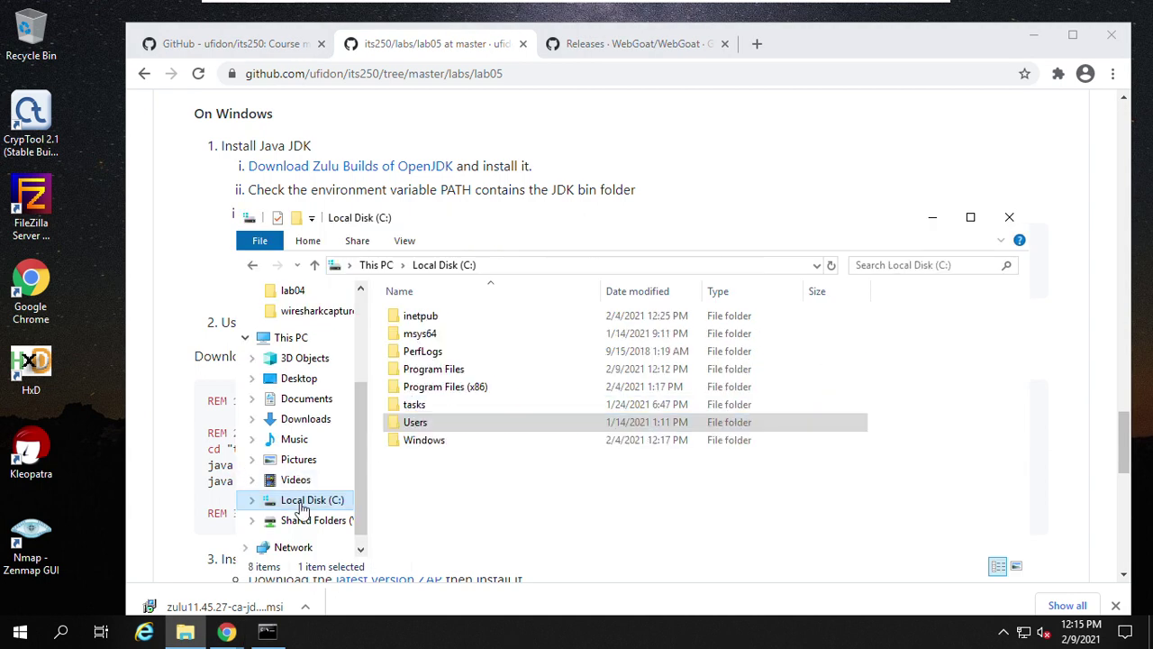
double_click(435, 368)
scroll(450, 386, down, 5)
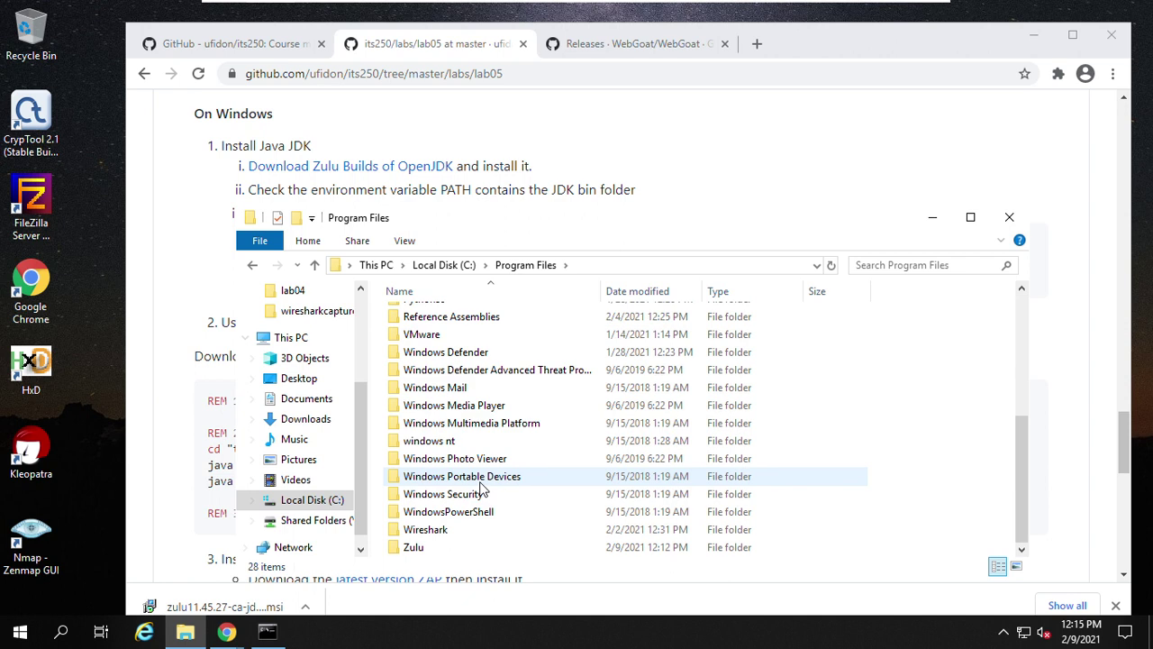
double_click(453, 549)
double_click(469, 317)
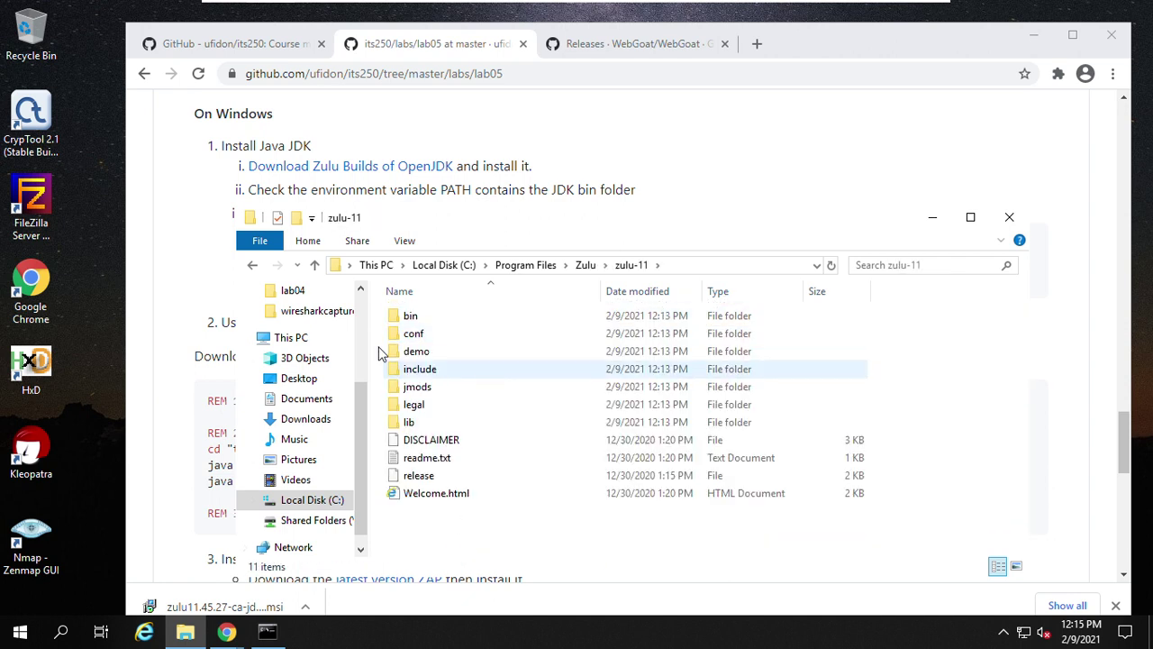
Copy the zulu-11 folder's full path from the address bar
click(679, 266)
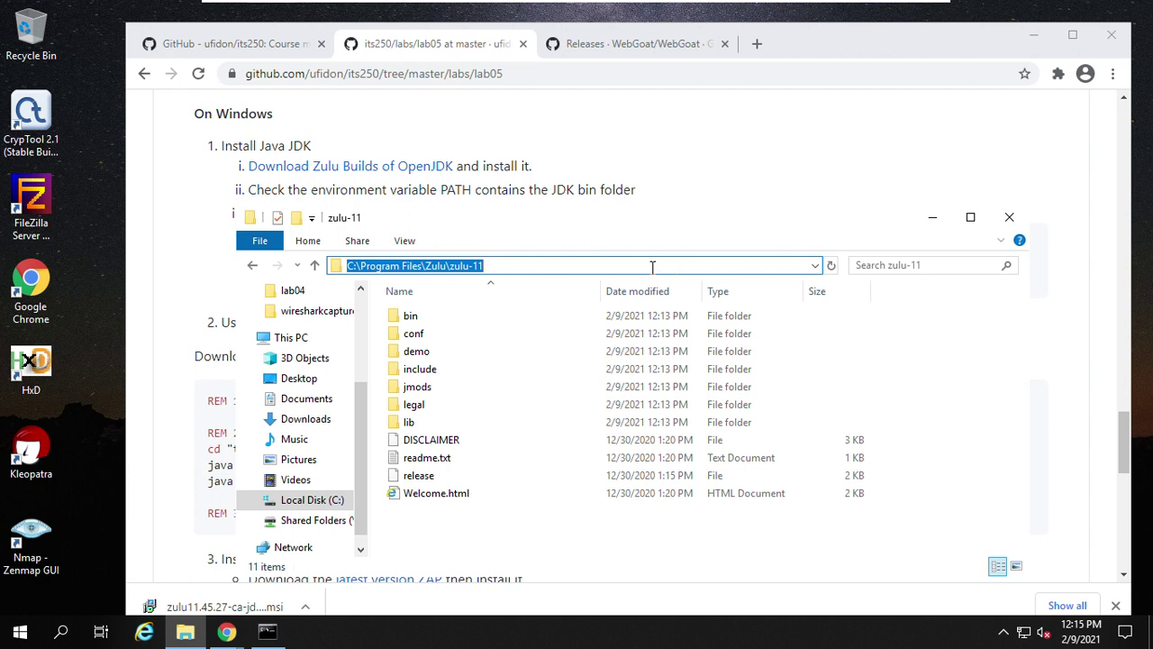
right_click(420, 265)
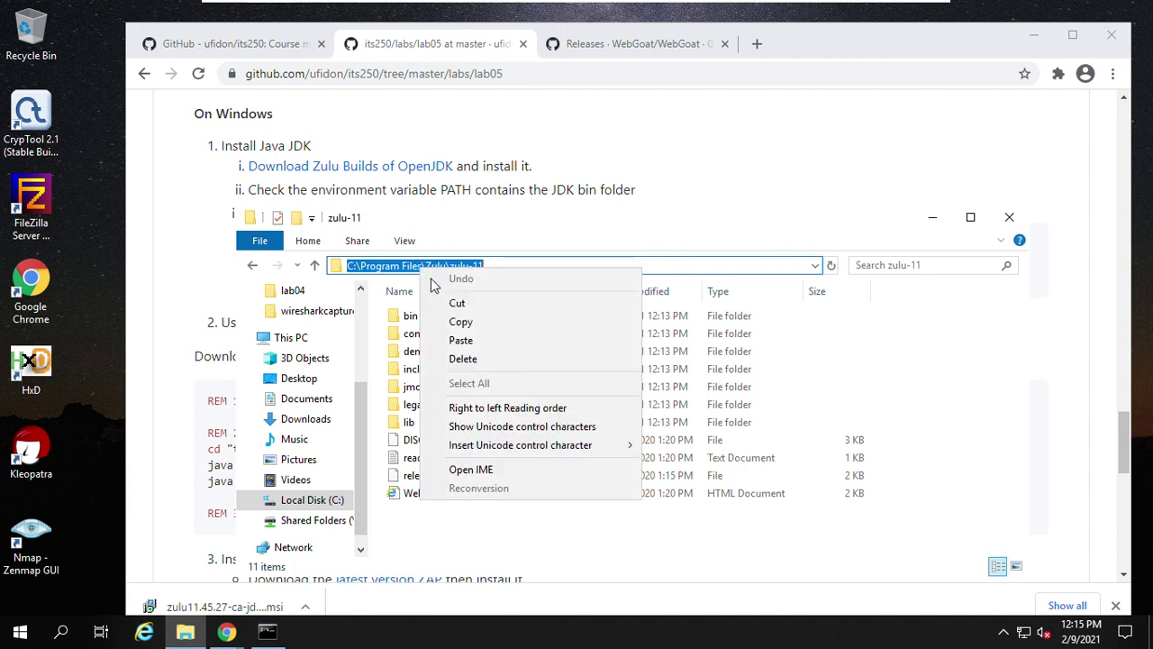
click(475, 325)
click(90, 496)
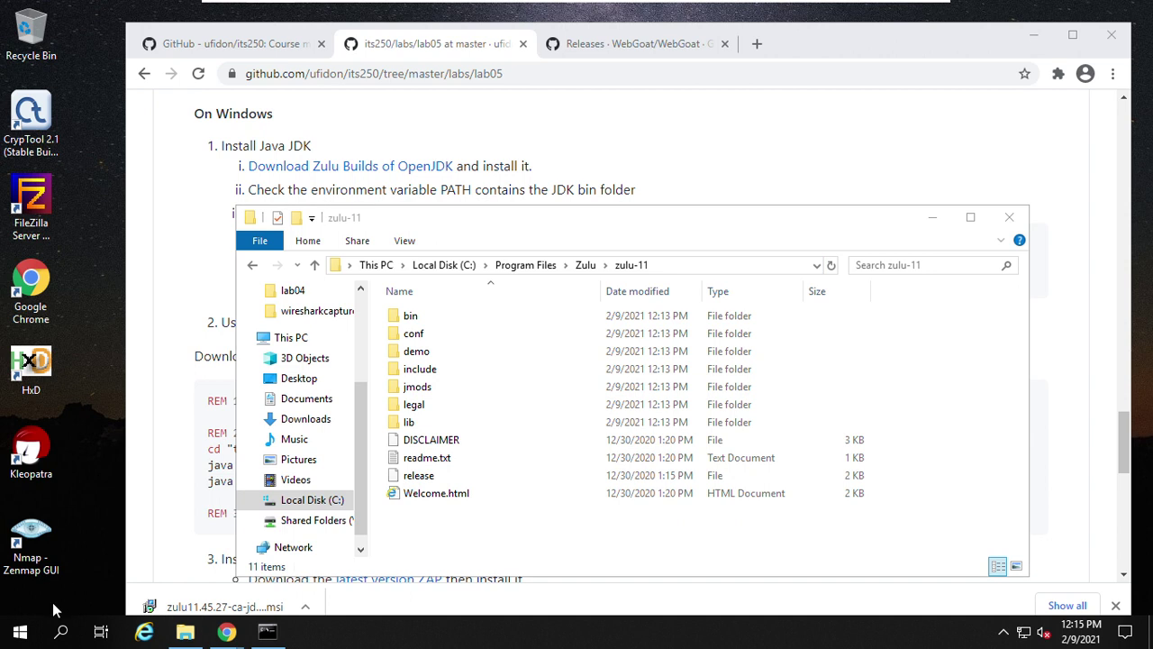
click(63, 633)
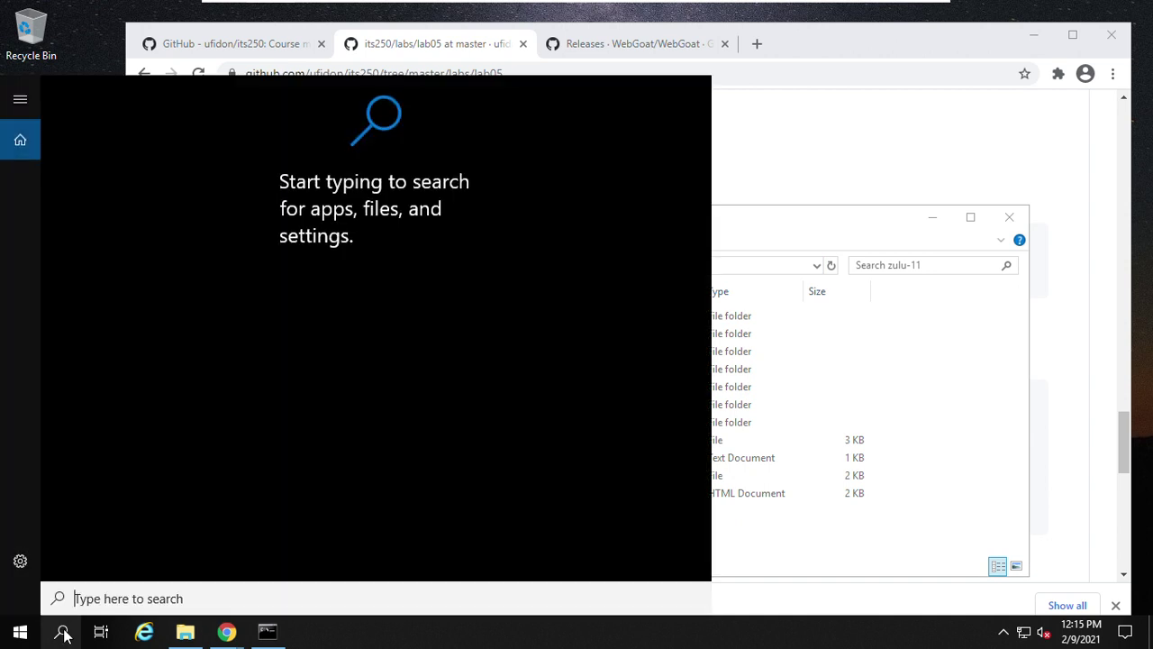
Search 'en' to reopen the system Environment Variables dialog
text(en)
click(113, 172)
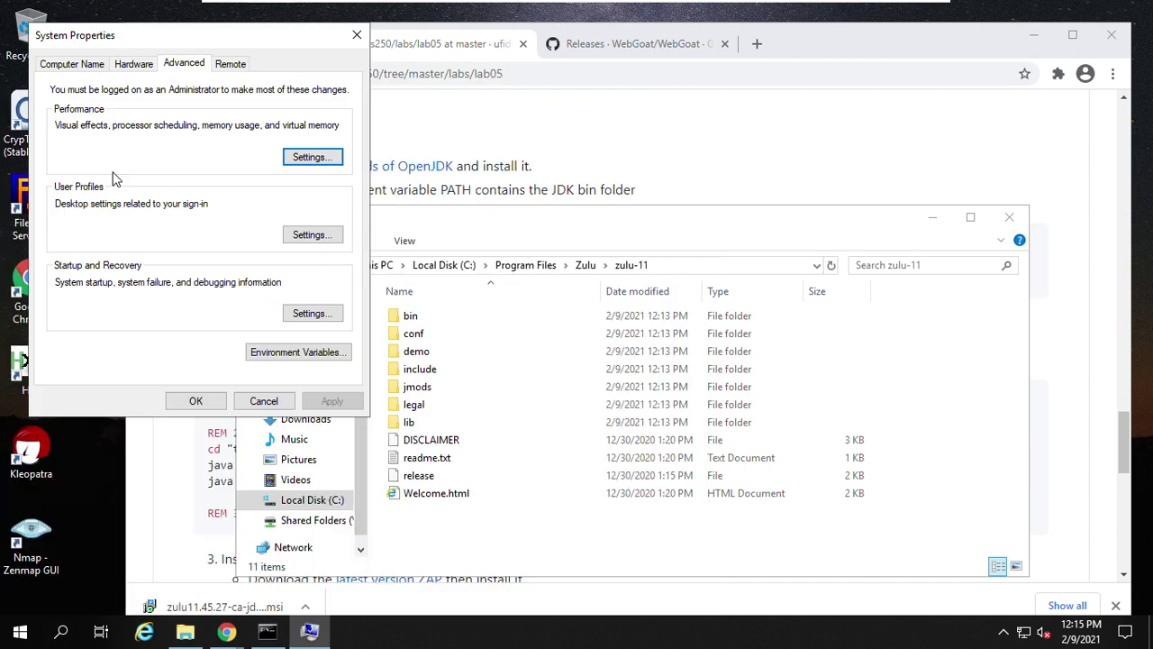
click(258, 359)
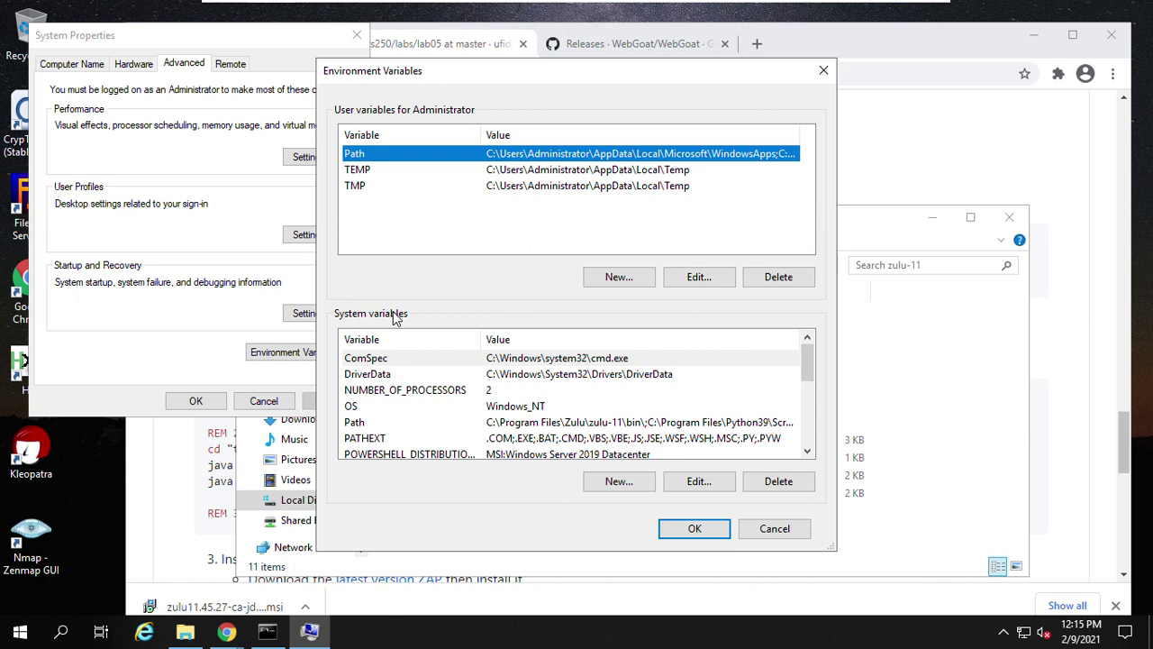
click(389, 393)
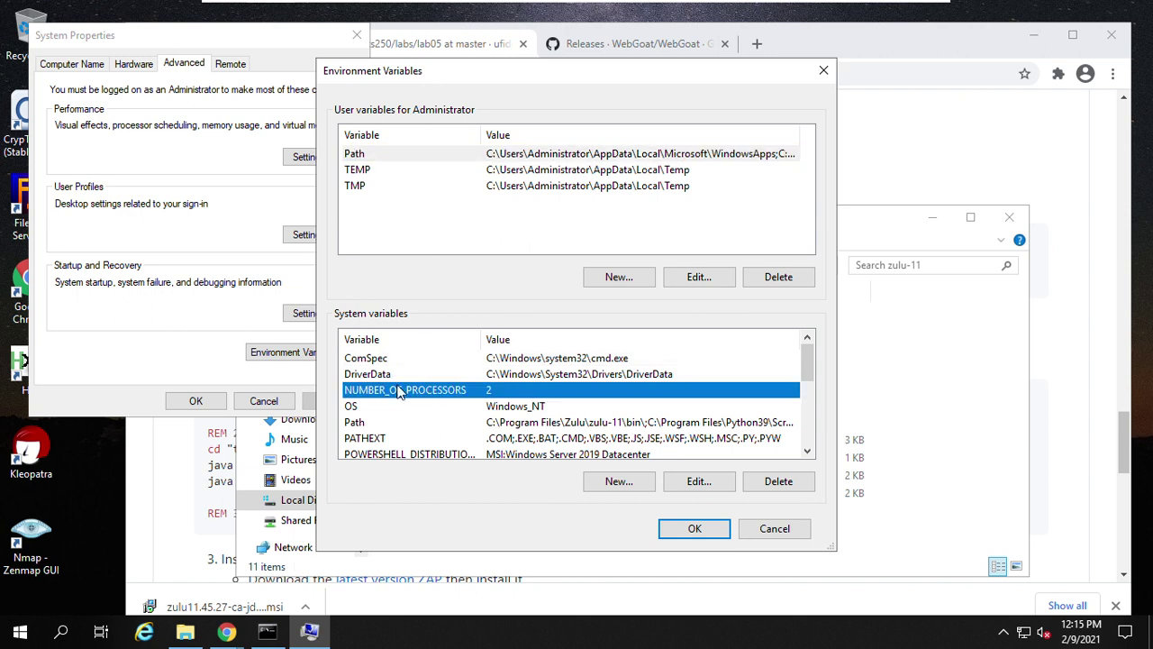
scroll(470, 420, down, 4)
scroll(471, 420, up, 4)
Add system variable JAVA_HOME = C:\Program Files\Zulu\zulu-11 and confirm all dialogs
click(618, 484)
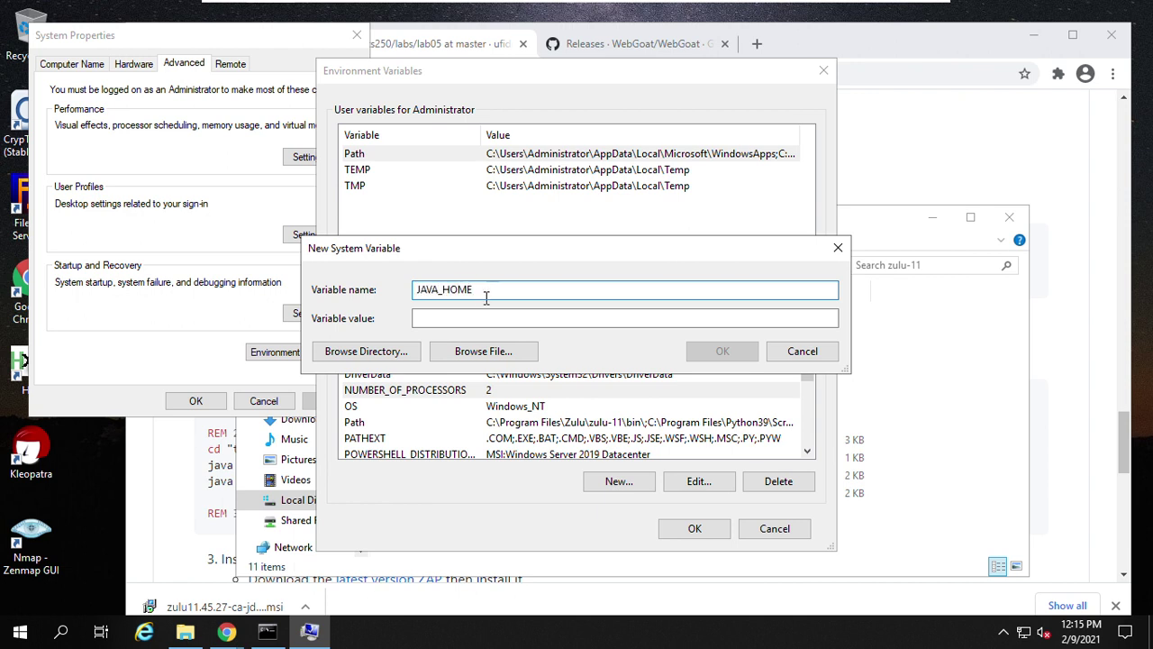
click(429, 317)
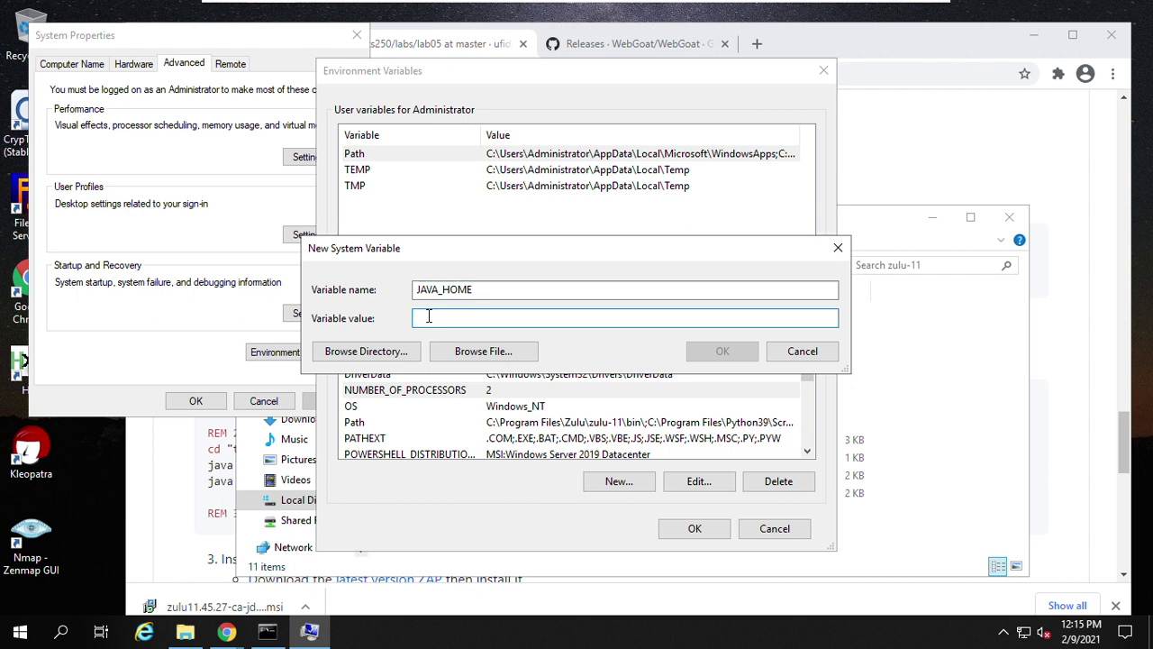
key(ctrl+v)
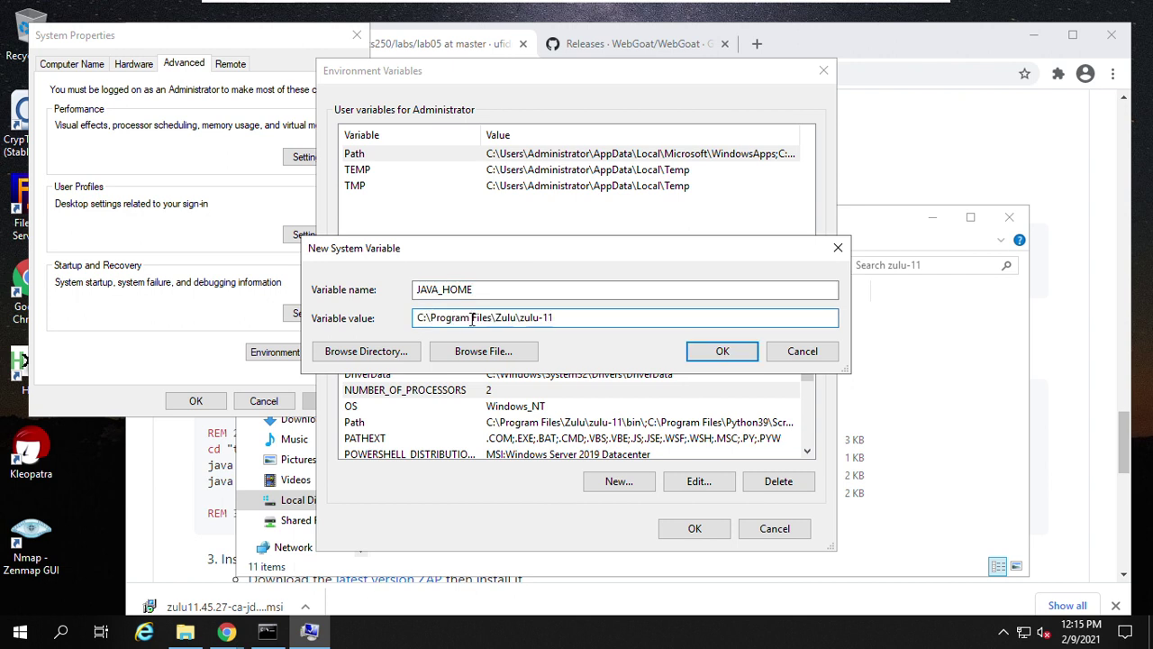
click(721, 354)
click(675, 528)
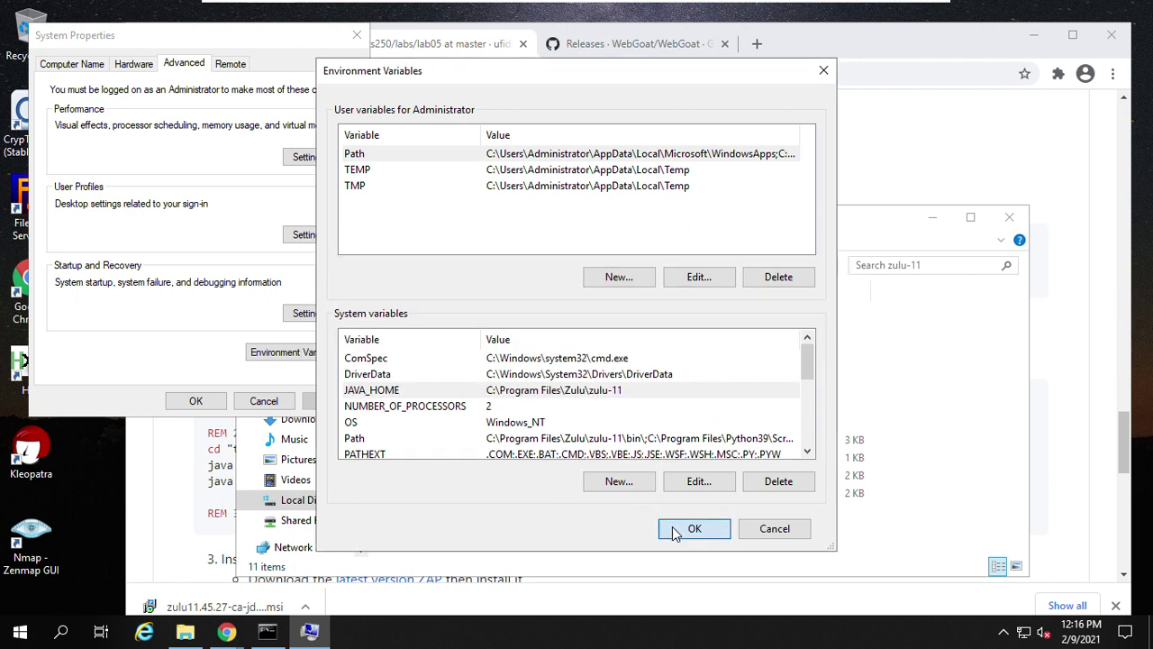
click(194, 400)
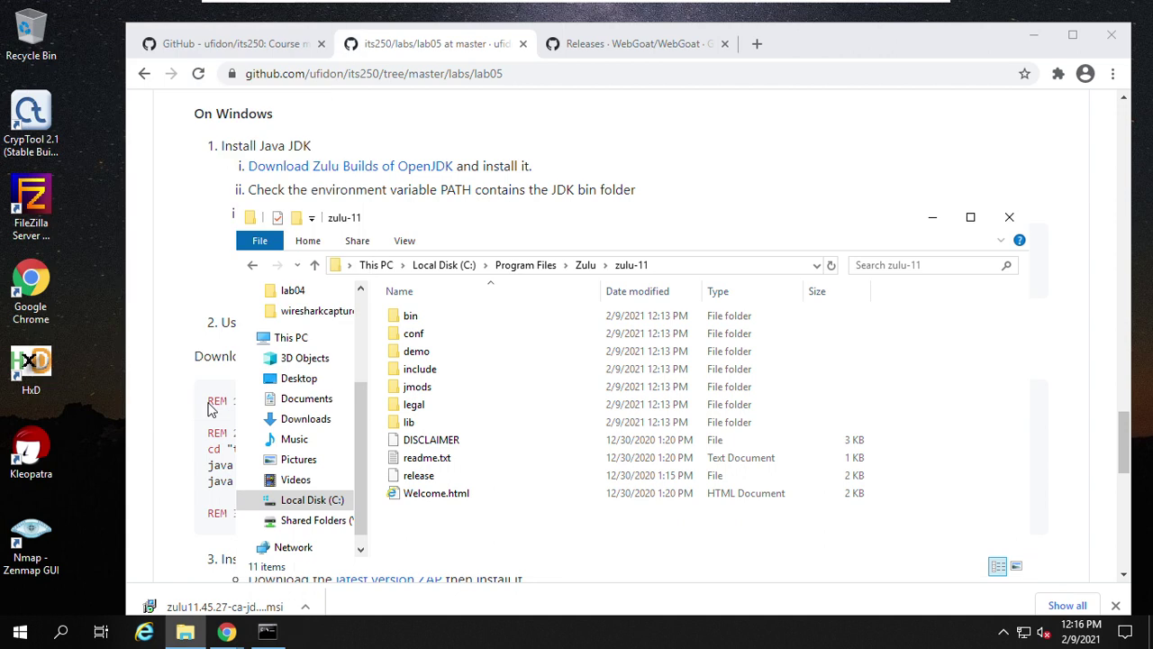
Return to the WebGoat releases tab, dismiss the downloads bar and scroll to the v8.1.0 assets
click(217, 245)
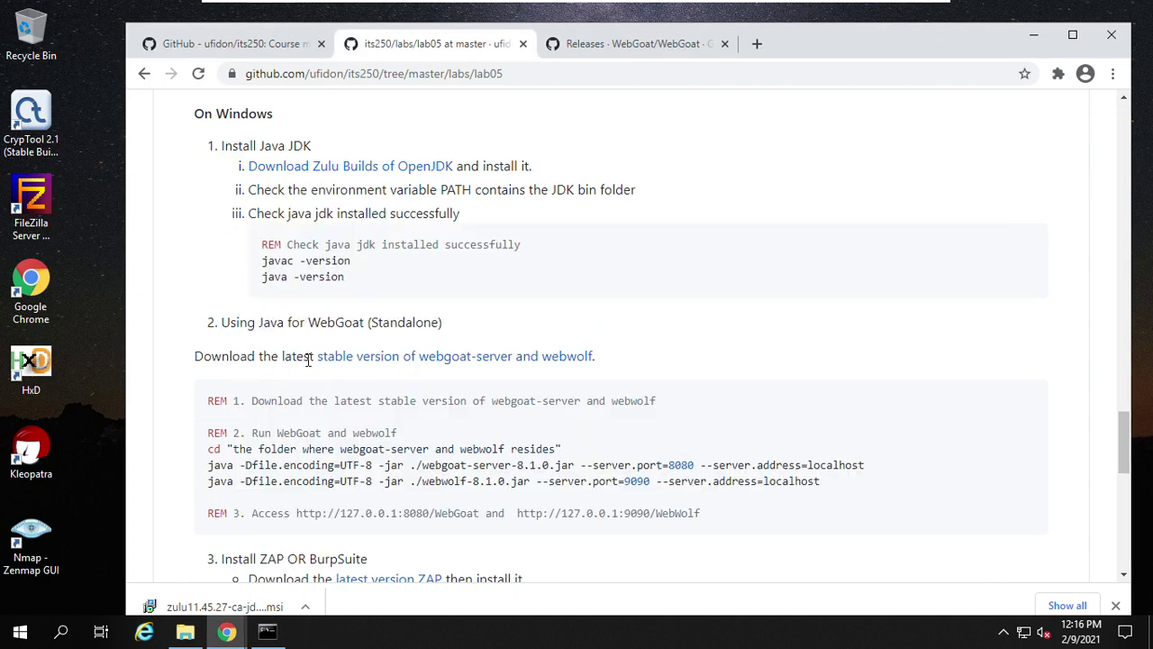
scroll(307, 358, down, 1)
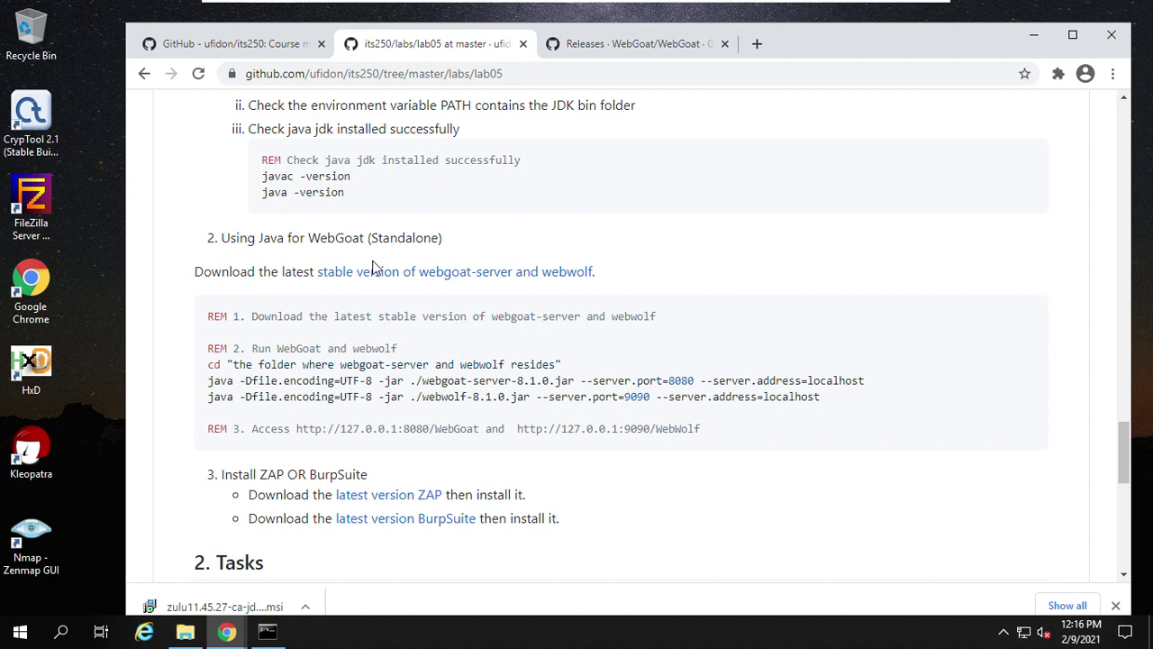
click(641, 50)
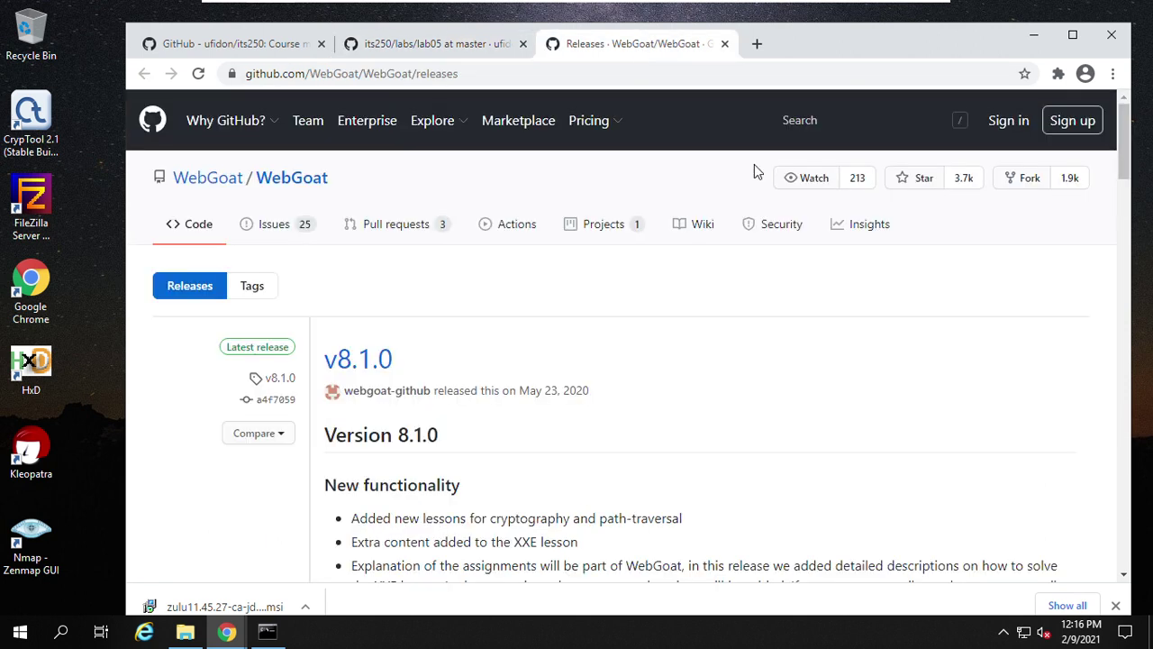
scroll(610, 425, down, 2)
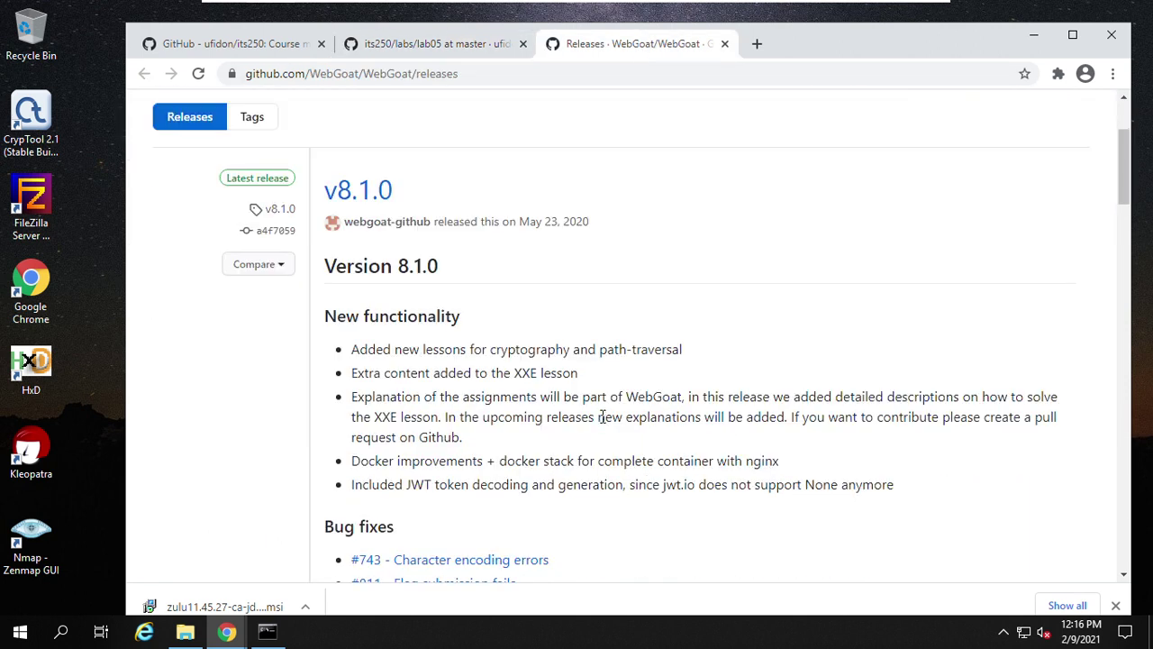
scroll(602, 416, down, 2)
scroll(706, 393, down, 1)
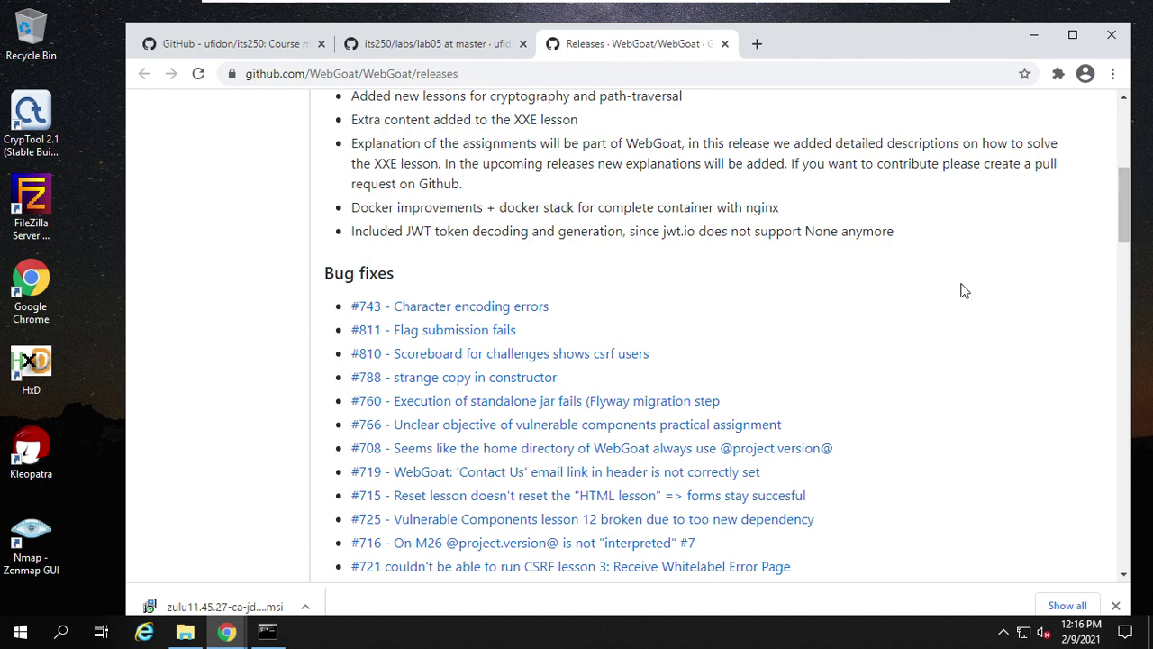
scroll(962, 304, down, 1)
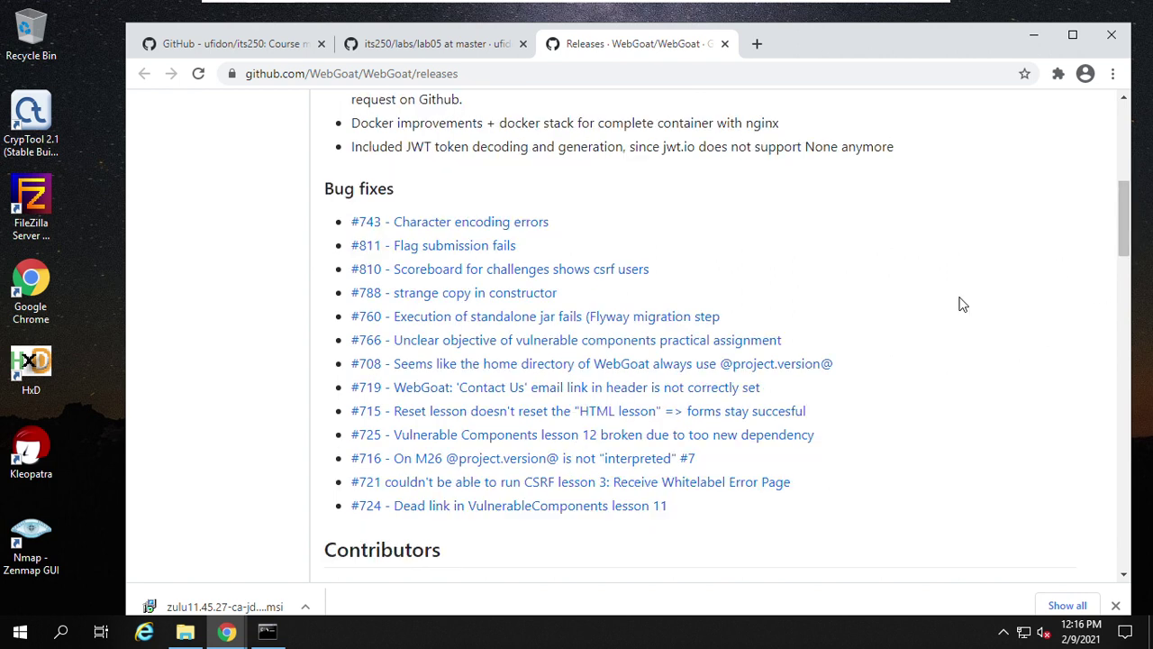
click(1116, 606)
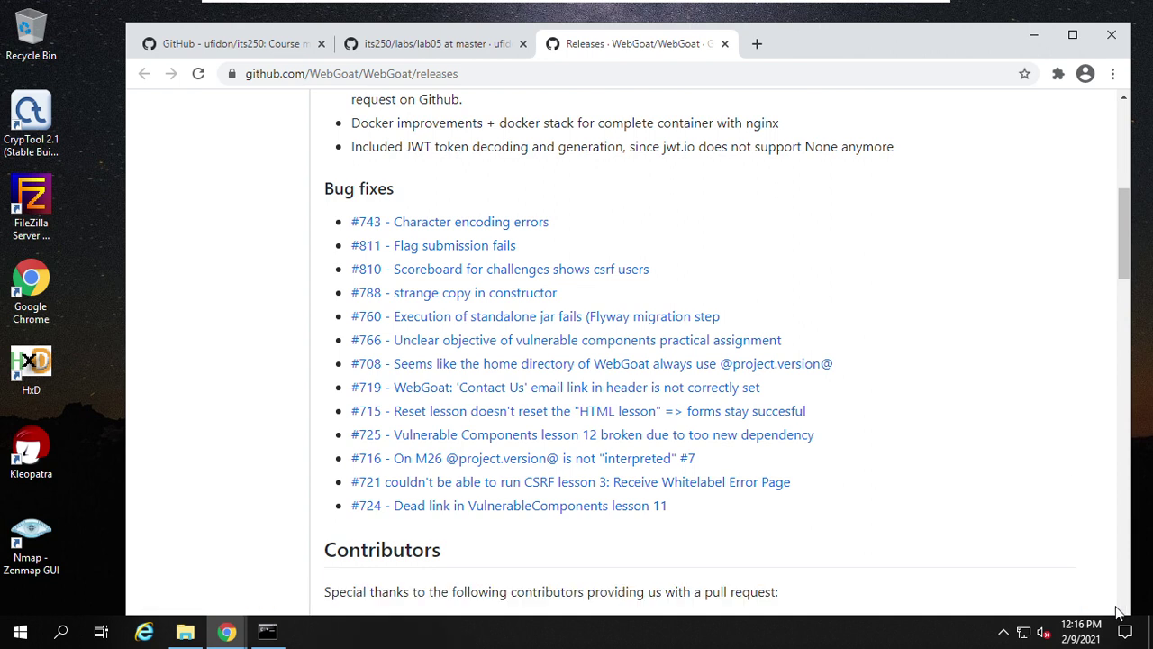
scroll(744, 285, down, 3)
scroll(707, 319, down, 4)
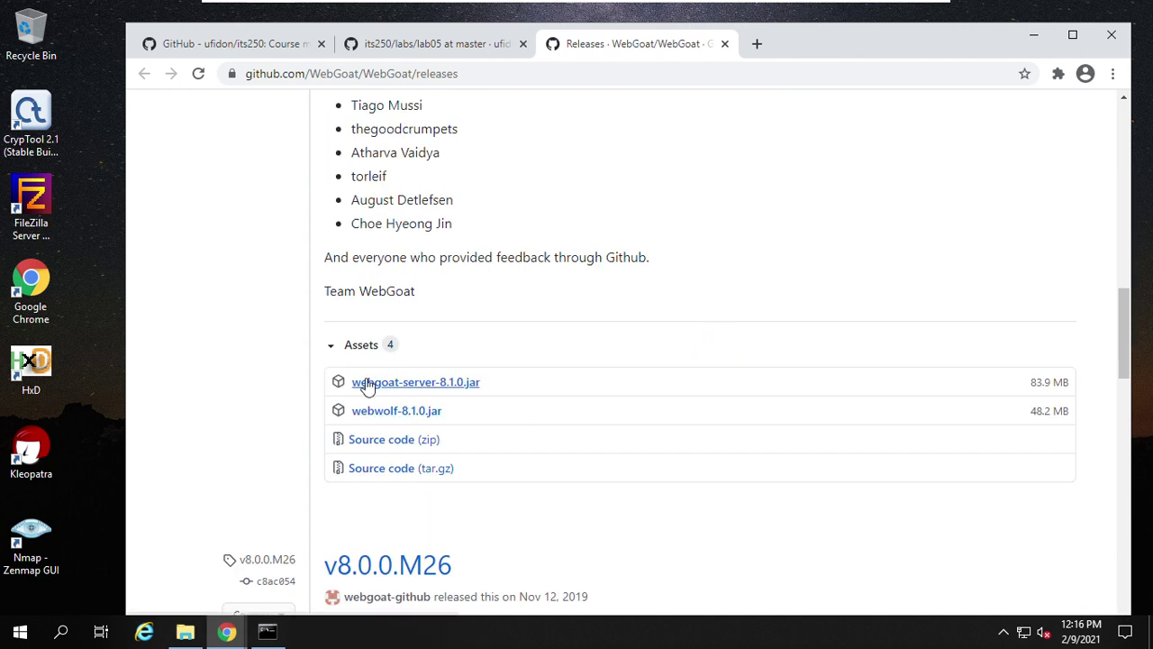
Save webgoat-server-8.1.0.jar into the its250 tools TCPView folder
right_click(414, 383)
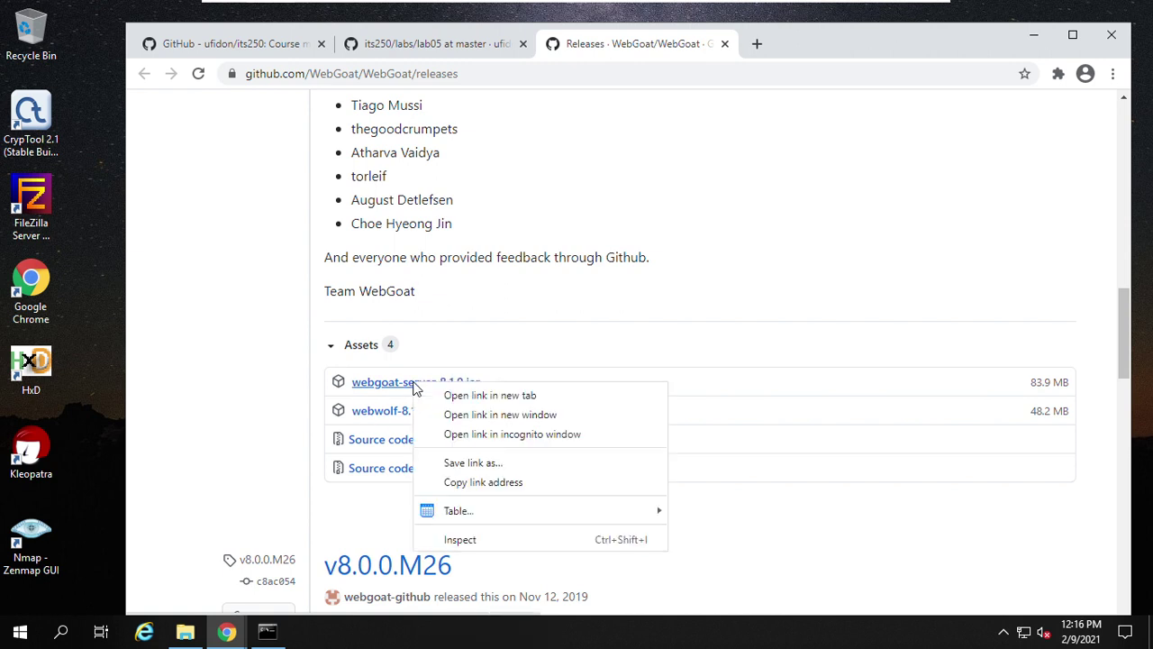
click(499, 464)
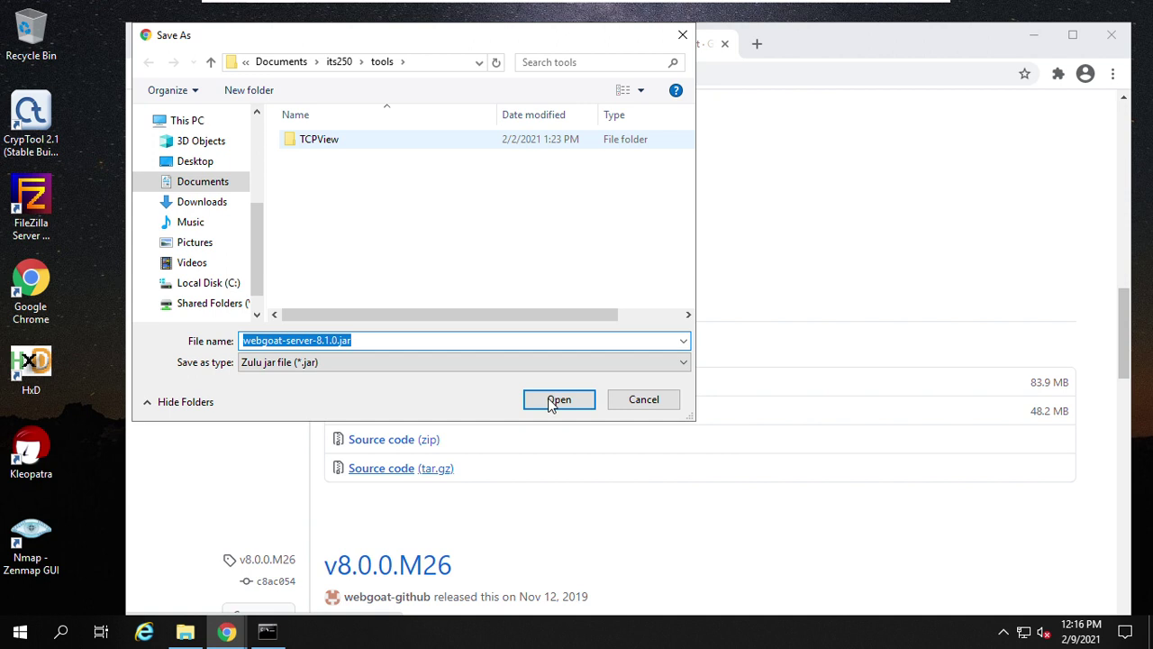
click(556, 400)
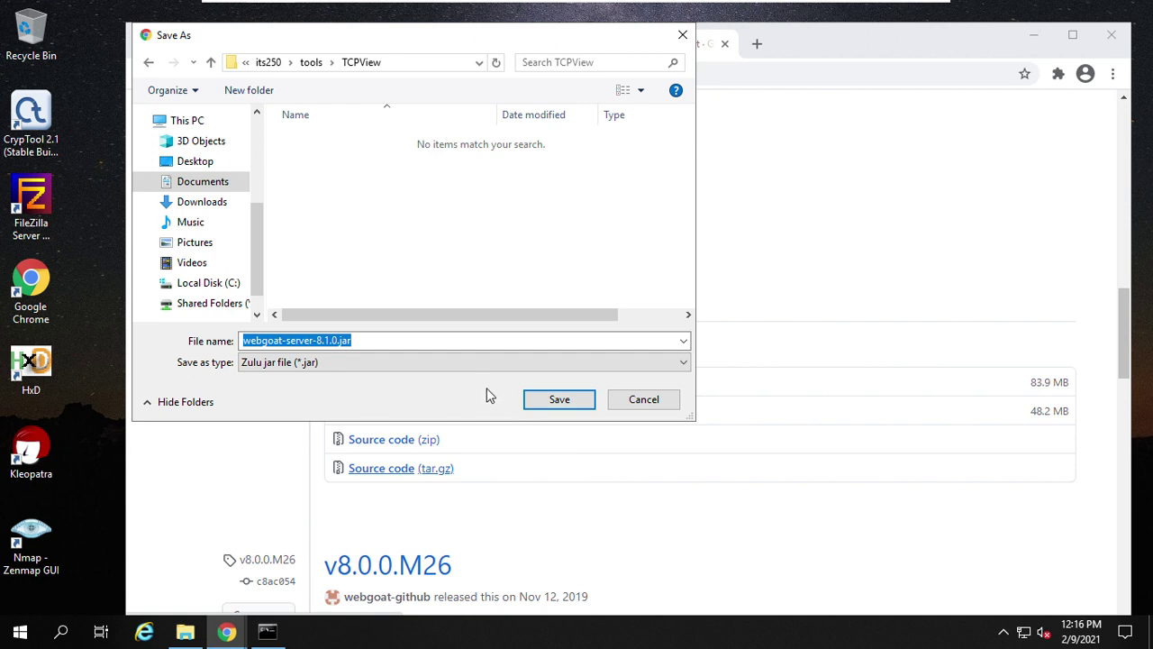
click(558, 399)
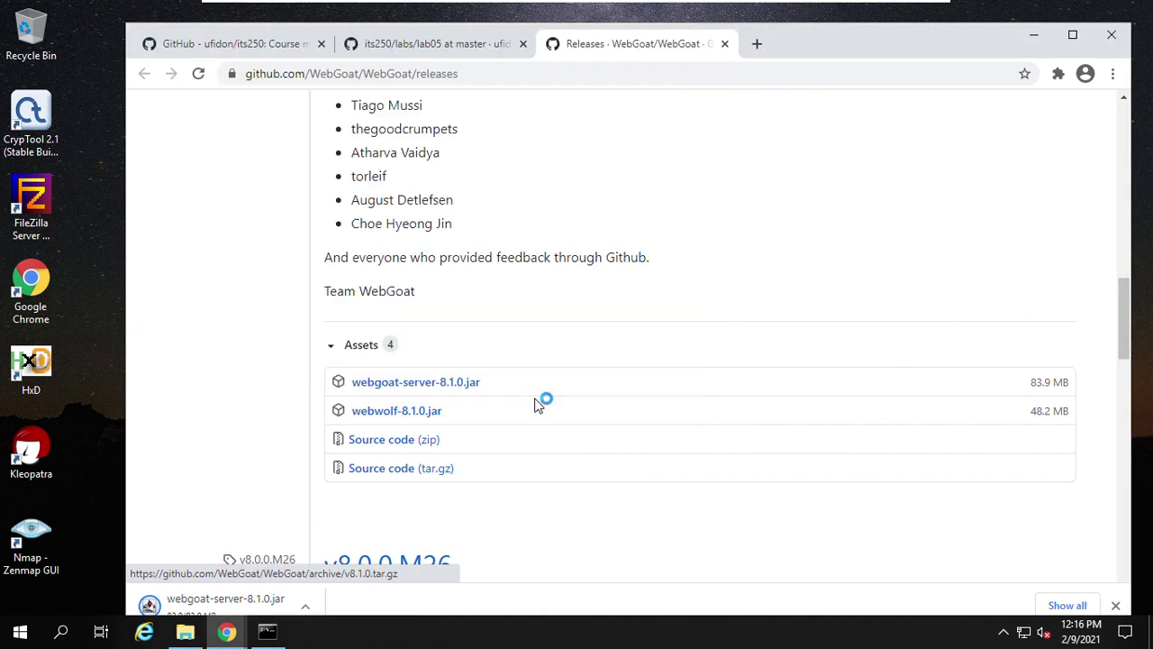
Save webwolf-8.1.0.jar to the same TCPView folder and clear the downloads bar
right_click(394, 416)
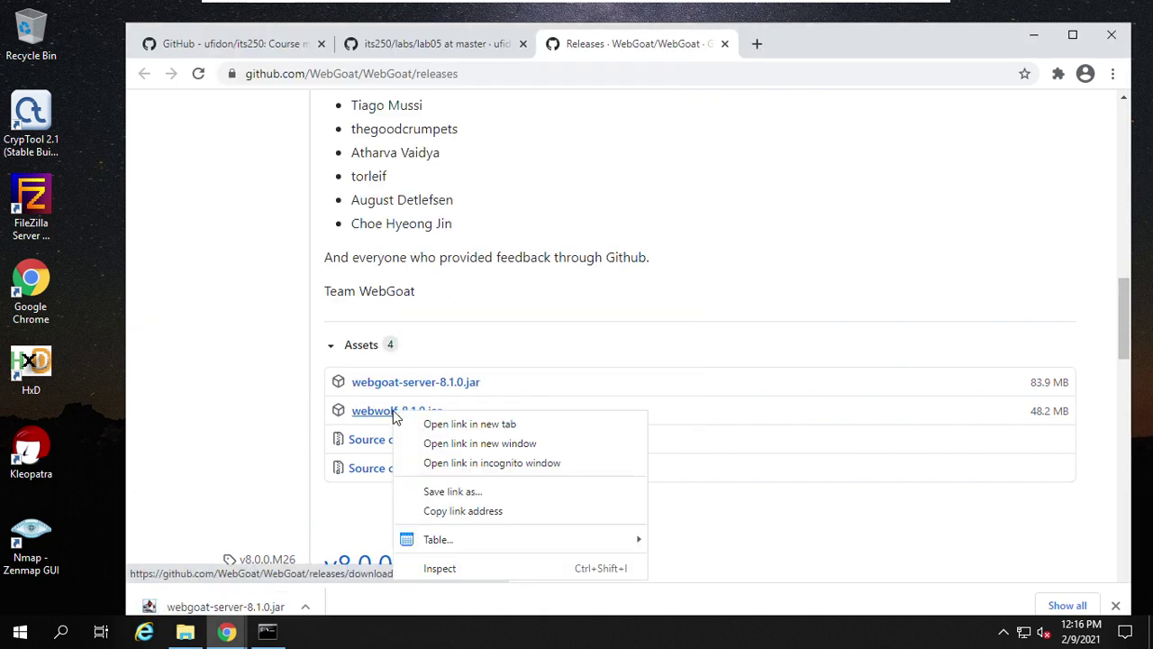
click(465, 494)
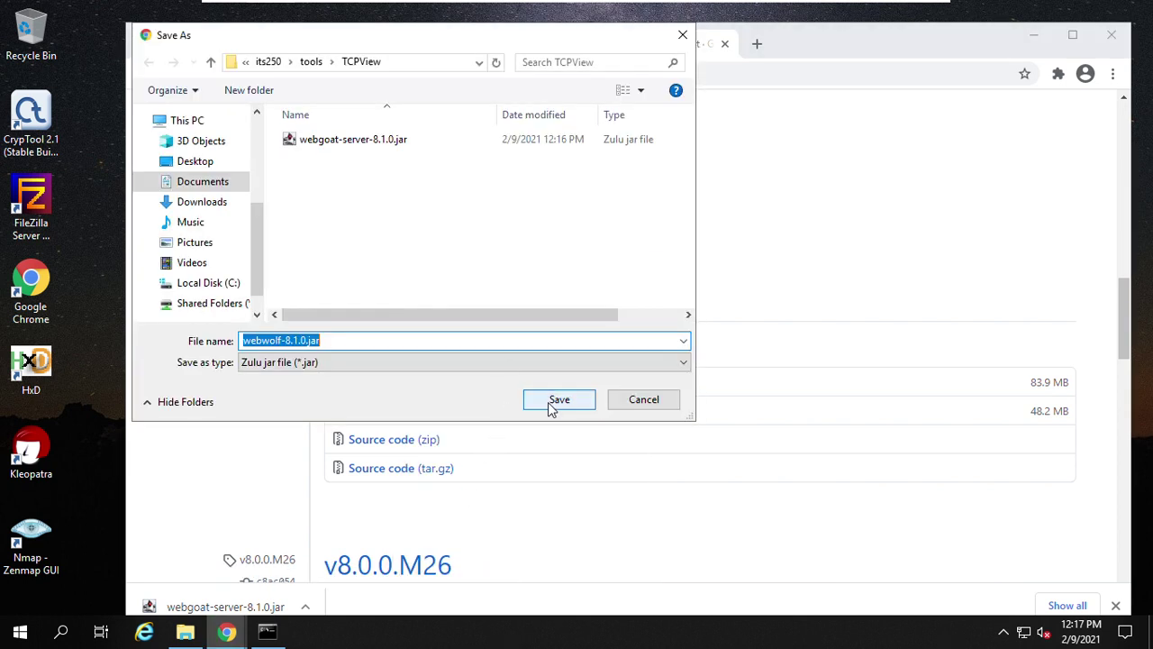
click(559, 400)
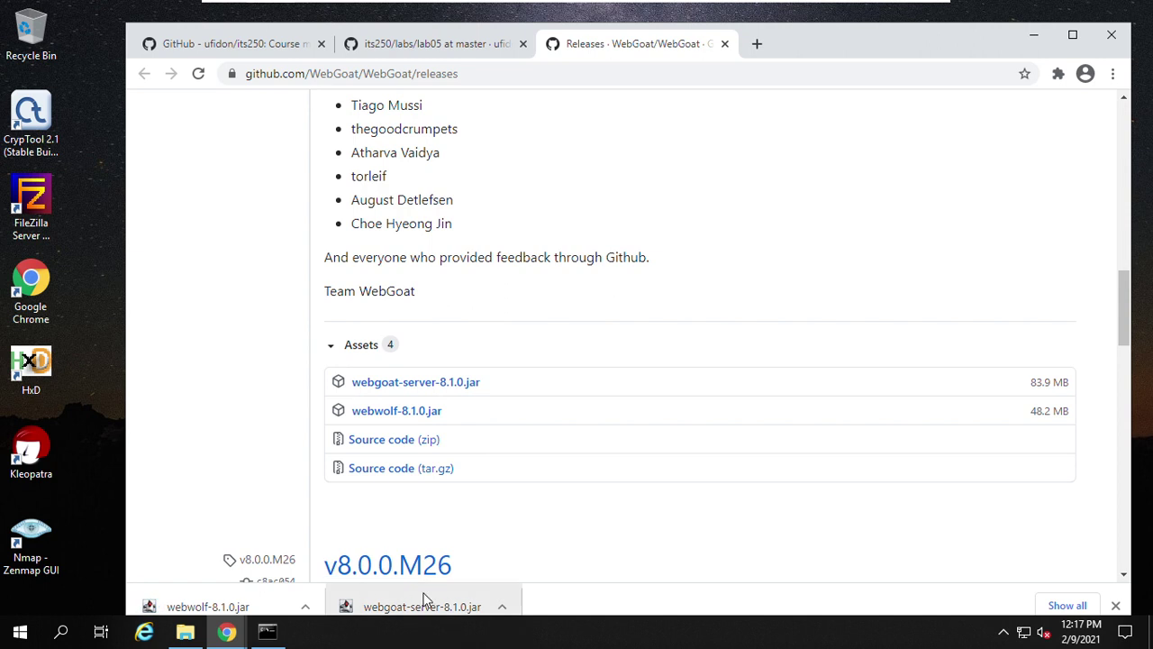
click(1116, 606)
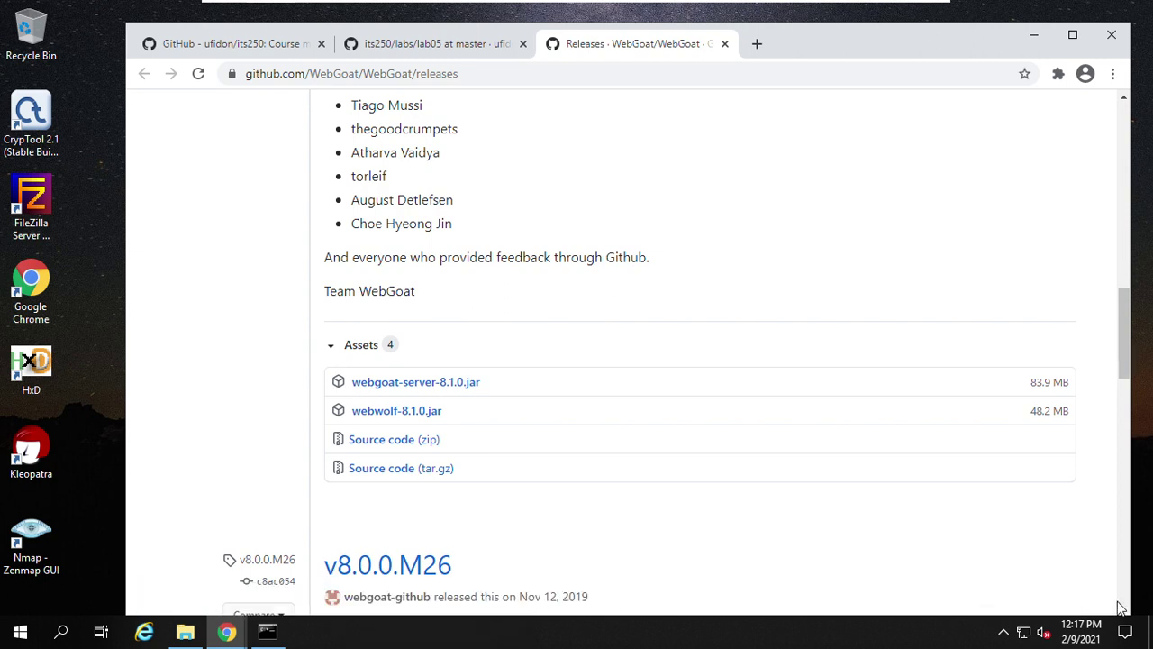
On the lab05 README, highlight the cd folder placeholder and the 8080/WebGoat and 9090/WebWolf URLs
click(252, 46)
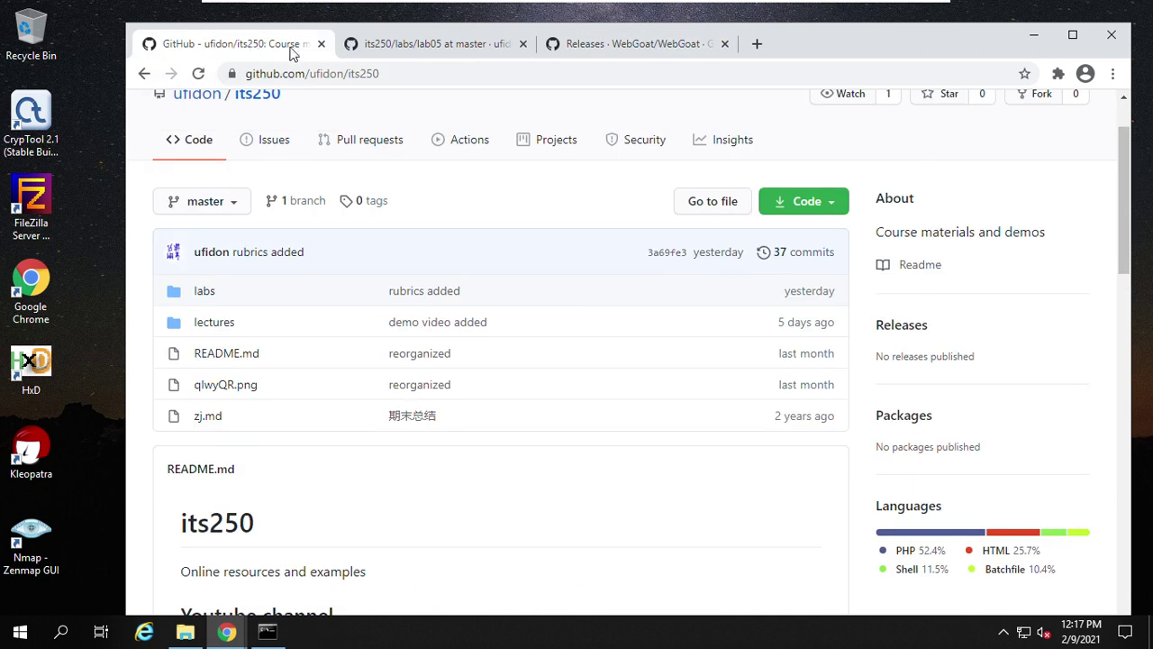
click(374, 45)
scroll(326, 335, down, 1)
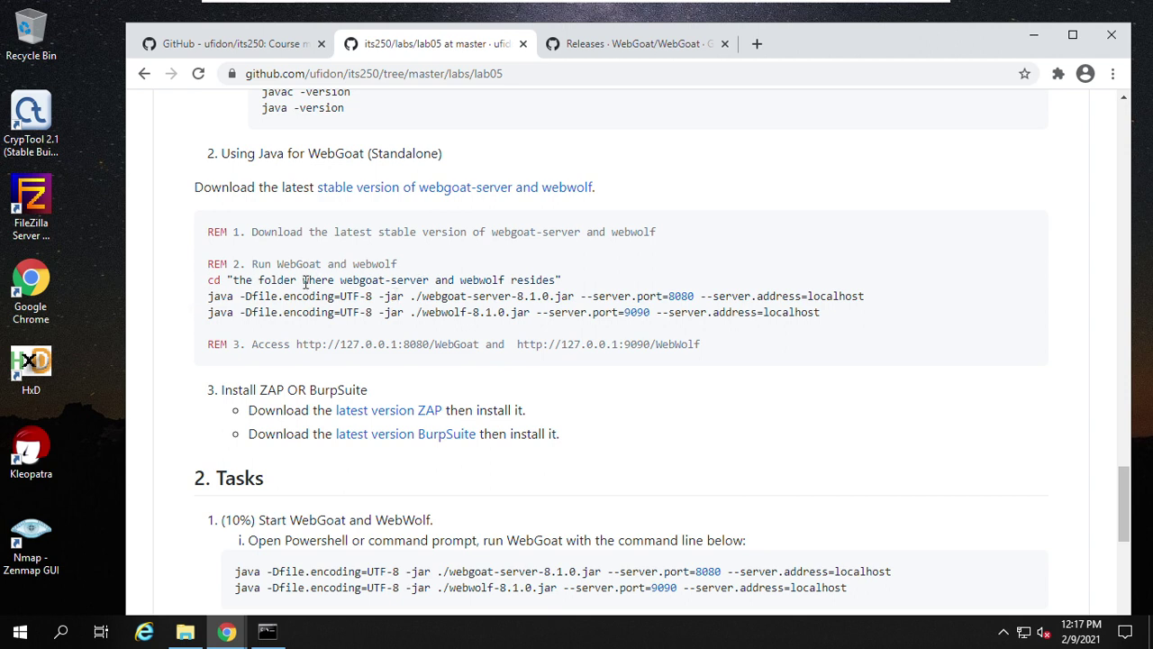
drag(348, 279, 523, 280)
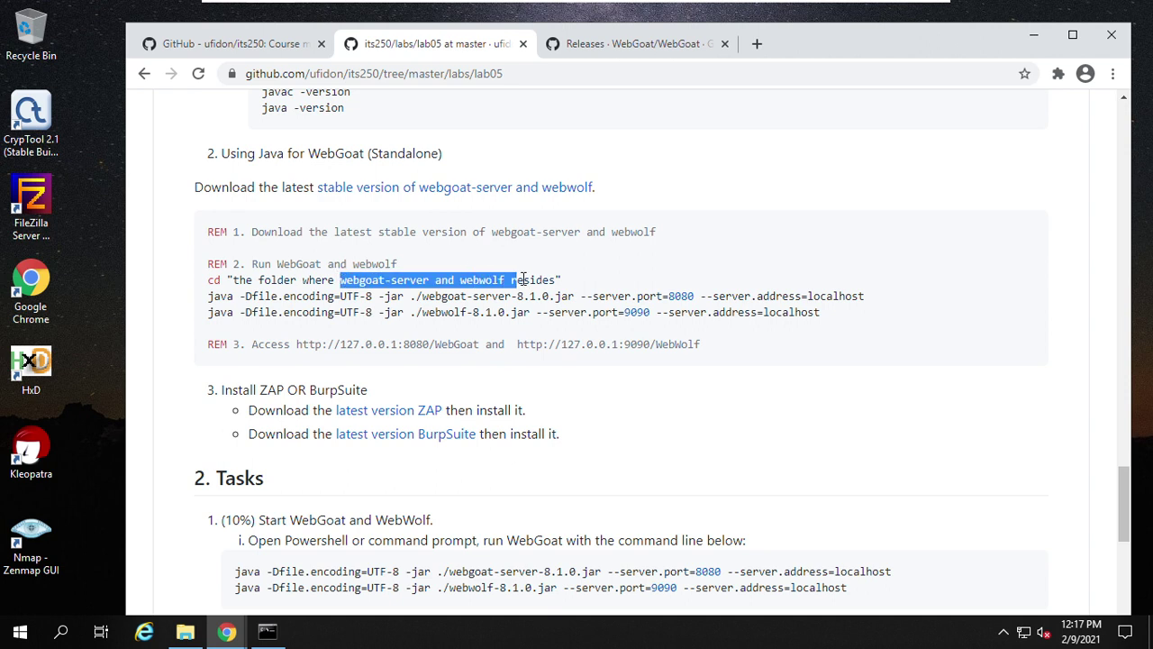
click(546, 281)
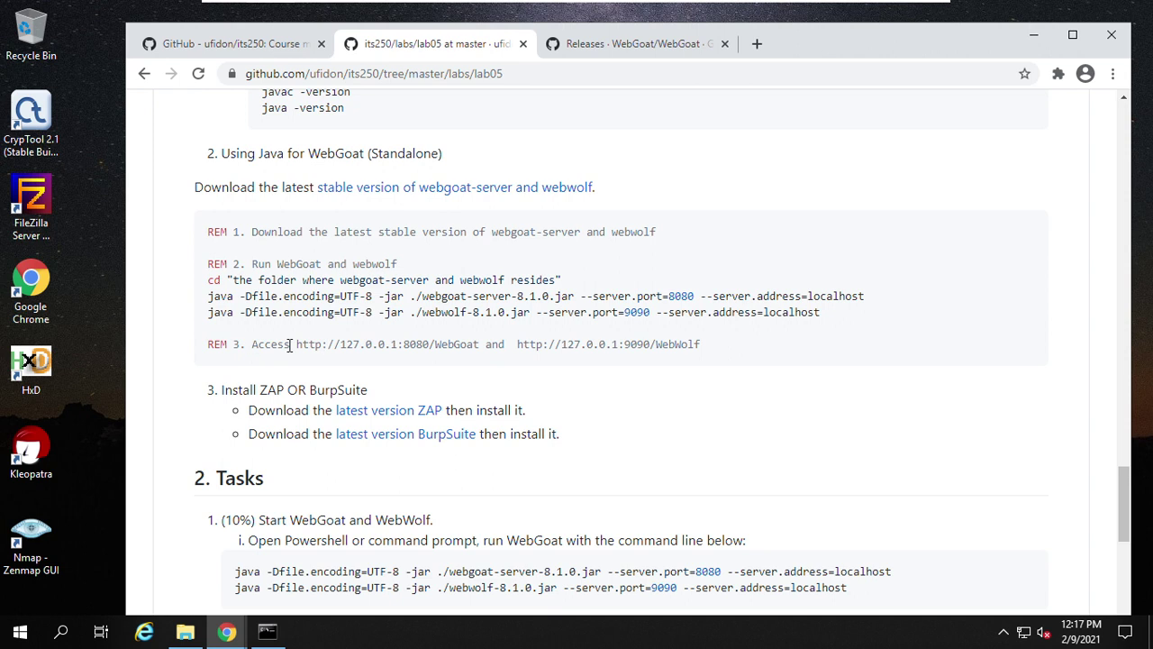
drag(295, 344, 700, 344)
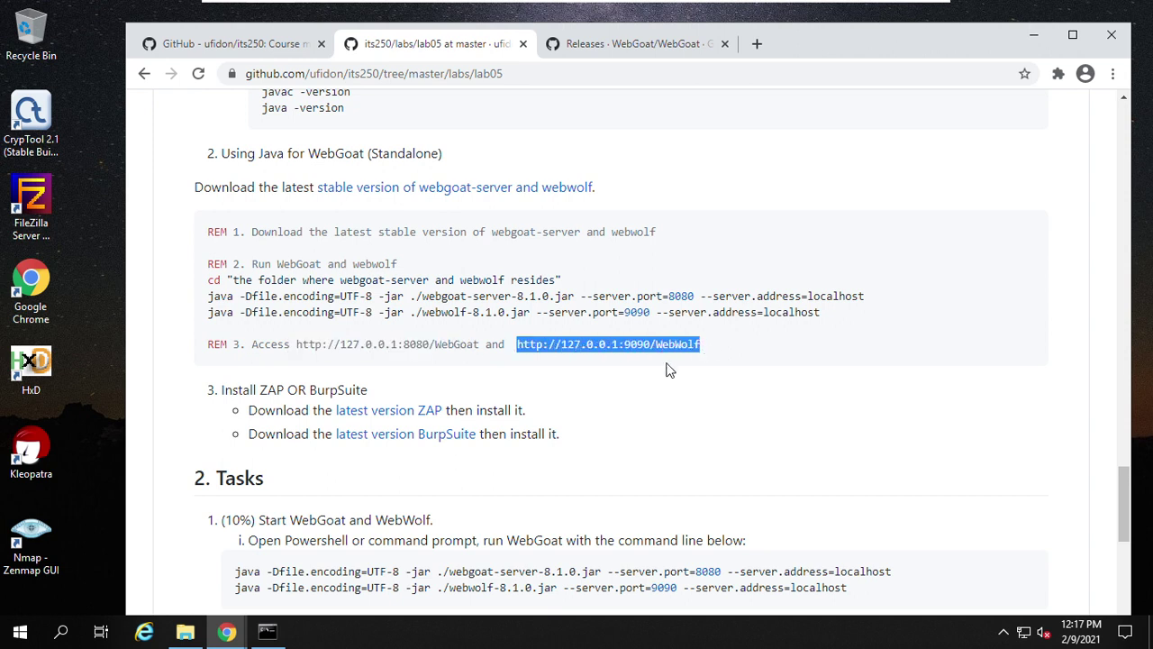
click(568, 367)
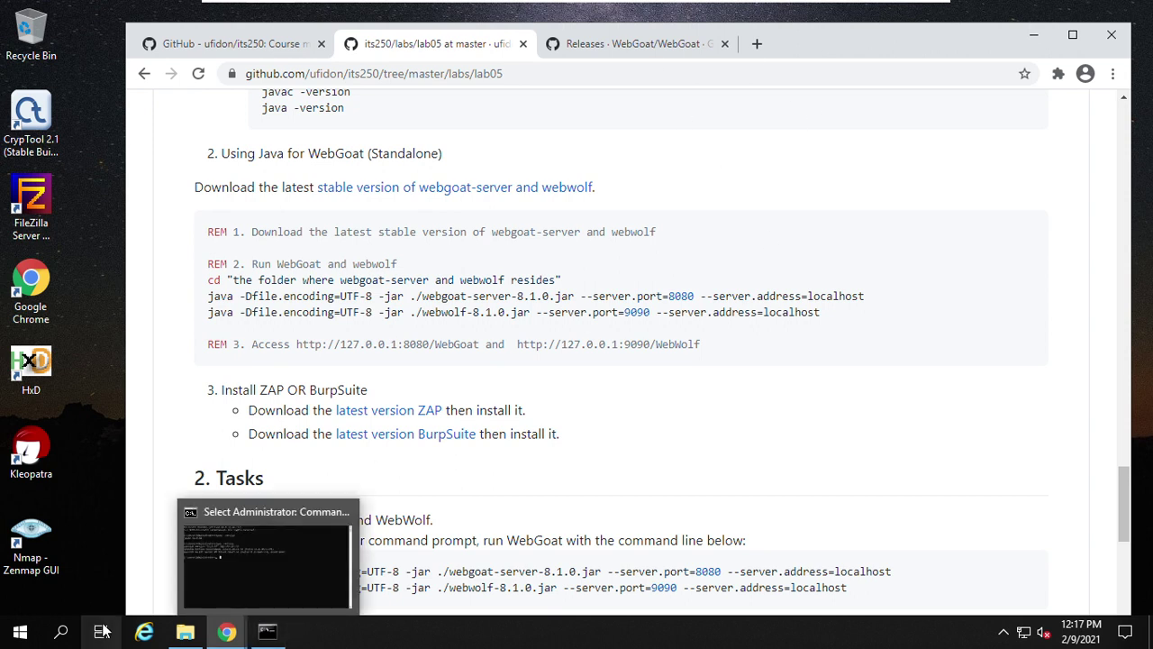
Launch a new Command Prompt from a Windows search for 'com' and move it aside
click(61, 635)
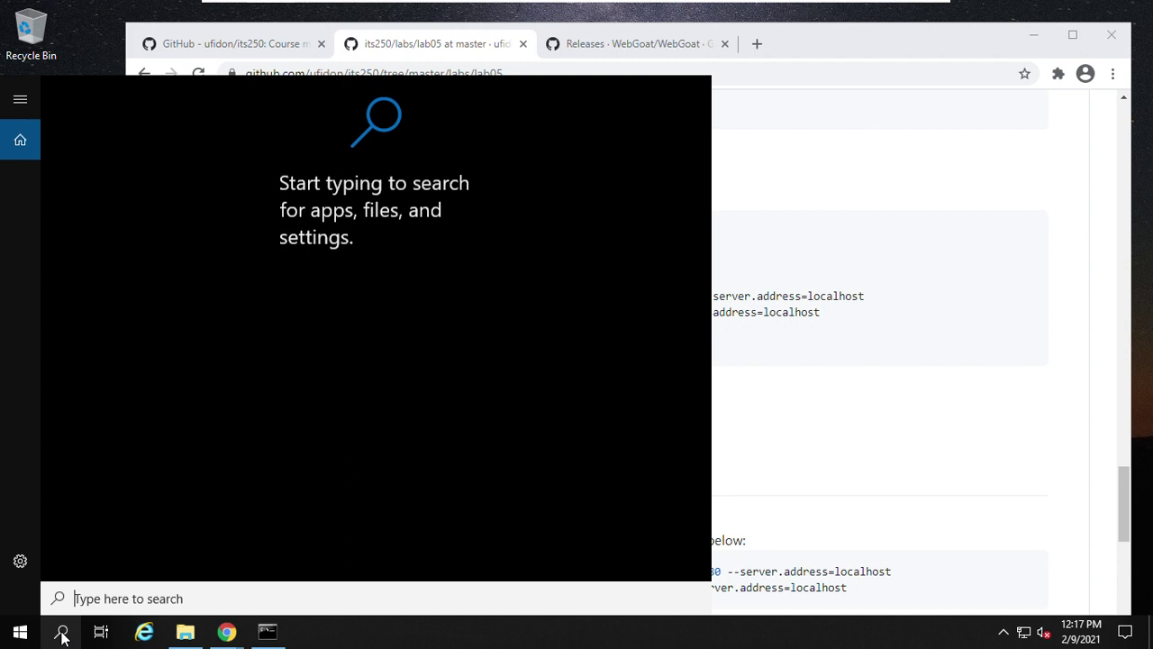
text(com)
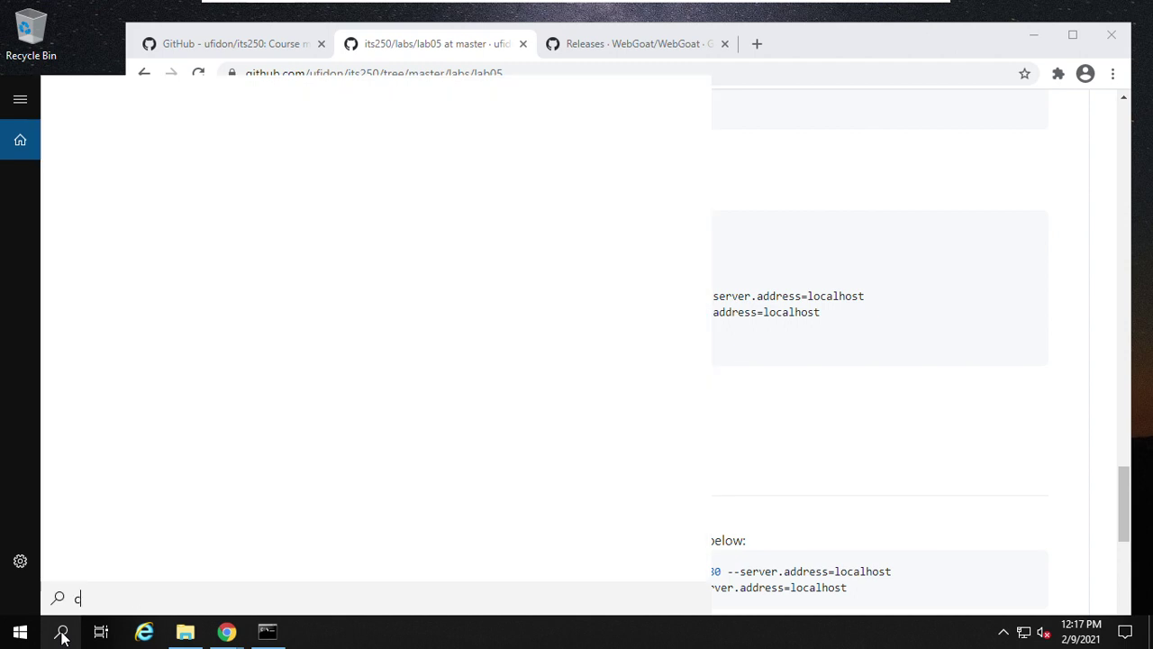
click(157, 173)
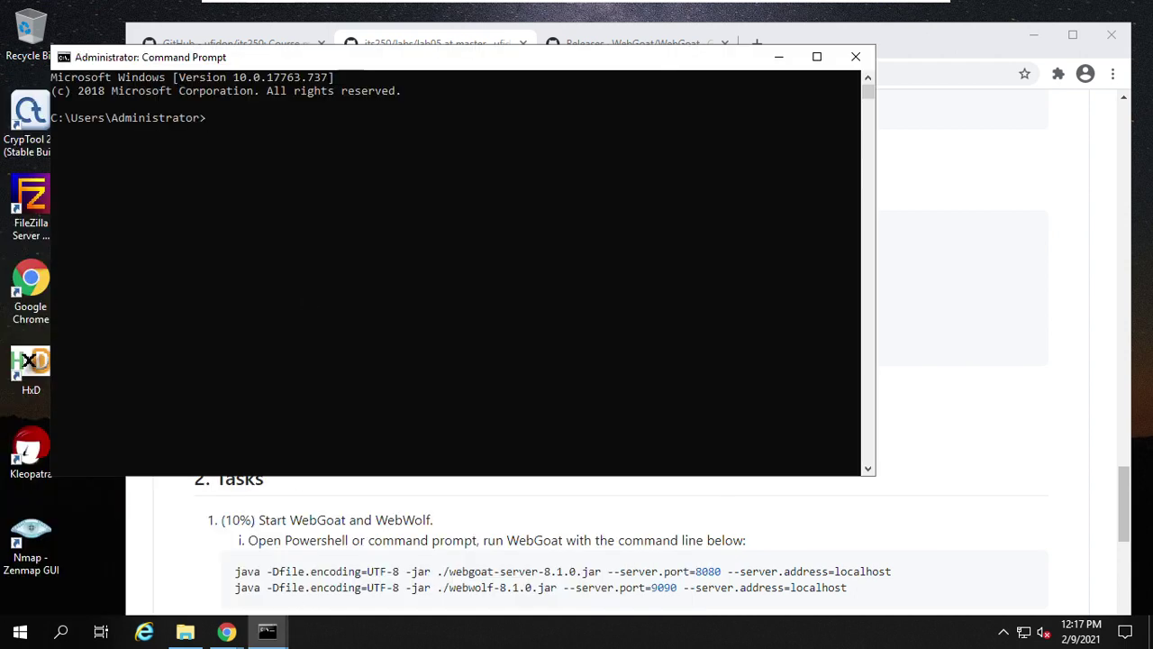
drag(350, 63, 592, 312)
click(480, 407)
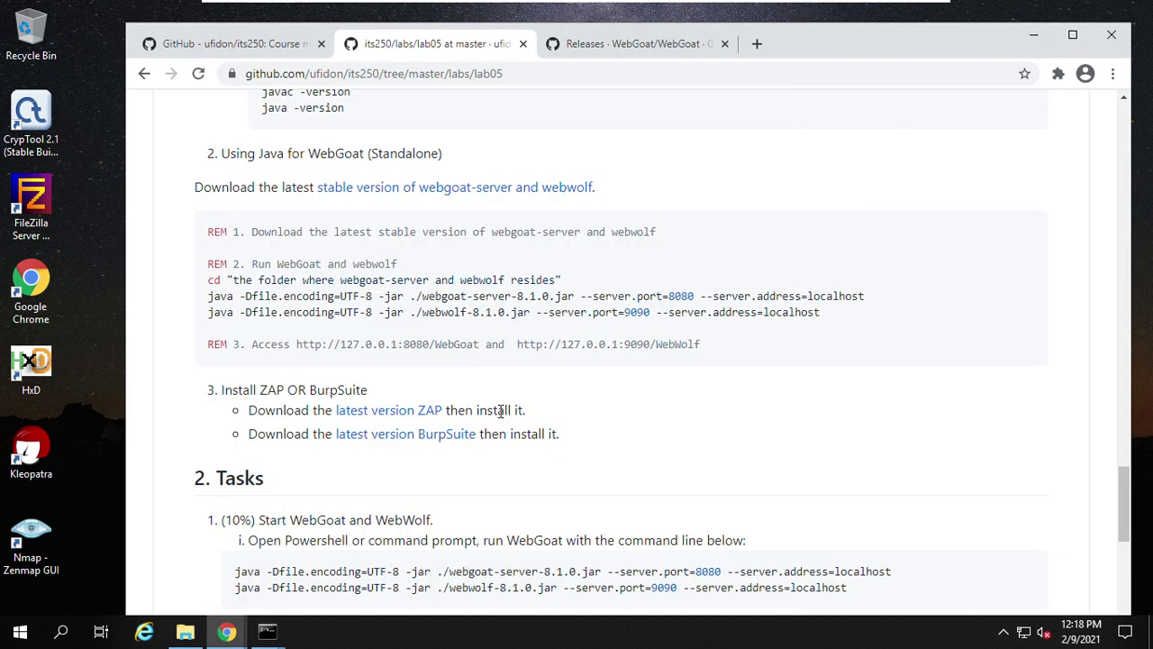
Retitle the console showing the Java versions to "webgoat"
click(267, 631)
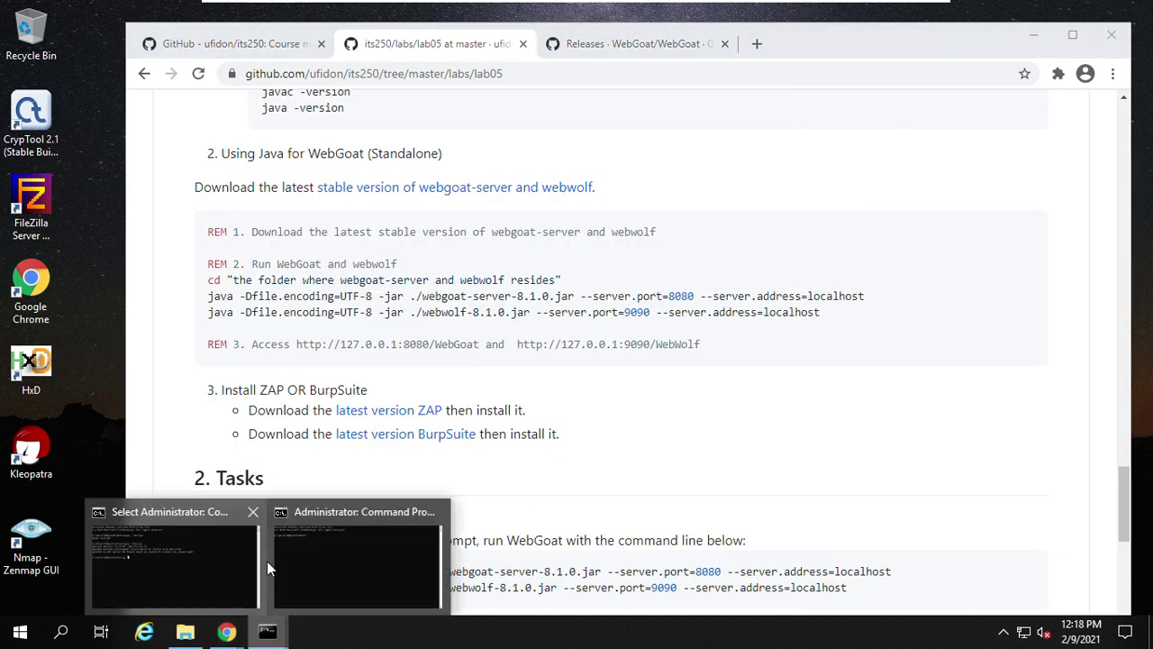
click(190, 544)
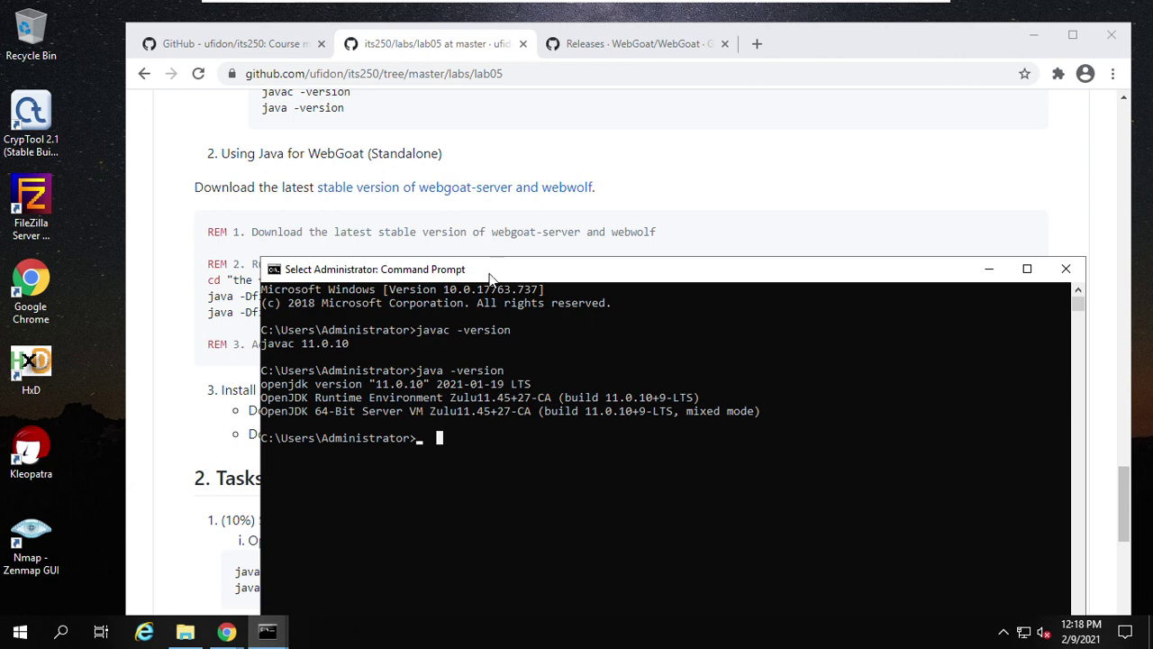
drag(488, 260, 459, 328)
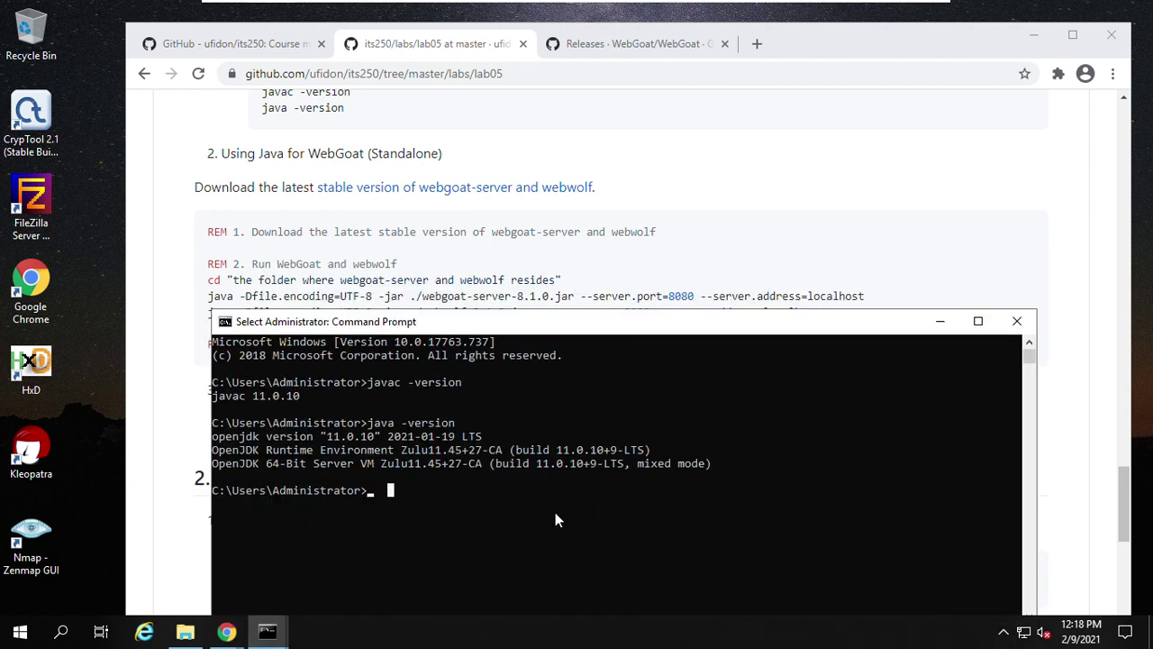
text(title)
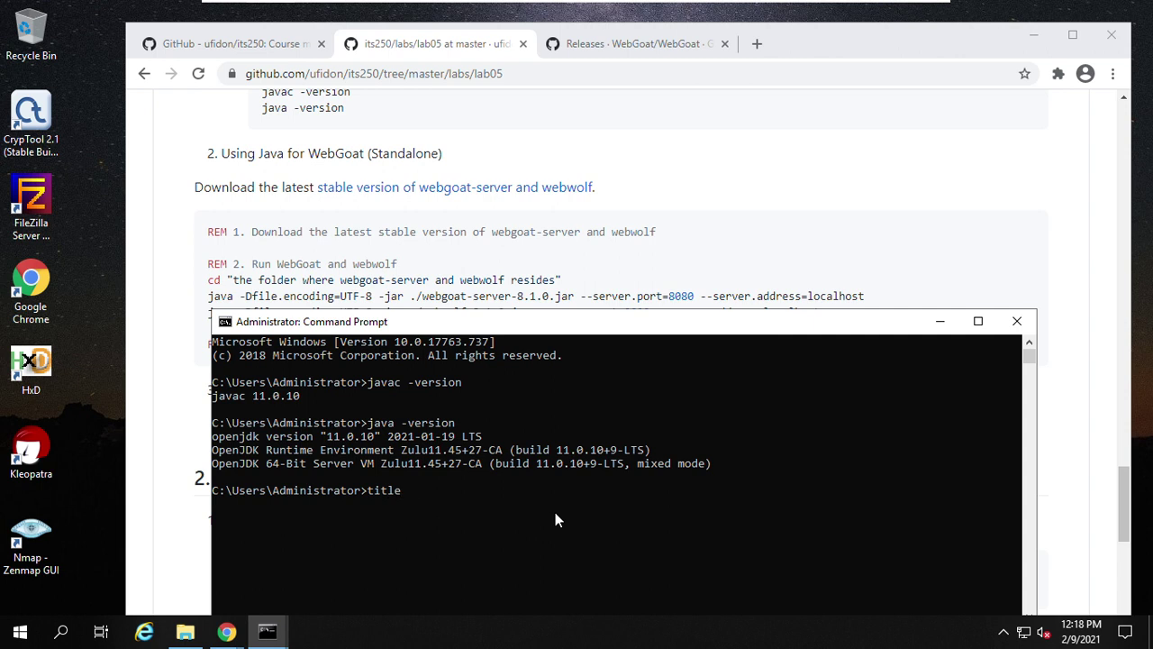
text( "webgoat")
key(Return)
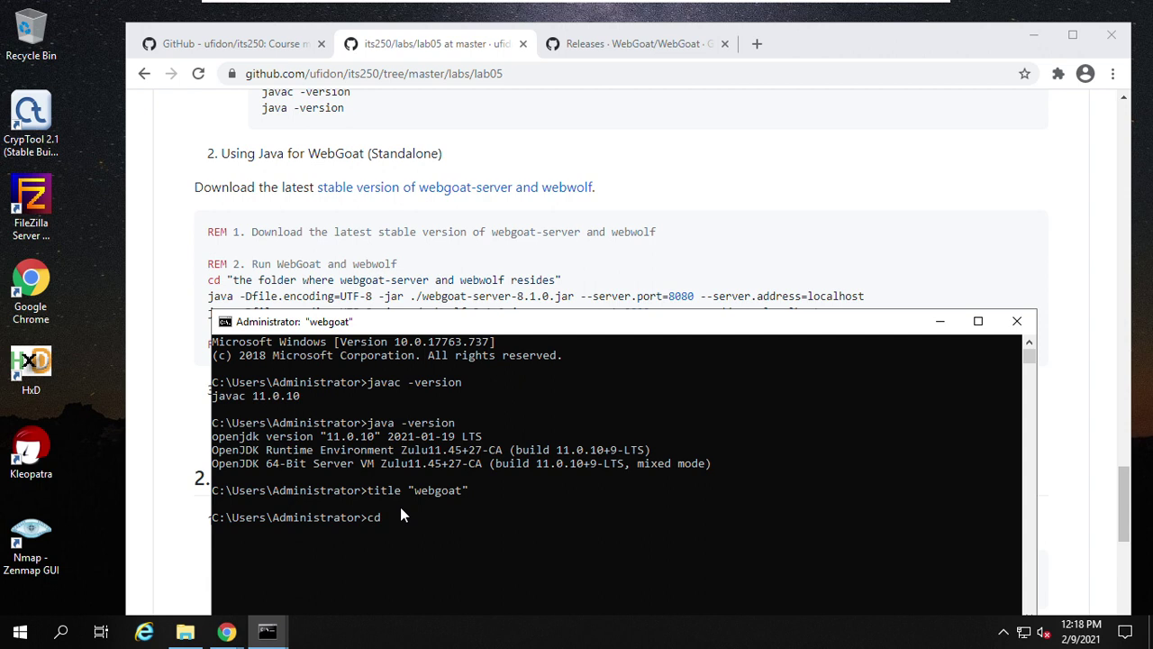
Navigate File Explorer to Documents\its250\tools, then start a new Chrome tab
click(185, 630)
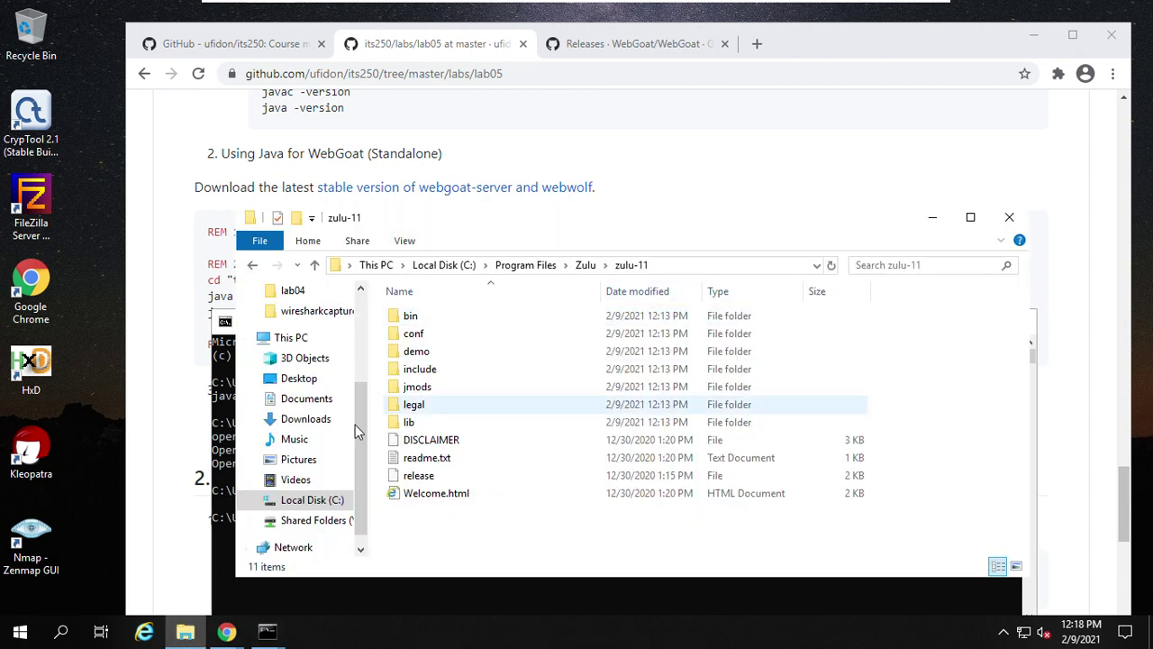
click(315, 400)
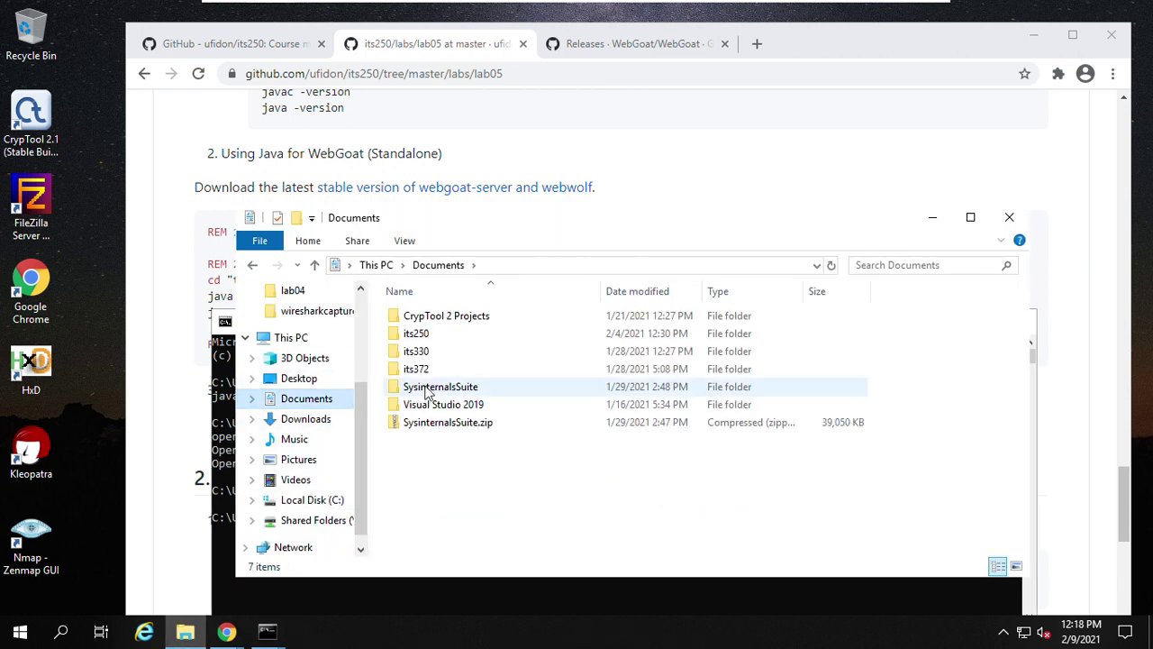
double_click(441, 340)
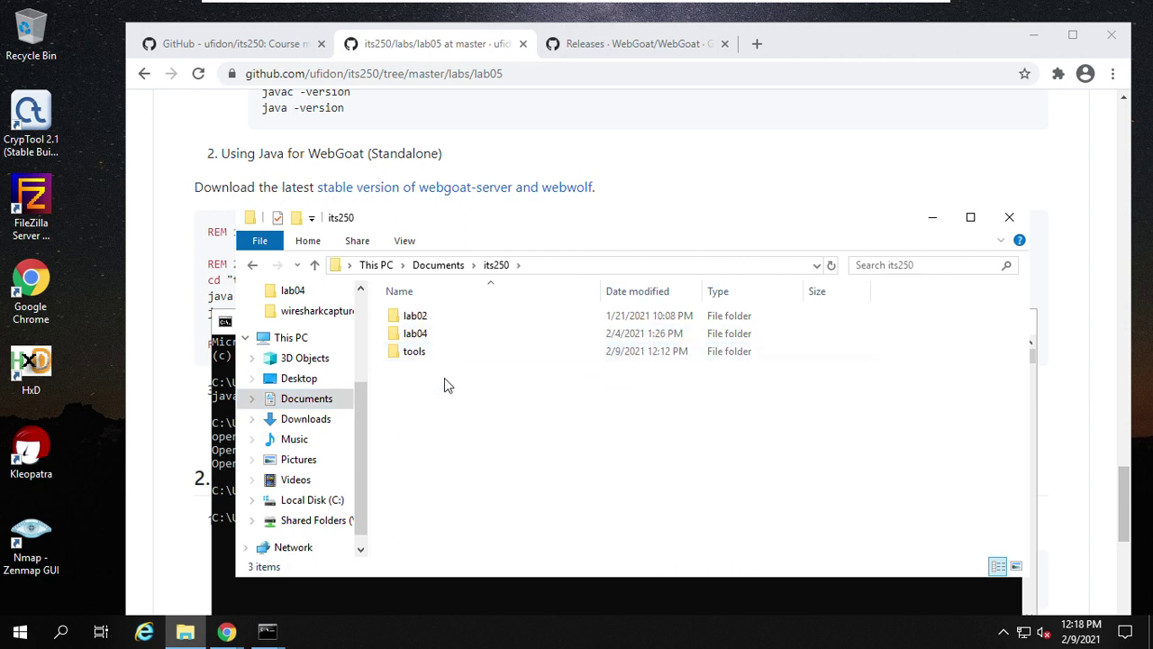
double_click(430, 353)
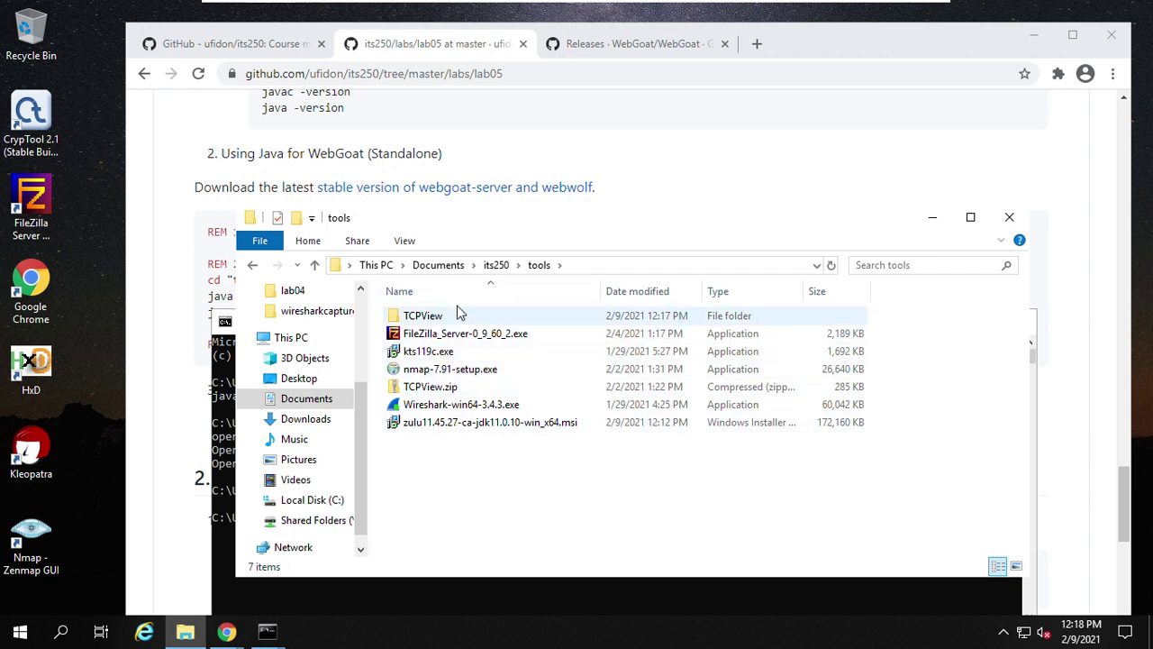
click(494, 267)
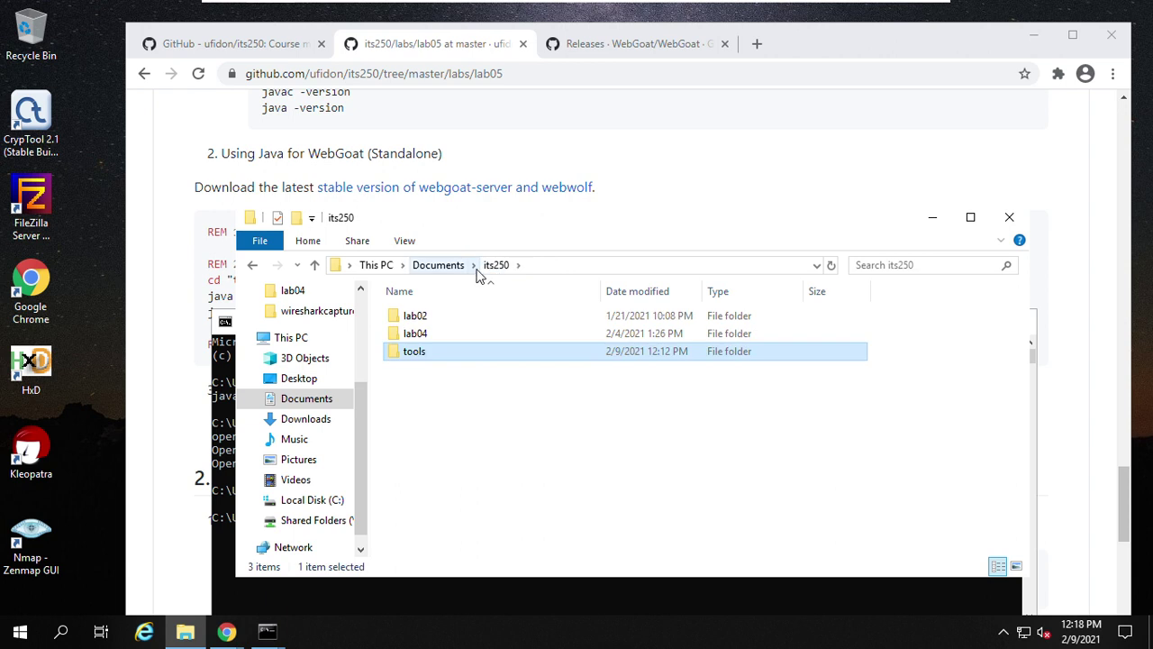
double_click(442, 359)
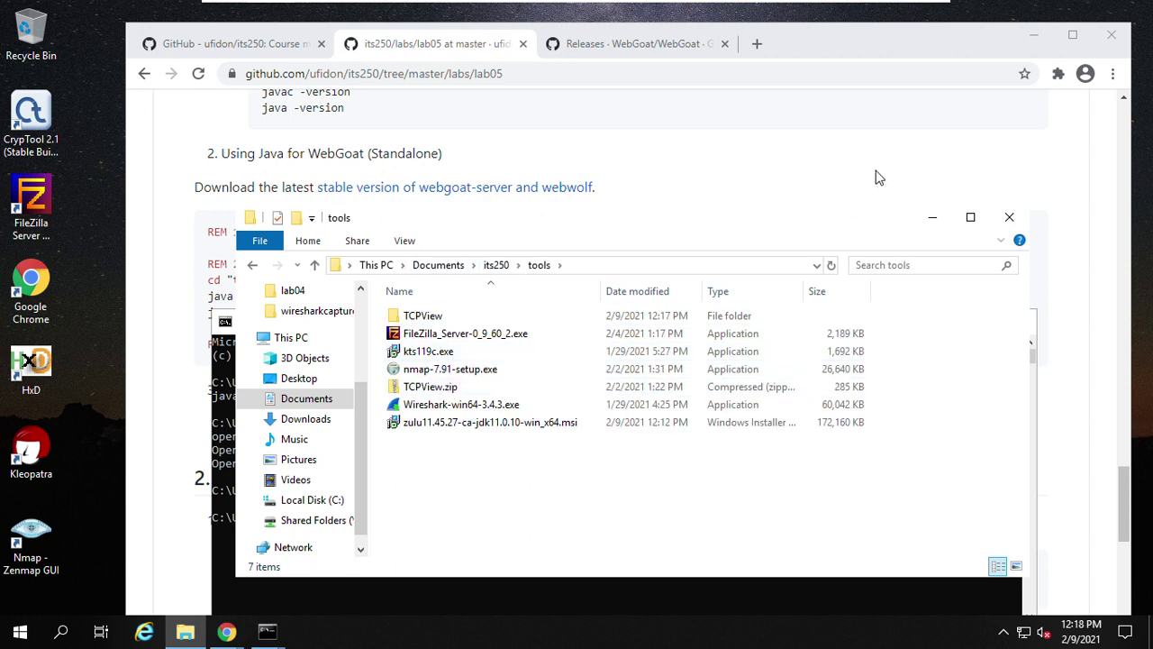
click(754, 45)
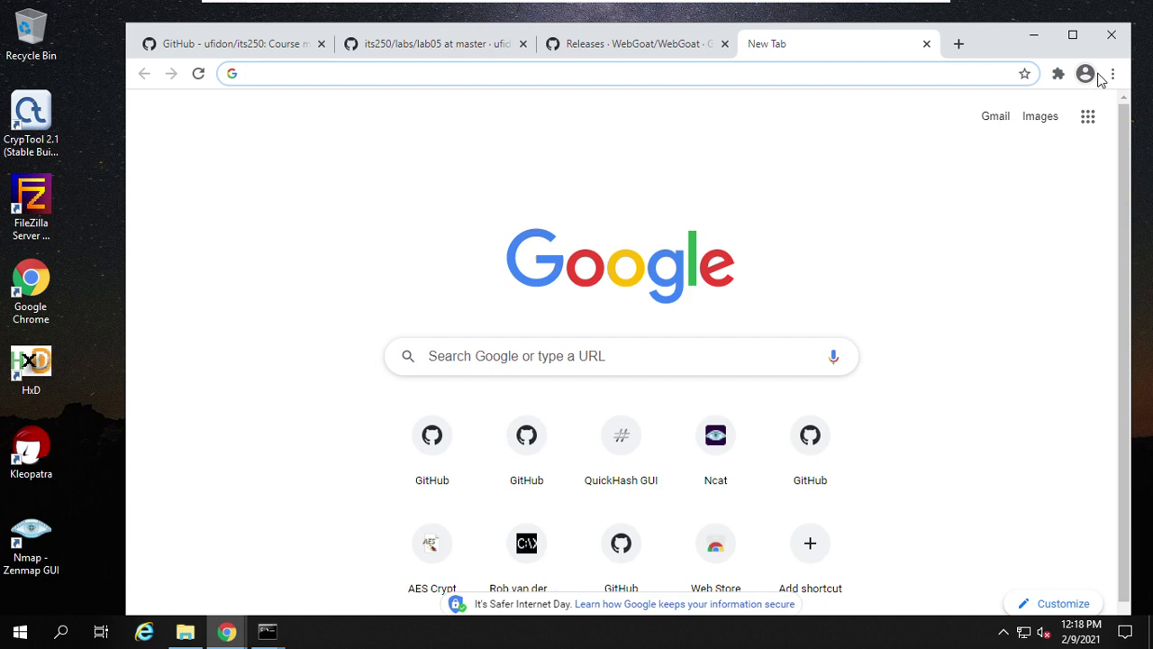
View Chrome's Downloads page, show webwolf-8.1.0.jar in its folder, then close that window
click(1111, 75)
click(1011, 187)
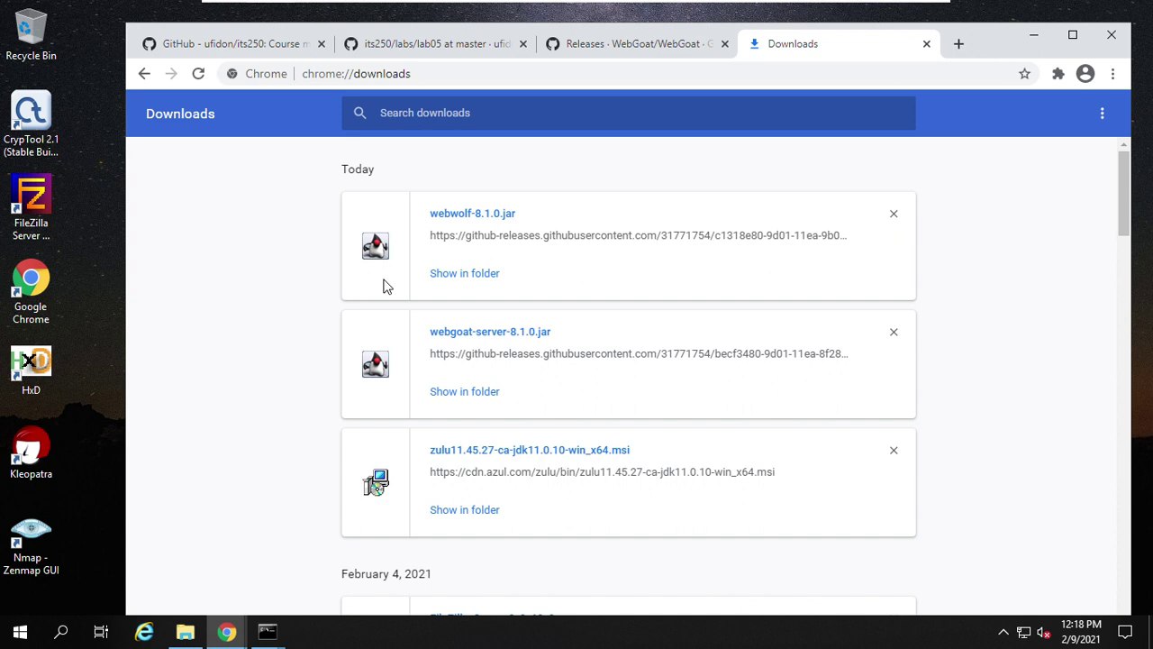
click(450, 276)
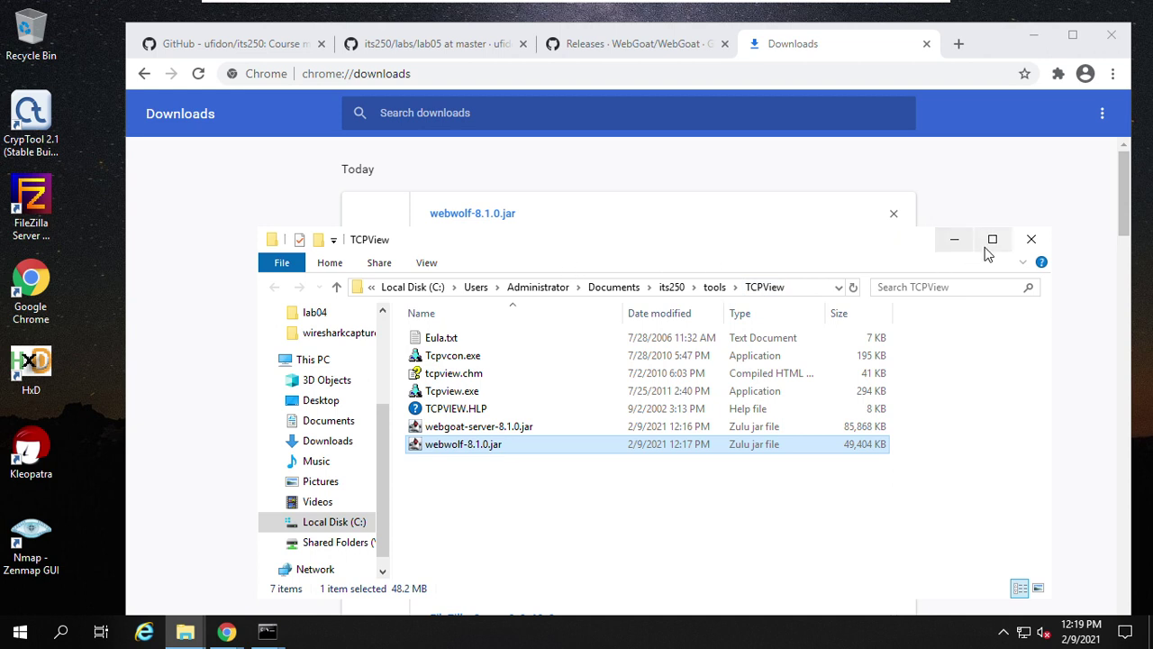
click(1029, 241)
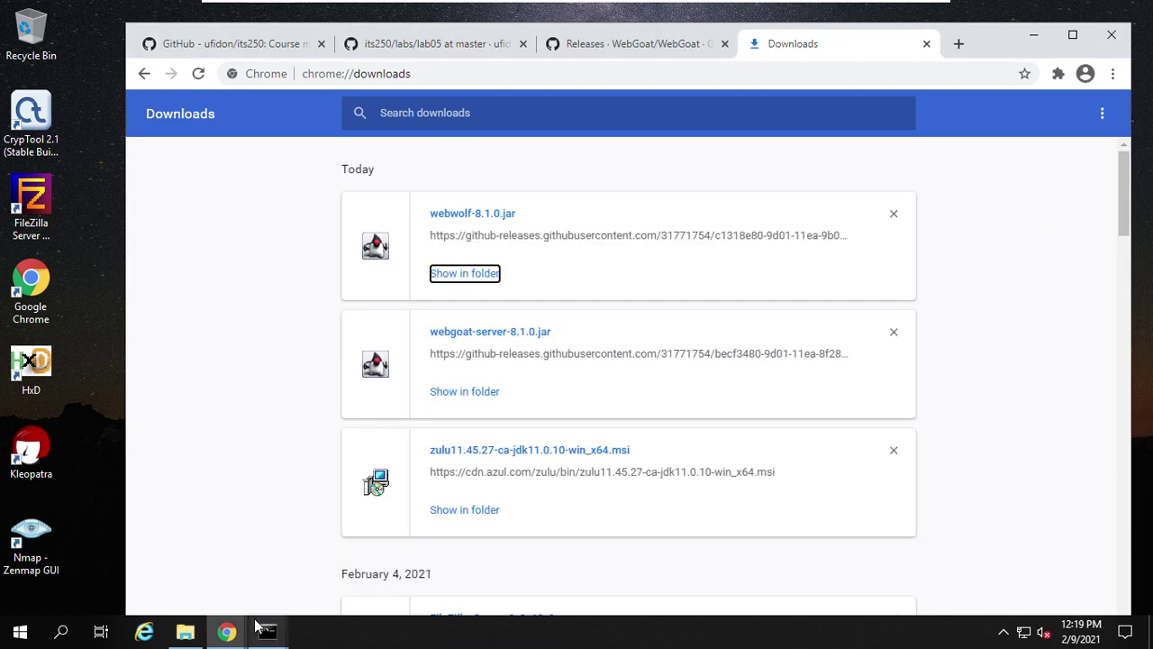
Select webgoat-server-8.1.0.jar and webwolf-8.1.0.jar in the TCPView folder
click(184, 631)
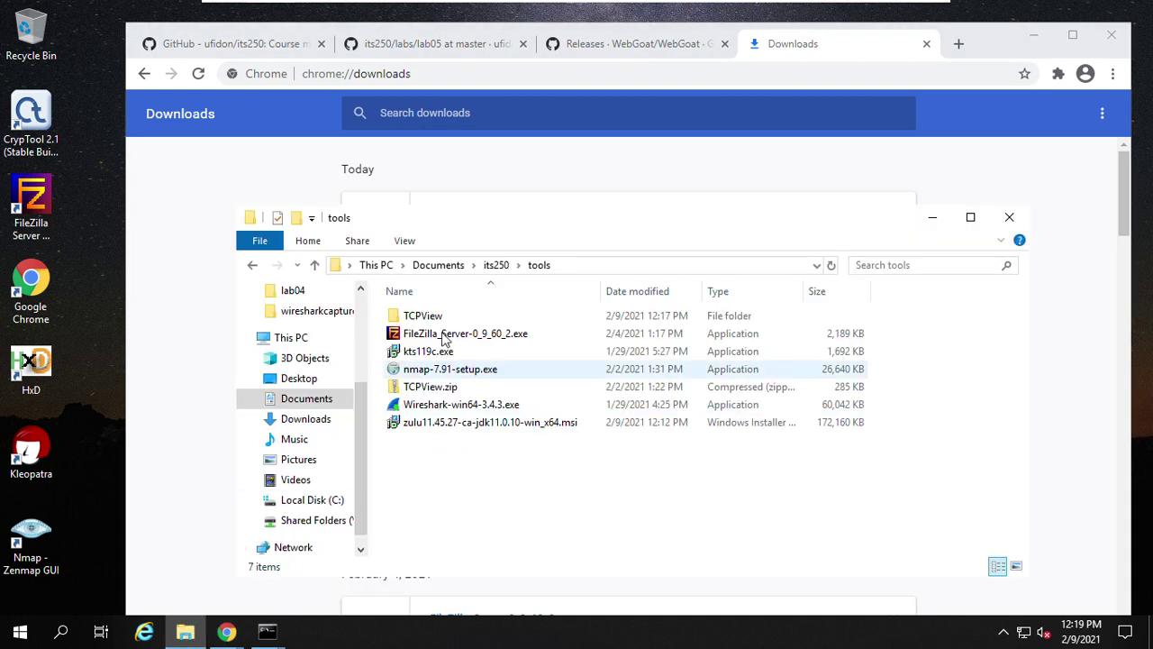
double_click(422, 316)
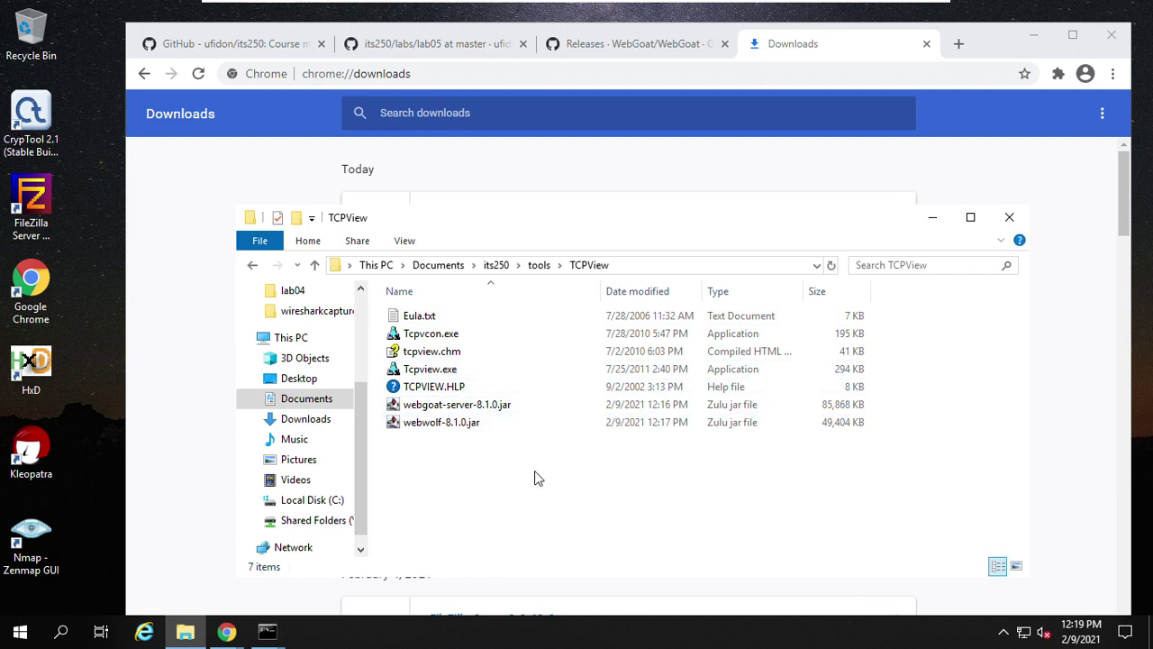
drag(535, 473, 383, 404)
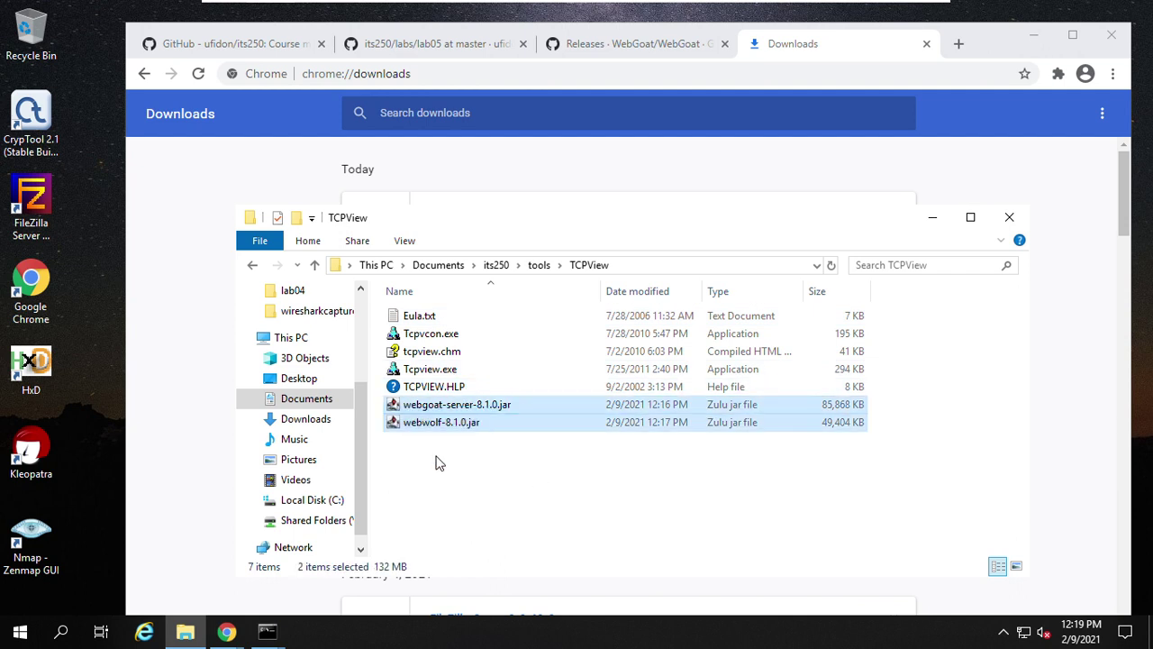
click(539, 265)
click(441, 476)
Create a 'web' folder inside tools and paste both jars into it
right_click(427, 482)
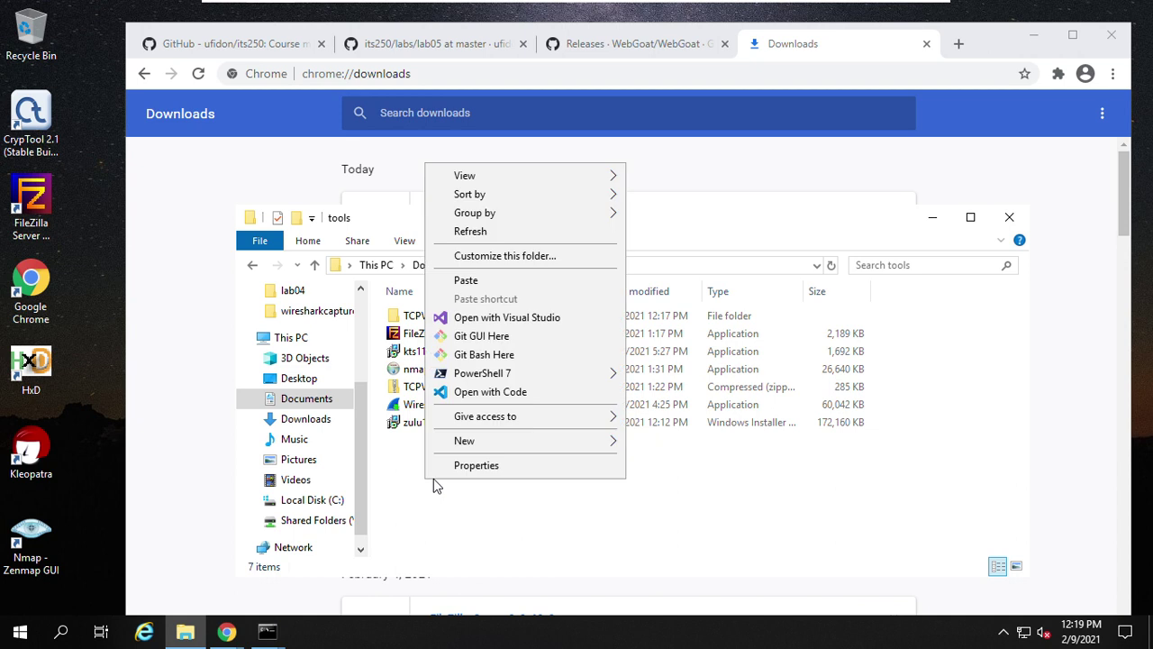
mouse_move(546, 456)
click(636, 445)
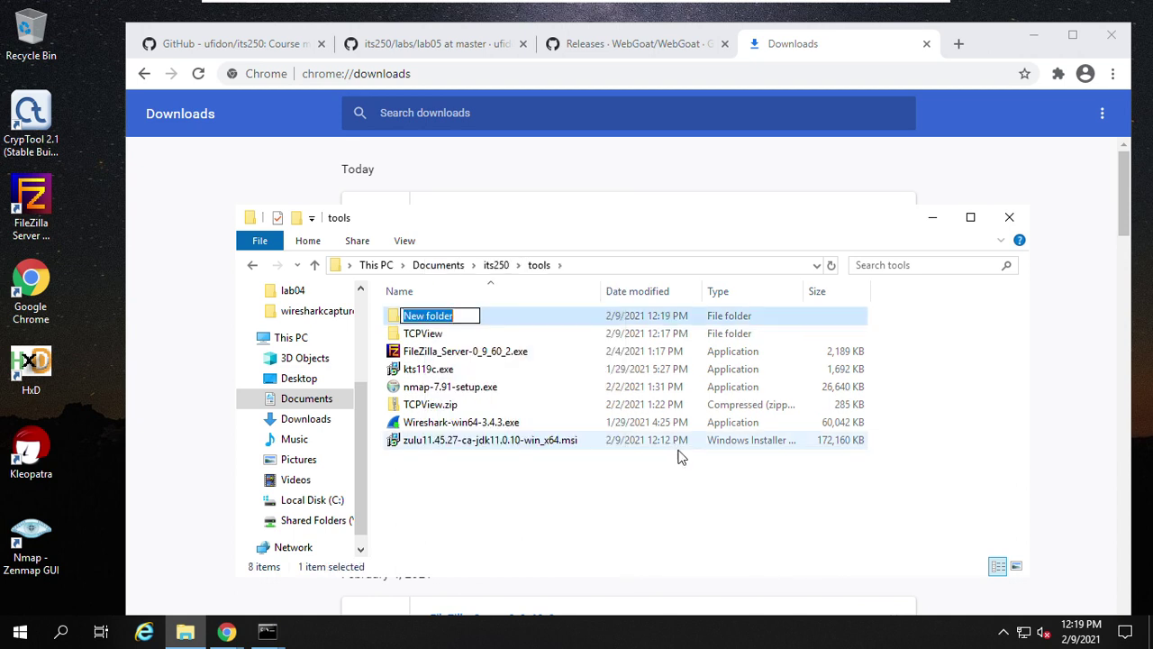
text(web)
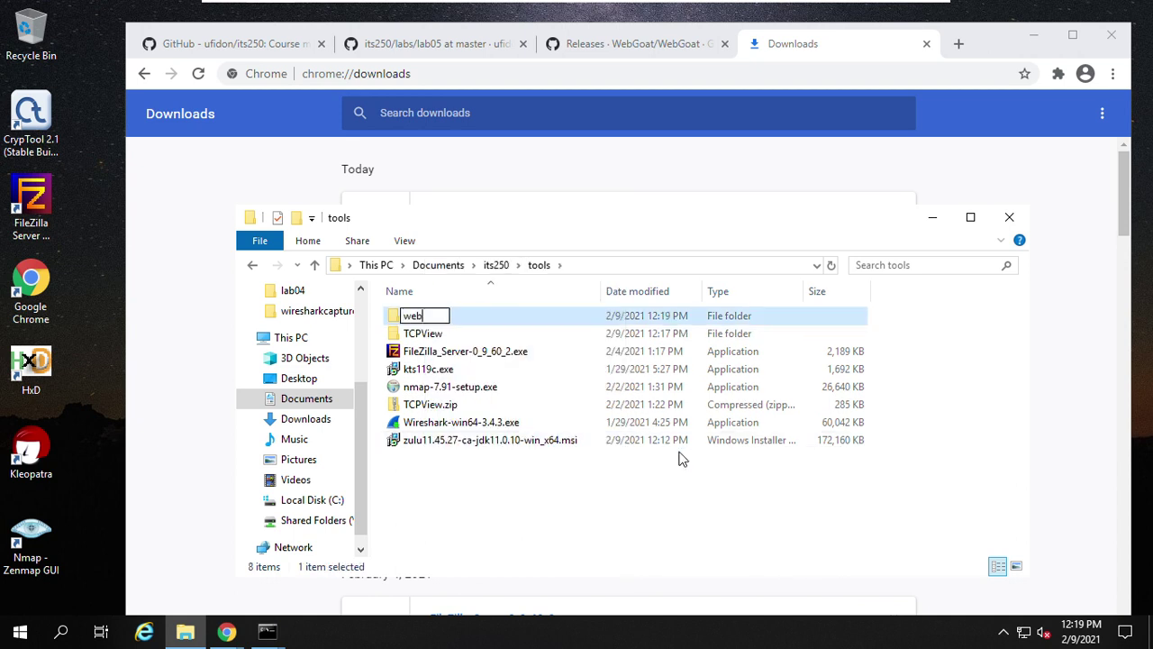
key(Return)
key(Return)
key(ctrl+v)
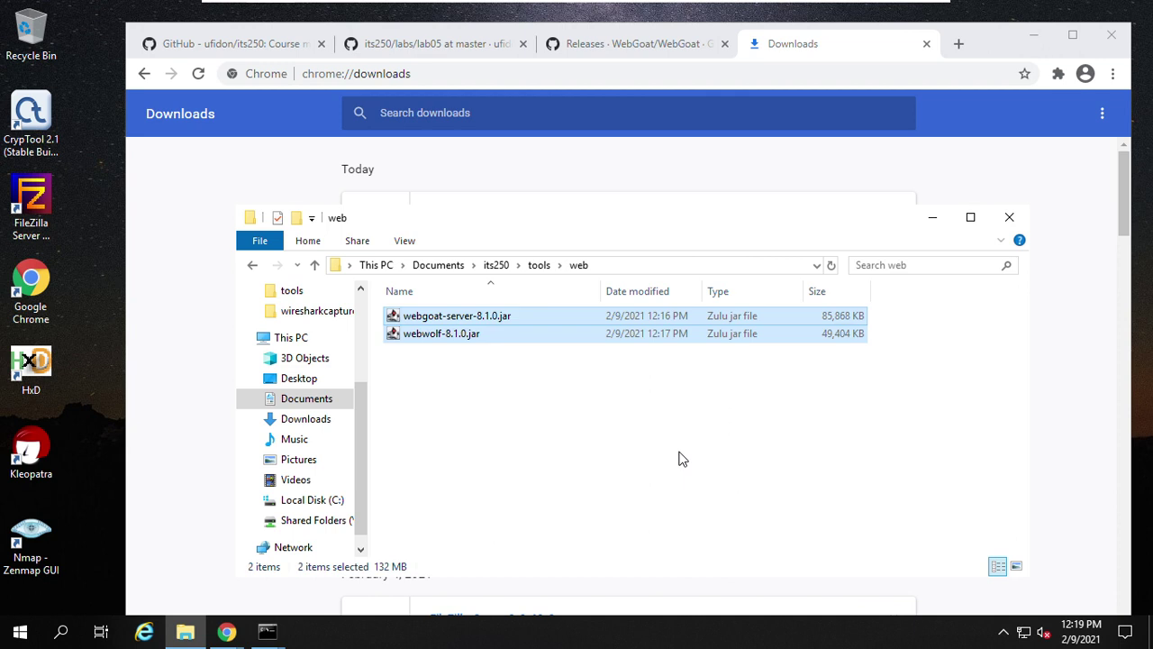
click(599, 461)
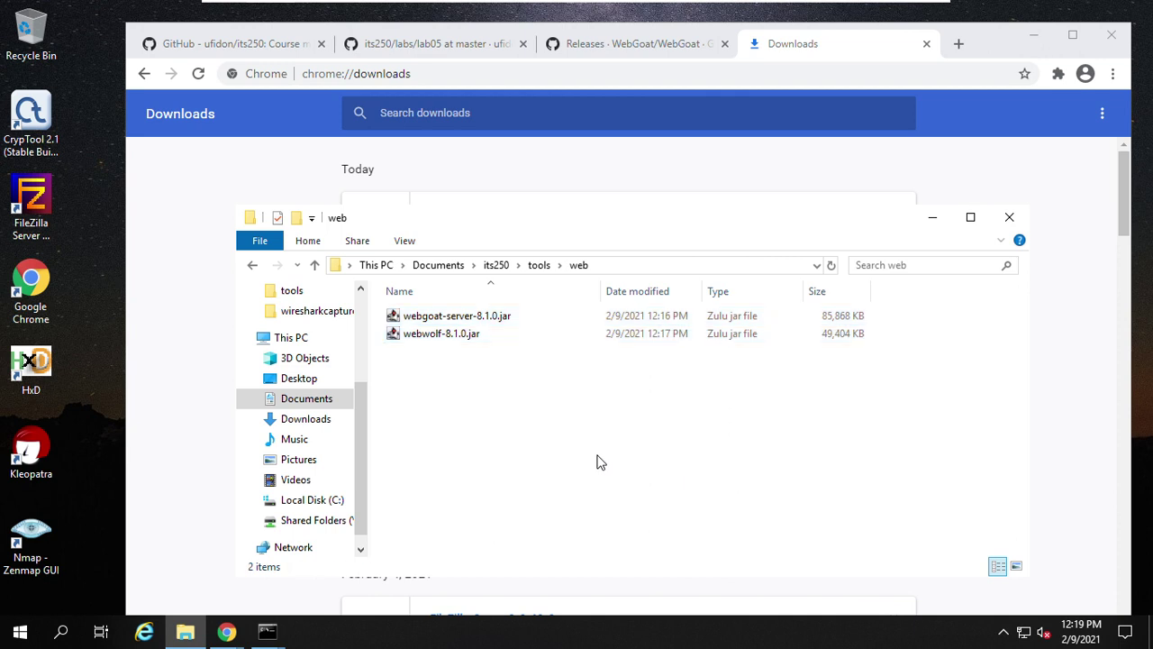
Copy the web folder's full path from the address bar
click(634, 266)
right_click(501, 265)
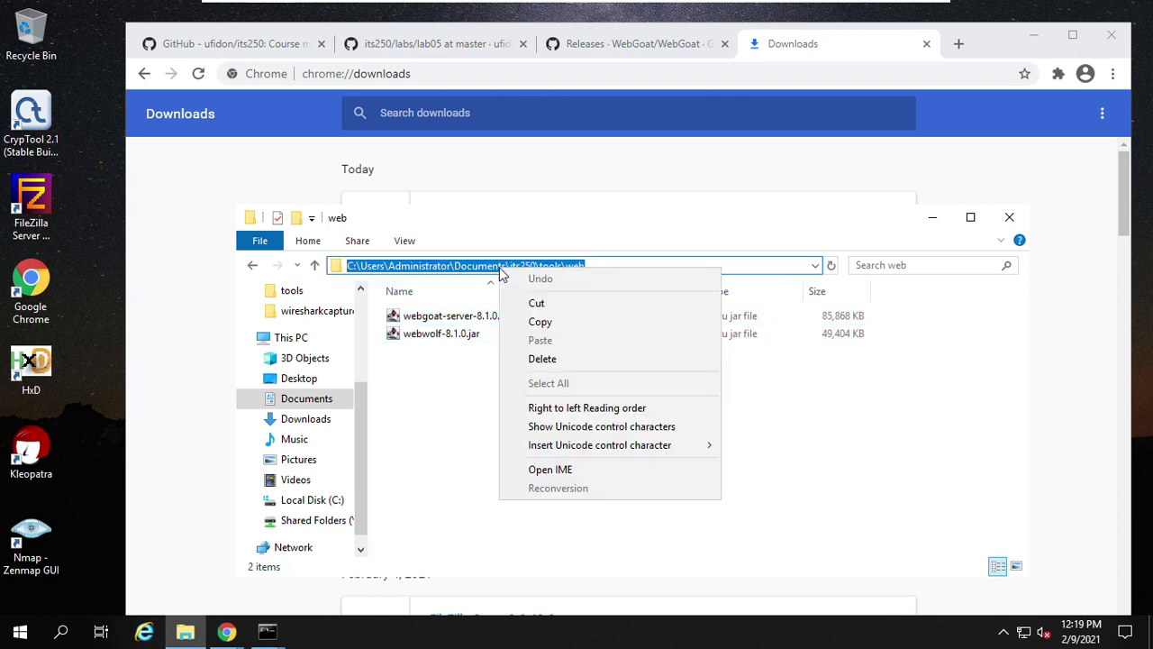
click(533, 321)
click(444, 417)
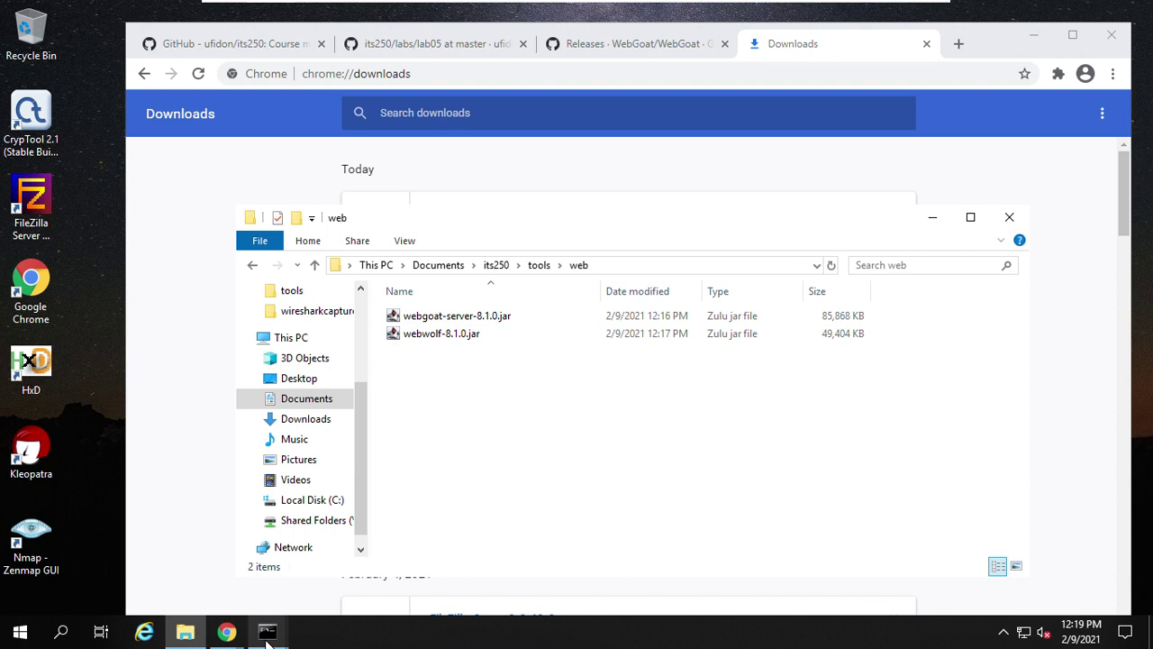
In the webgoat console, cd into tools\web, run dir and mark the webgoat-server jar name
click(267, 631)
click(183, 571)
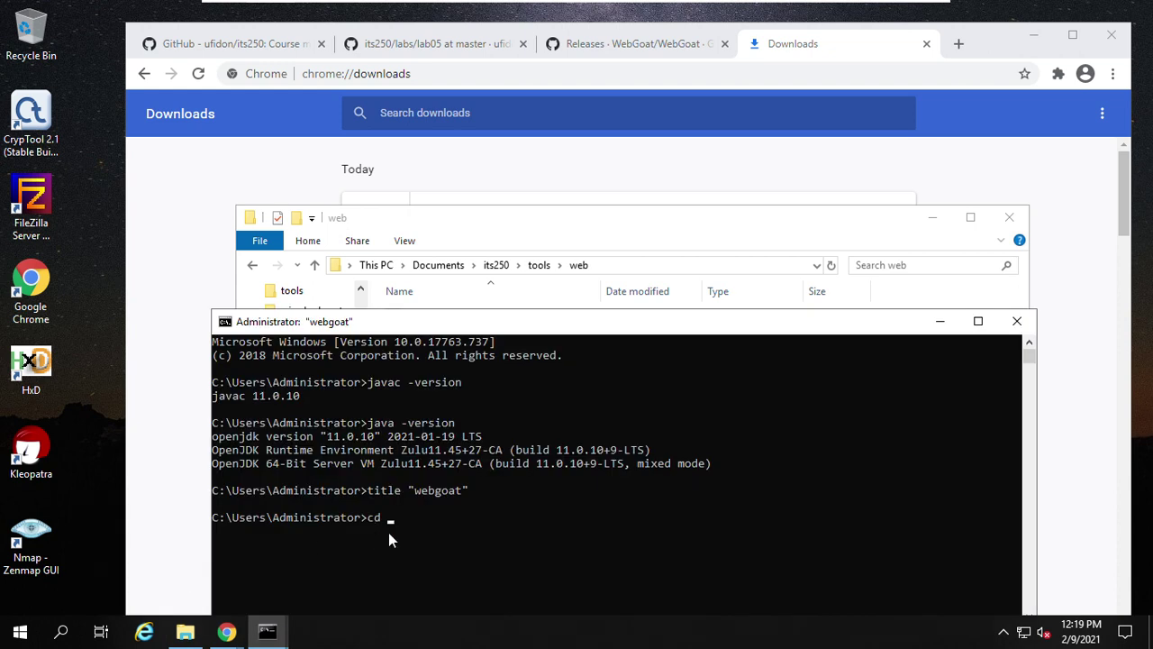
text(cd)
right_click(424, 527)
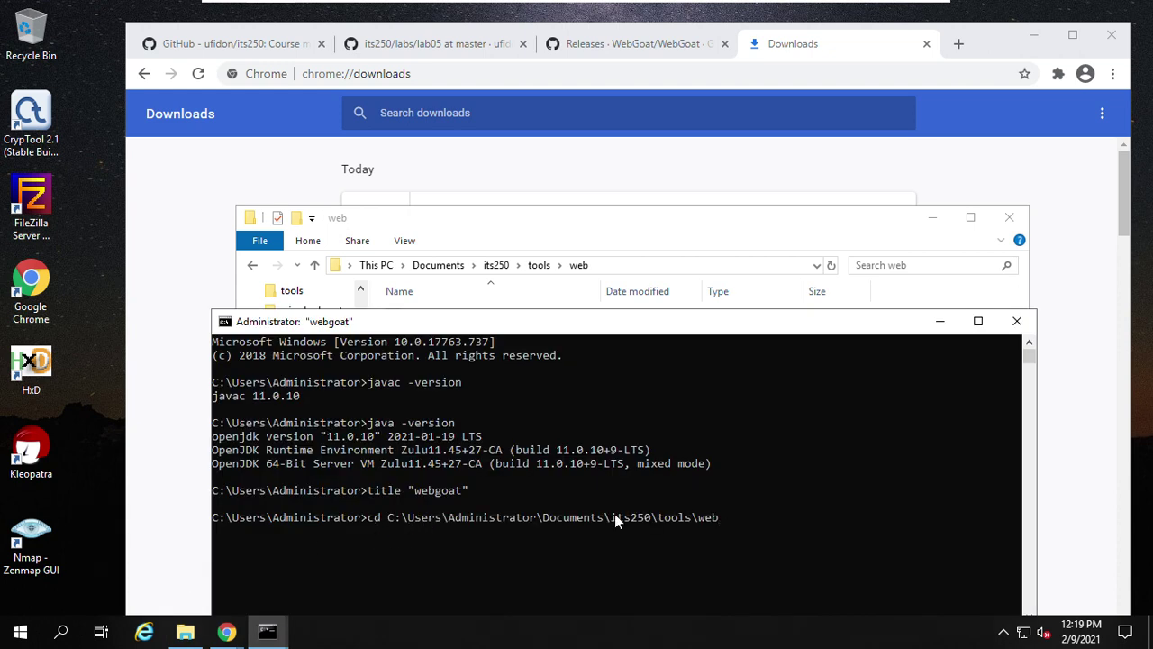
key(Return)
text(d)
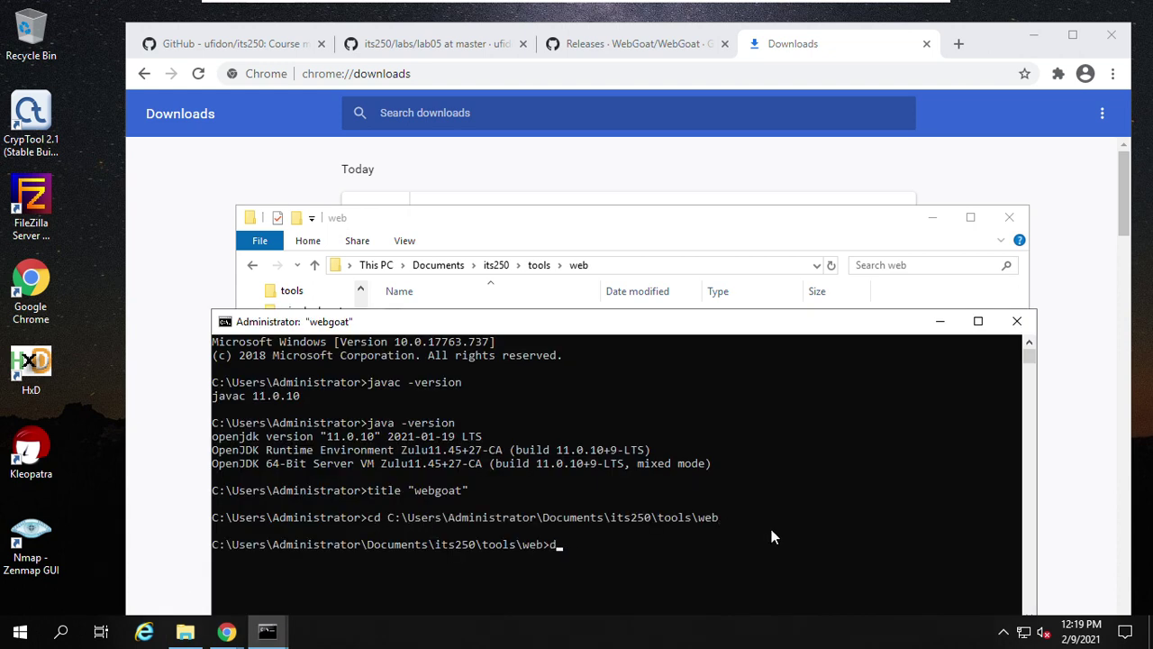
text(ir)
key(Return)
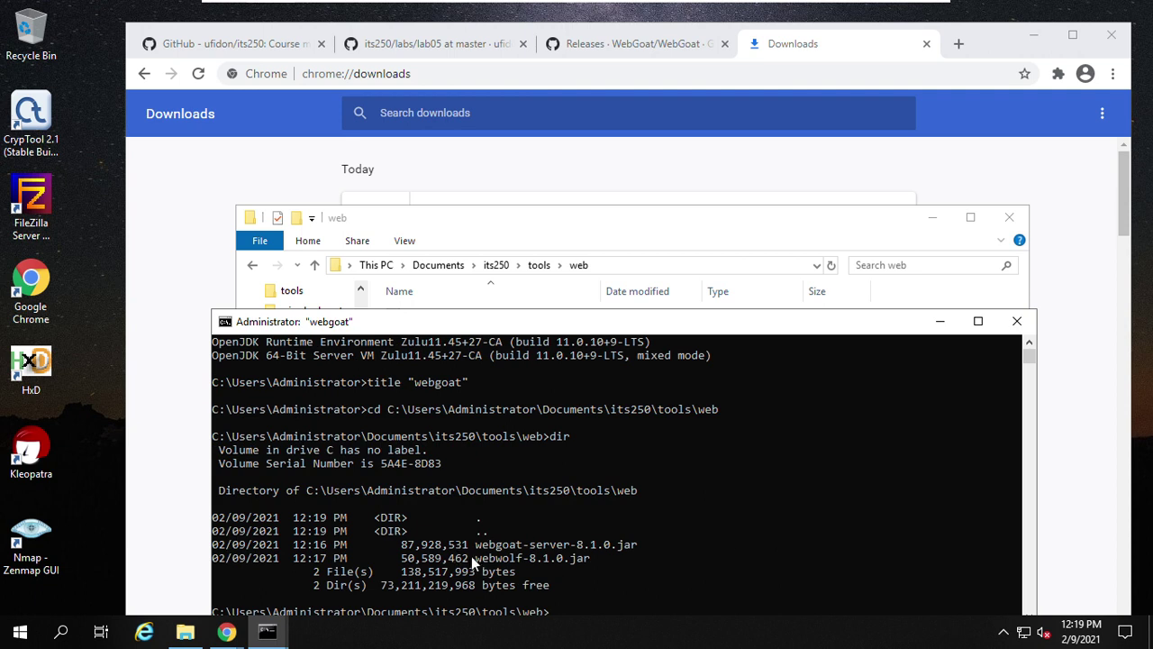
drag(476, 545, 631, 551)
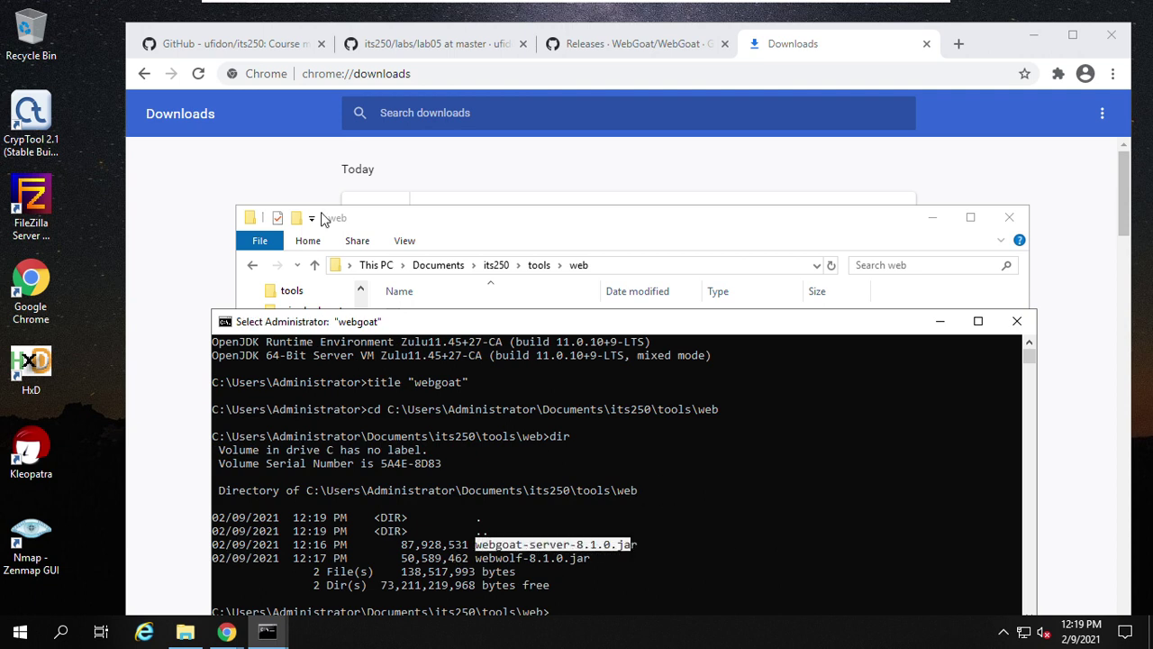
On the lab05 README, check the 8080 port and localhost values, then copy the java command start
click(458, 50)
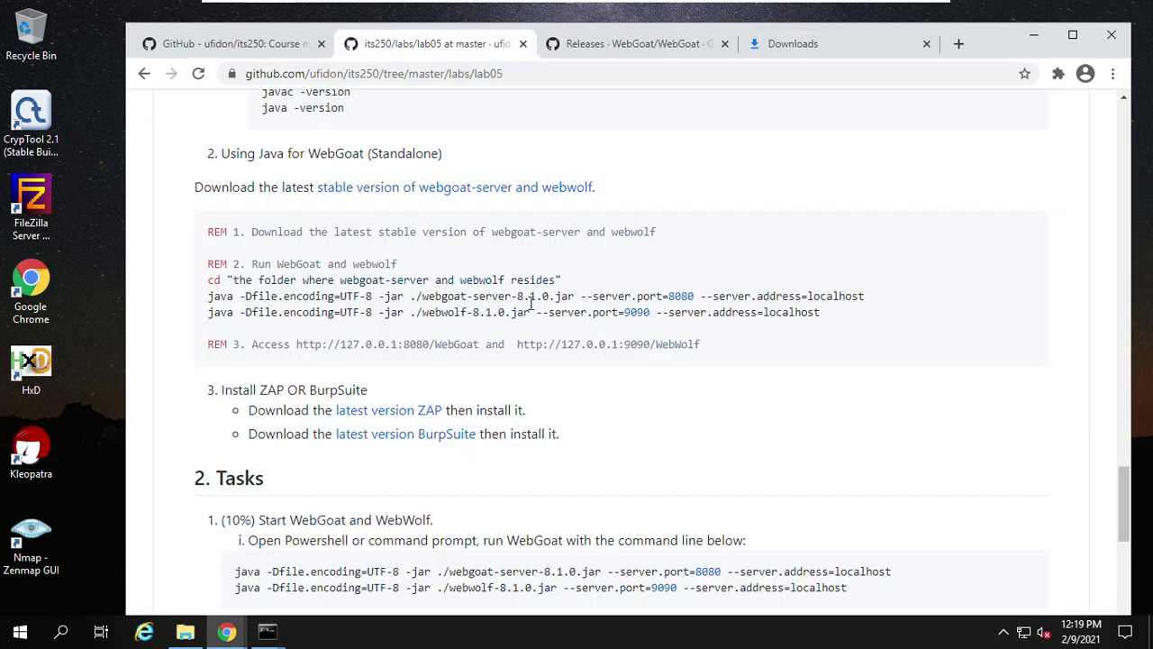
drag(582, 296, 862, 297)
click(846, 309)
drag(667, 295, 709, 299)
drag(807, 296, 861, 297)
click(677, 297)
drag(208, 304, 578, 297)
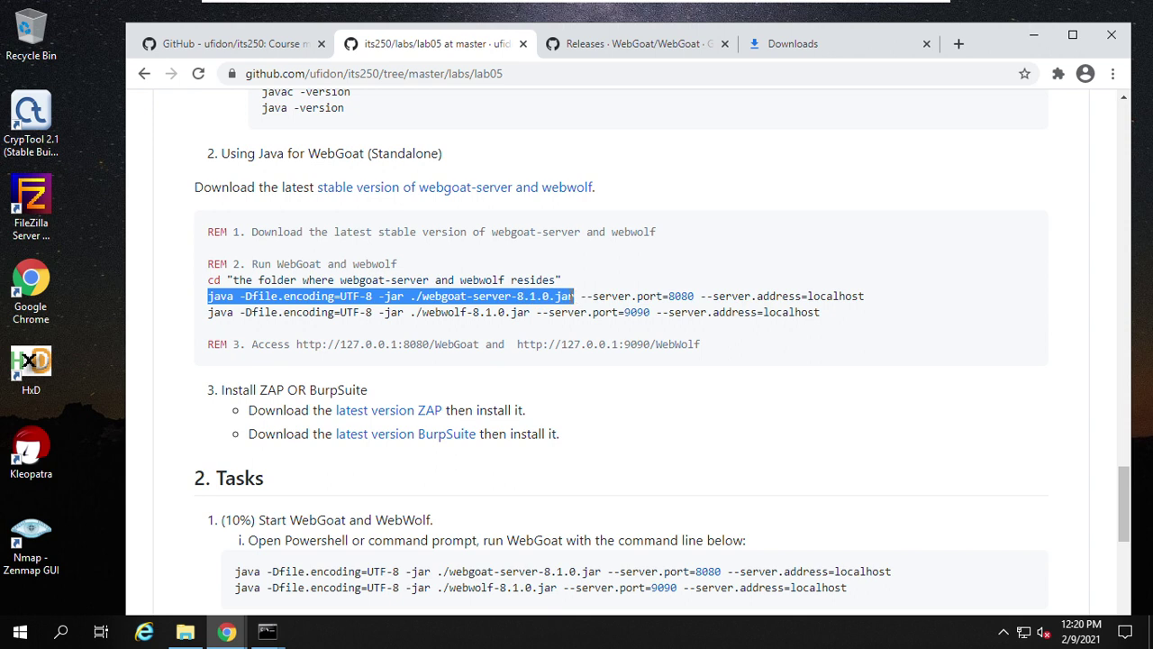
right_click(559, 299)
click(583, 309)
Paste the marked jar name at the webgoat prompt and reselect the WebGoat java command
mouse_move(270, 633)
click(207, 567)
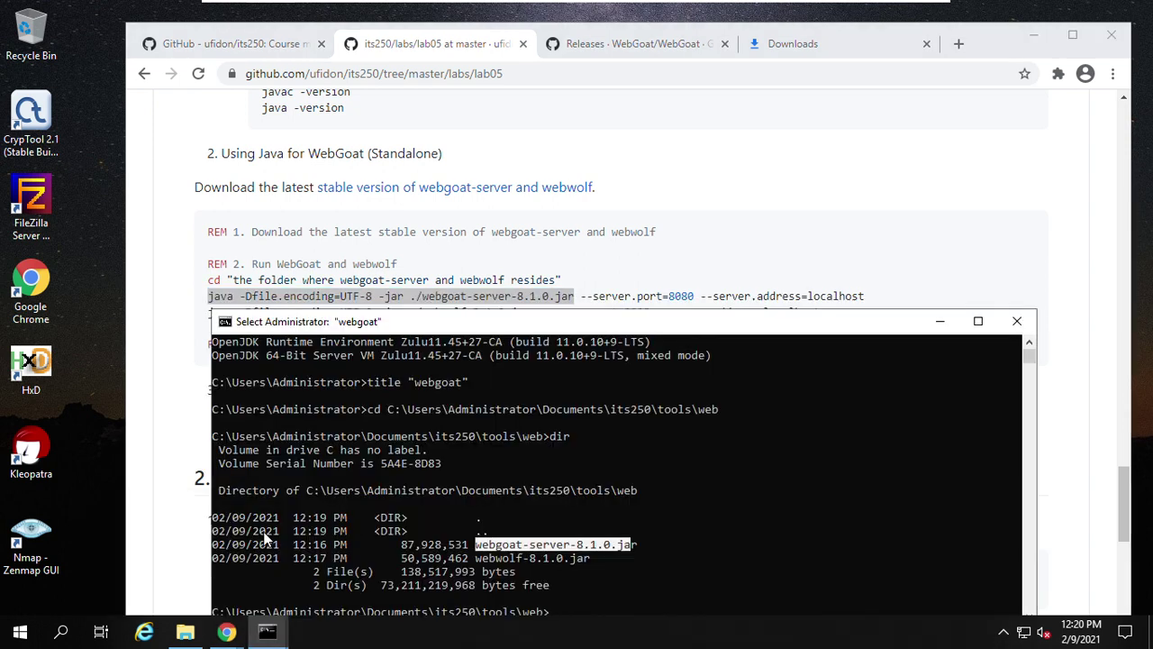
drag(573, 322, 563, 257)
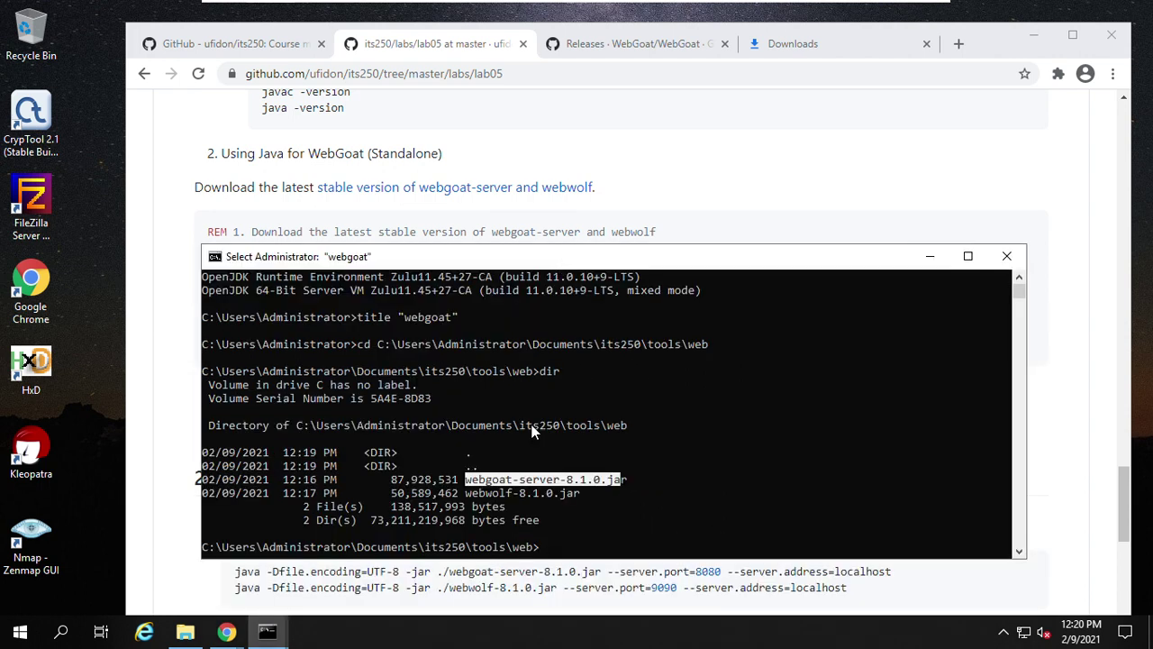
key(ctrl+c)
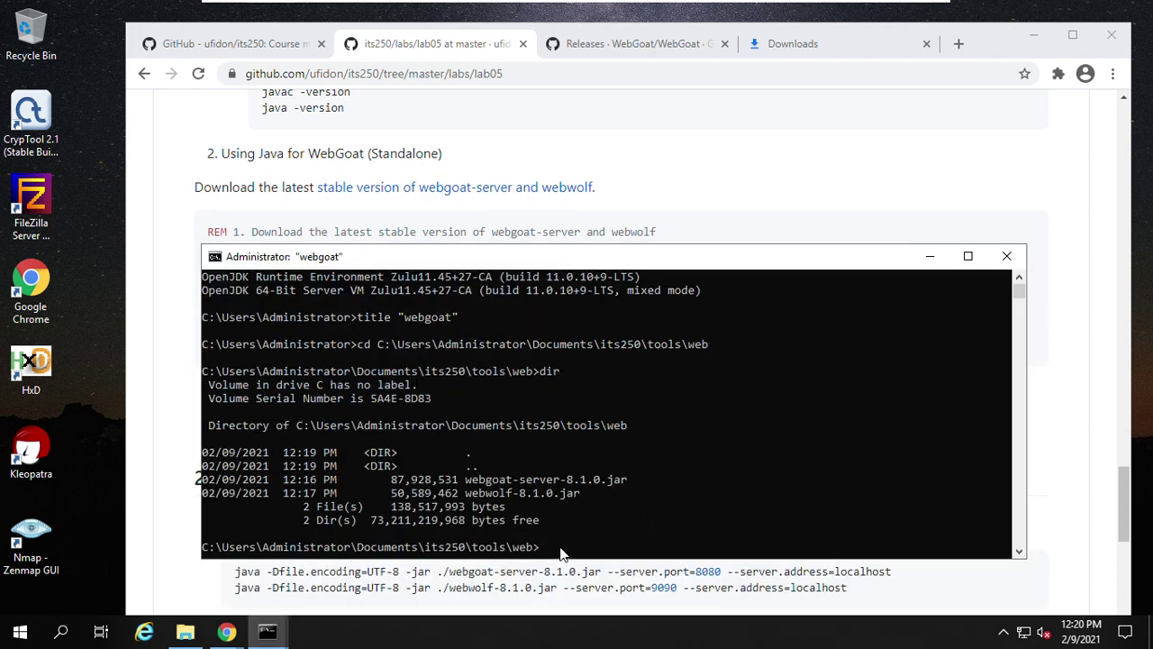
key(ctrl+v)
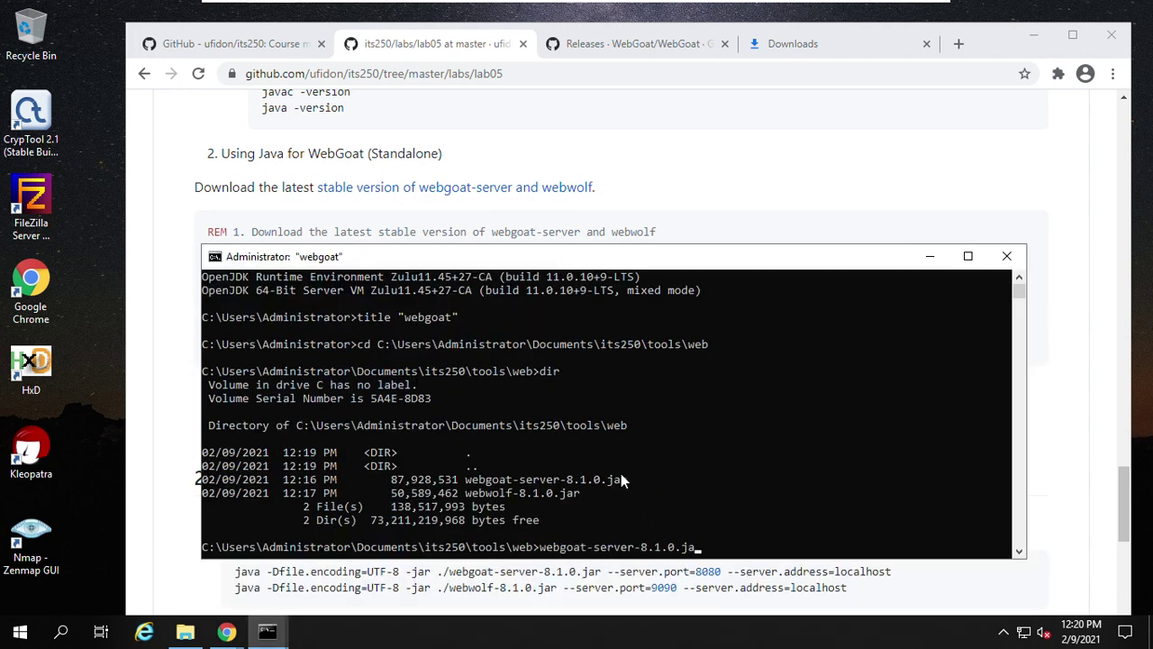
click(475, 232)
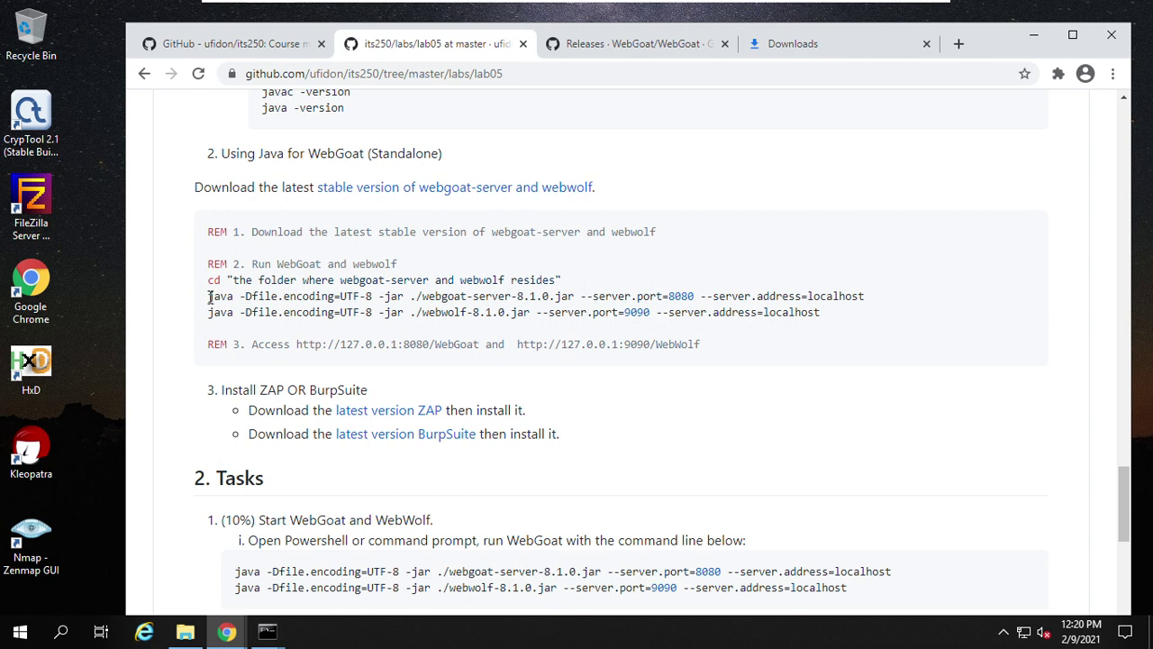
drag(209, 295, 575, 296)
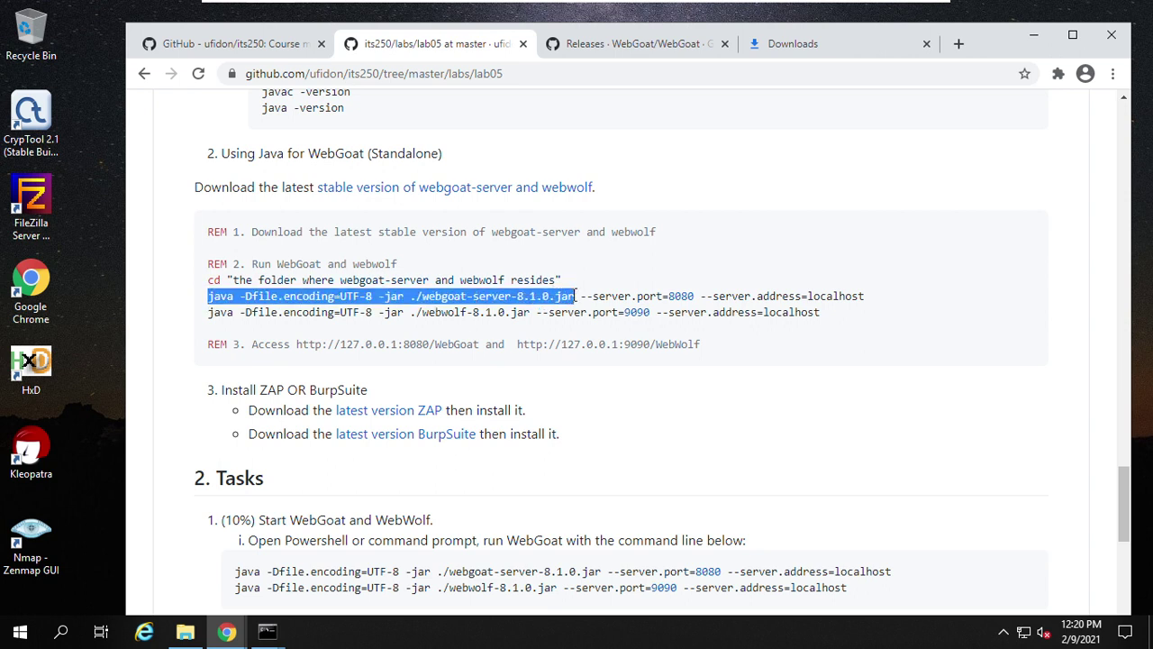
Copy the WebGoat java -jar command and run it in the webgoat console on port 8080
right_click(369, 295)
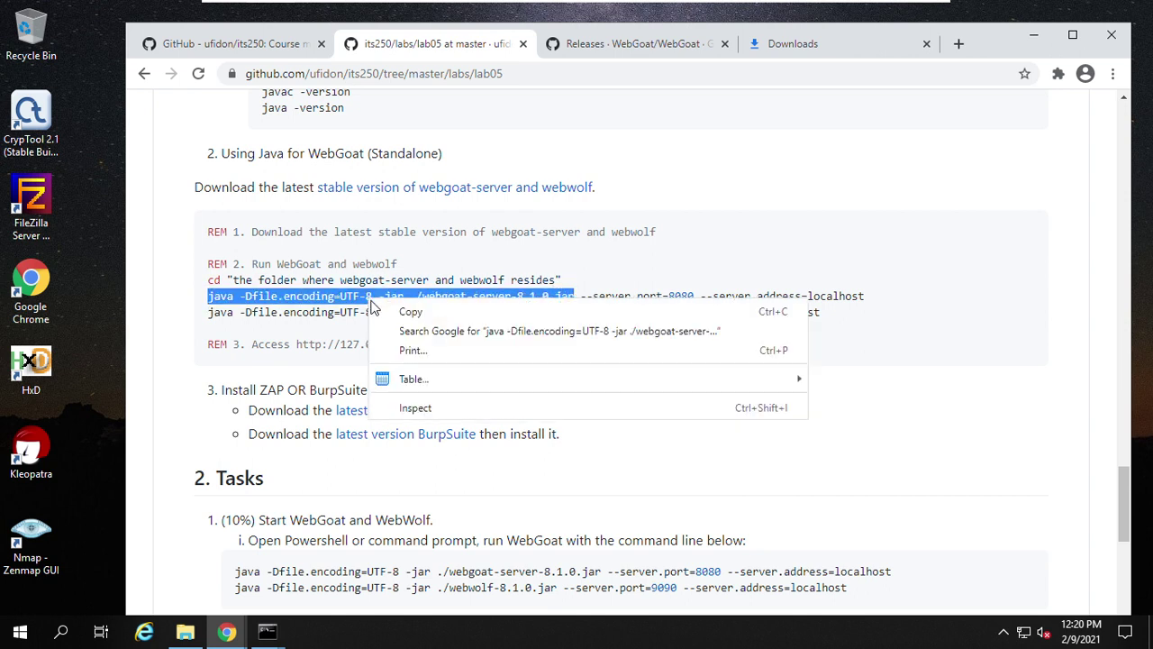
click(410, 318)
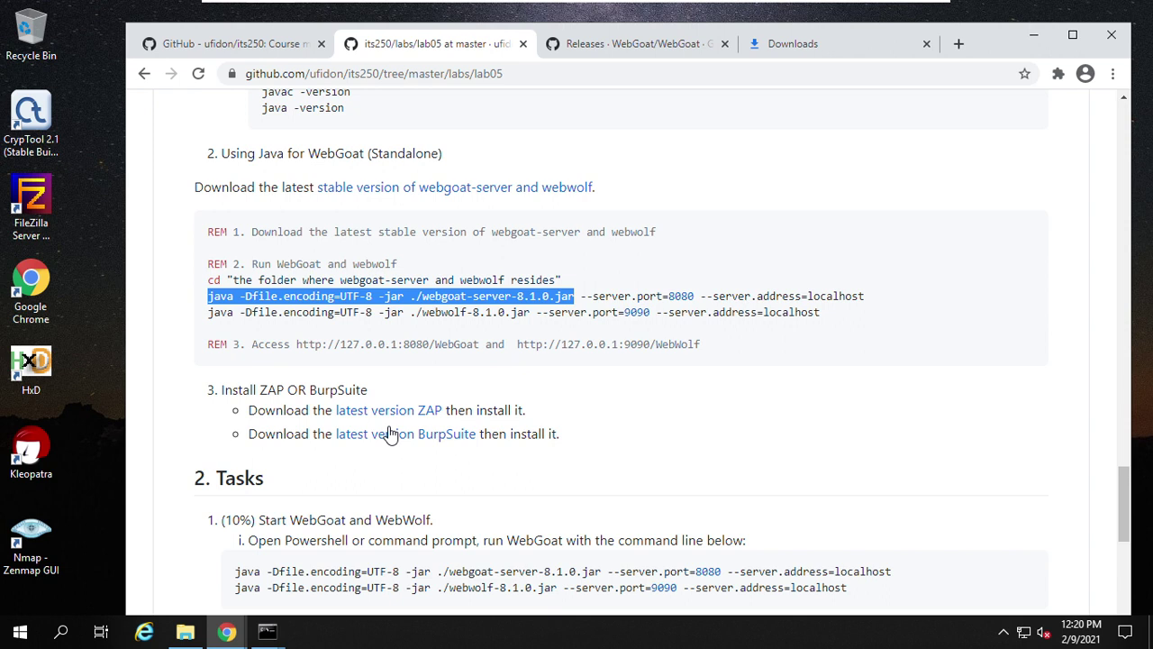
click(267, 632)
click(209, 574)
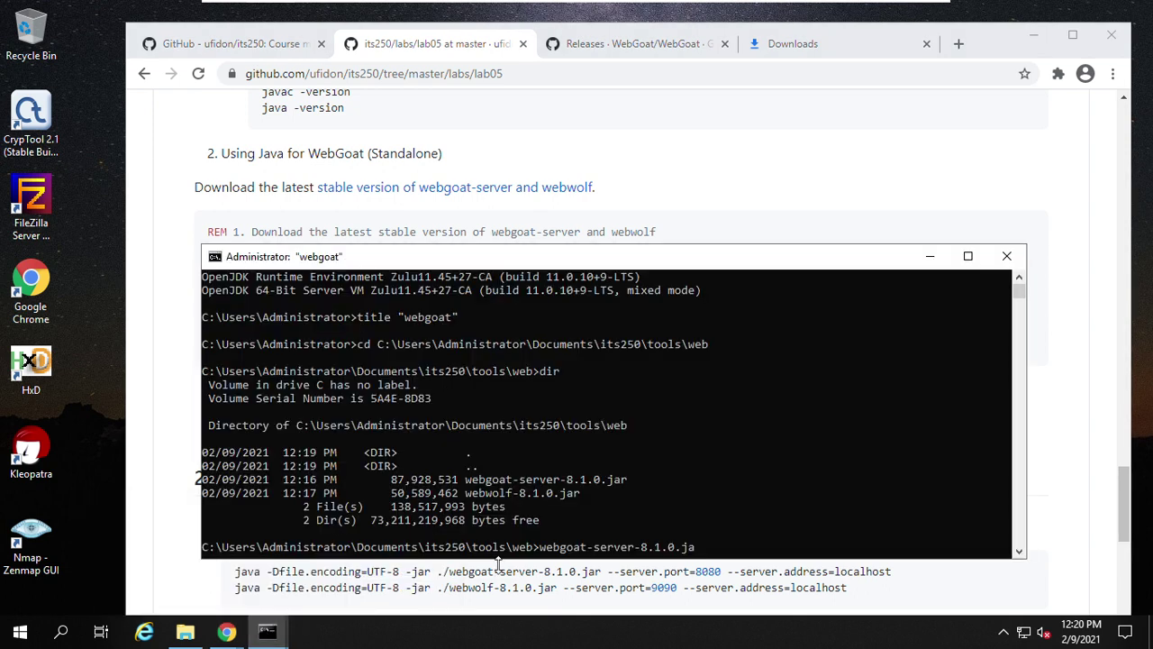
key(BackSpace)
key(BackSpace)
key(BackSpace)
key(BackSpace)
key(BackSpace)
key(BackSpace)
key(BackSpace)
key(BackSpace)
key(BackSpace)
key(BackSpace)
key(BackSpace)
key(BackSpace)
key(BackSpace)
key(BackSpace)
key(BackSpace)
key(BackSpace)
key(BackSpace)
key(BackSpace)
key(BackSpace)
key(BackSpace)
key(ctrl+v)
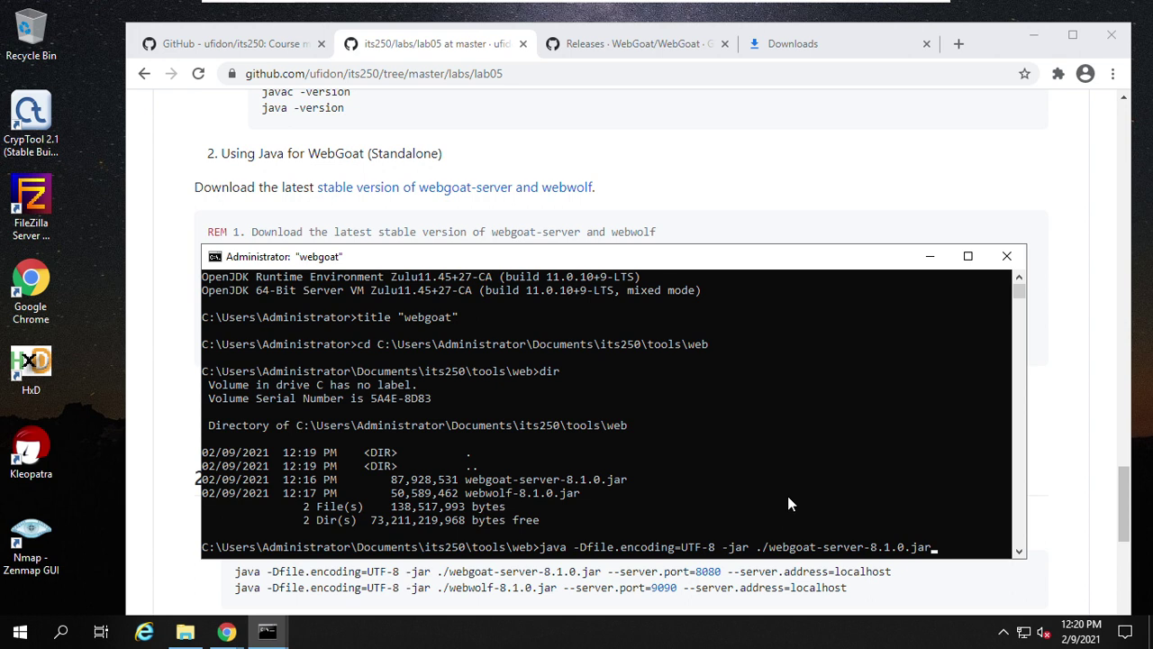
key(Return)
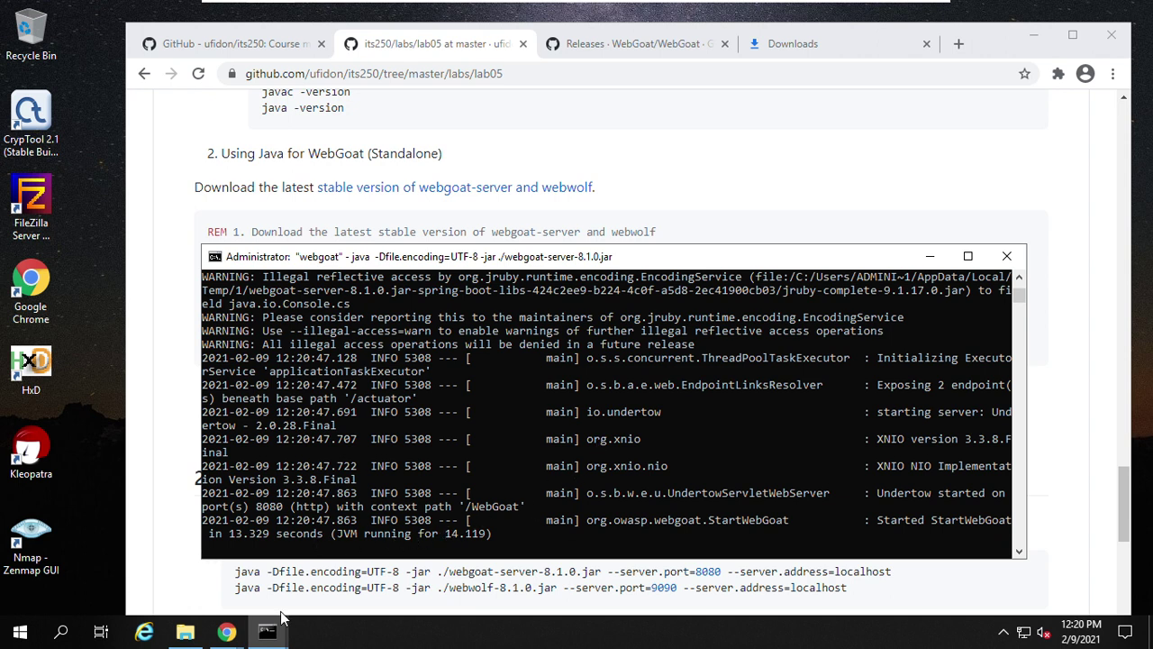
Retitle the second Command Prompt window 'webwolf'
mouse_move(268, 628)
click(353, 557)
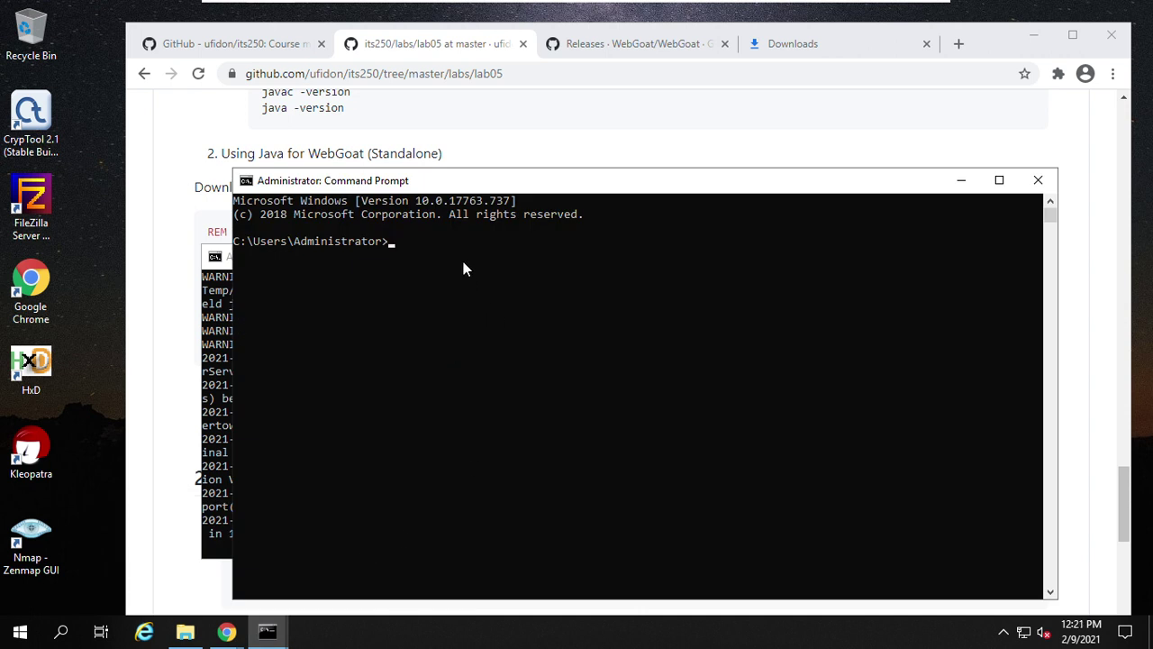
text(title "webwolf")
key(Return)
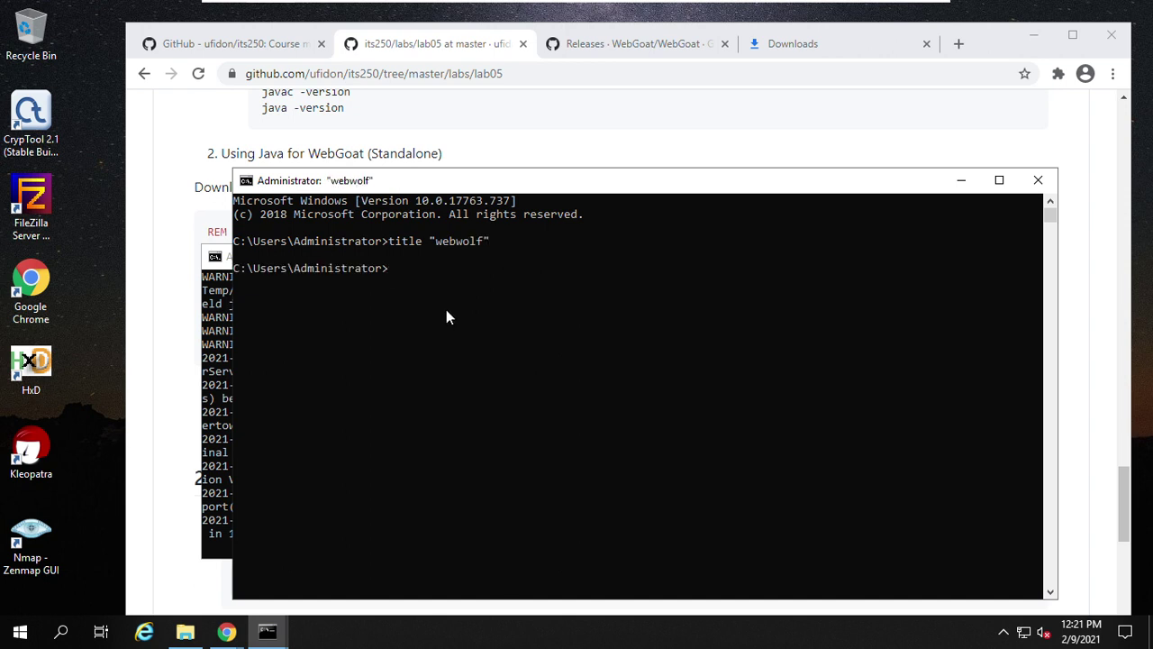
Change the console into the tools\web folder using the path copied from Explorer
text(cd)
click(184, 630)
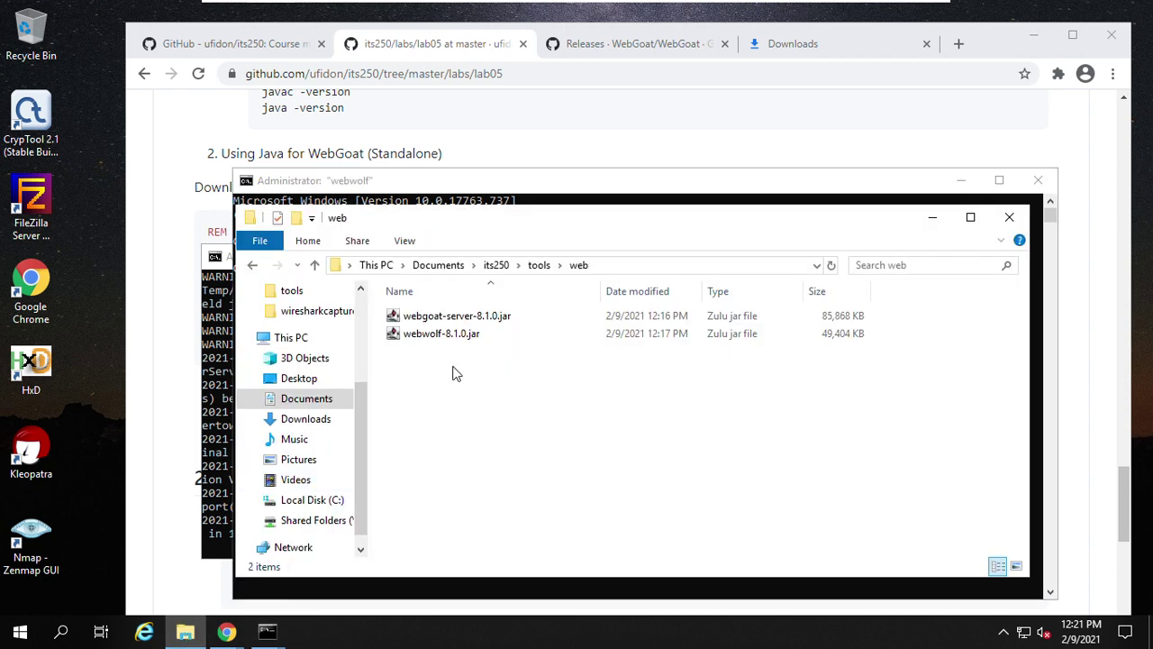
click(613, 266)
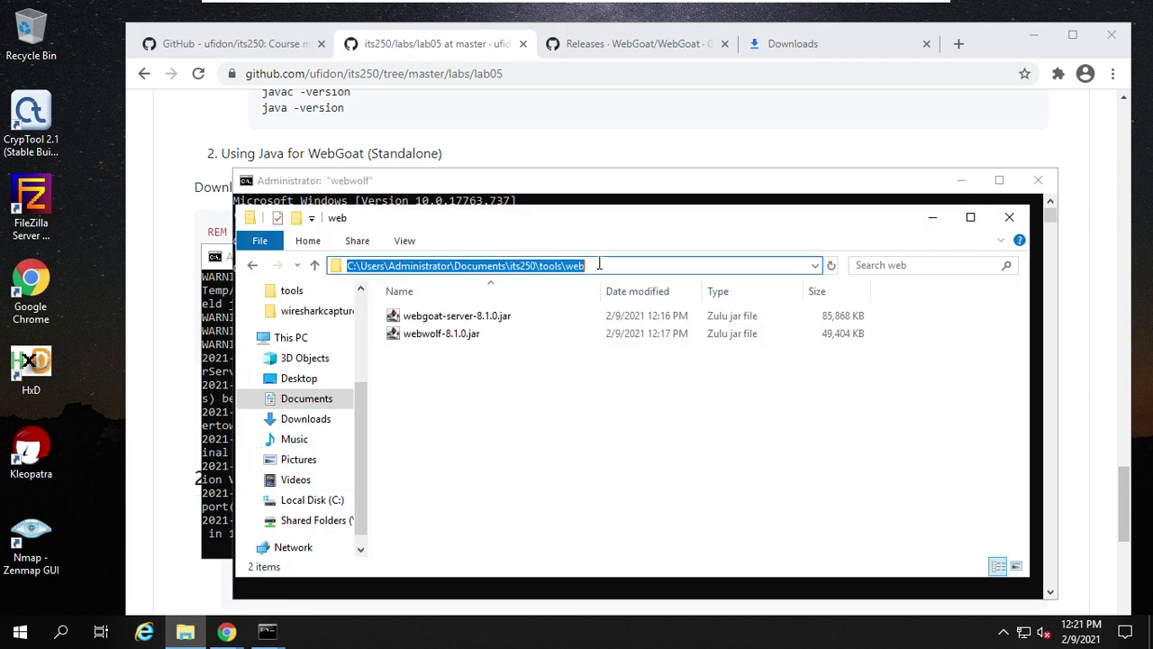
right_click(530, 266)
click(567, 322)
click(417, 184)
text(cd)
right_click(460, 272)
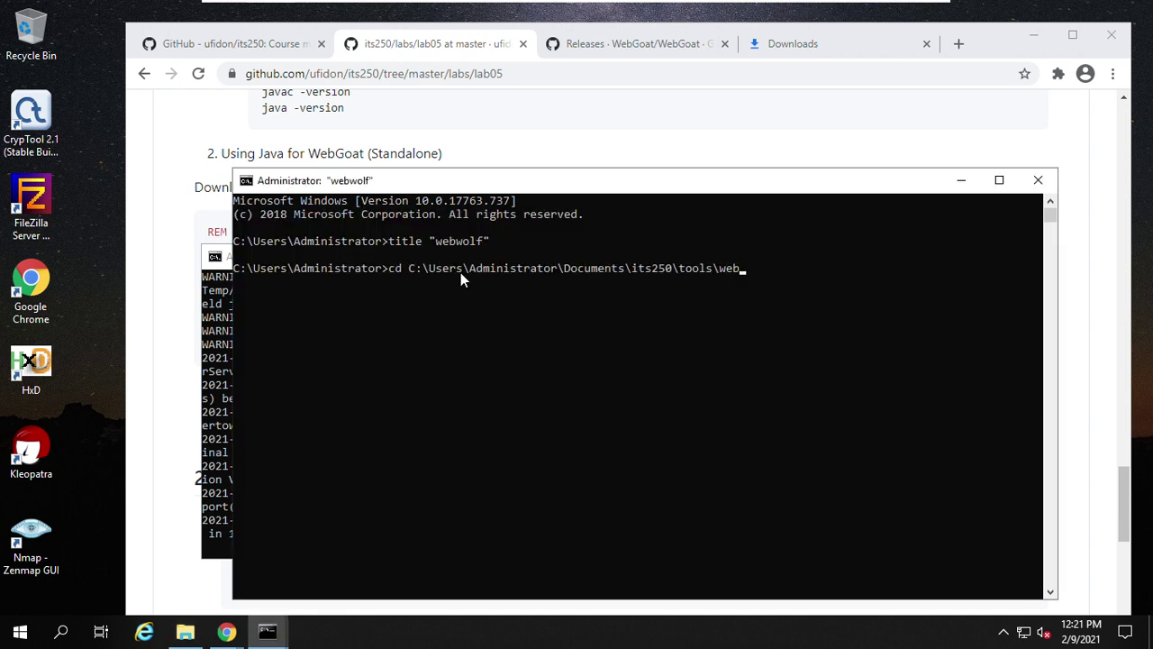
key(Return)
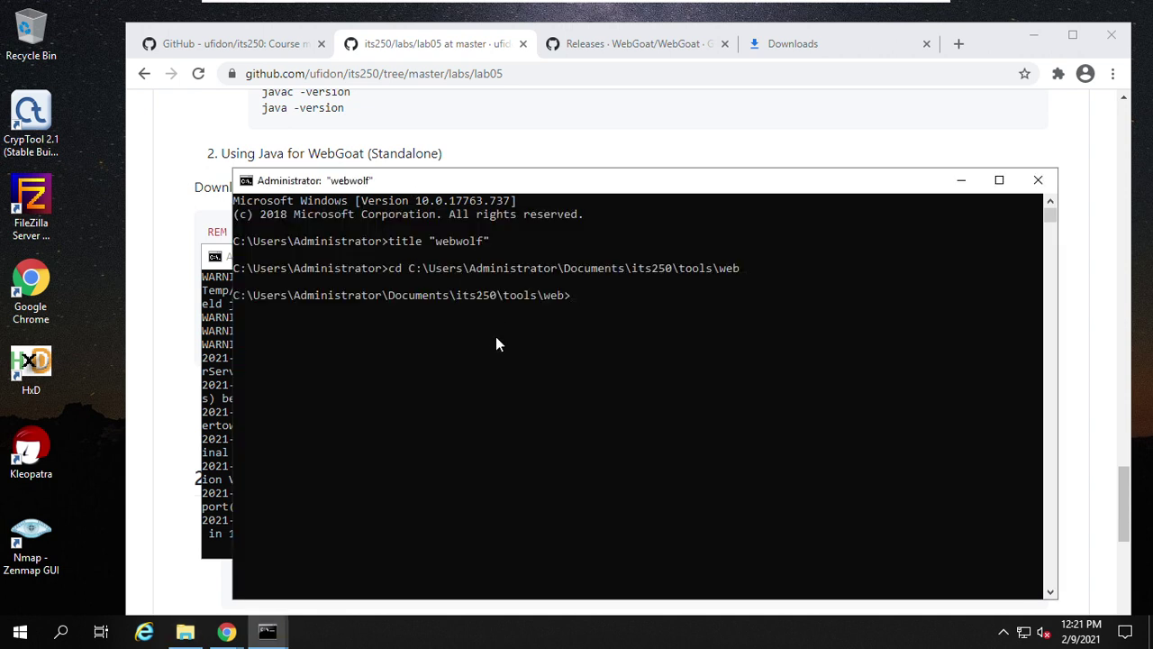
List the web folder's contents to locate the webwolf jar
text(dir)
key(Return)
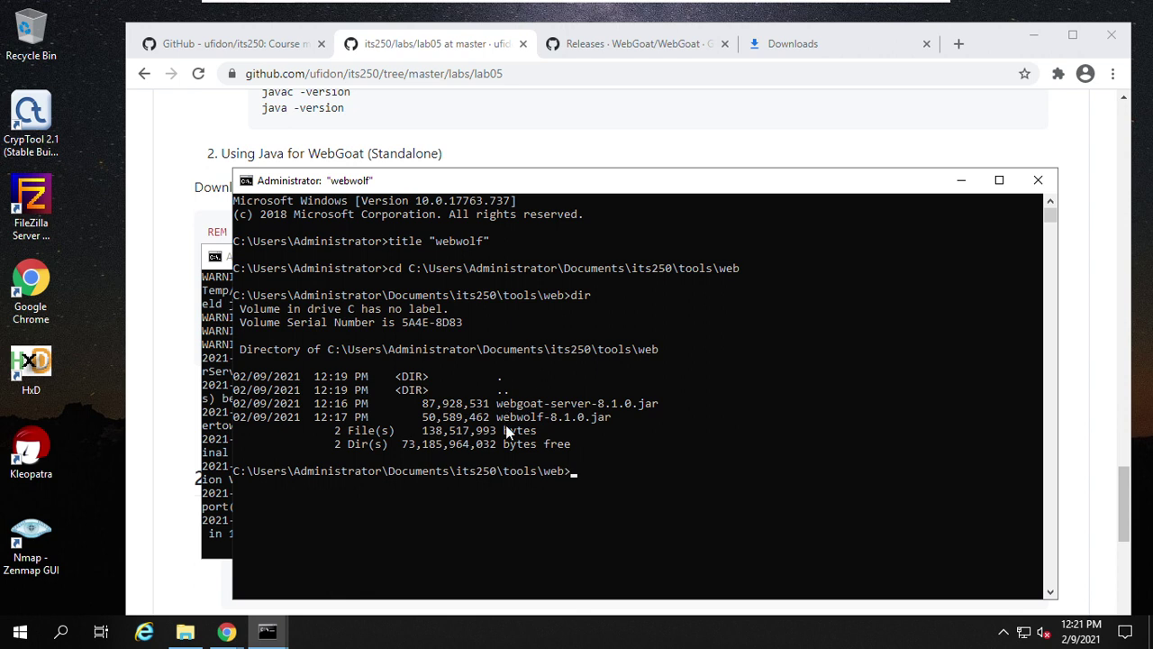
drag(497, 417, 610, 428)
click(594, 470)
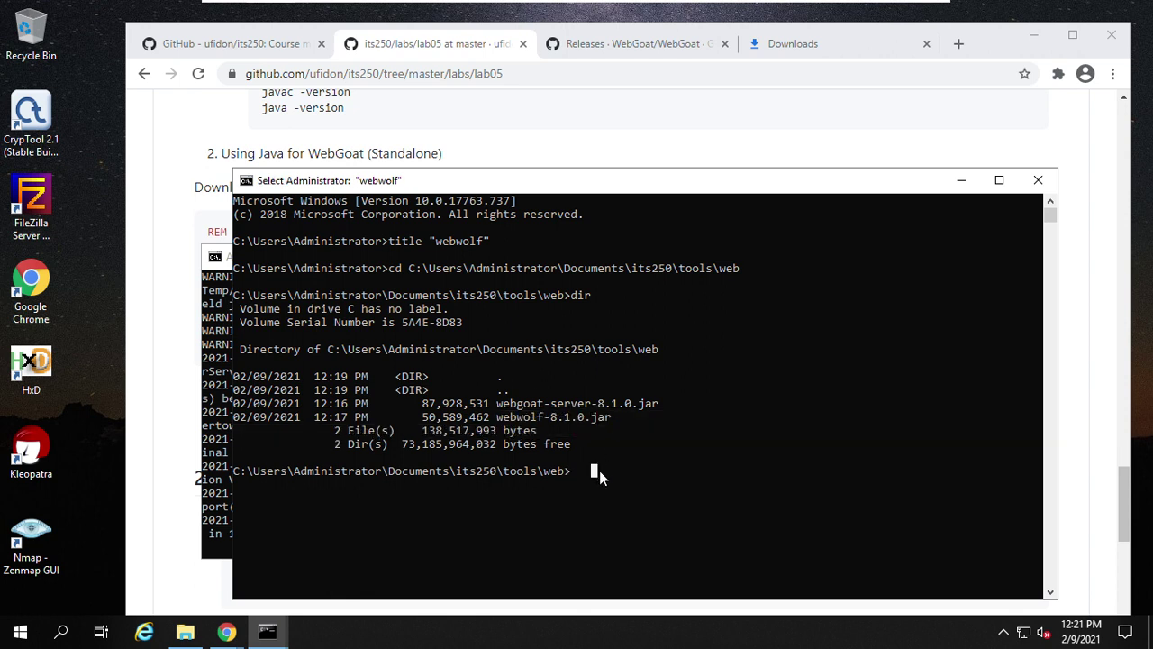
Launch WebWolf with java -Dfile.encoding=utf-8 -jar .\webwolf-8.1.0.jar, adding the missing -jar
text(java)
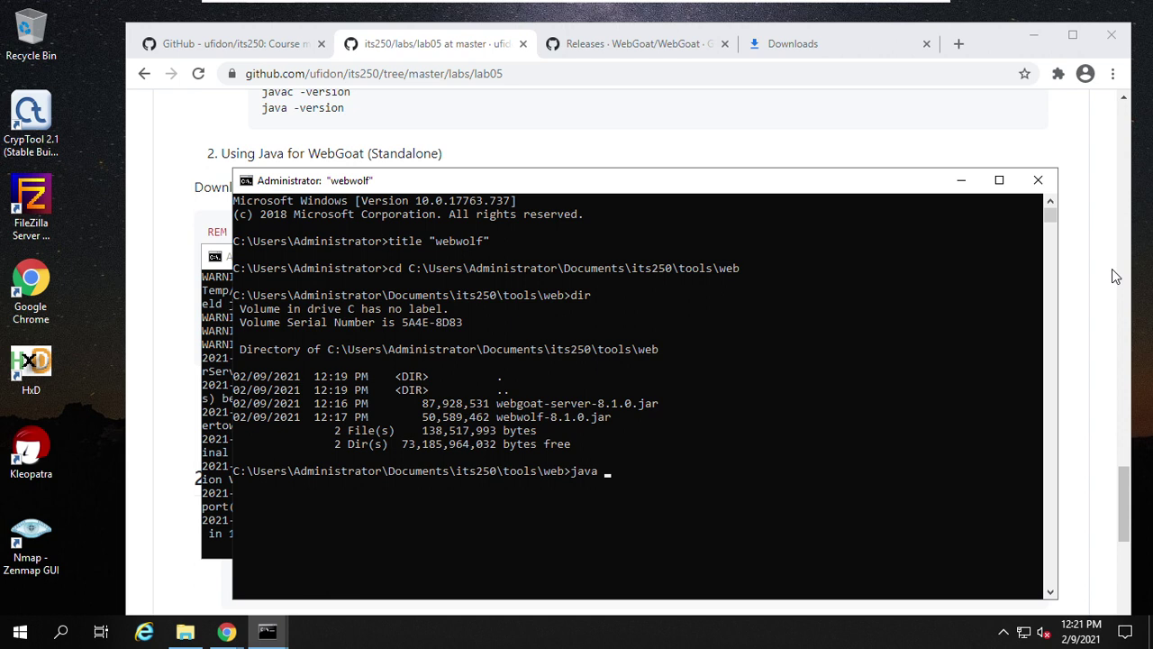
text( -Dfile)
text(.end)
text(oding)
text(=utf)
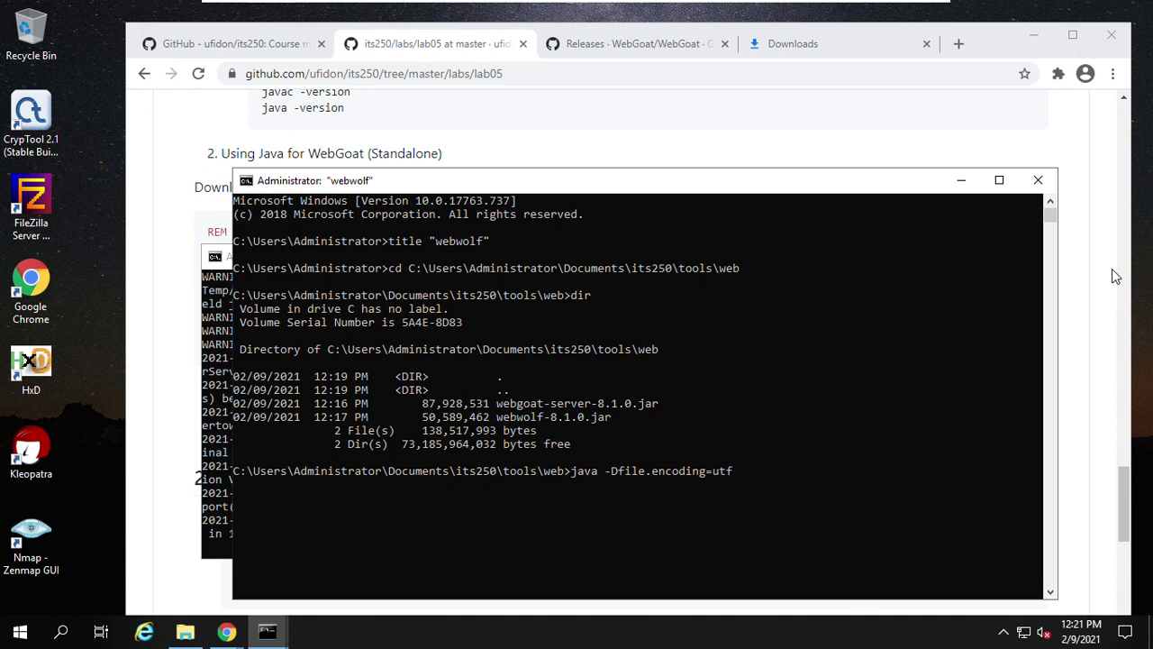
text(-8 .\webwo)
key(Tab)
key(Return)
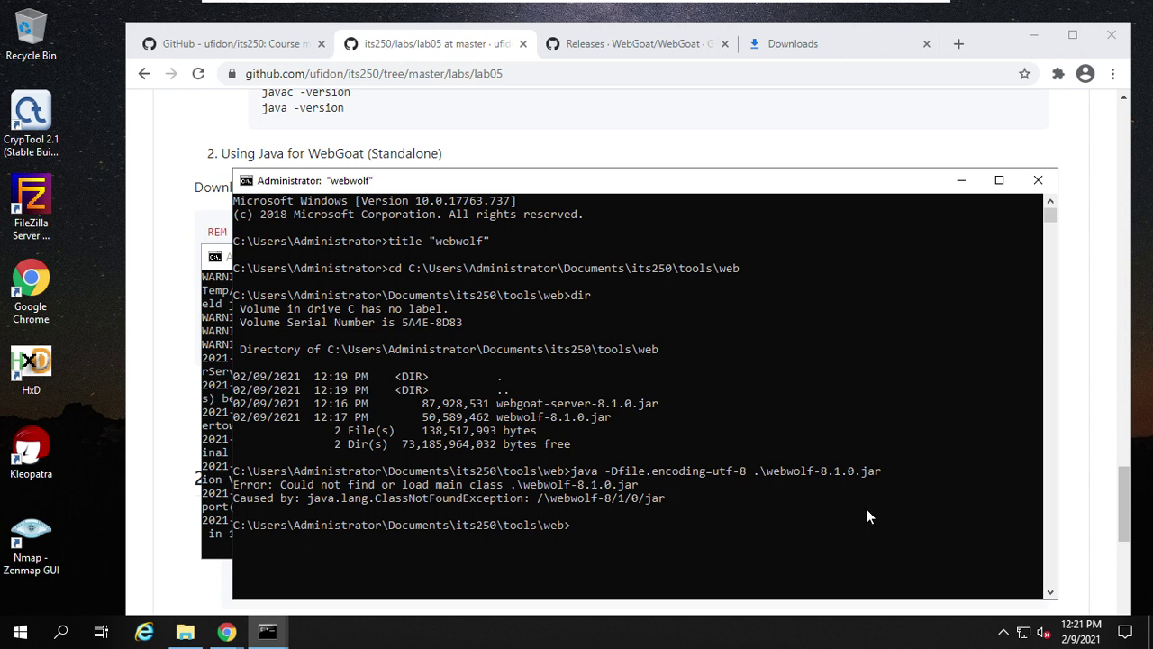
key(Up)
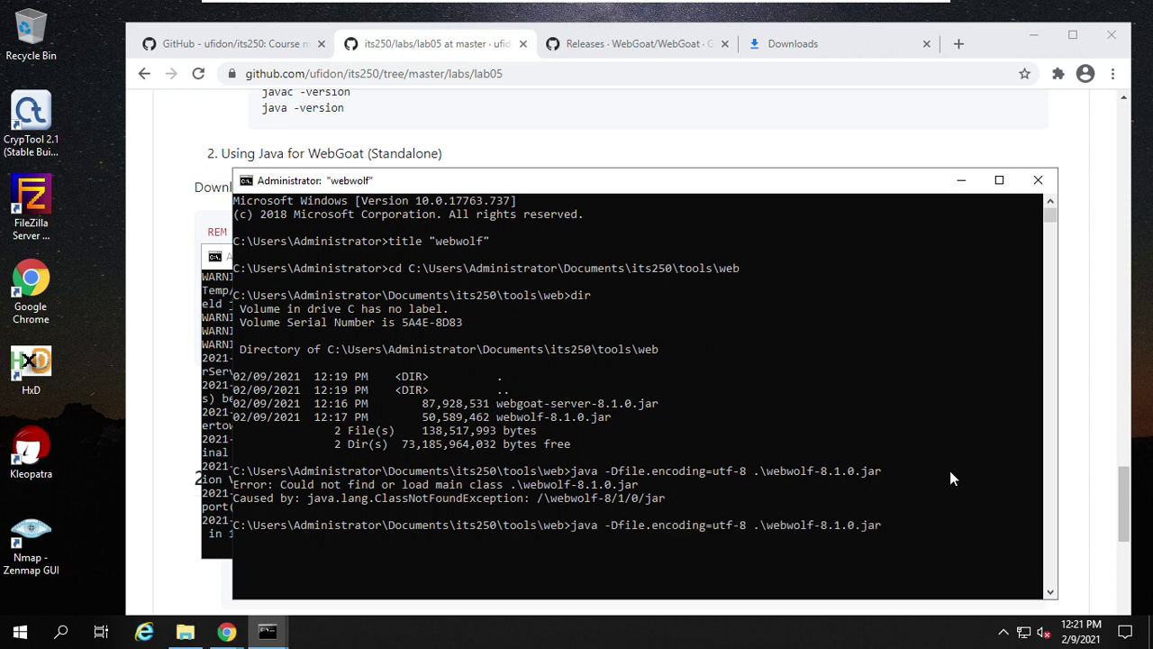
key(Left)
key(Left)
key(Left)
key(Left)
key(Left)
key(Left)
key(Left)
key(Left)
key(Left)
key(Left)
key(Left)
key(Left)
key(Left)
key(Left)
key(Left)
key(Left)
key(Left)
key(Left)
text(-jar)
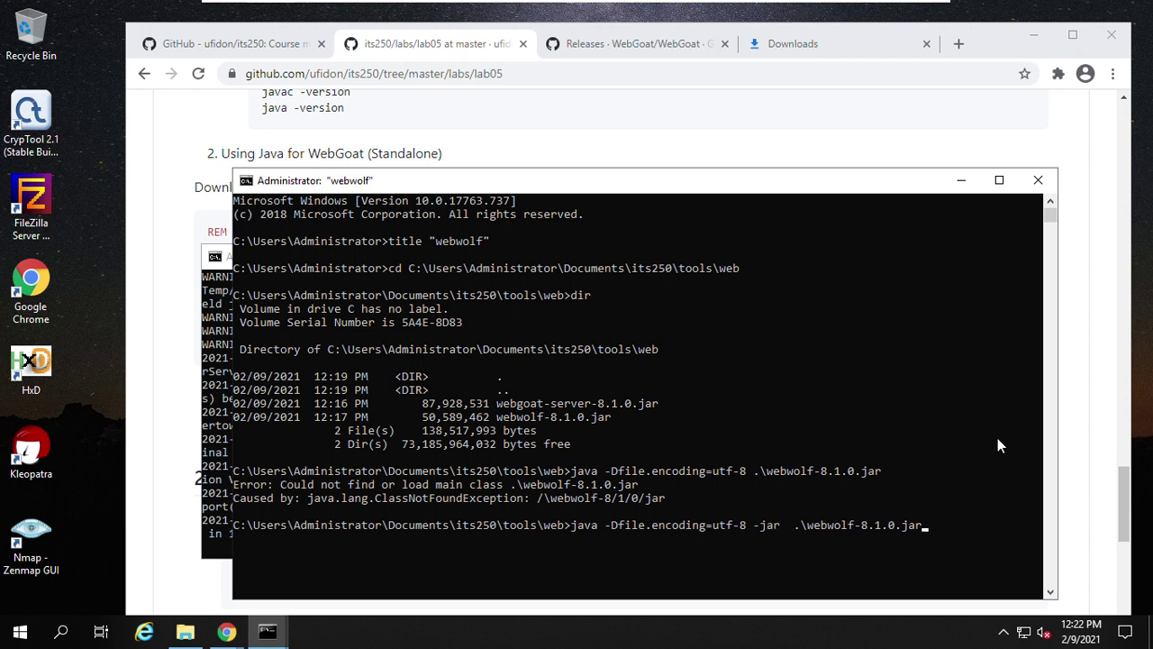
key(Return)
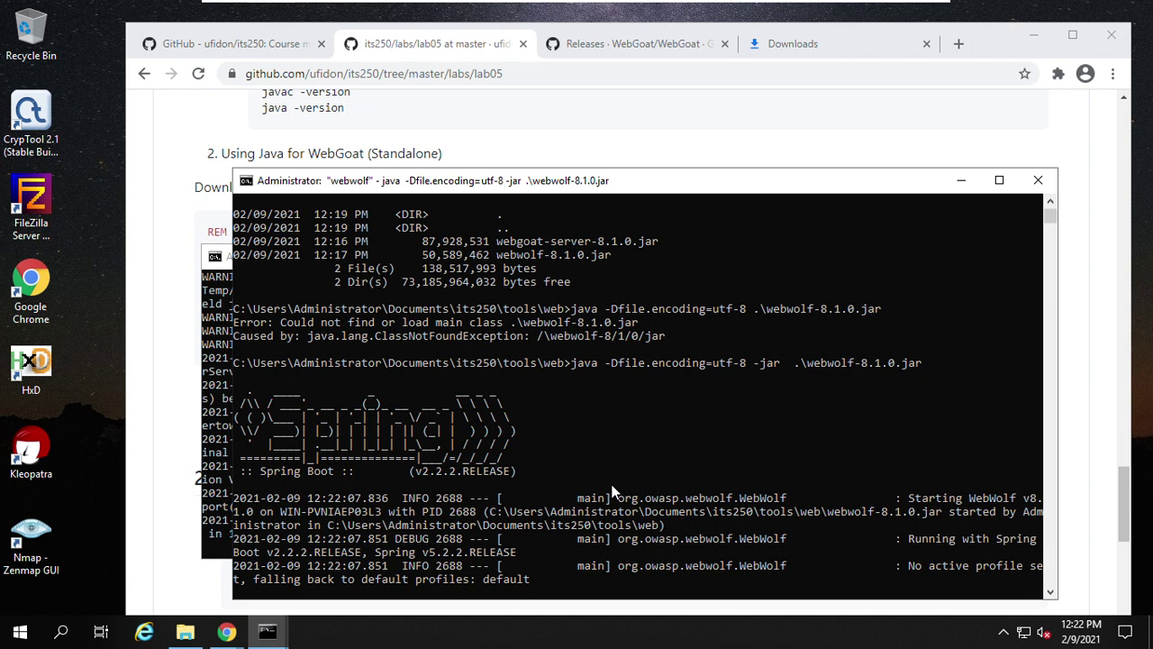
click(151, 243)
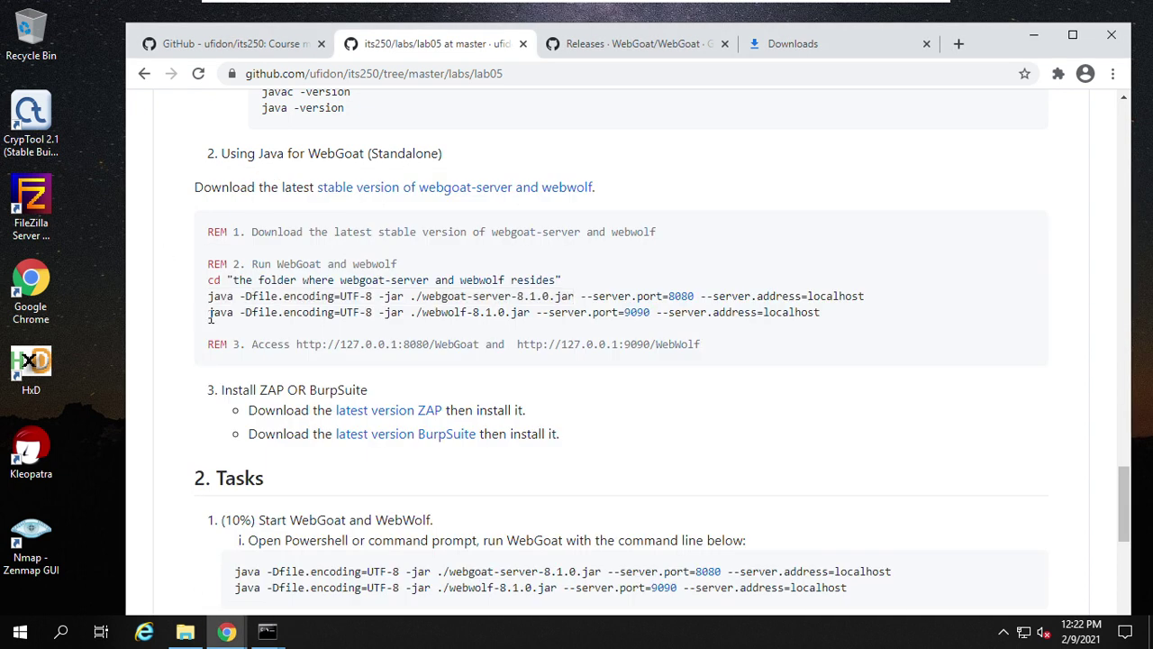
Check the webgoat console to confirm the WebGoat server has started
drag(208, 313, 532, 312)
click(627, 326)
mouse_move(267, 632)
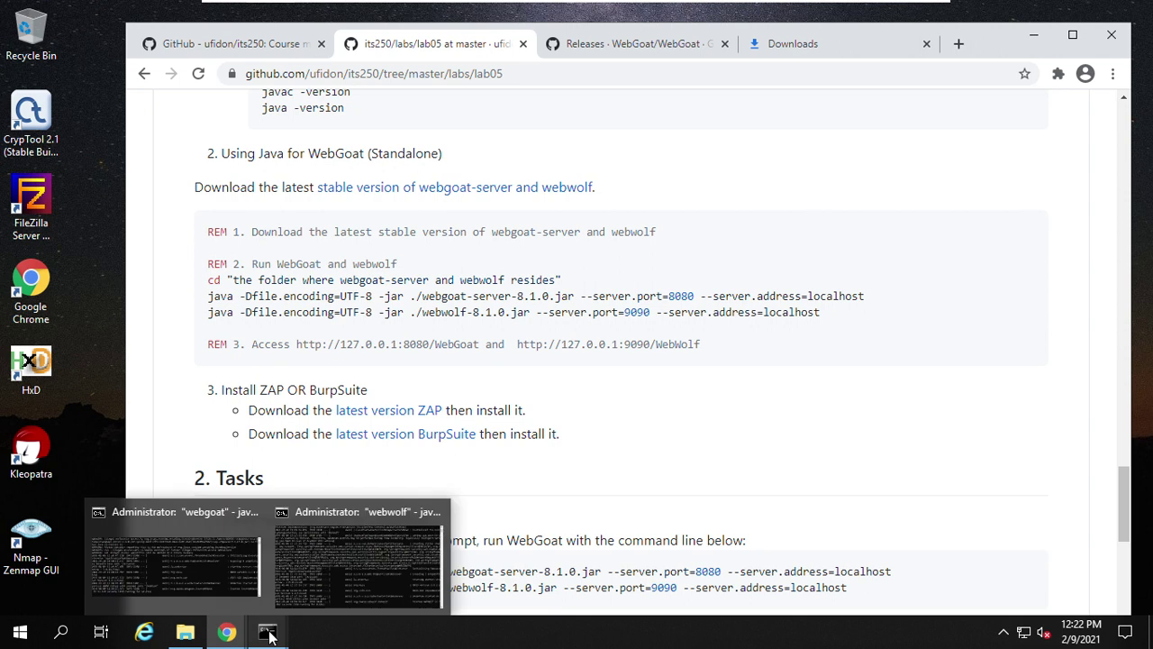
click(186, 568)
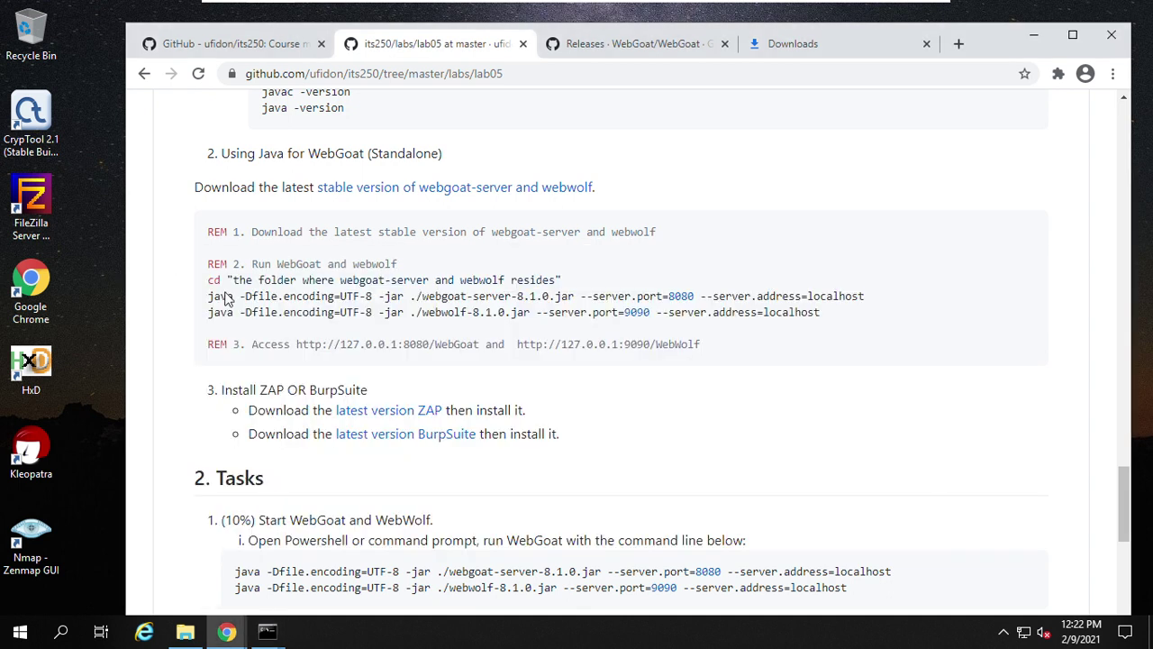
click(180, 262)
drag(296, 343, 482, 343)
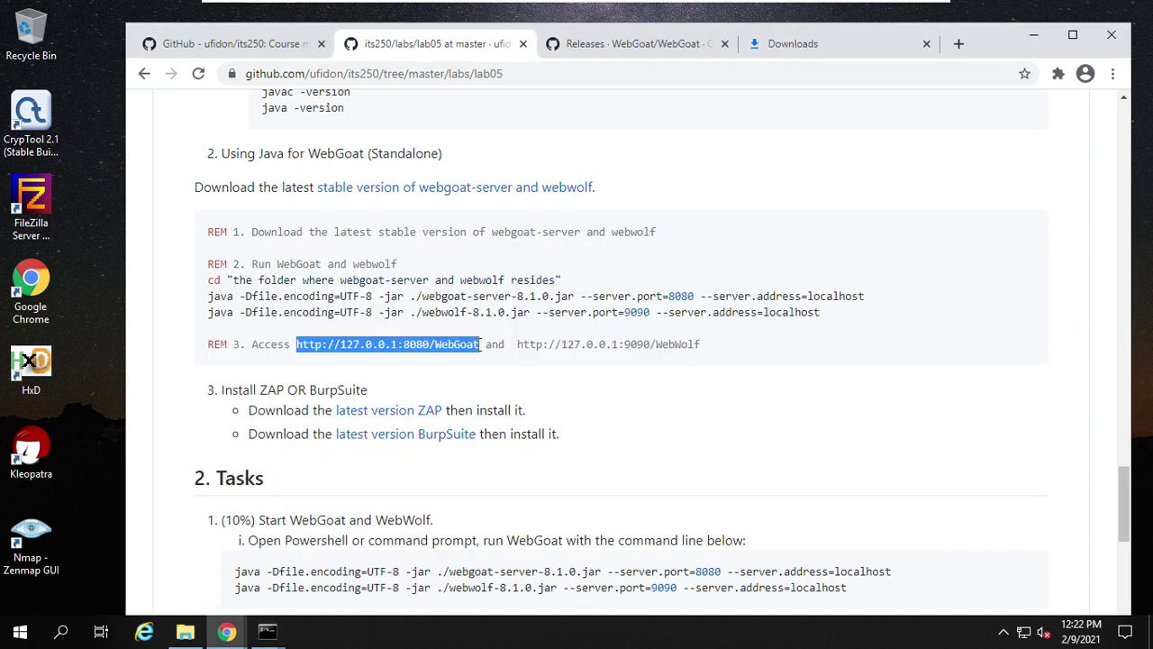
right_click(446, 341)
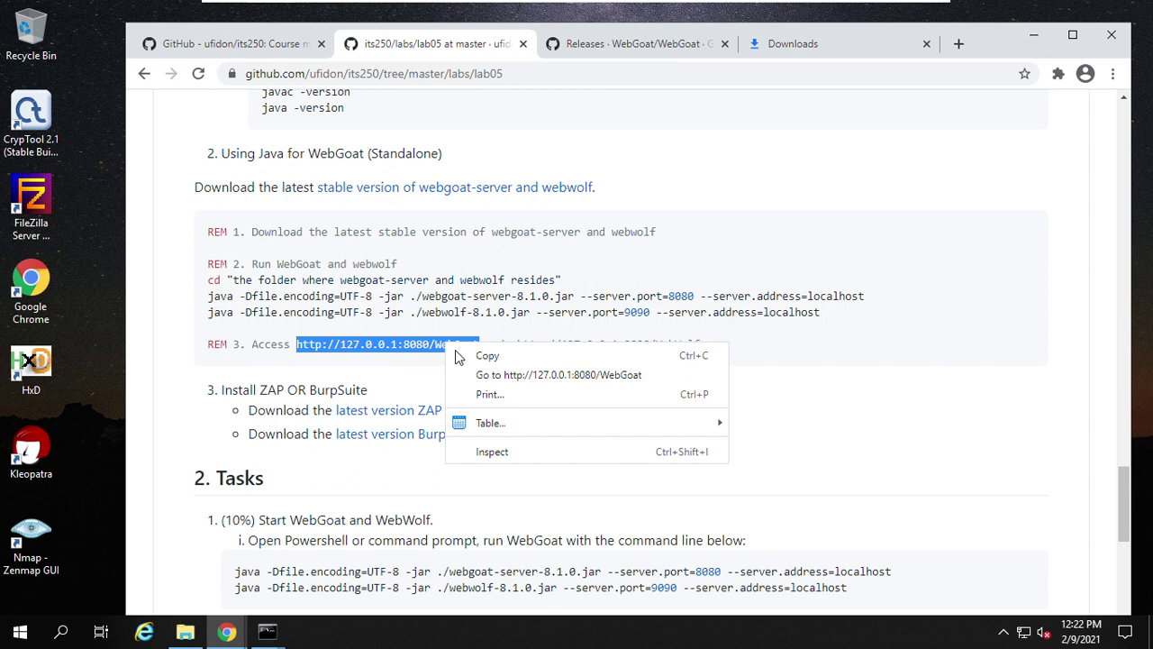
click(523, 377)
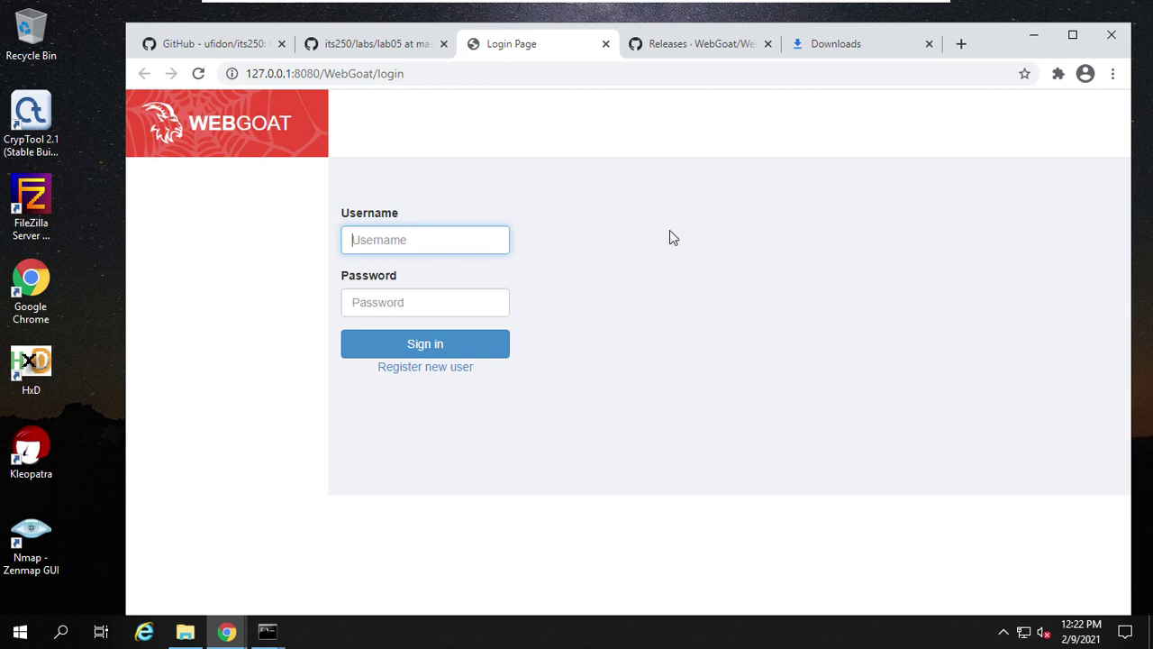
Enter username 'instructor' and a password, then switch to the Register new user page
text(instructor)
key(Tab)
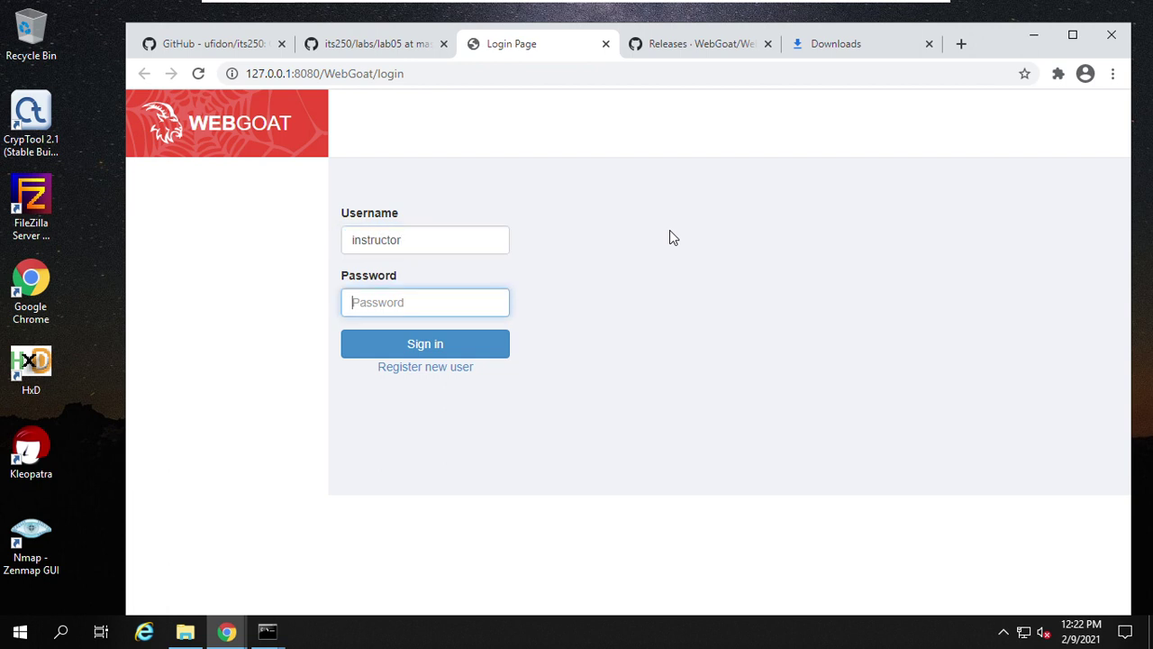
text(instruct)
key(ctrl+a)
key(BackSpace)
text(i)
click(416, 371)
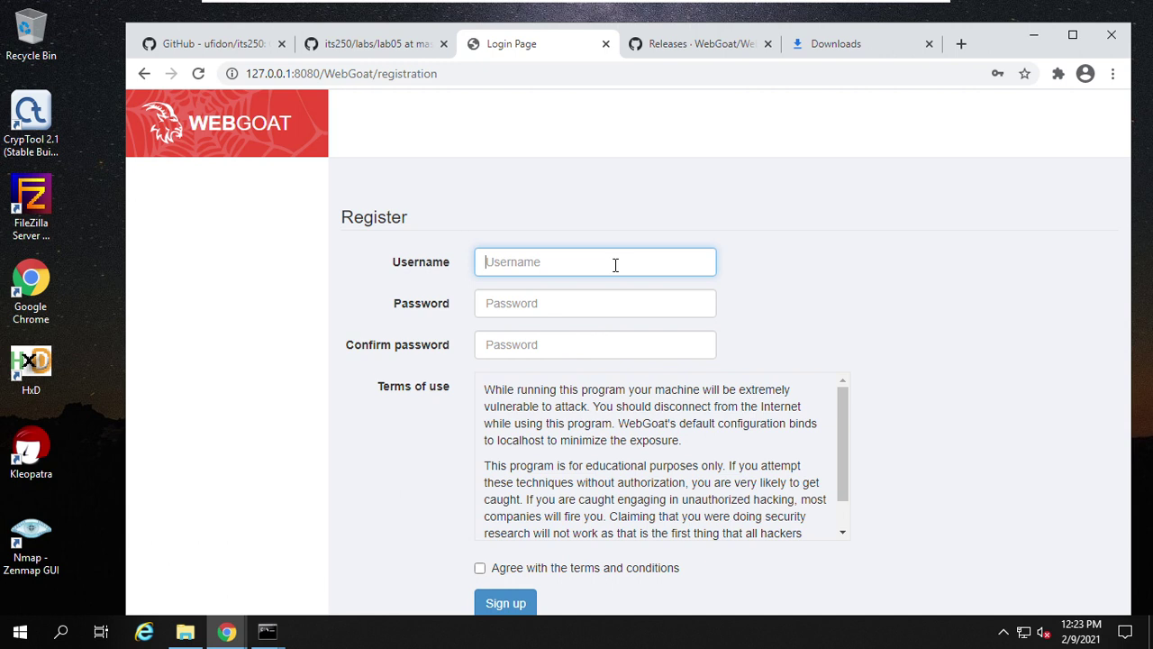
Sign up user 'instructor' with a matching password and confirmation, agreeing to the terms
text(instructor)
key(Tab)
text(i)
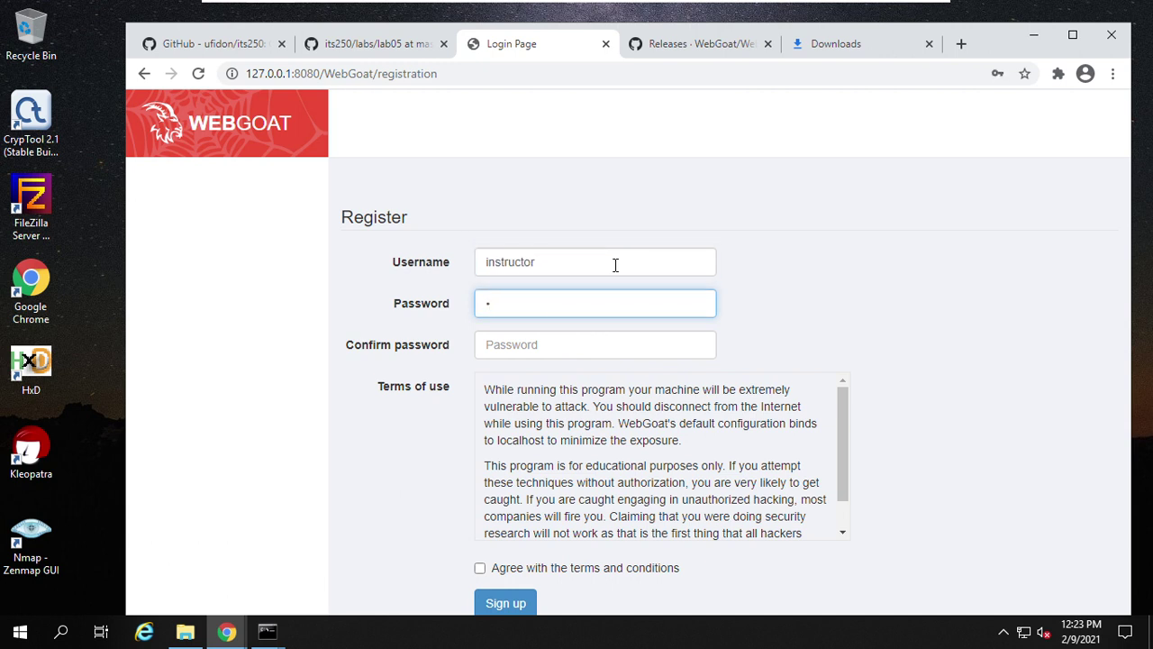
text(nstruct)
key(Tab)
text(in)
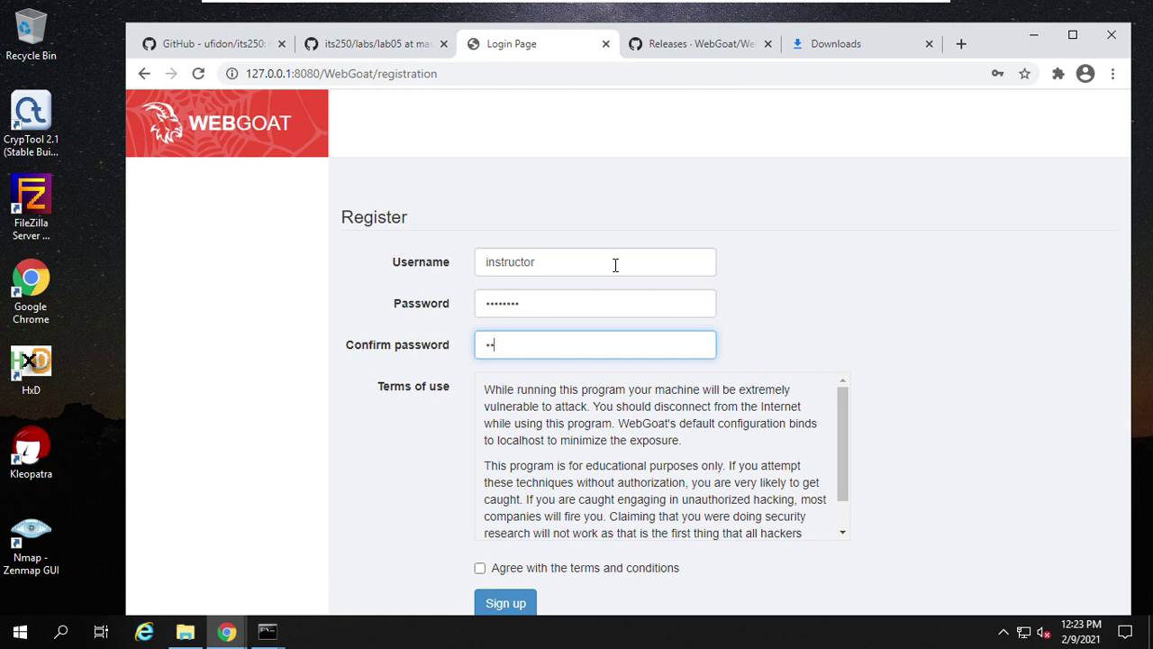
text(struct)
scroll(792, 422, down, 1)
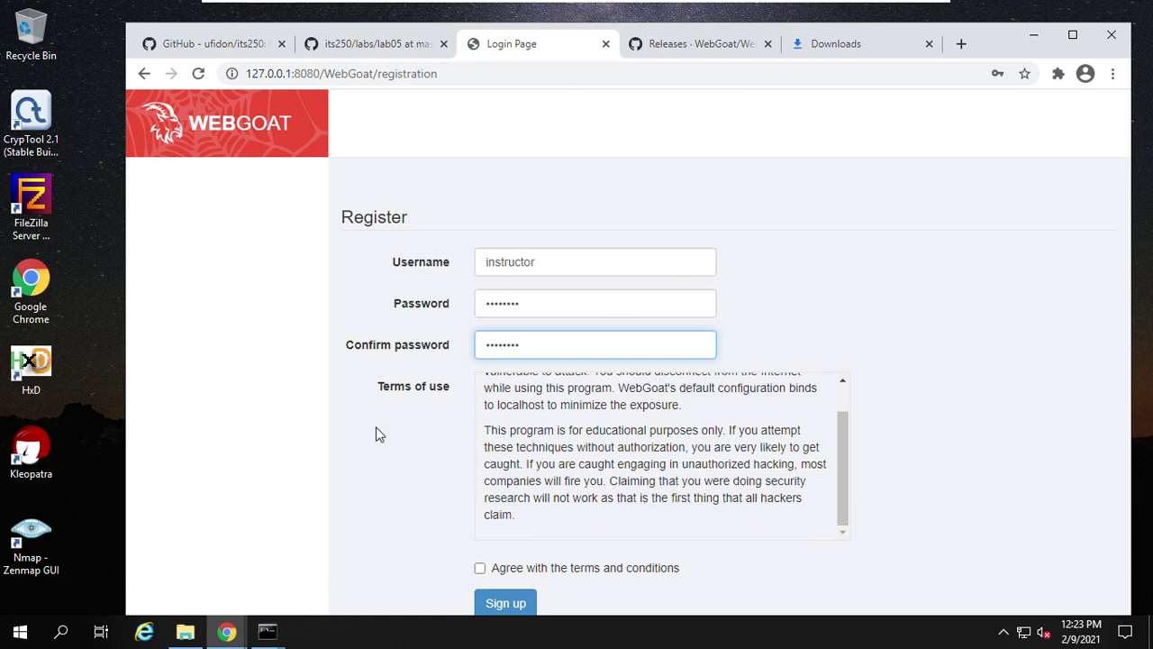
click(481, 570)
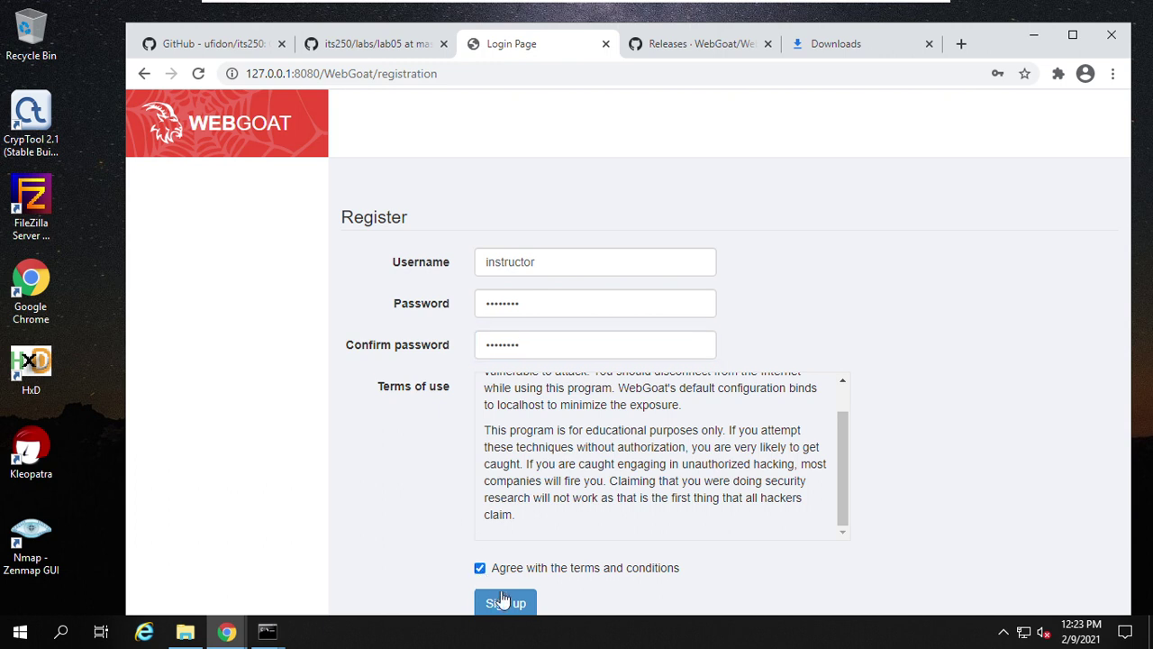
click(508, 605)
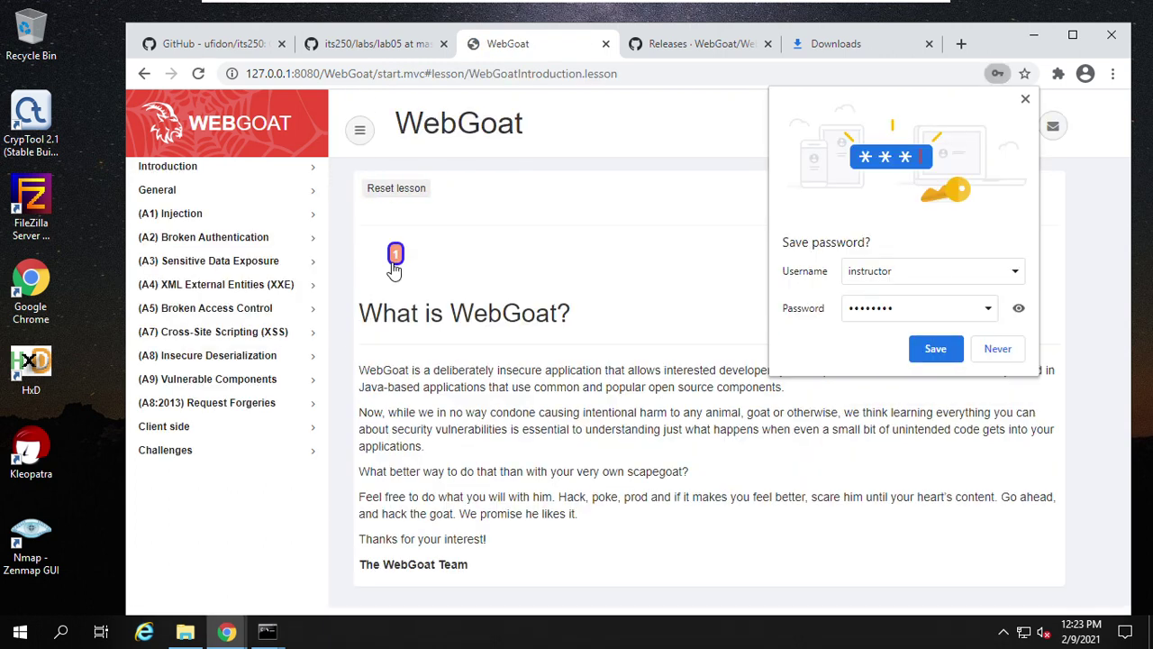
Save the instructor login, expand (A1) Injection, close Downloads and return to lab05
click(936, 353)
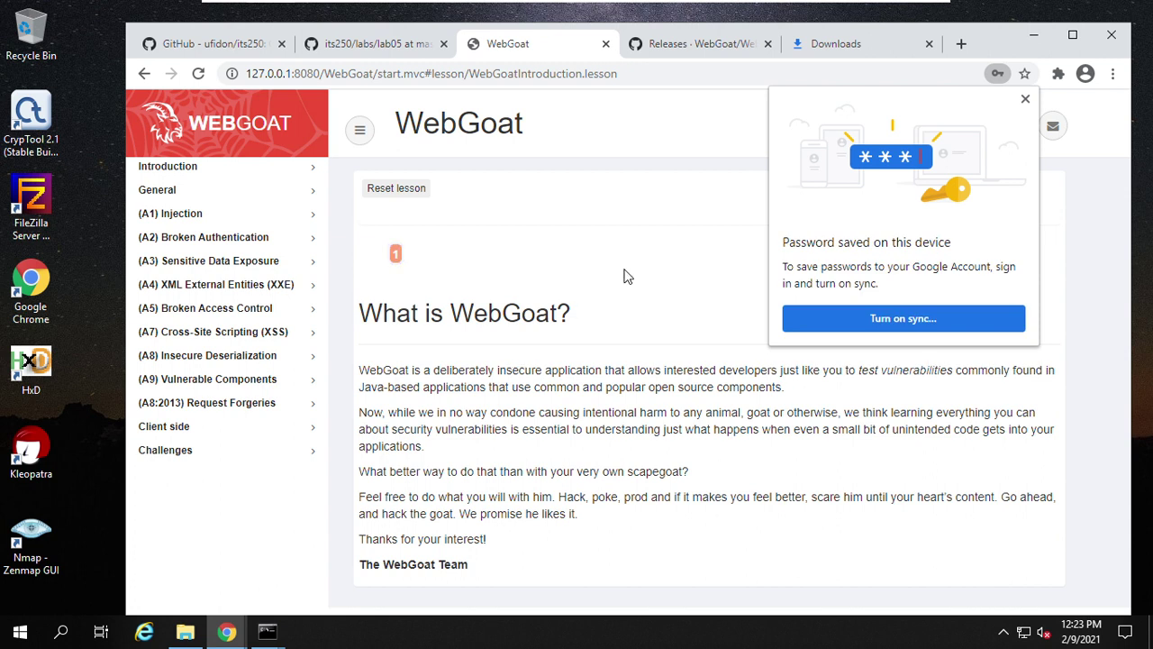
click(1025, 101)
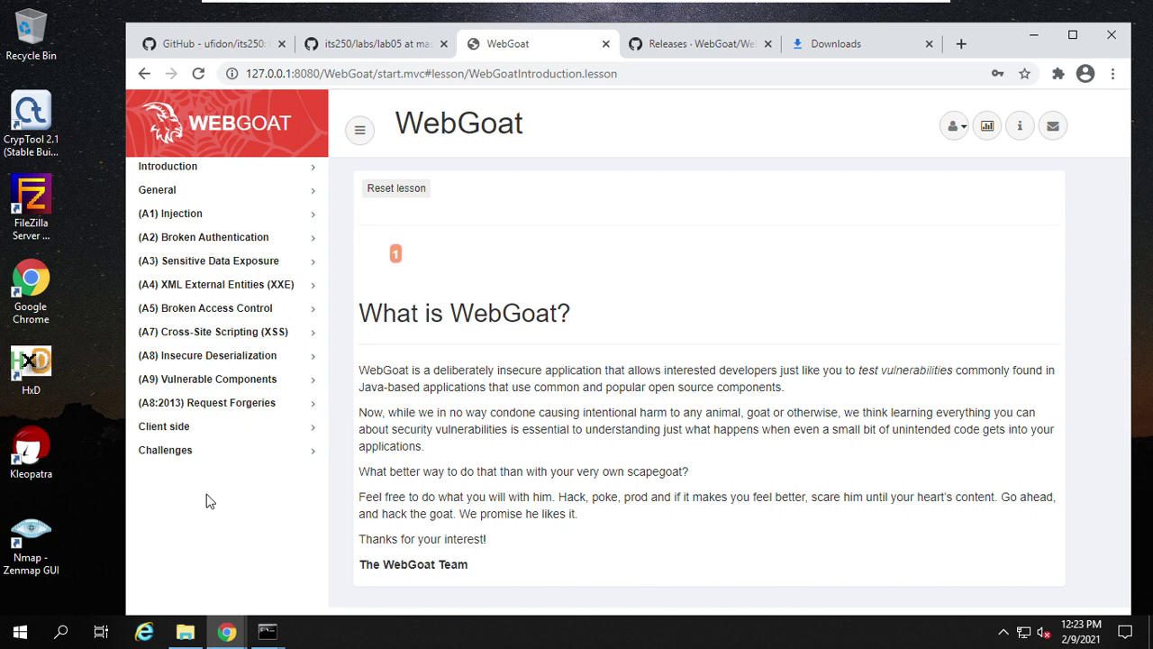
click(227, 216)
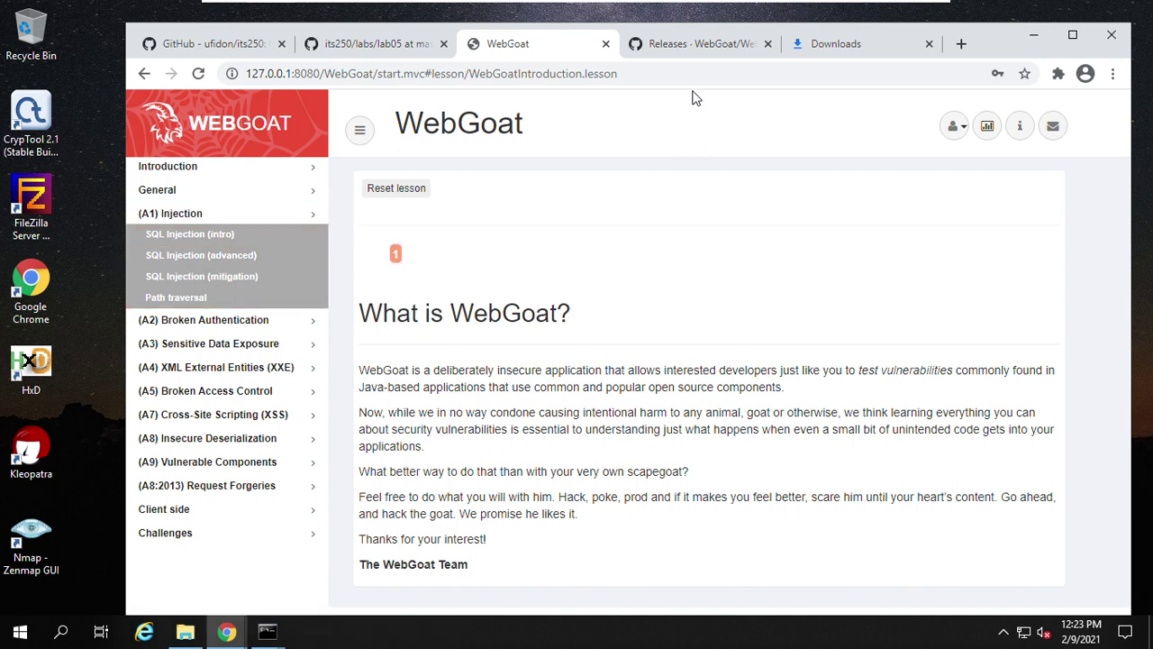
click(929, 45)
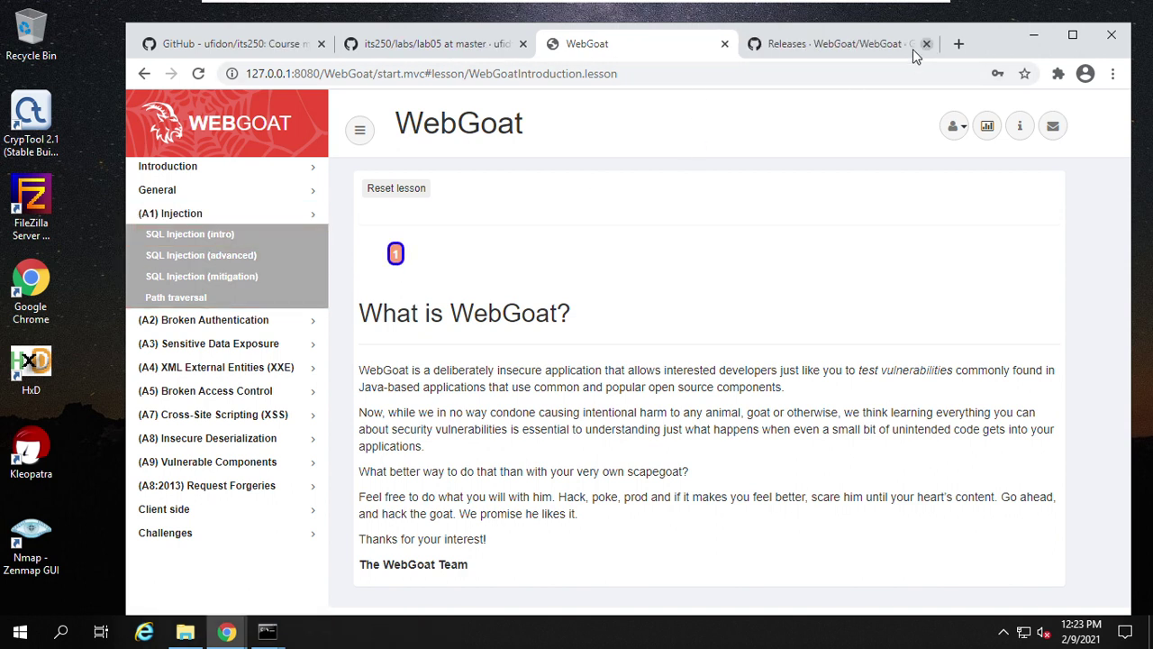
click(418, 45)
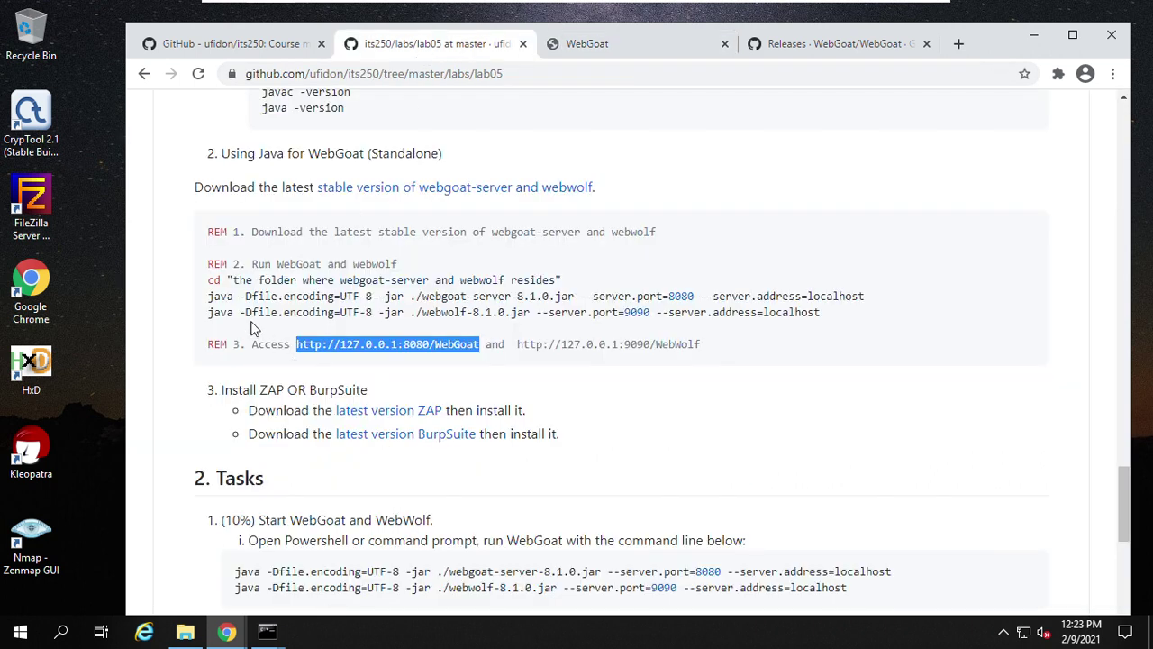
Check the webwolf console, then open the WebWolf address in a new tab
click(266, 633)
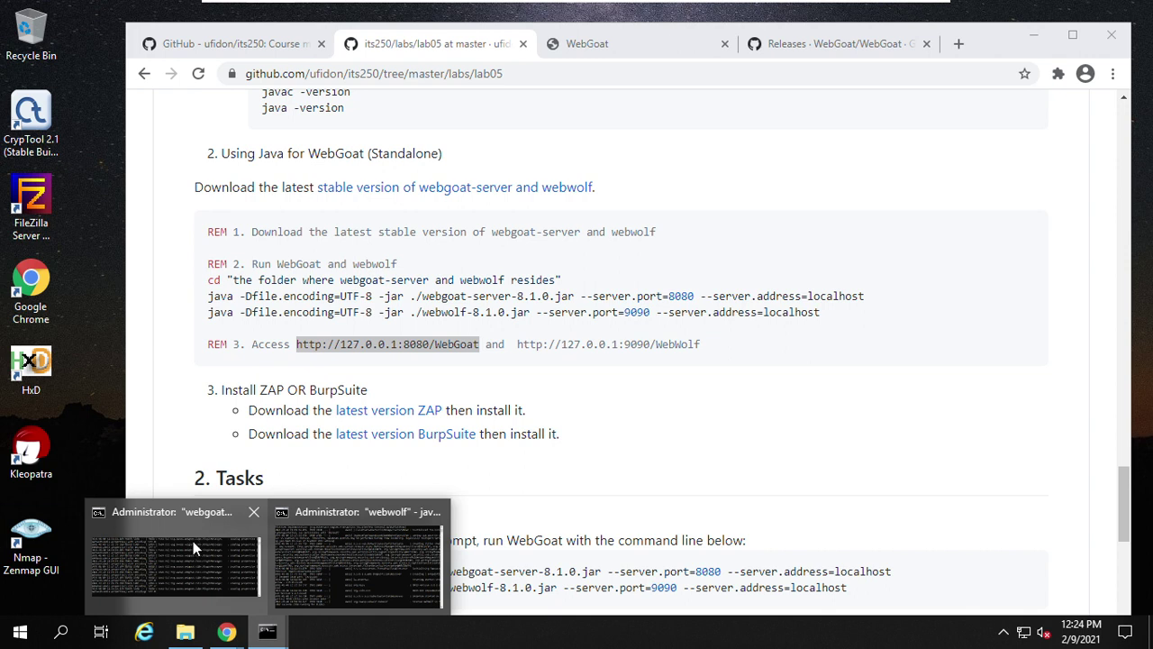
click(358, 517)
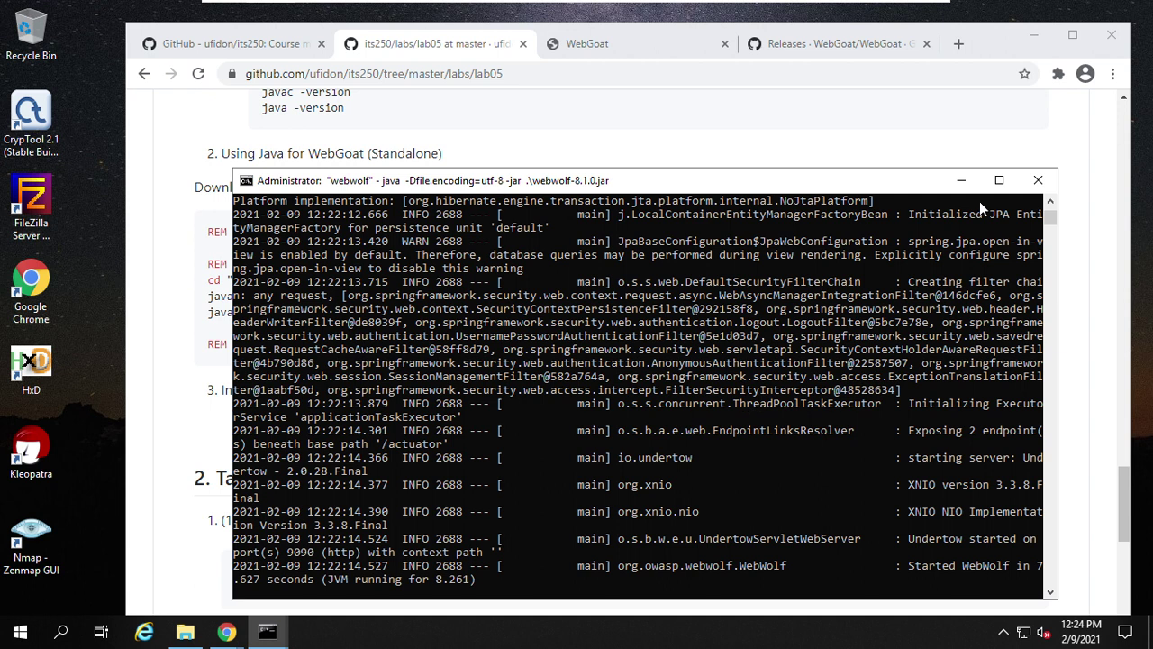
click(960, 180)
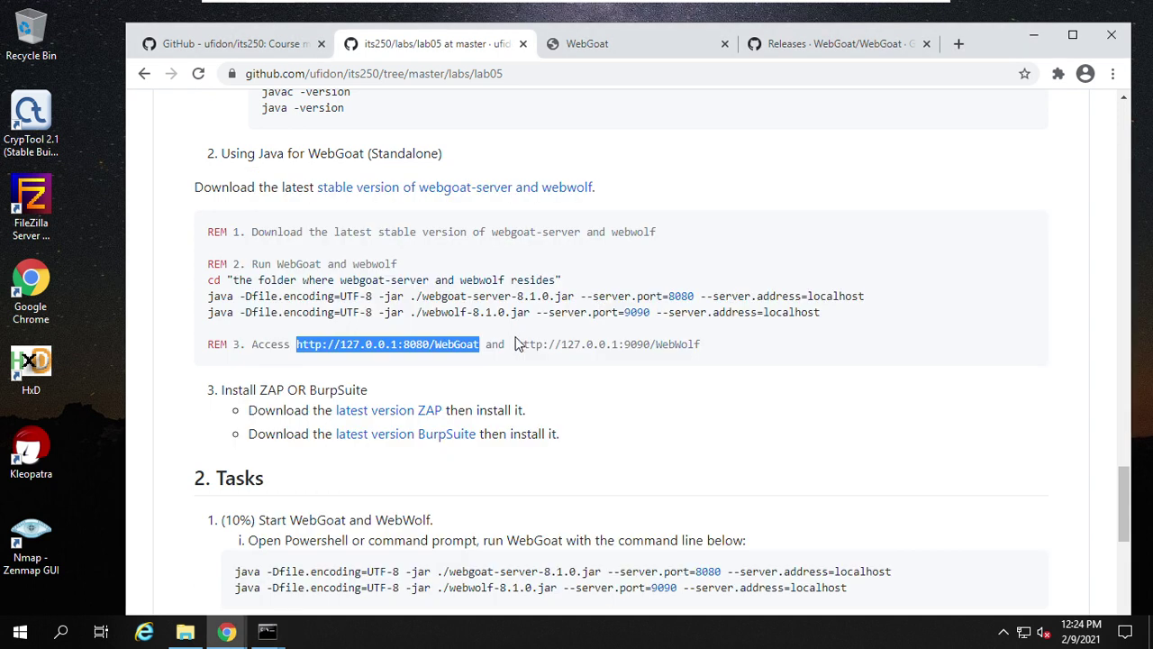
drag(516, 344, 702, 352)
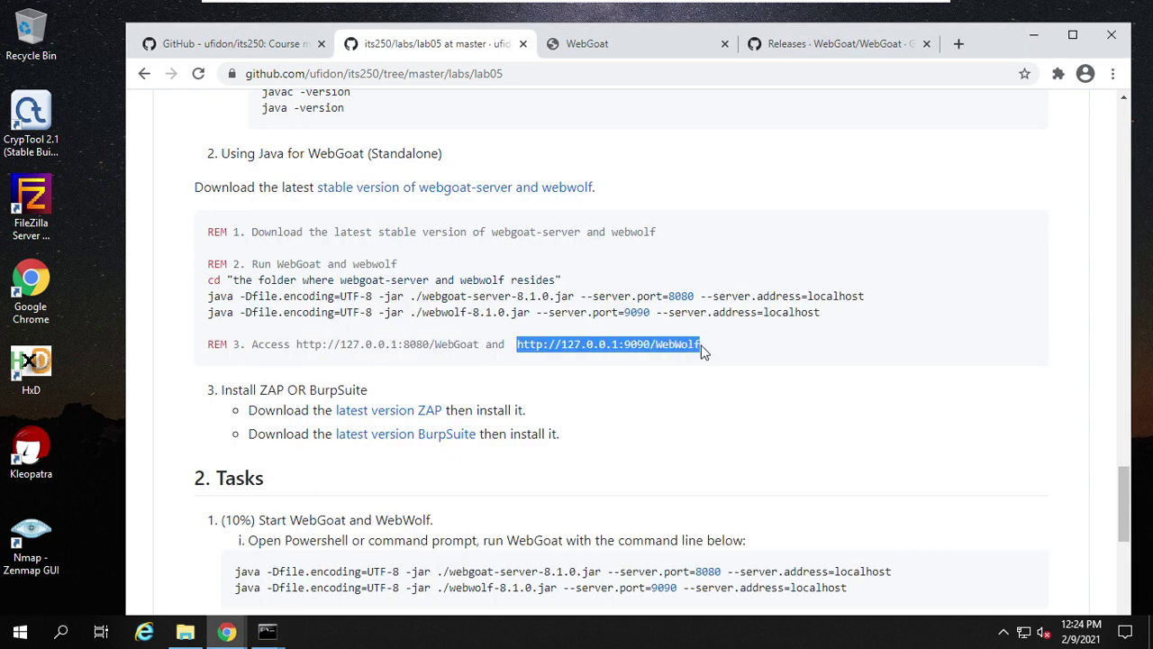
right_click(701, 347)
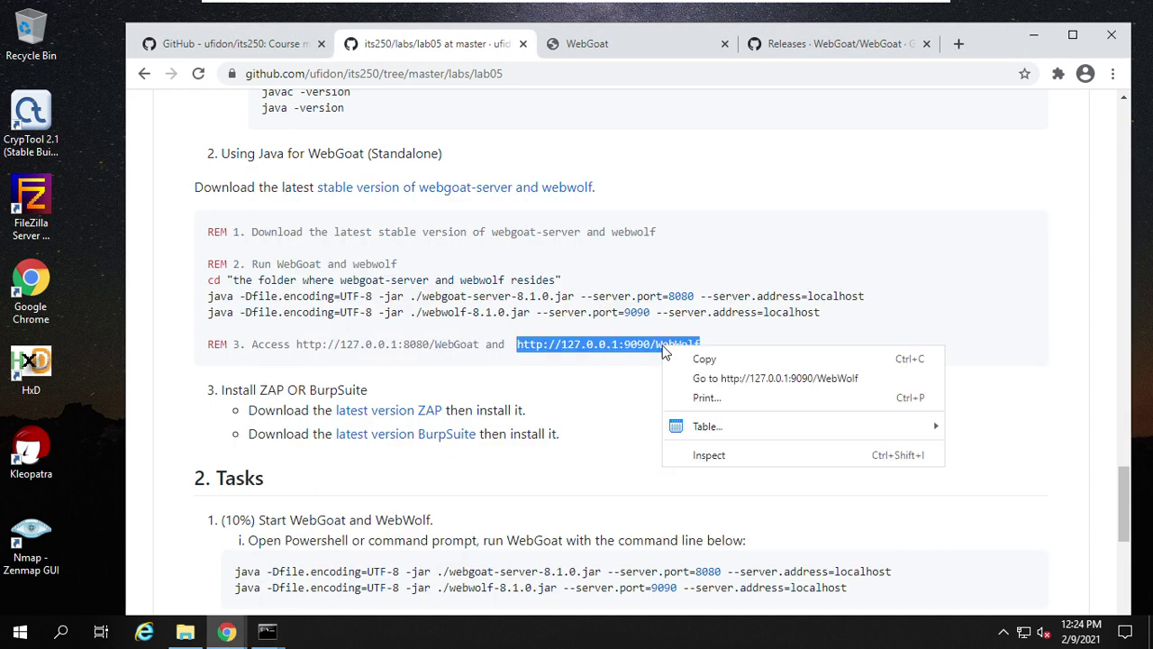
click(702, 371)
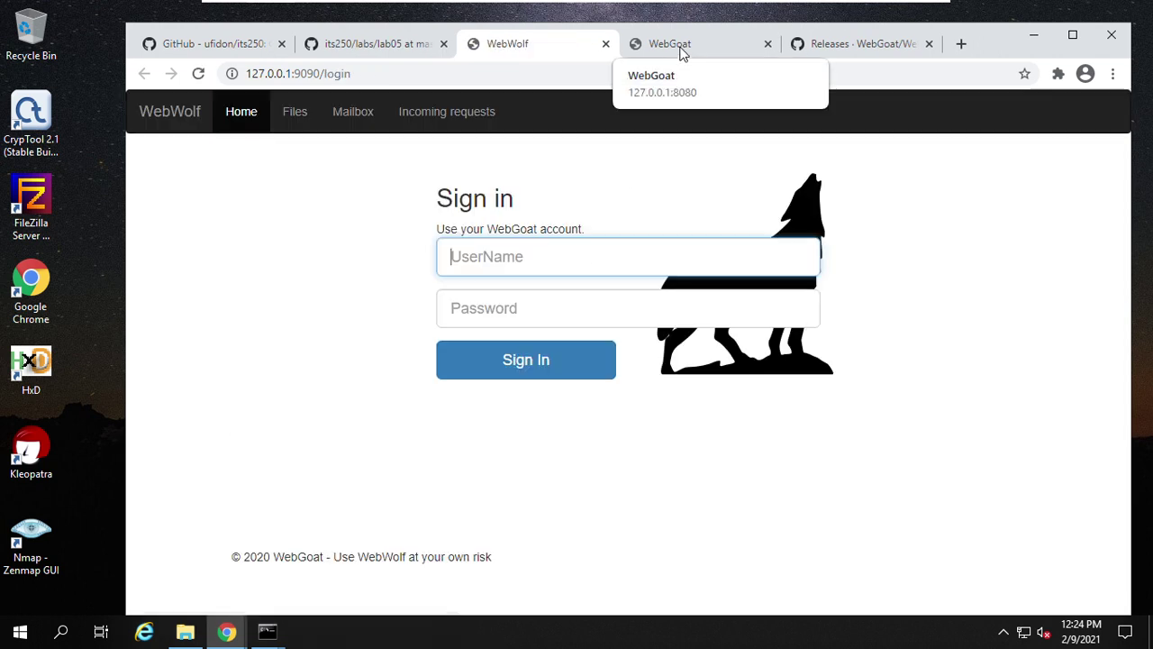
Sign in to WebWolf as instructor and save the password in Chrome
click(591, 260)
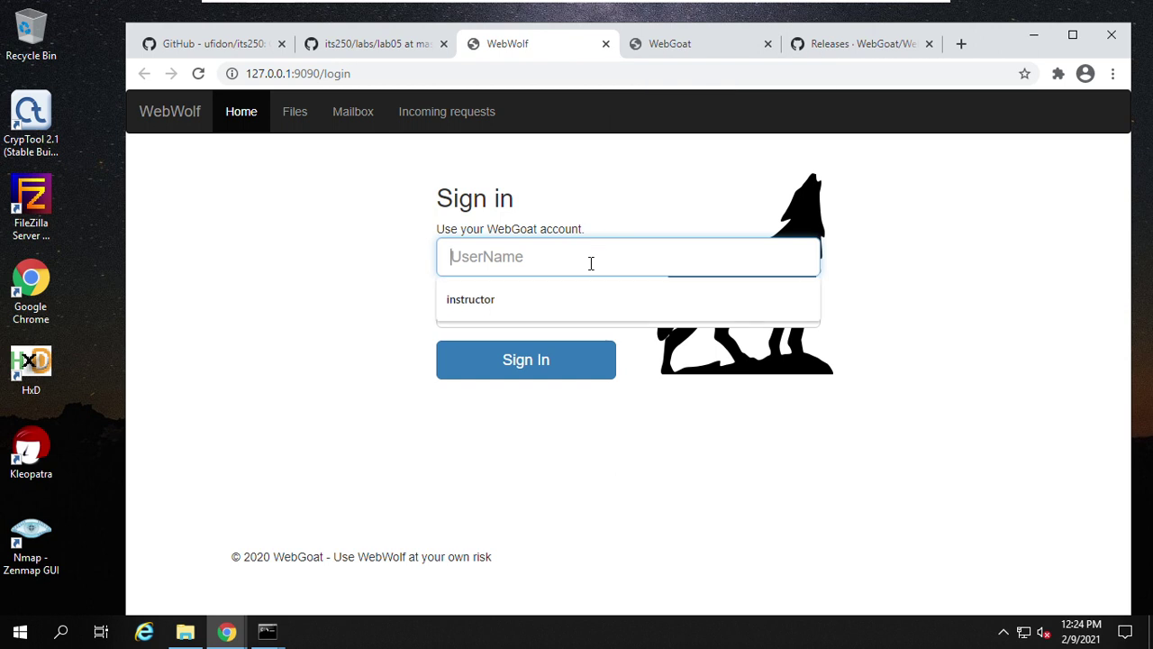
click(502, 301)
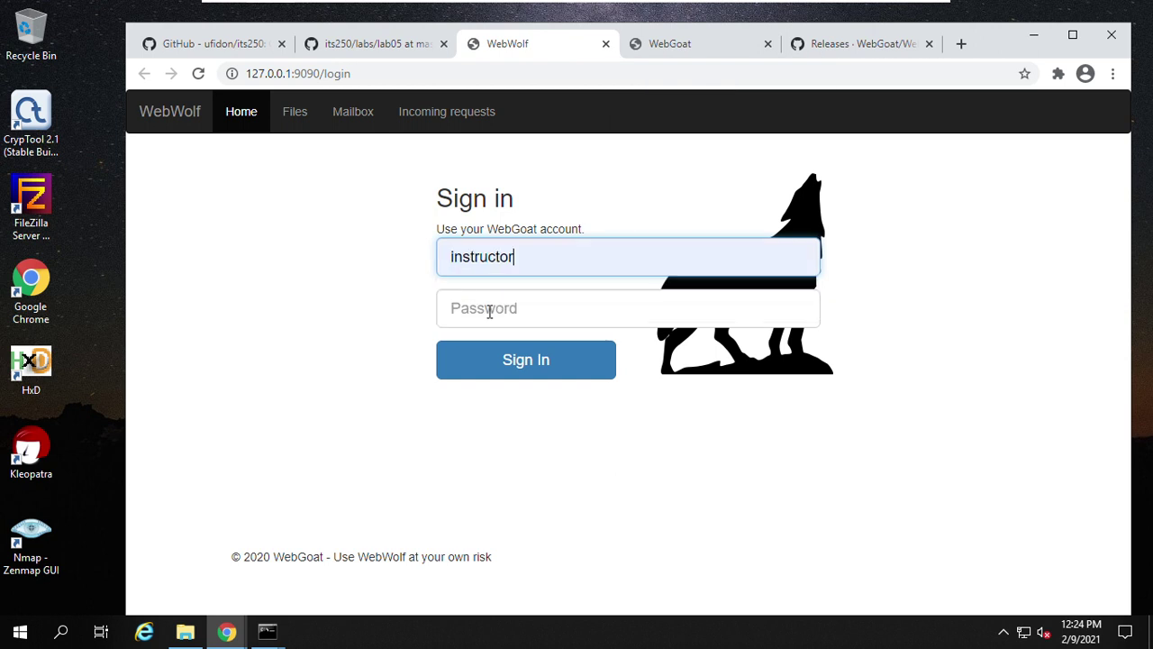
click(483, 319)
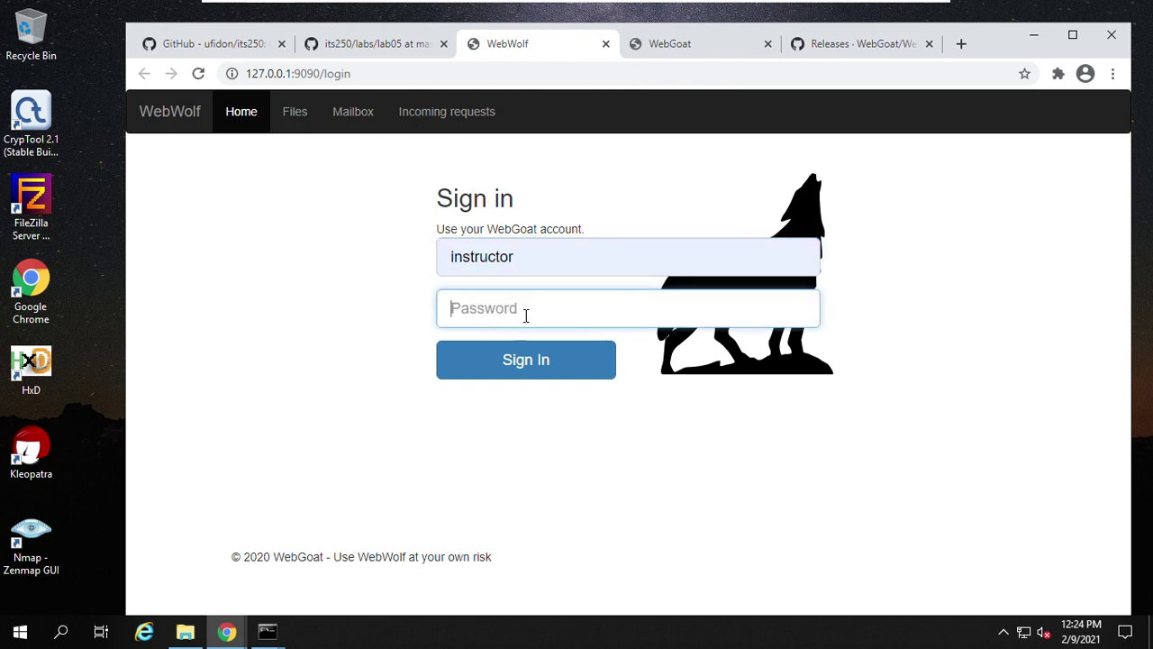
text(*)
click(527, 371)
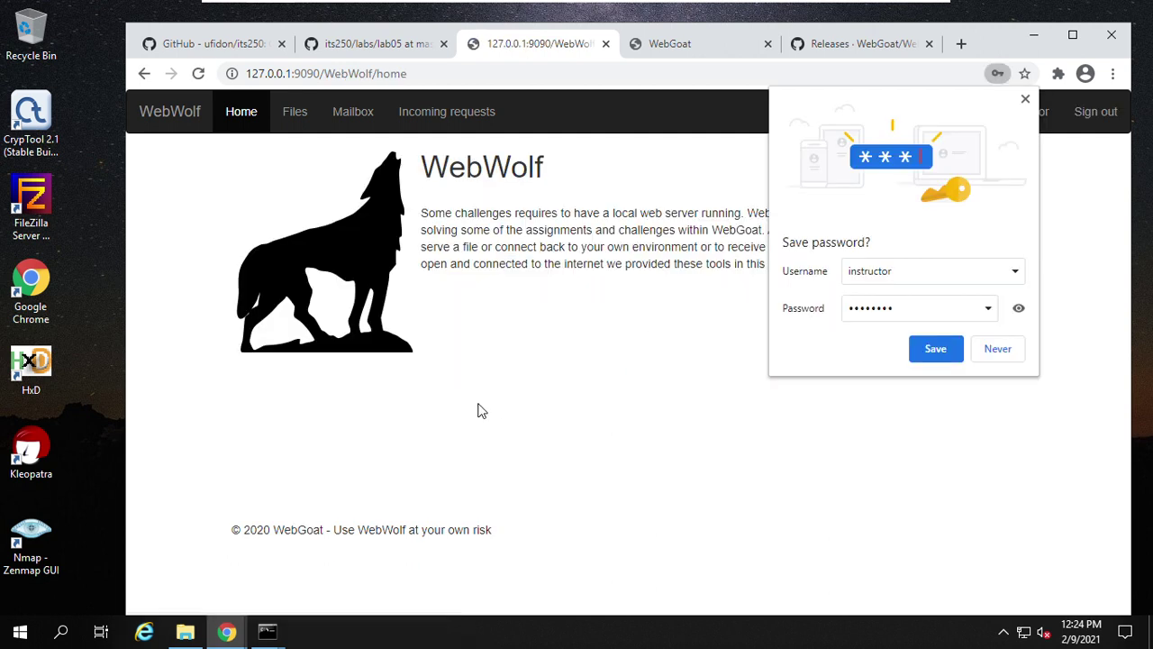
click(935, 349)
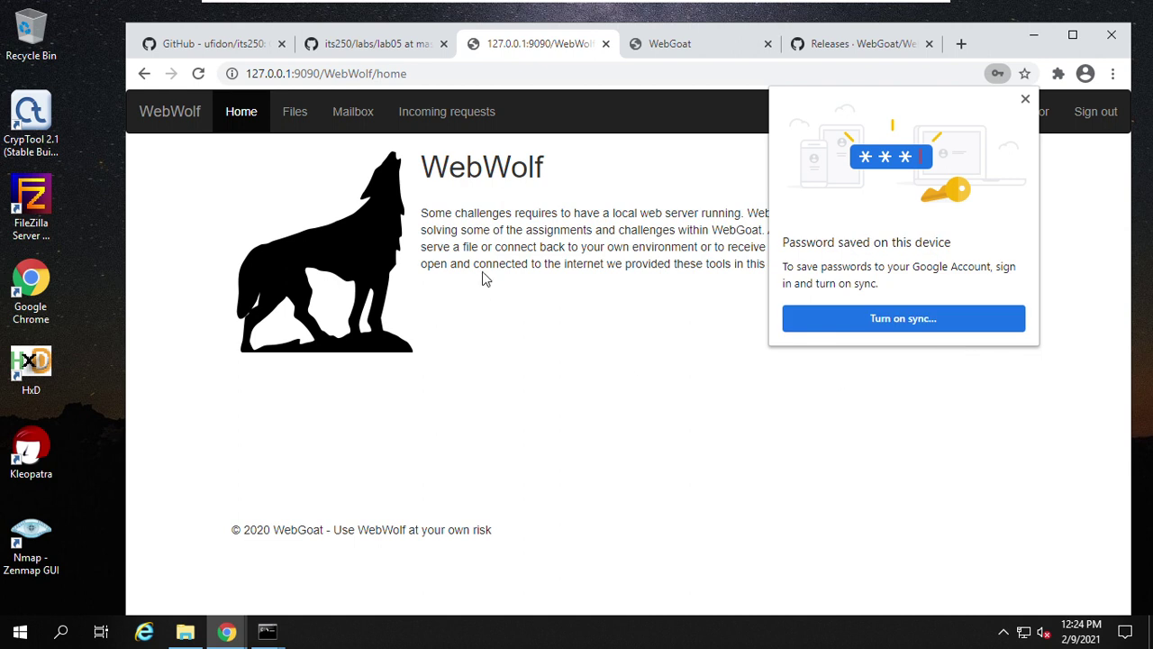
click(1025, 100)
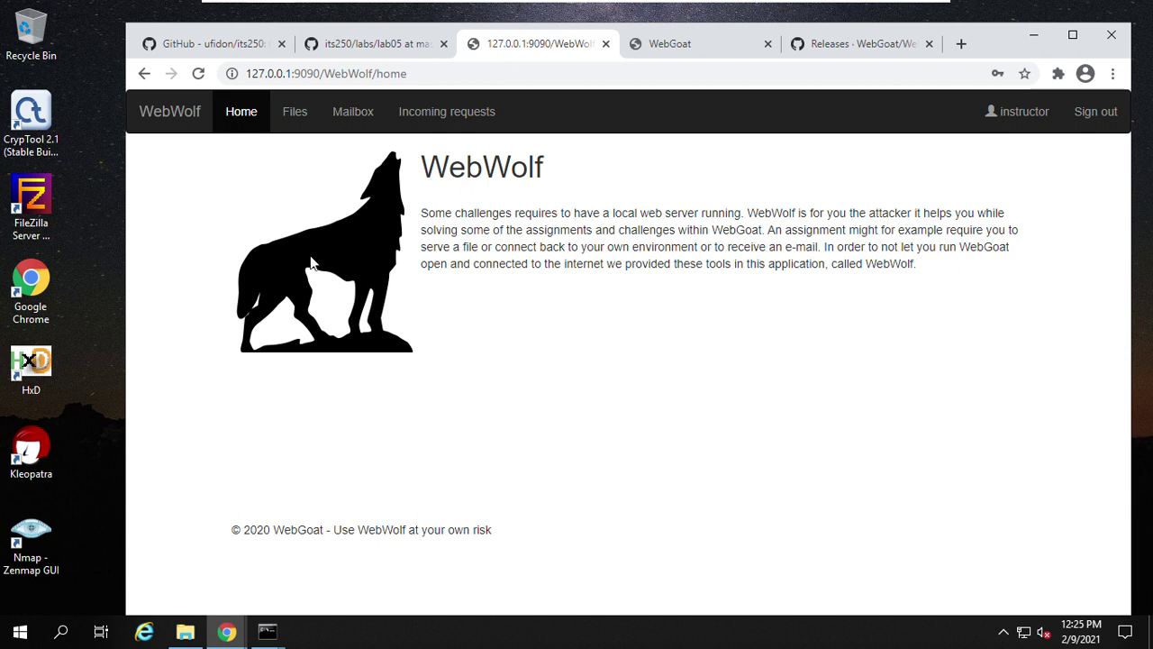
Browse WebWolf's Files, Mailbox and Incoming requests pages, then return to the lab05 tab
click(296, 117)
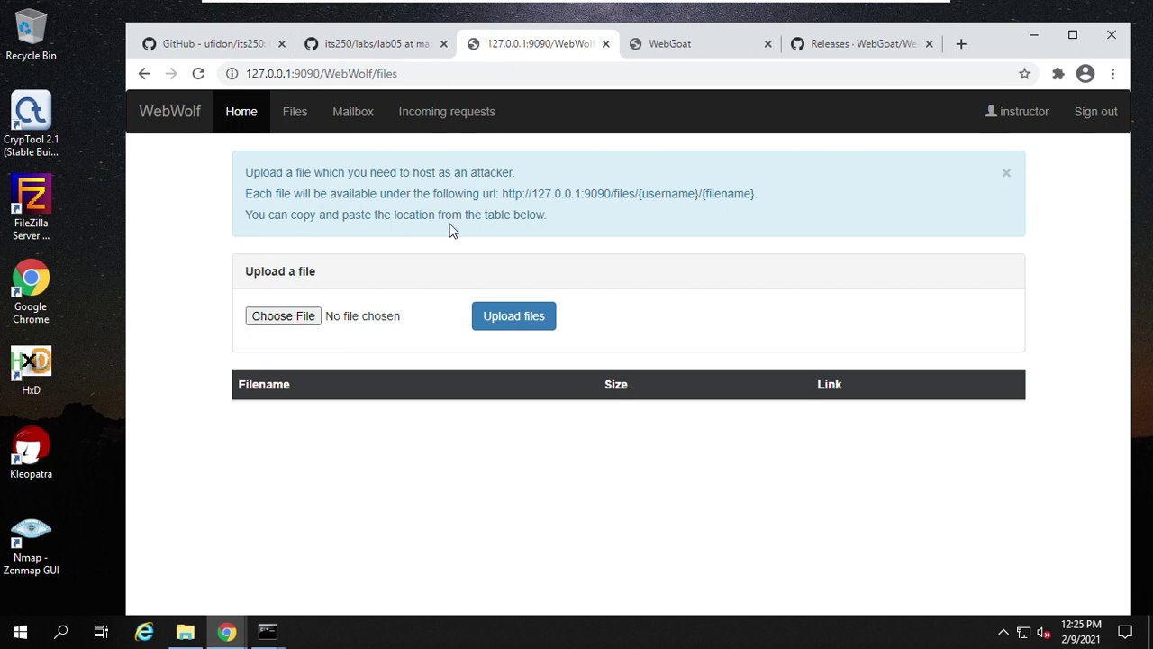
click(351, 114)
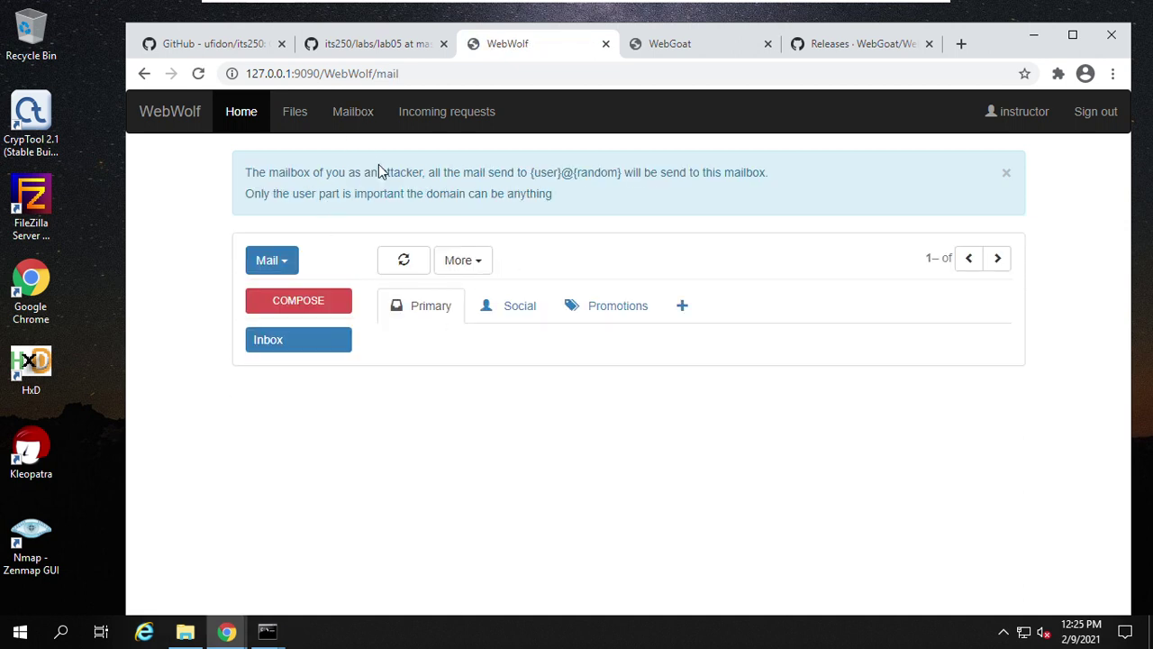
click(445, 117)
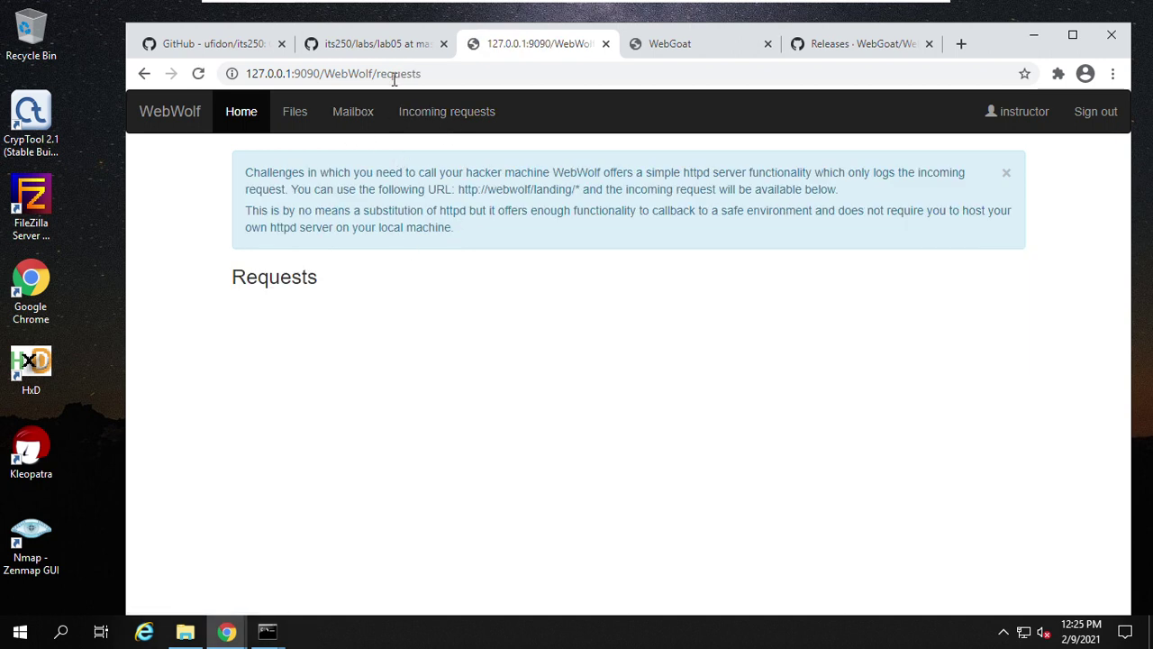
click(374, 47)
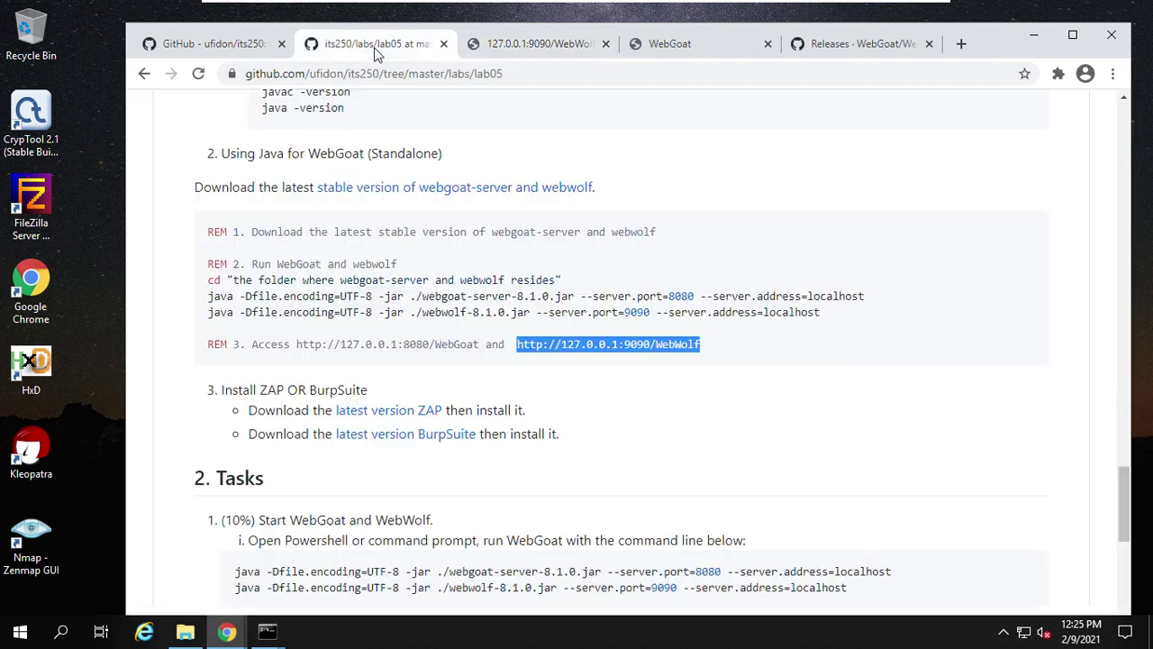
click(685, 43)
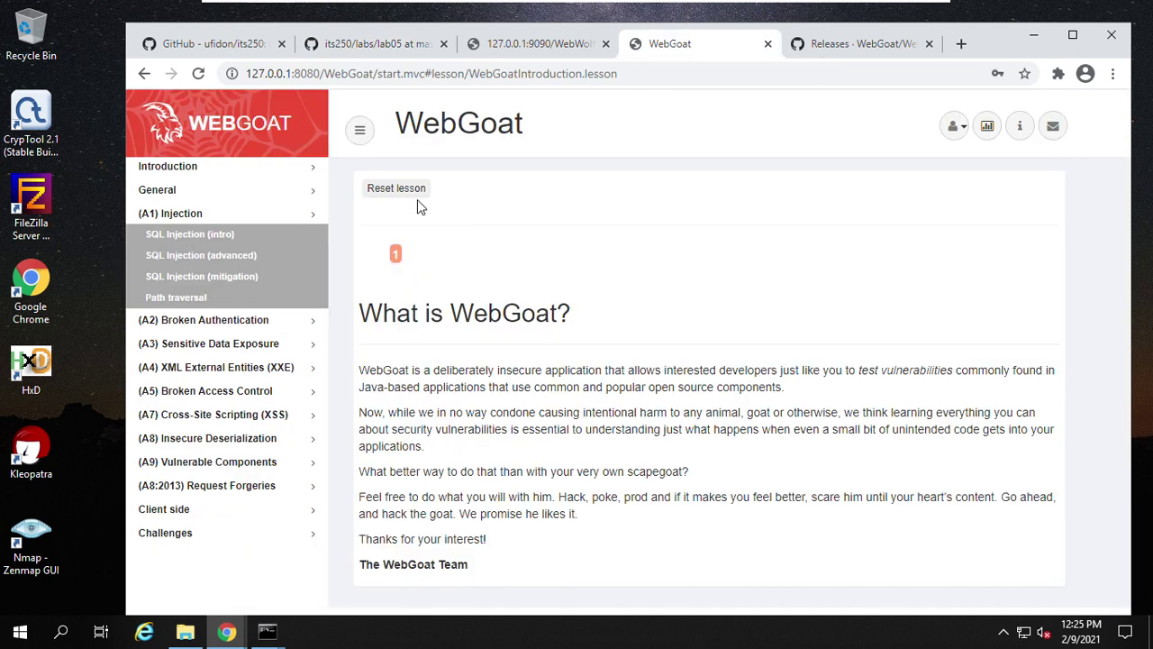
click(526, 45)
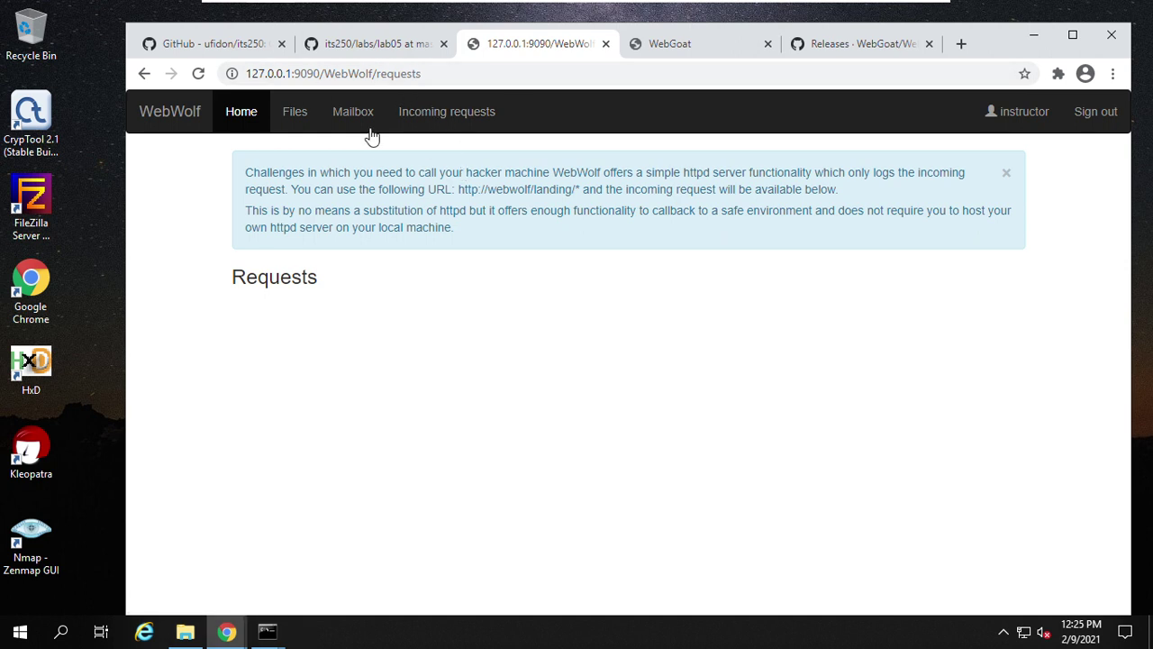
click(349, 49)
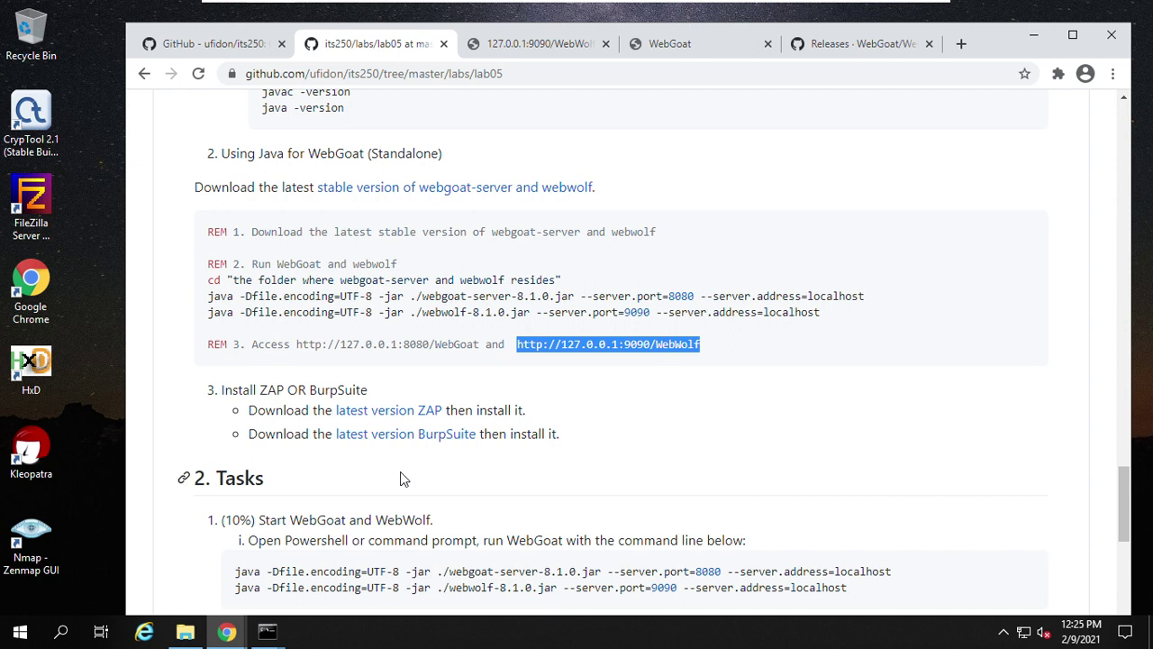
Open the ZAP and BurpSuite links from the instructions in new tabs
right_click(379, 418)
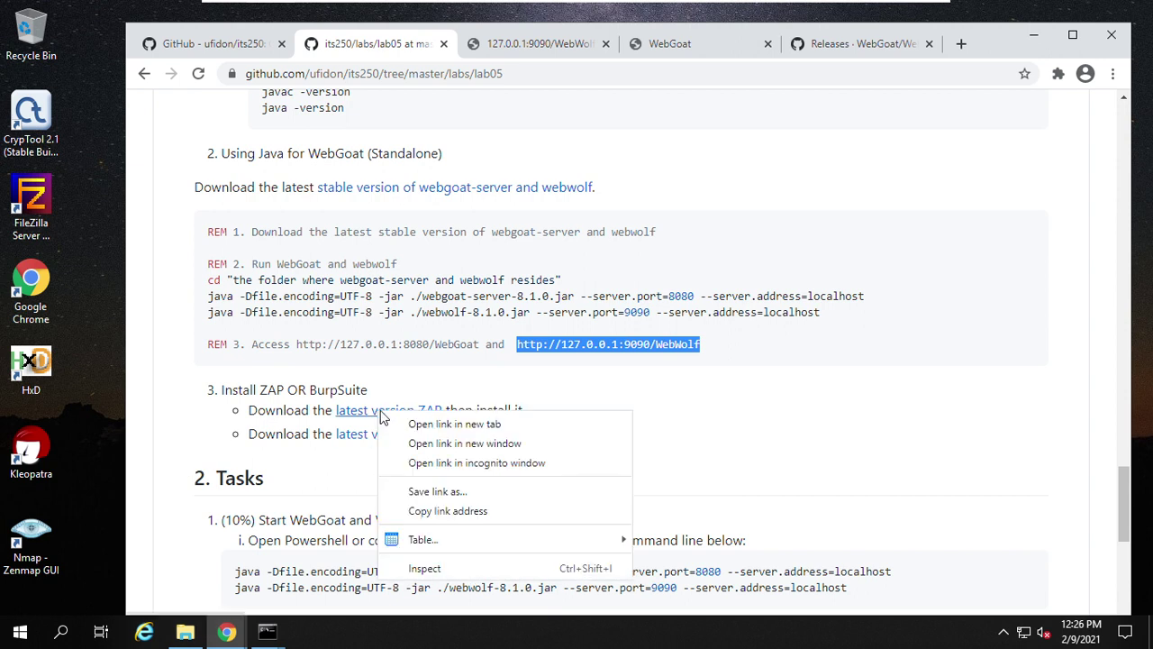
click(400, 428)
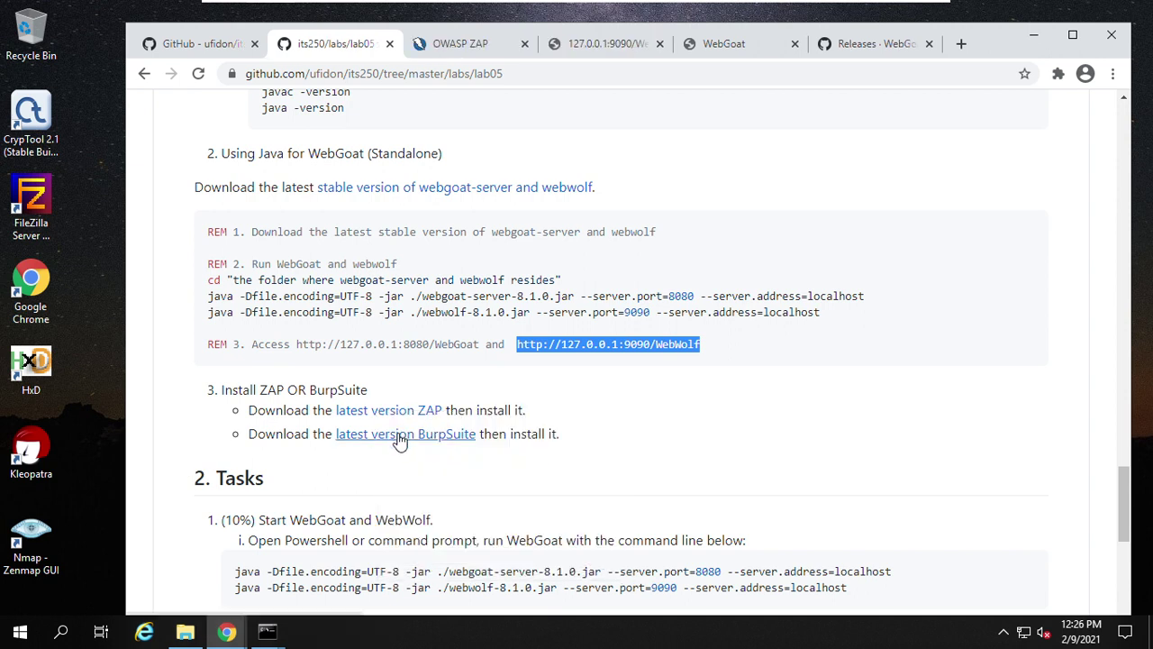
right_click(399, 435)
click(426, 449)
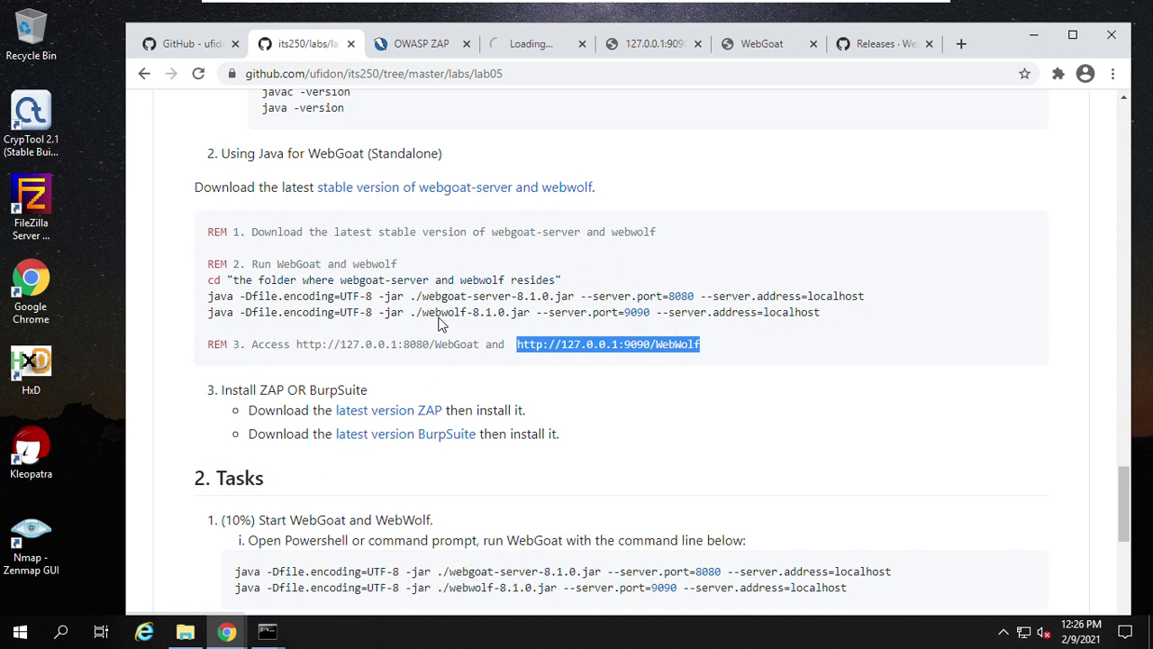
Save the ZAP 2.10.0 Windows (64) installer into the tools\web folder
click(413, 49)
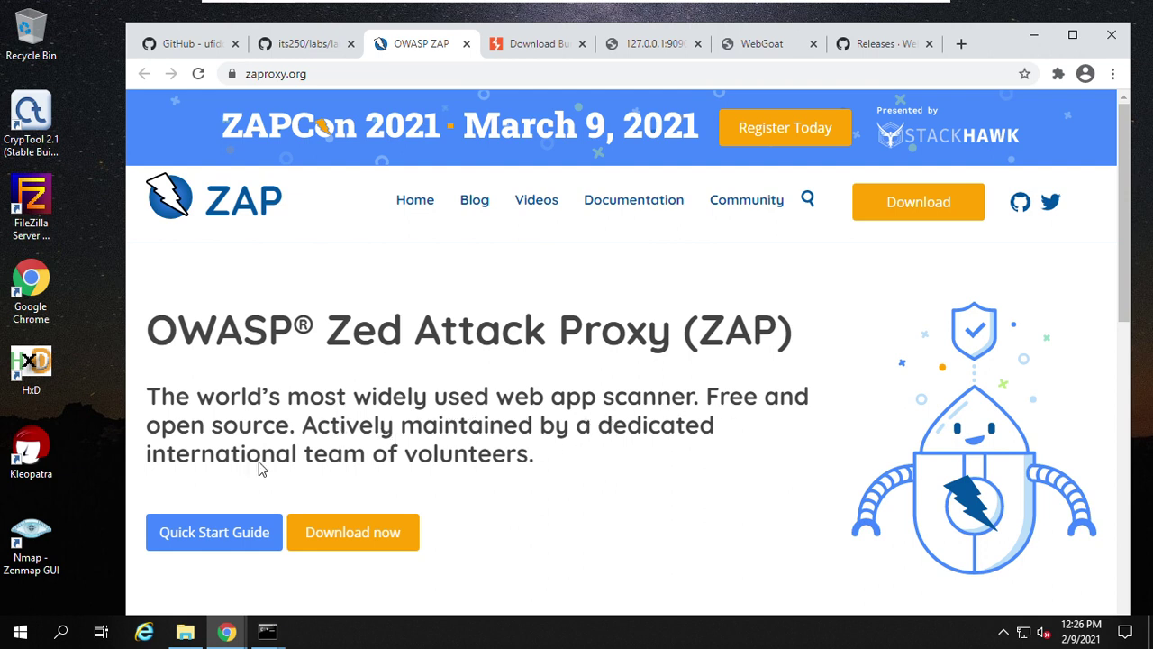
click(360, 535)
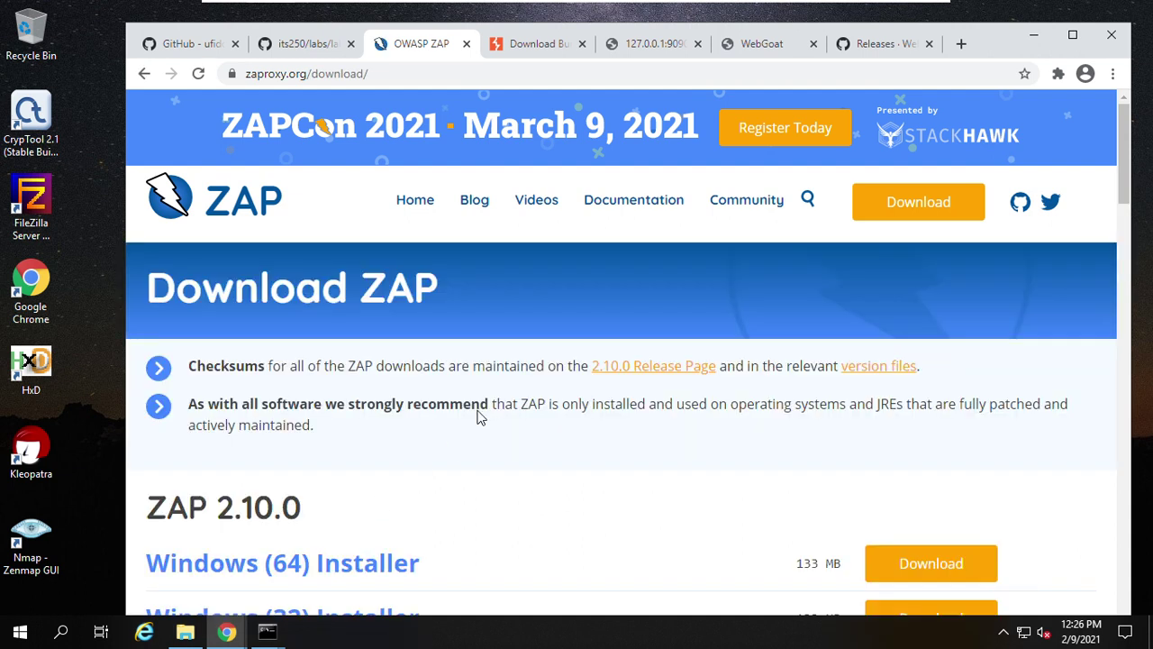
scroll(480, 416, down, 3)
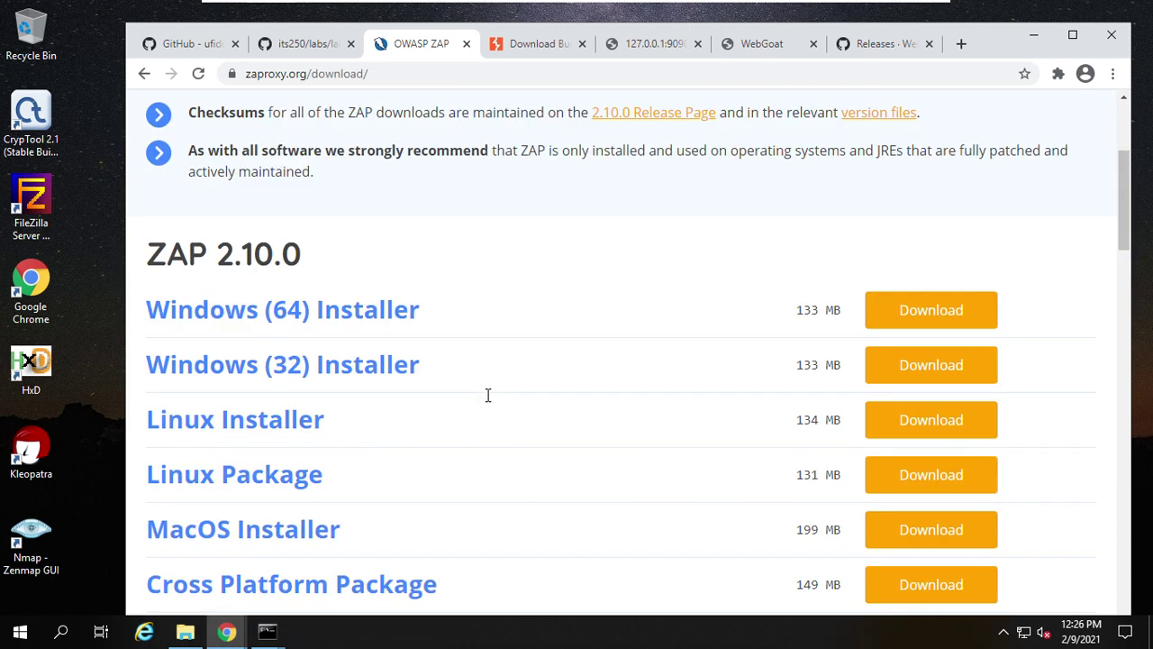
click(927, 312)
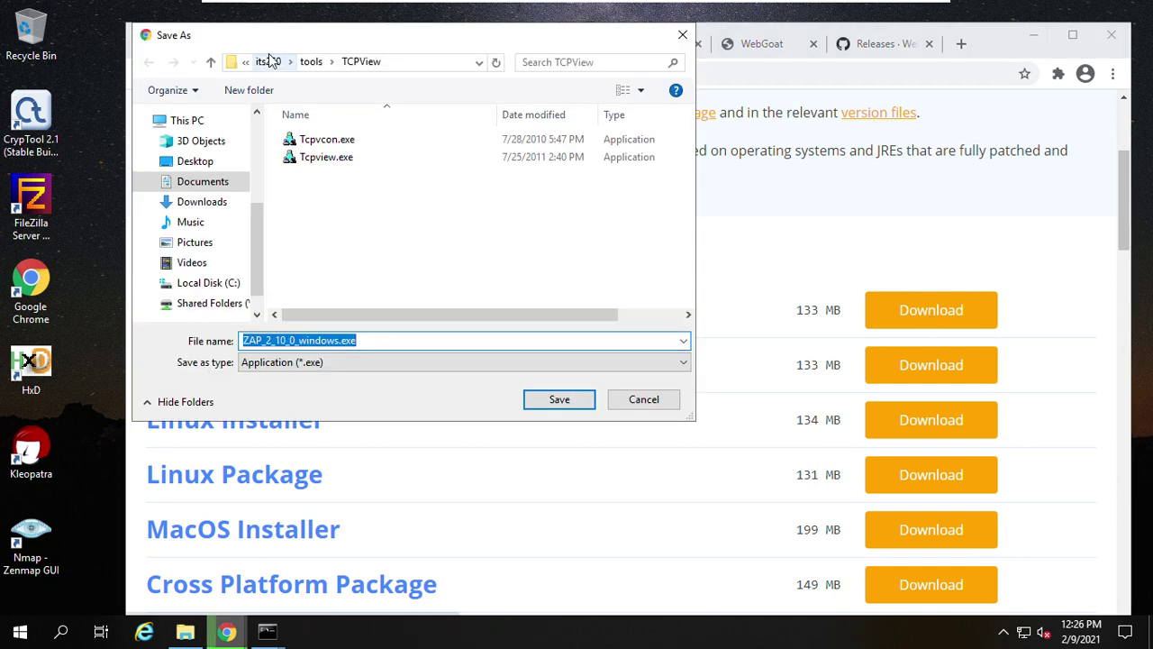
click(309, 63)
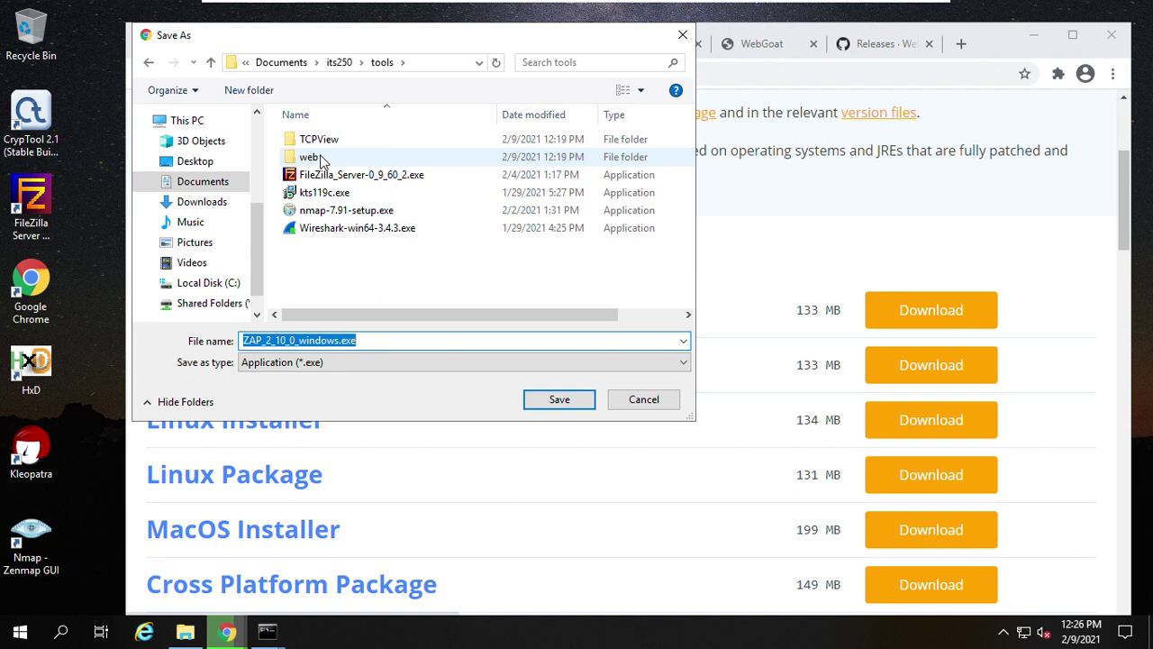
double_click(315, 157)
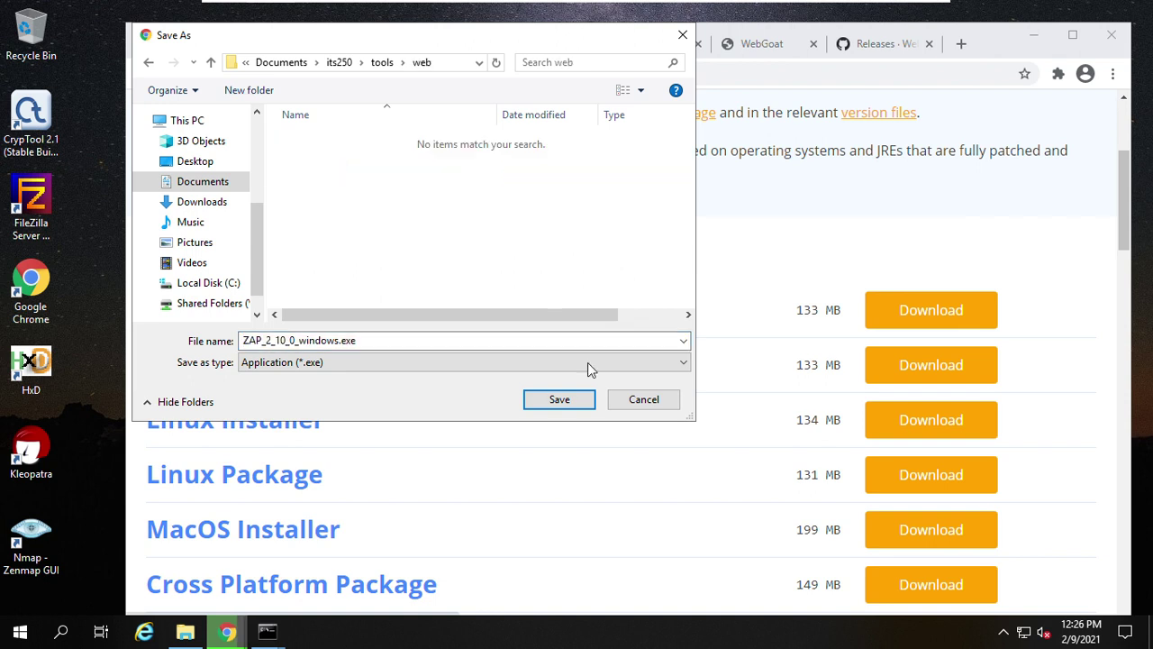
click(550, 403)
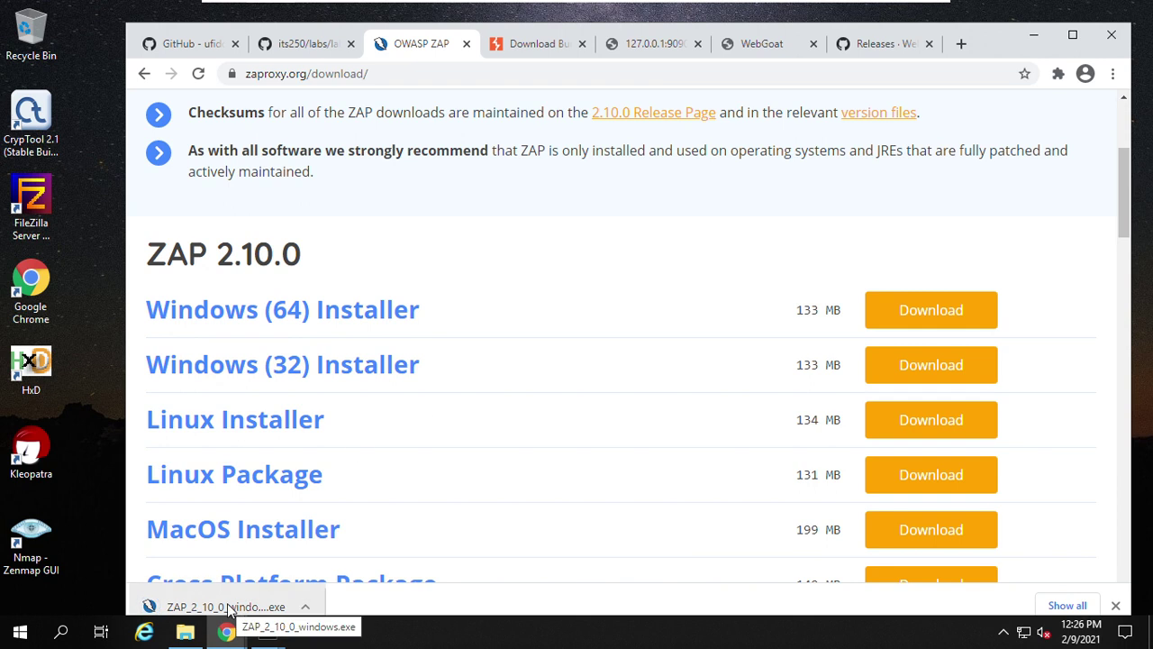
click(304, 46)
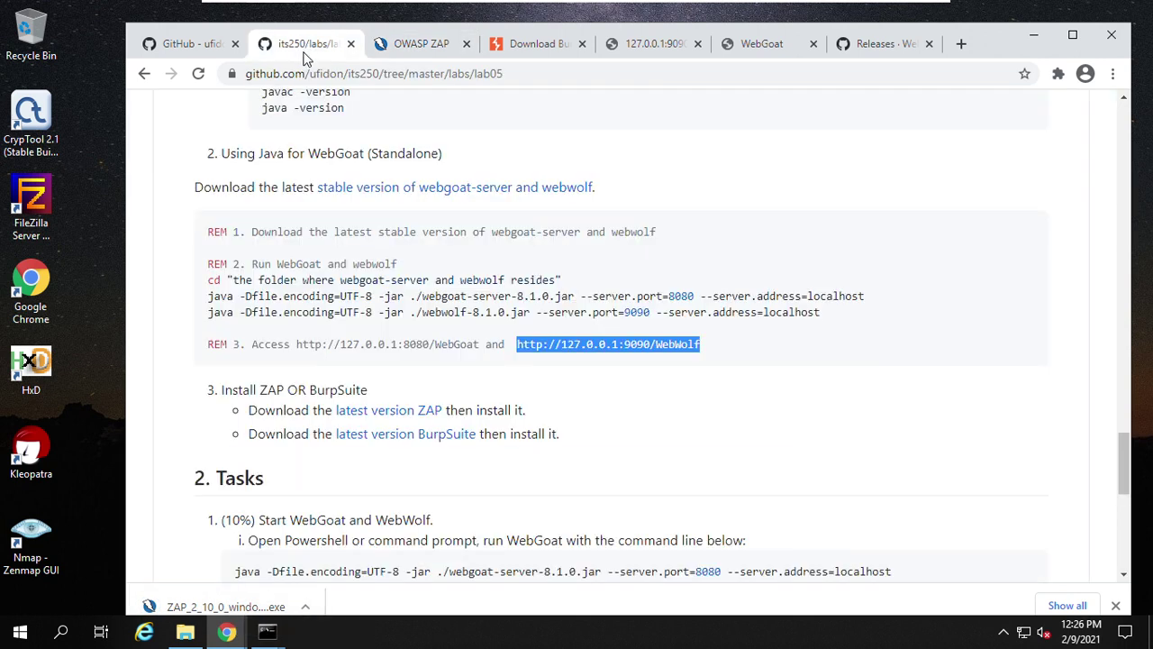
Save the latest Burp Suite Community Windows (64-bit) installer into the web folder
right_click(415, 438)
click(448, 445)
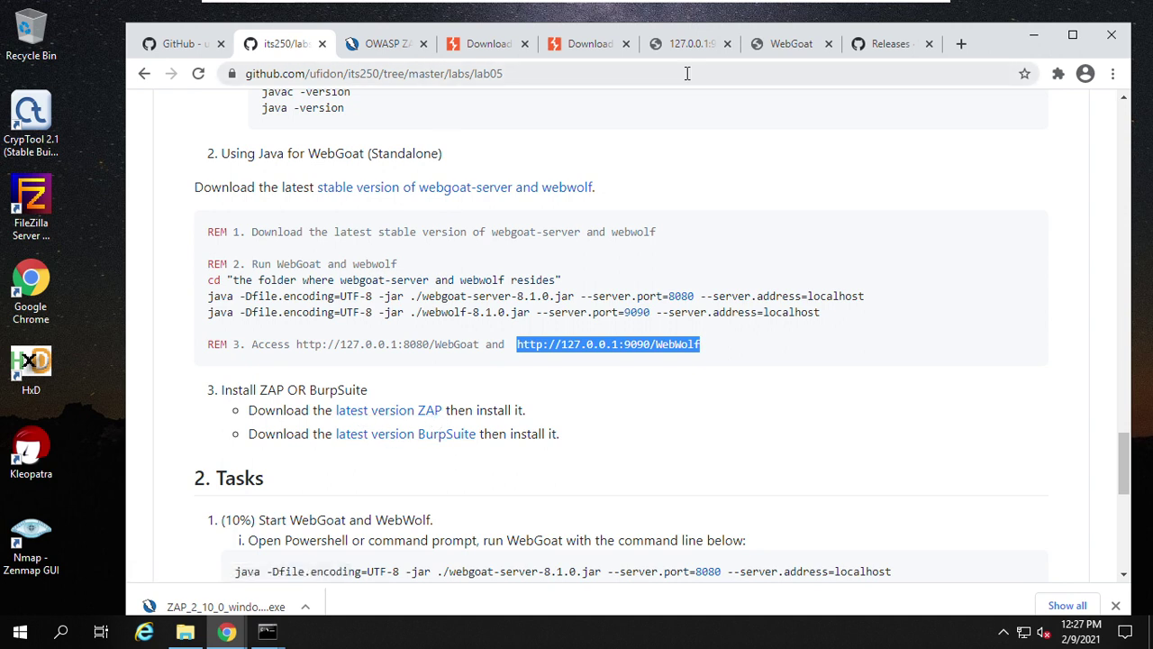
click(487, 45)
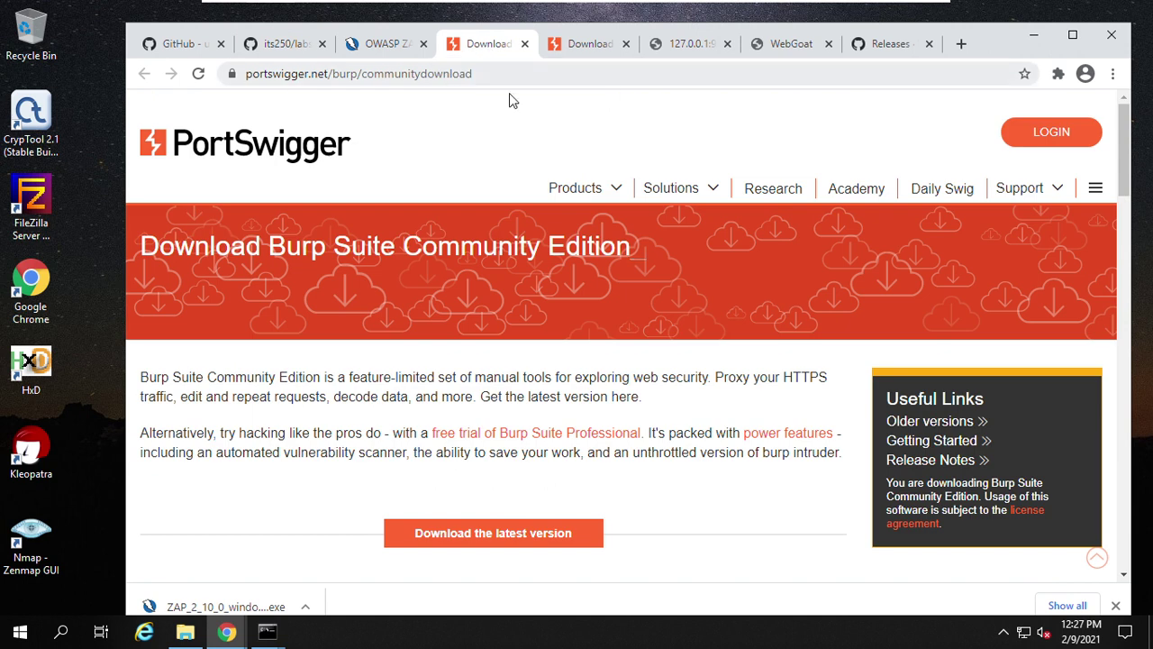
scroll(578, 280, down, 1)
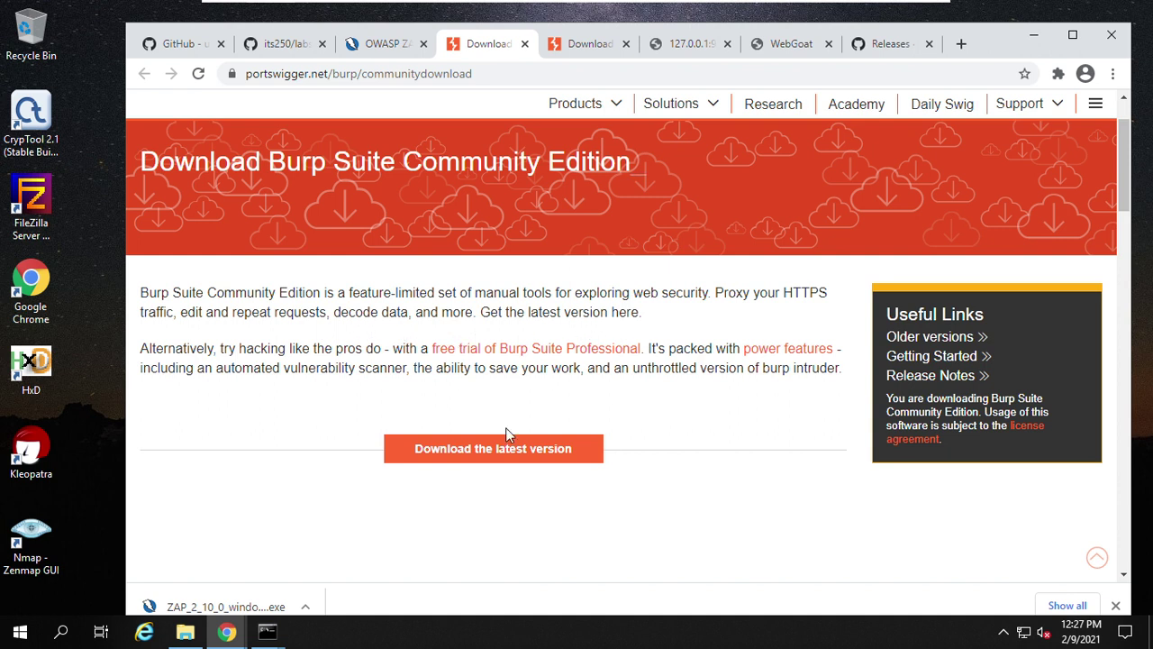
click(502, 458)
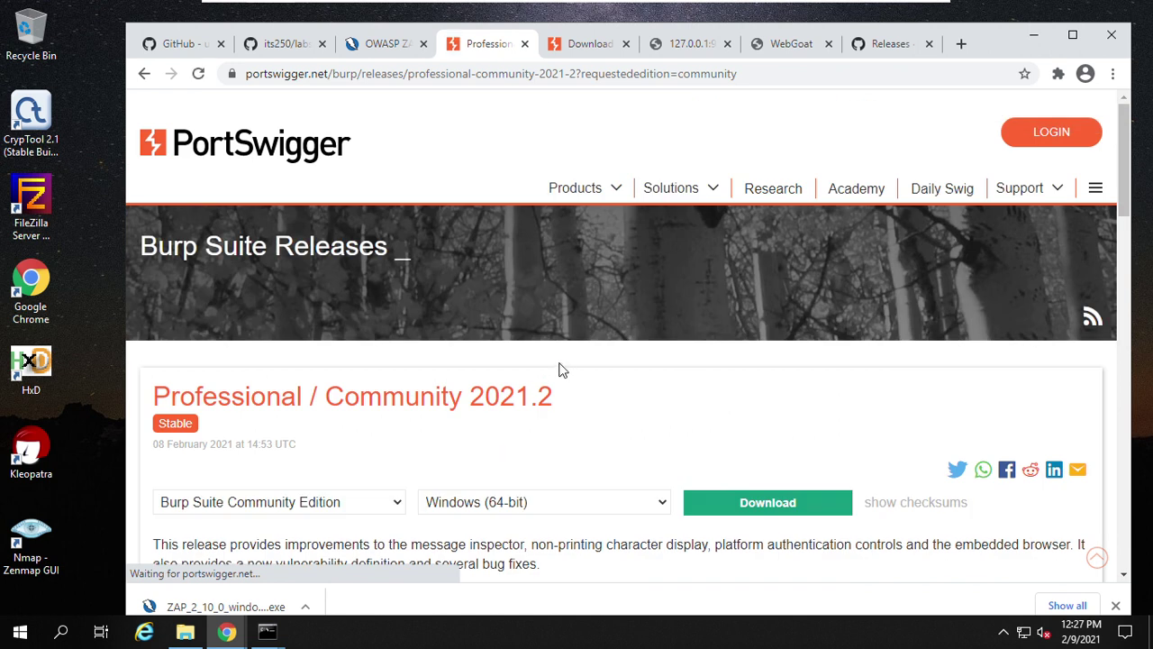
scroll(602, 317, down, 2)
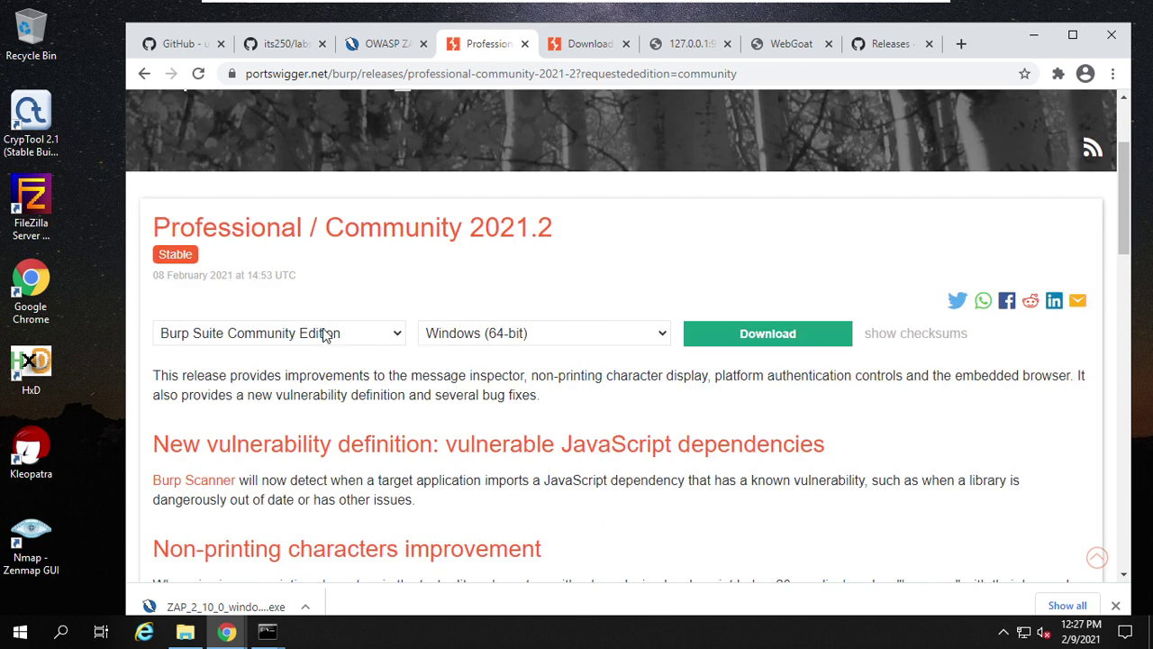
click(766, 340)
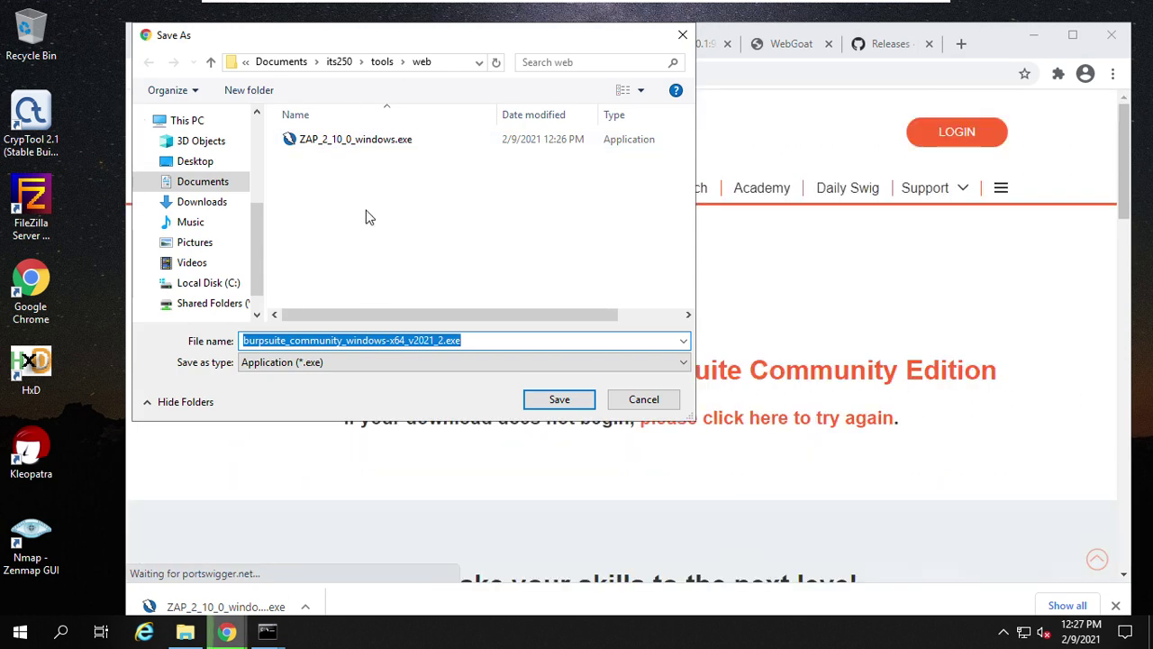
click(349, 218)
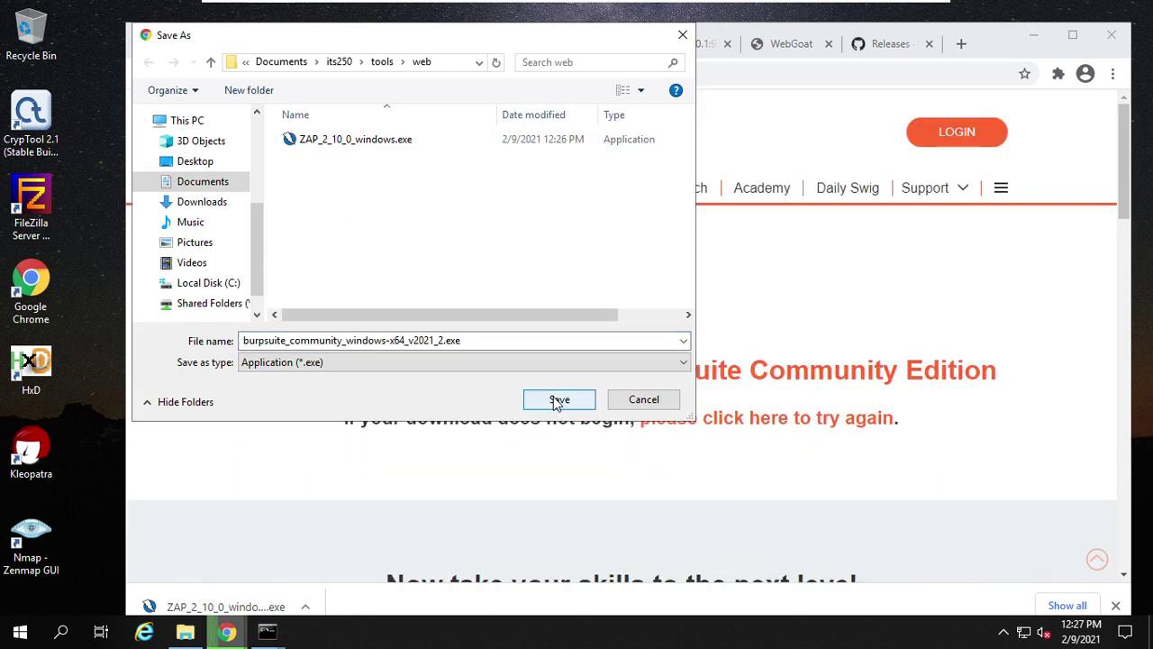
click(542, 402)
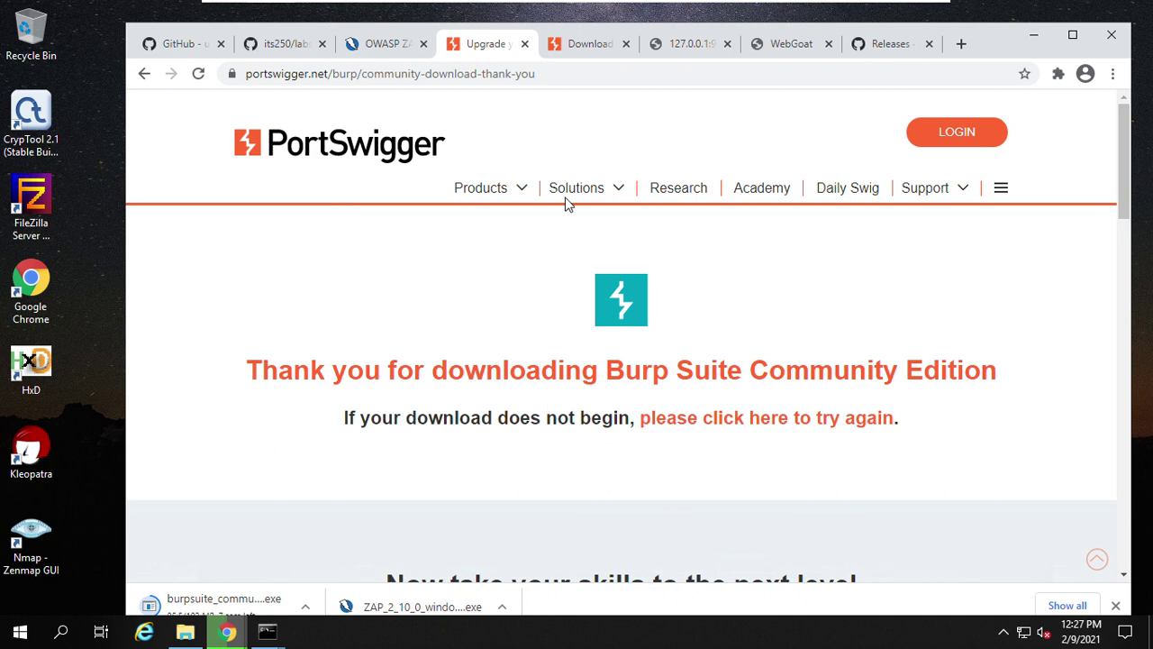
Close the two Burp Suite pages and the ZAP download tab
click(524, 45)
click(524, 44)
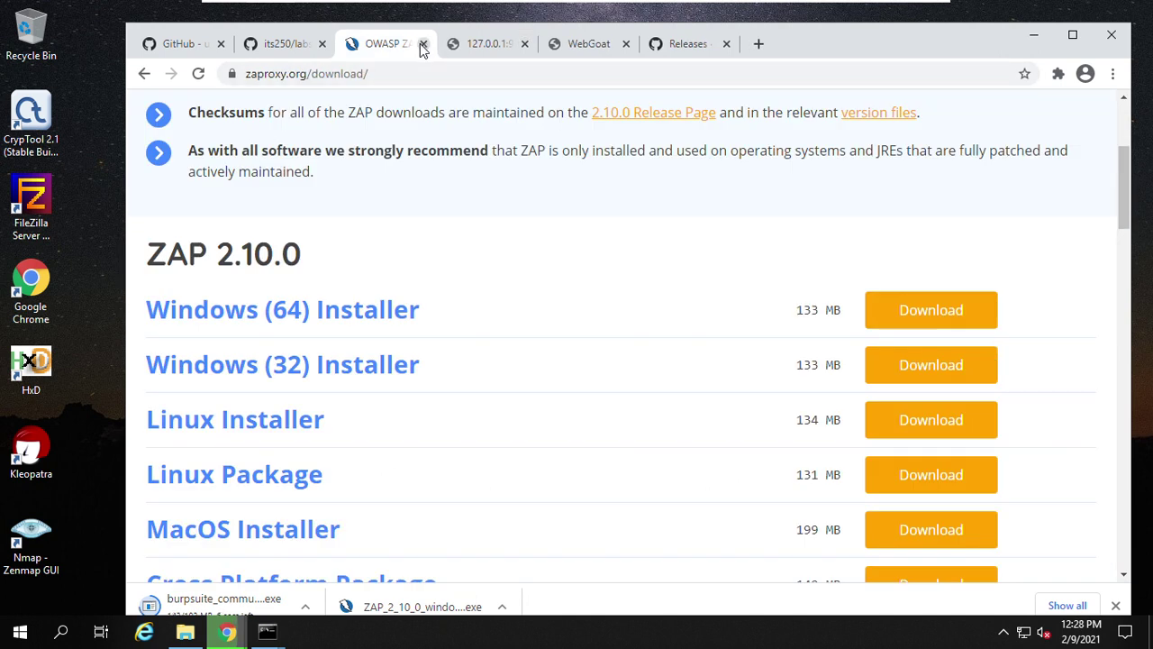
click(422, 44)
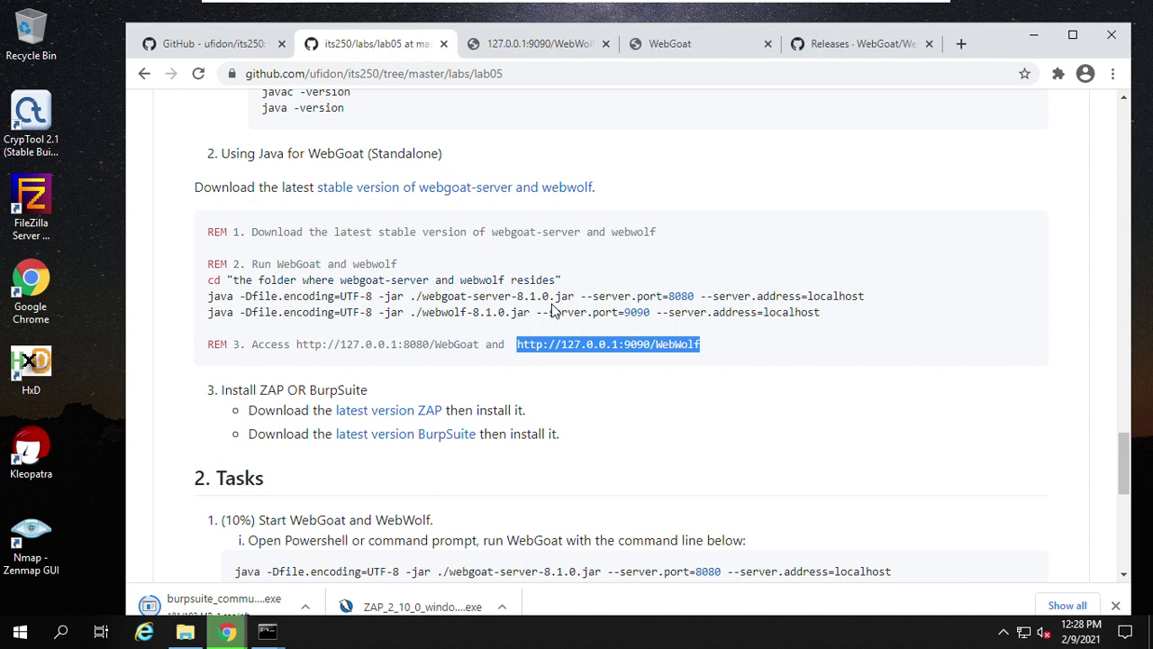
Launch ZAP_2_10_0_windows.exe from the web folder in File Explorer
click(431, 378)
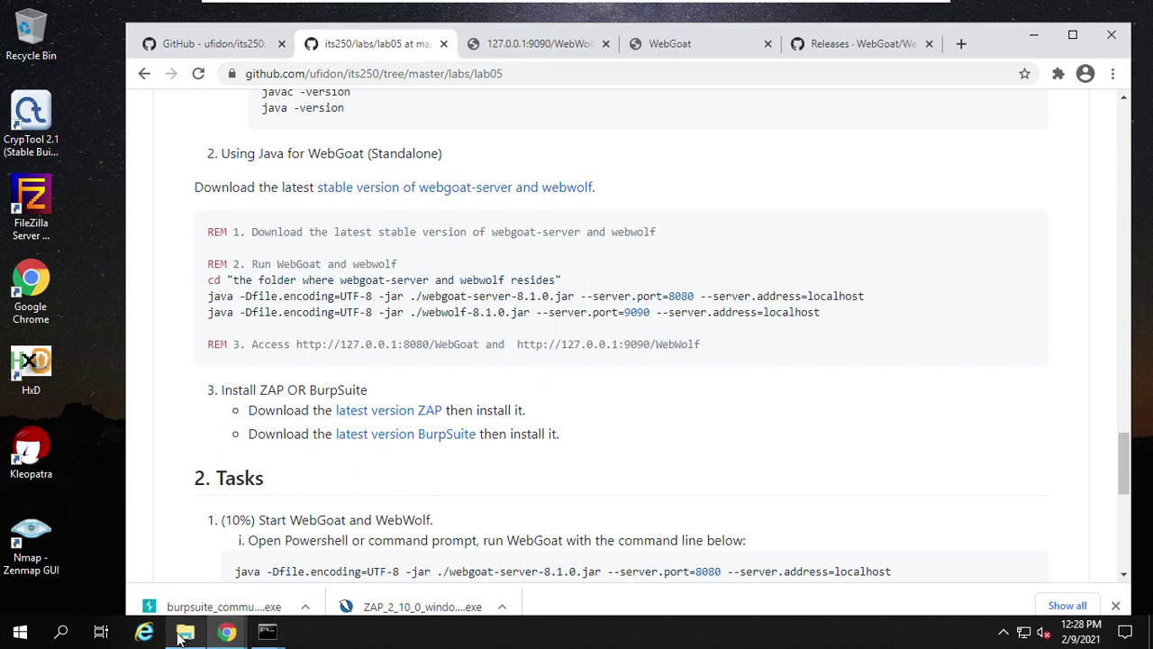
mouse_move(184, 633)
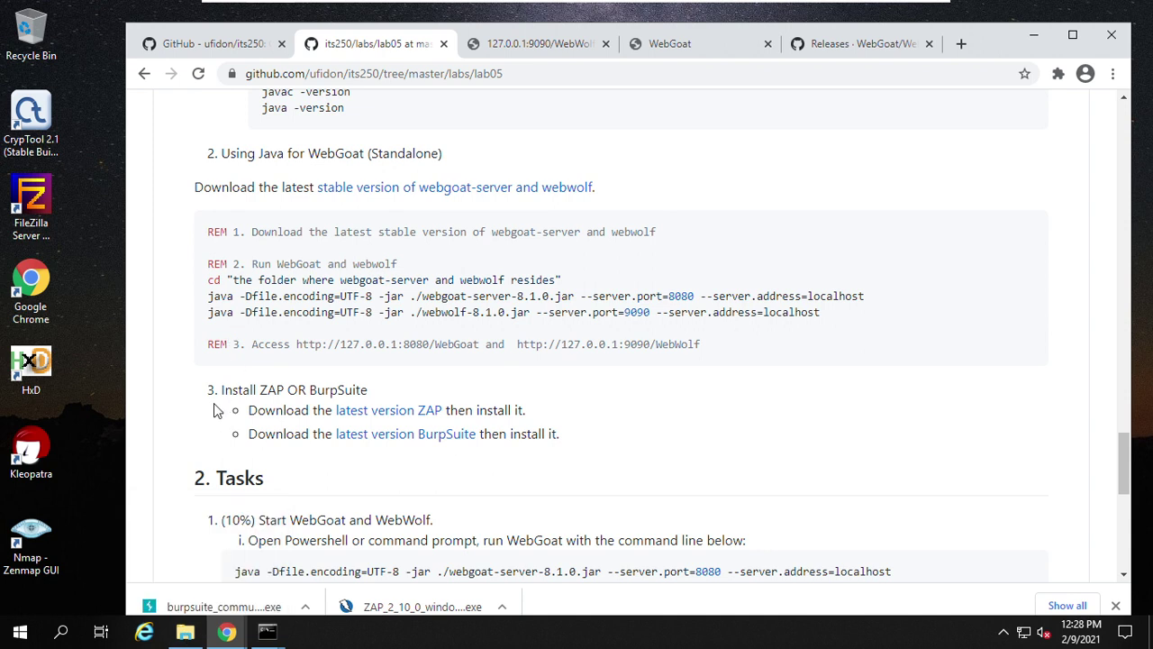
click(185, 634)
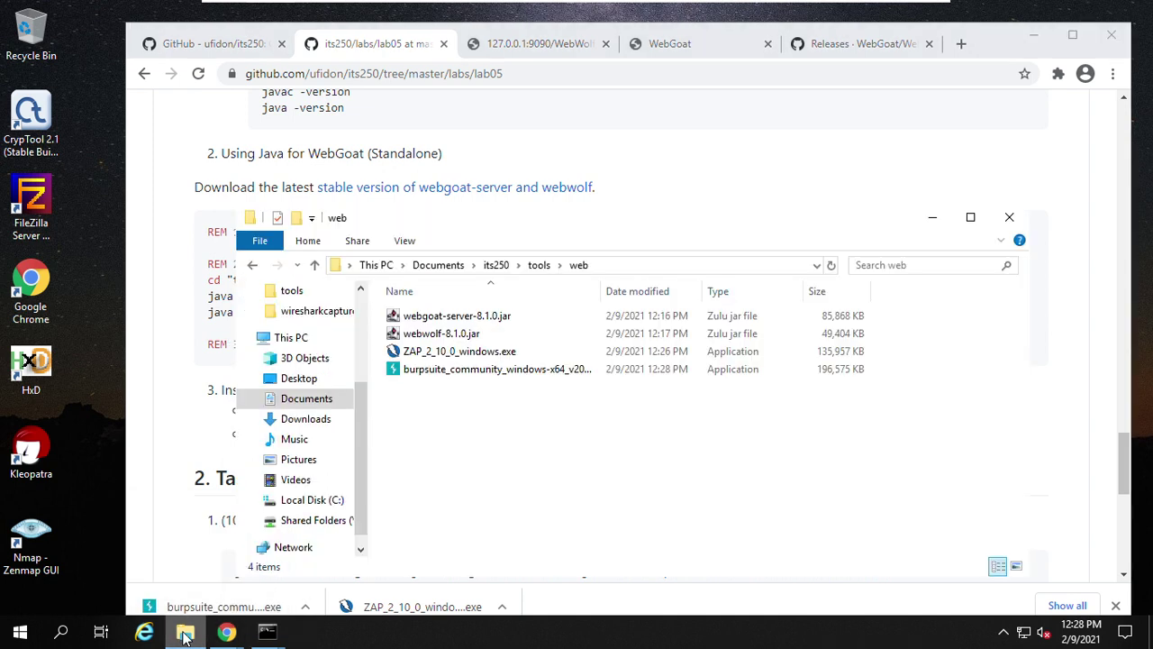
double_click(441, 356)
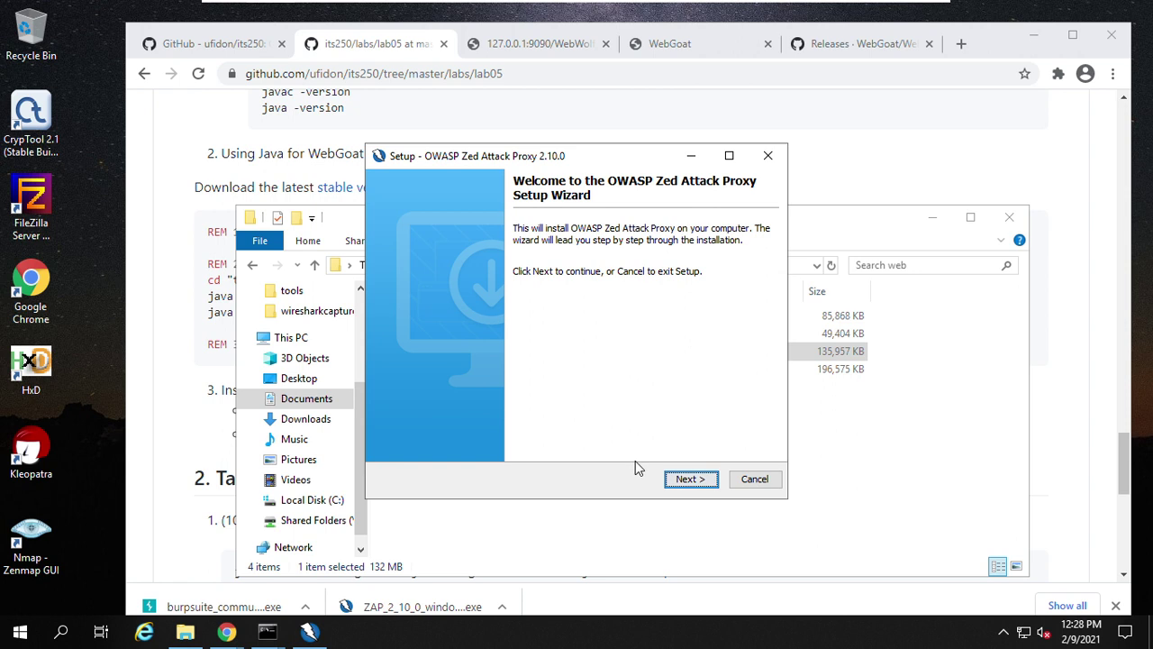
Accept the ZAP license, keep the standard installation, install and finish setup
click(690, 478)
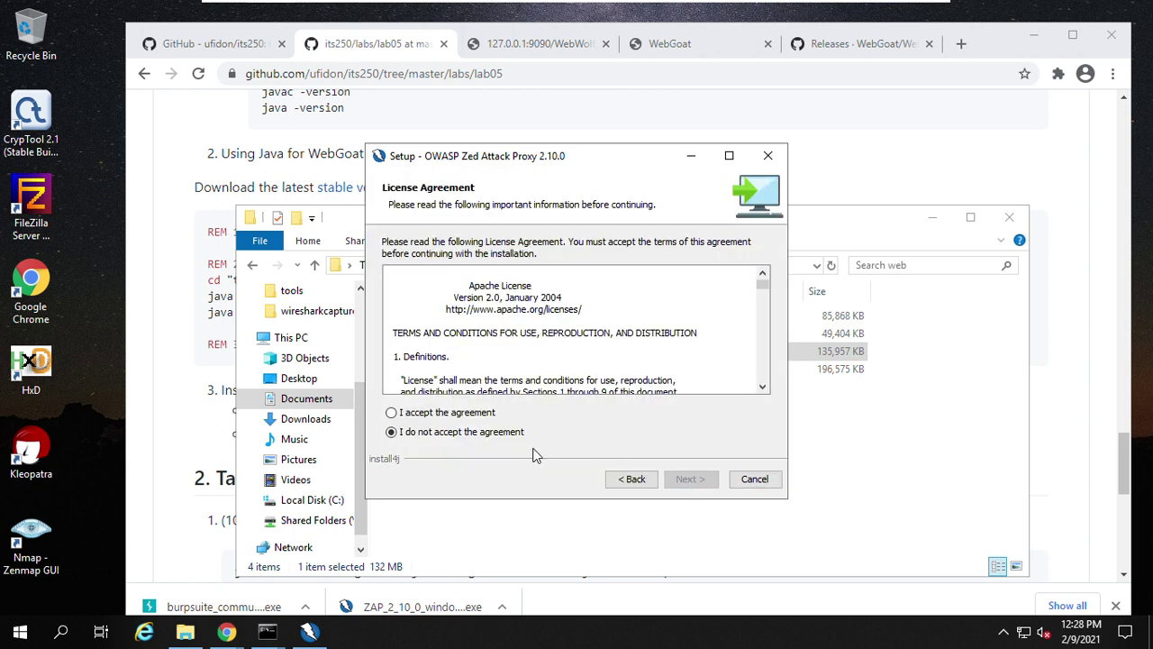
click(411, 415)
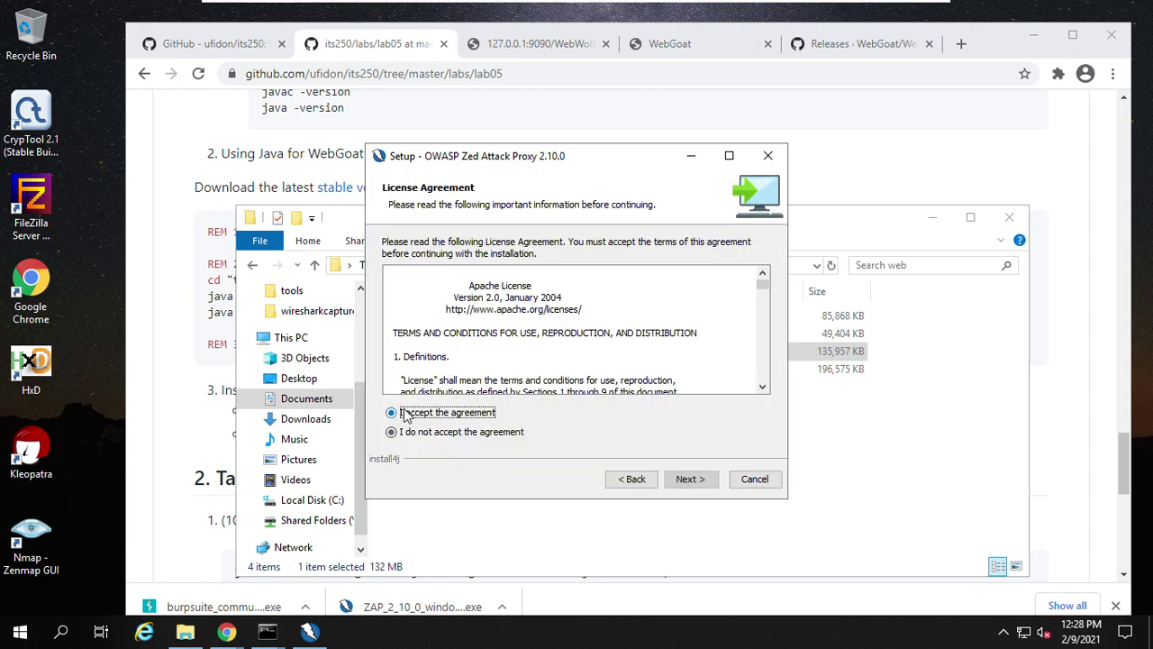
click(676, 483)
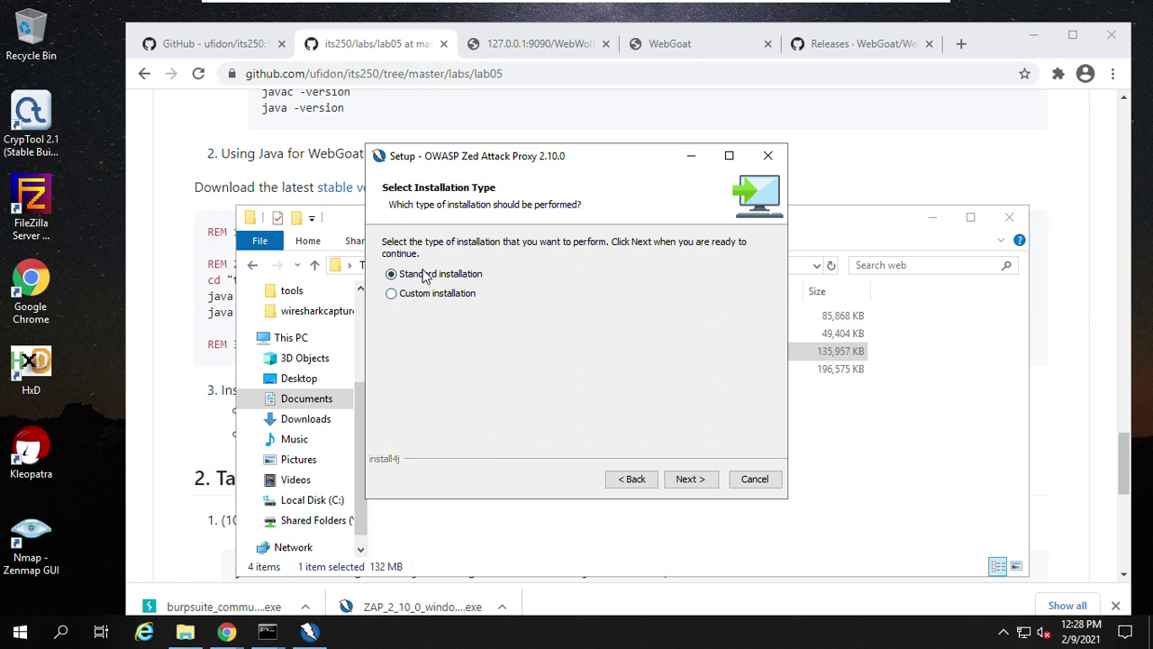
click(690, 483)
click(691, 481)
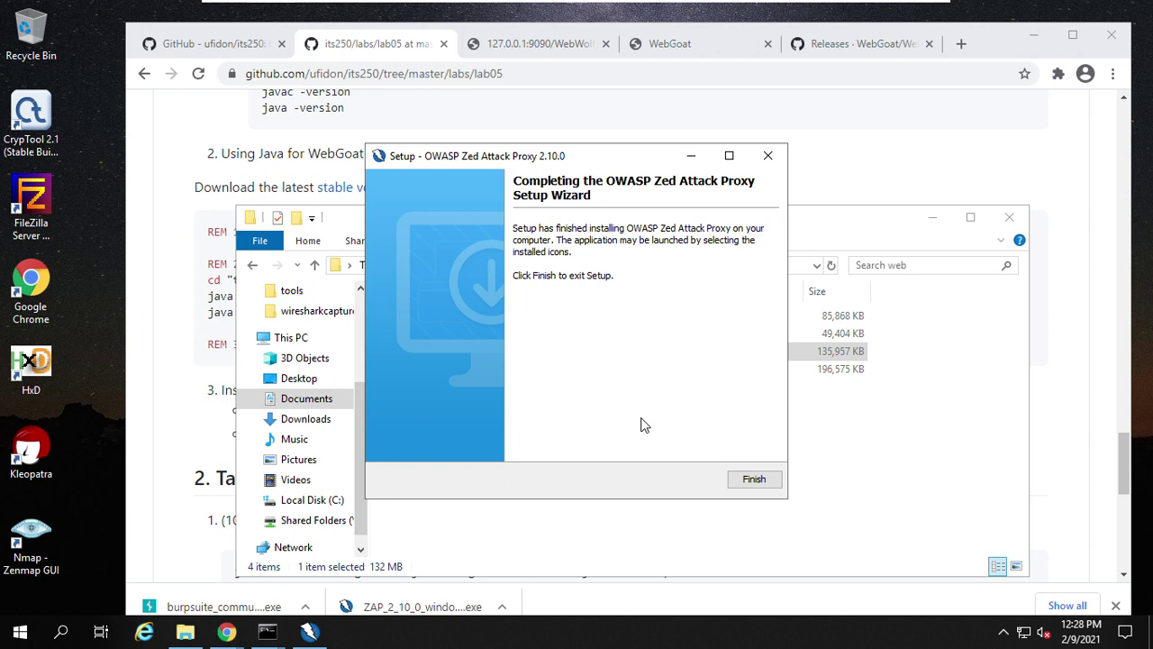
click(745, 483)
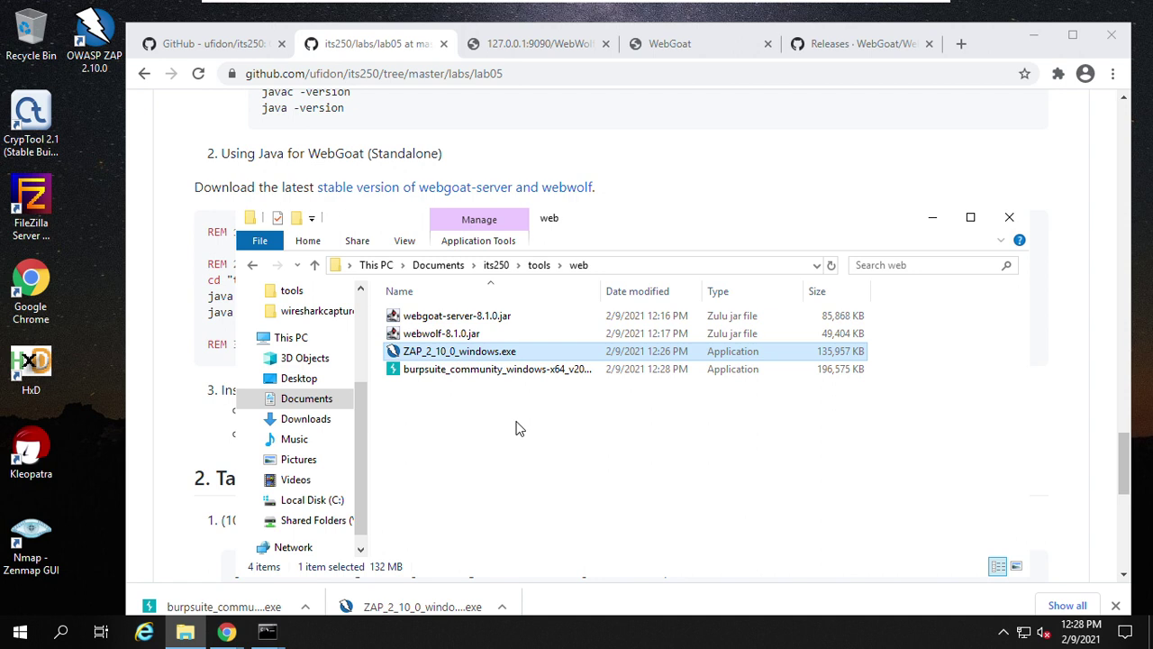
Run the burpsuite_community installer, keeping the default folder, .burp file association and Start Menu folder
double_click(475, 374)
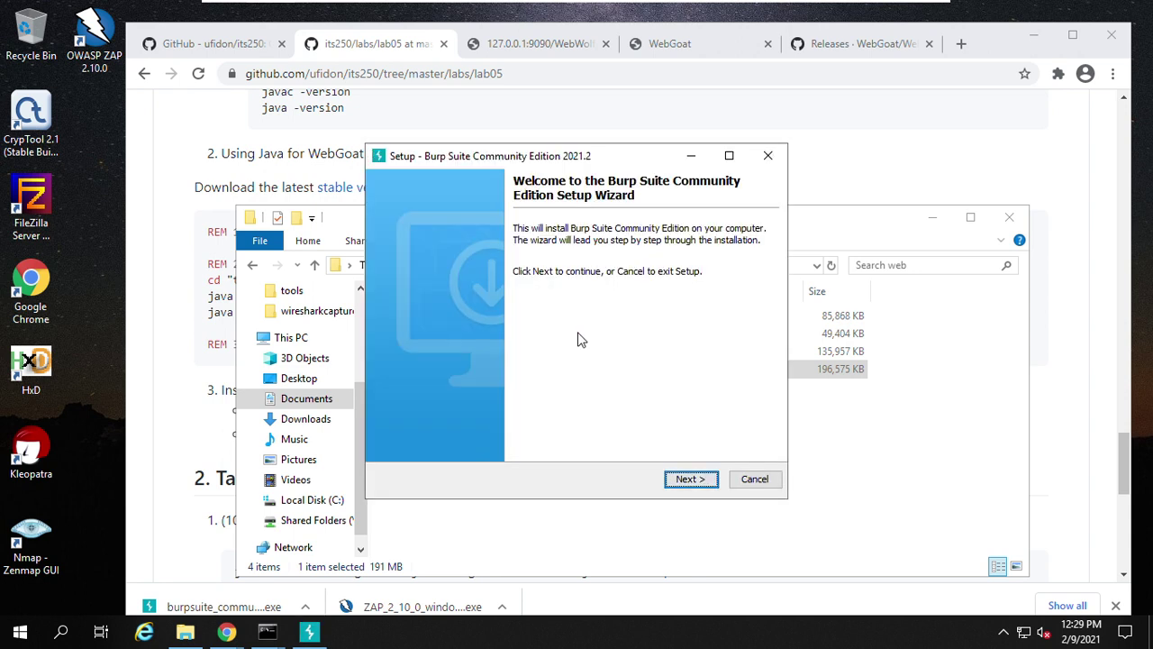
click(688, 480)
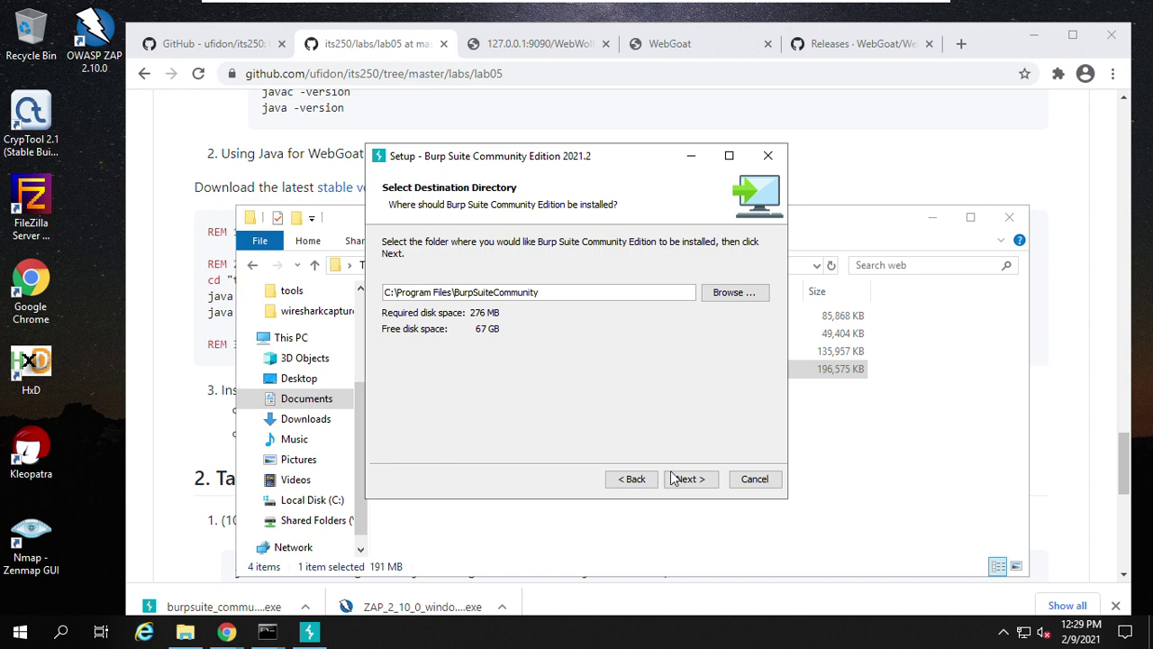
click(689, 480)
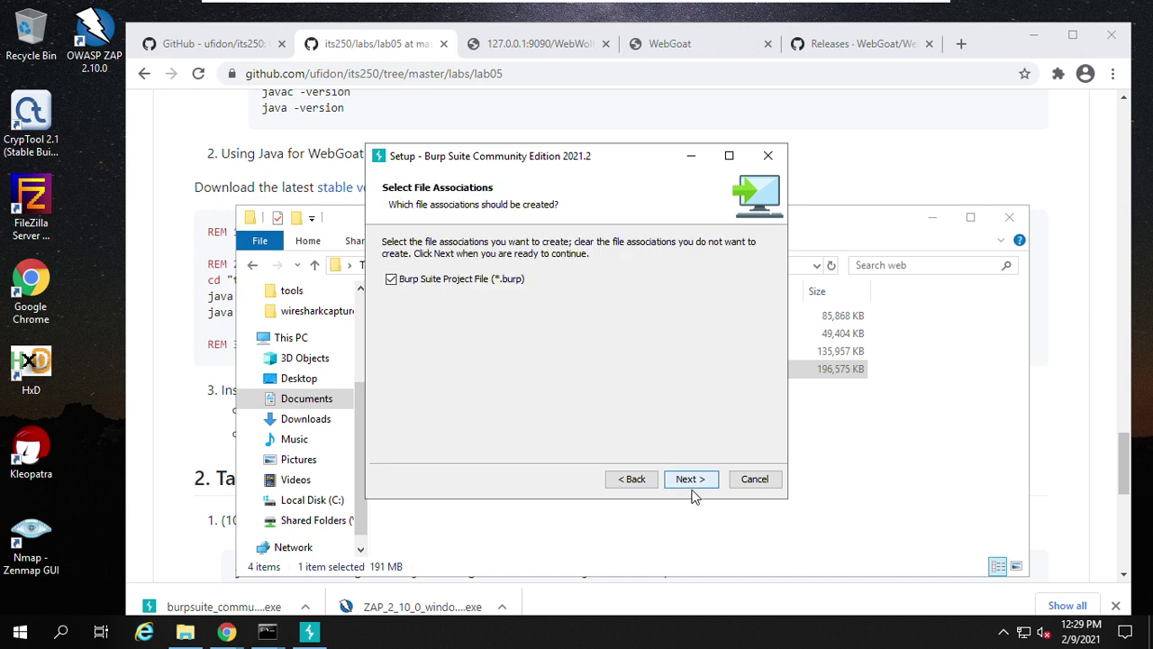
click(691, 485)
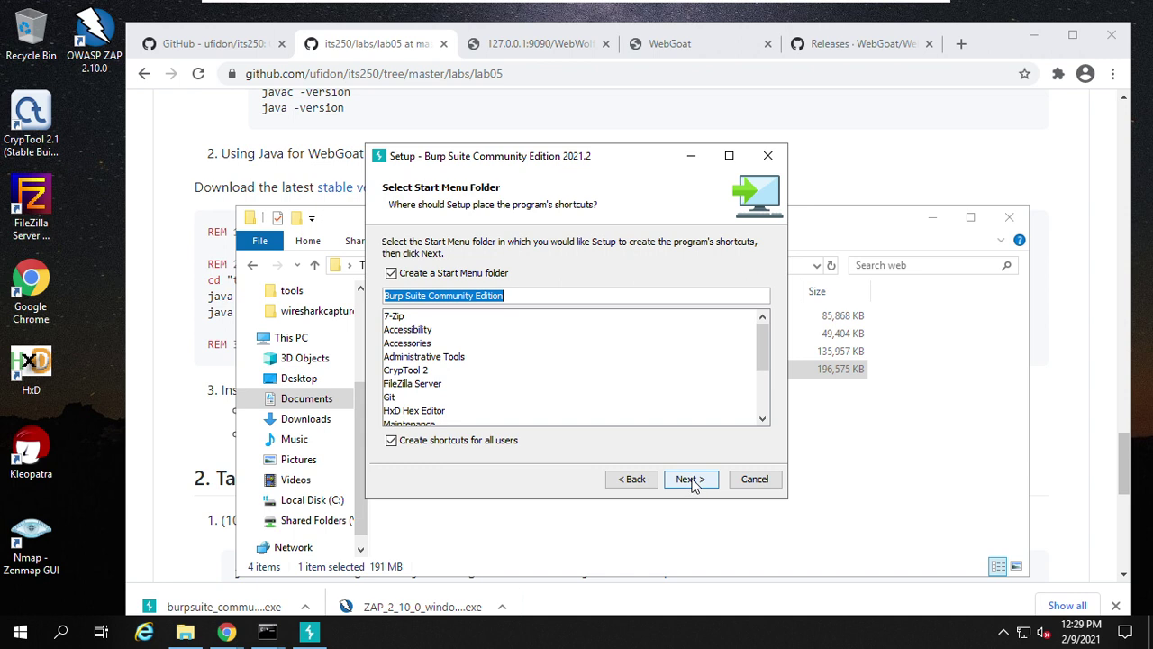
click(691, 481)
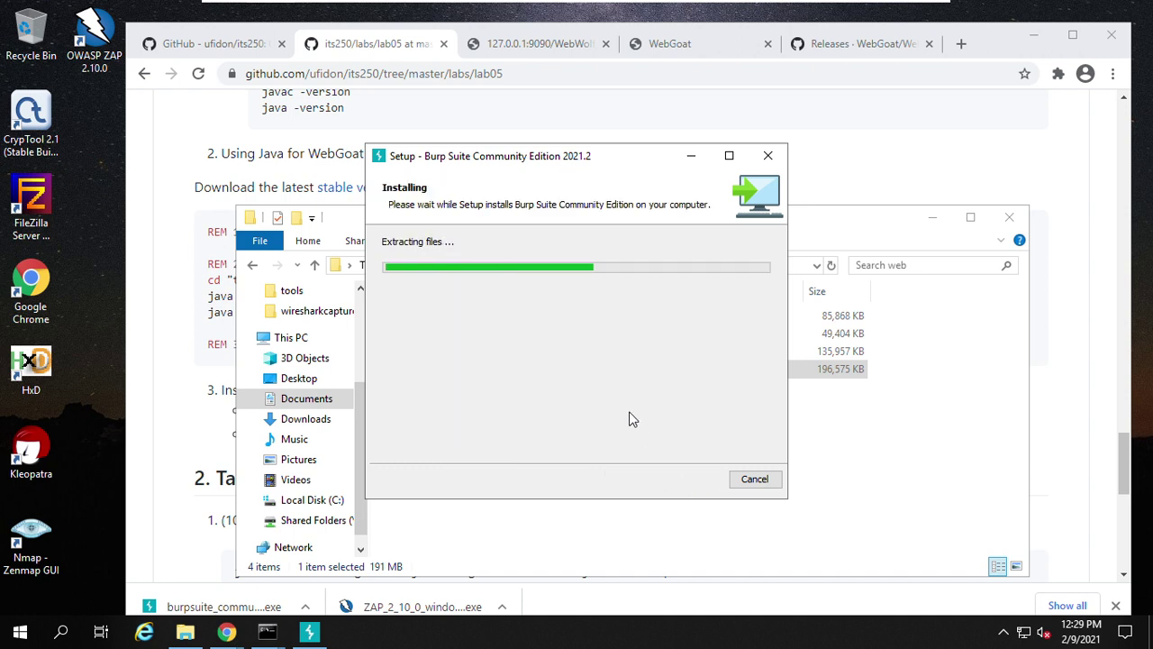
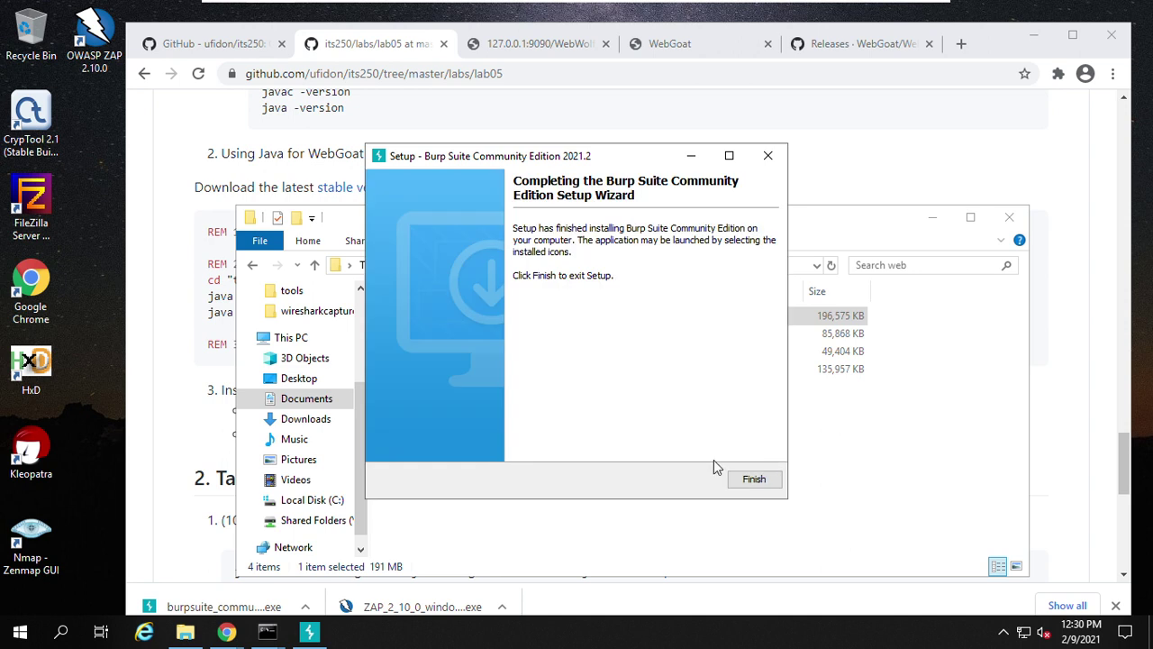
Finish the Burp Suite Community setup, close the downloads folder, and minimize the Windows VM
click(753, 480)
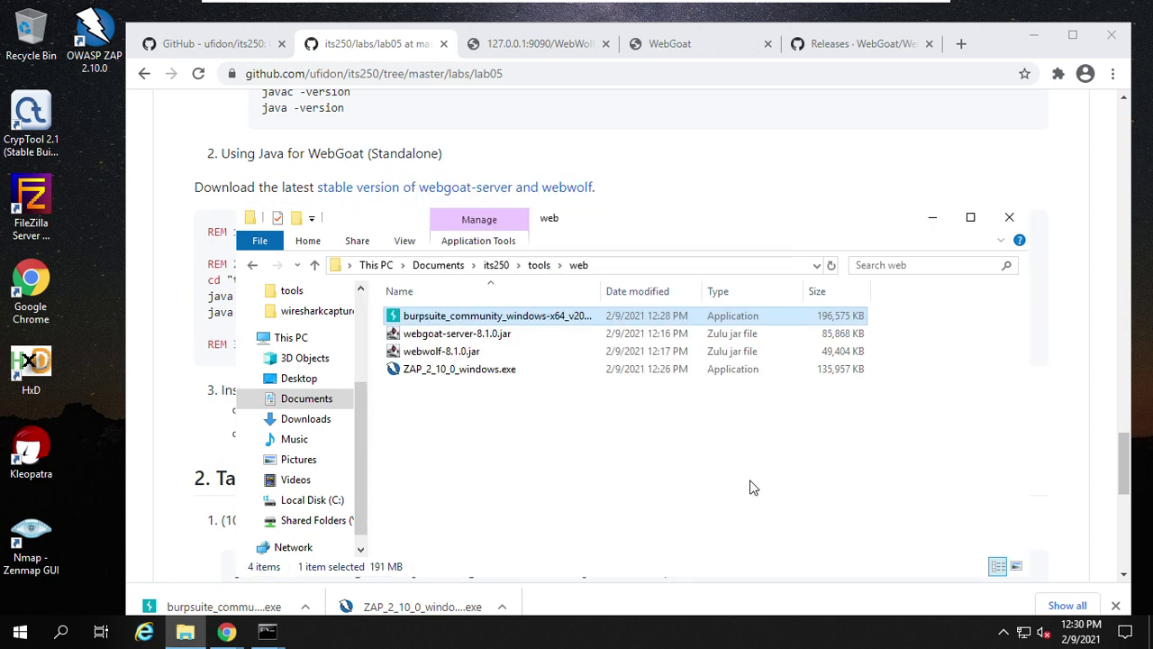
click(1010, 219)
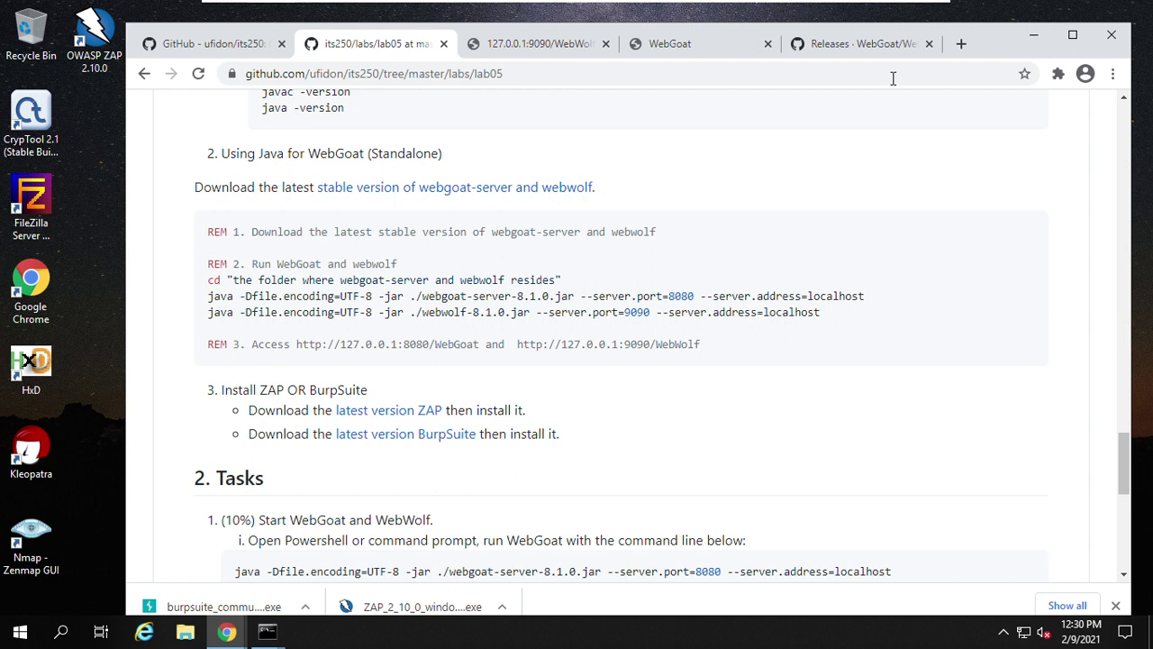
click(893, 9)
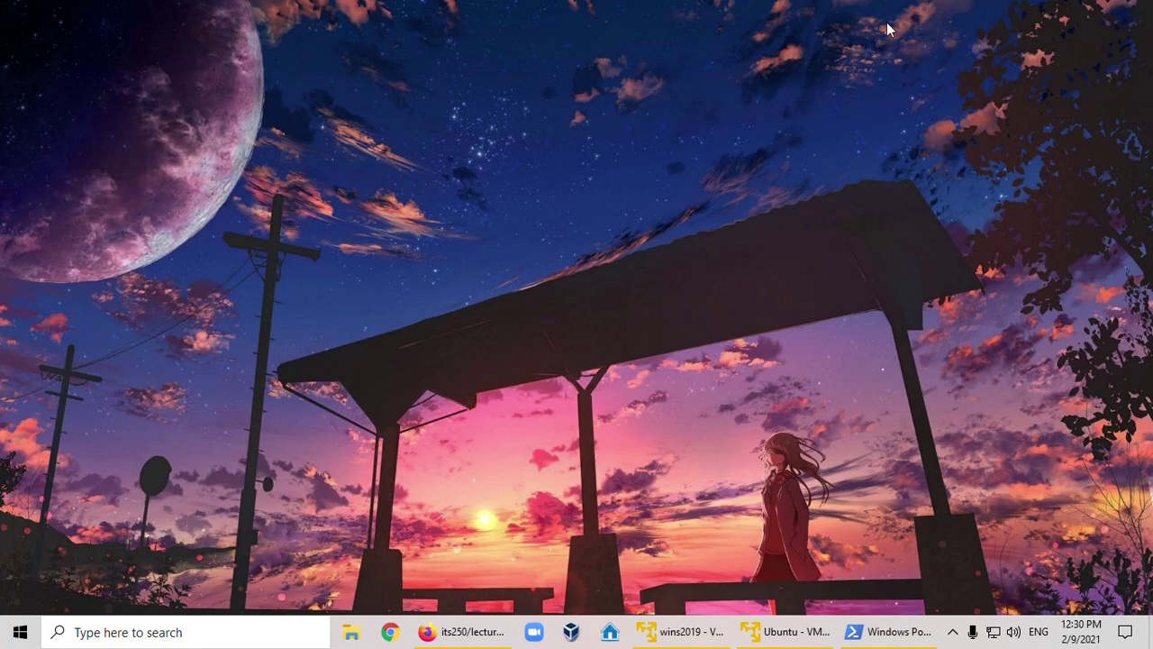
Bring up the Ubuntu VM and unlock its session with the account password
click(802, 633)
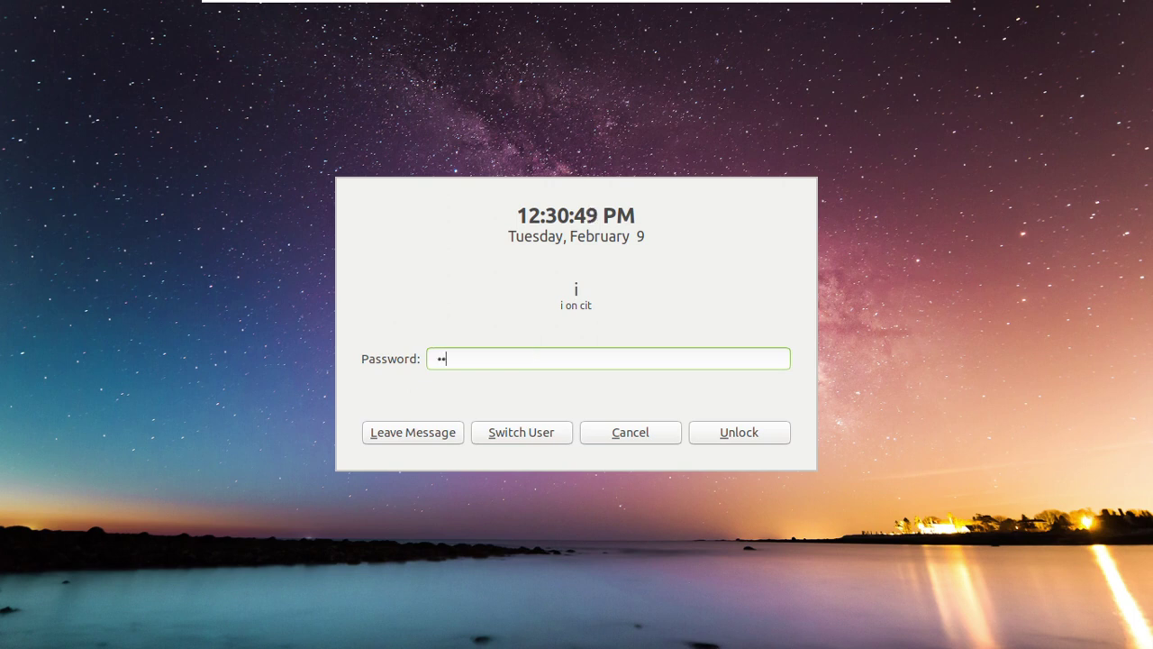
text(•••••••)
key(Return)
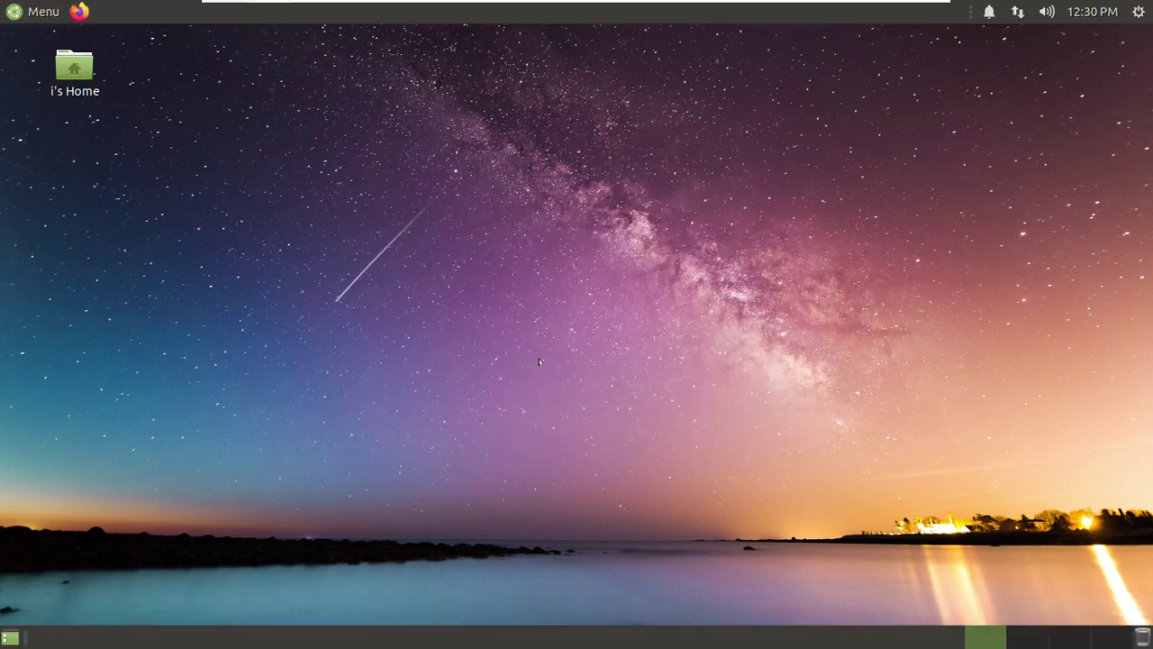
Launch Firefox and go to the its250 GitHub repository from the address bar suggestions
click(79, 11)
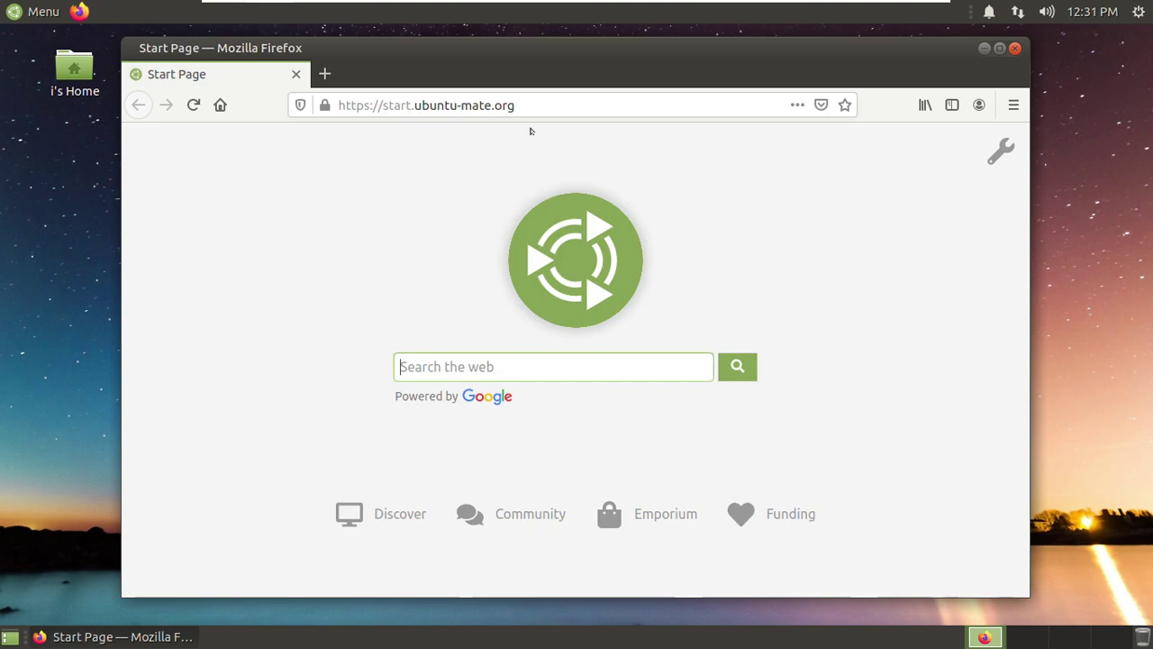
click(539, 98)
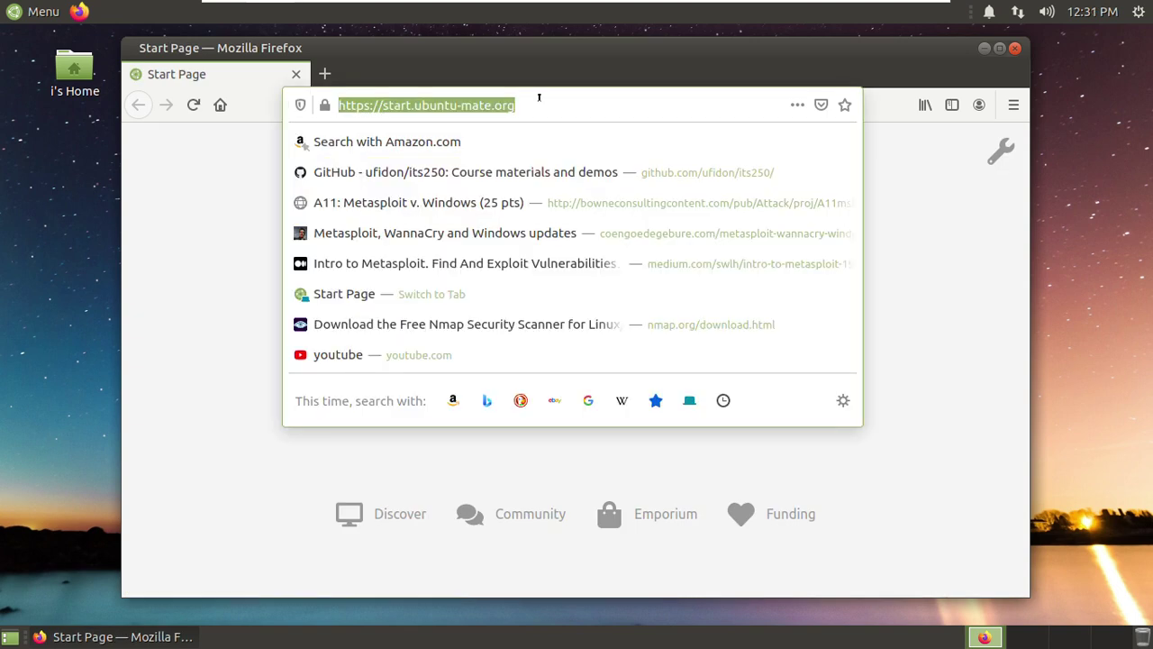
click(539, 171)
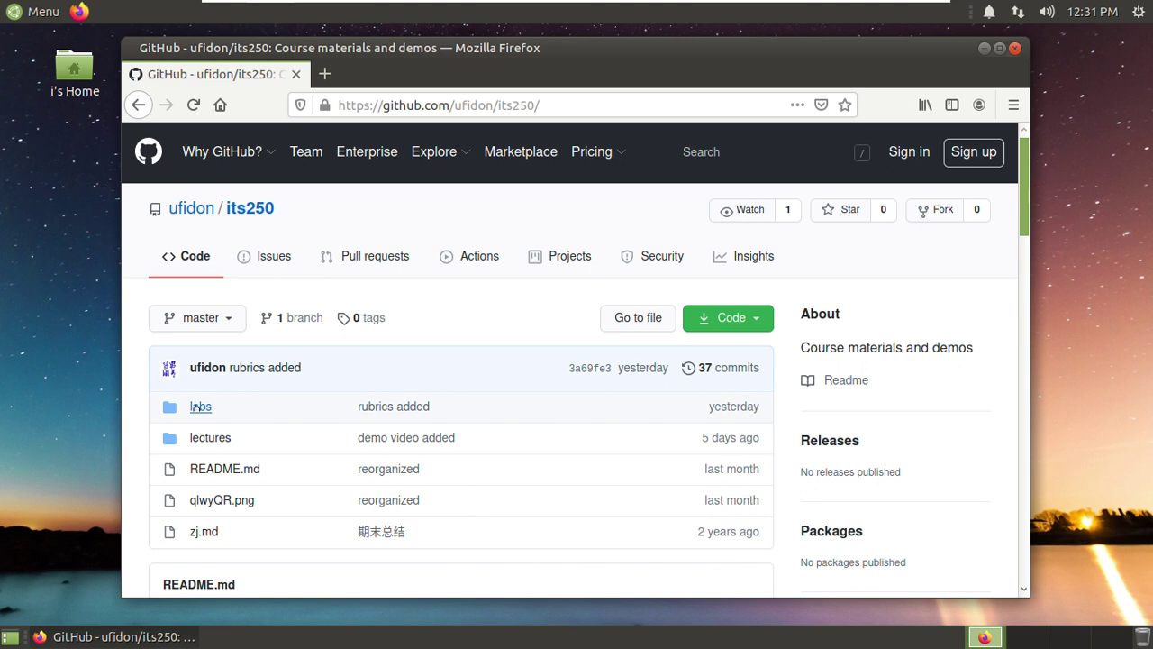
Browse into the labs folder, detour through lab04, and open lab05
click(194, 407)
scroll(260, 405, down, 1)
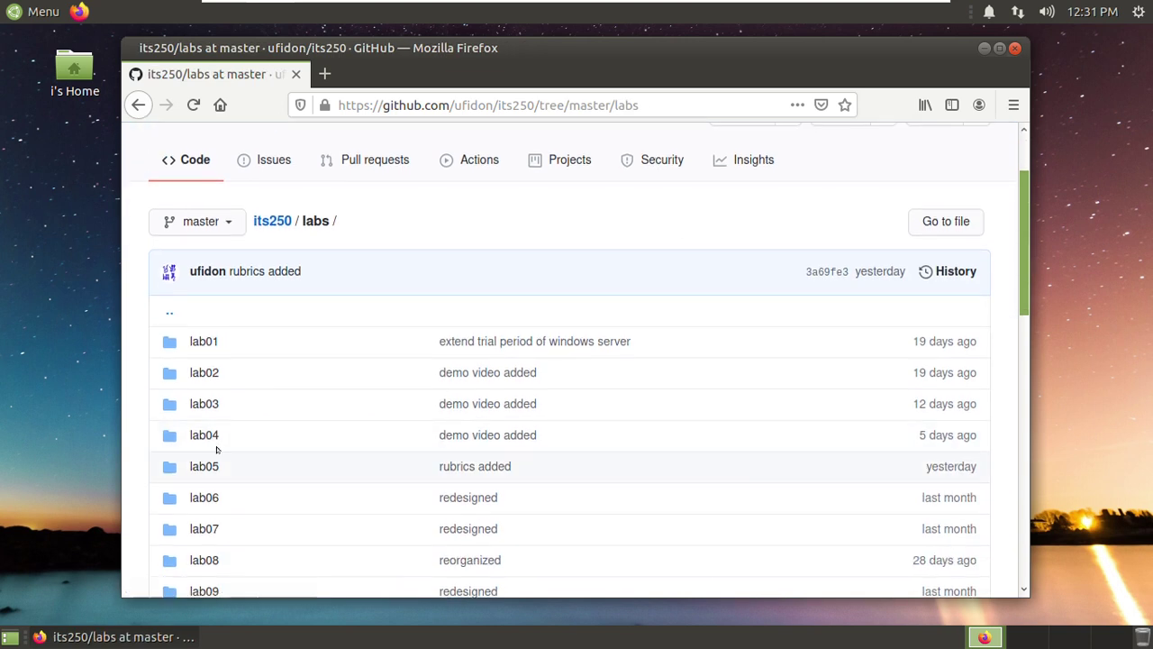
click(202, 435)
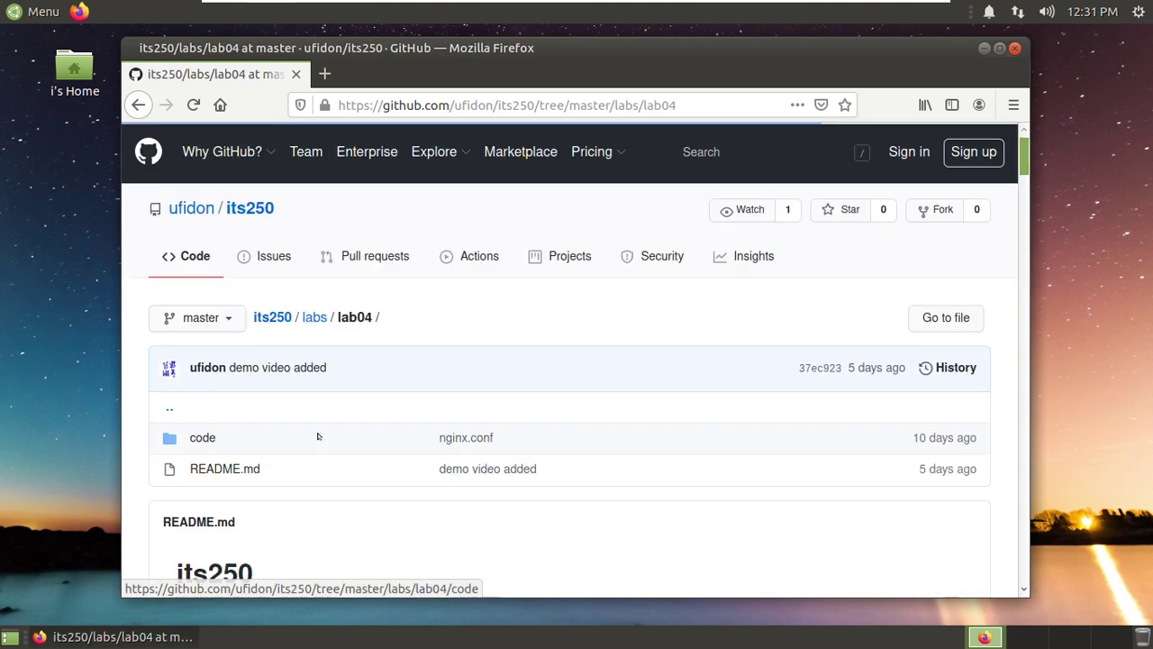
click(314, 318)
scroll(303, 367, down, 1)
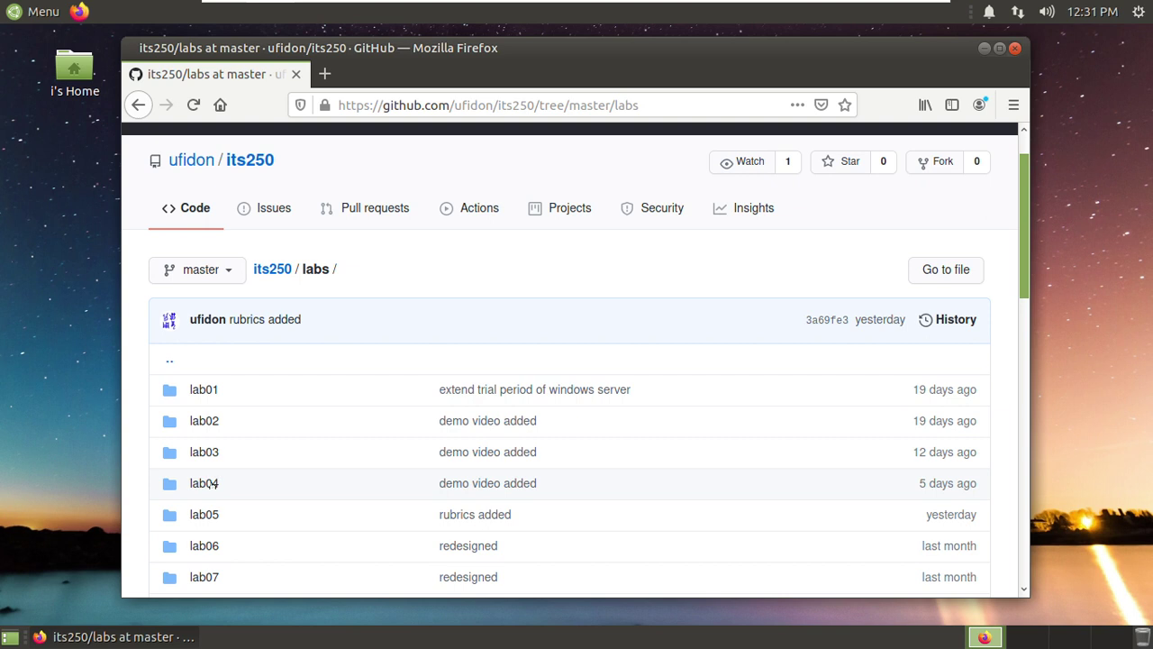
click(206, 515)
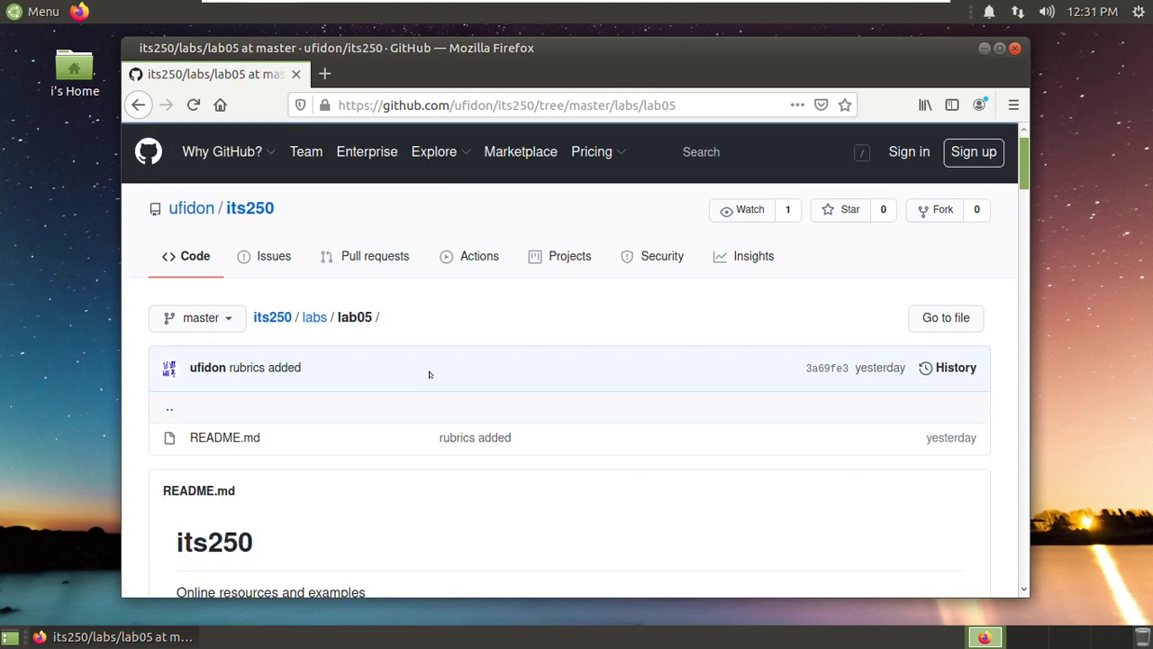
scroll(561, 332, down, 3)
scroll(625, 333, down, 9)
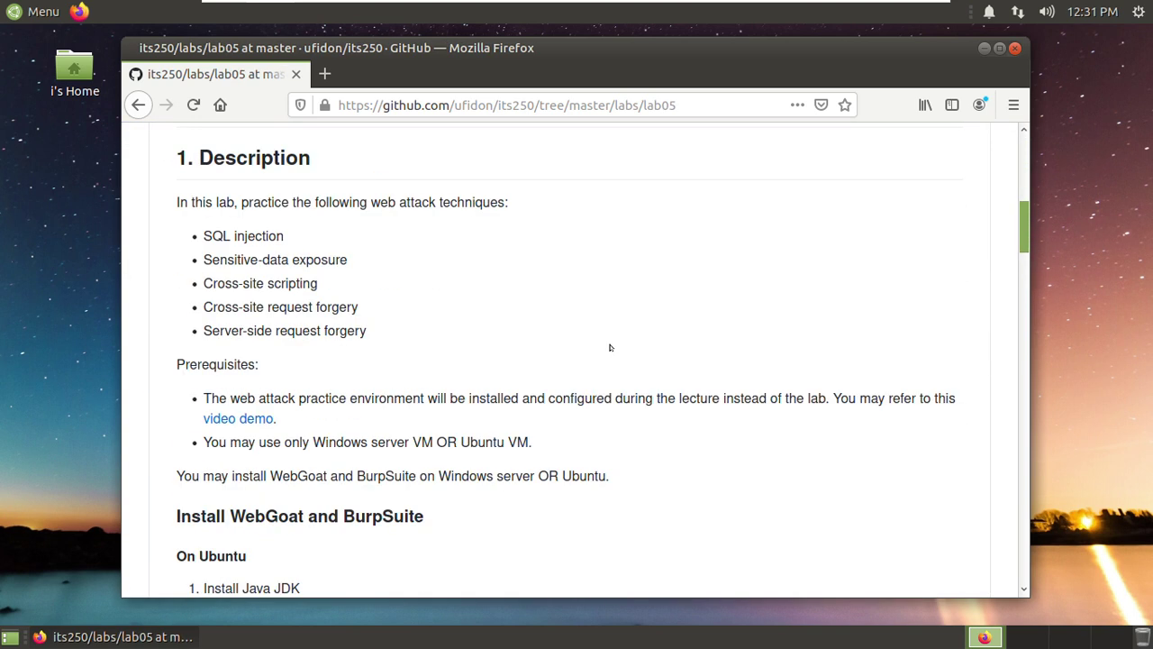
scroll(436, 390, down, 2)
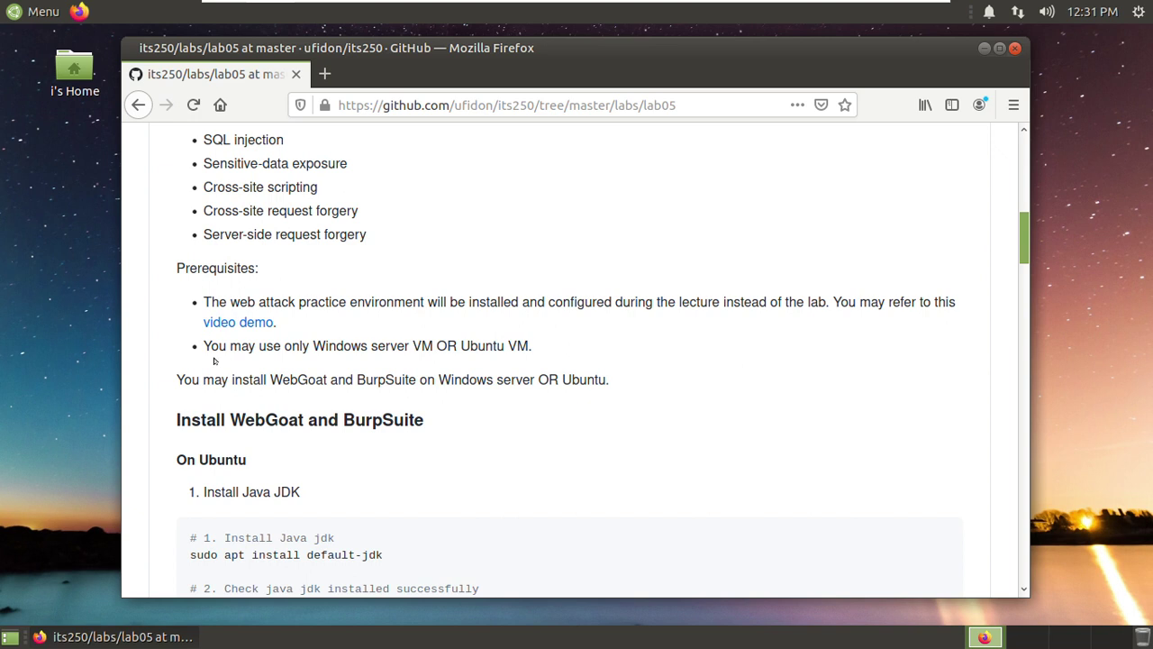
Scroll the lab05 README down to the Ubuntu install steps for WebGoat and BurpSuite
double_click(443, 345)
scroll(444, 429, down, 2)
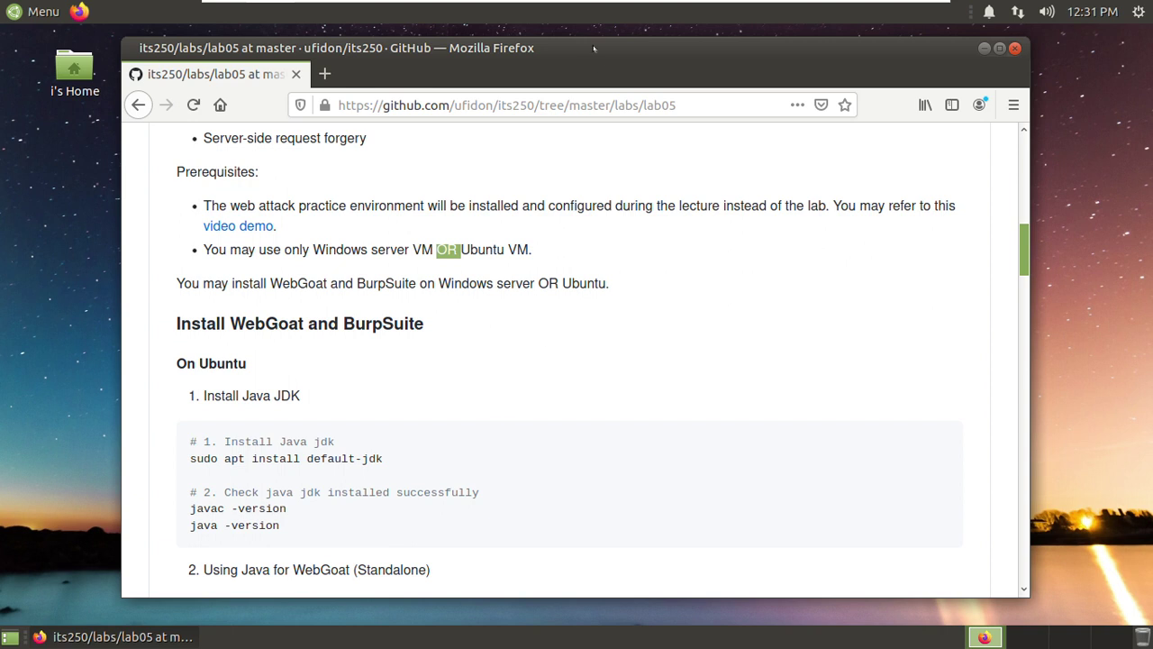
drag(594, 48, 626, 49)
scroll(394, 481, down, 1)
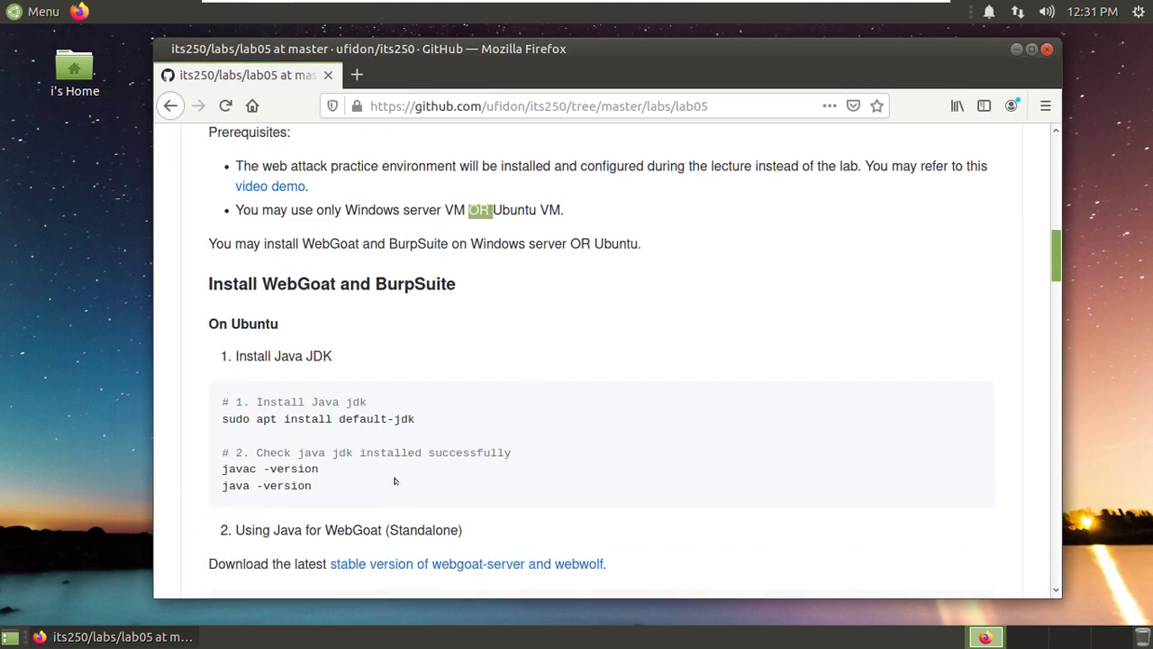
scroll(387, 405, down, 1)
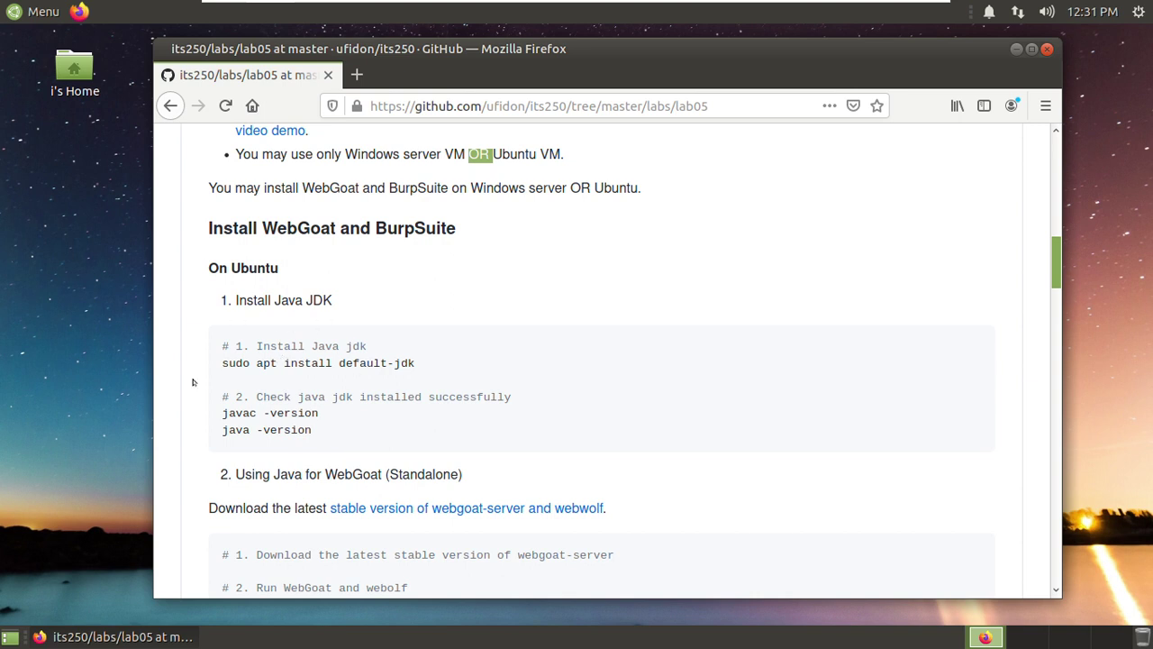
scroll(306, 388, down, 1)
click(78, 291)
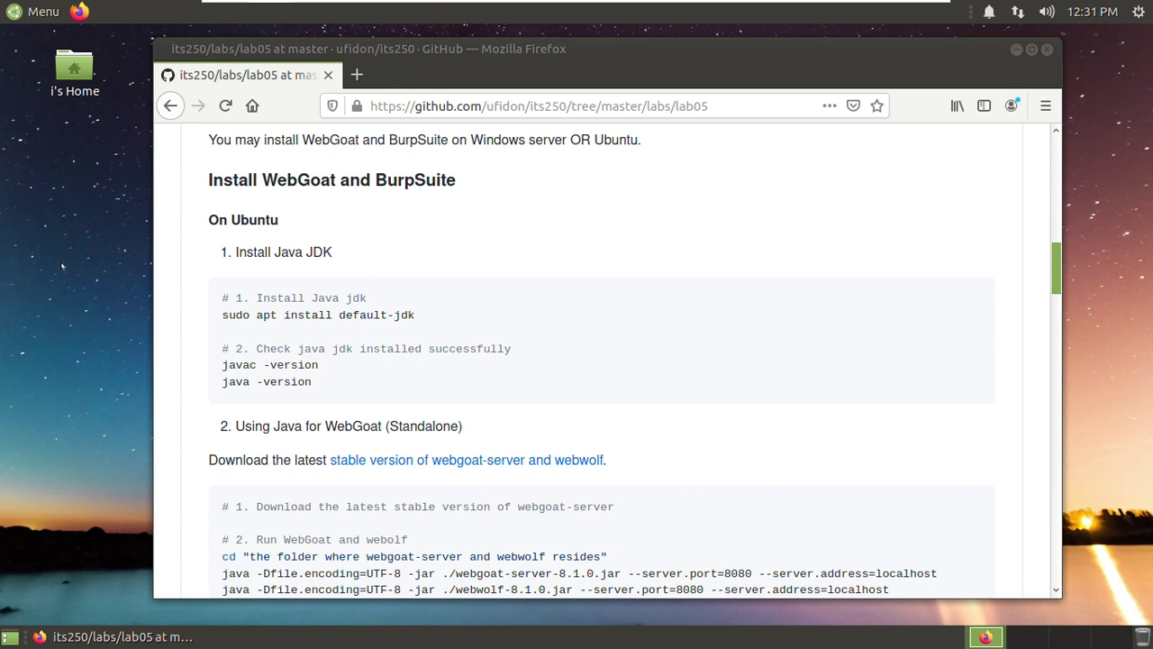
right_click(66, 256)
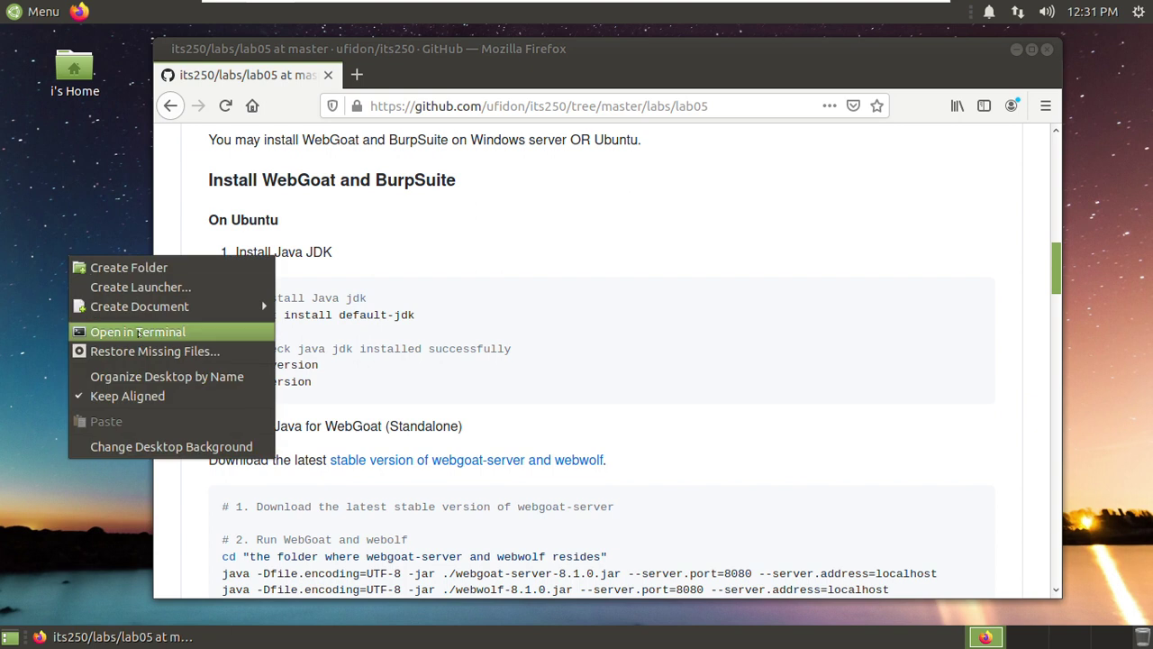
Open a terminal from the desktop and return to the home directory with cd
click(139, 333)
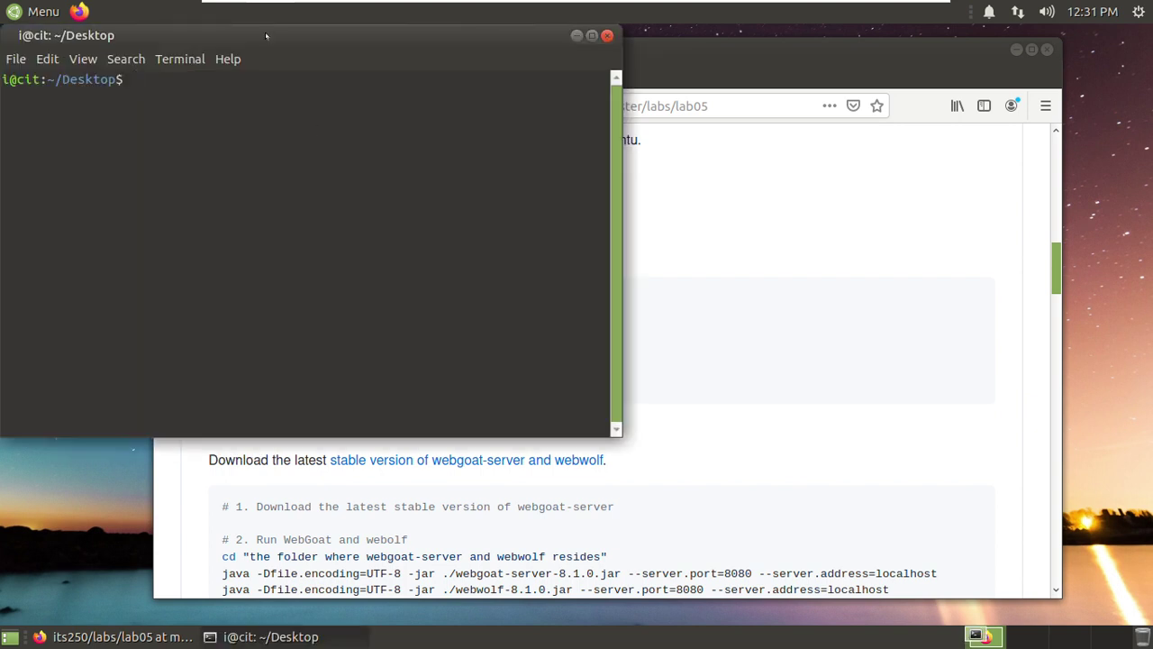
drag(266, 34, 585, 163)
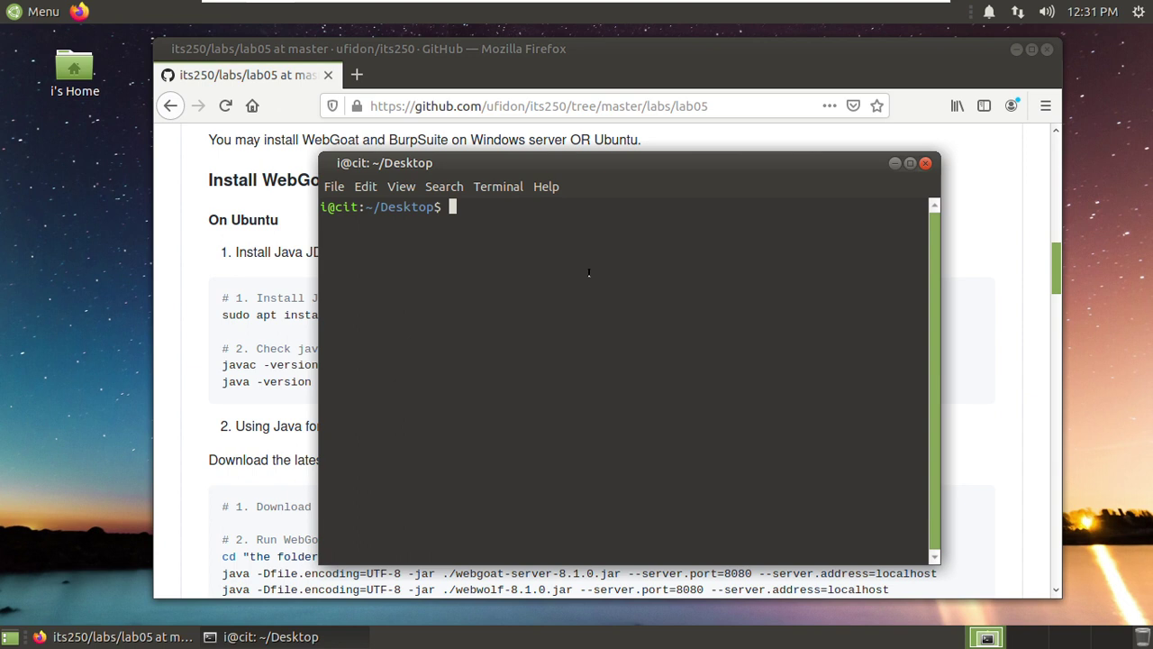
text(cd)
key(Return)
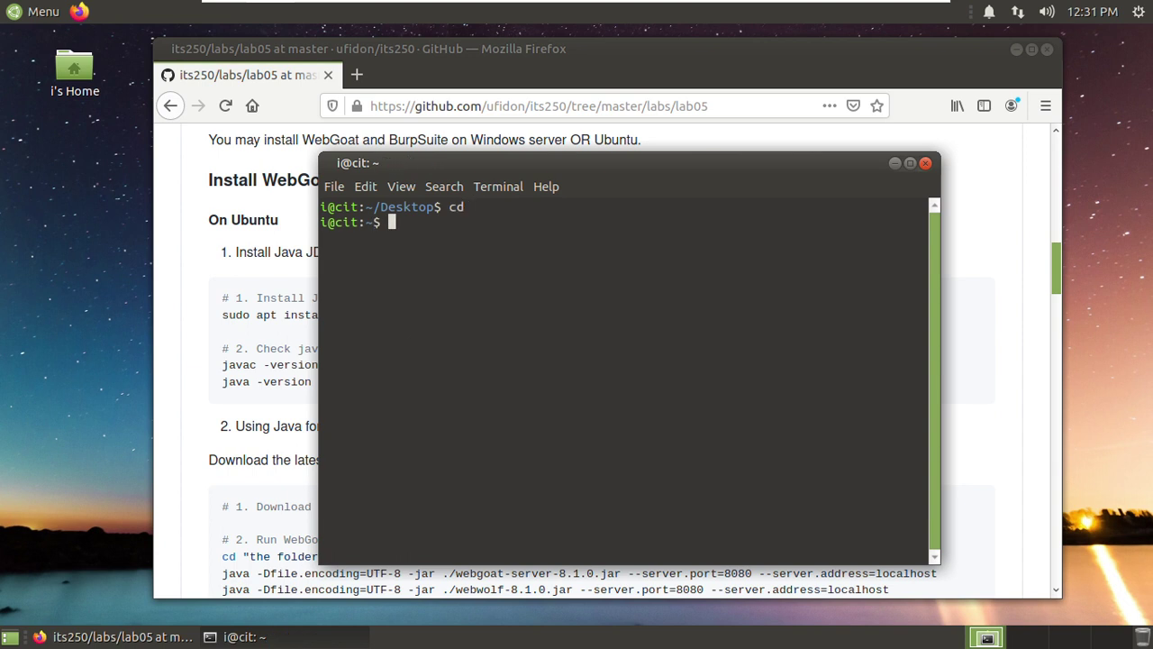
Create a folder named tools in Documents/its250 using Caja and open it
double_click(76, 69)
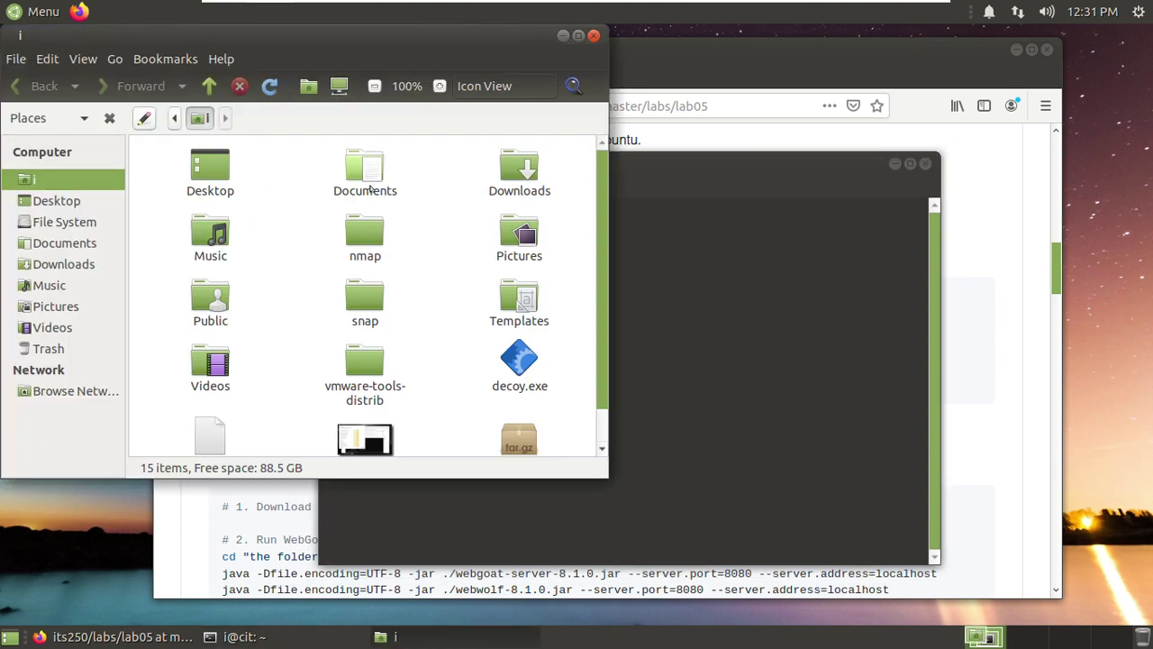
double_click(369, 187)
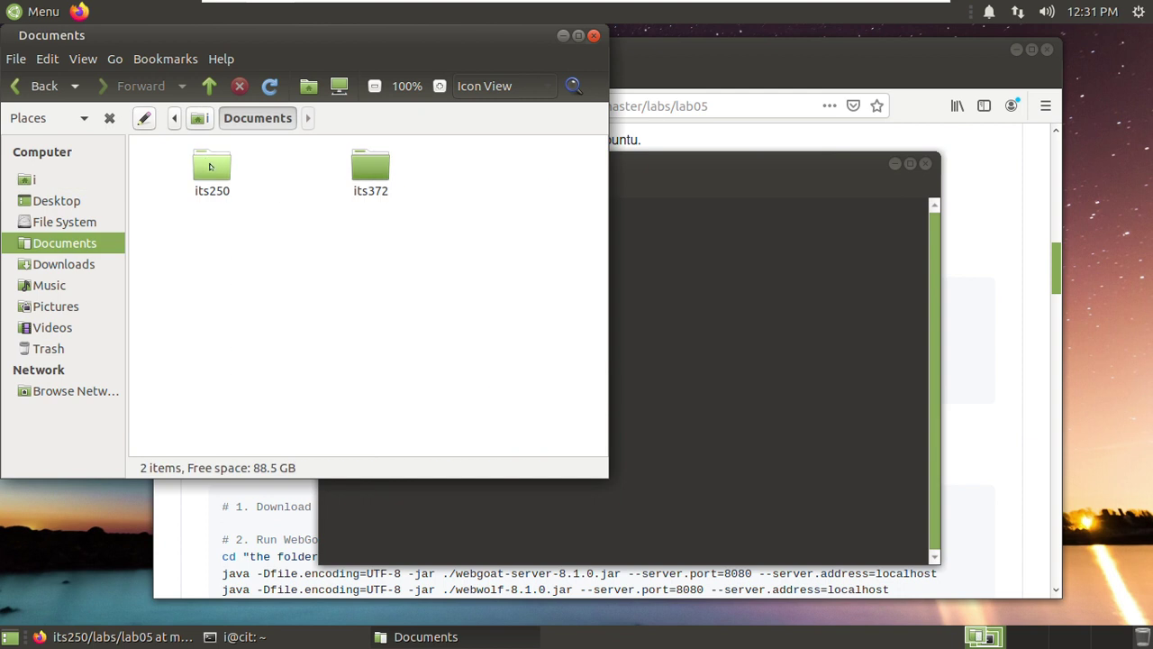
double_click(211, 168)
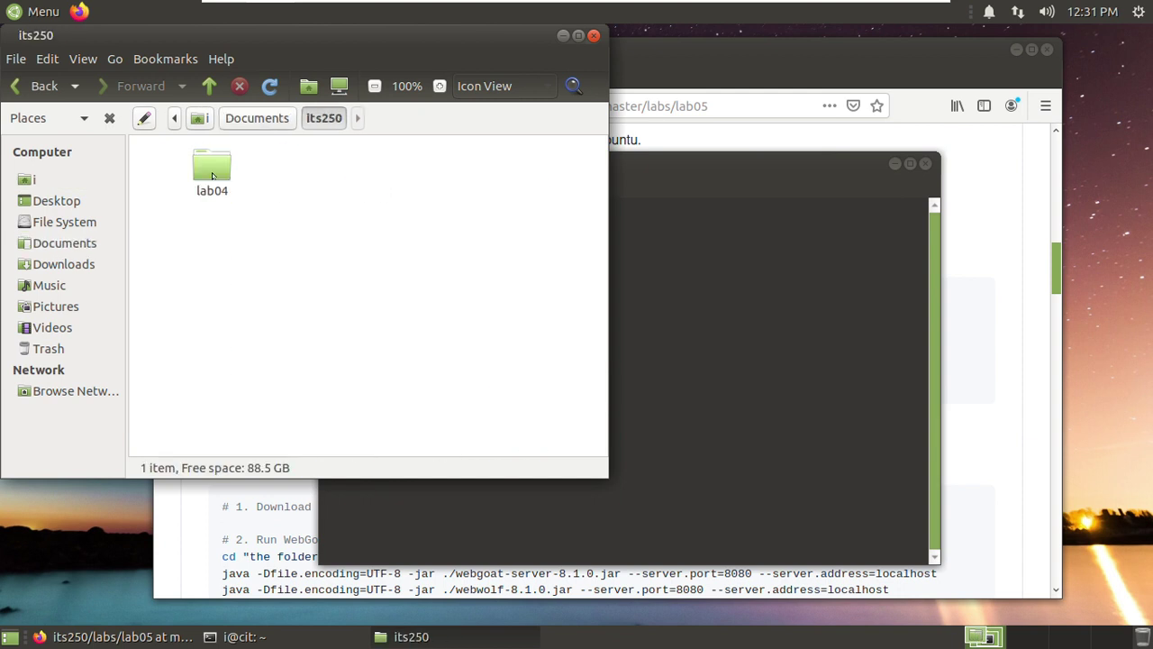
right_click(321, 190)
click(366, 202)
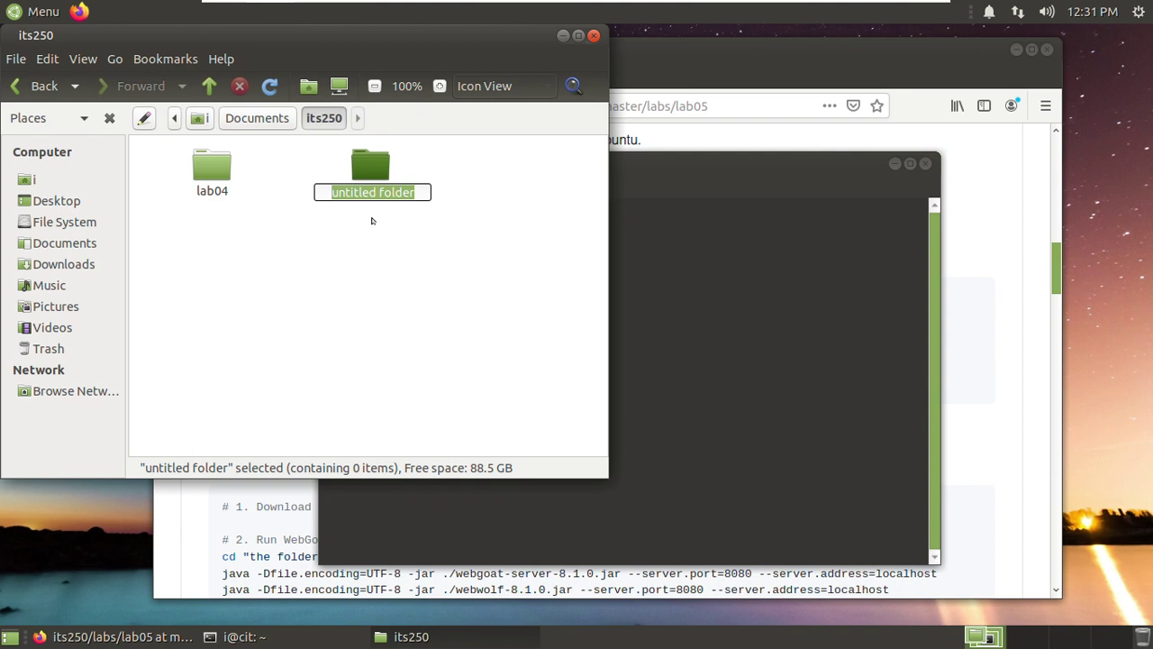
text(tools)
key(Return)
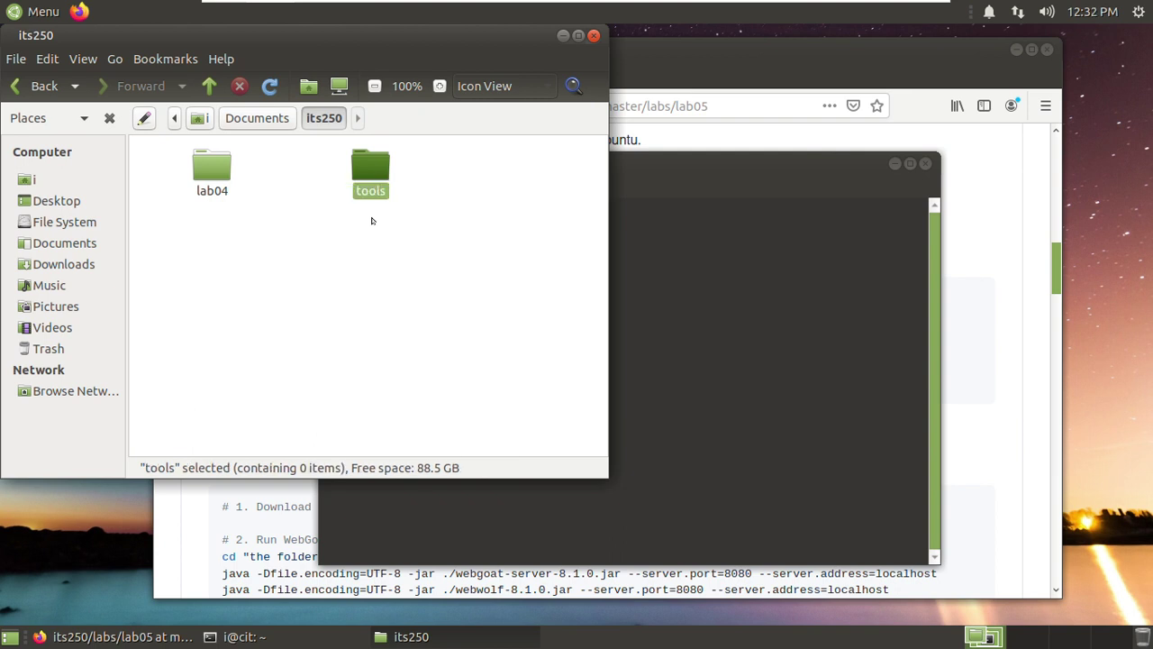
key(Return)
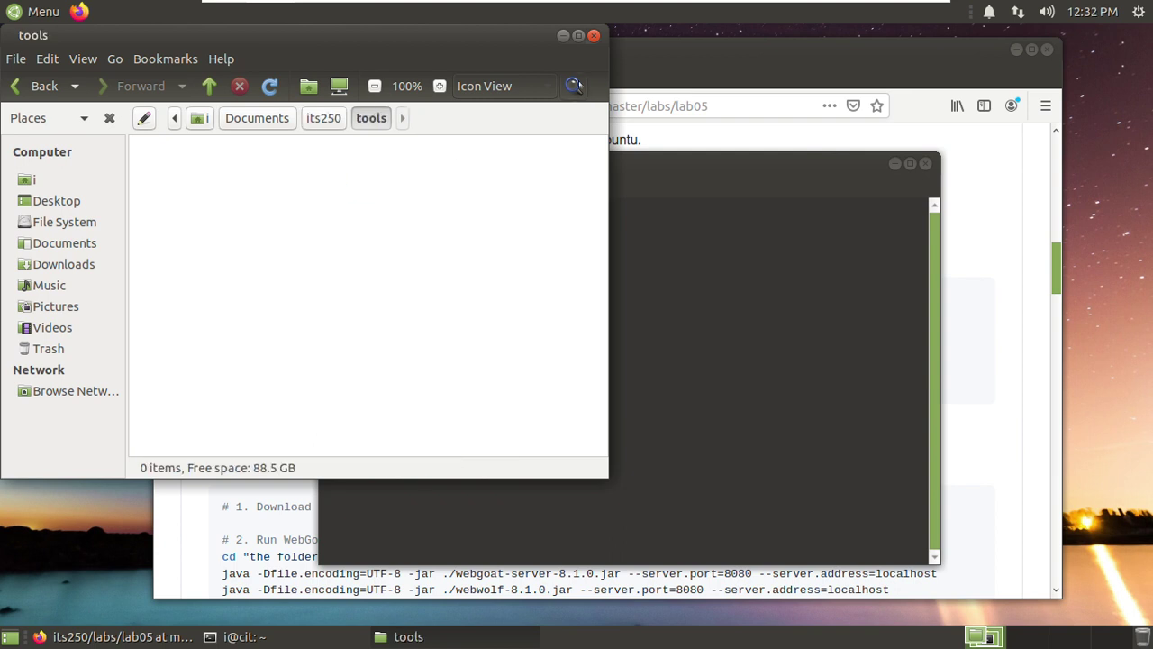
click(563, 37)
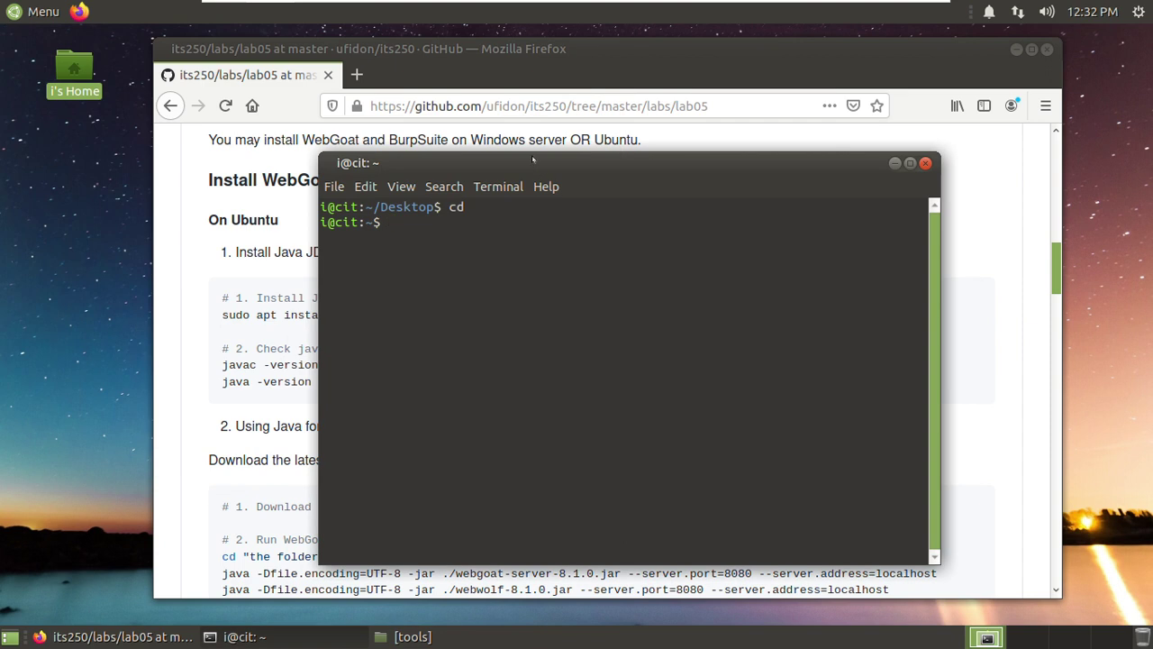
Copy 'sudo apt install default-jdk' from the lab page and run it in the terminal
drag(649, 152, 646, 364)
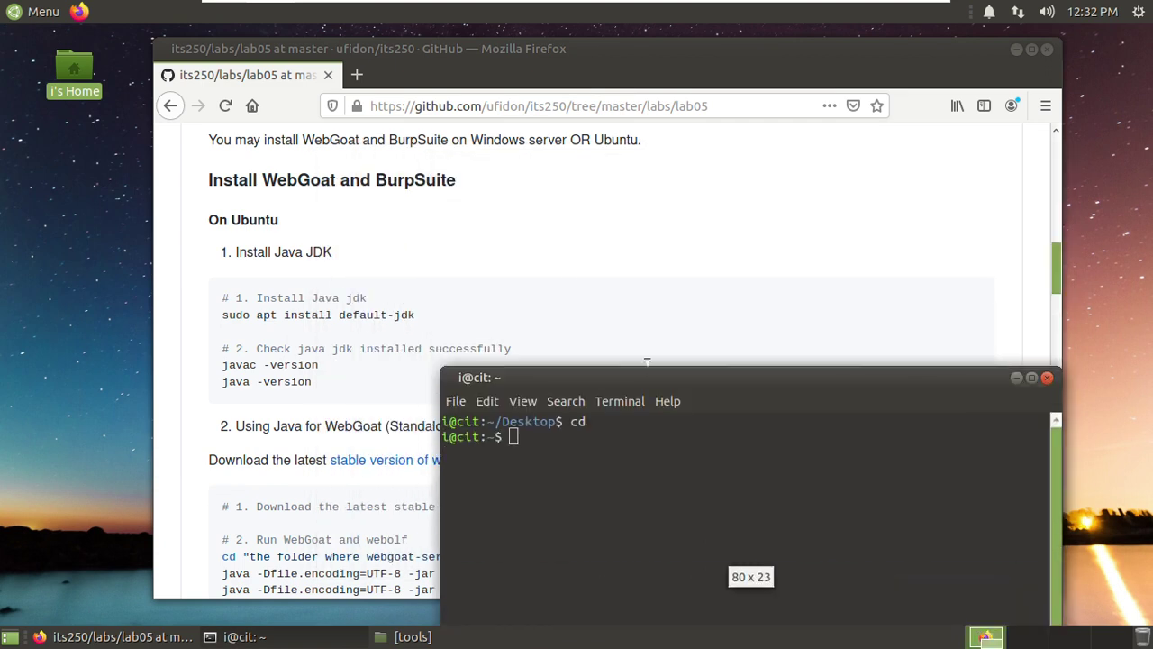
scroll(567, 274, down, 2)
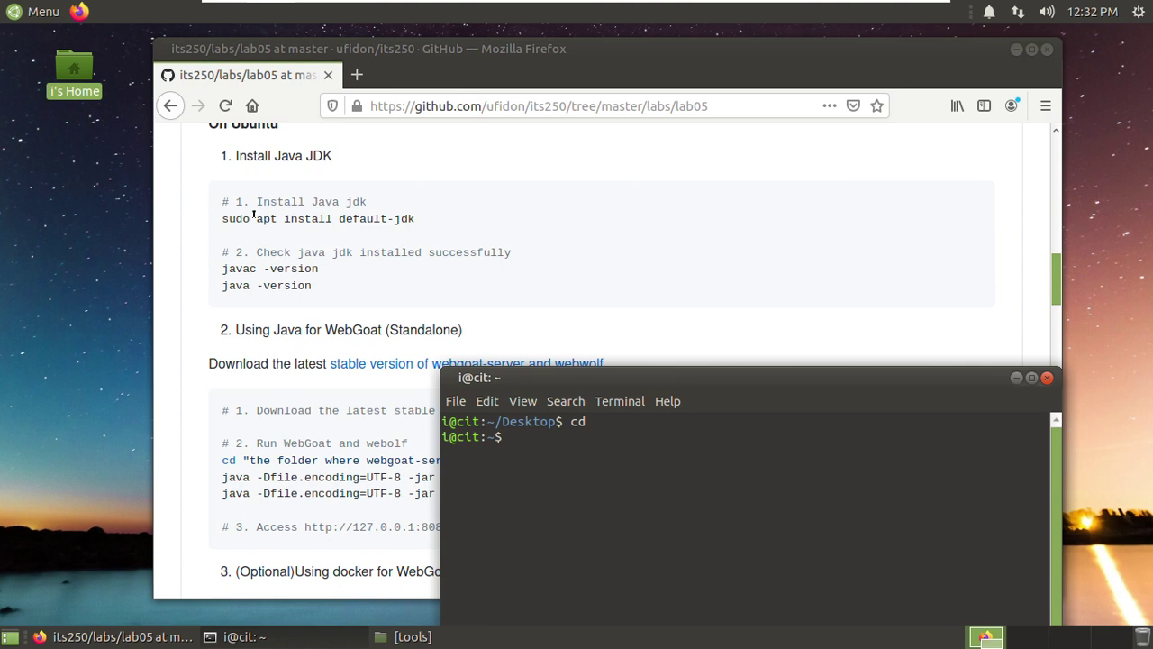
triple_click(301, 215)
right_click(304, 218)
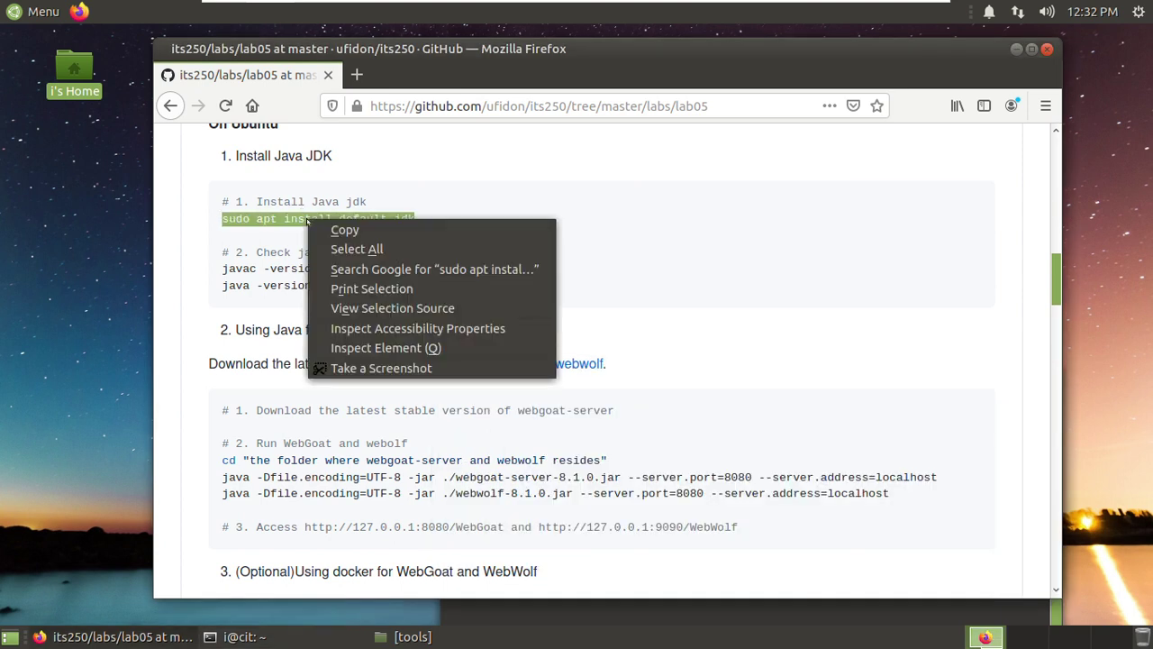
click(337, 231)
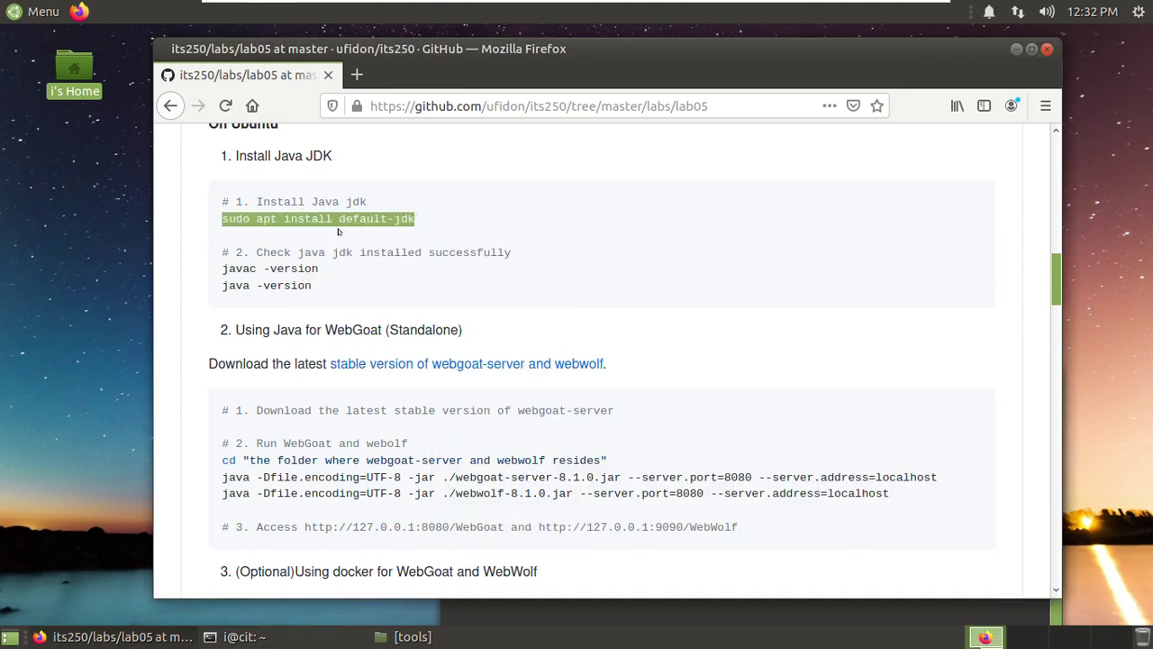
click(391, 606)
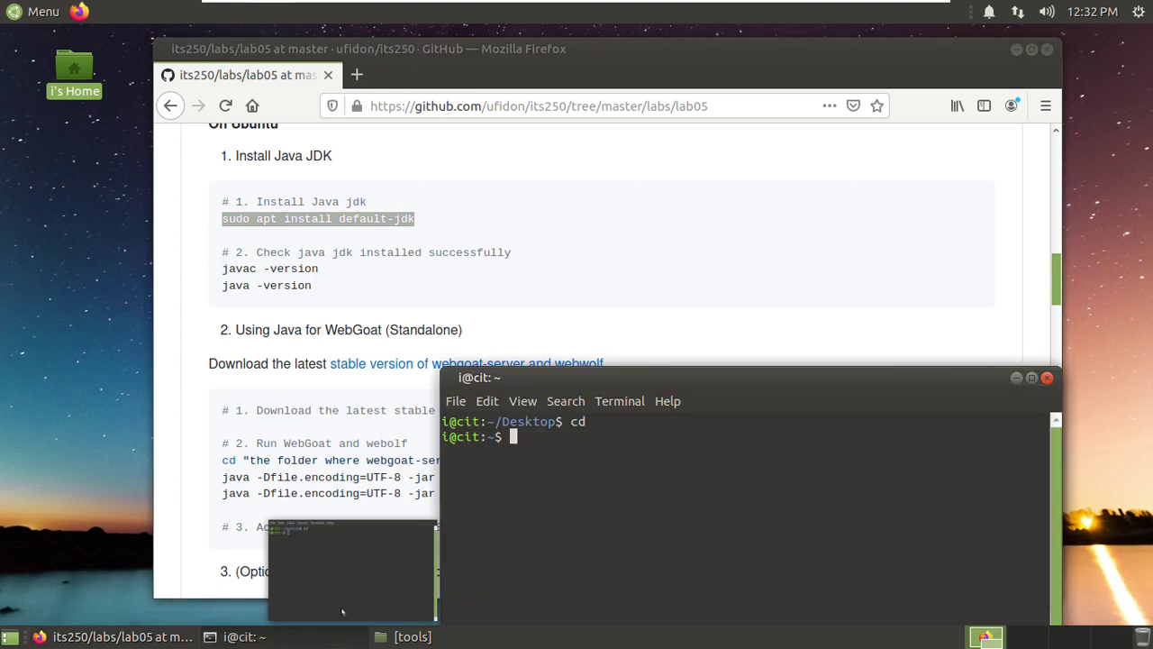
right_click(591, 441)
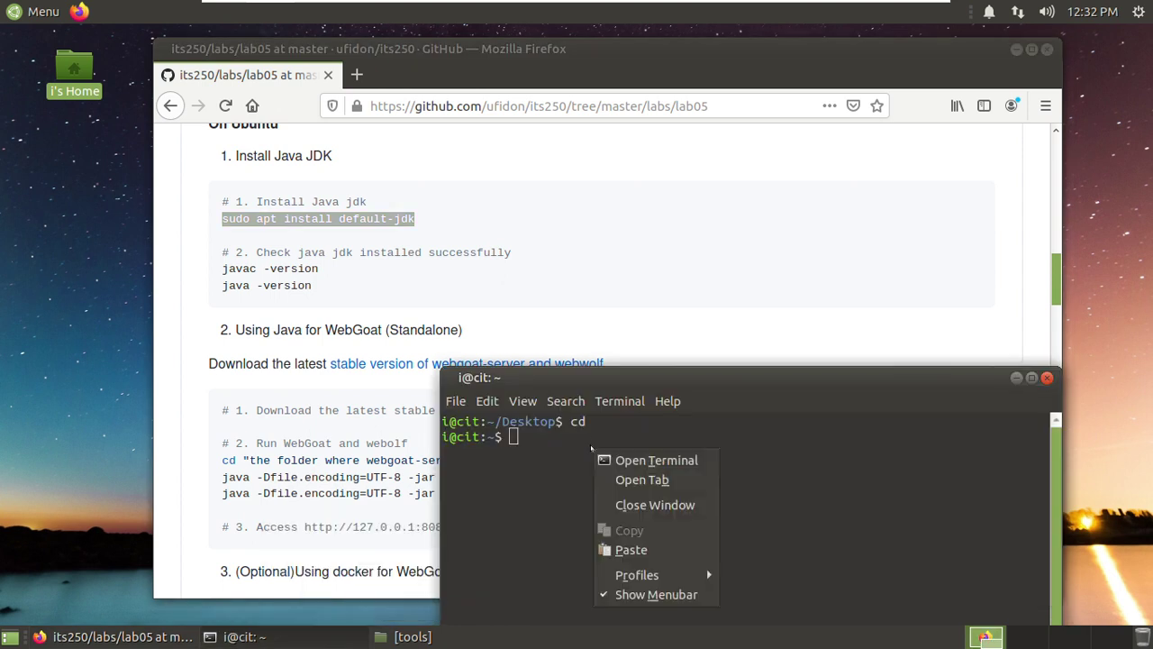
click(632, 550)
key(Return)
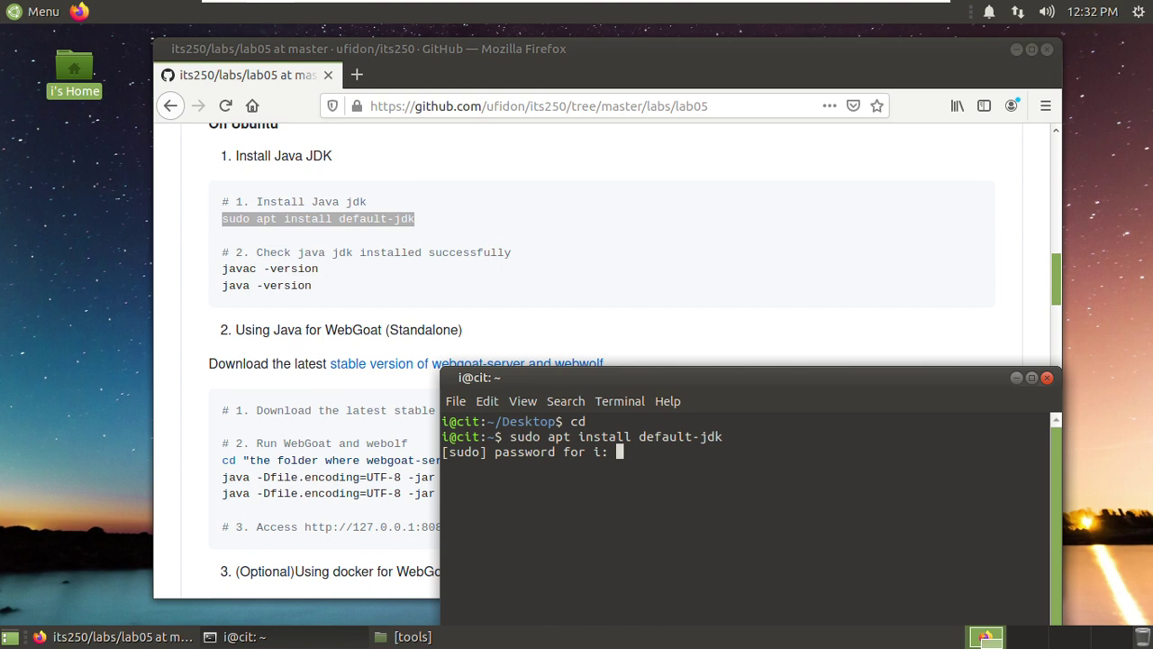
Enter the sudo password and answer Y to install the 25 new packages
key(Return)
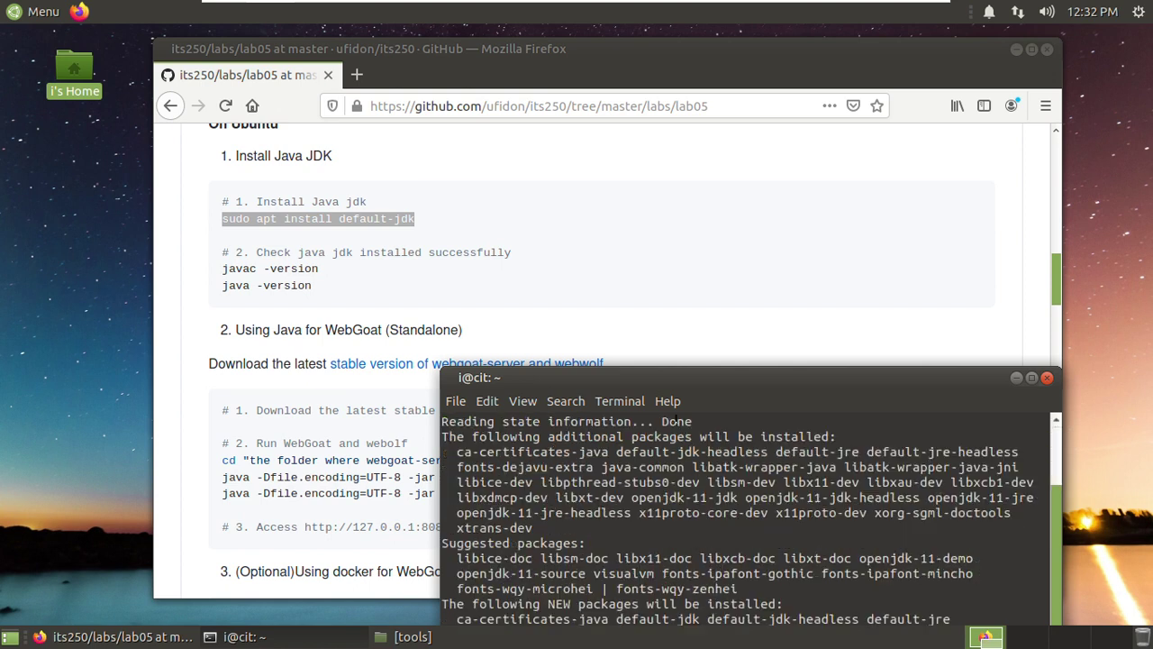
drag(672, 375, 692, 211)
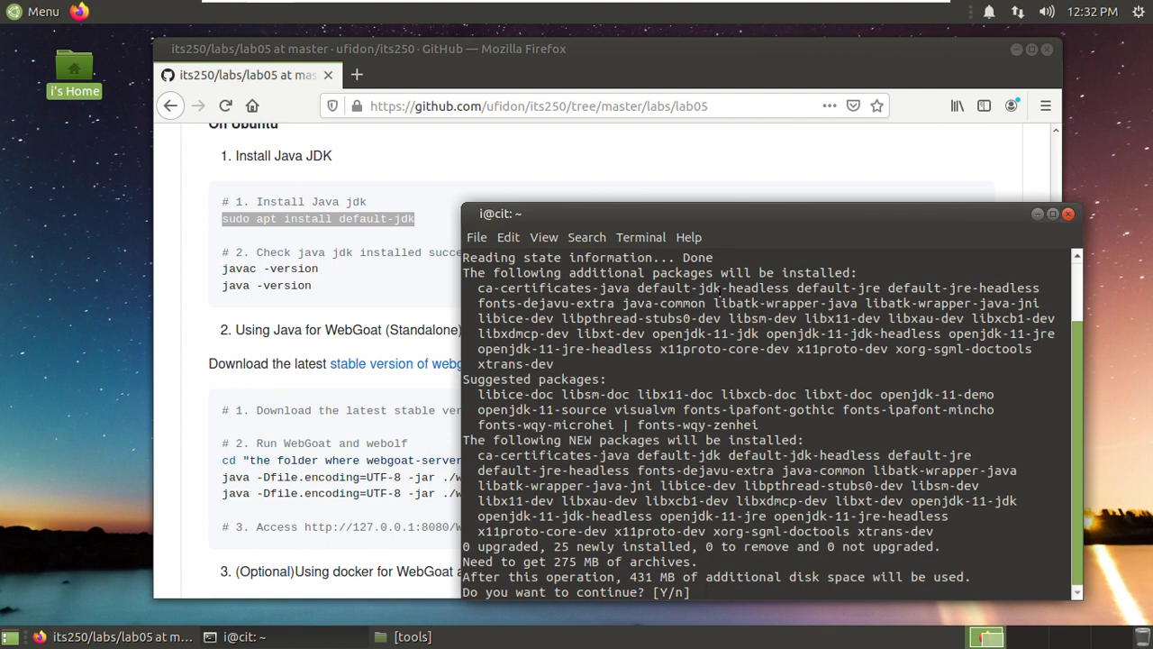
text(Y)
key(Return)
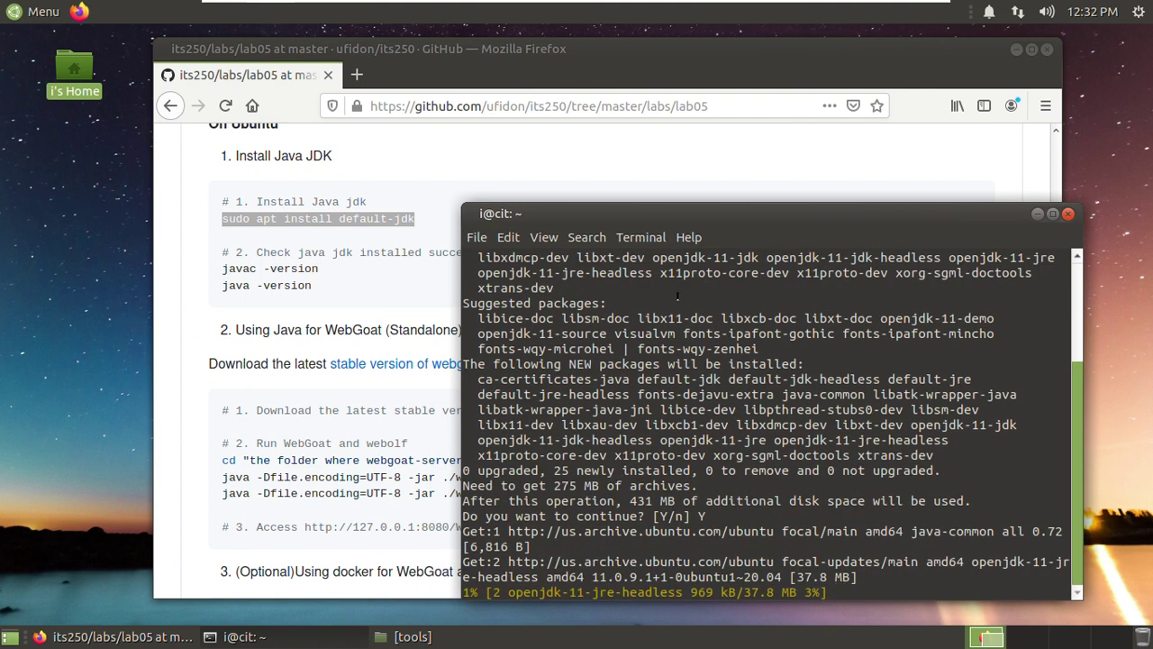
drag(675, 213, 685, 144)
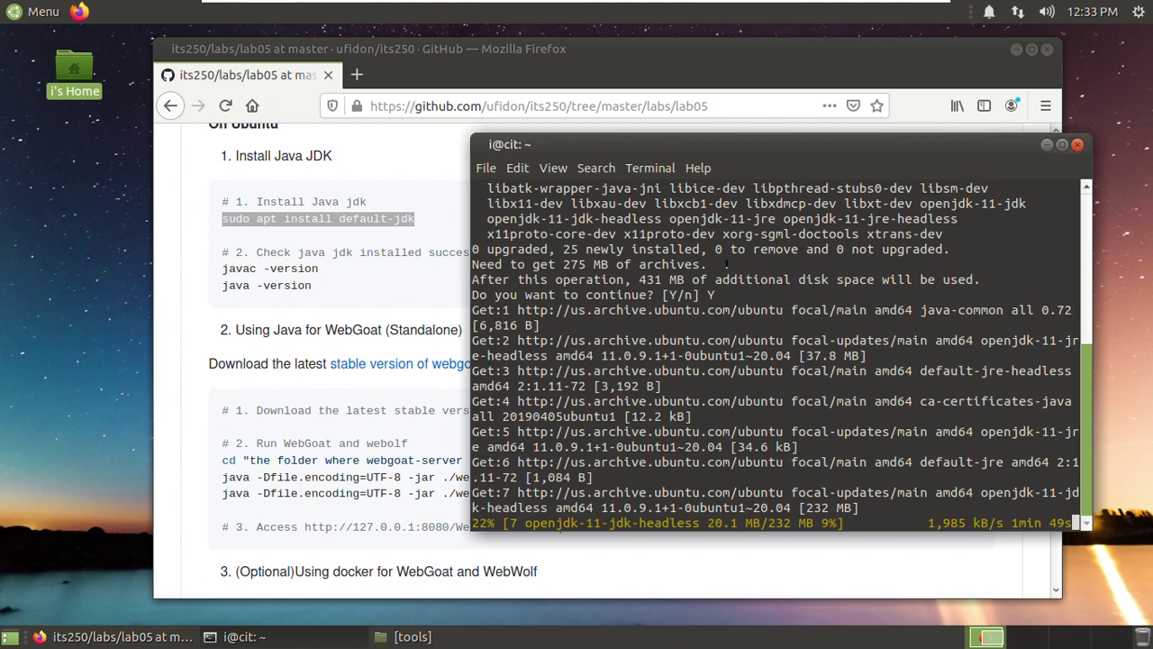
drag(575, 145, 602, 148)
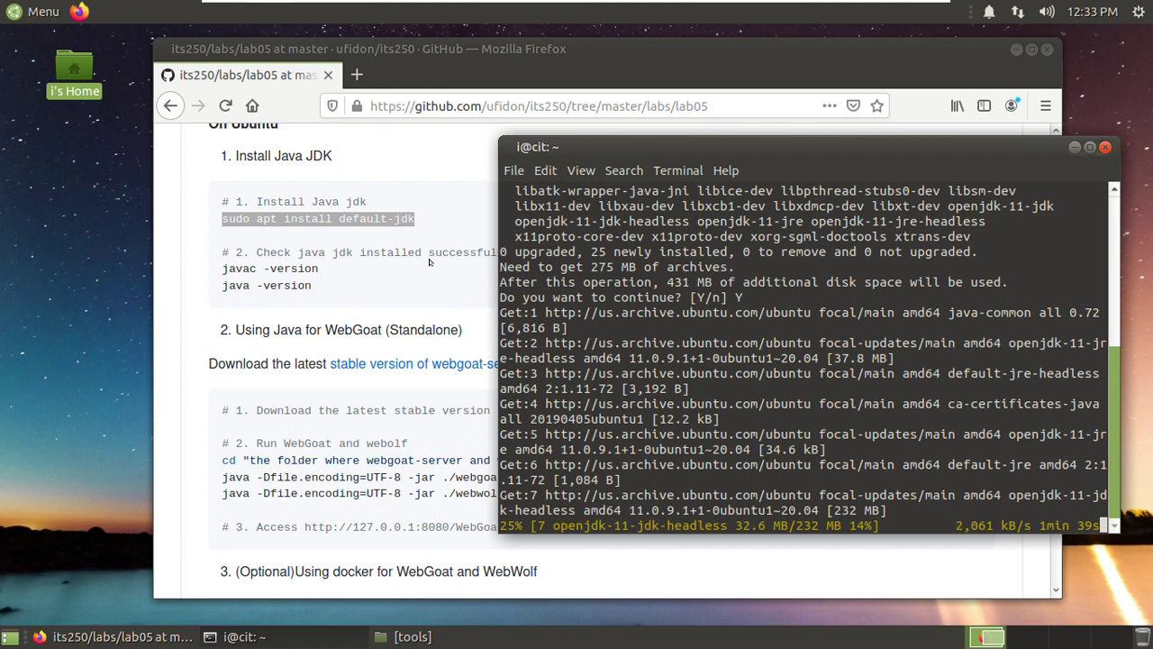
scroll(422, 267, down, 1)
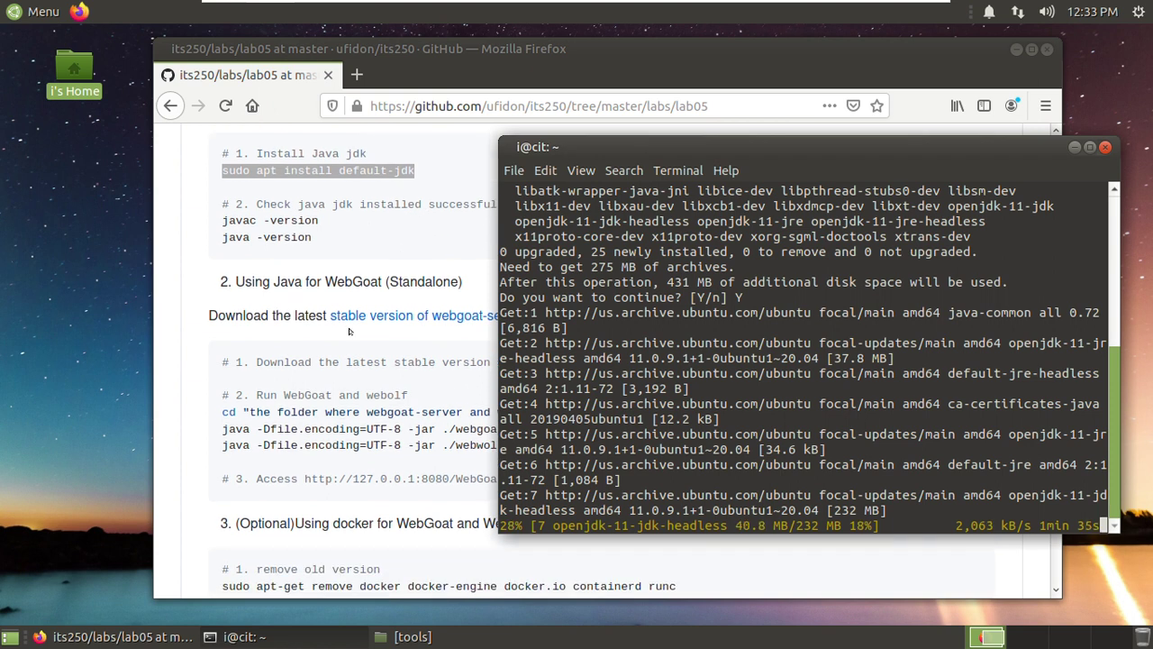
scroll(317, 366, down, 1)
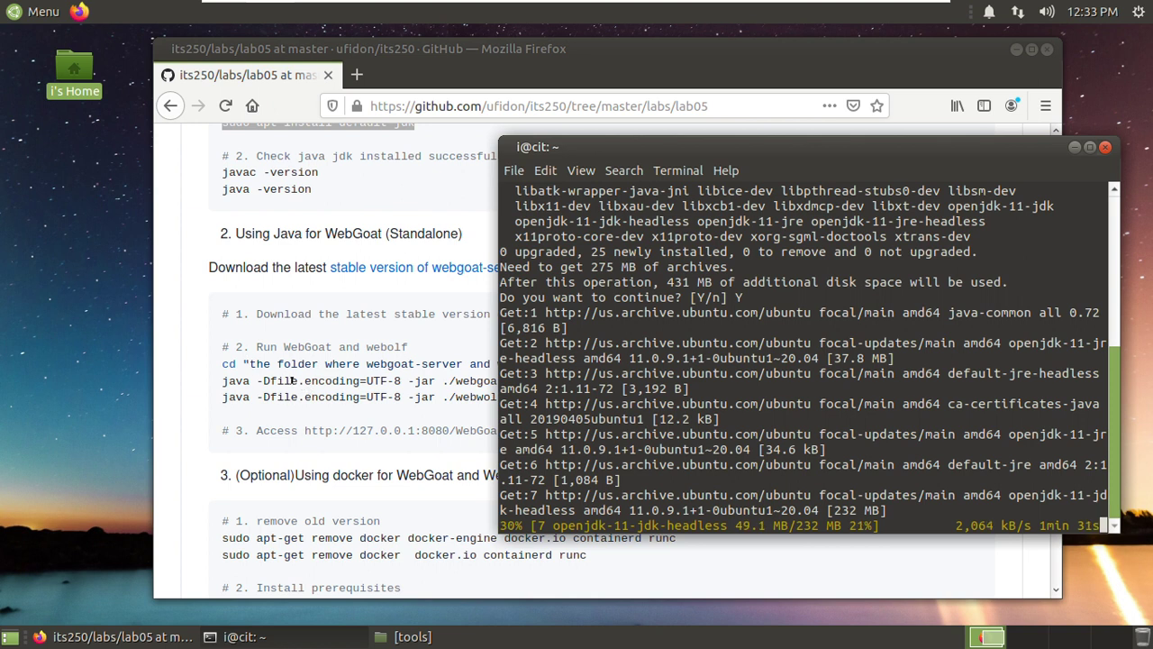
click(357, 421)
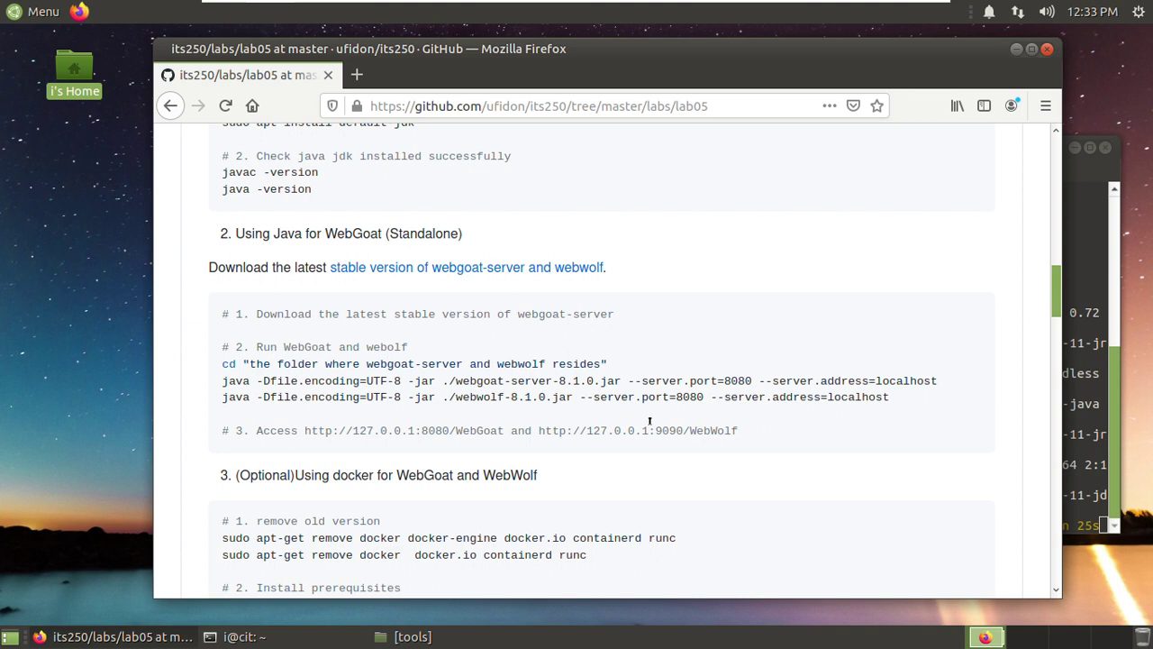
Scroll down through the lab05 README while the JDK packages download
scroll(649, 423, down, 2)
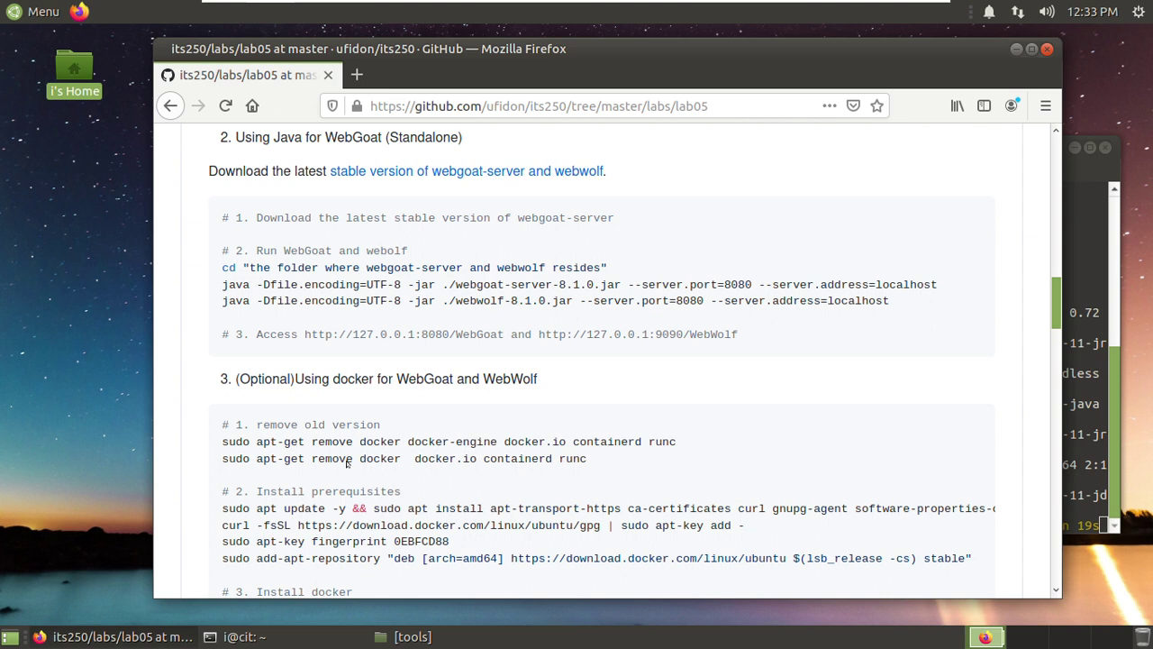
scroll(364, 451, down, 2)
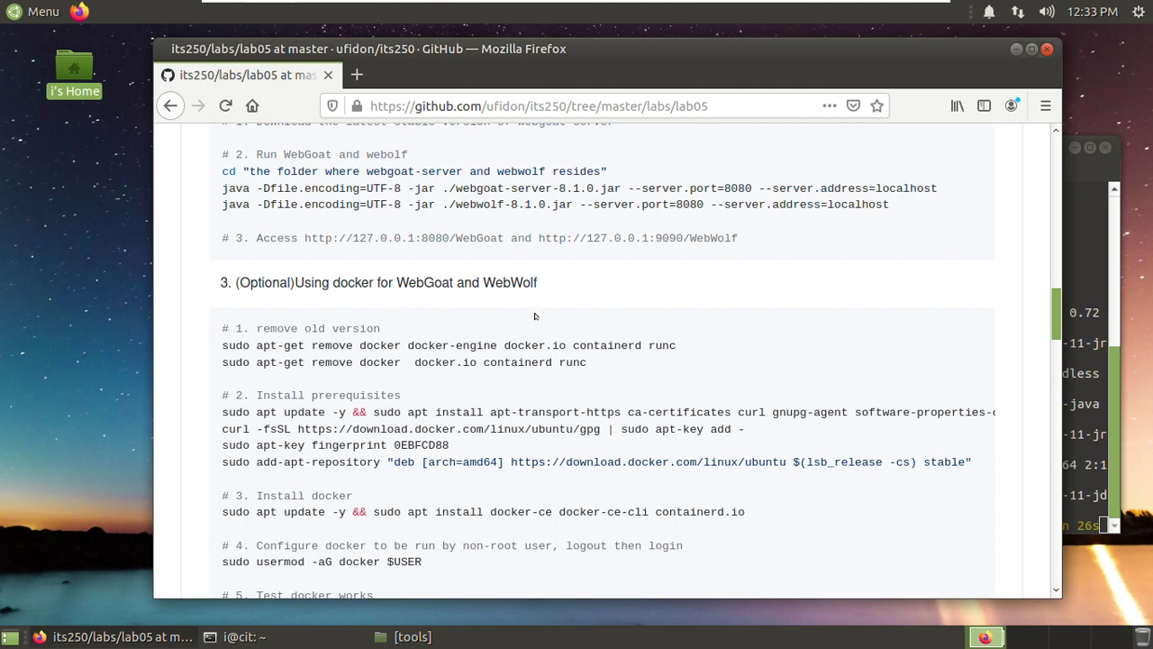
scroll(536, 315, down, 4)
scroll(522, 334, down, 4)
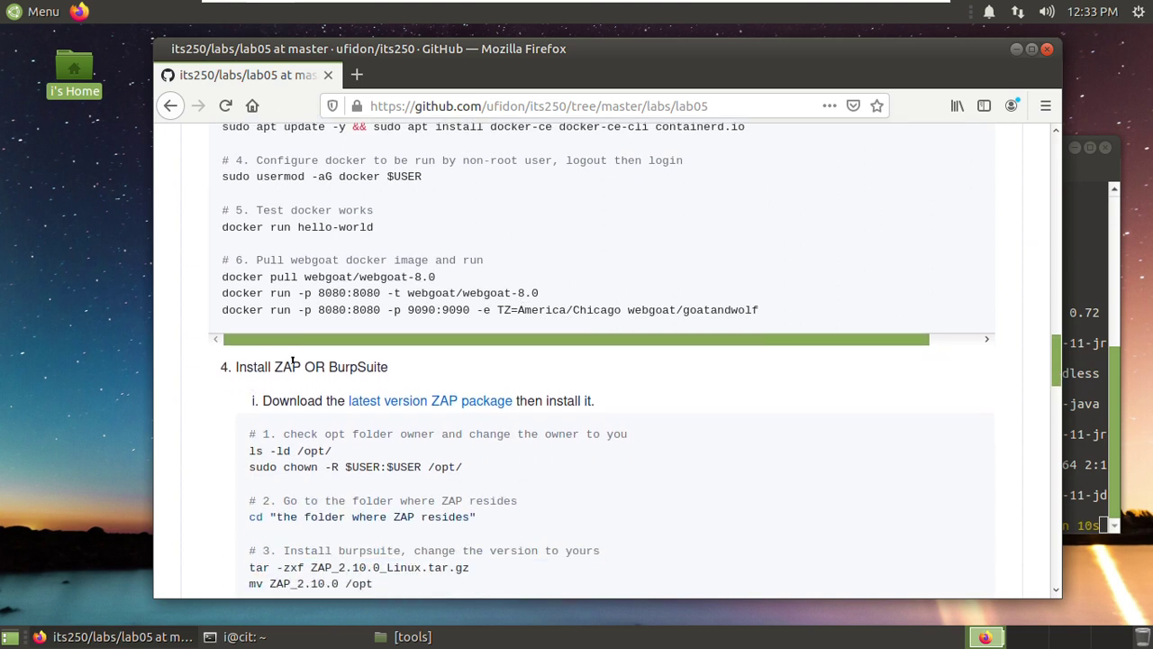
scroll(342, 444, down, 1)
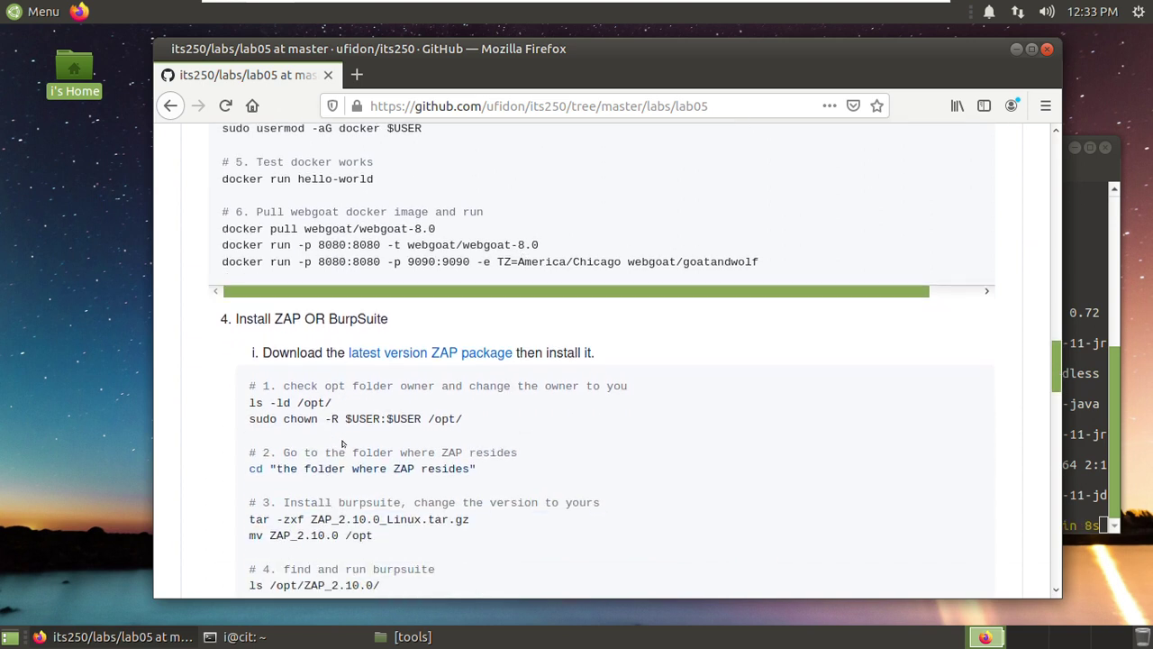
scroll(402, 373, down, 2)
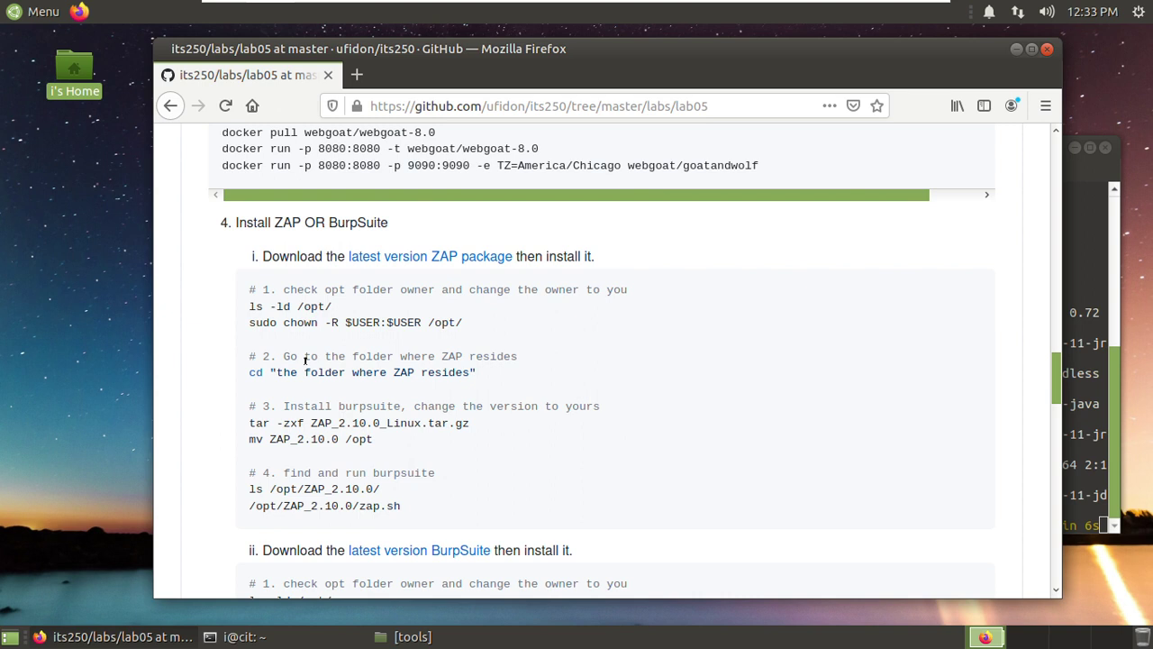
scroll(463, 336, down, 1)
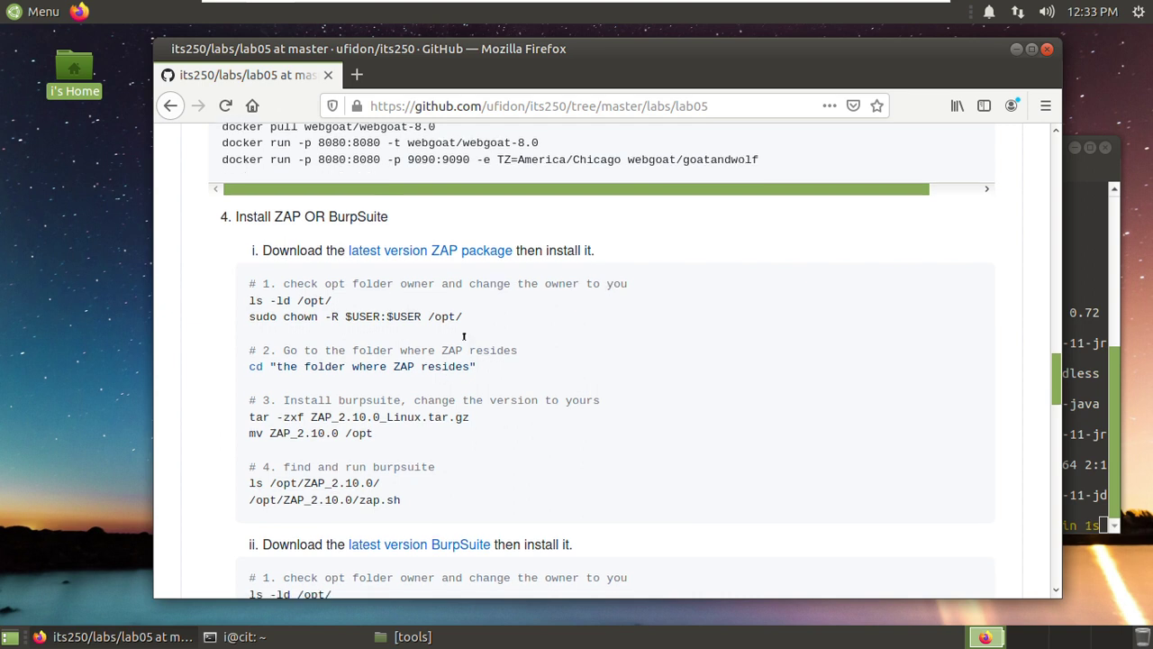
scroll(423, 414, down, 2)
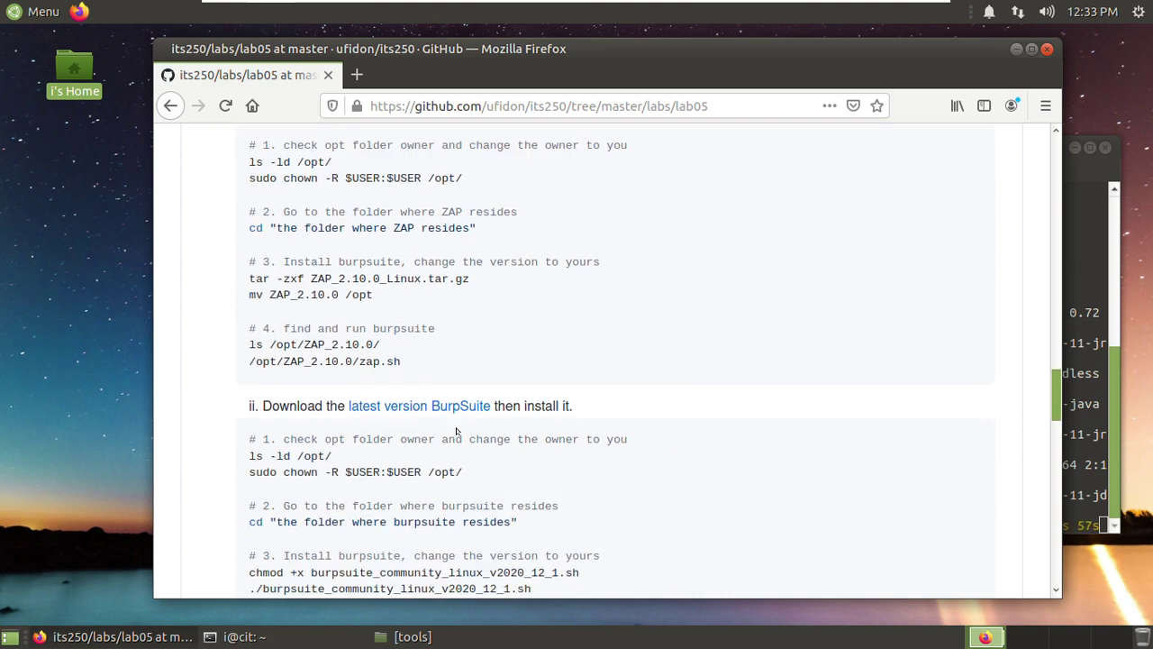
scroll(603, 342, up, 2)
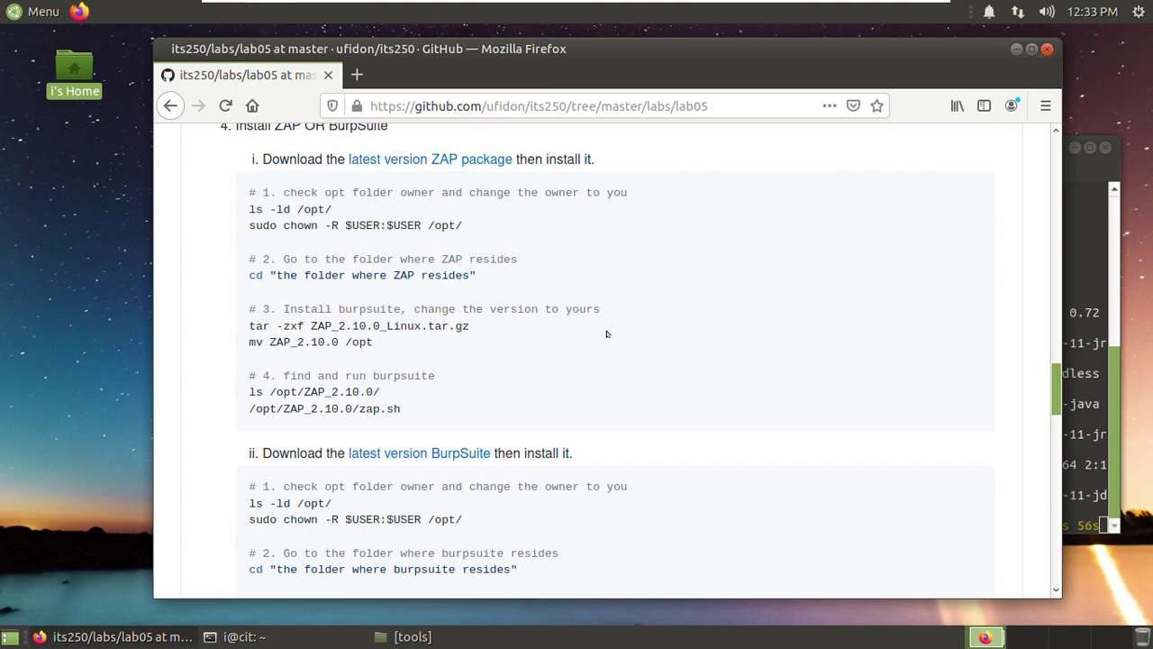
Widen the browser and scroll back up to 'On Ubuntu > 1. Install Java JDK'
click(1076, 251)
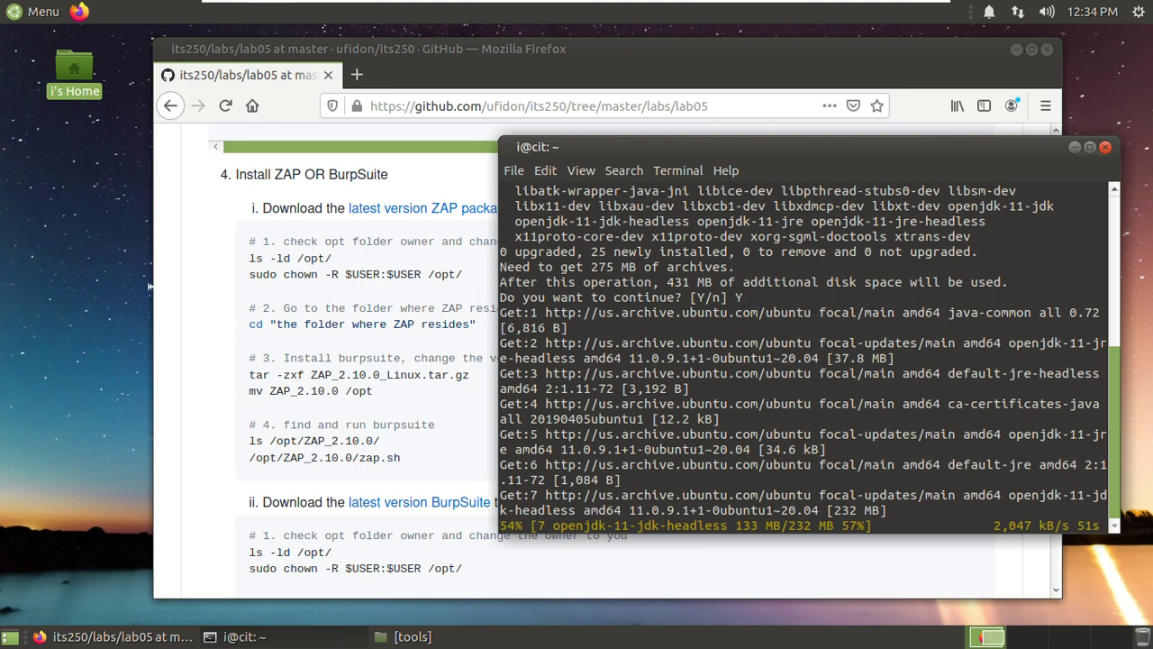
drag(147, 284, 74, 302)
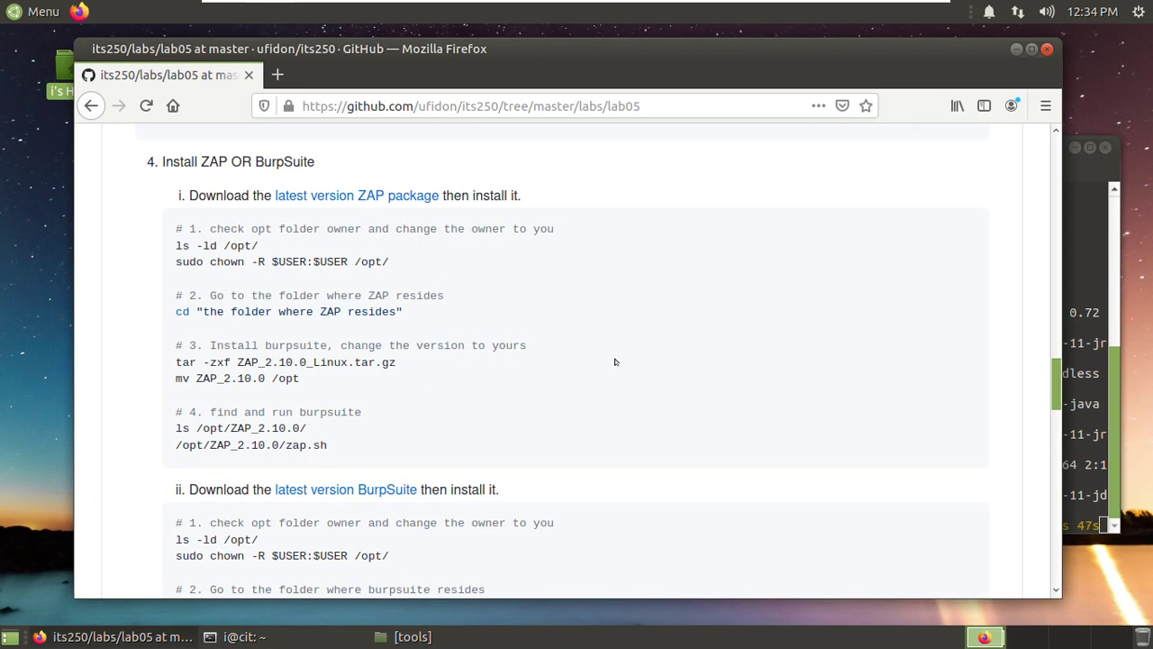
scroll(615, 362, up, 8)
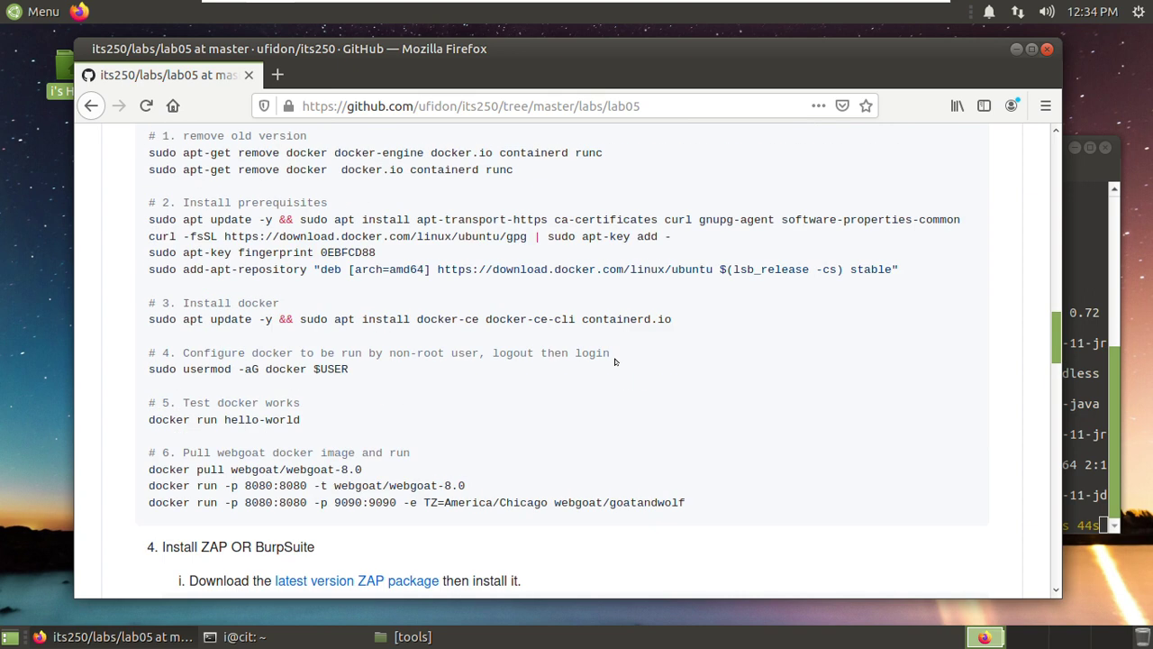
scroll(615, 362, up, 2)
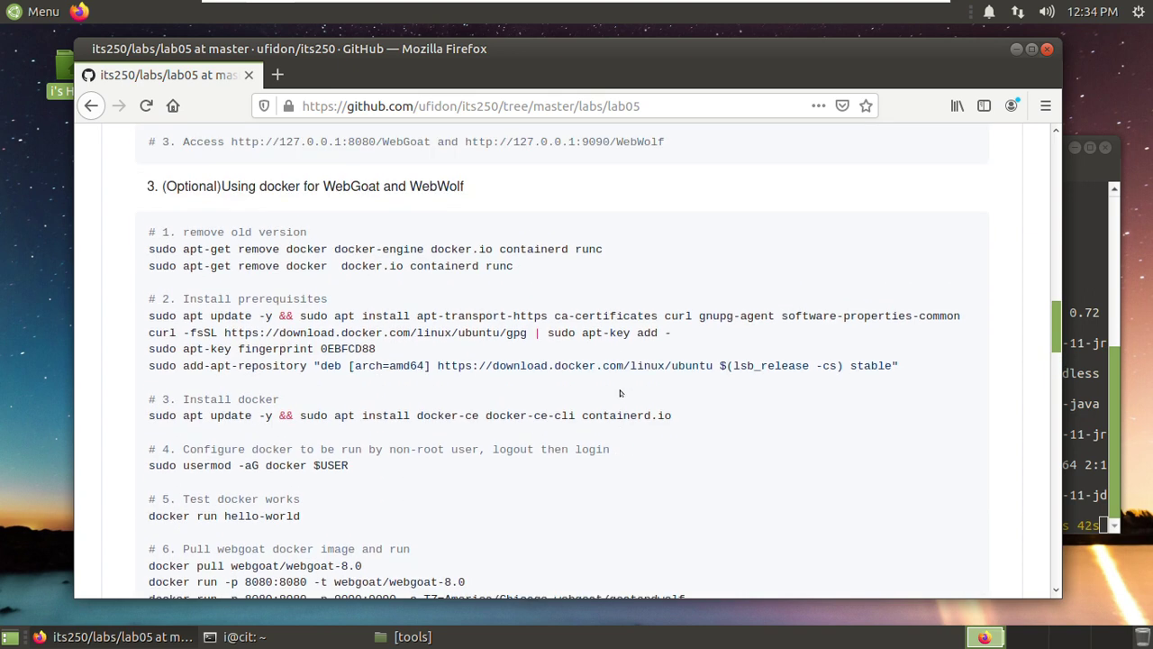
scroll(622, 392, down, 1)
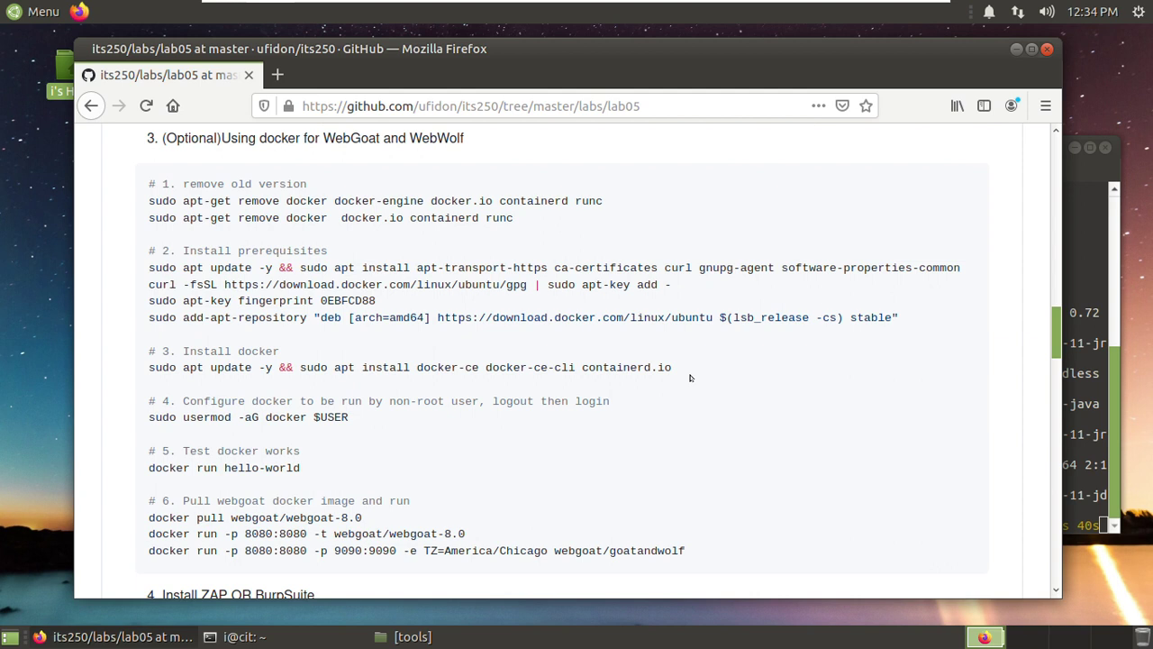
scroll(689, 378, up, 7)
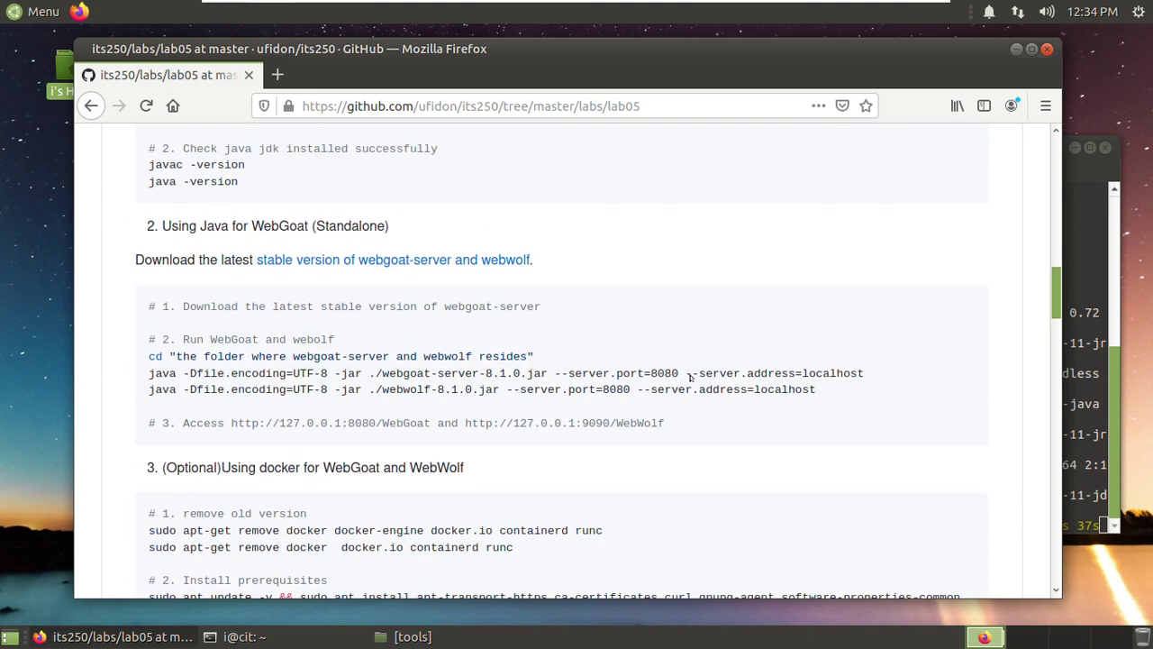
scroll(690, 377, up, 1)
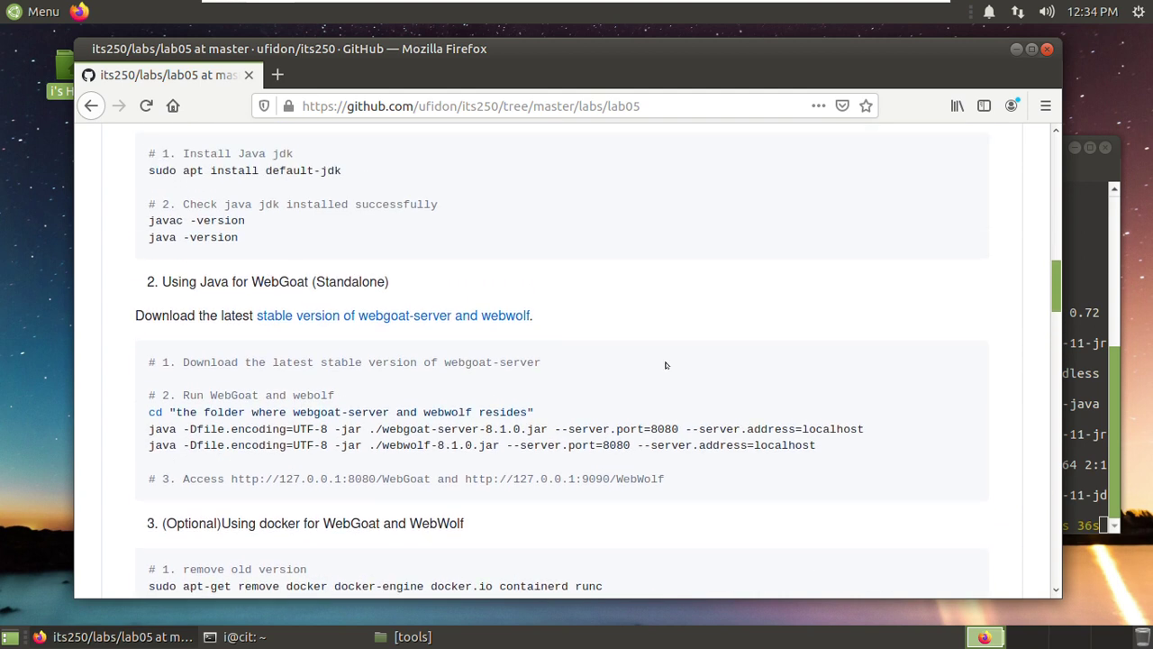
scroll(638, 335, up, 2)
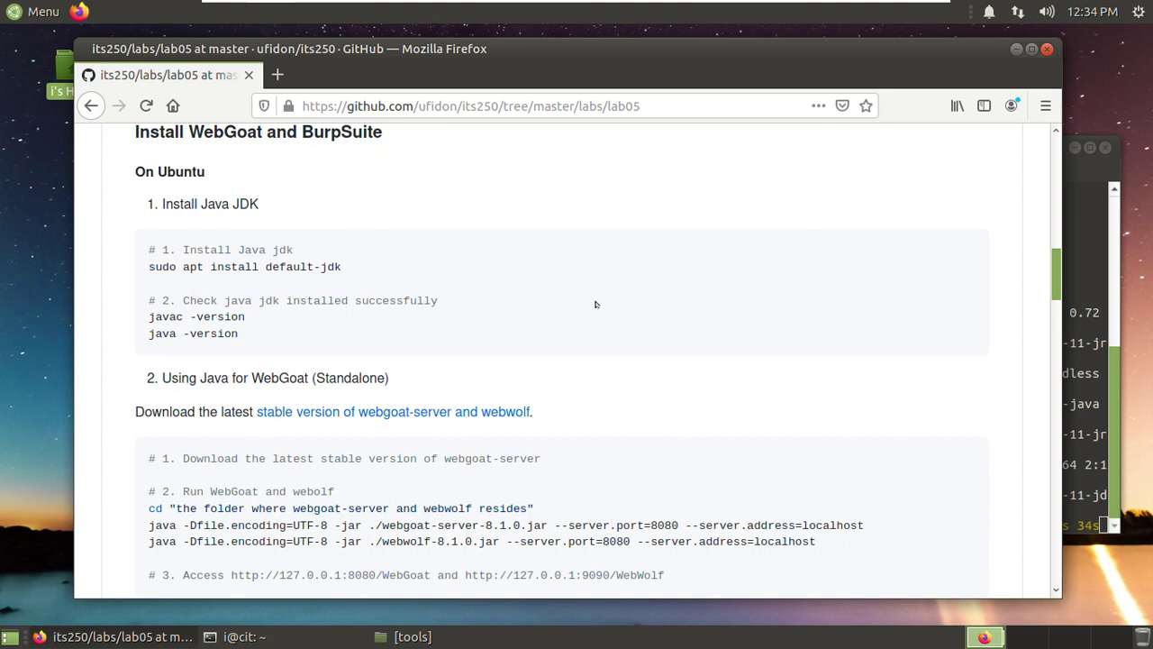
click(1079, 235)
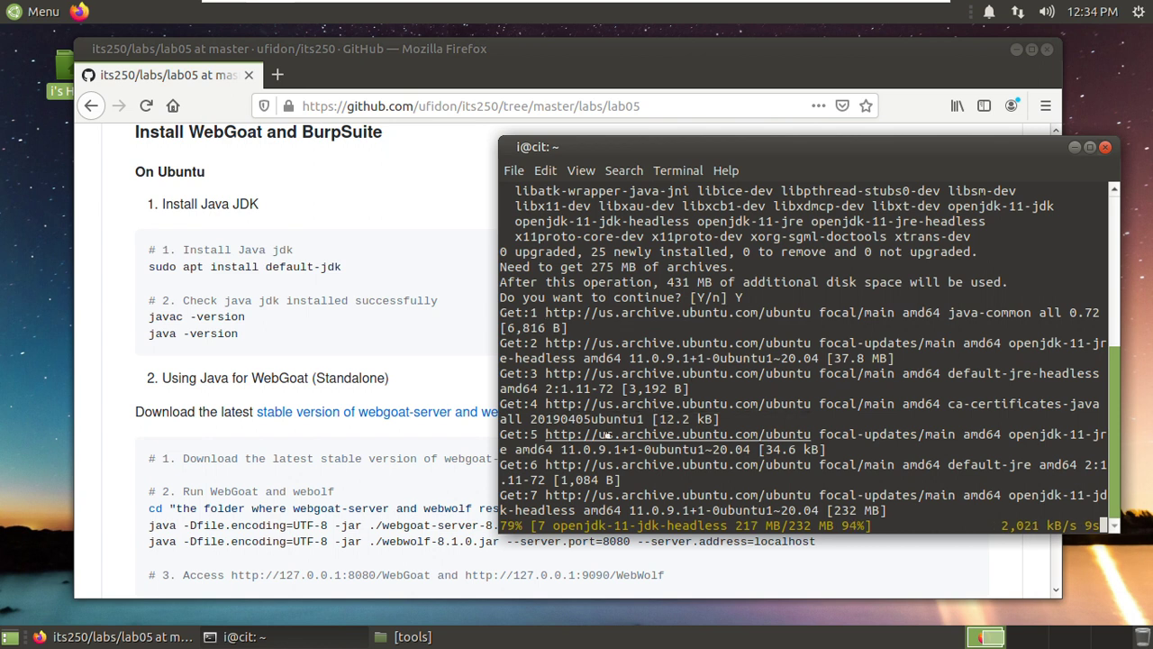
Watch the openjdk download progress in the terminal as it reaches 83%
scroll(370, 279, up, 3)
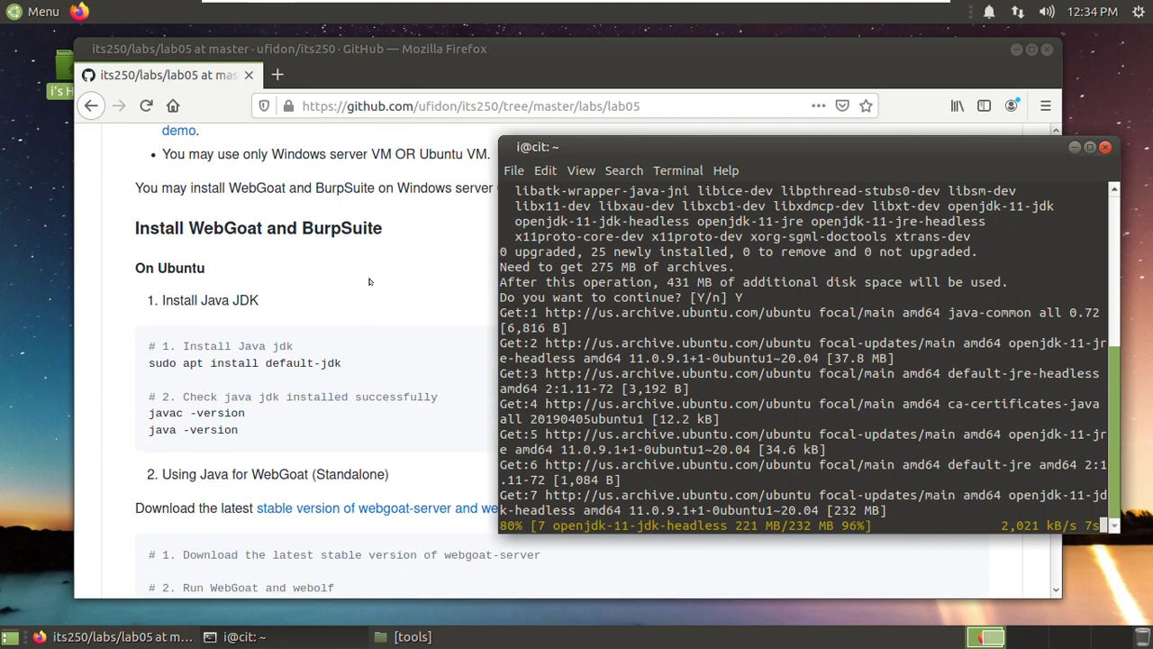
scroll(365, 278, up, 8)
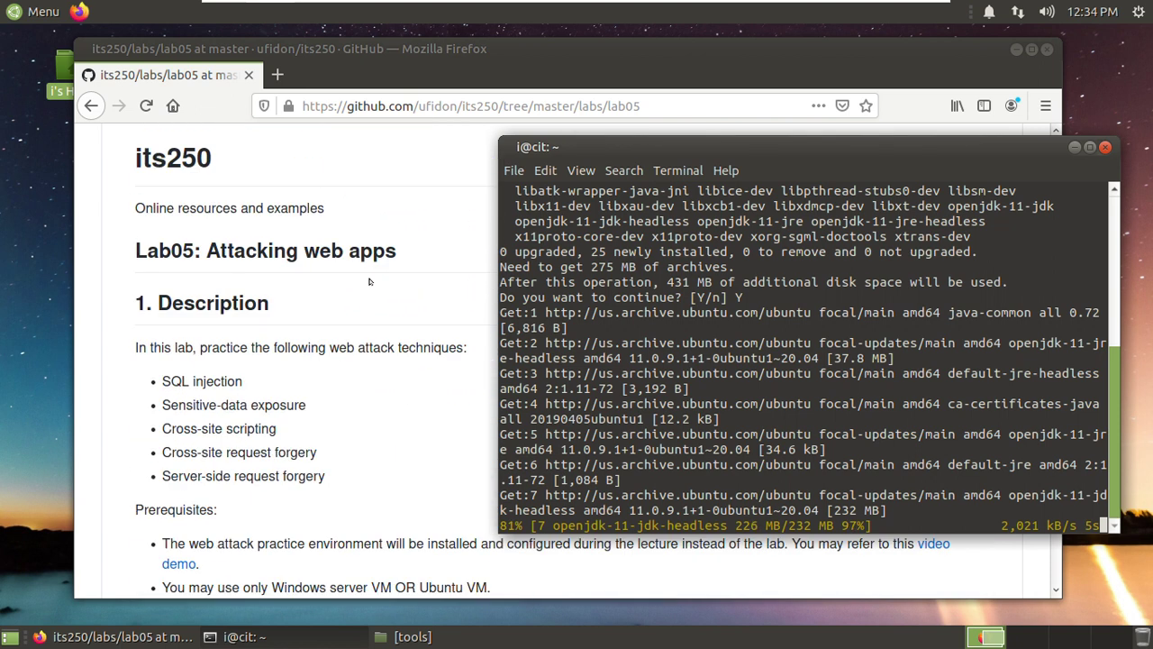
Open a new tab and open the its250 repository link in another new tab
click(274, 80)
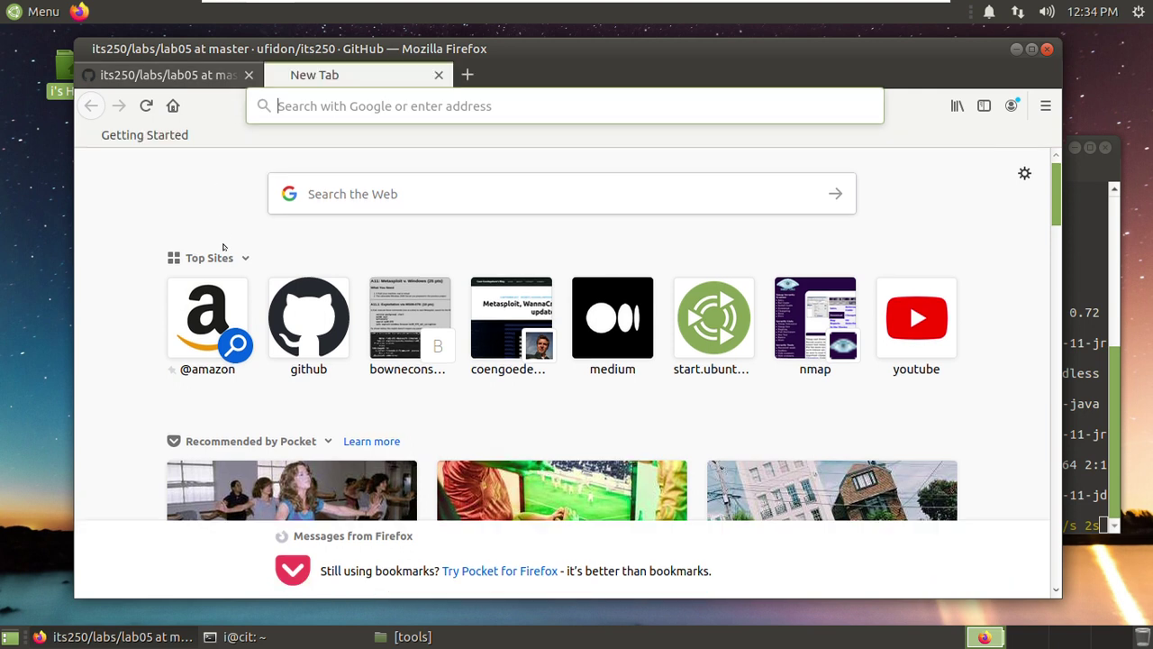
key(ctrl+Tab)
scroll(257, 257, up, 5)
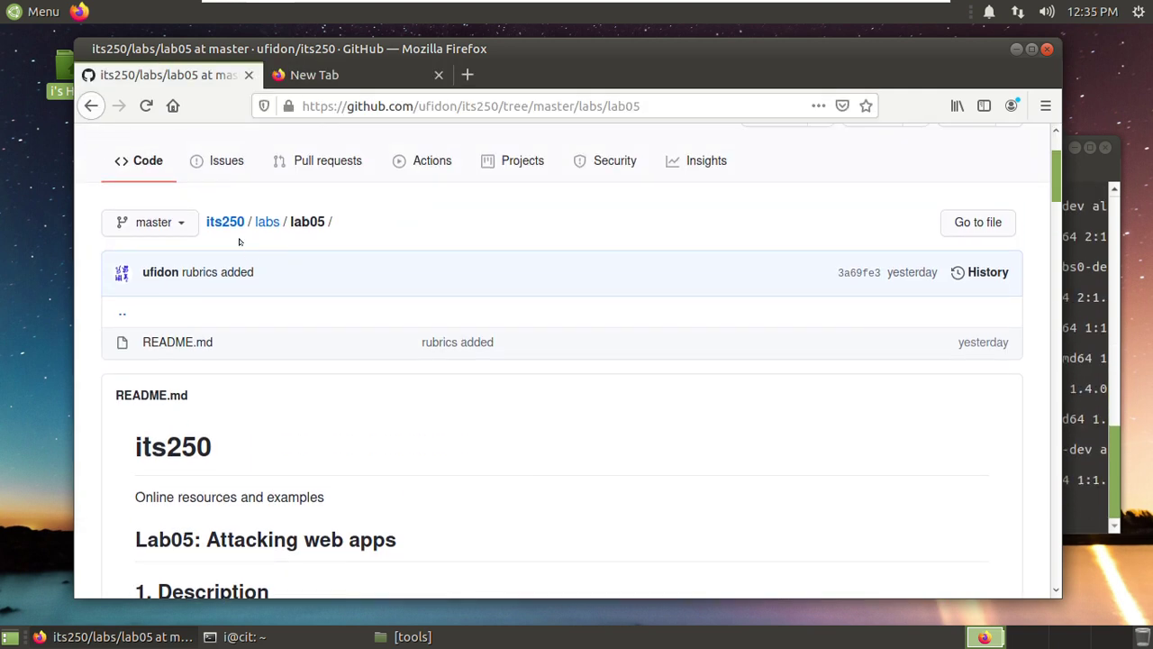
right_click(221, 225)
click(249, 237)
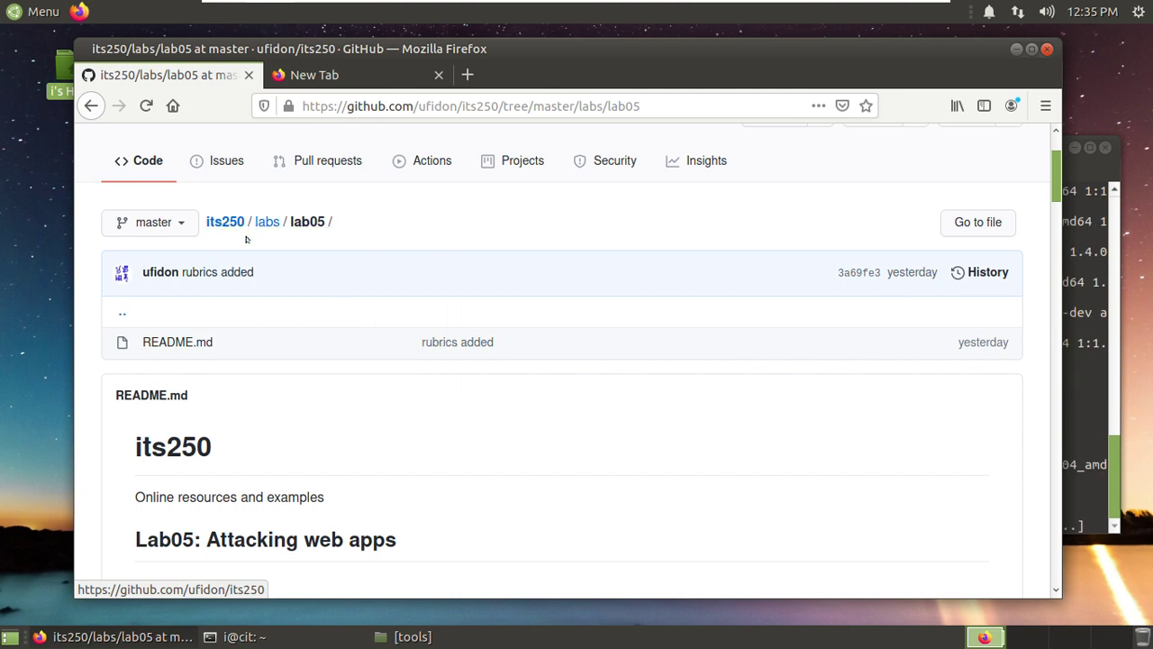
click(341, 83)
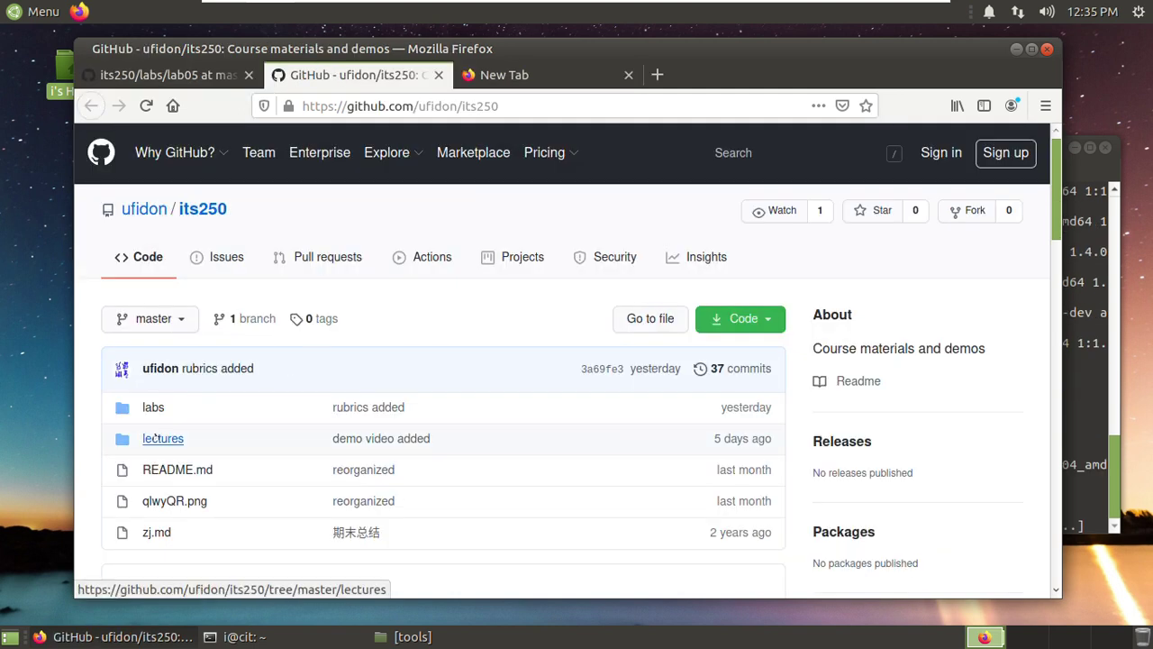
Navigate that tab to lectures > module05, then return to the lab05 tab
click(162, 439)
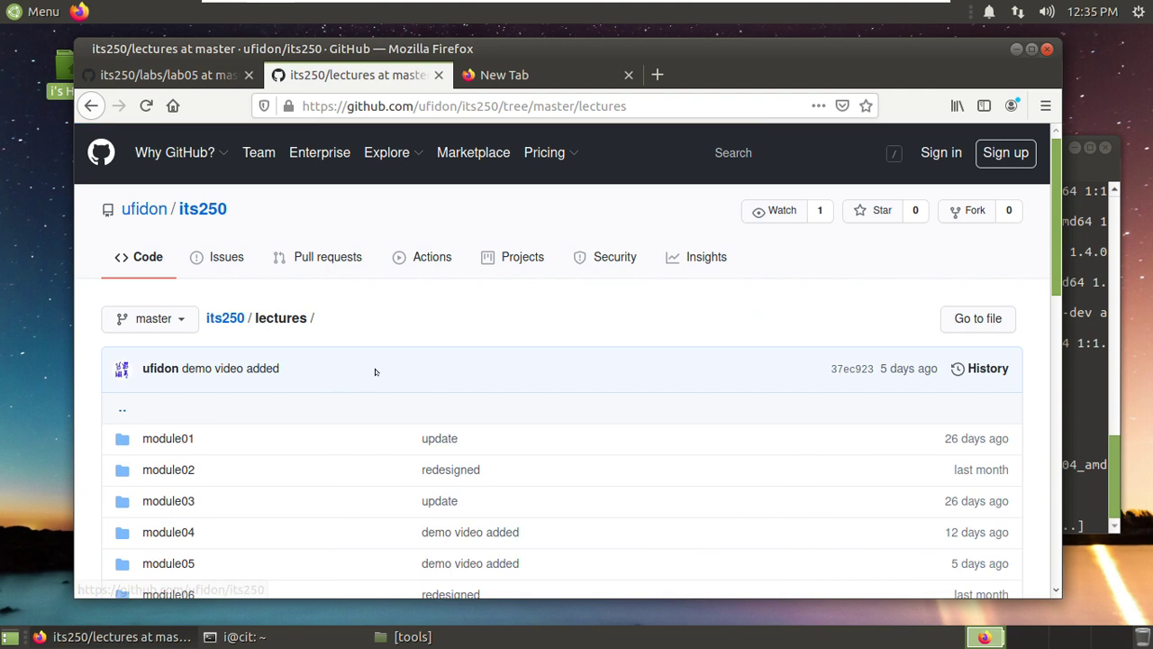
scroll(344, 416, down, 2)
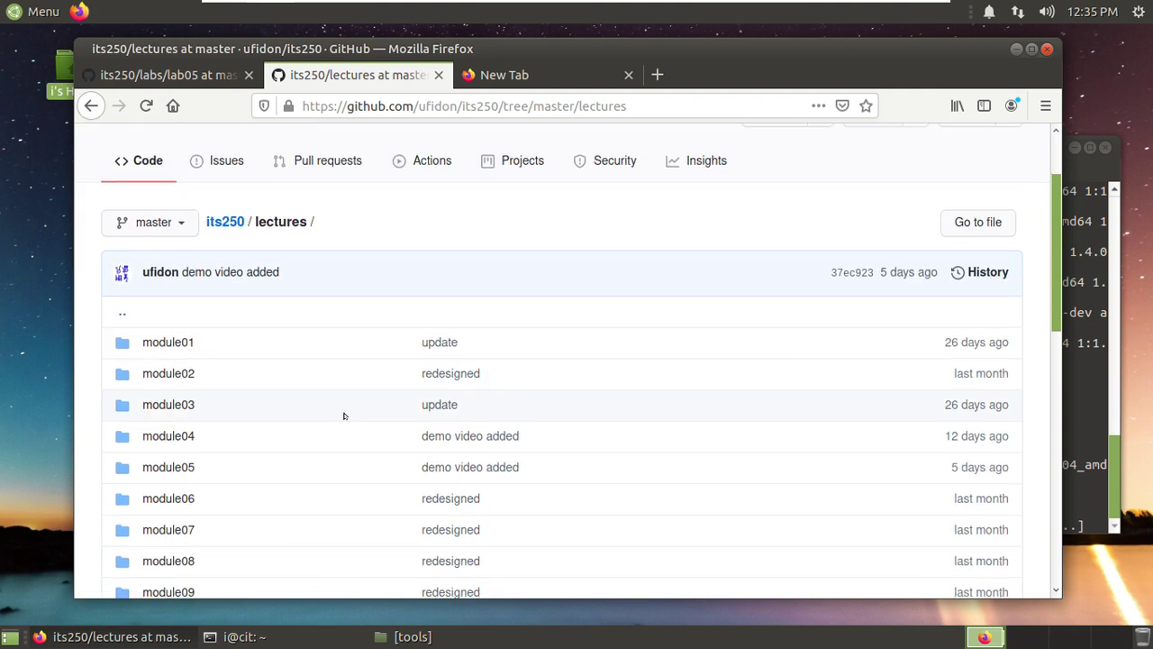
click(173, 468)
scroll(360, 370, down, 5)
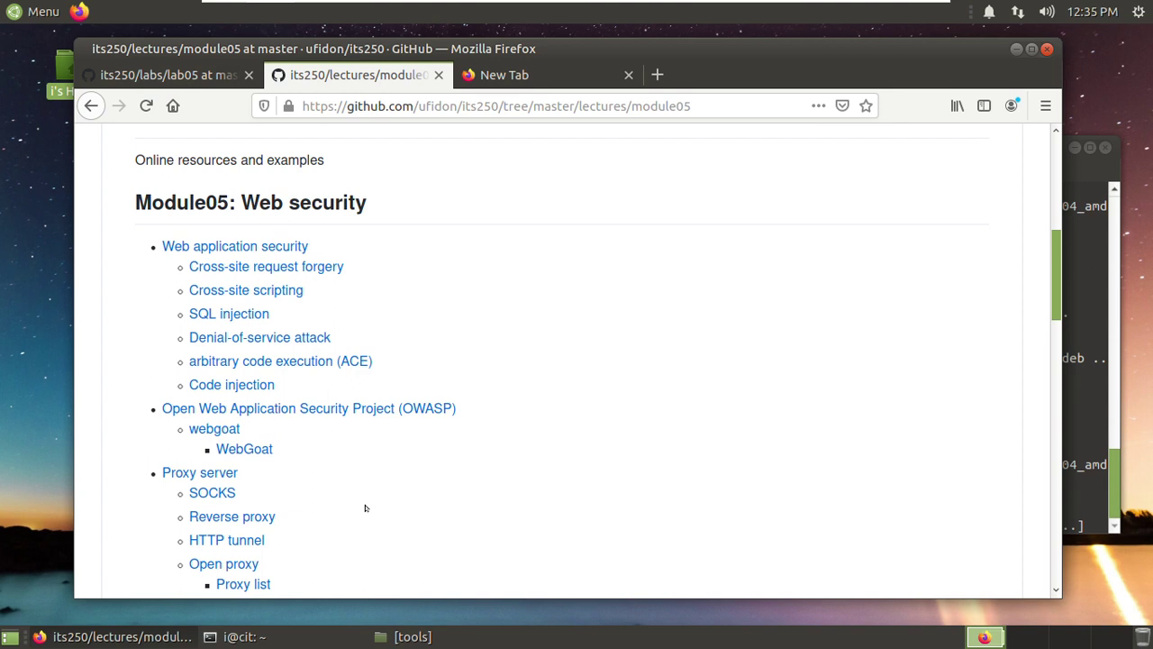
click(1070, 368)
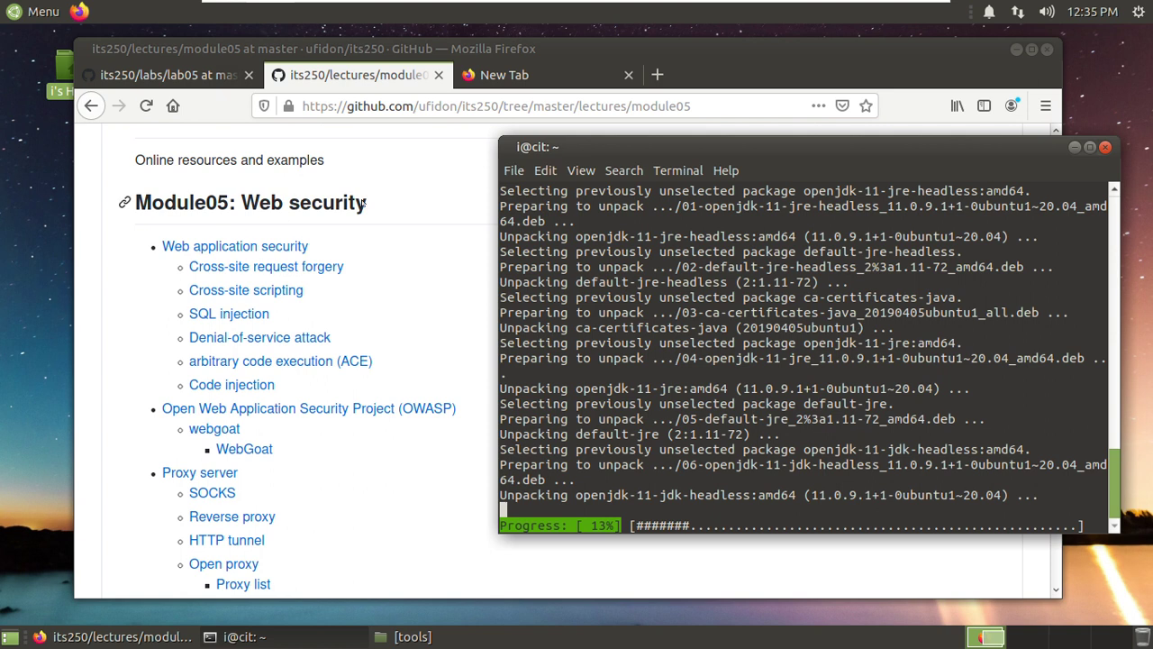
click(178, 76)
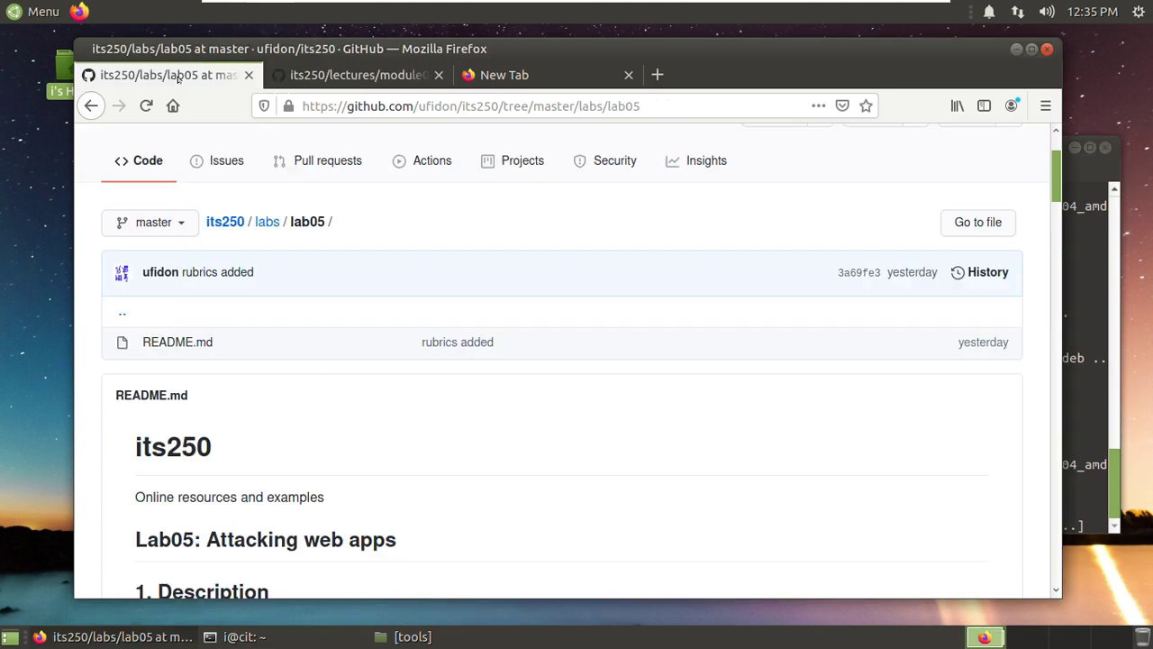
Verify the JDK with javac -version and java -version, both reporting 11.0.9.1
scroll(519, 270, down, 10)
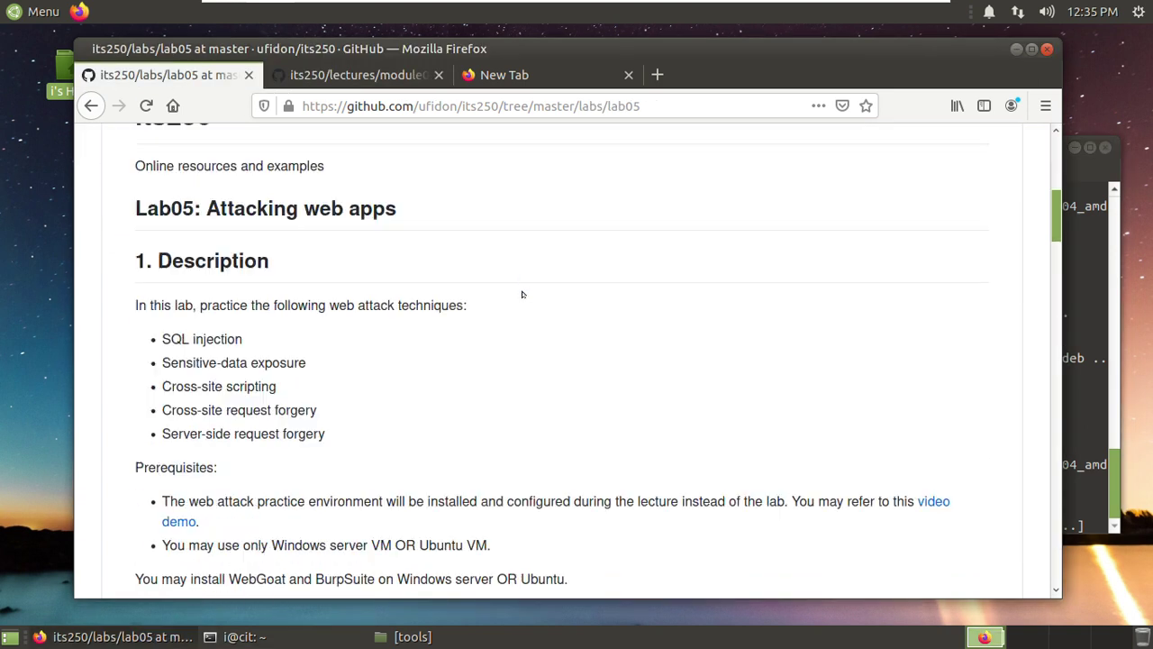
scroll(522, 294, down, 4)
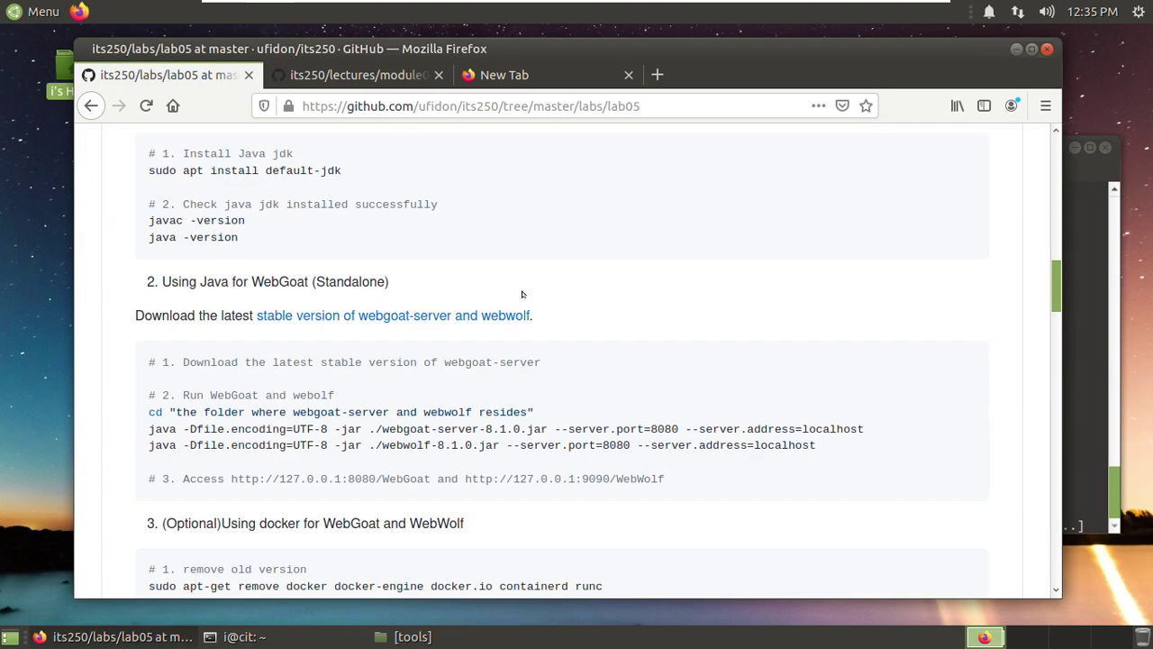
scroll(715, 290, up, 3)
scroll(715, 290, down, 1)
click(1067, 268)
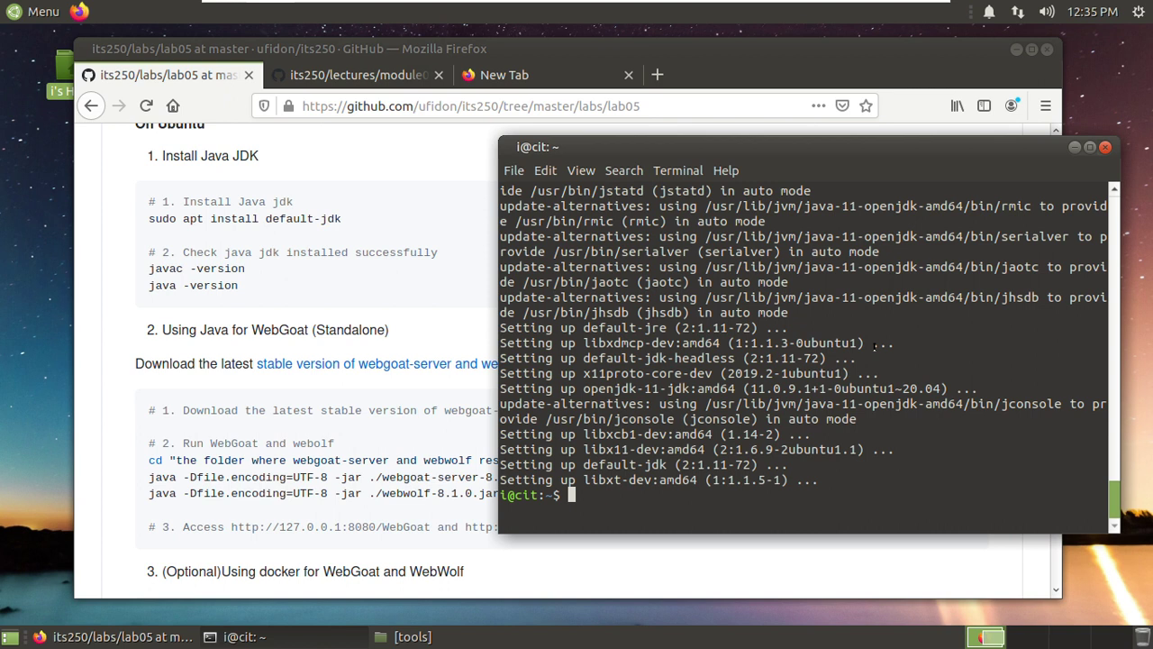
text(javac -version)
key(Return)
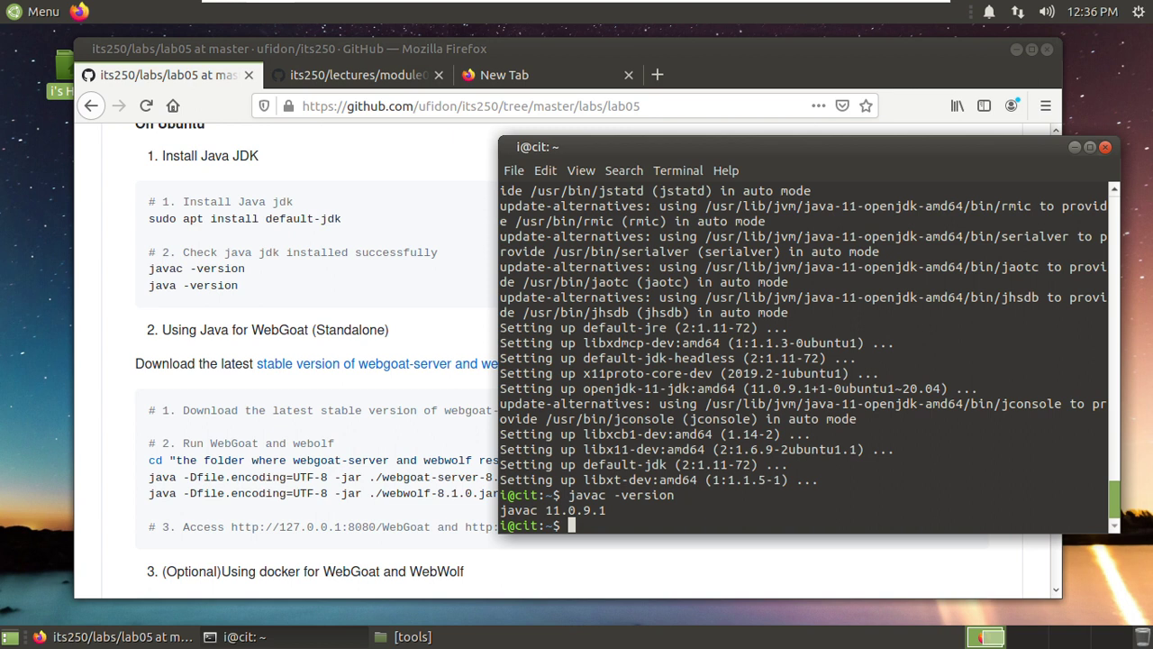
text(java -version)
key(Return)
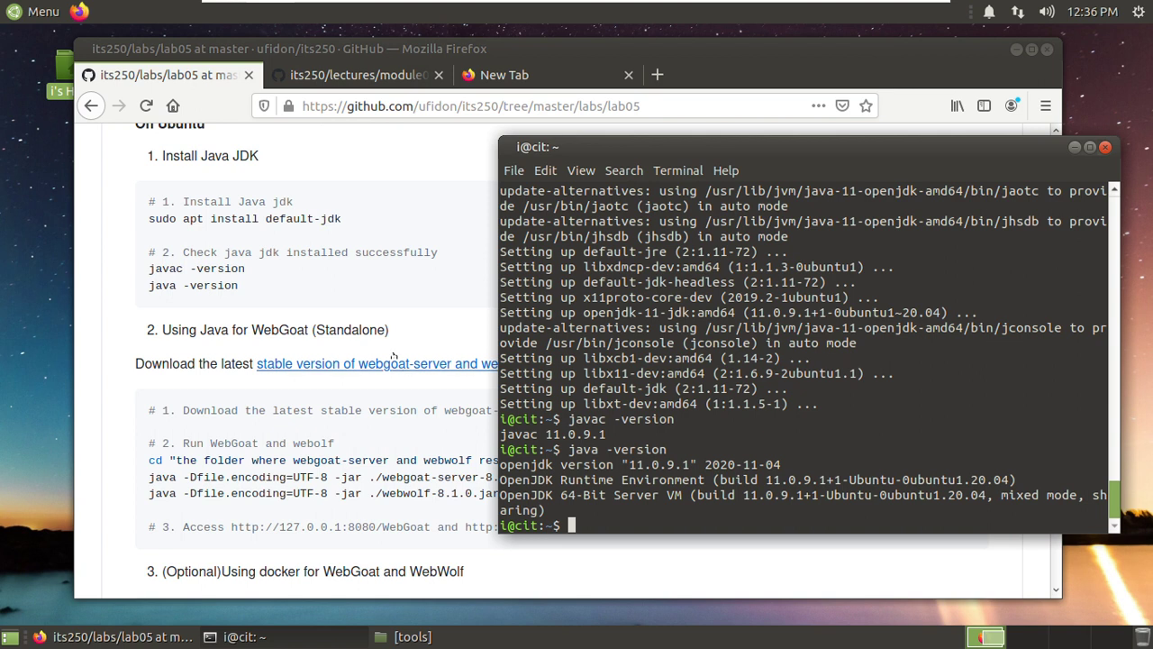
scroll(351, 321, down, 1)
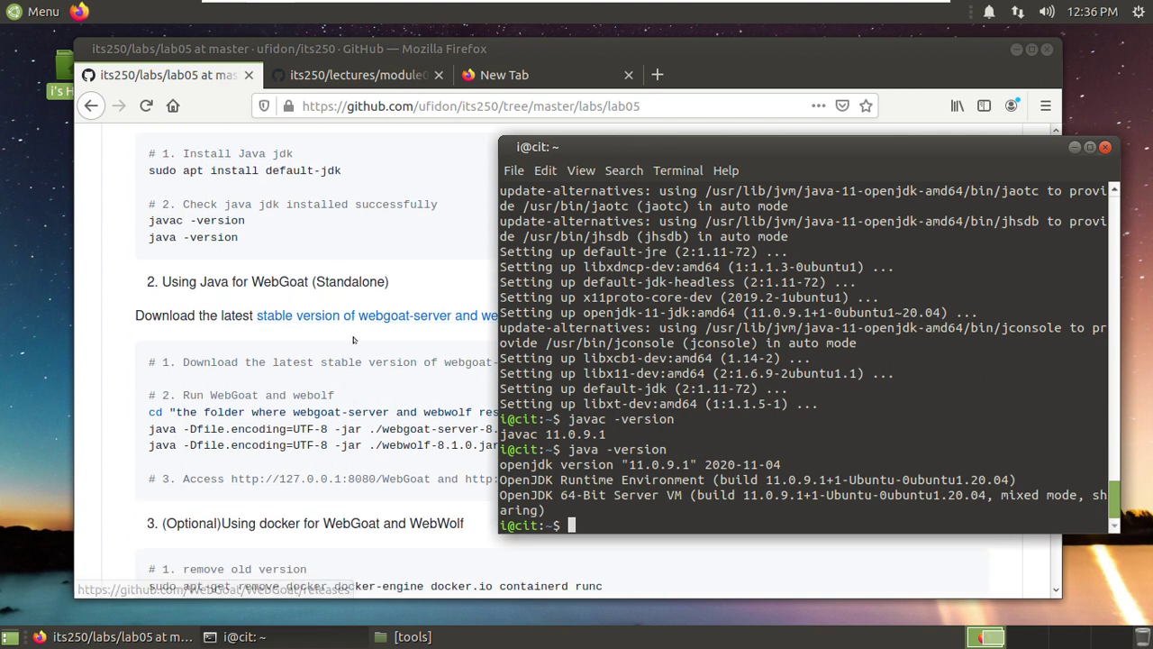
Open the WebGoat stable releases link in a new tab and scroll to the webgoat-server-8.1.0.jar assets
click(330, 328)
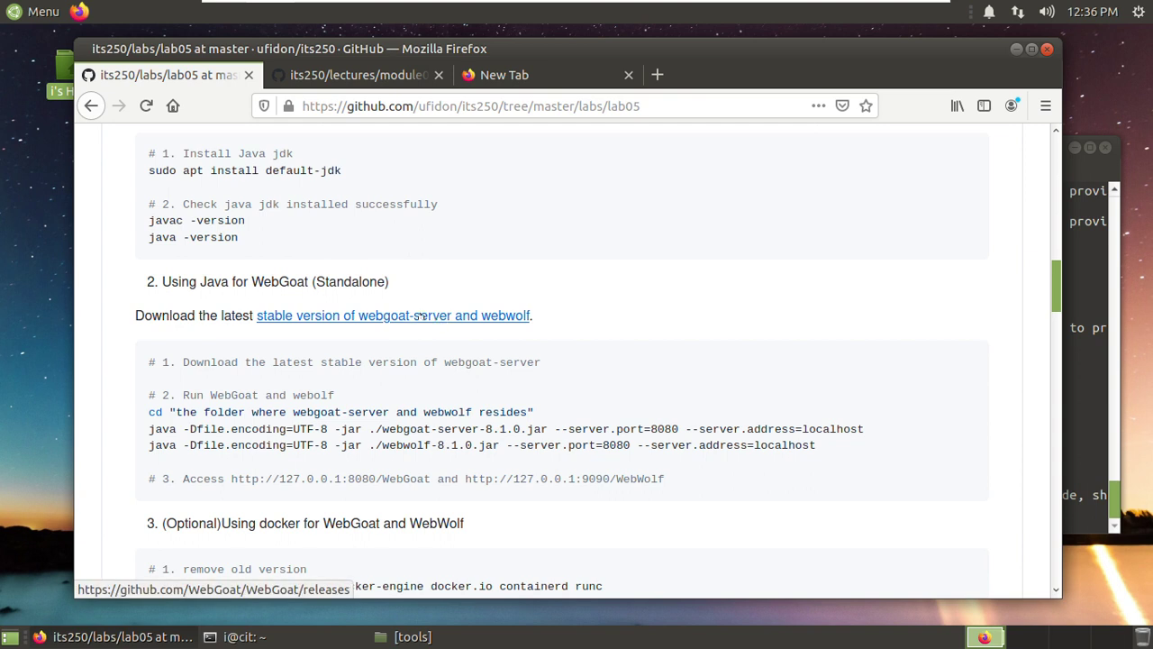
right_click(420, 315)
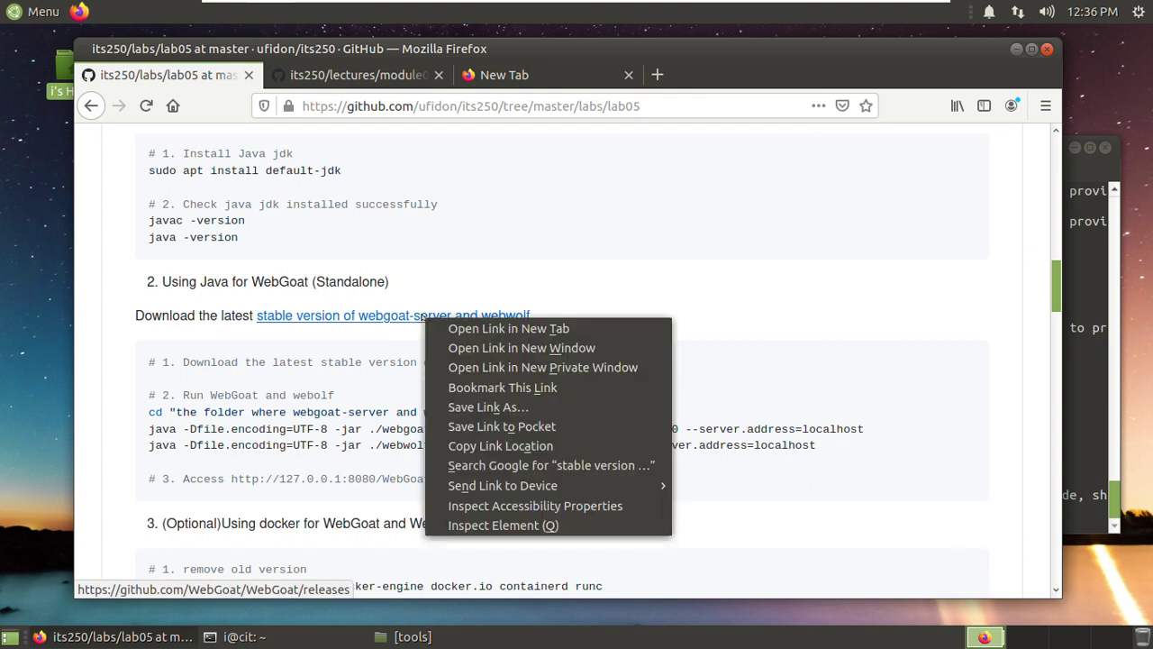
click(458, 331)
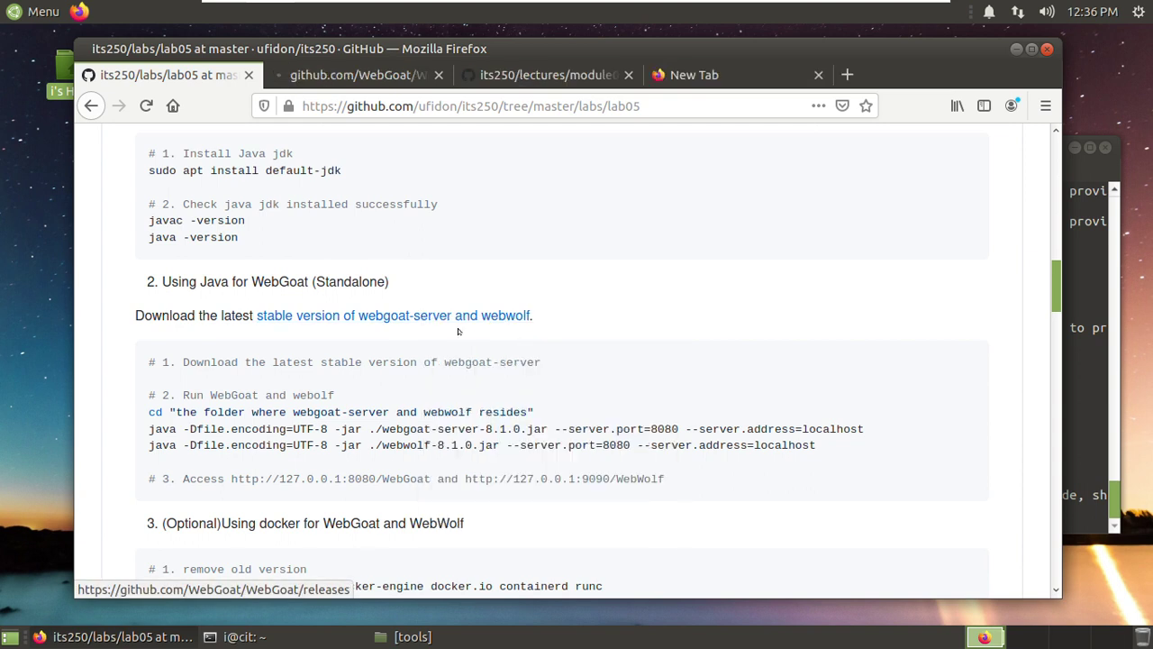
click(358, 78)
scroll(654, 327, down, 5)
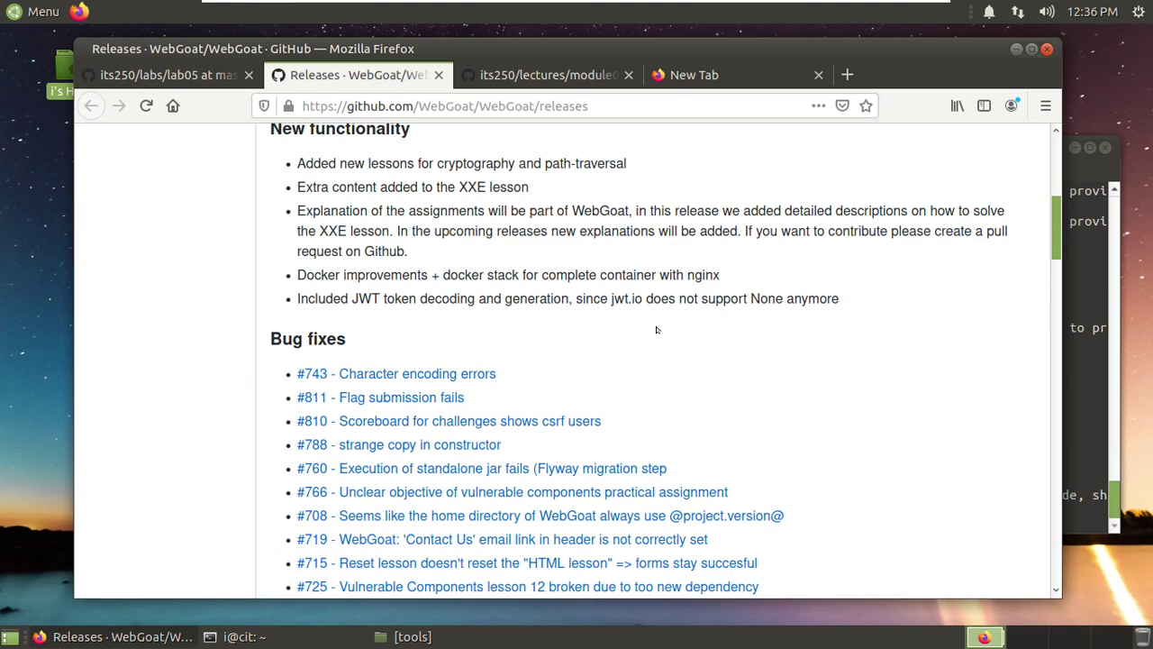
scroll(657, 330, down, 10)
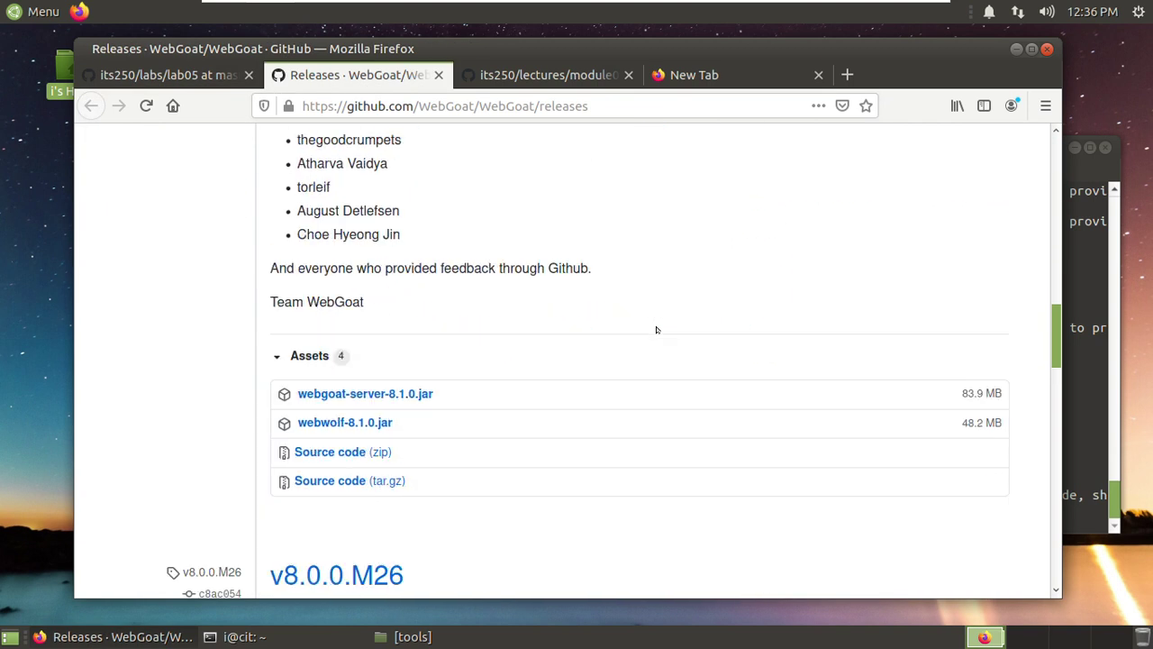
scroll(657, 329, down, 1)
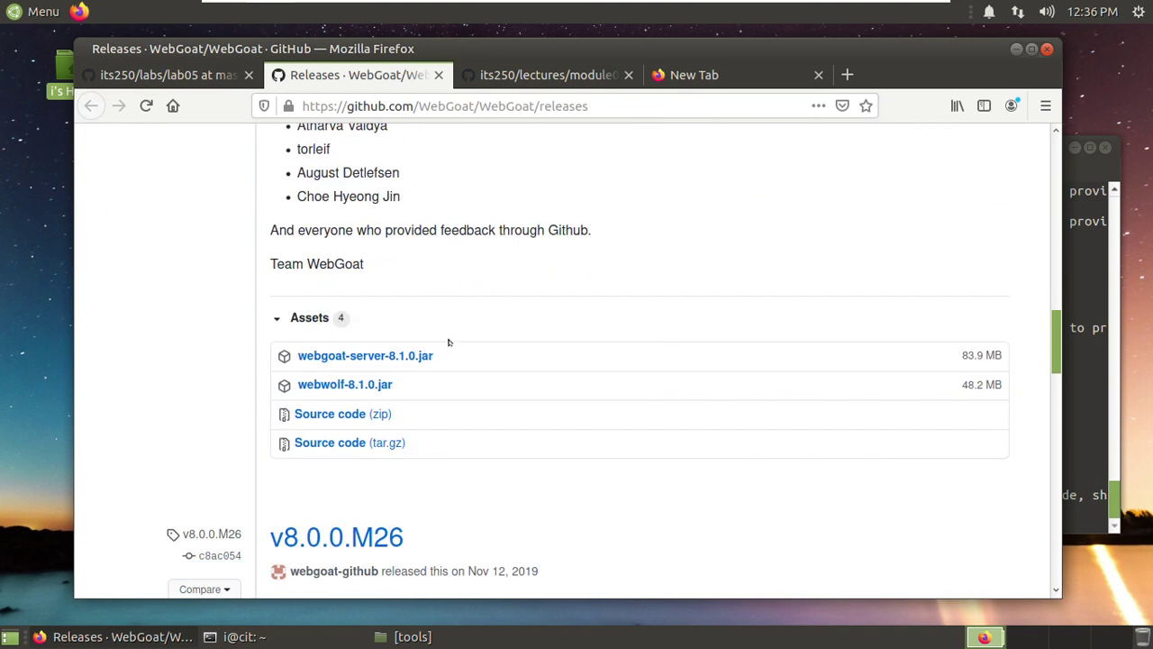
Save webgoat-server-8.1.0.jar into the Documents/its250/tools folder
right_click(378, 357)
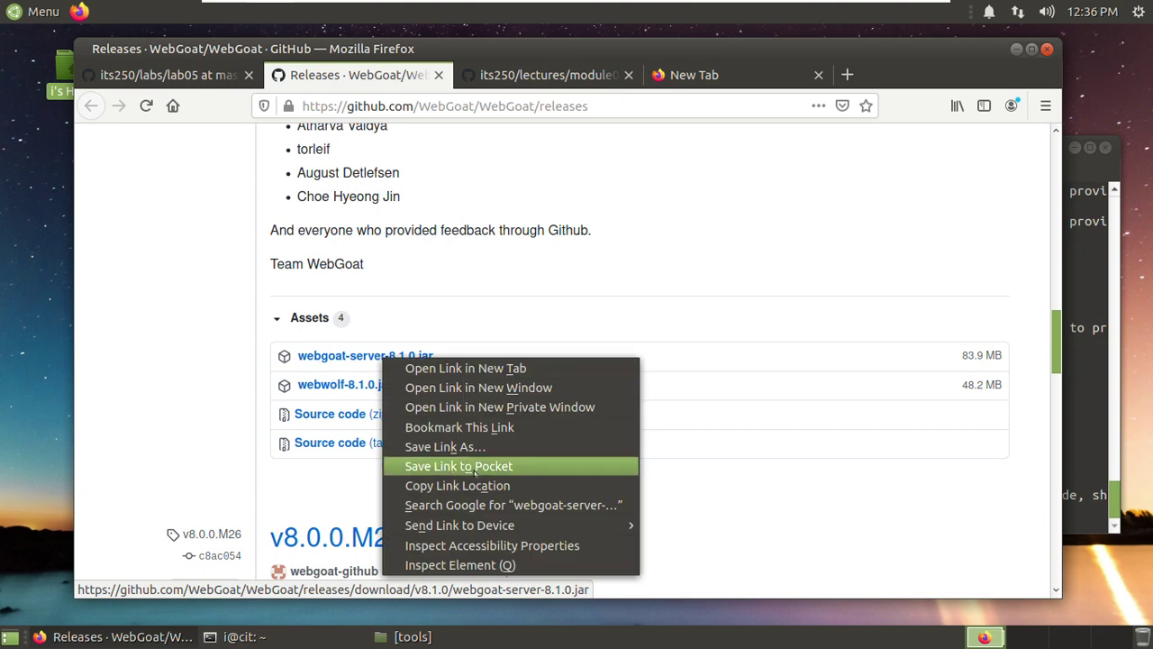
click(510, 446)
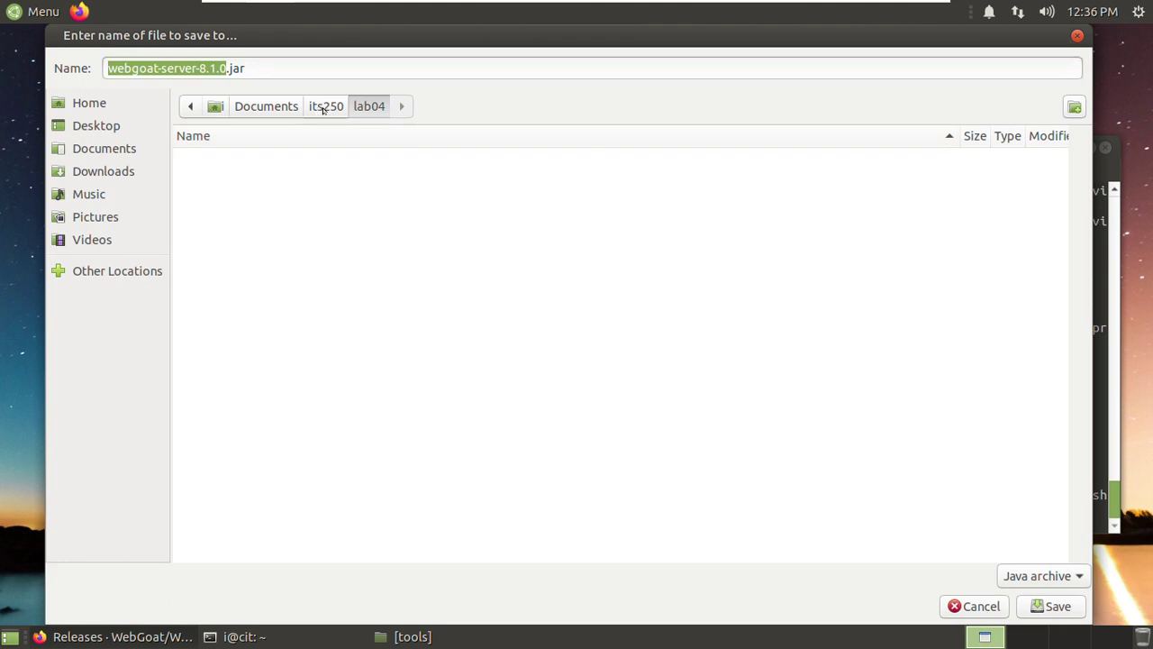
click(323, 109)
click(207, 174)
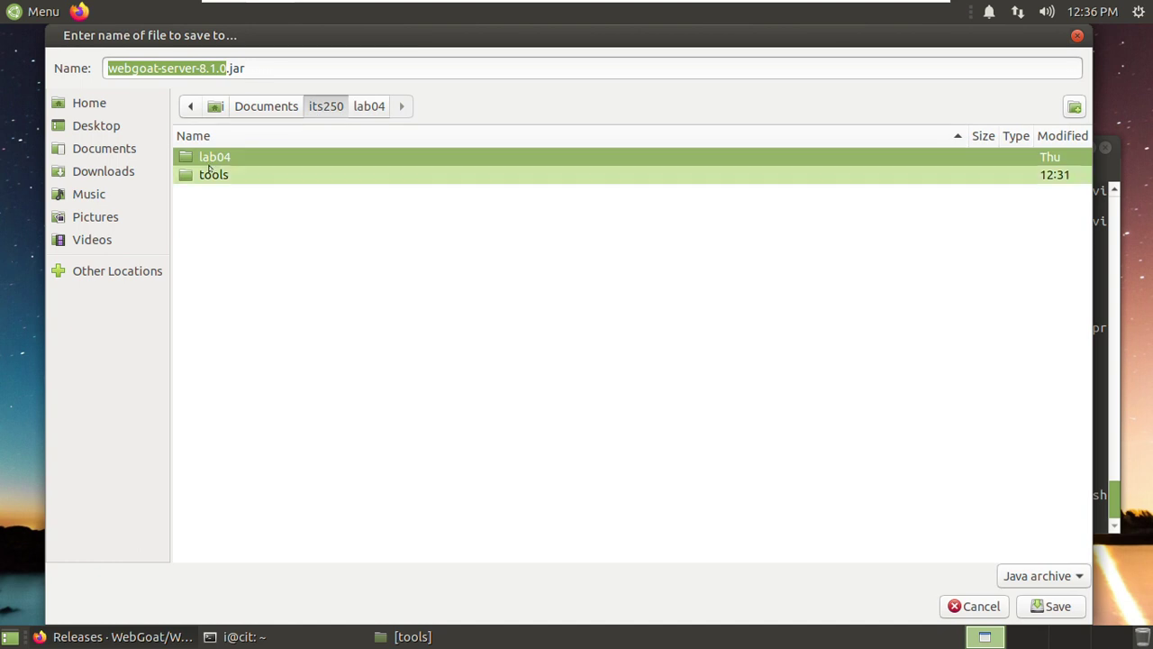
double_click(207, 174)
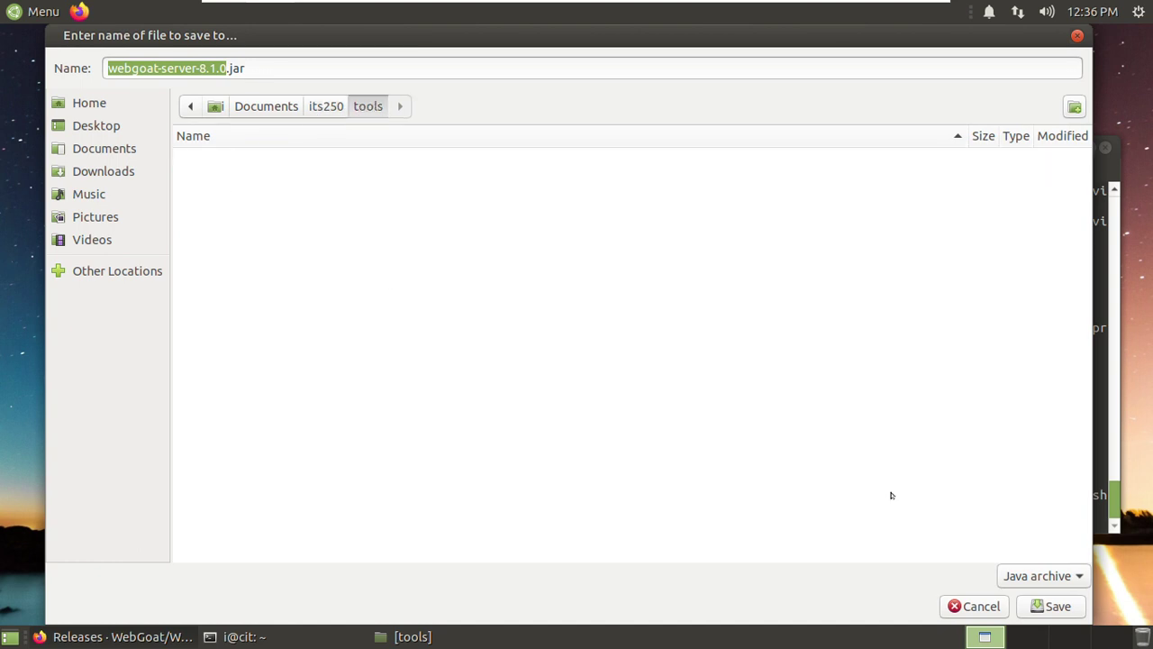
click(1036, 608)
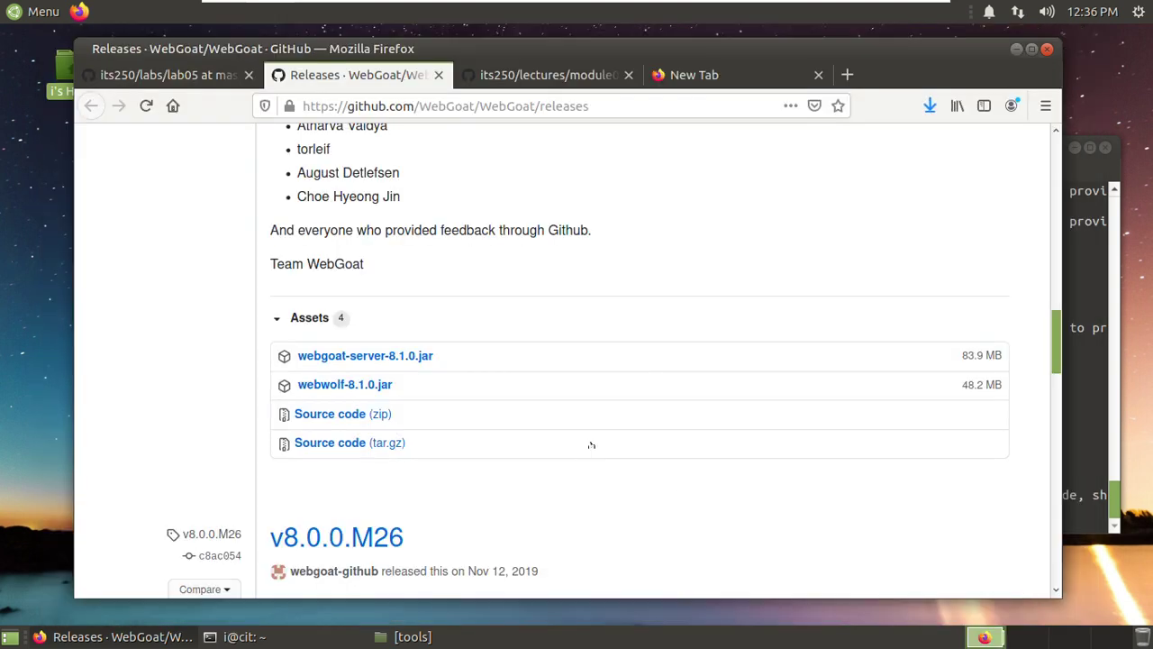
Save webwolf-8.1.0.jar into the same tools folder
right_click(349, 385)
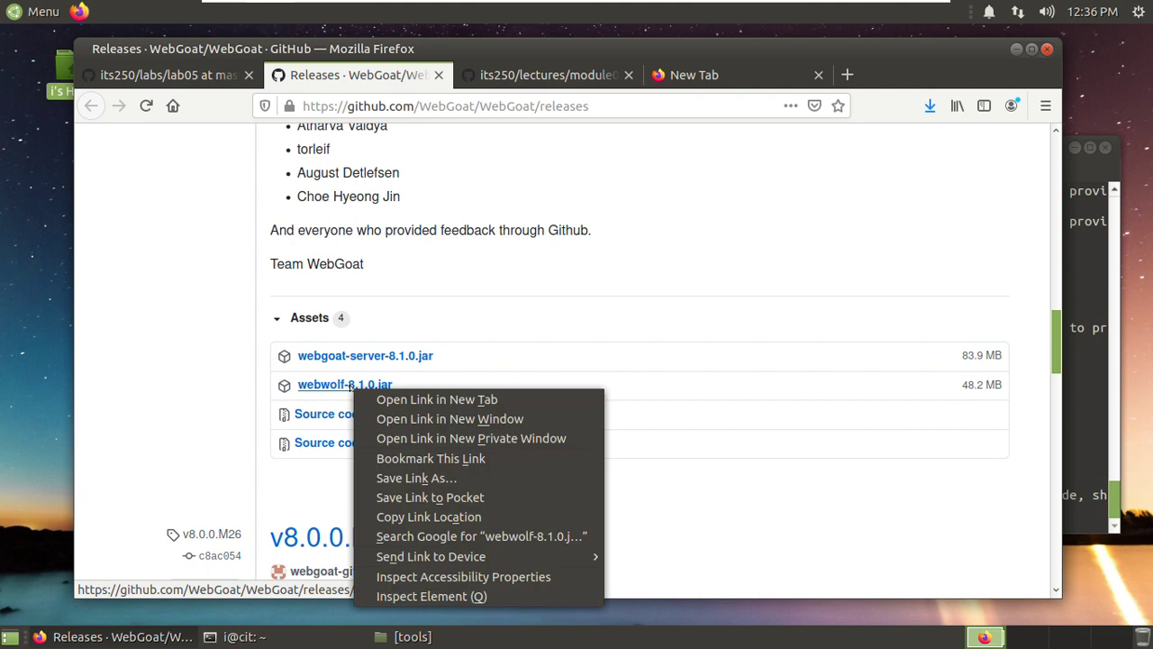
click(456, 480)
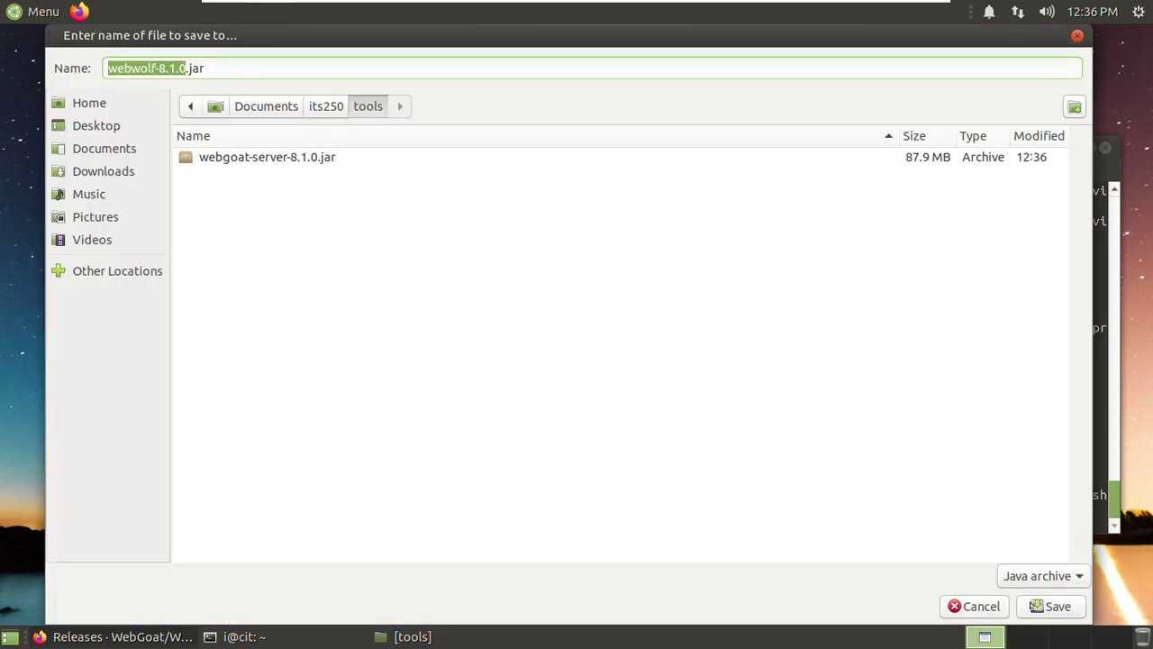
click(1036, 605)
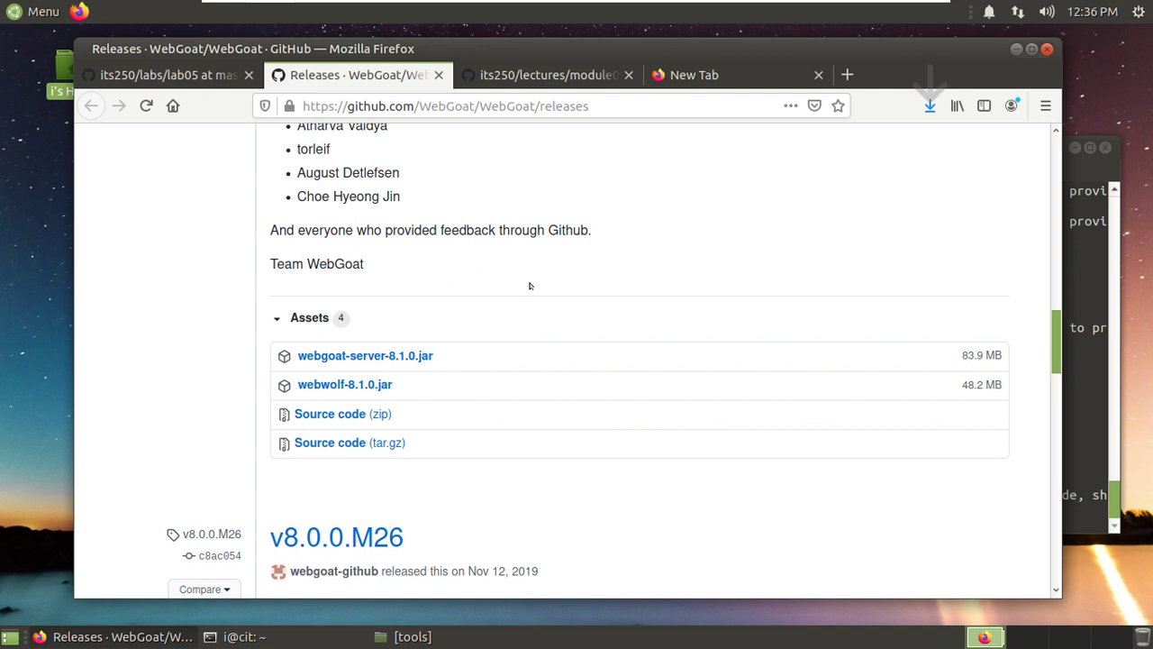
Return to the lab05 instructions and select the cd command line
click(185, 76)
scroll(420, 356, down, 2)
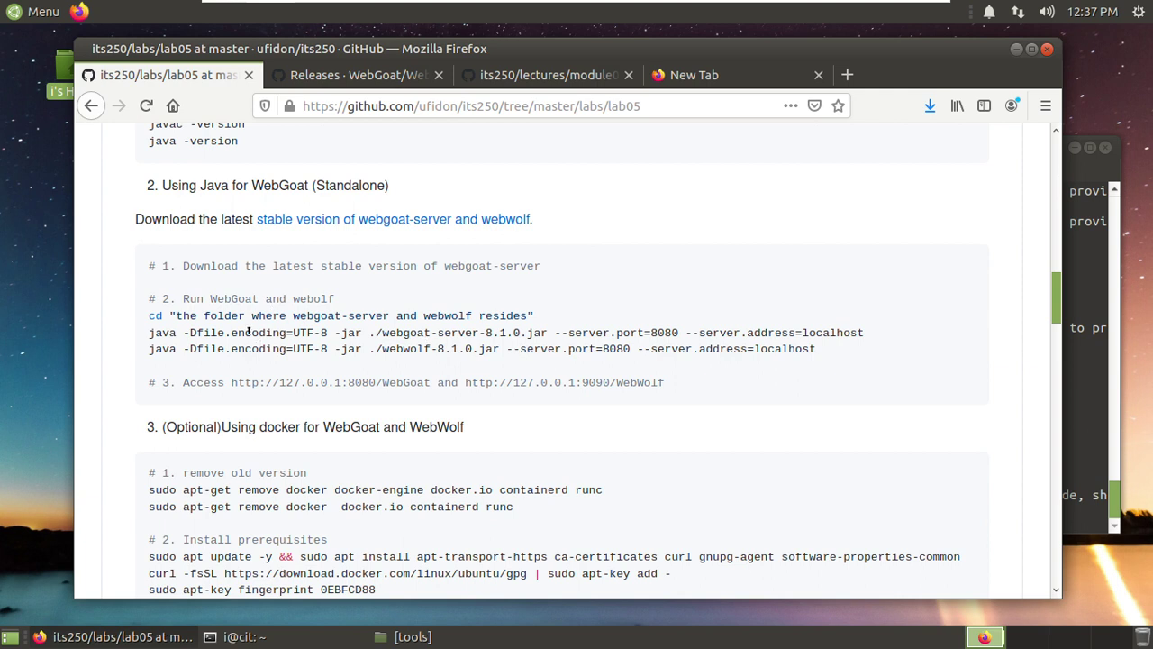
drag(146, 306, 550, 316)
Copy the path /home/i/Documents/its250/tools from Caja's location bar
click(551, 315)
click(480, 637)
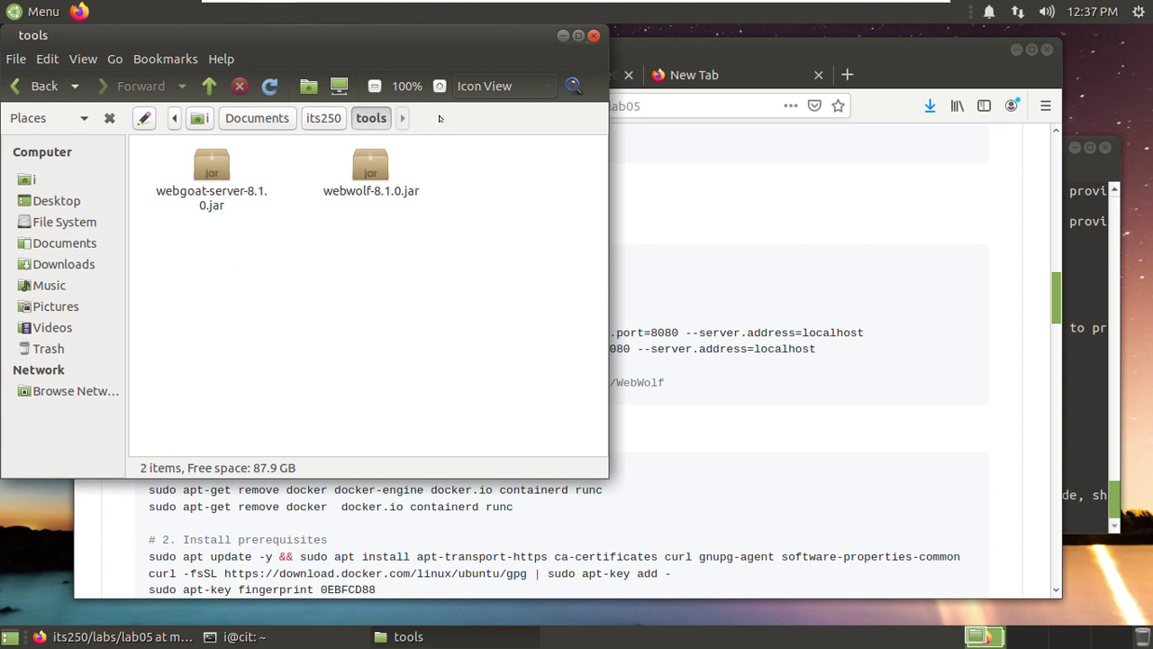
key(ctrl+l)
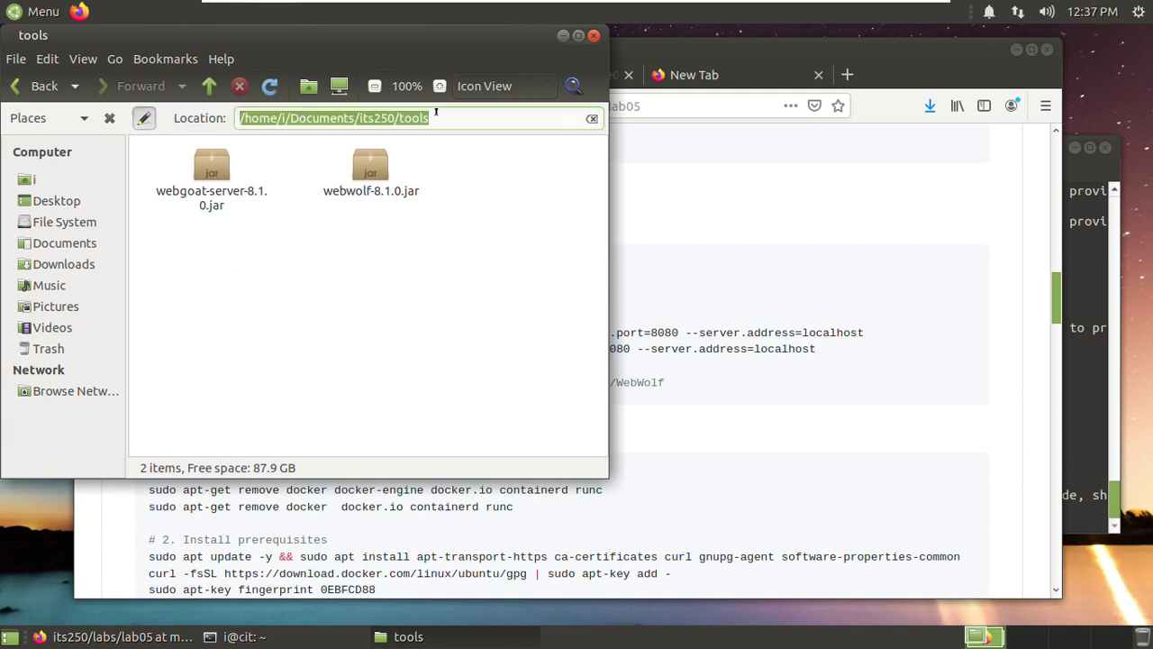
right_click(400, 117)
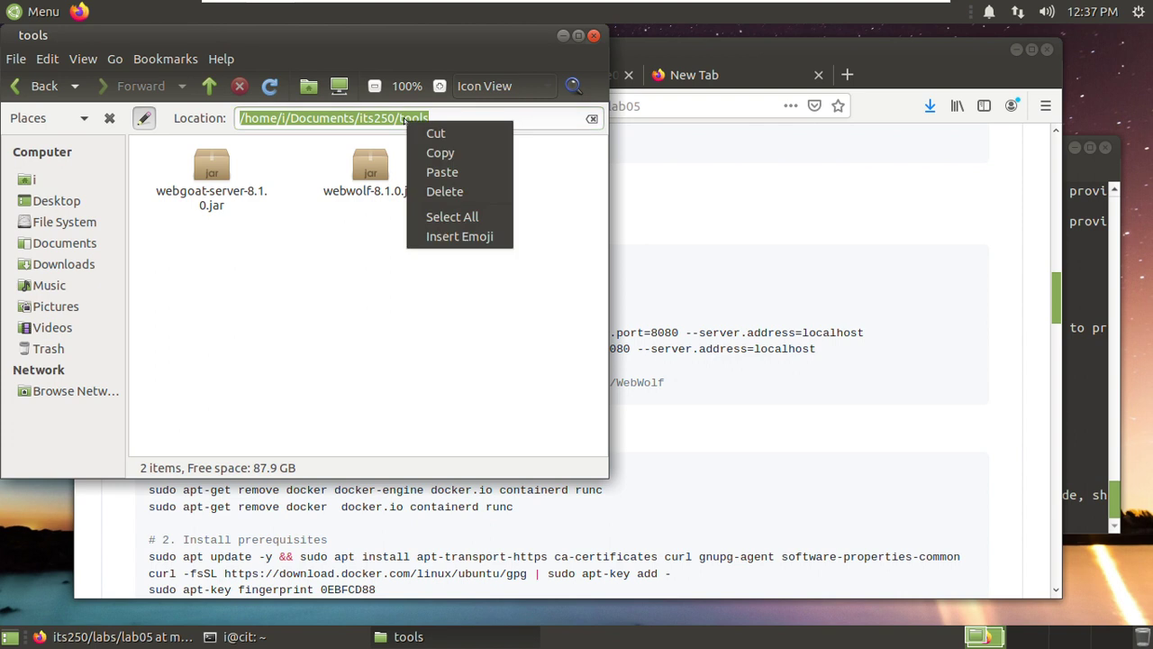
click(429, 153)
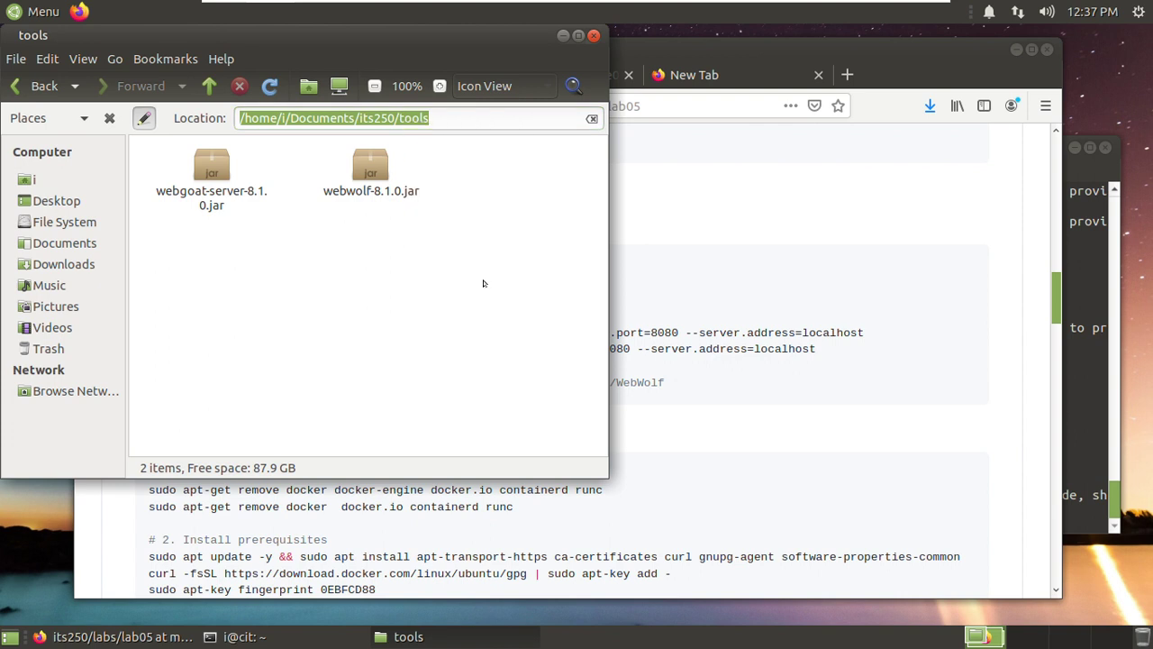
click(1080, 384)
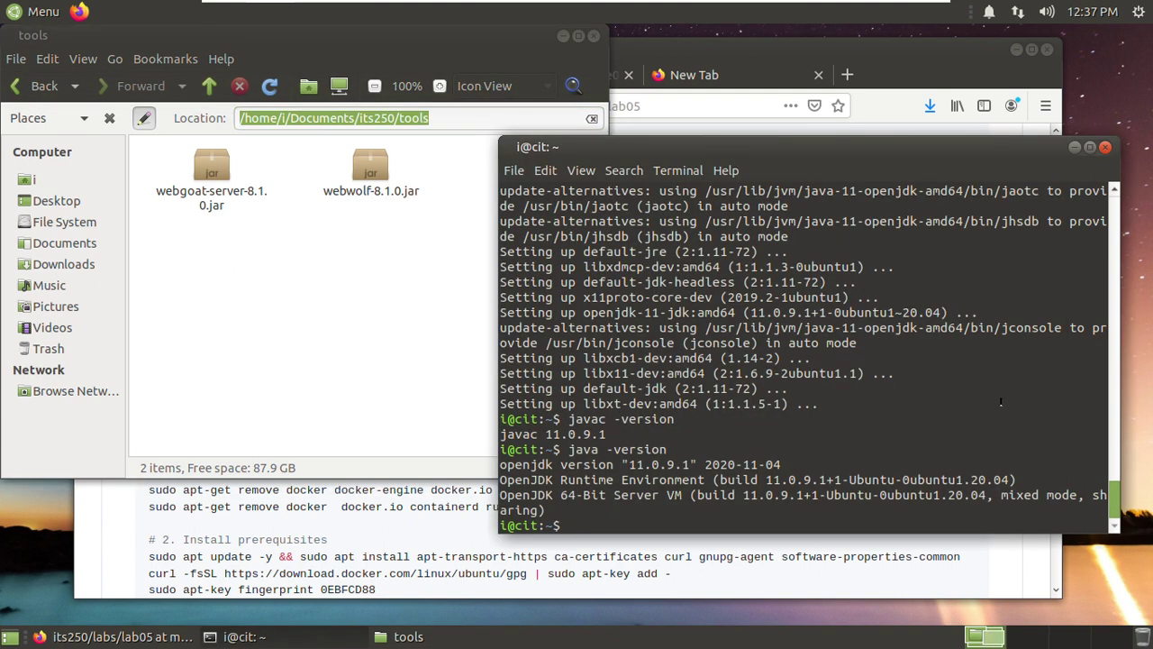
Change into /home/i/Documents/its250/tools and list its two jar files
text(cd)
middle_click(698, 517)
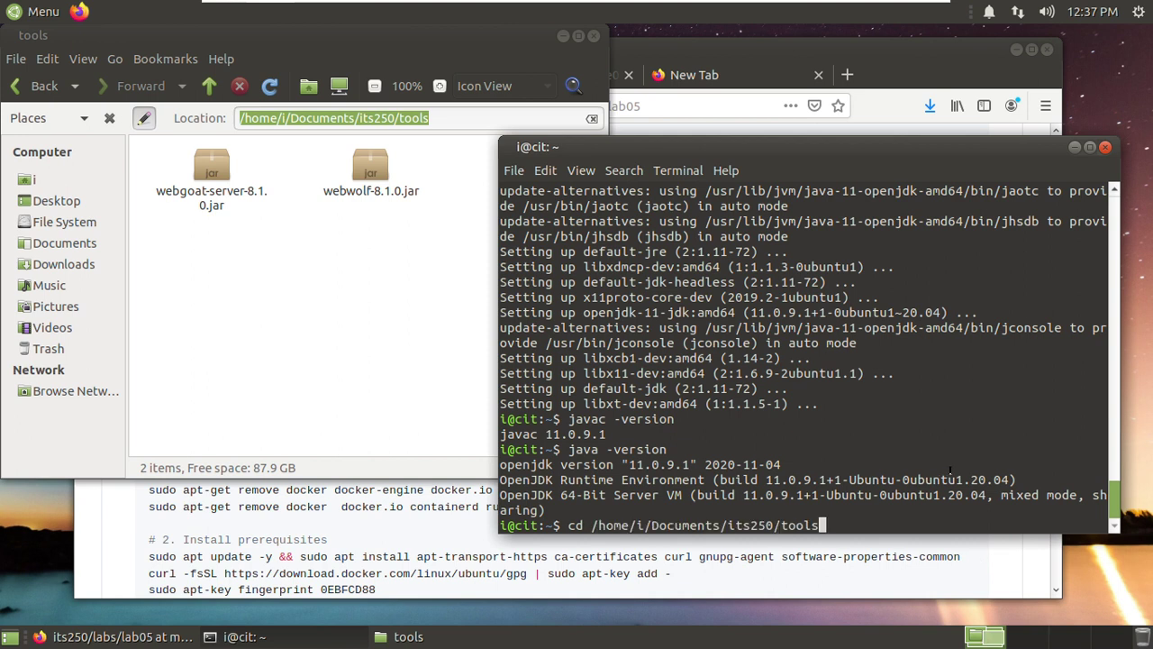
key(Return)
text(ls)
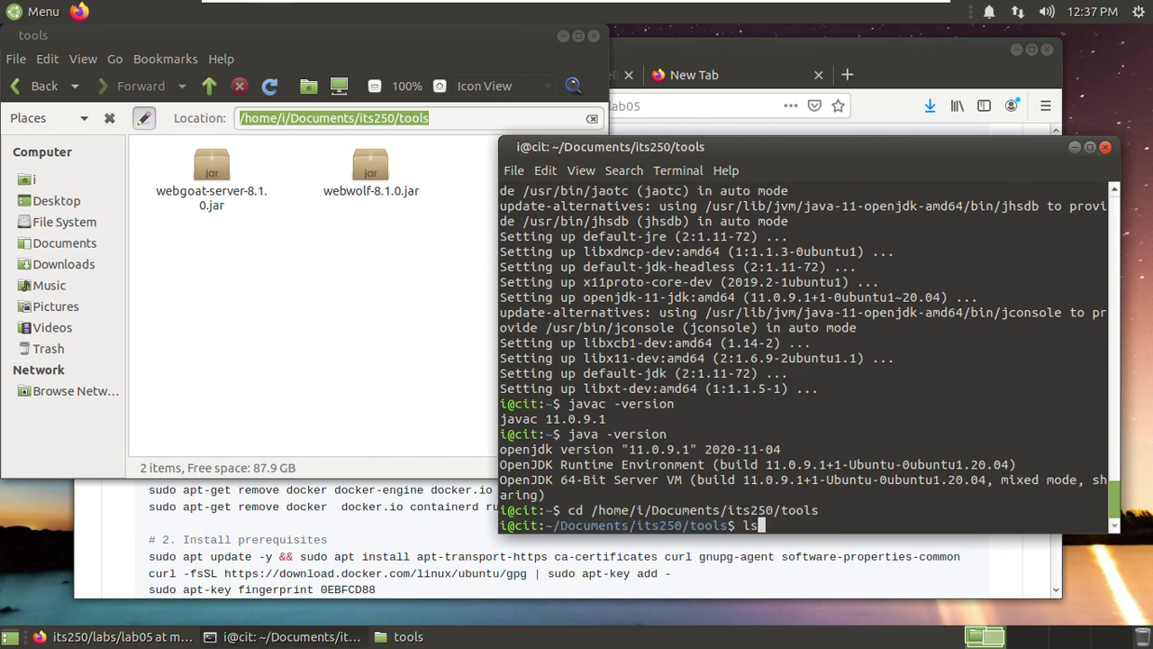
key(Return)
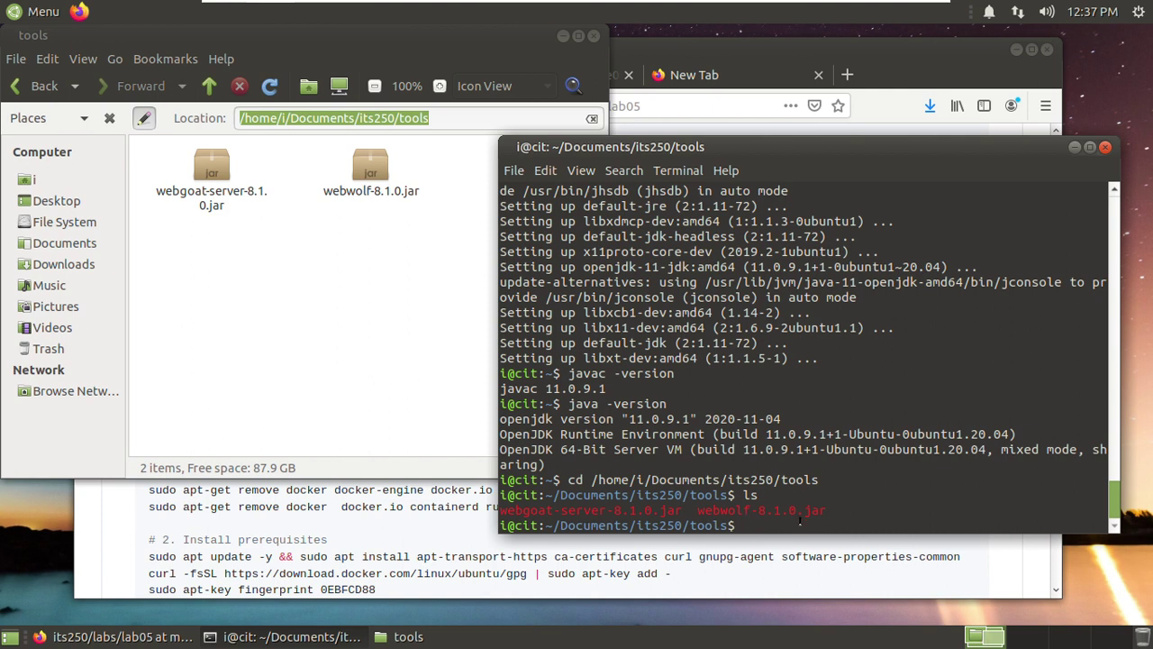
Launch WebGoat with java -Dfile-encoding=utf-8 -jar ./webgoat-server-8.1.0.jar
text(java -Dfile-encoding)
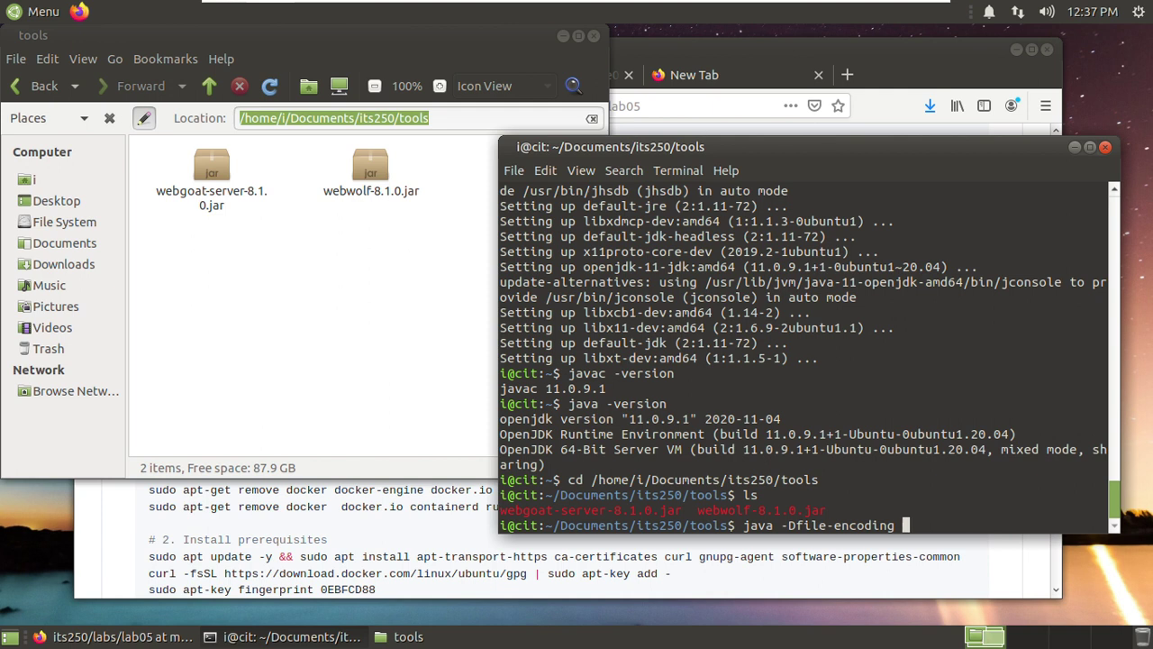
text(=utf-8 -jar ./web)
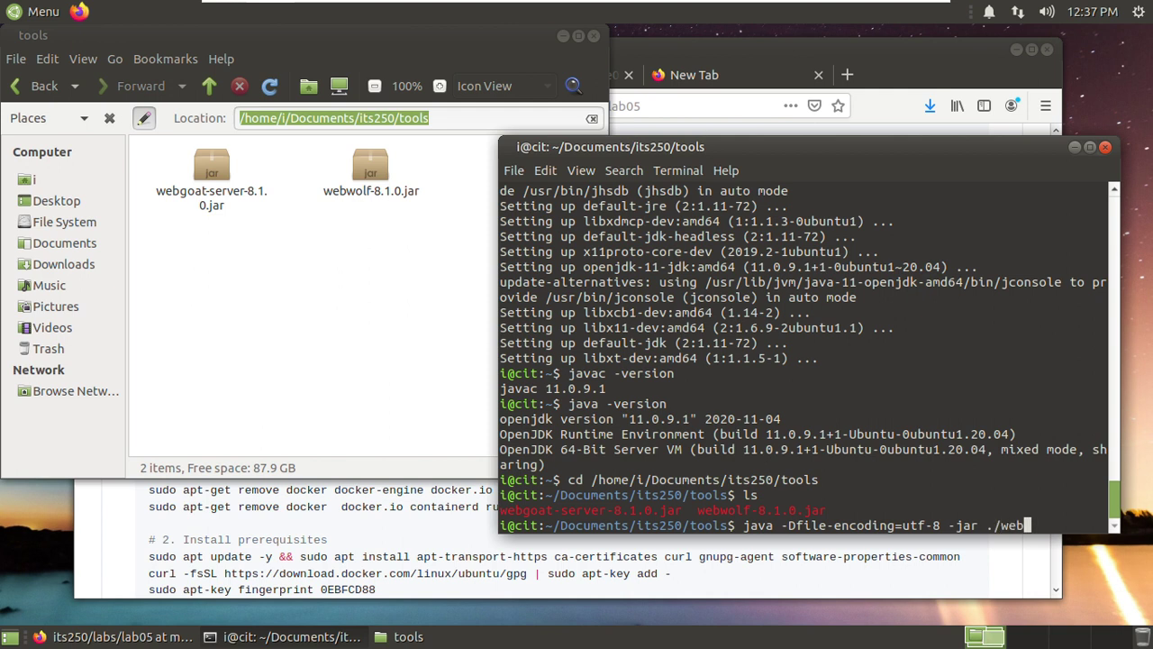
key(BackSpace)
text(bg)
key(Tab)
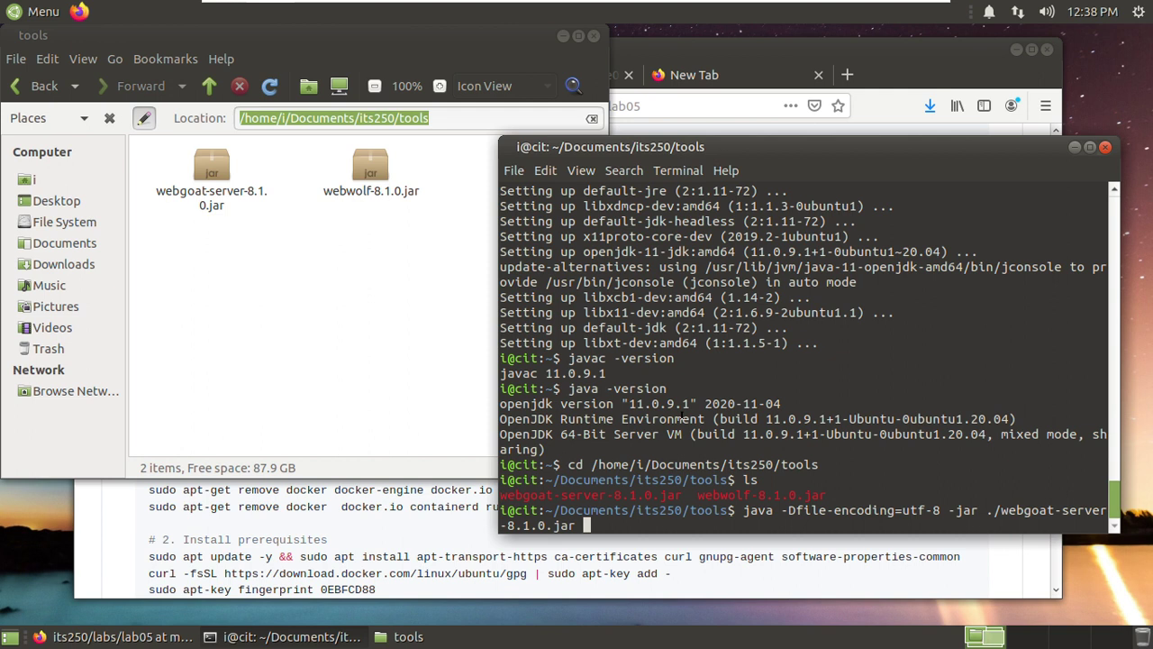
key(Return)
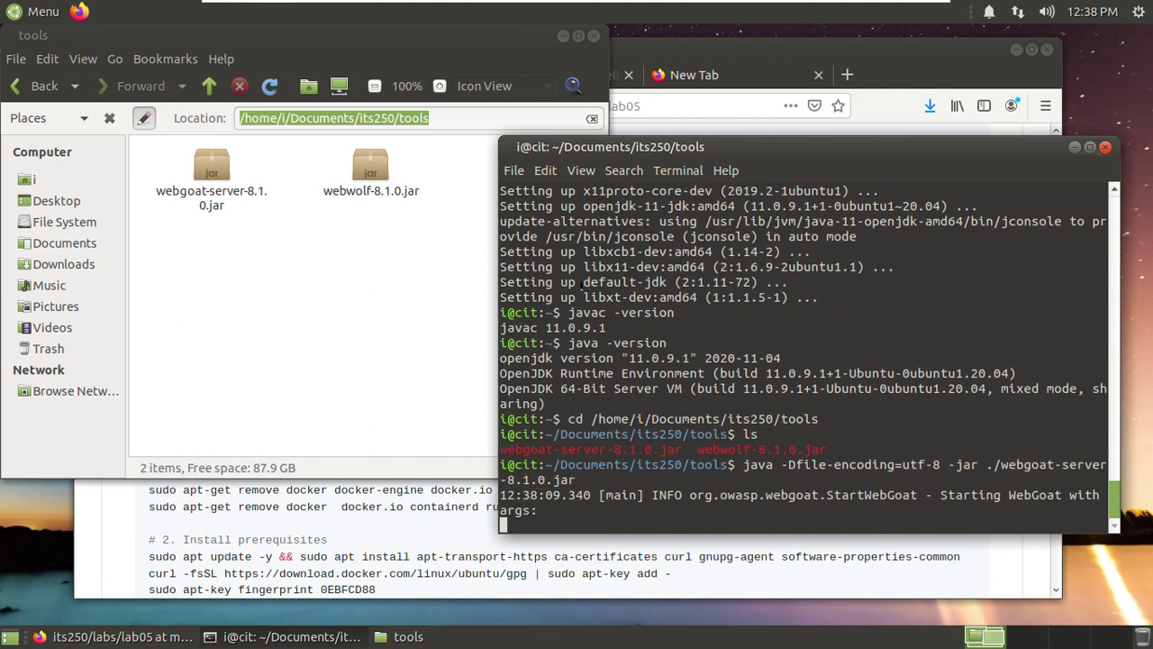
click(510, 170)
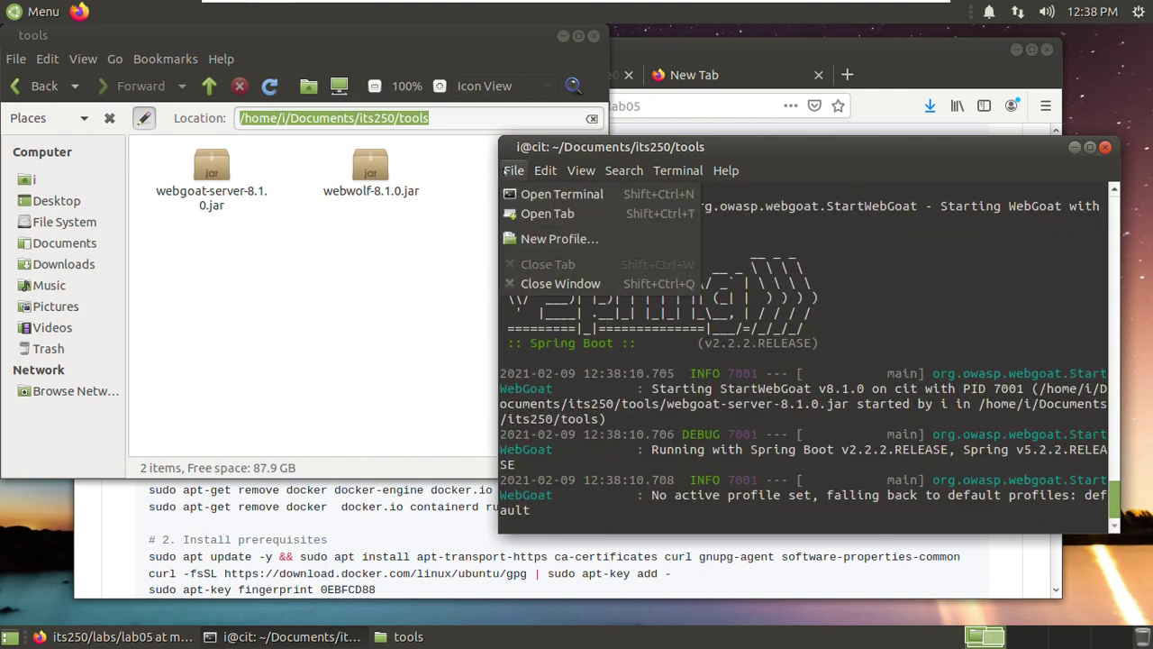
Run java -Dfile-encoding=utf-8 -jar ./webwolf-8.1.0.jar in a new terminal tab
click(544, 215)
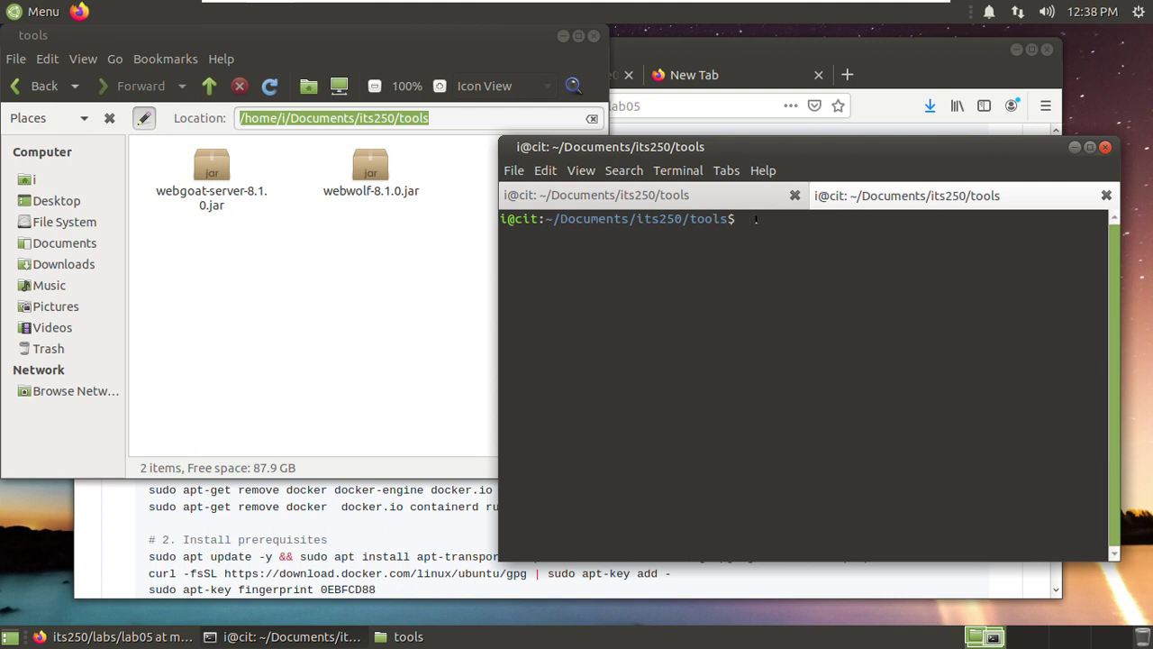
text(java -Dfile-encoding)
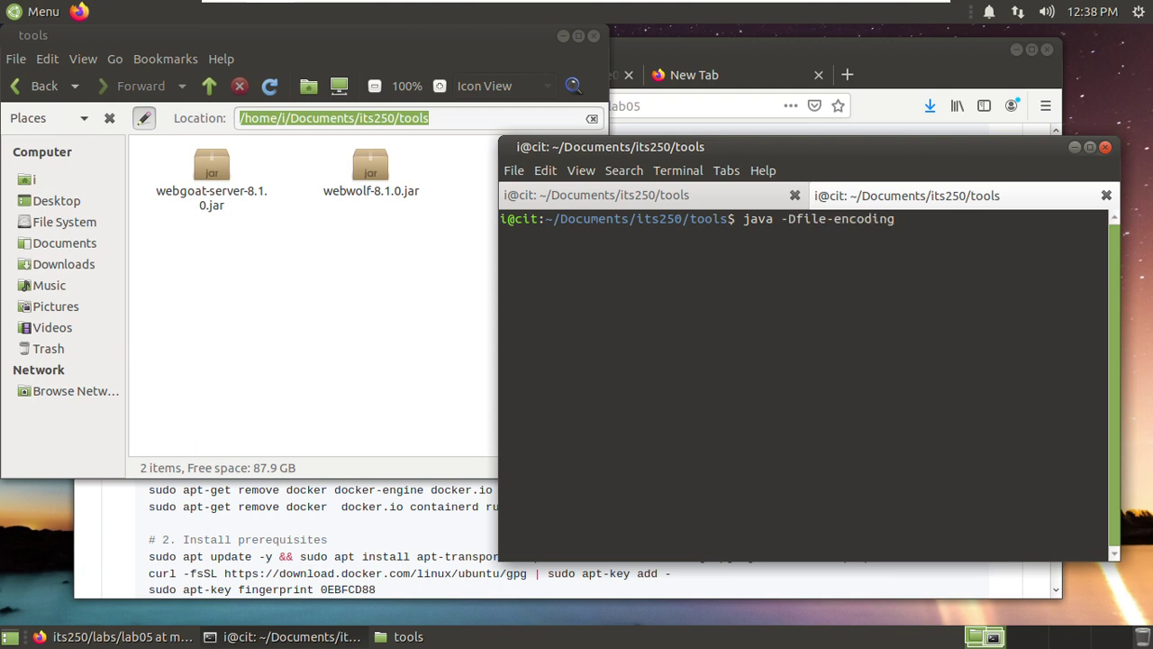
text(=utf-8 -jar ./webwo)
key(Tab)
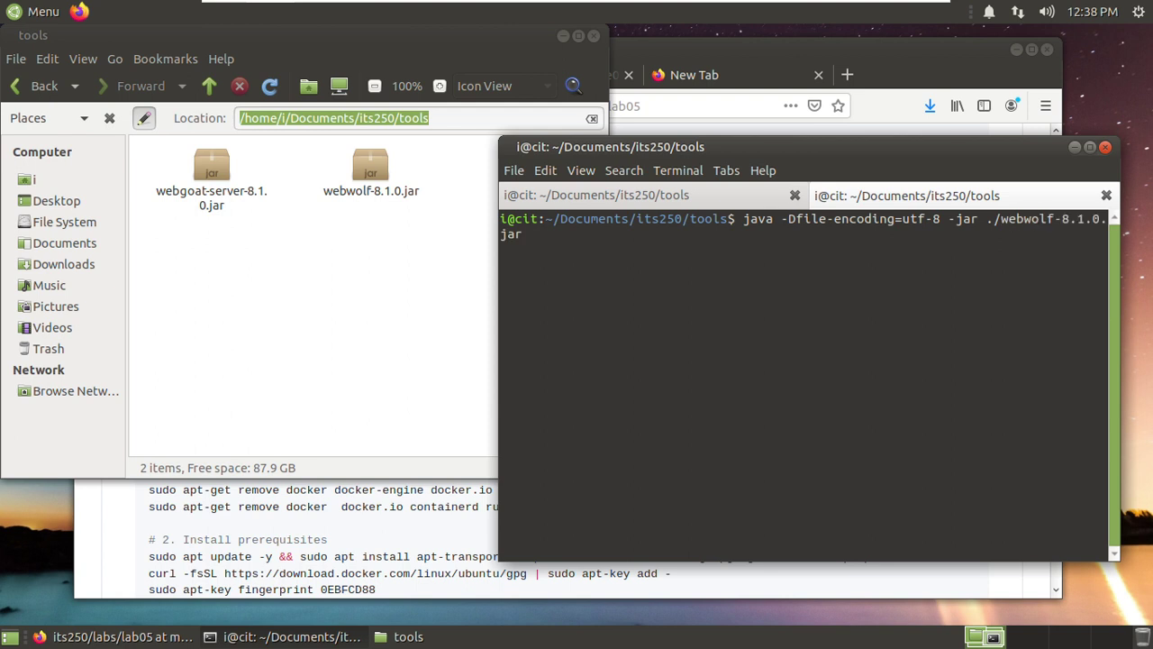
key(Return)
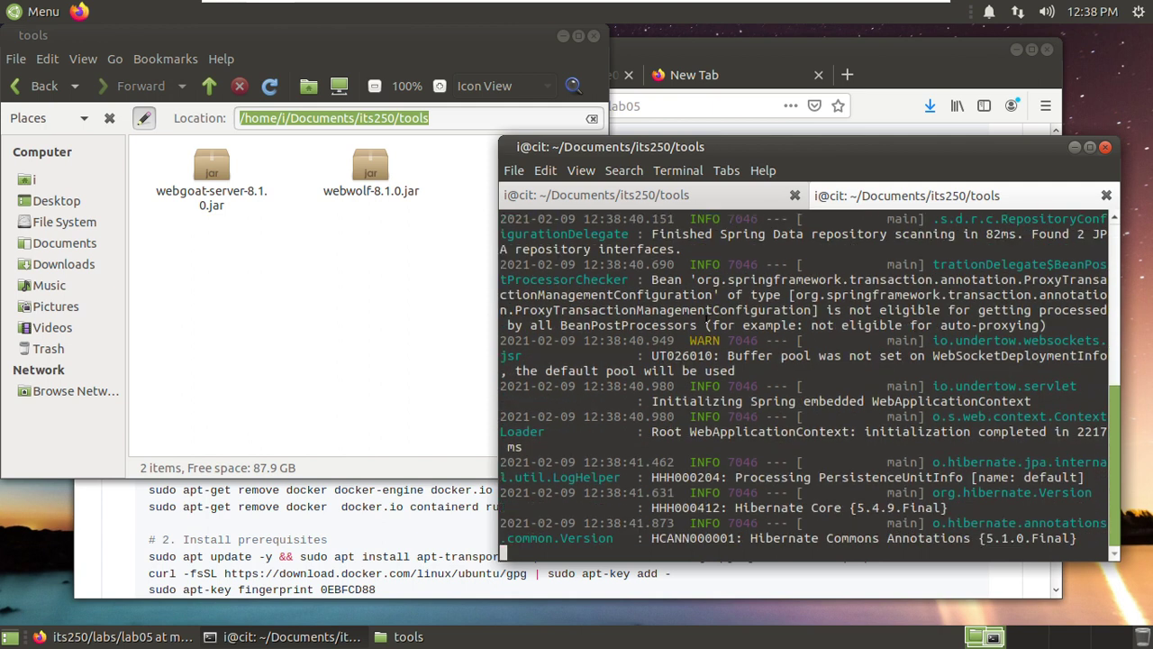
click(658, 196)
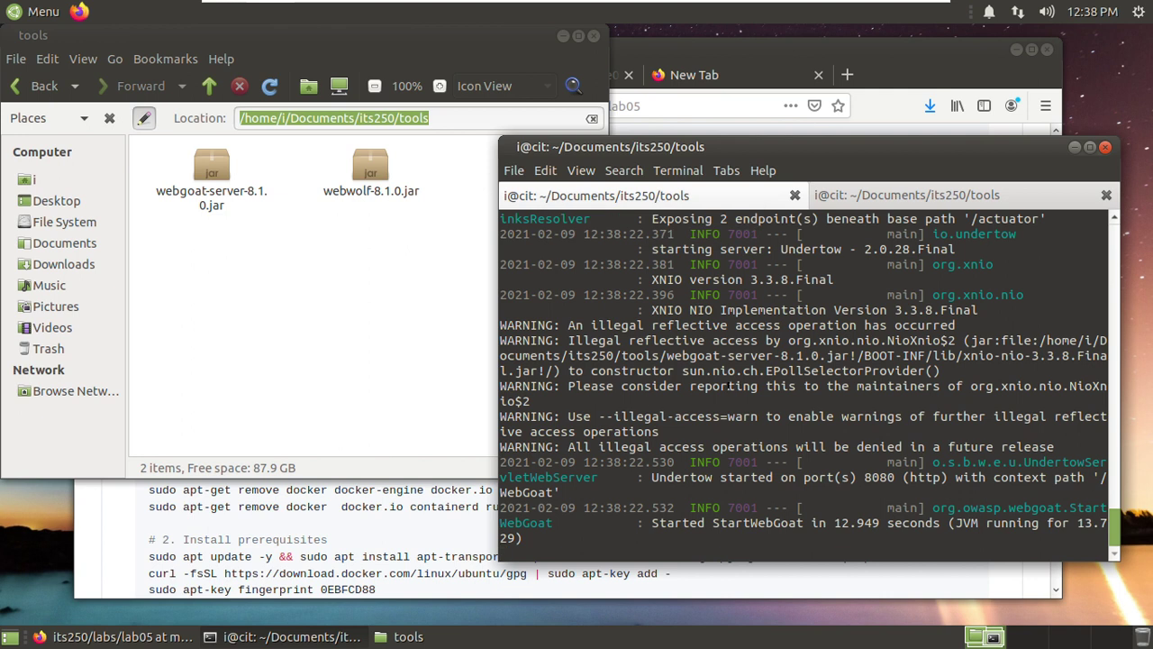
click(562, 37)
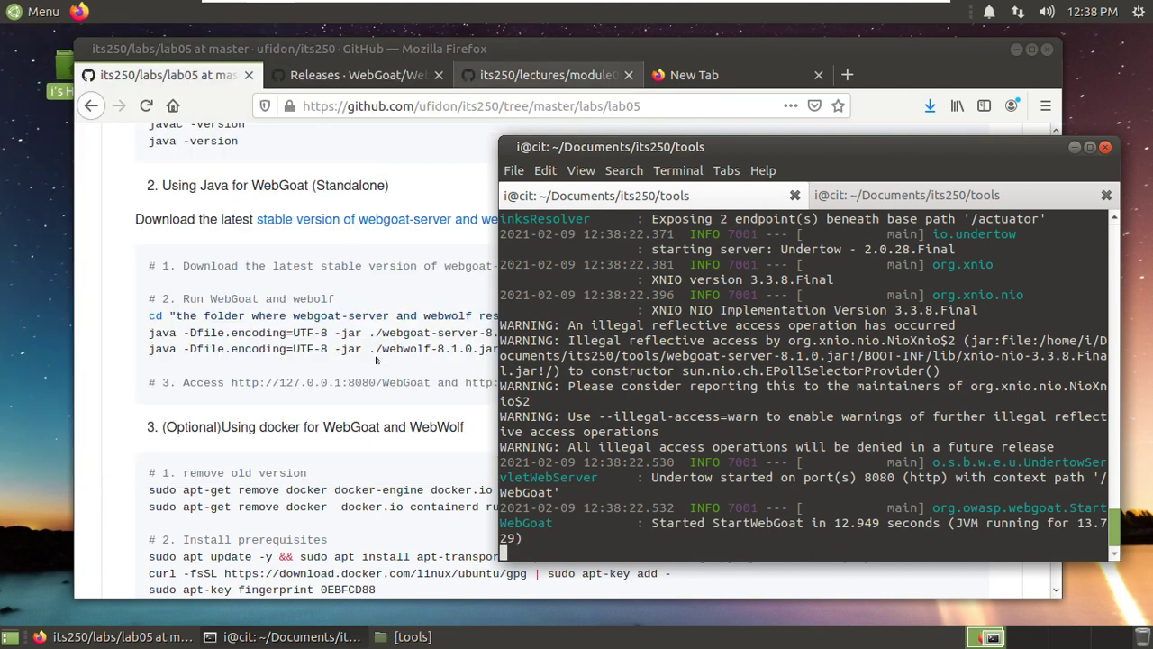
click(273, 385)
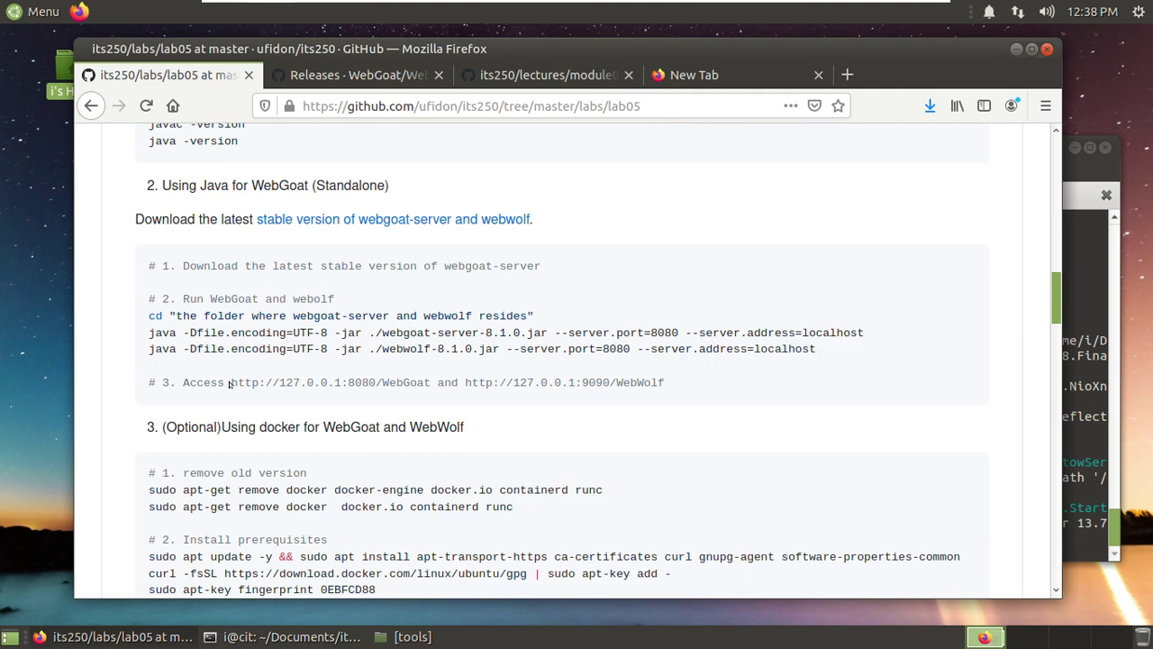
drag(228, 382, 427, 380)
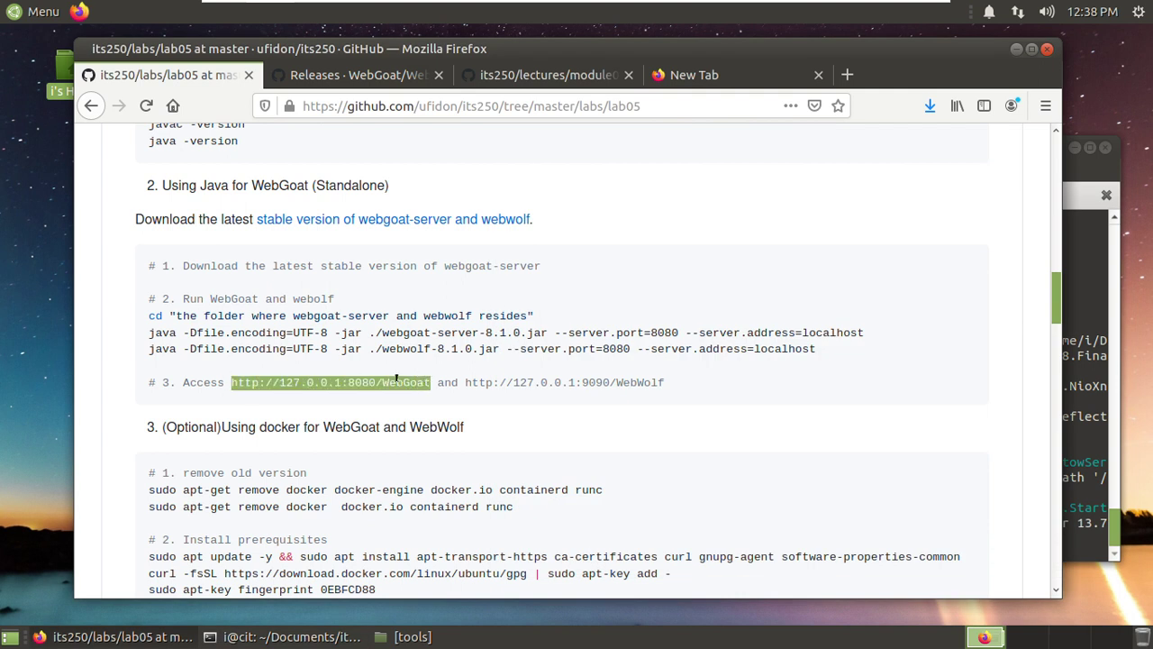
right_click(397, 378)
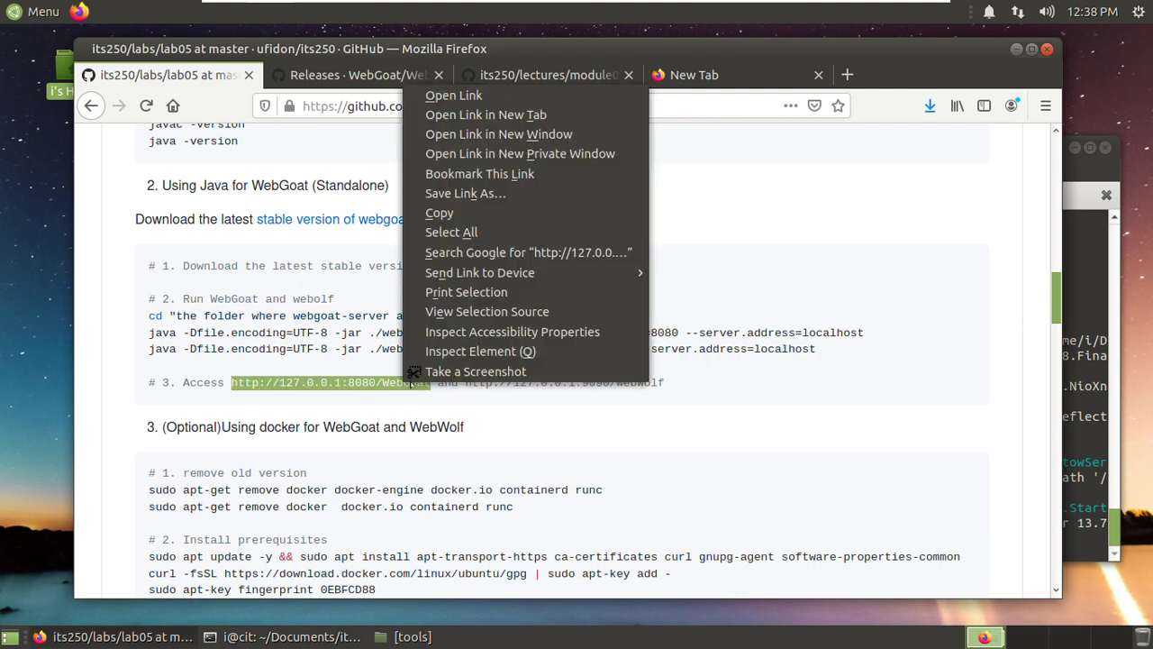
click(586, 114)
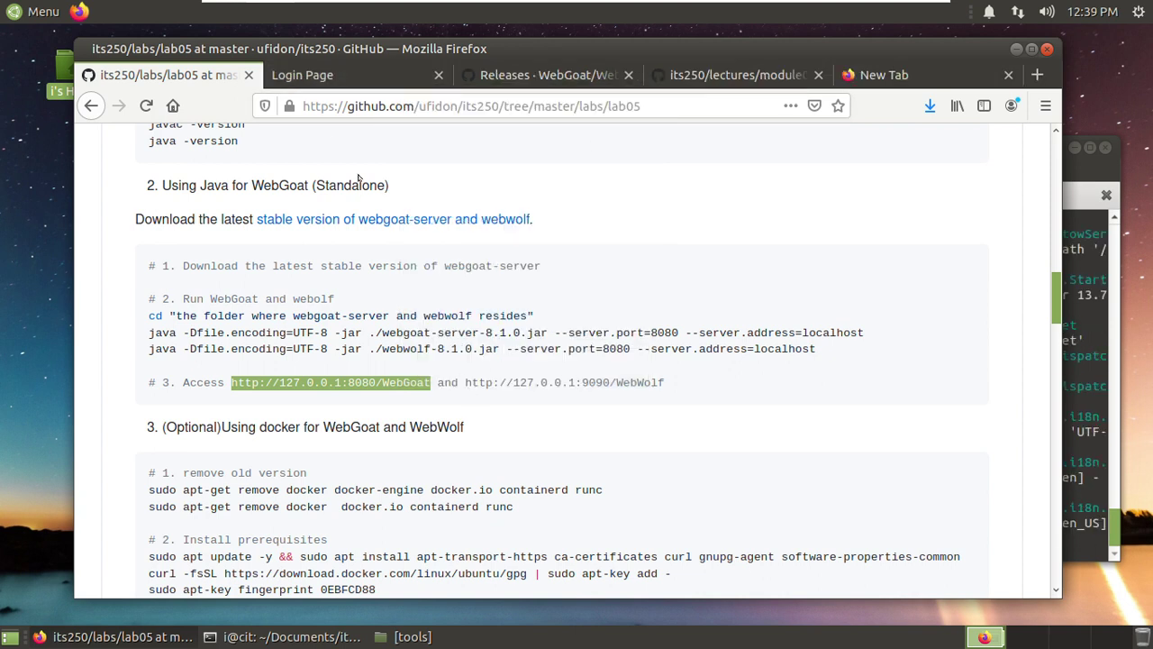
click(338, 76)
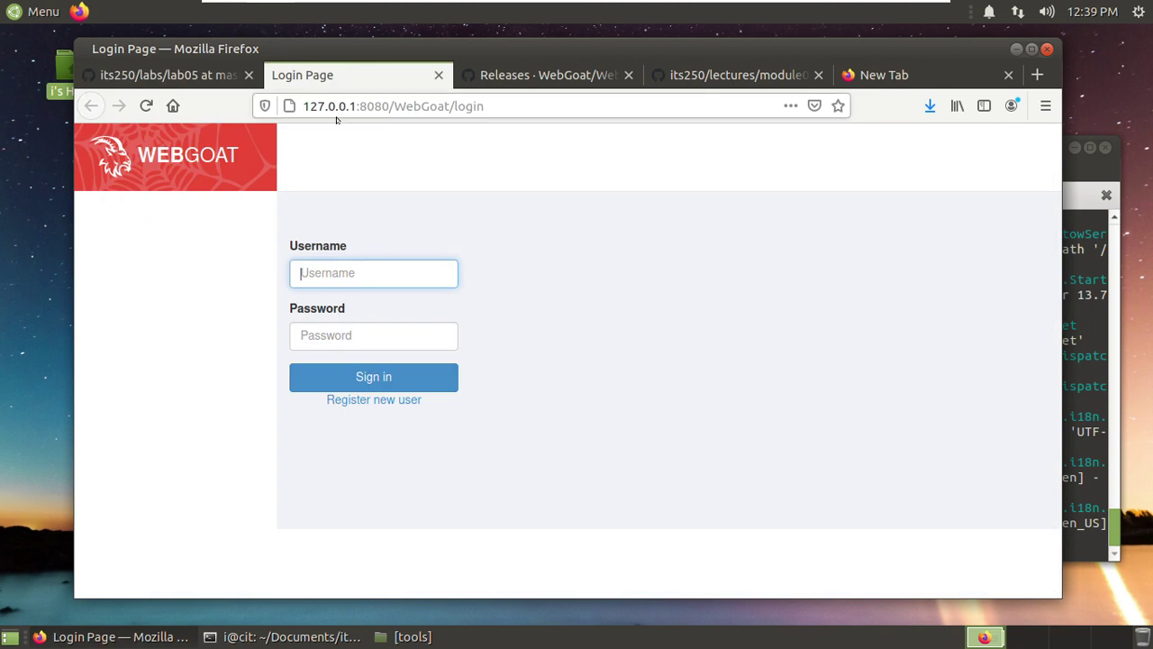
Register a new WebGoat user with a username and password, accepting the terms
click(371, 399)
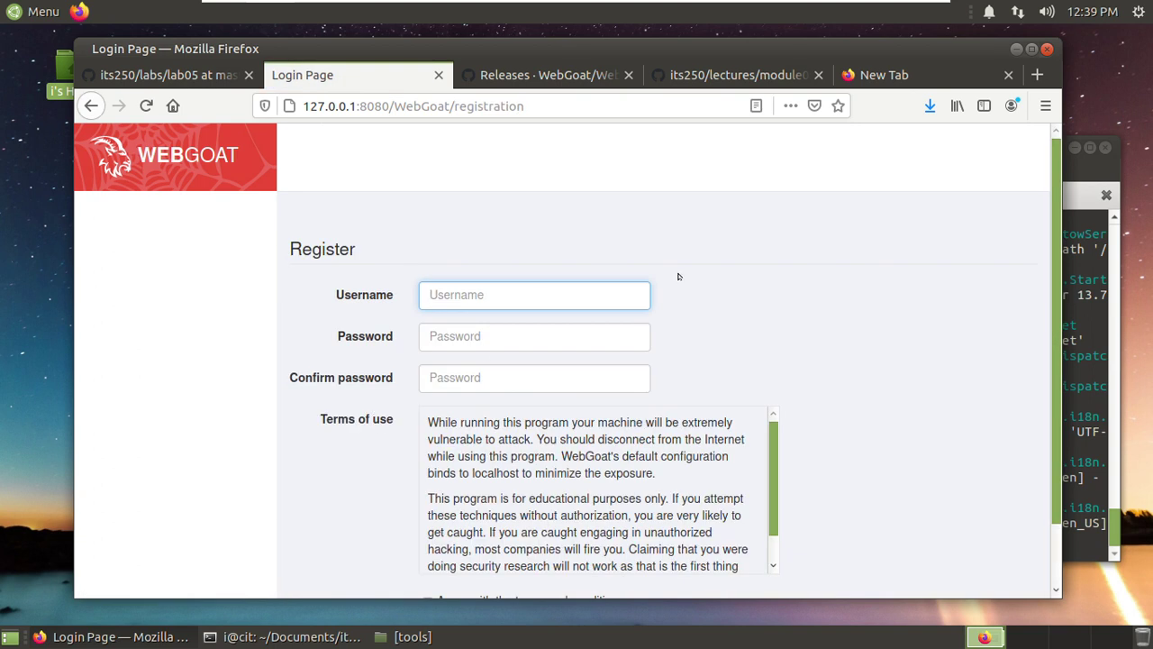
text(instructor)
key(Tab)
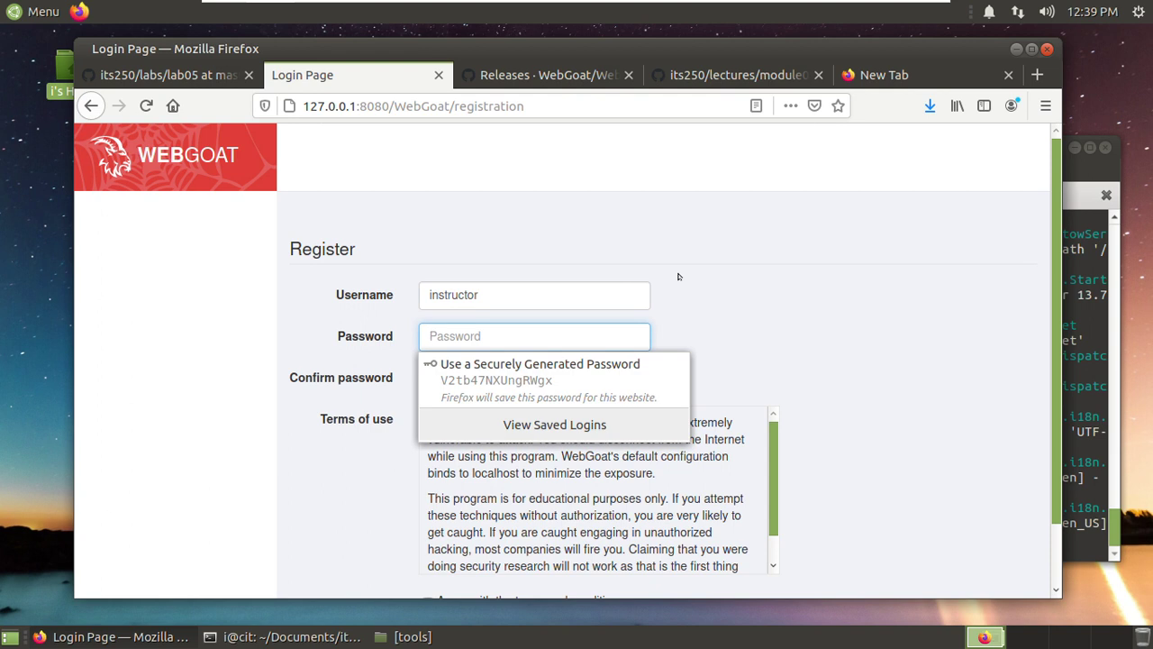
text(i)
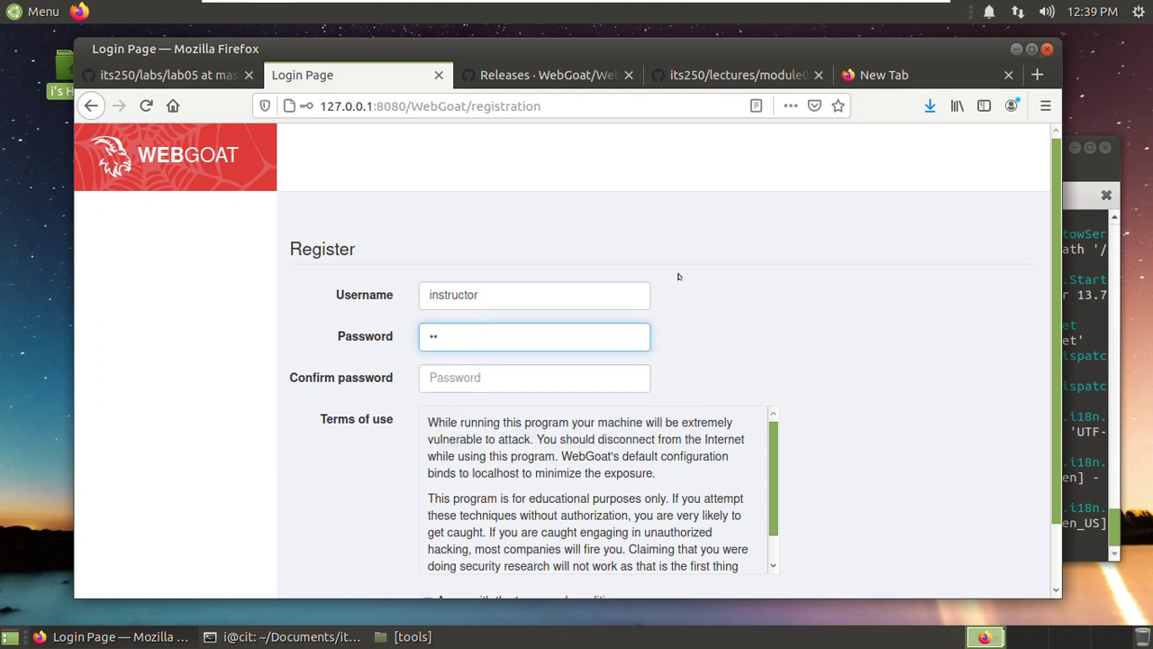
text(nstruct)
key(Tab)
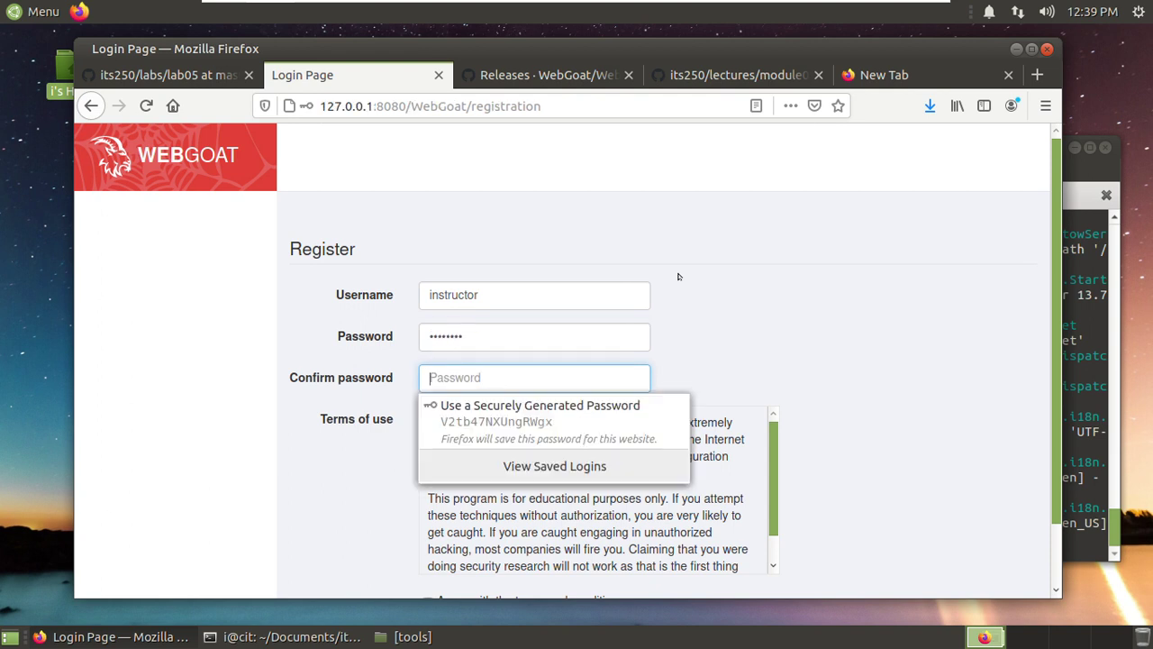
text(i)
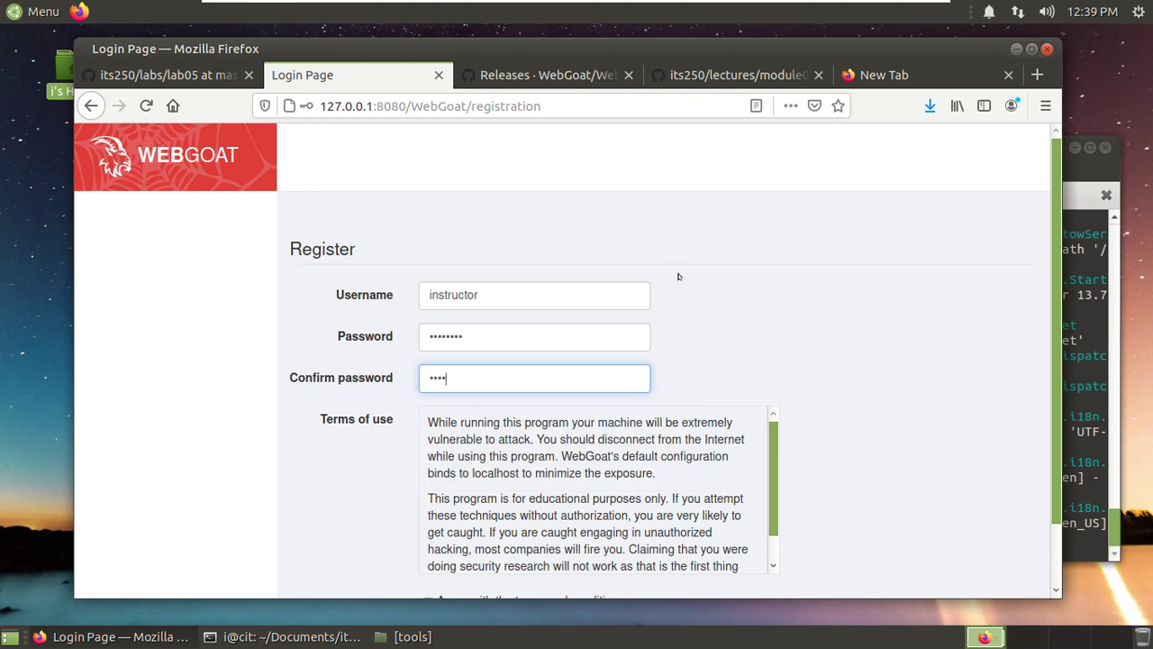
text(nstruct)
scroll(782, 336, down, 1)
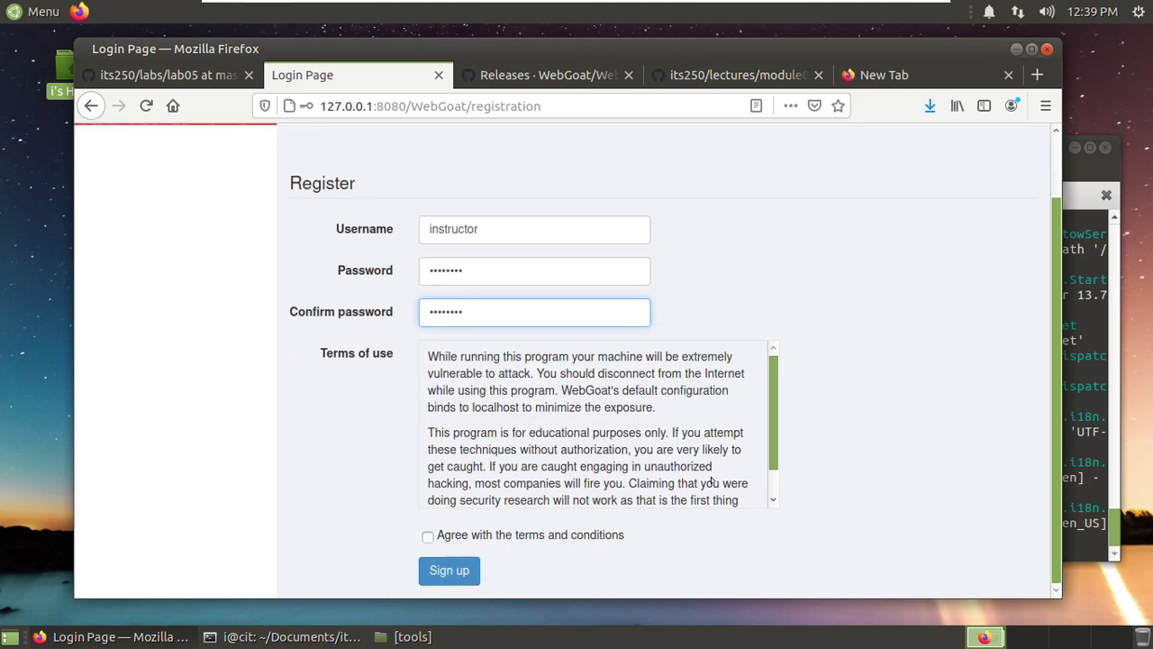
click(427, 536)
click(440, 570)
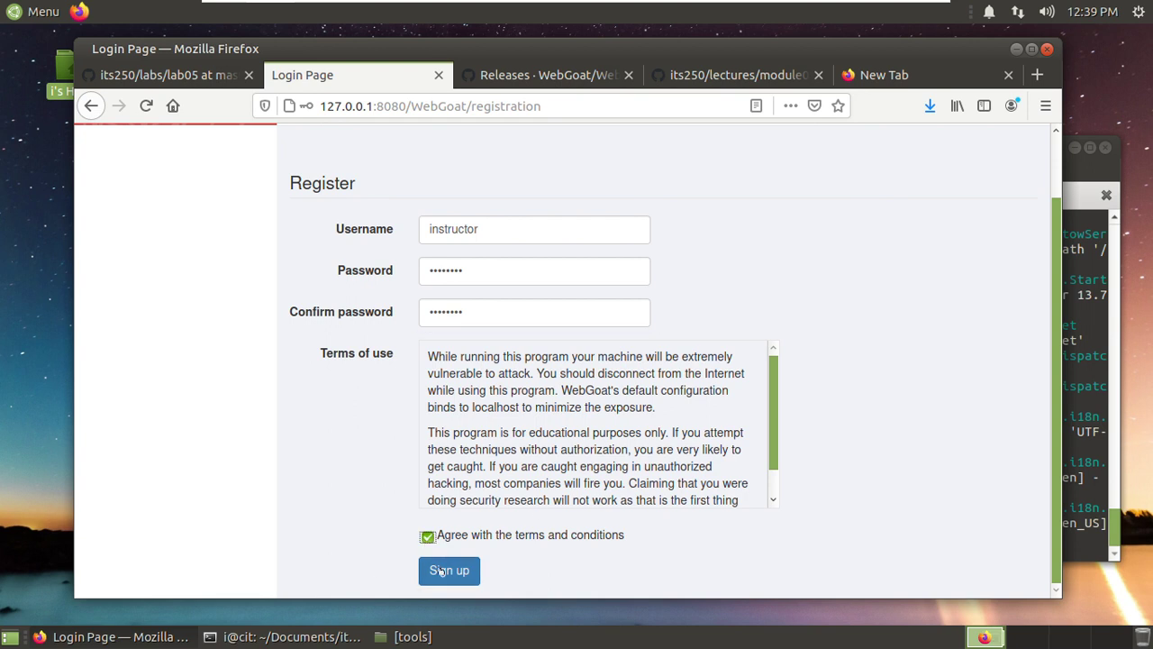
click(555, 279)
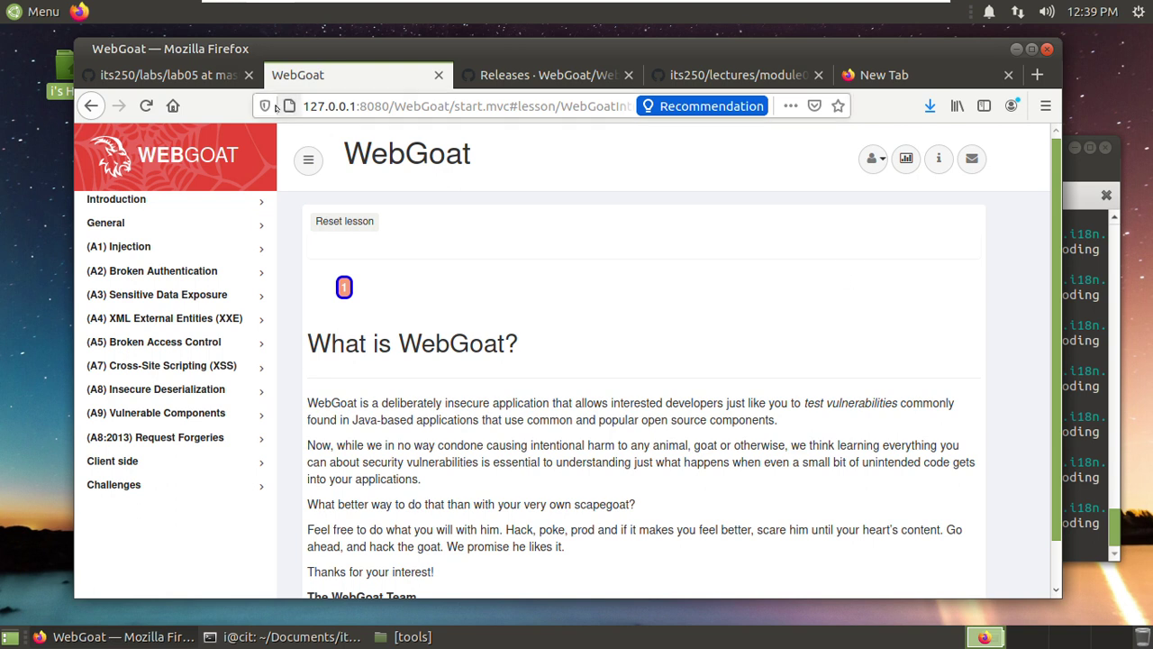
click(204, 77)
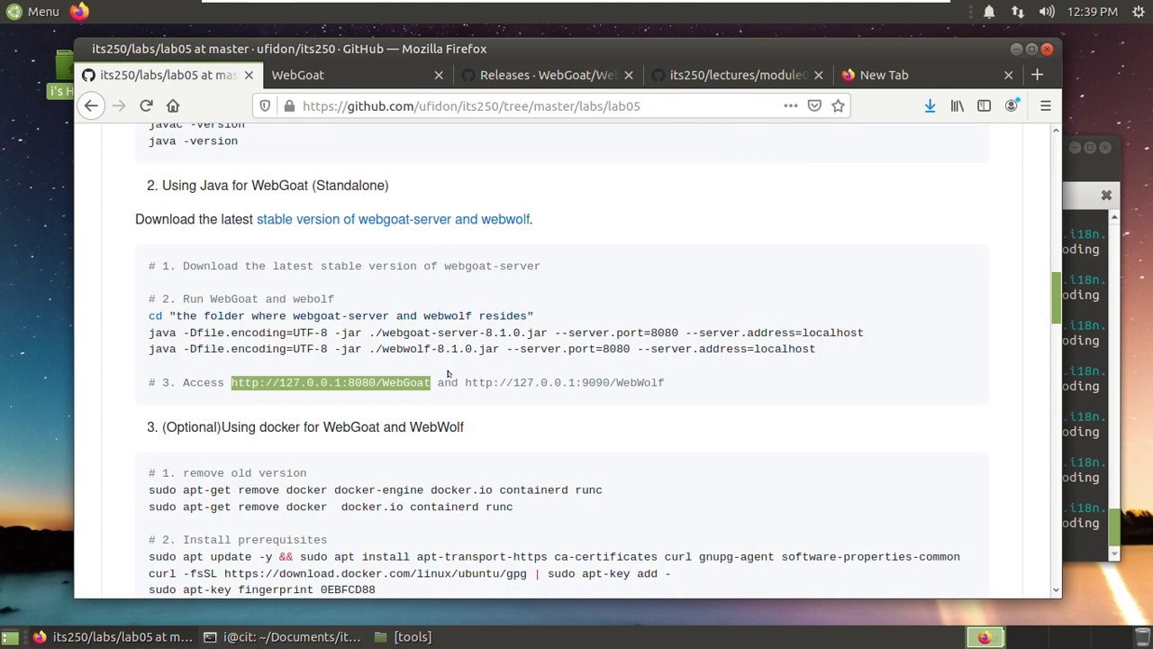
Open the 127.0.0.1:9090/WebWolf address in a new tab
drag(463, 382, 595, 382)
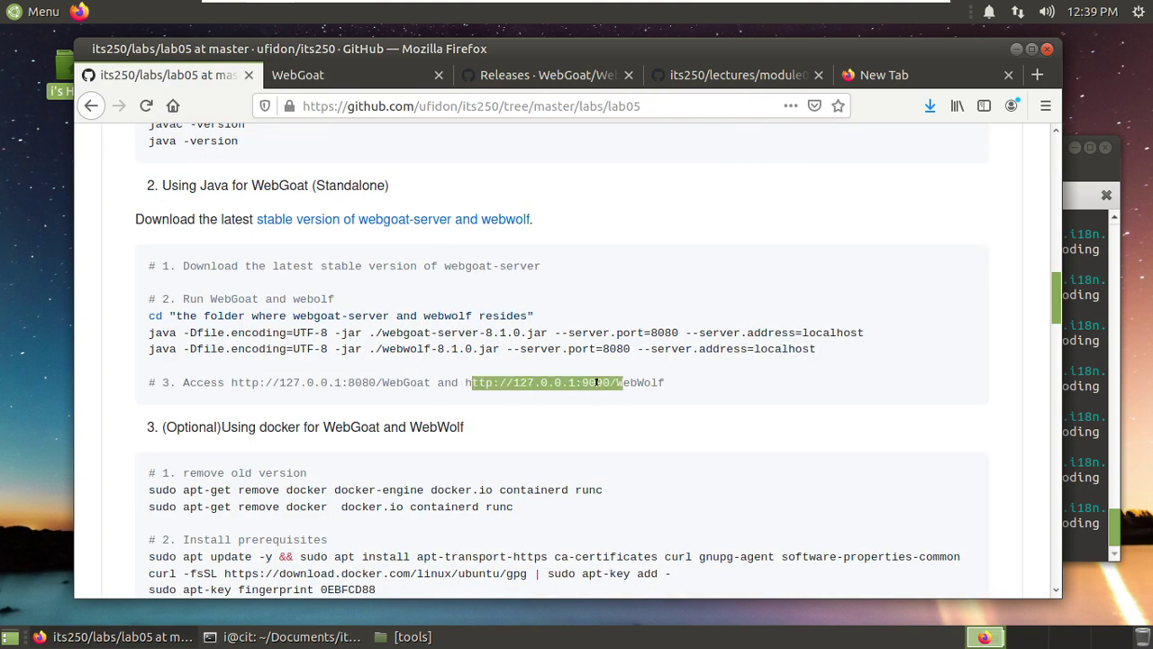
drag(461, 382, 660, 382)
right_click(618, 384)
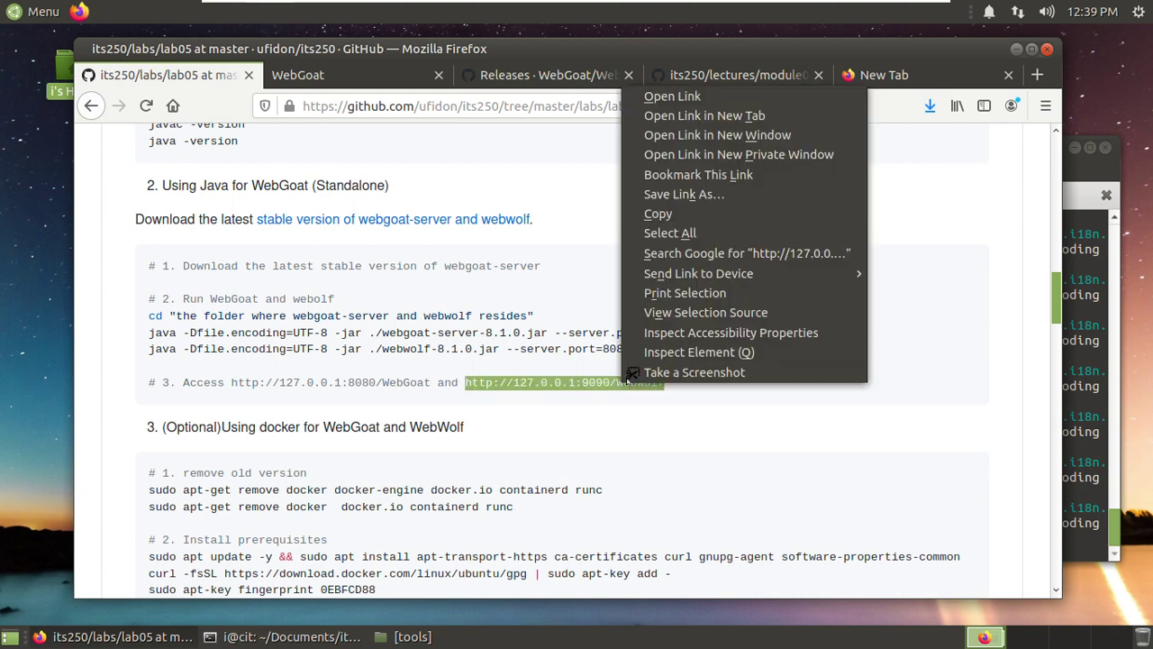
click(694, 113)
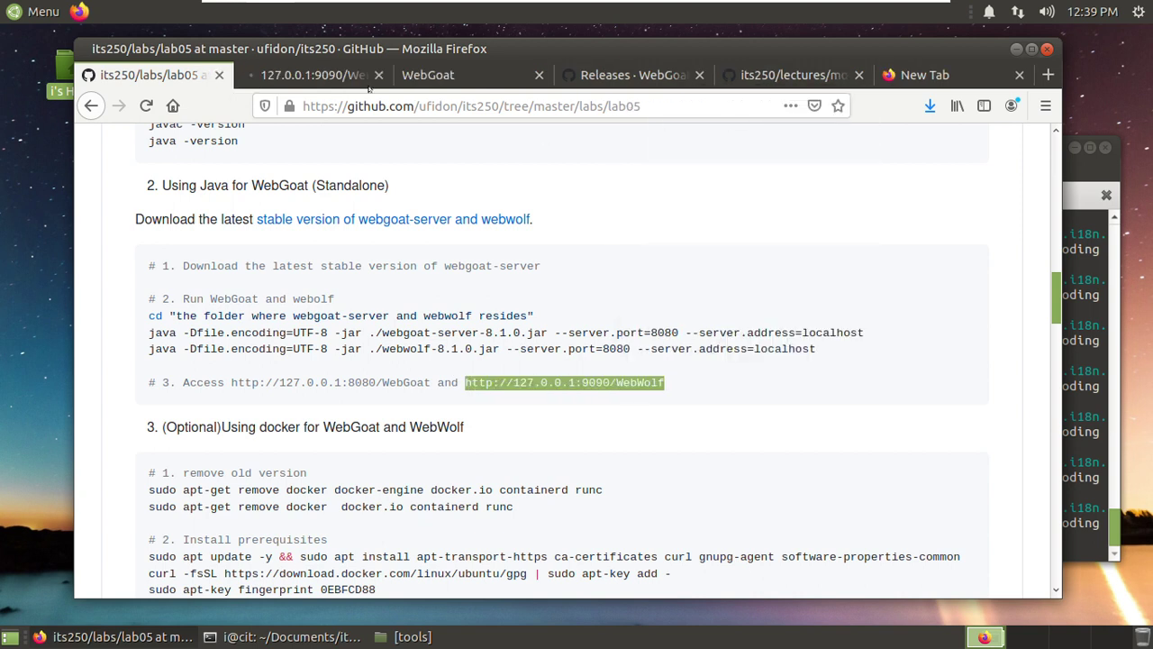
Highlight the 8080 and 9090 port numbers in the WebGoat and WebWolf instructions
click(348, 372)
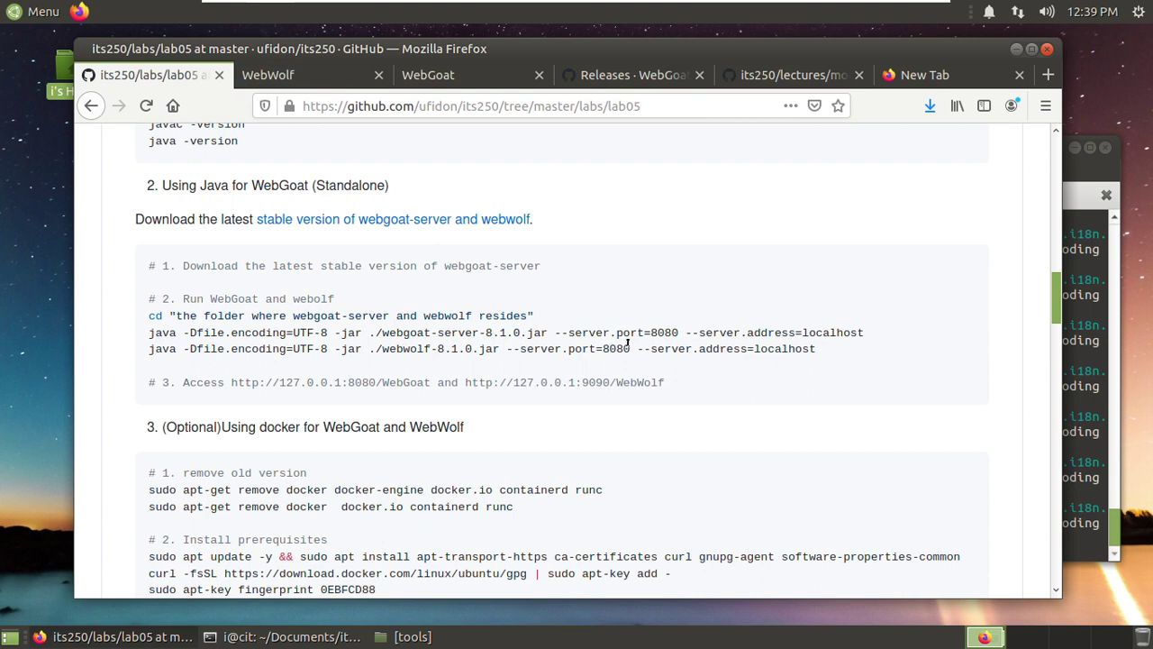
double_click(358, 381)
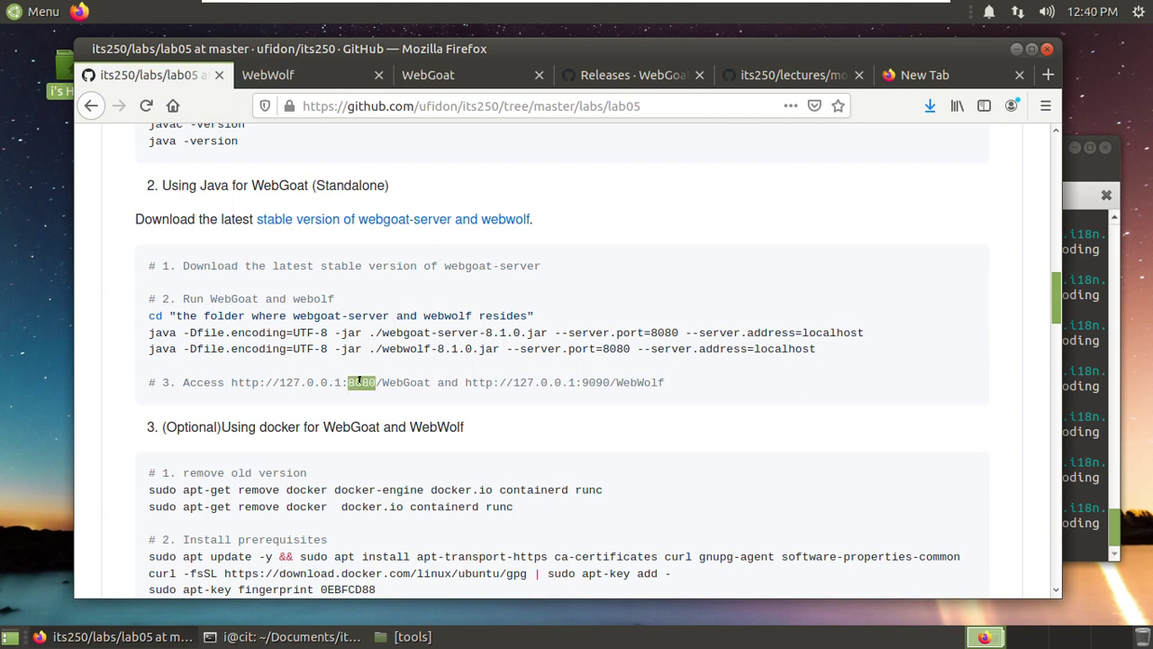
click(648, 328)
double_click(611, 347)
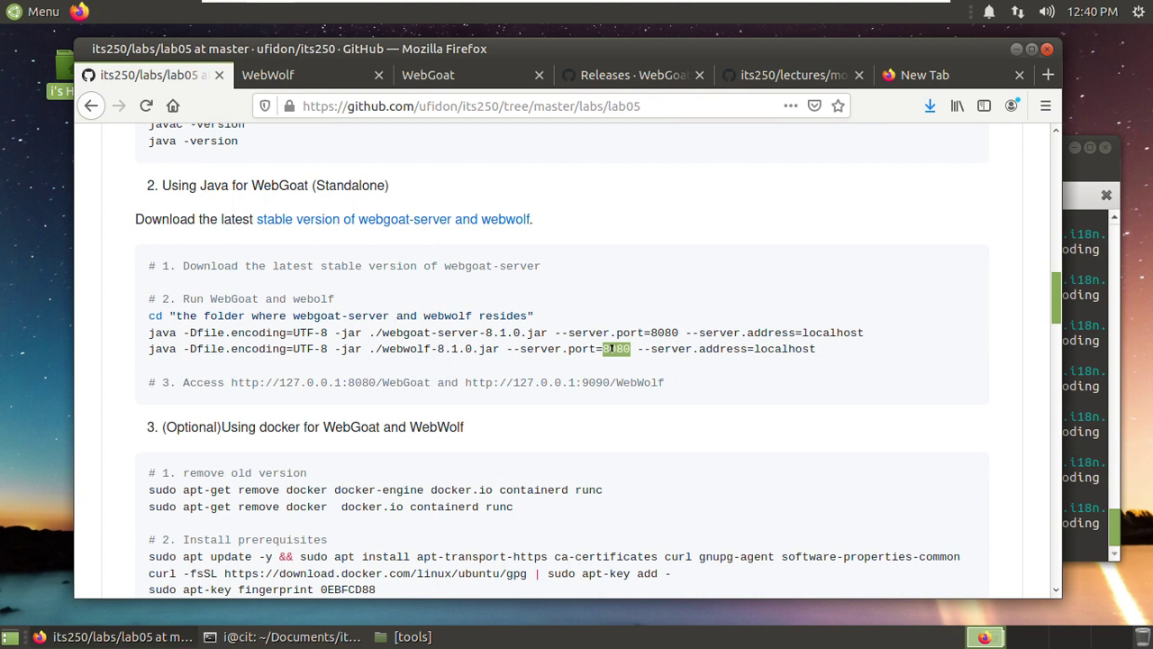
click(616, 359)
double_click(609, 345)
click(663, 332)
double_click(593, 382)
click(612, 347)
Sign in to WebWolf with the saved WebGoat username and its password
click(290, 77)
click(436, 284)
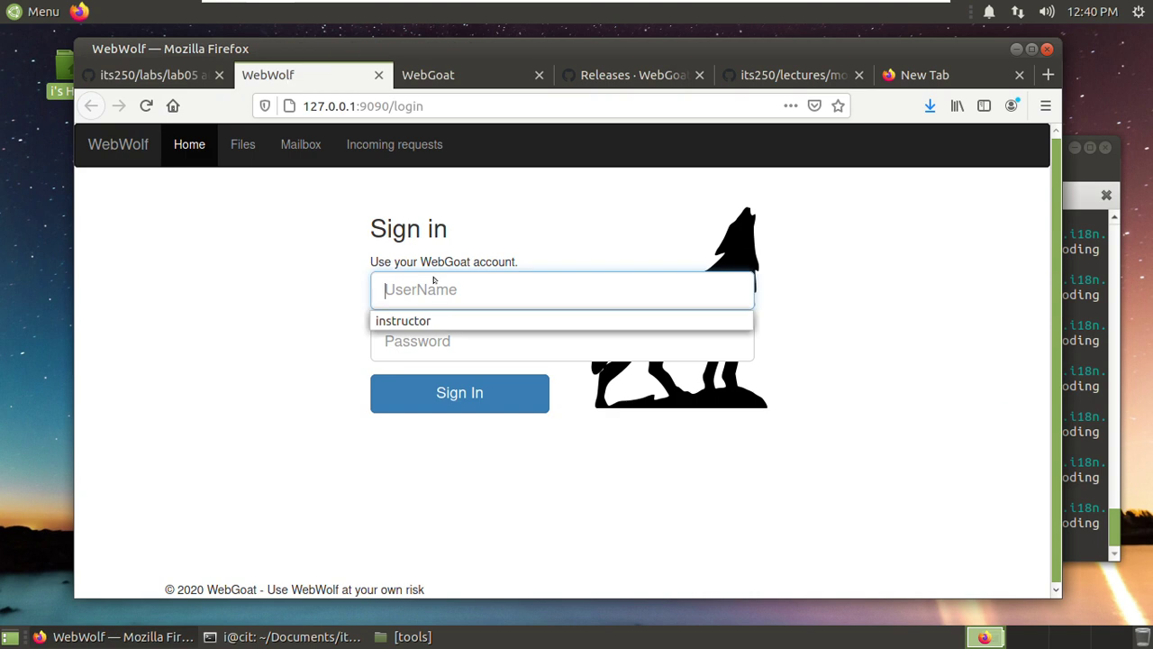
click(416, 321)
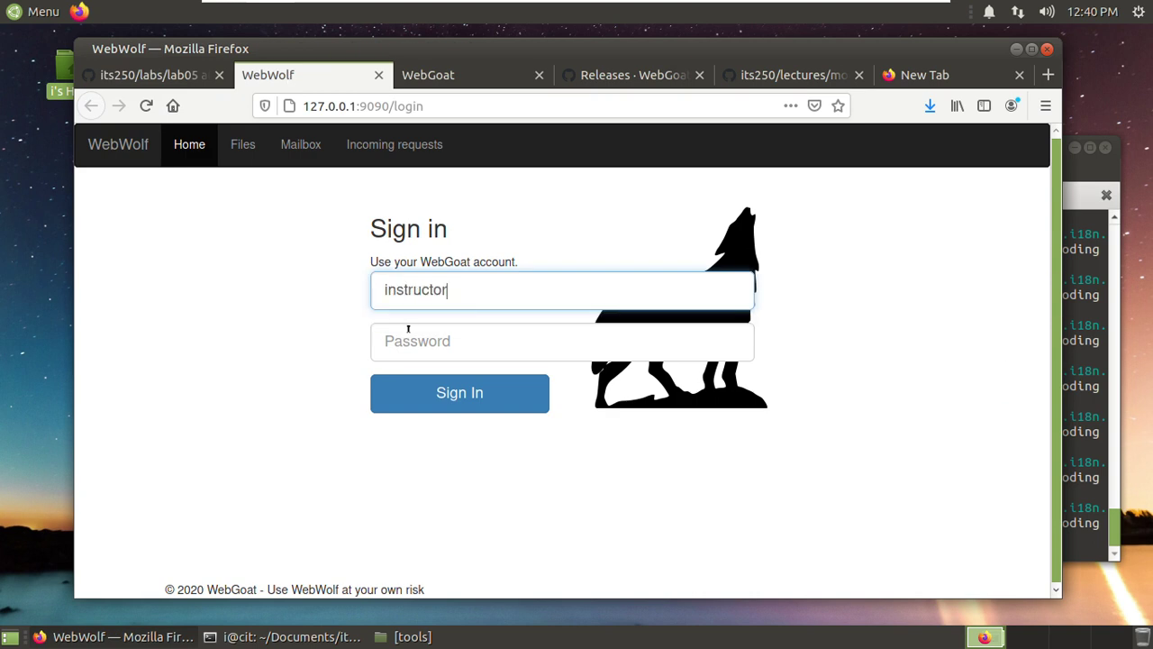
click(408, 332)
text(i)
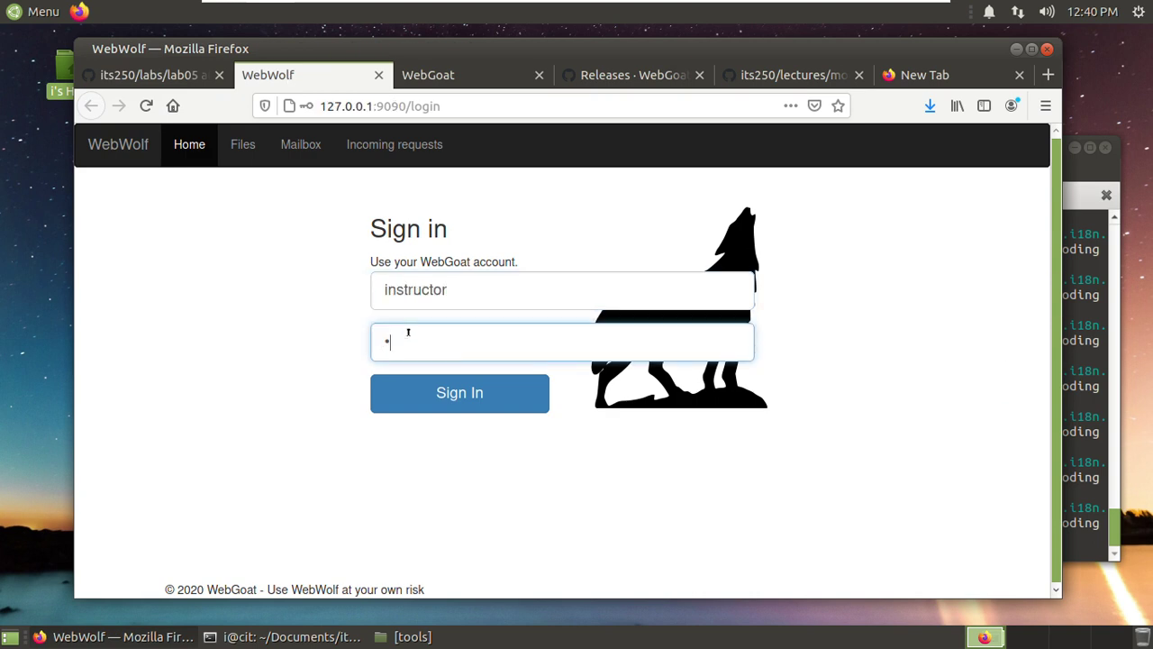
text(nst)
key(Return)
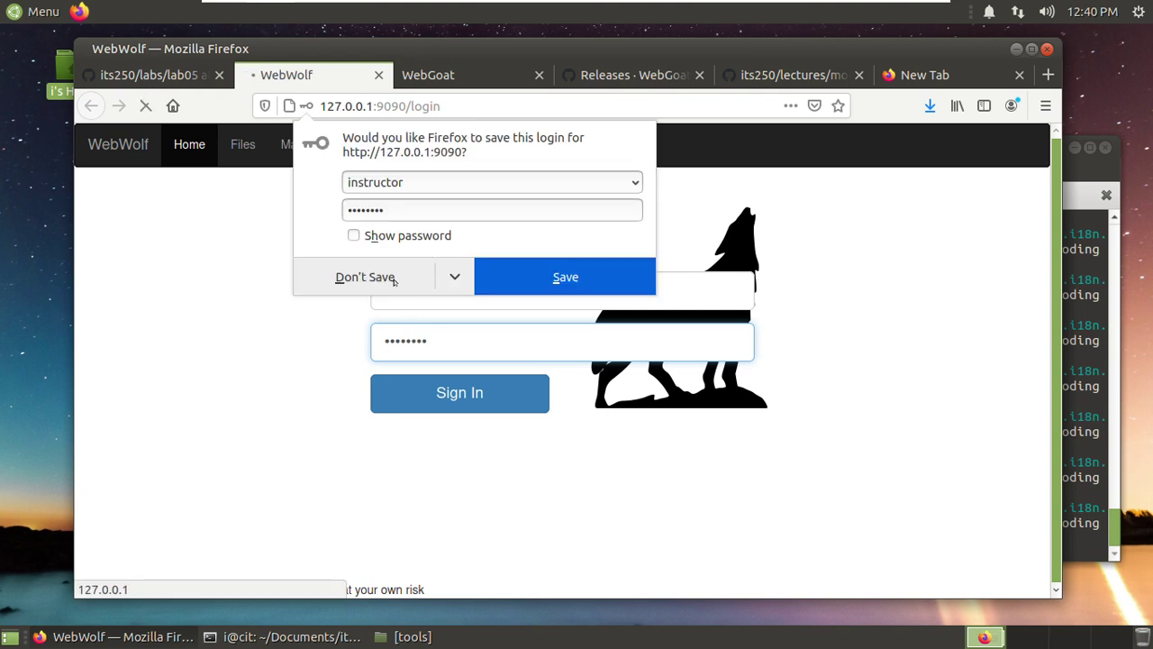
click(532, 268)
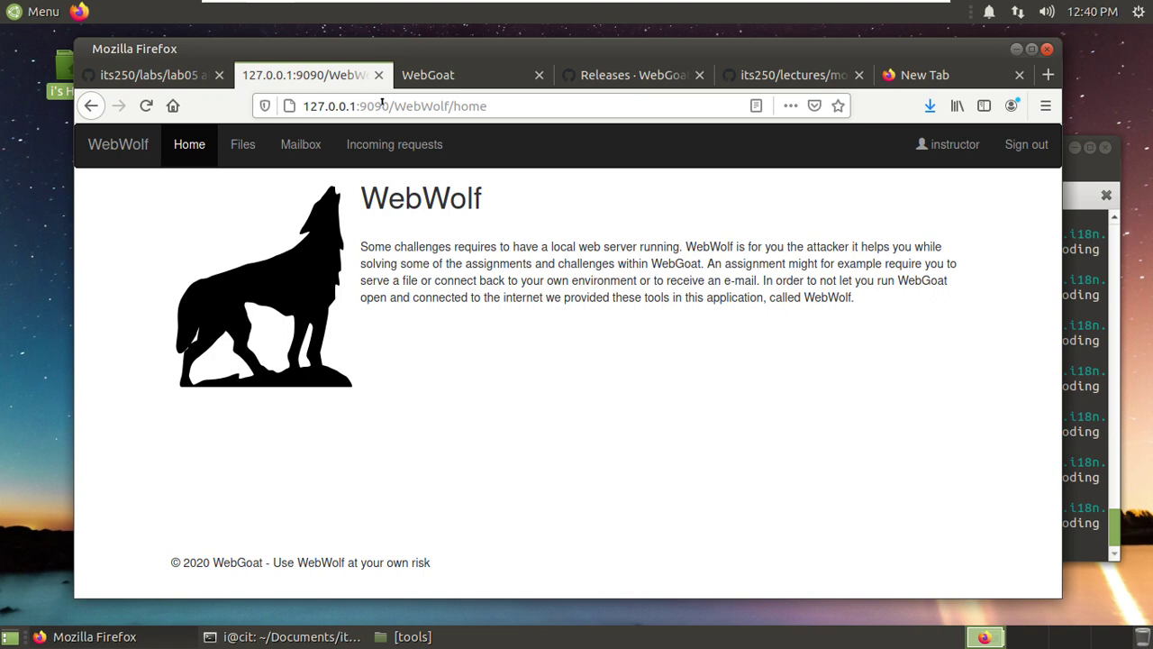
Detach the WebWolf tab into its own separate Firefox window
click(458, 79)
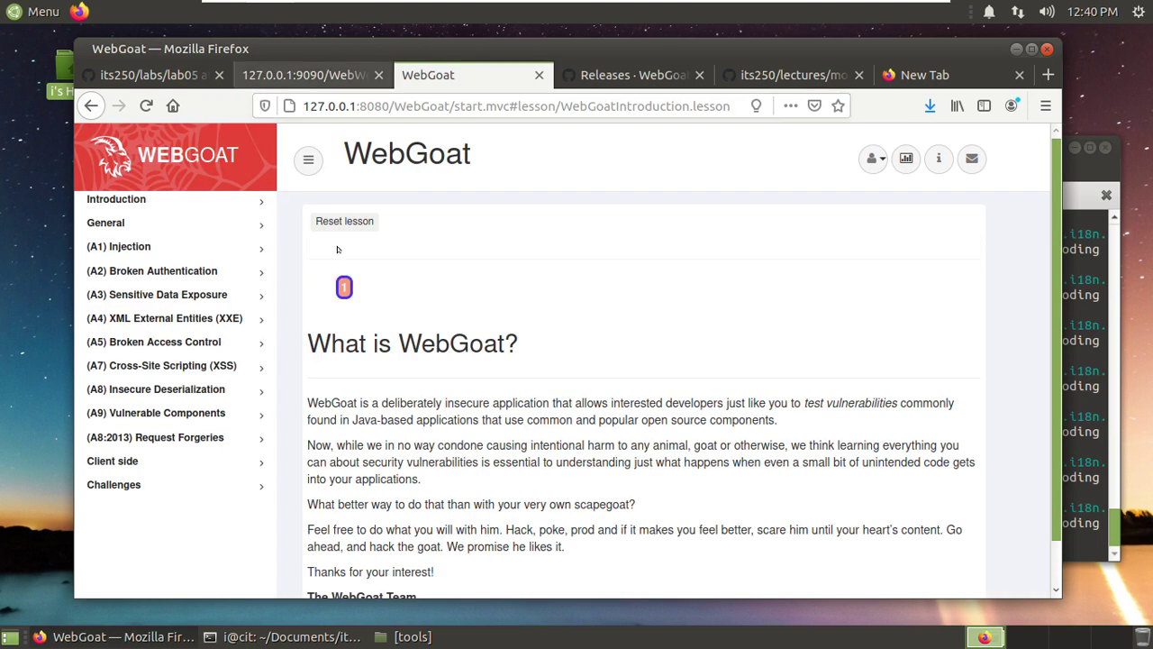
drag(327, 76, 262, 90)
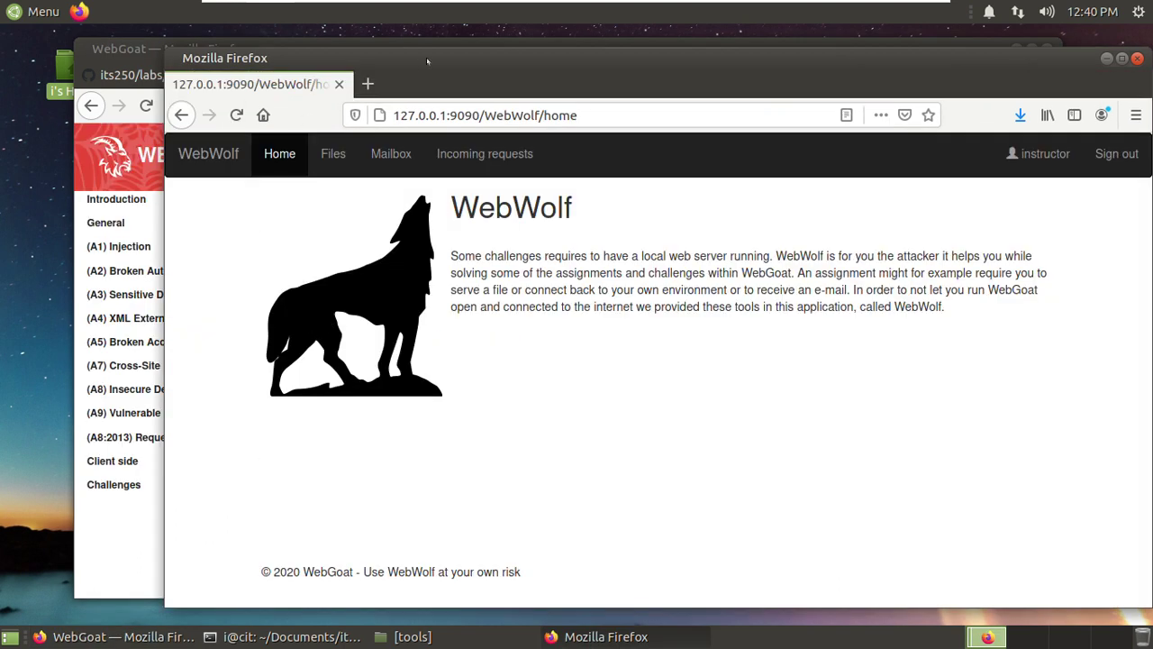
drag(428, 62, 452, 59)
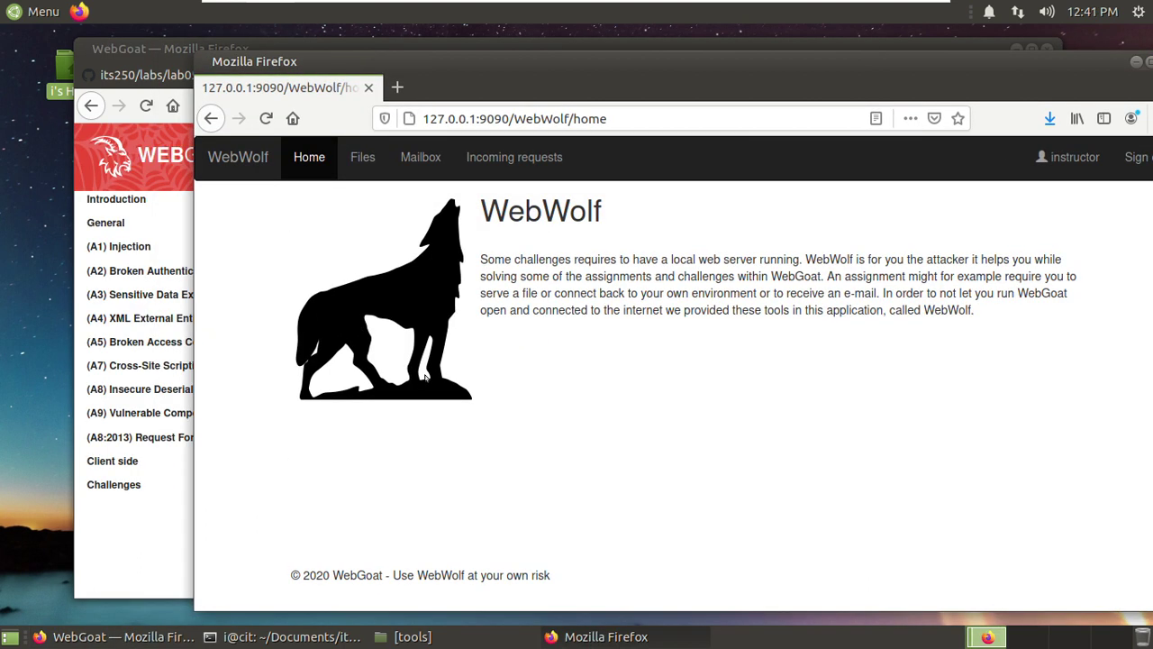
click(165, 53)
click(144, 76)
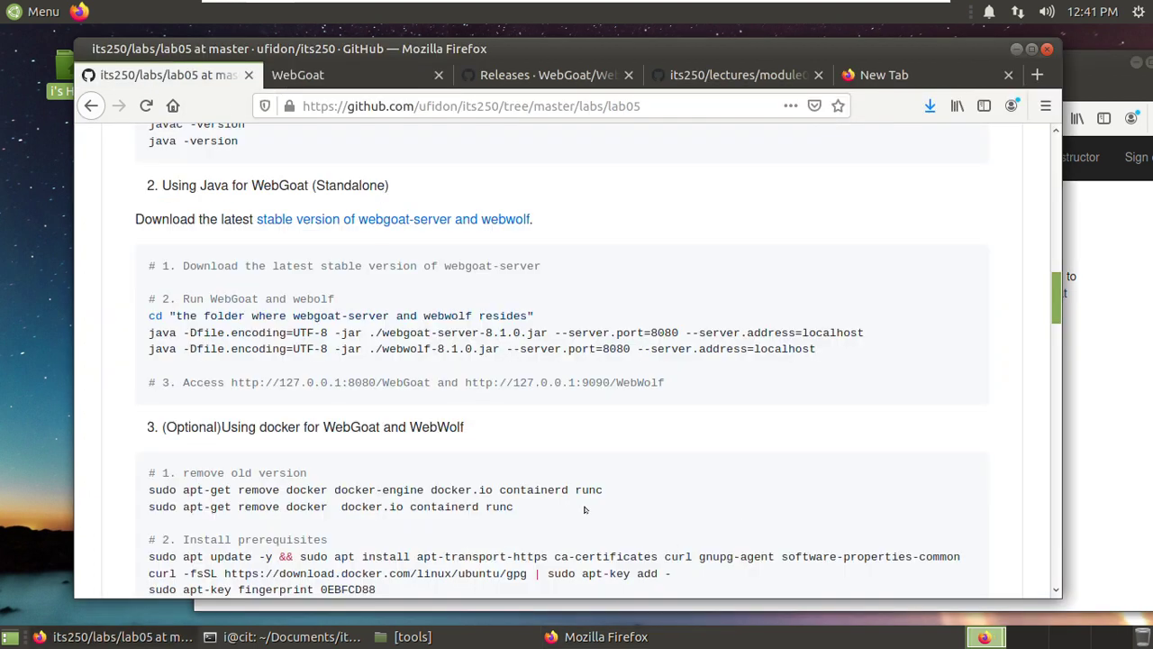
Open the ZAP package link from the lab05 instructions in a new tab
scroll(549, 445, down, 3)
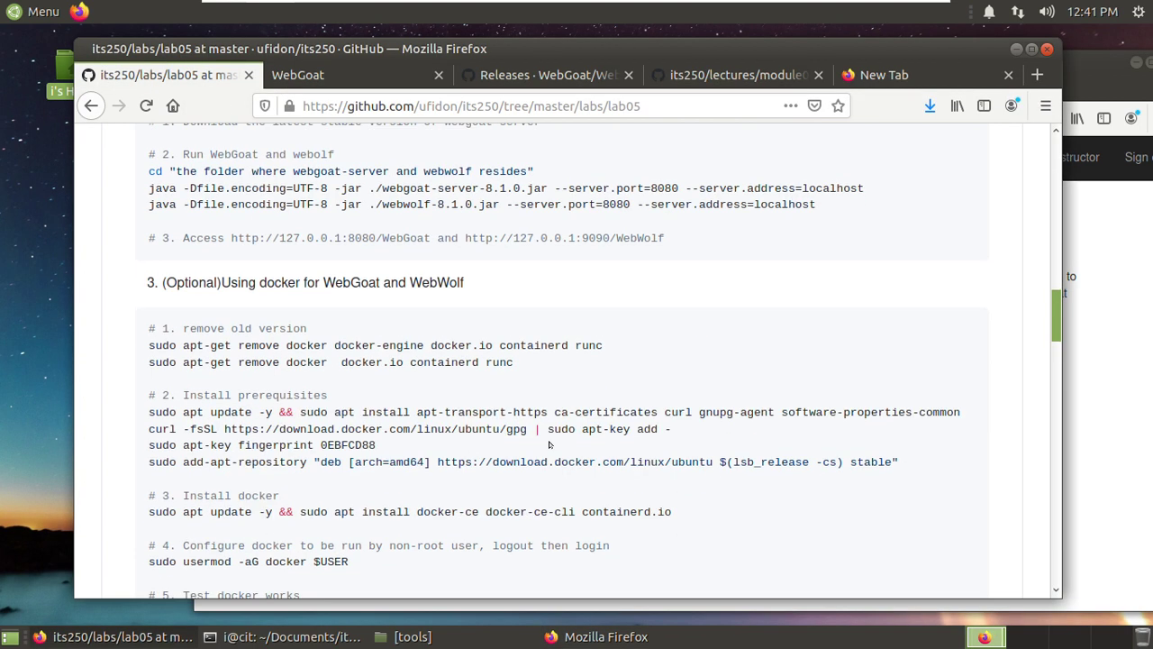
scroll(456, 453, down, 8)
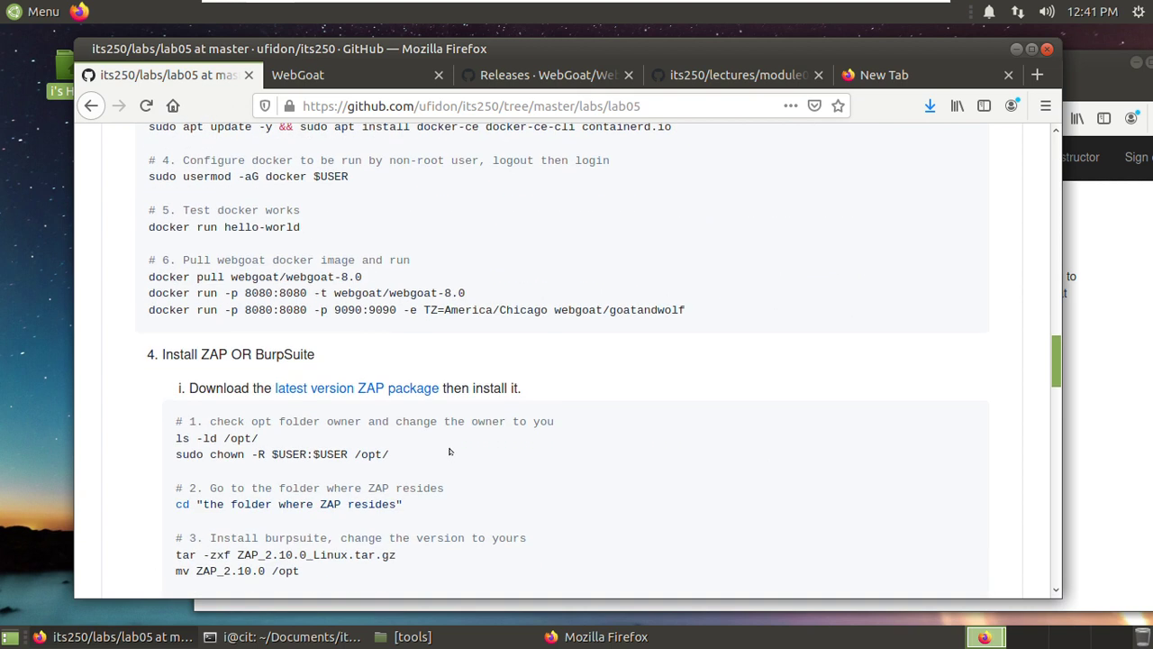
scroll(356, 410, down, 3)
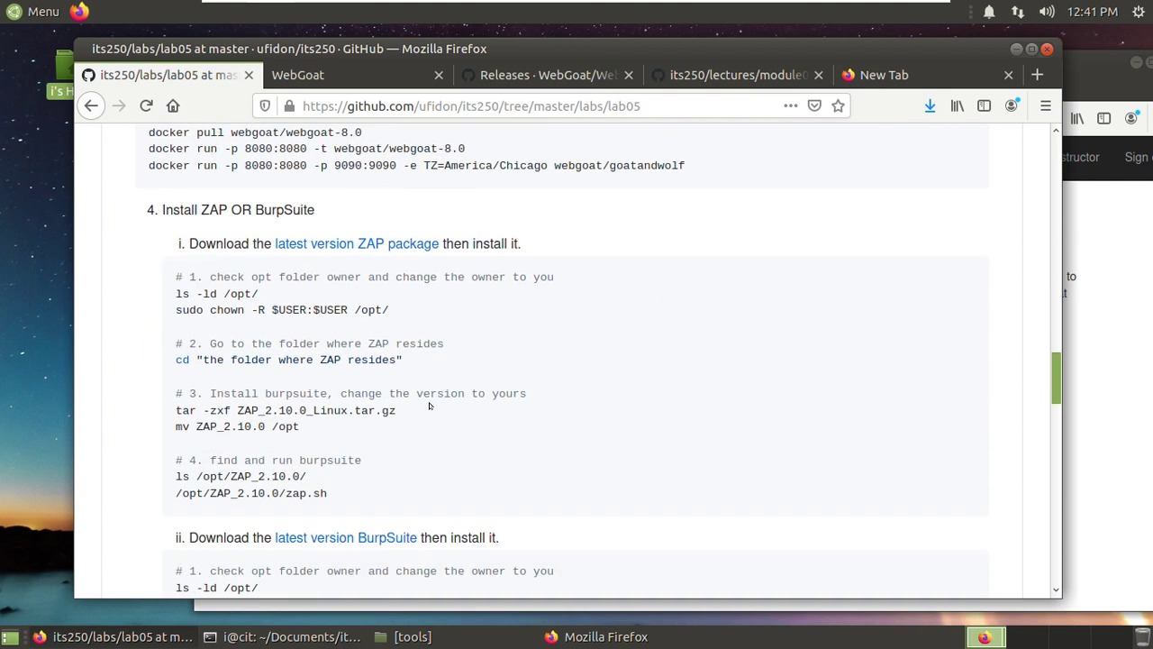
scroll(276, 359, down, 1)
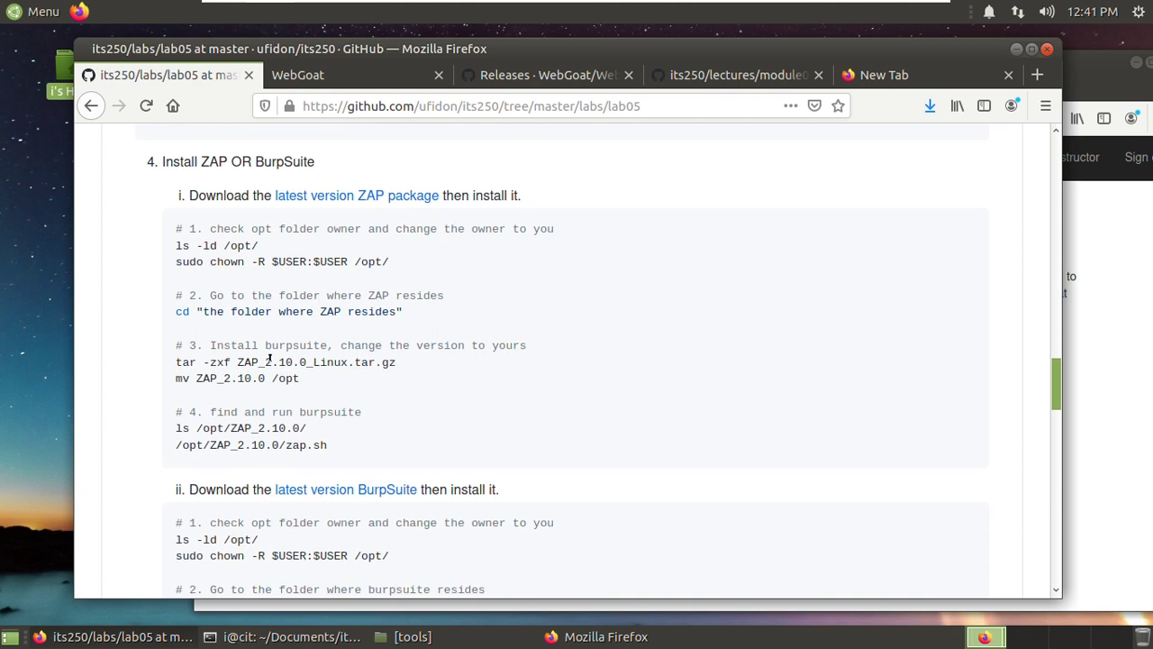
right_click(359, 197)
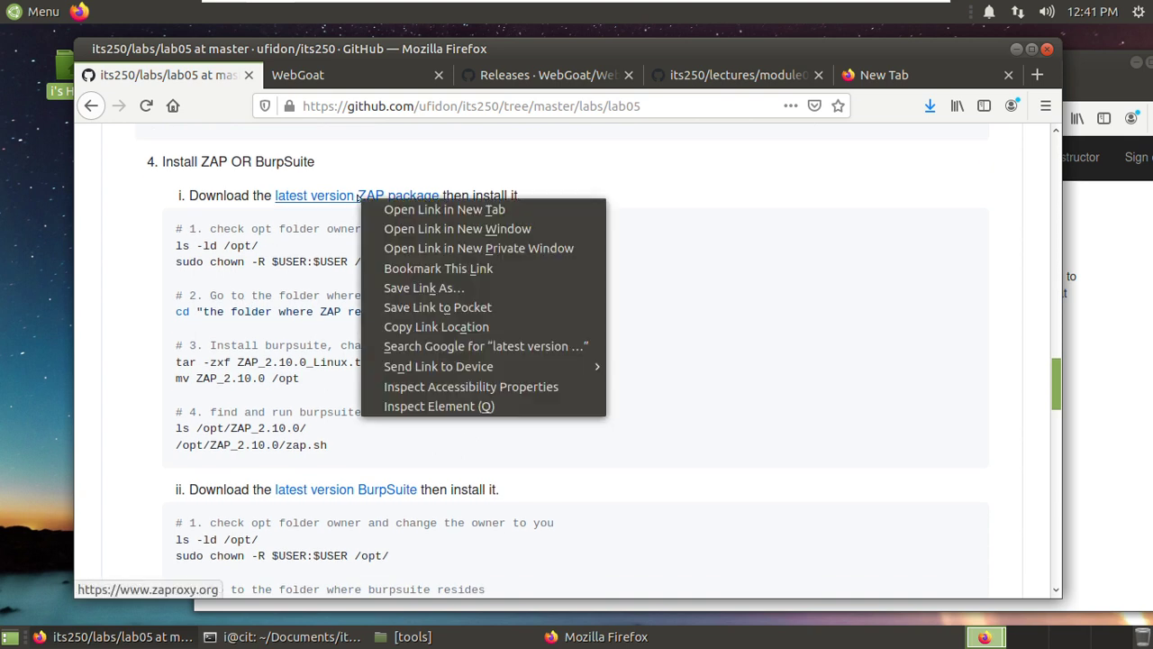
click(420, 211)
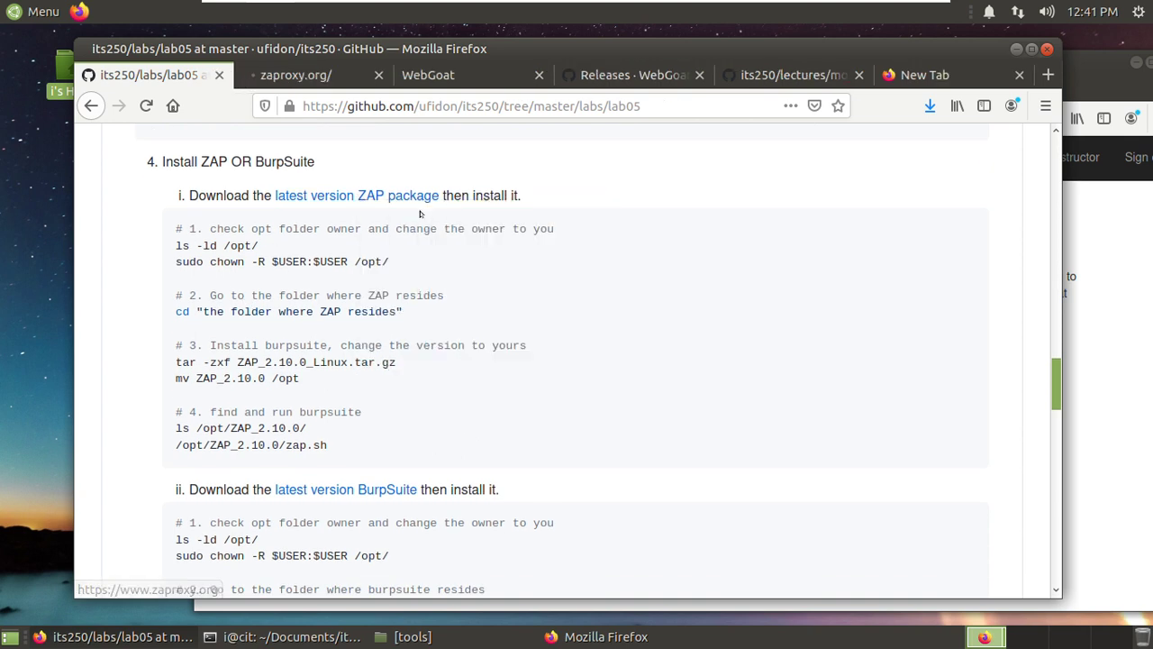
click(318, 78)
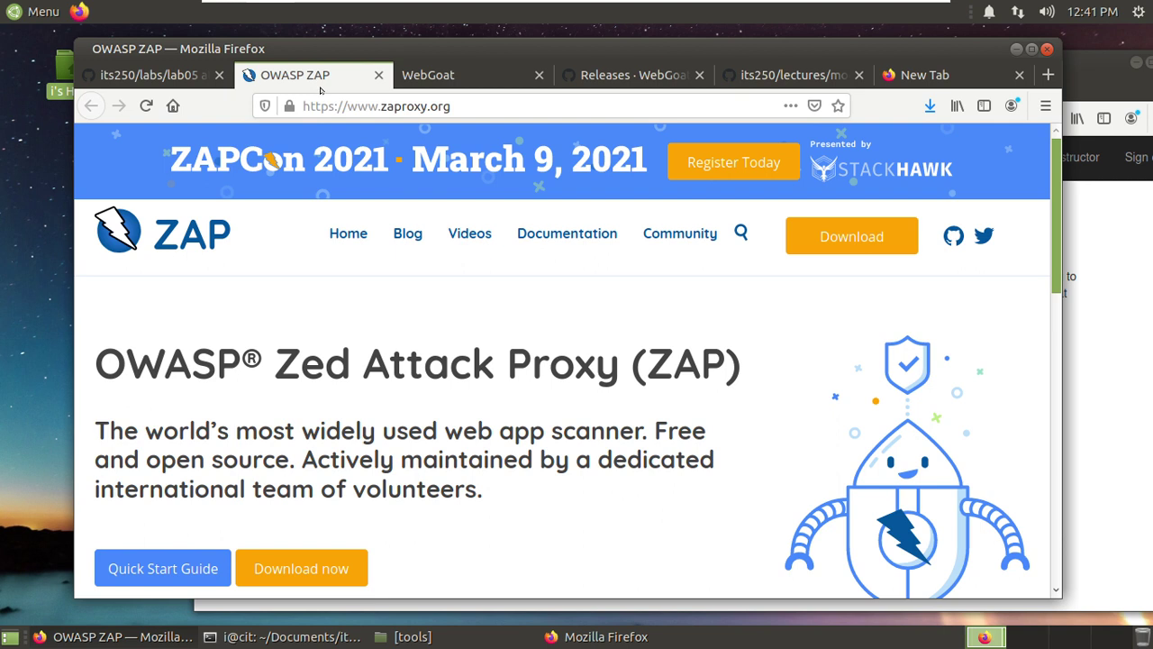
Save the ZAP 2.10.0 Linux Package and show its containing Downloads folder
scroll(445, 302, down, 1)
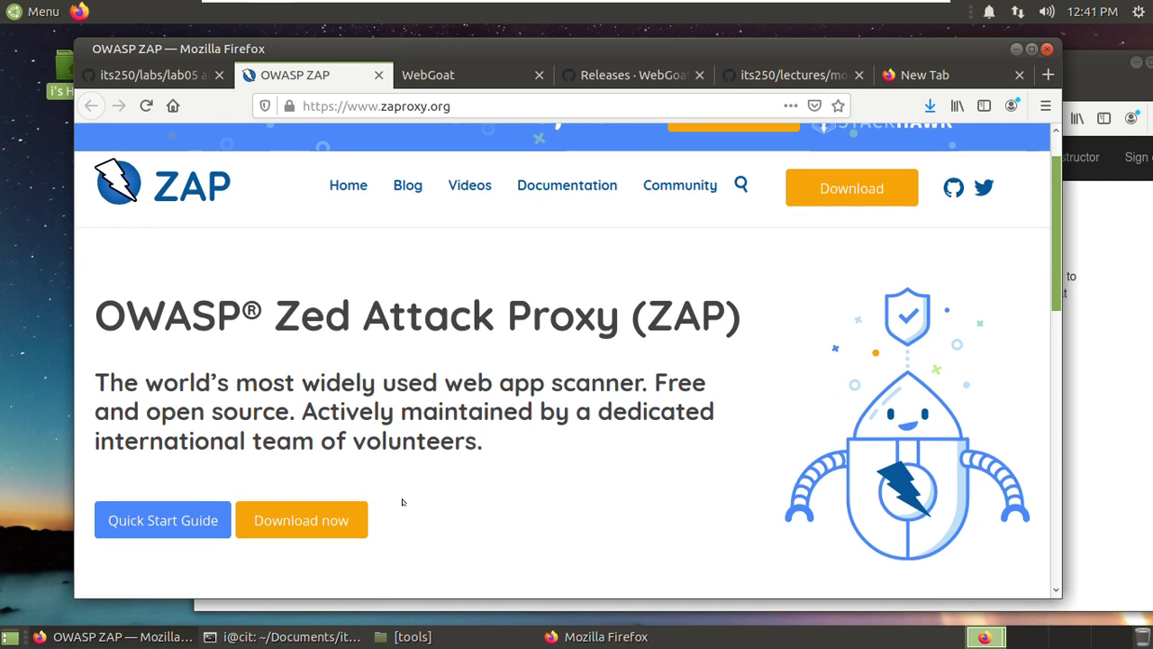
click(315, 522)
scroll(568, 377, down, 1)
scroll(568, 377, down, 6)
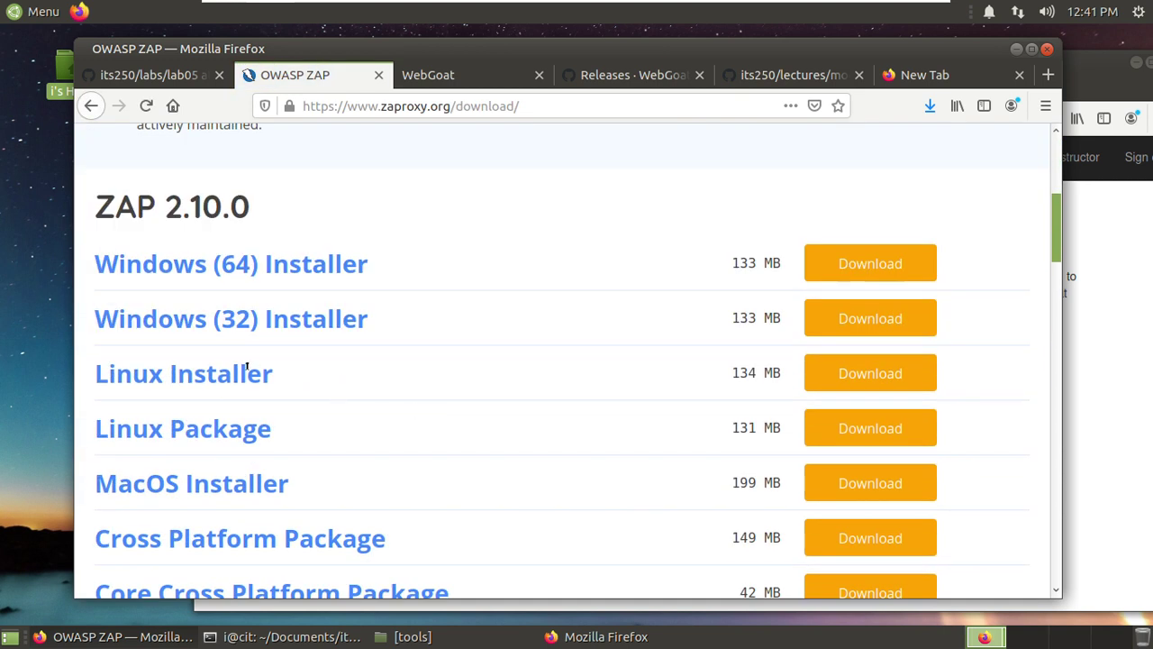
scroll(487, 393, down, 1)
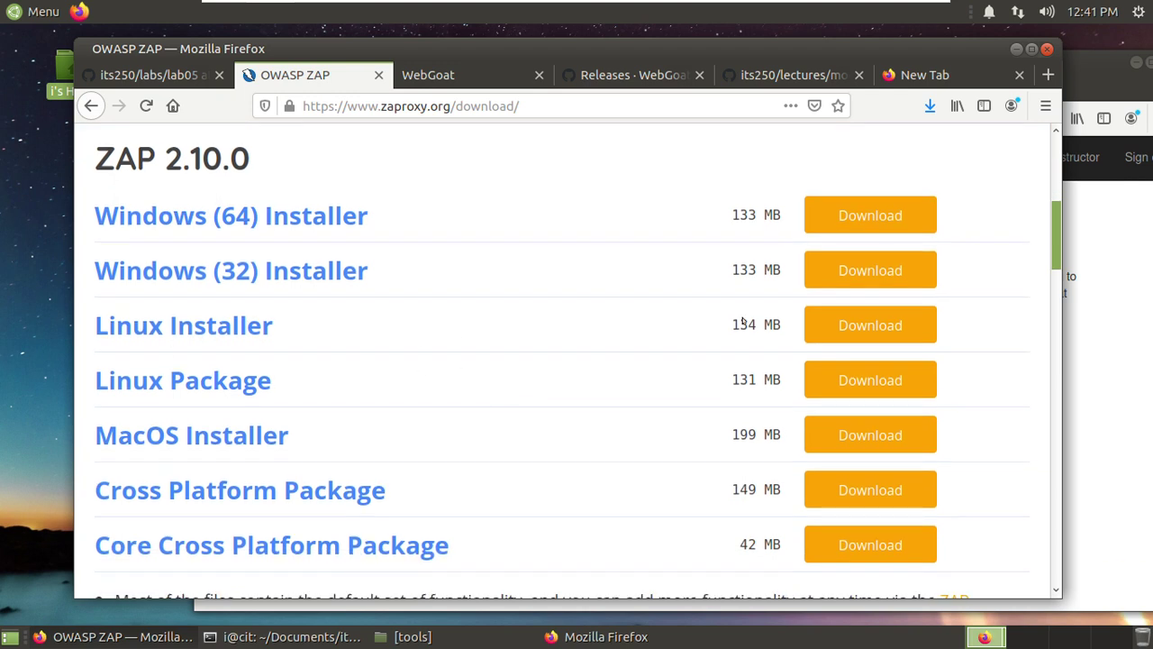
scroll(888, 319, down, 1)
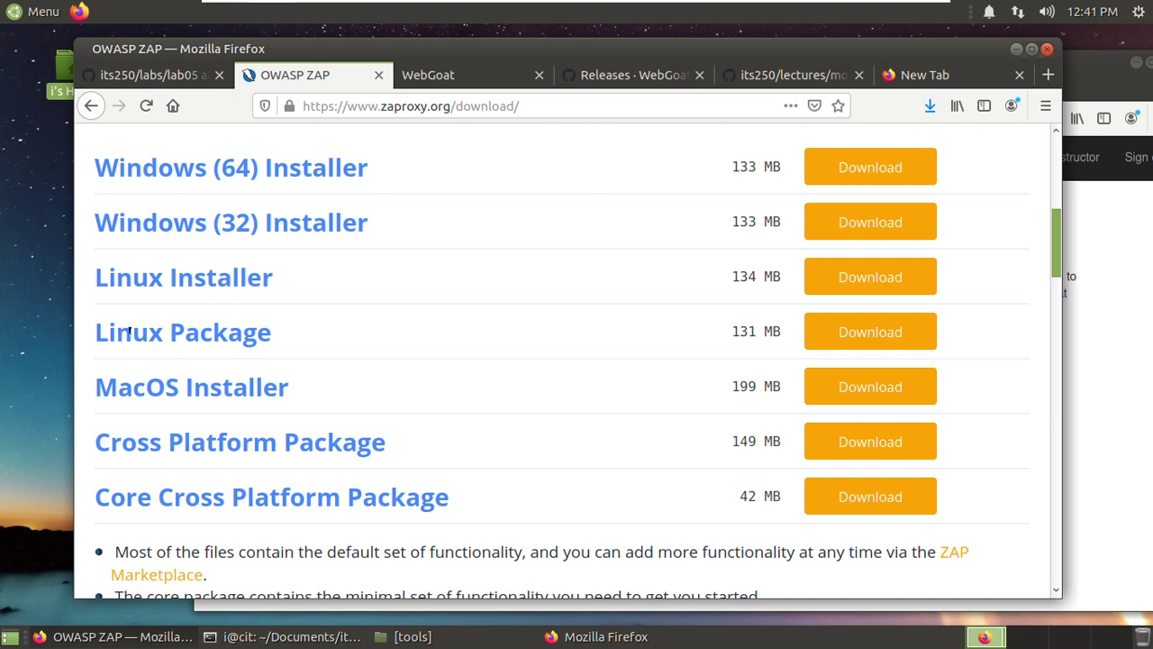
click(860, 333)
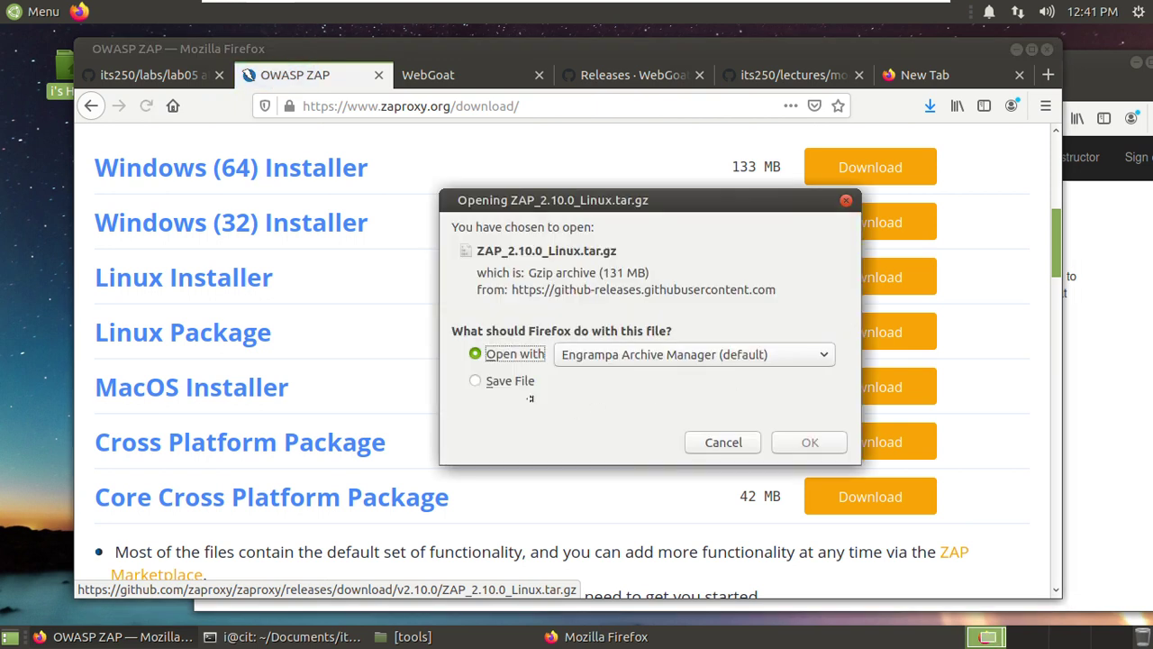
click(475, 380)
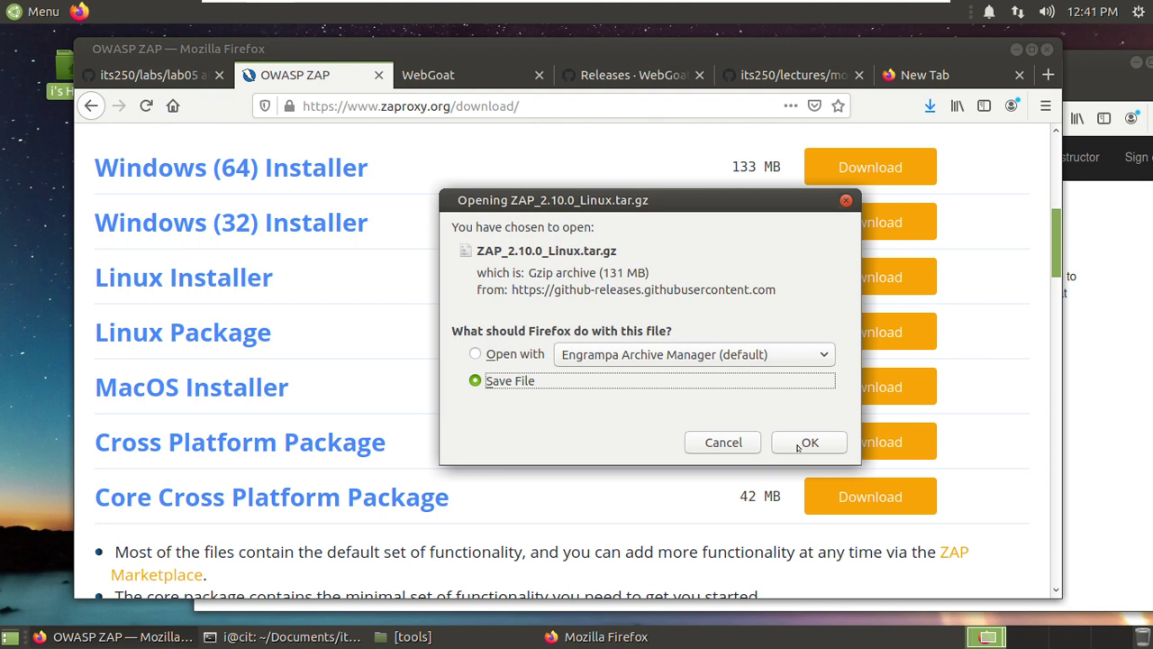
click(797, 445)
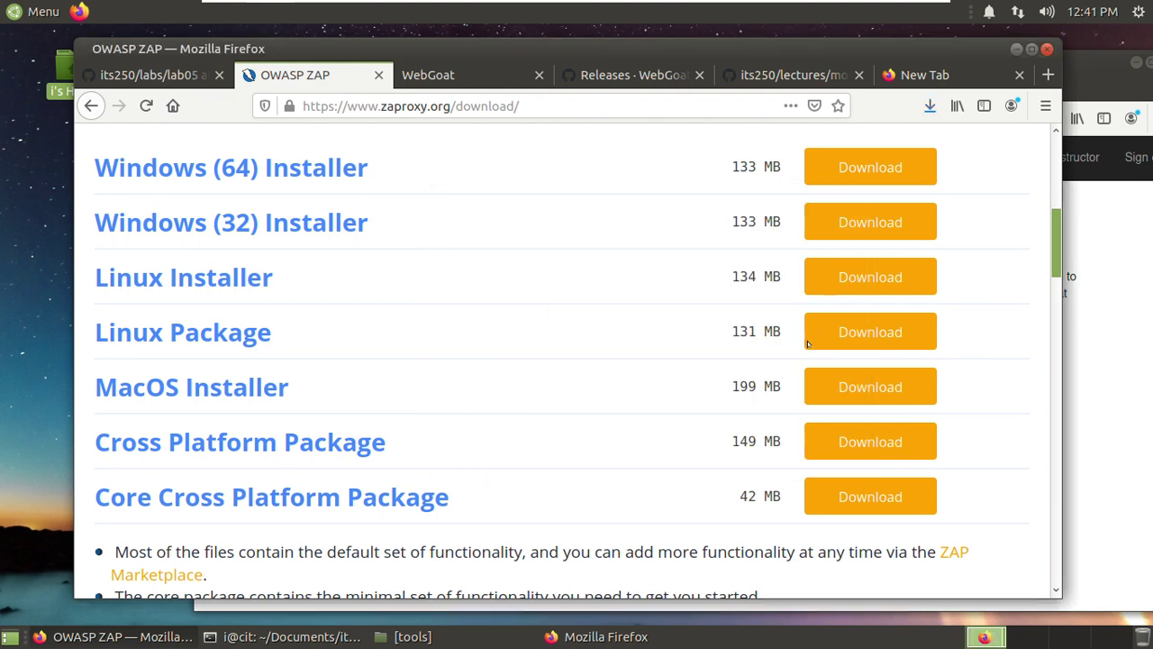
click(929, 105)
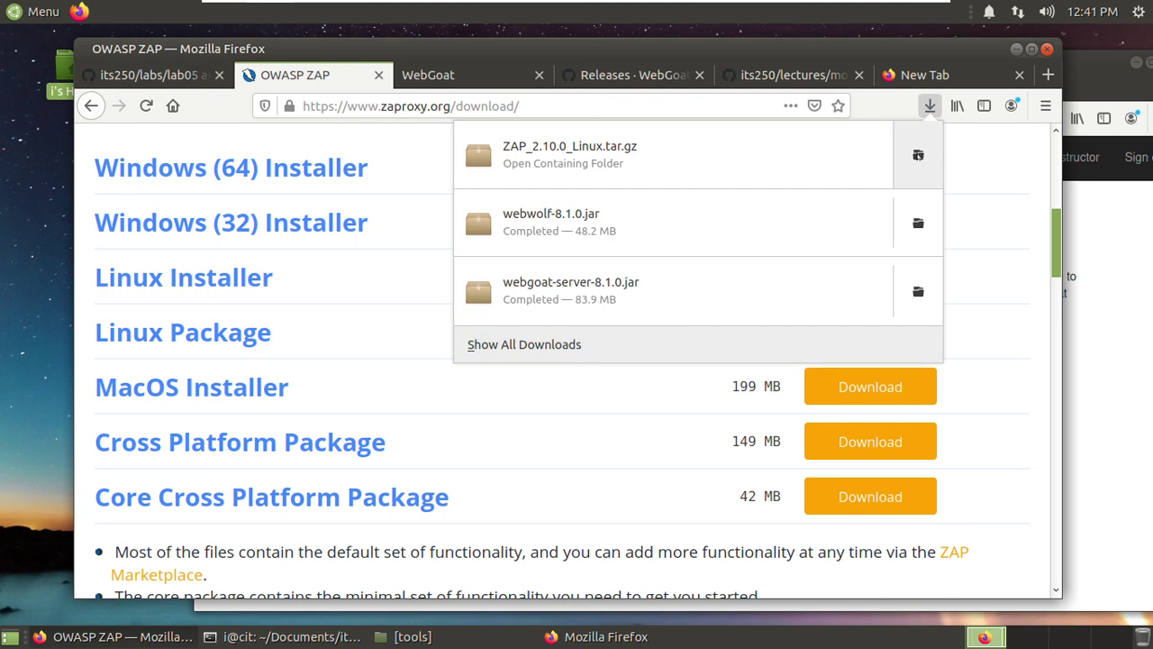
click(918, 155)
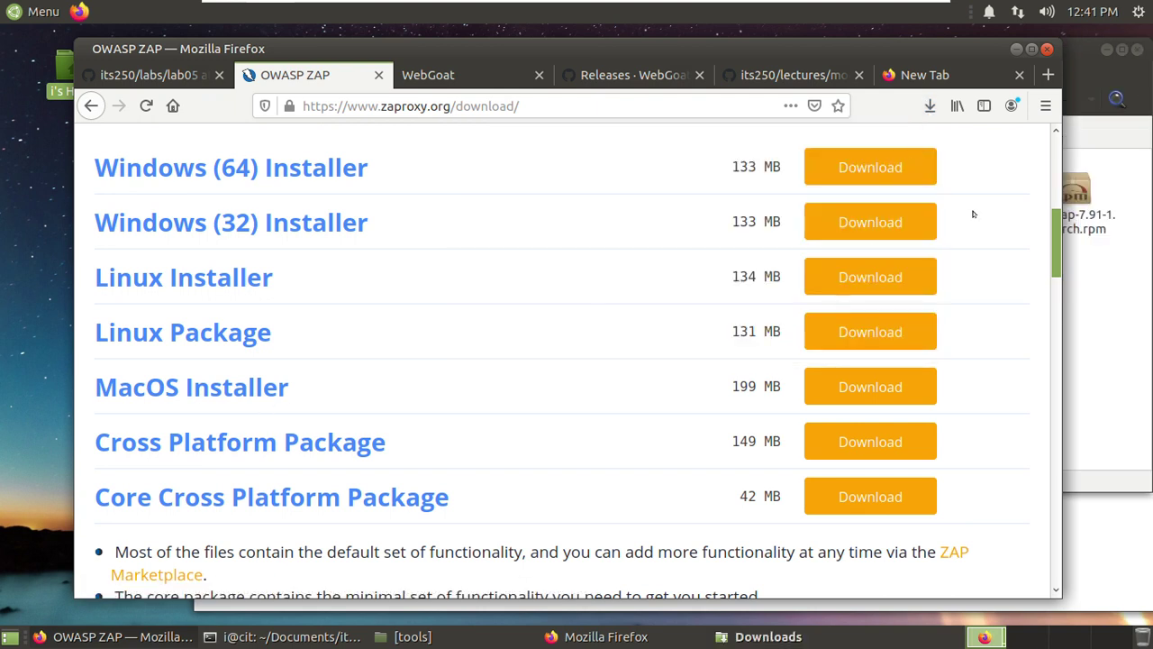
Move ZAP_2.10.0_Linux.tar.gz from Downloads into Documents/its250/tools
click(1129, 317)
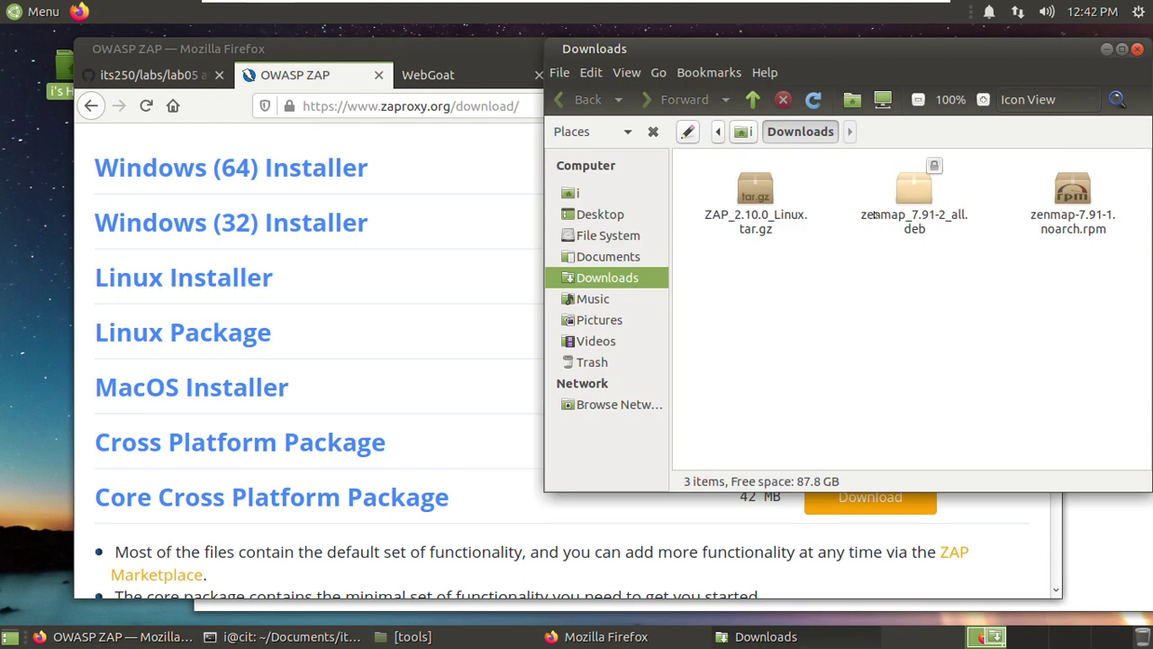
click(761, 196)
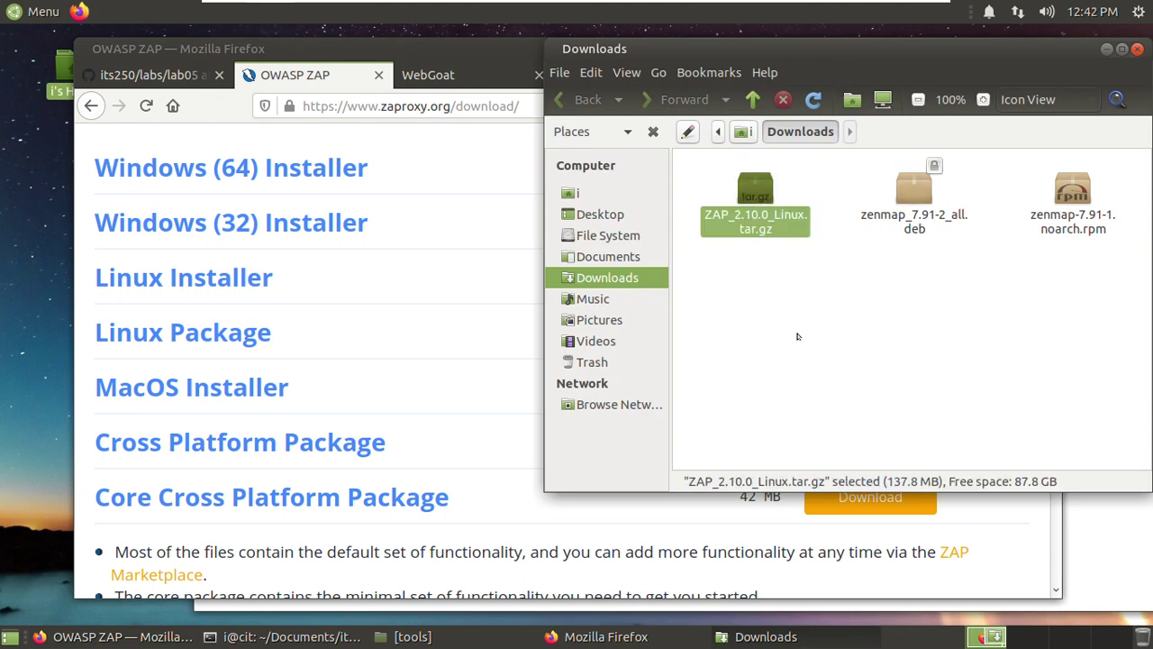
key(ctrl+x)
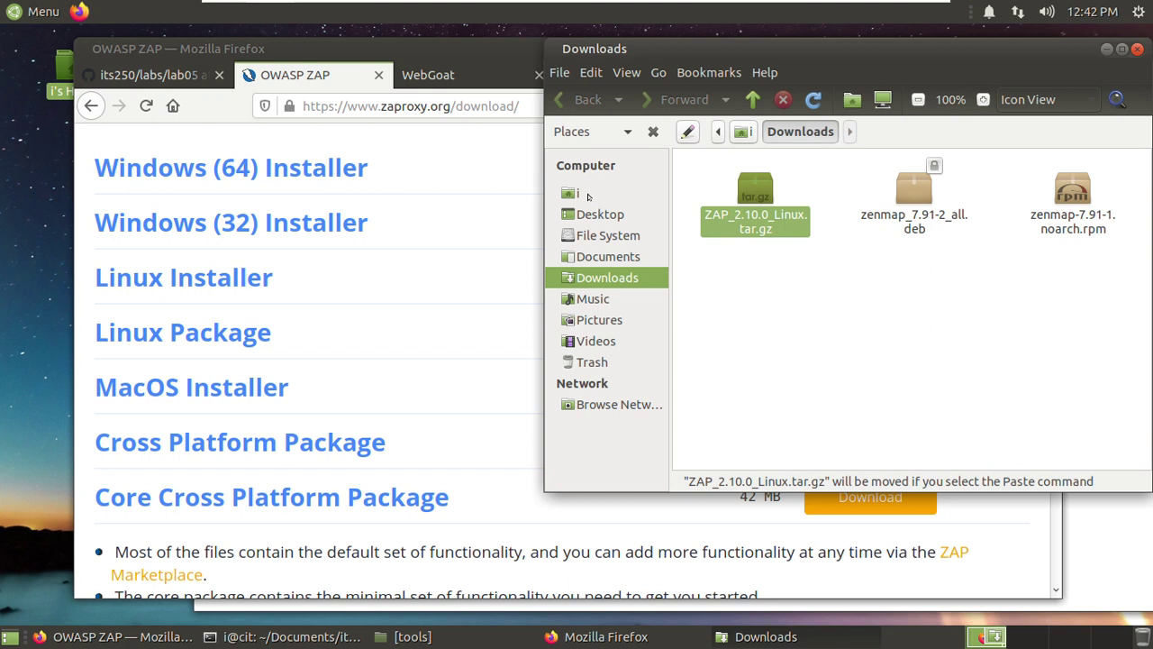
click(587, 197)
click(898, 176)
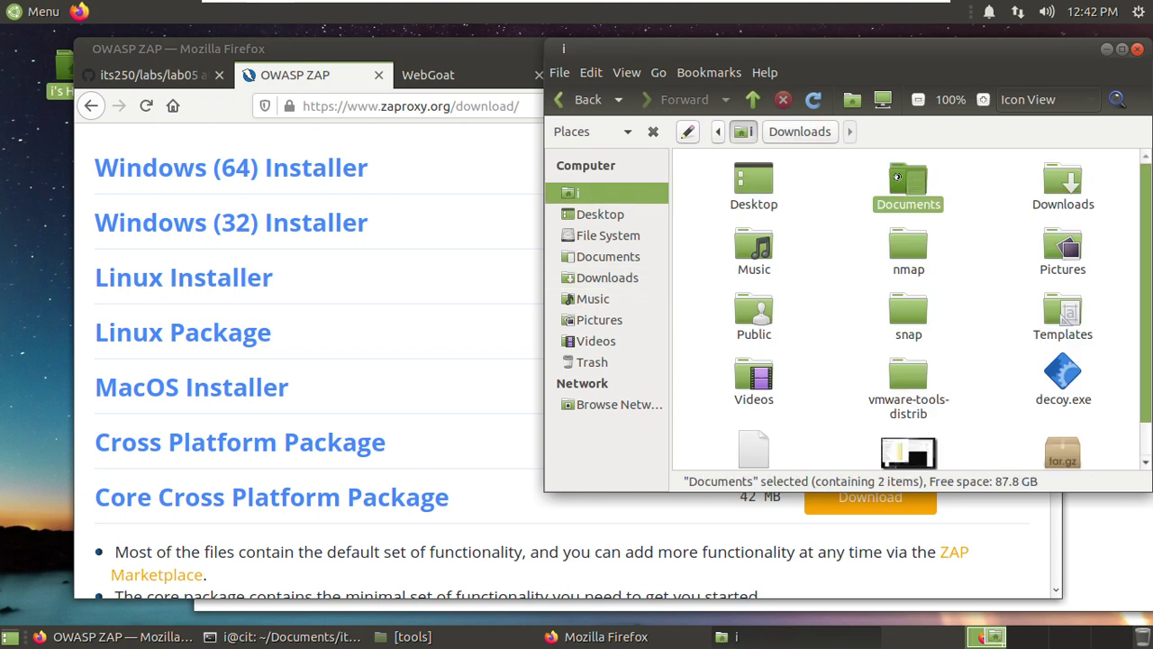
double_click(897, 177)
double_click(757, 193)
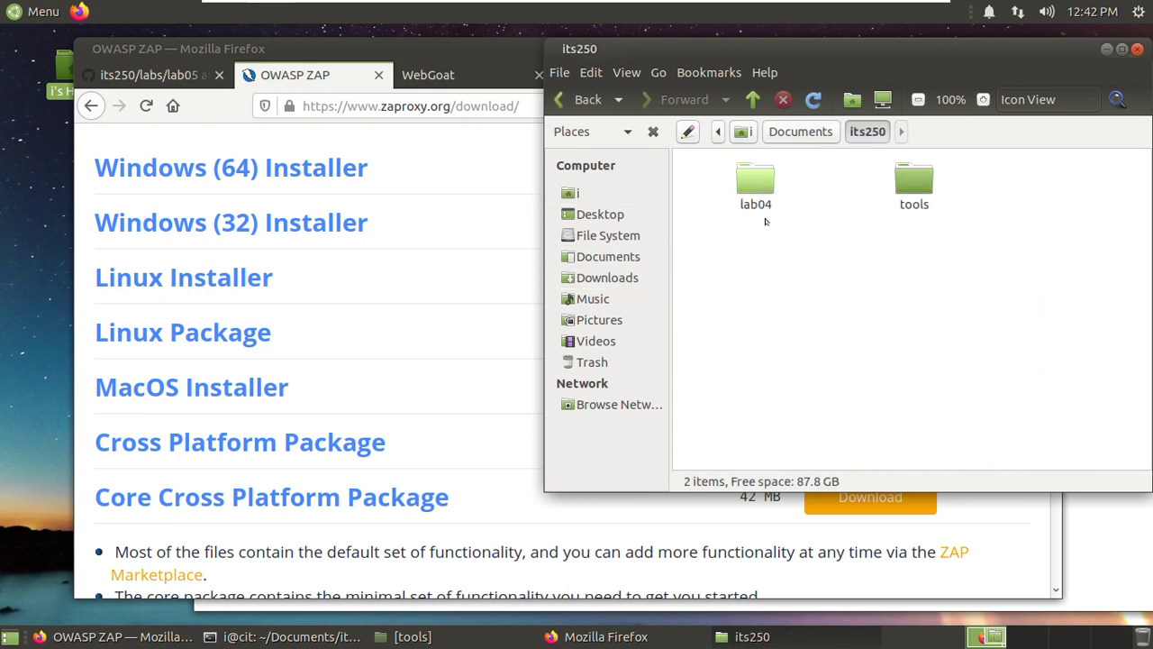
double_click(919, 183)
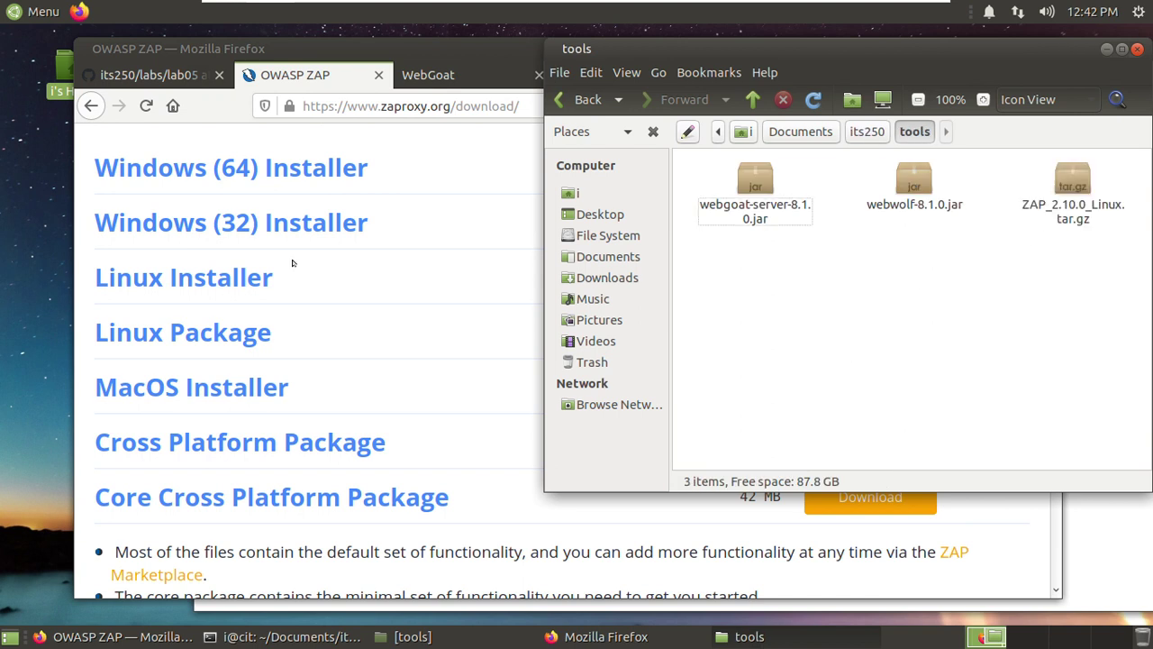
click(166, 76)
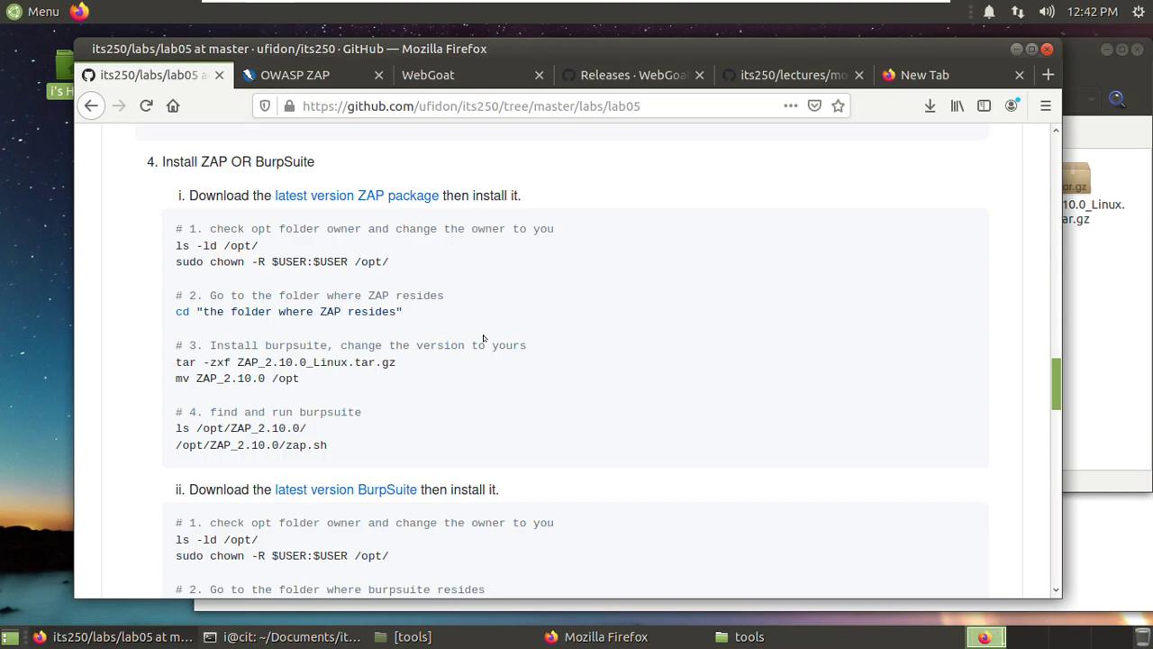
Open the BurpSuite link from the instructions in a new tab
scroll(486, 338, down, 1)
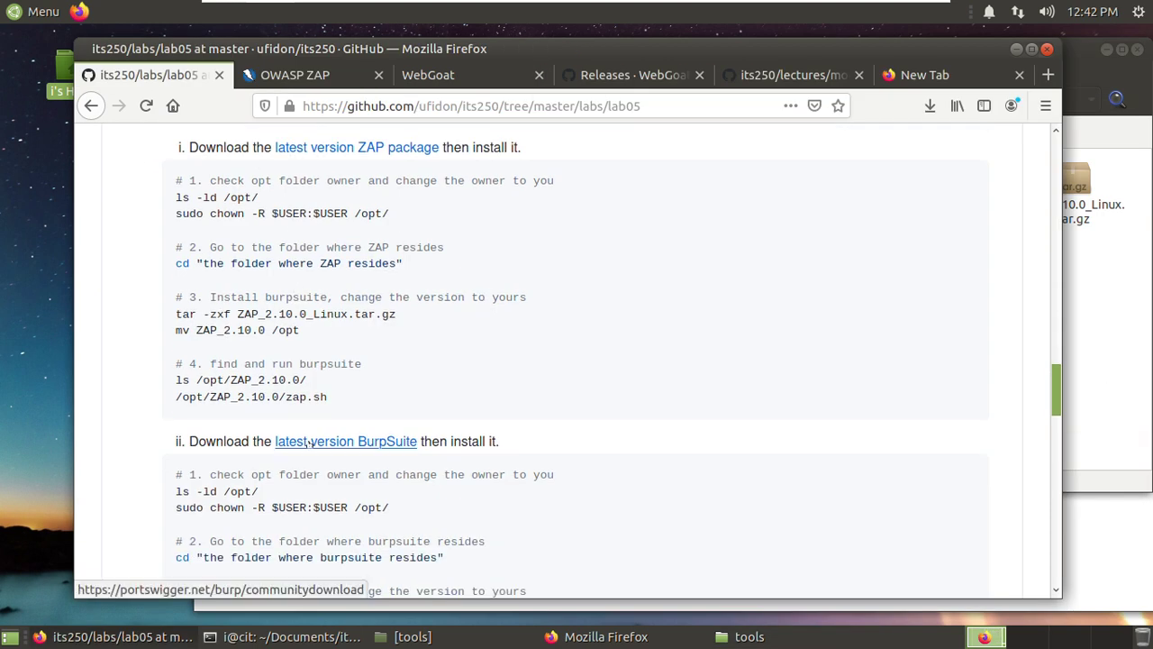
right_click(360, 441)
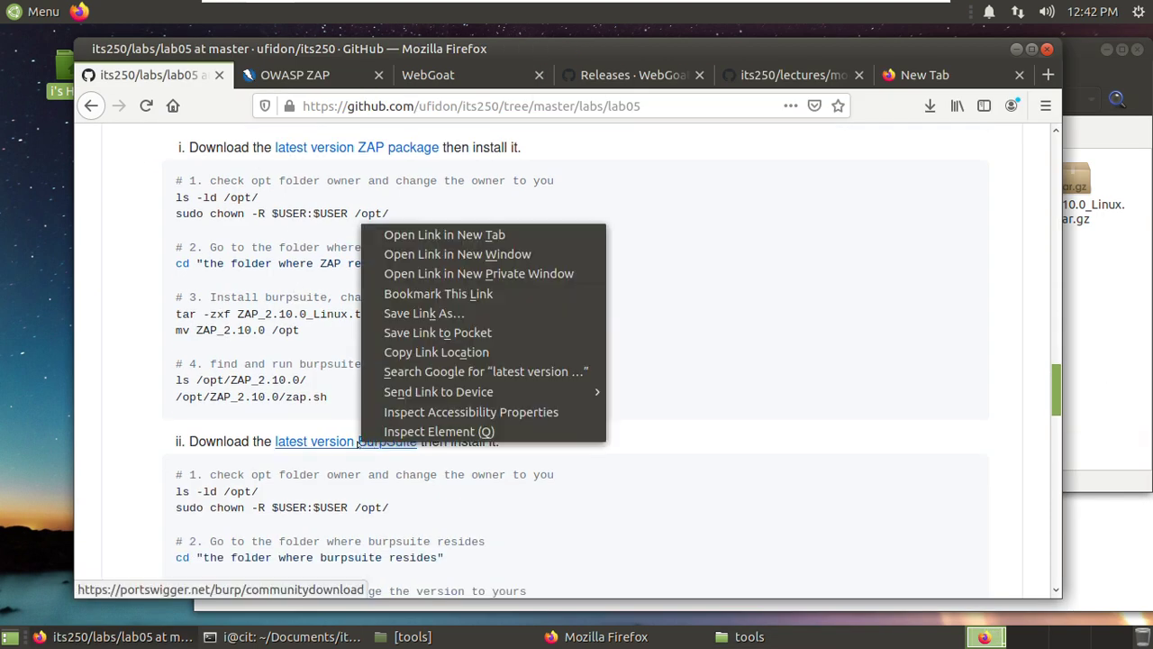
click(509, 234)
click(282, 76)
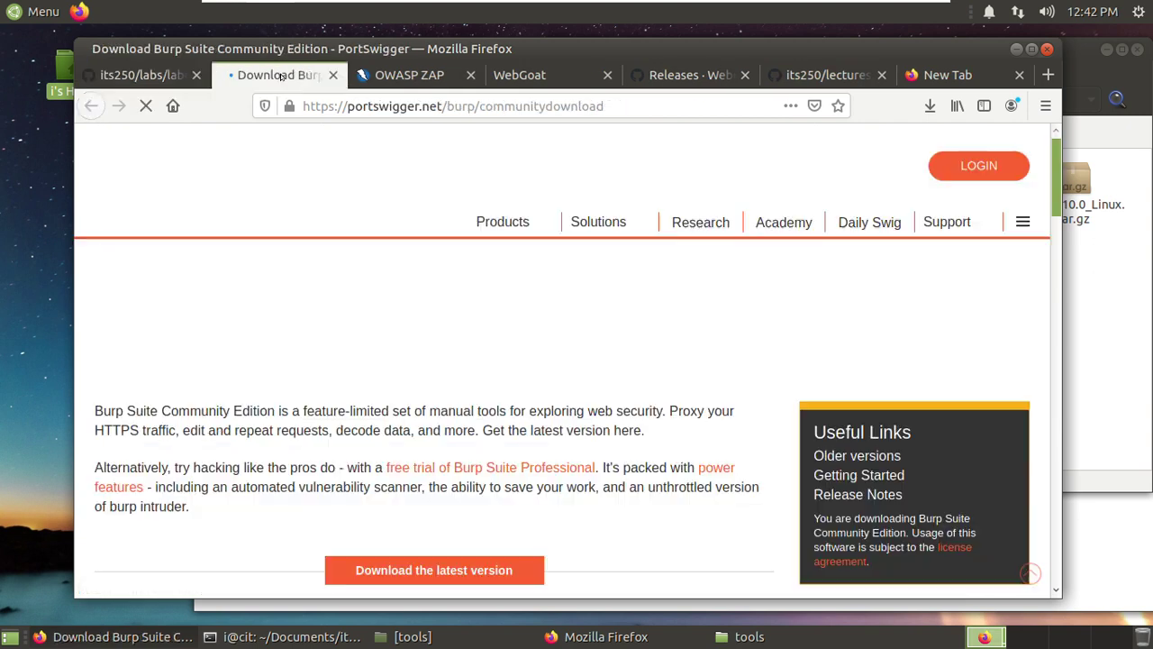
Save the latest Burp Suite Community Linux 64-bit installer, then close the PortSwigger tab
scroll(532, 315, down, 2)
scroll(529, 338, down, 1)
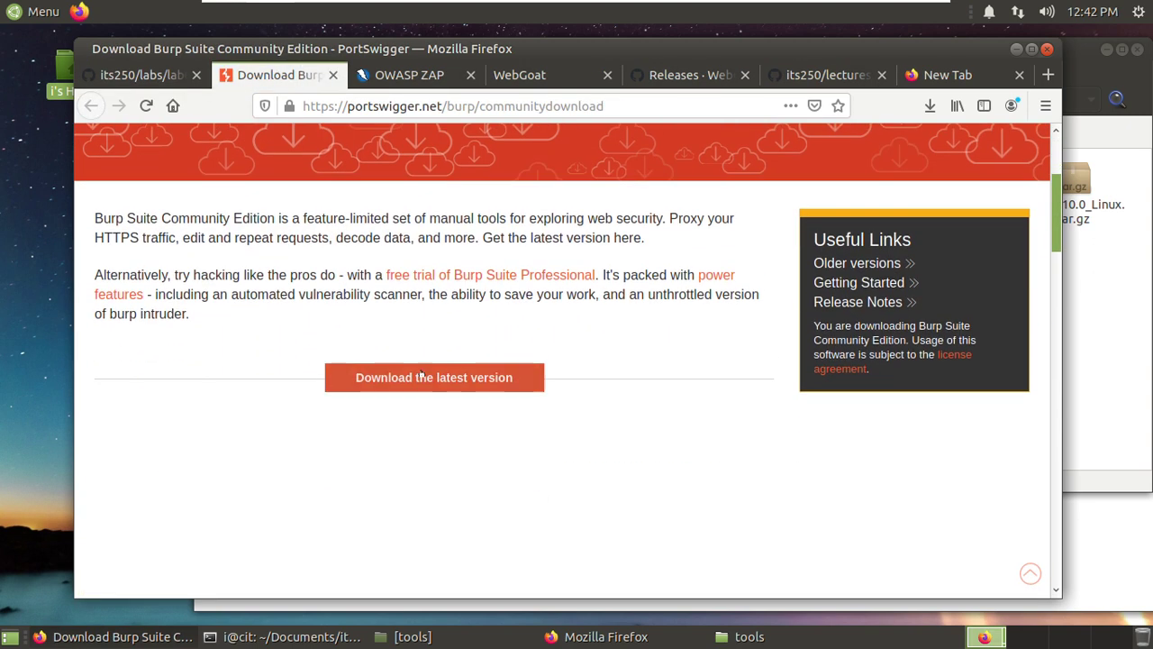
click(423, 382)
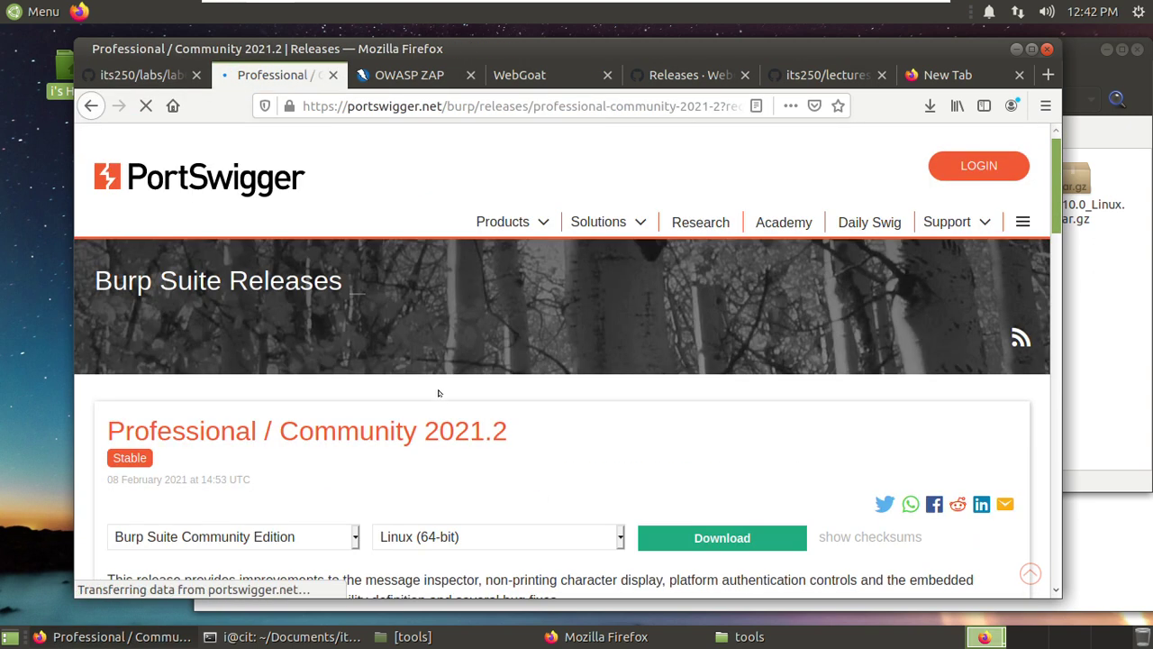
scroll(433, 396, down, 2)
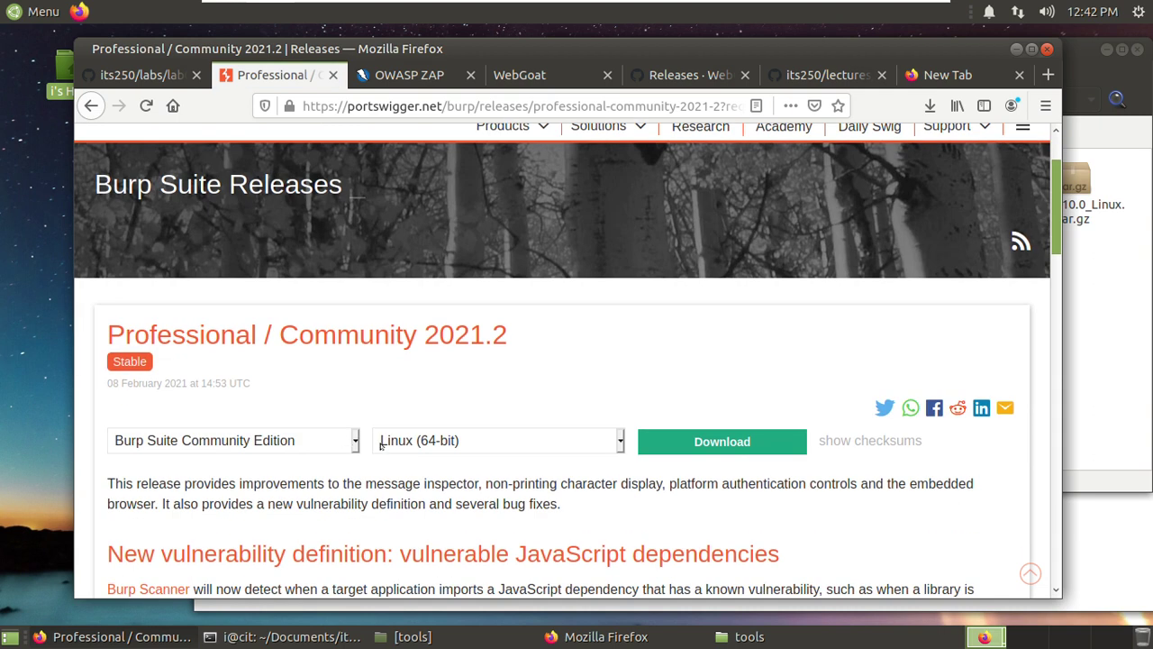
click(721, 442)
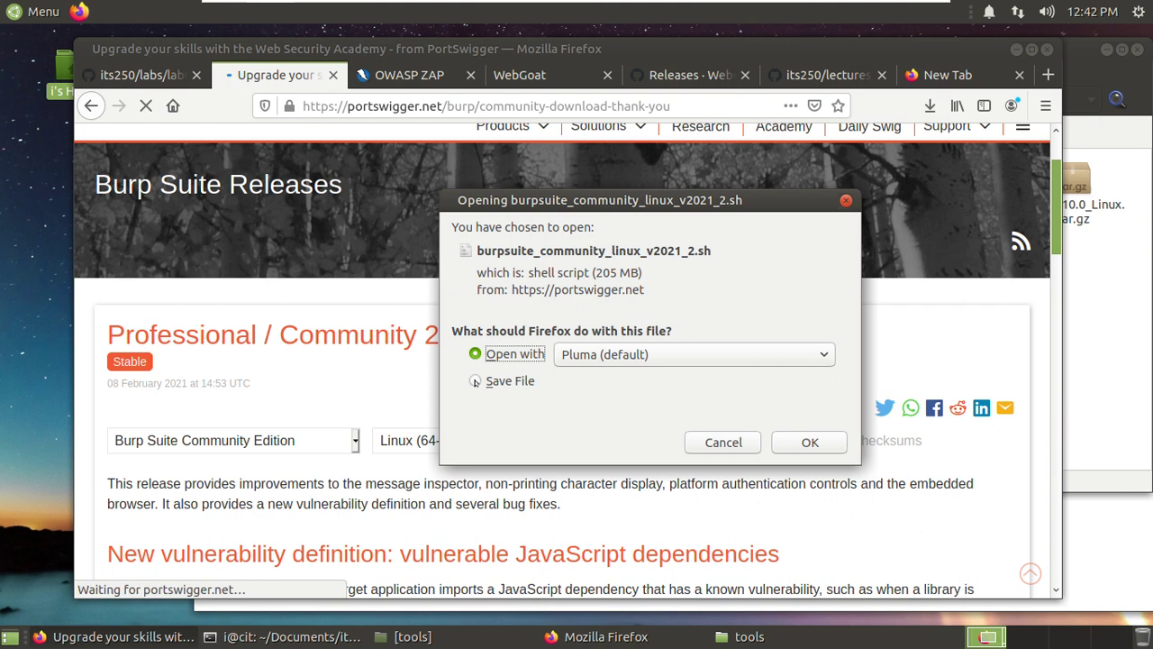
click(476, 382)
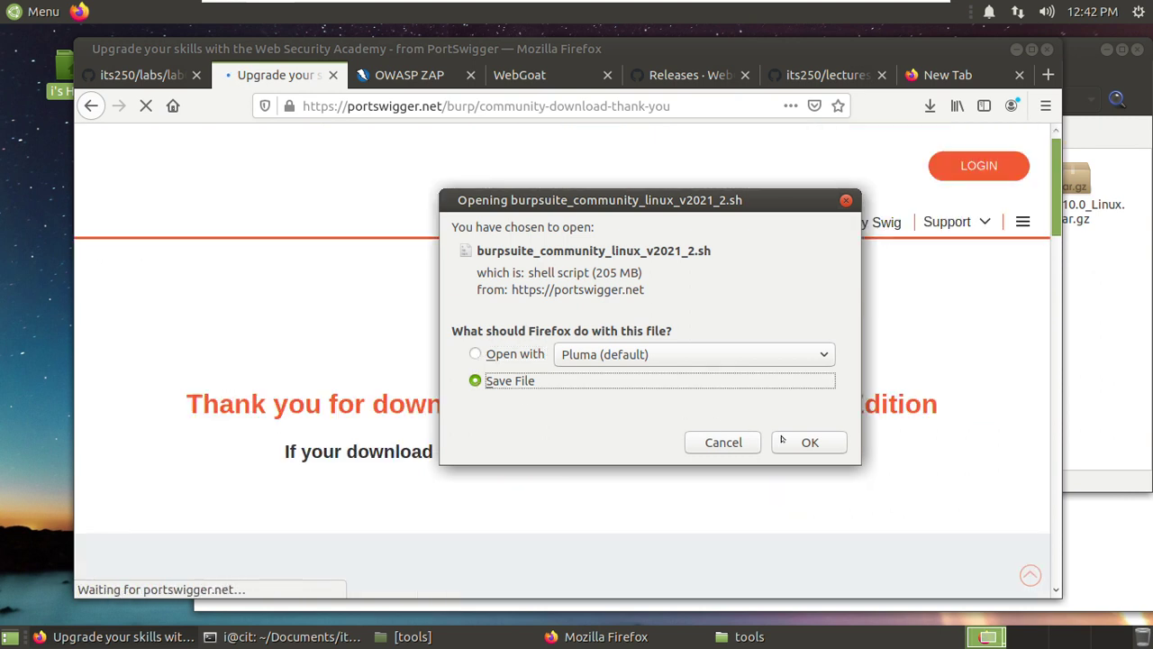
click(794, 441)
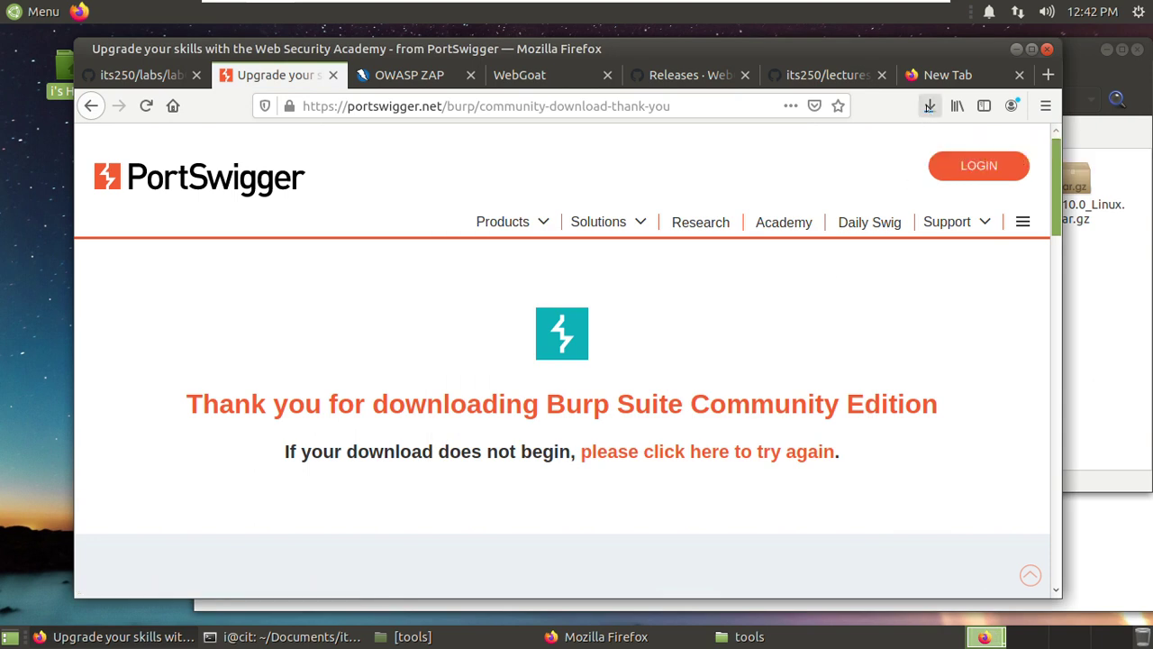
click(332, 77)
Close the OWASP ZAP site and open the Downloads folder holding the Burp installer
click(332, 77)
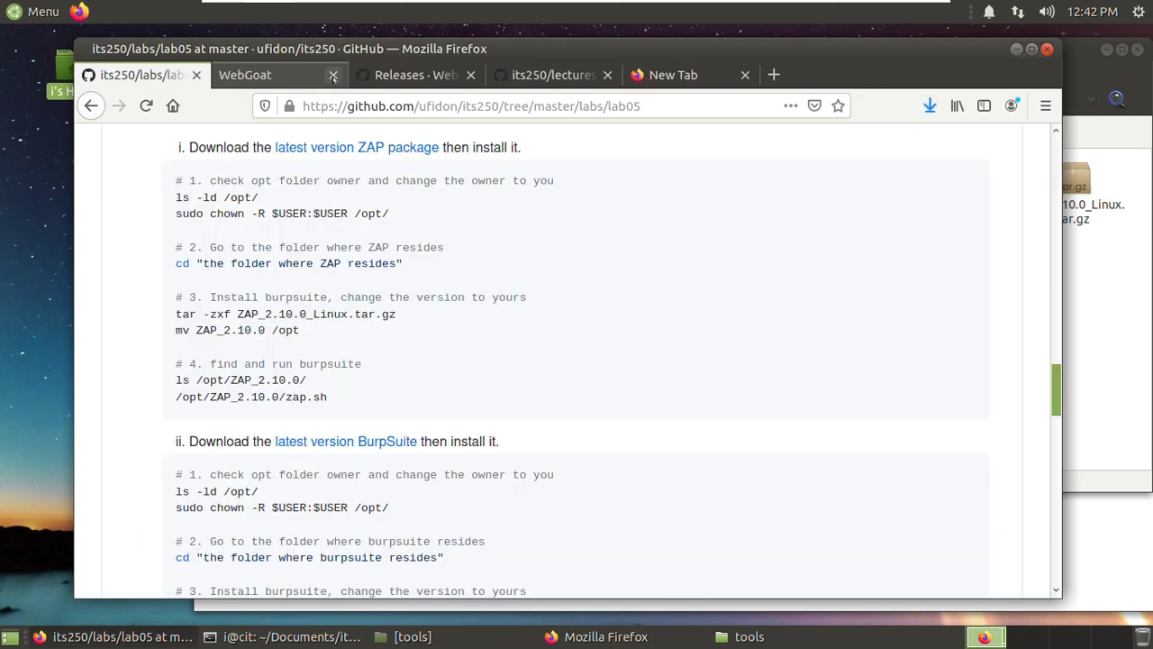
click(929, 108)
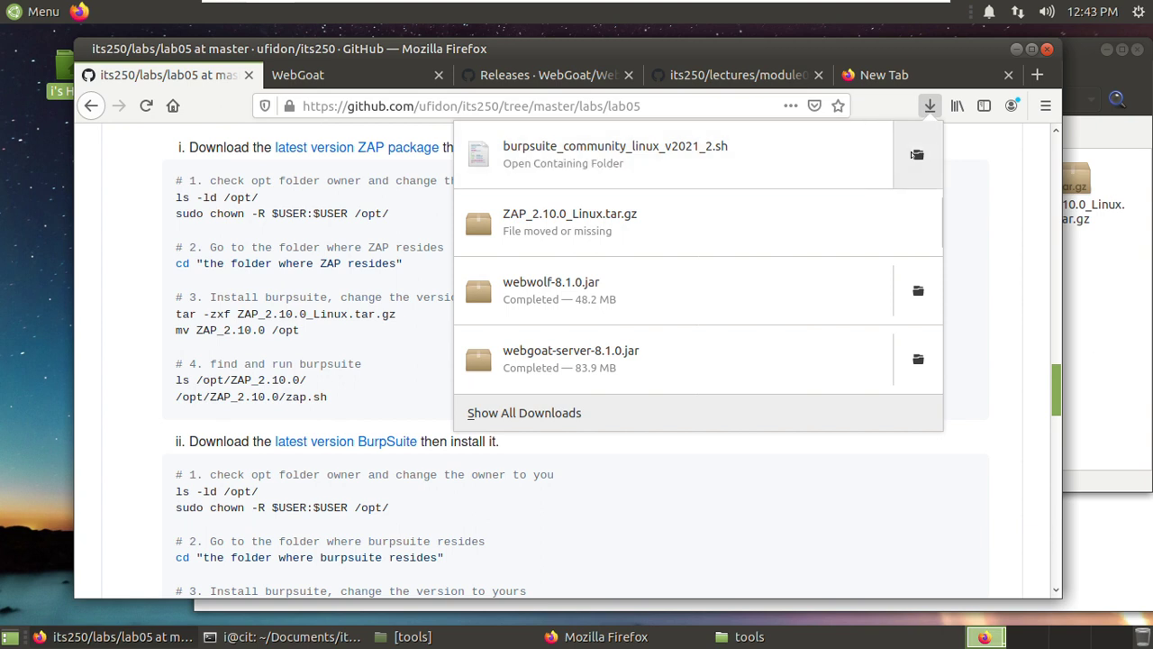
click(916, 155)
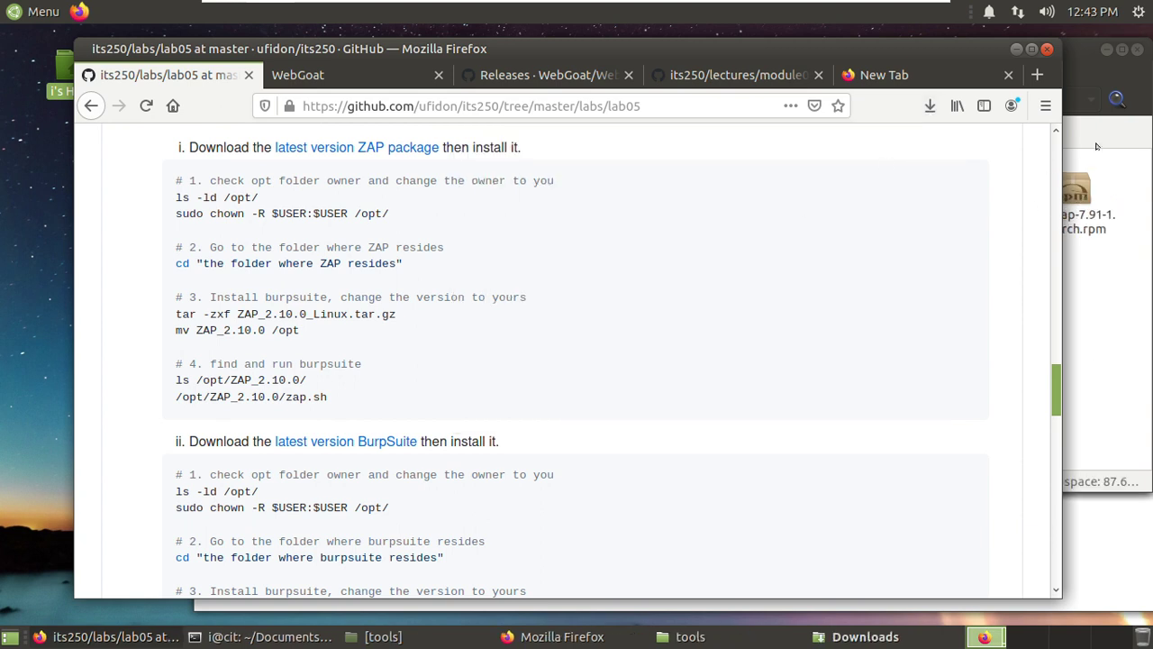
click(1097, 147)
Cut burpsuite_community_linux_v2021_2.sh from Downloads and paste it into the tools folder
click(740, 316)
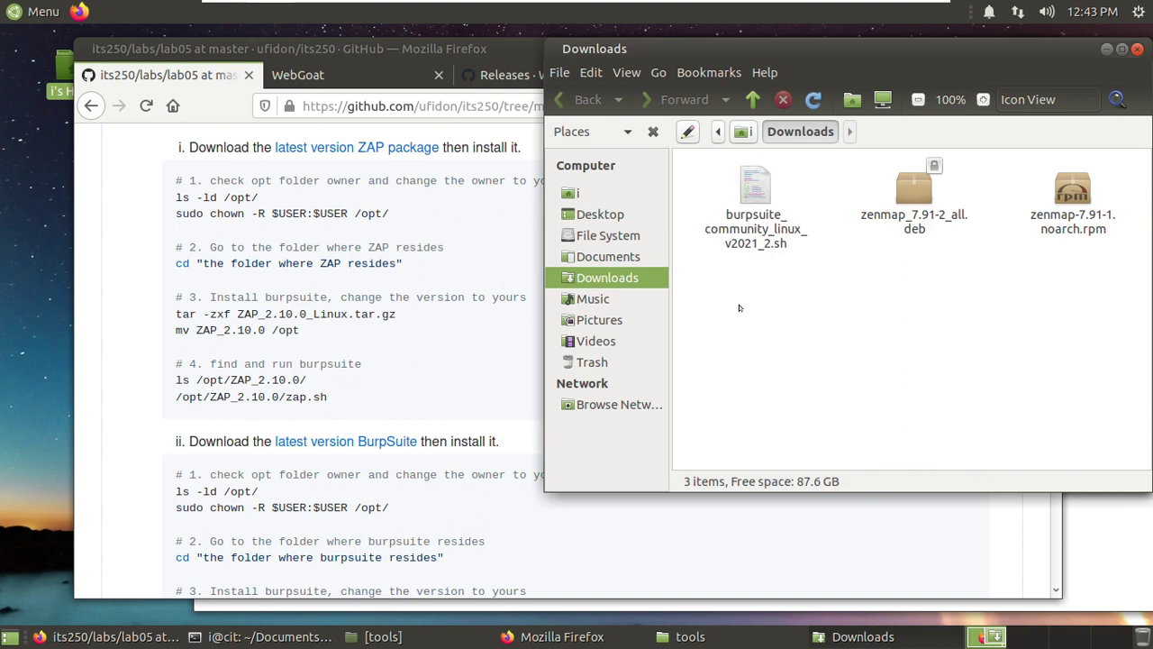
click(752, 200)
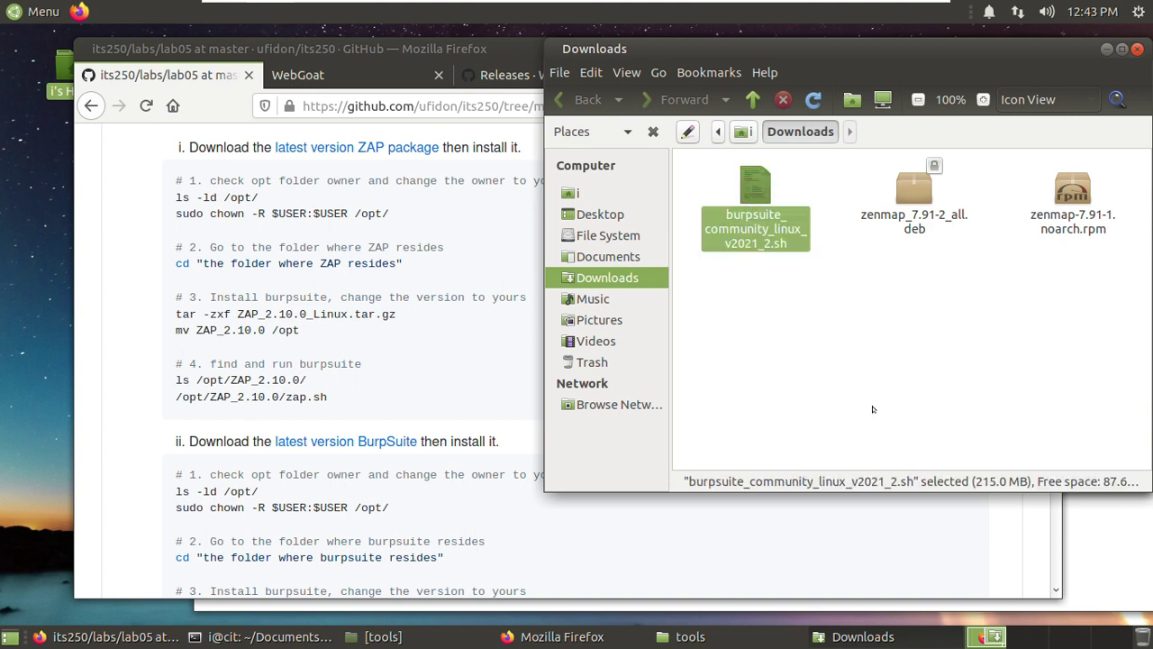
key(ctrl+x)
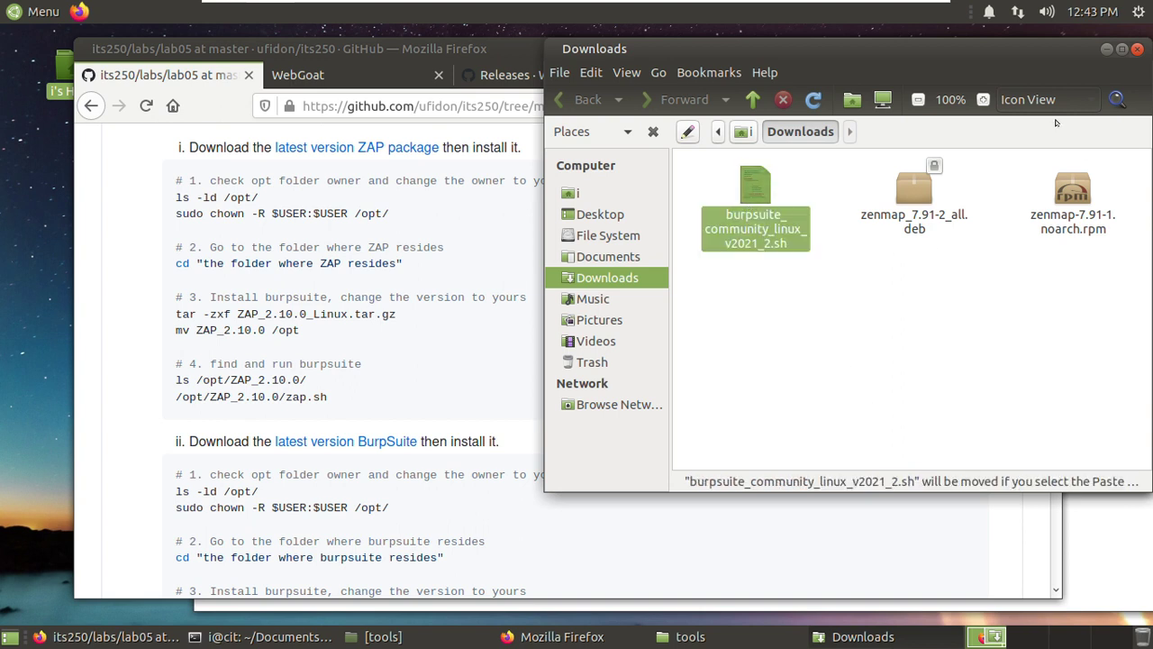
click(1137, 49)
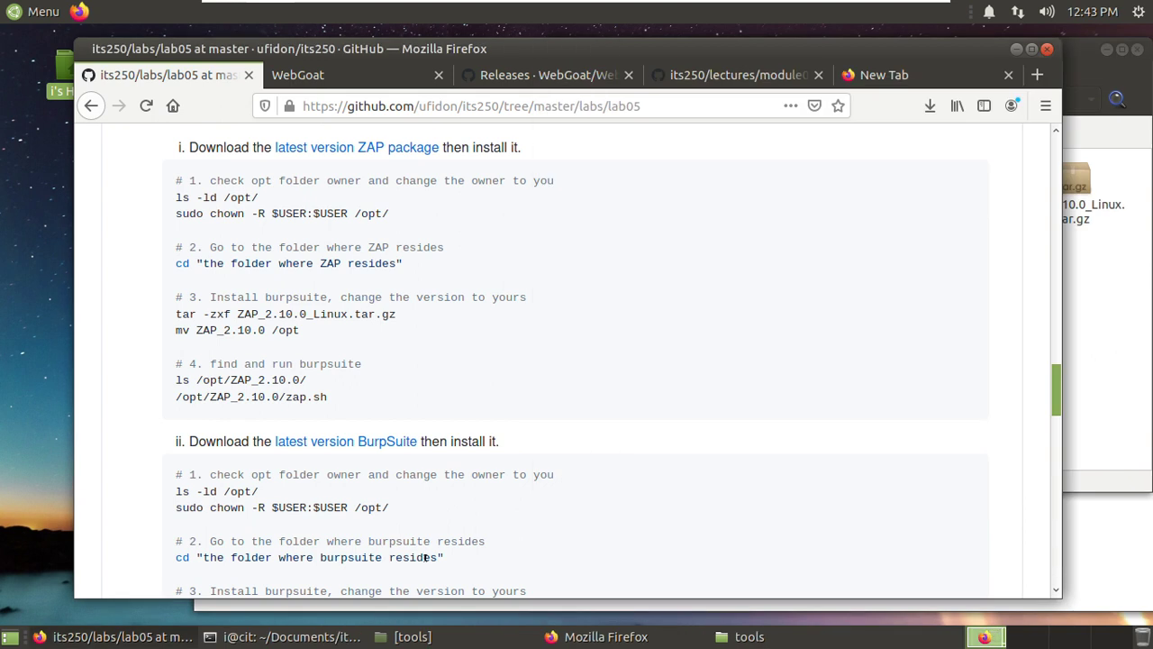
click(473, 631)
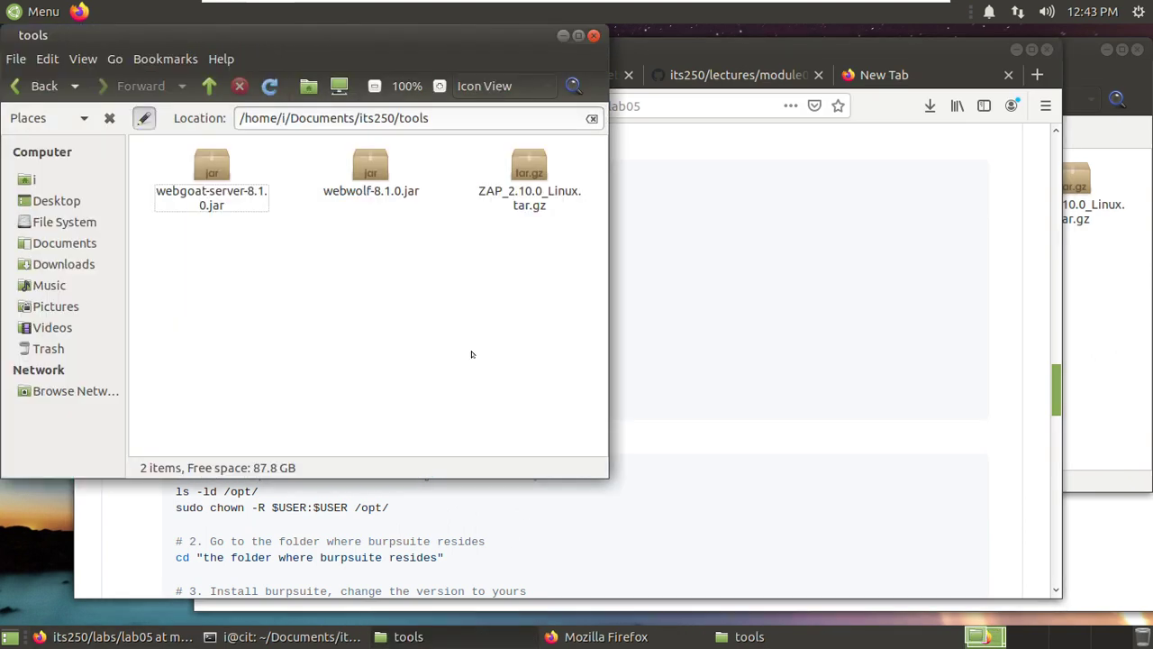
key(ctrl+v)
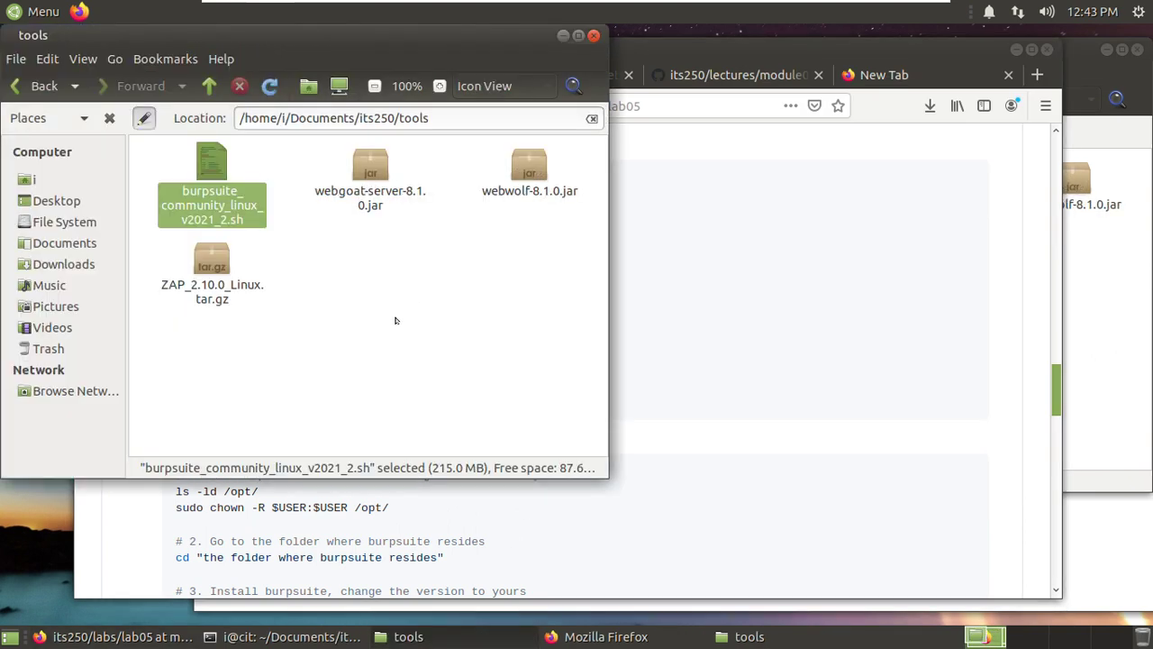
click(378, 313)
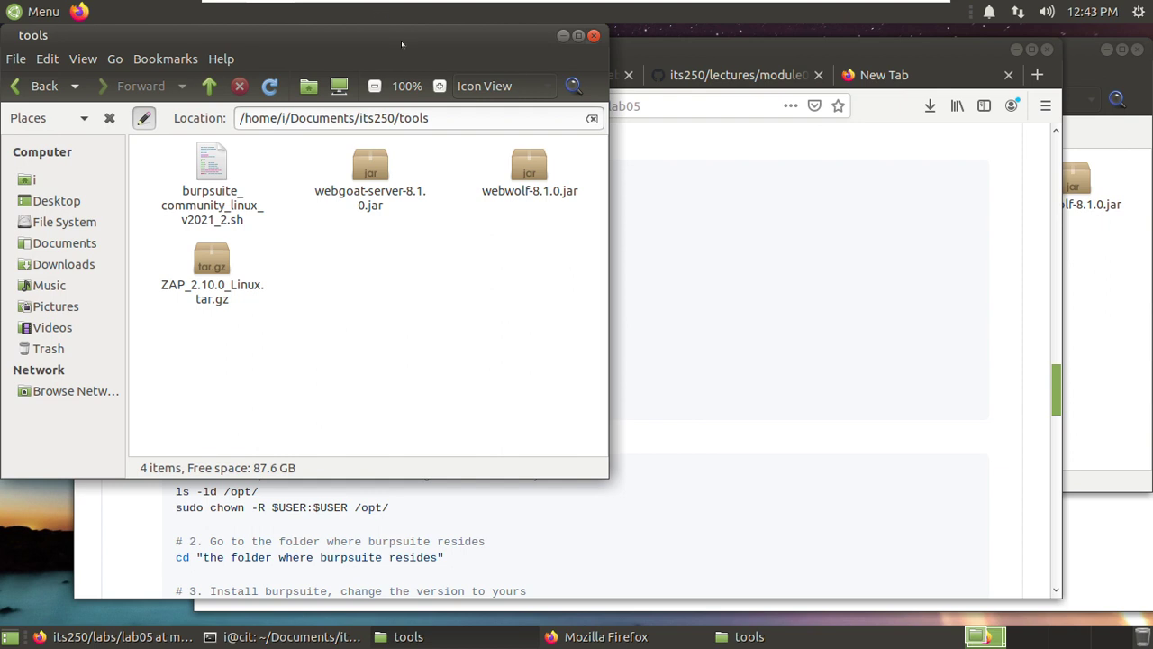
Reposition the tools folder window alongside the lab instructions
drag(398, 36, 534, 65)
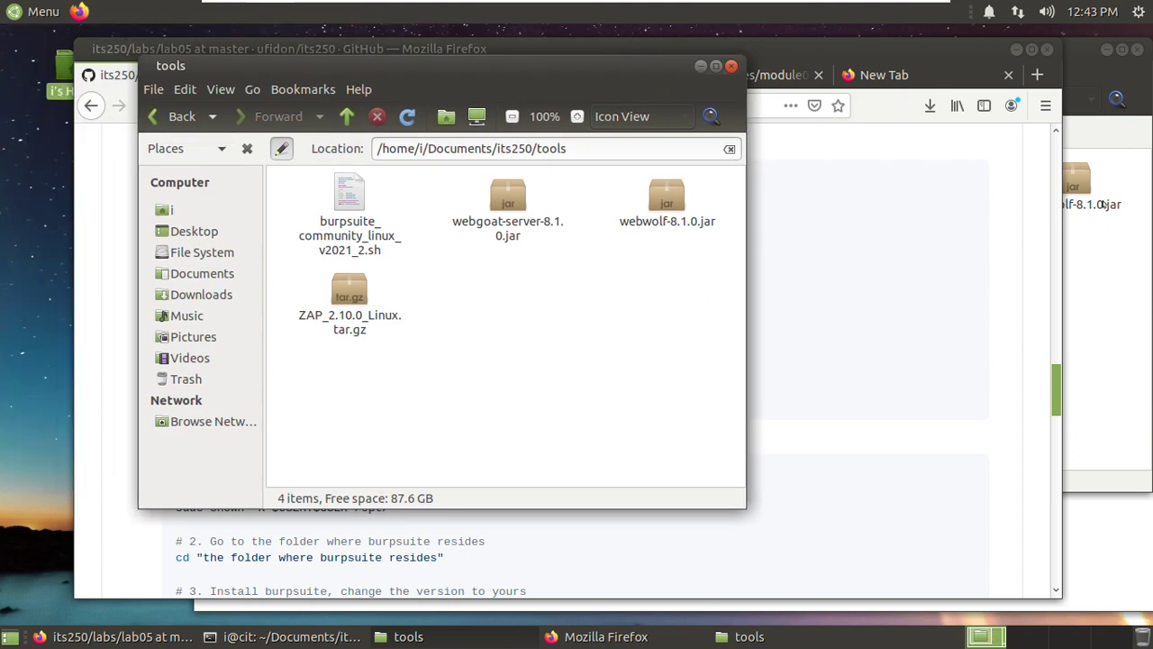
click(700, 67)
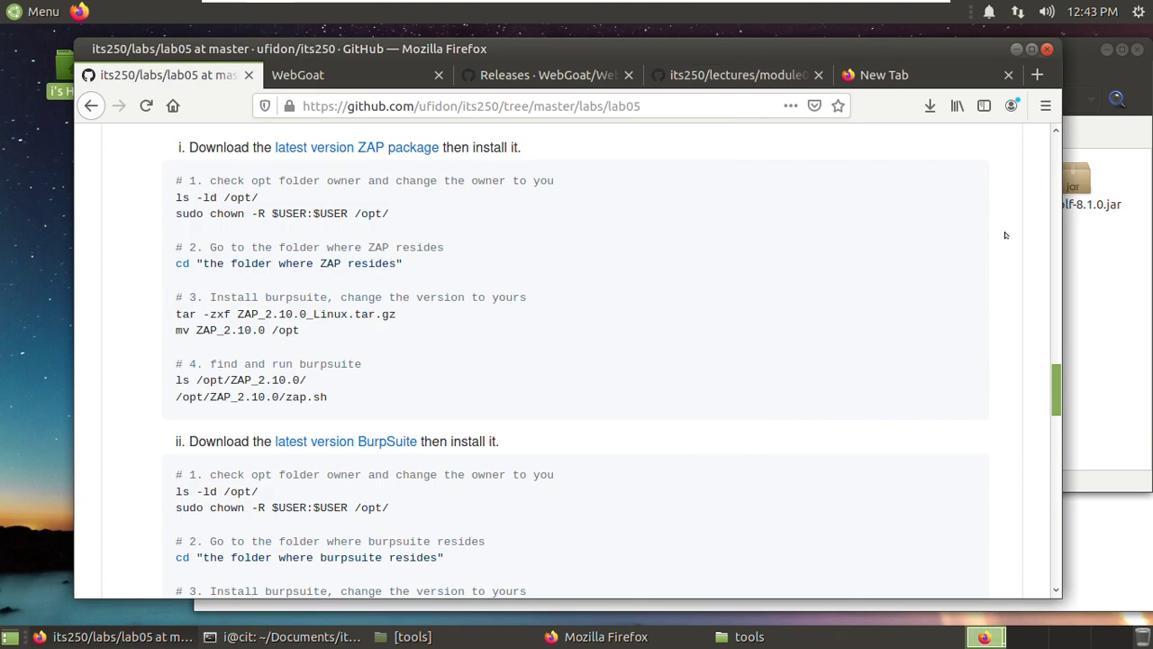
click(1098, 270)
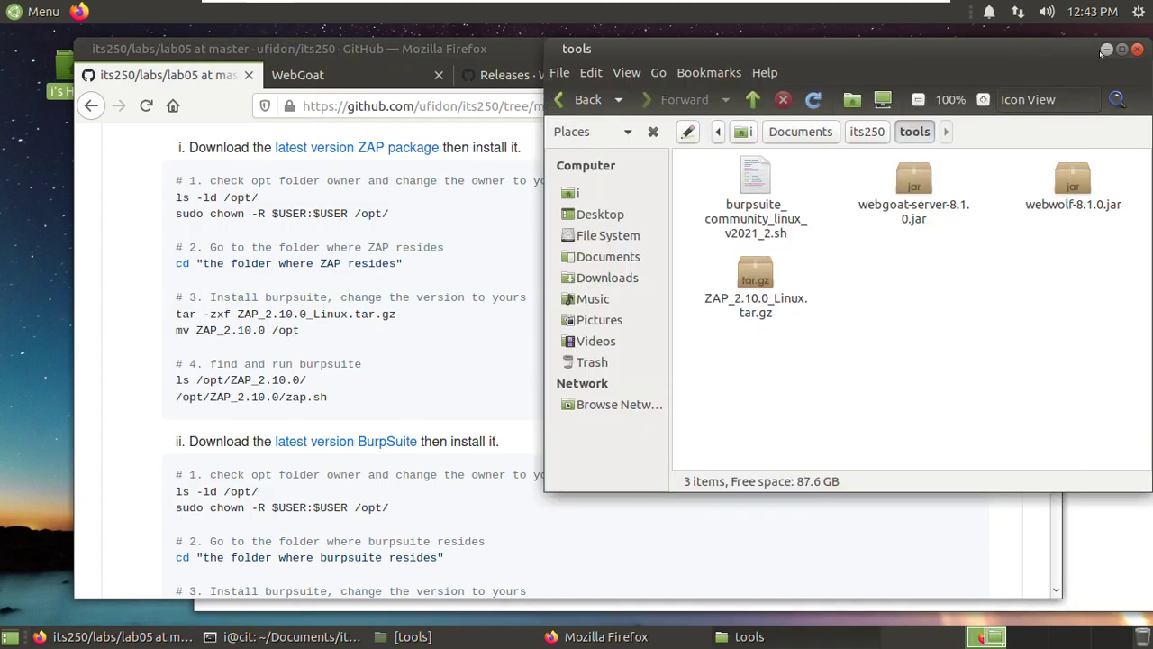
click(1107, 48)
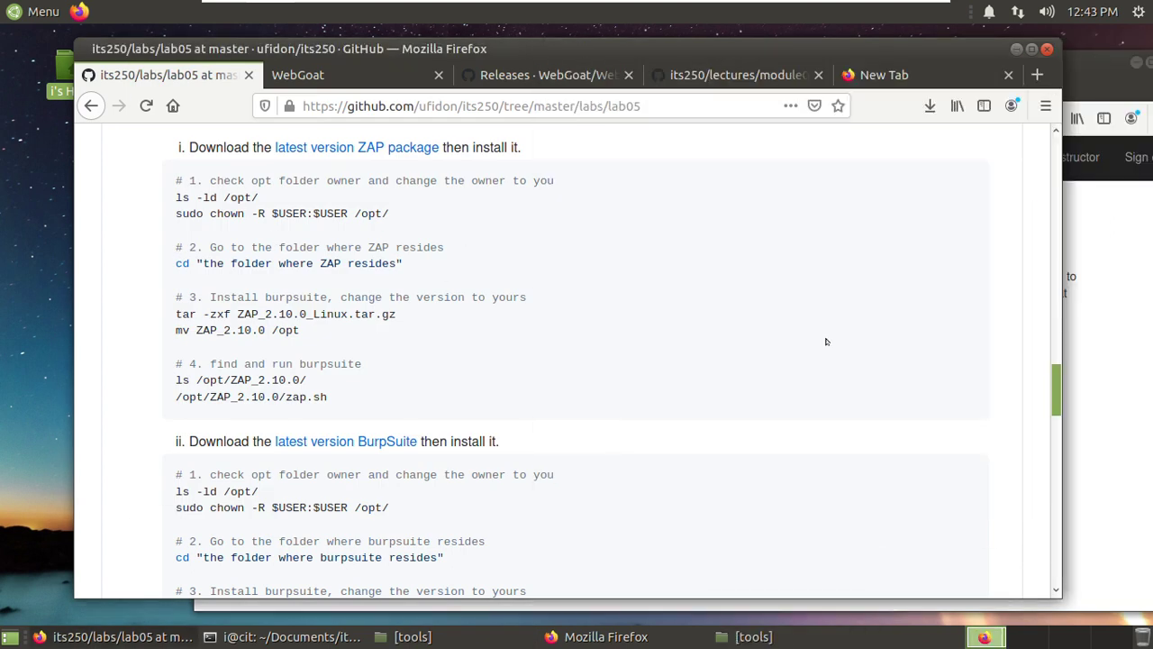
click(448, 638)
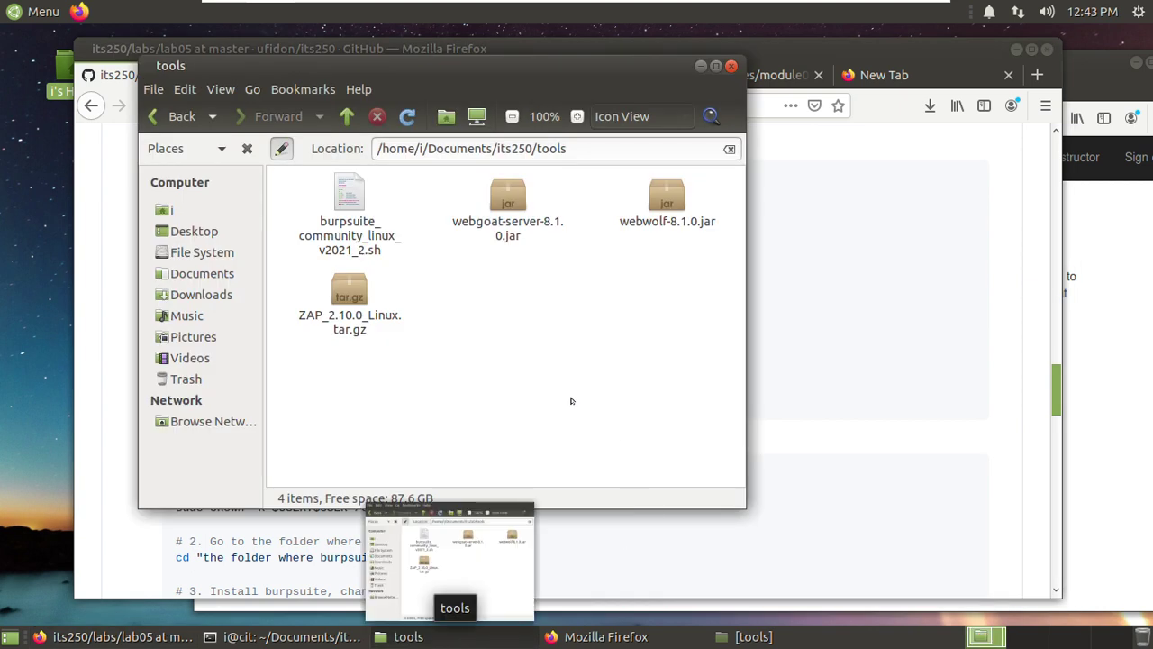
Open a terminal in the tools folder and check for /opt with ls -ld /opt
right_click(485, 296)
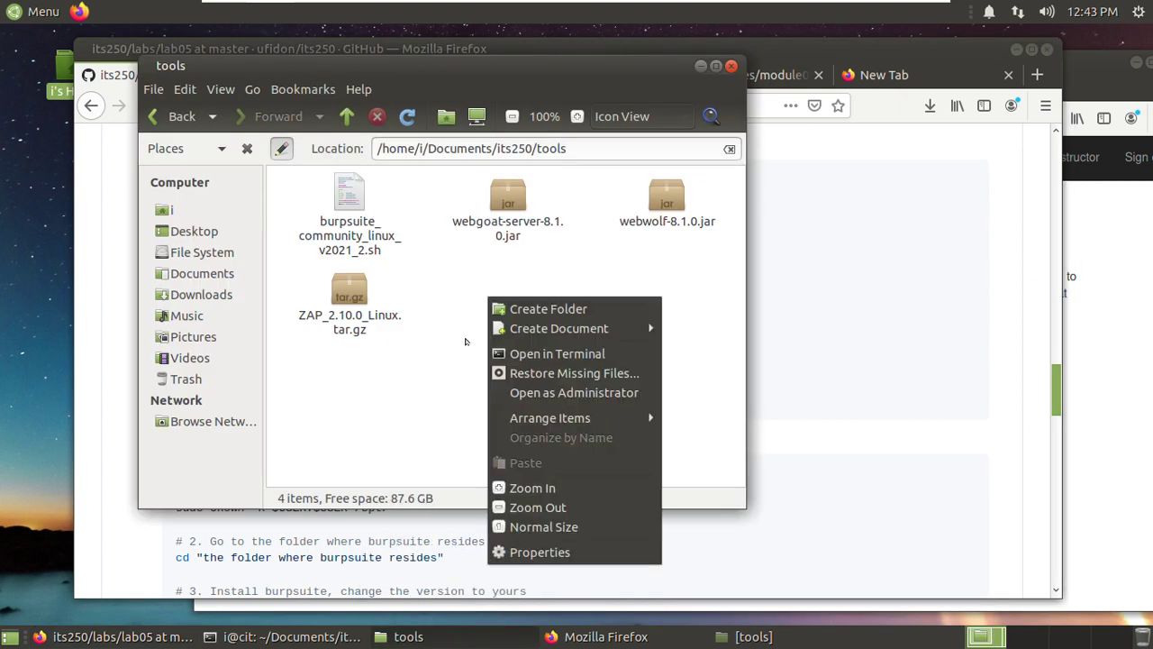
click(441, 360)
right_click(501, 350)
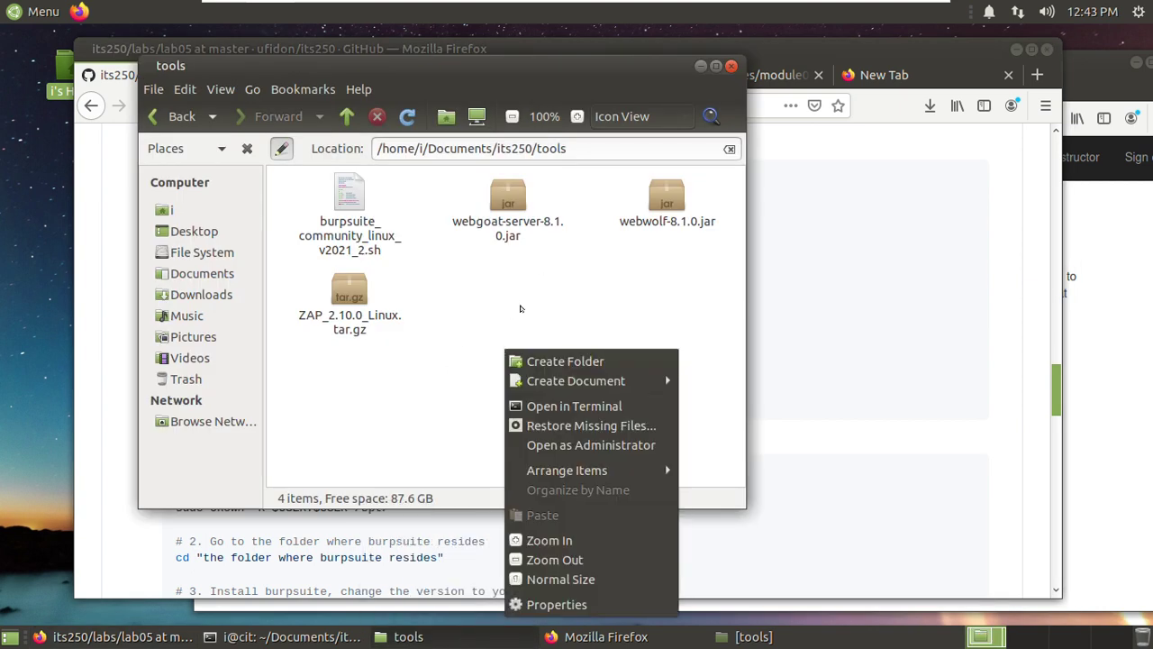
click(584, 407)
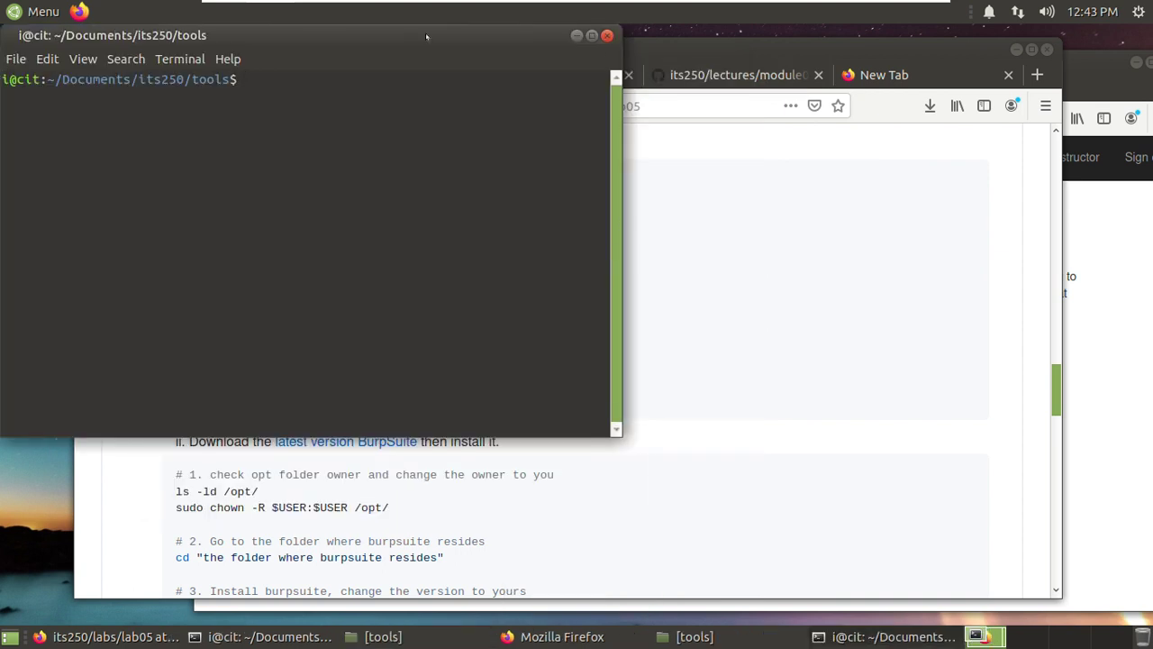
drag(432, 36, 873, 196)
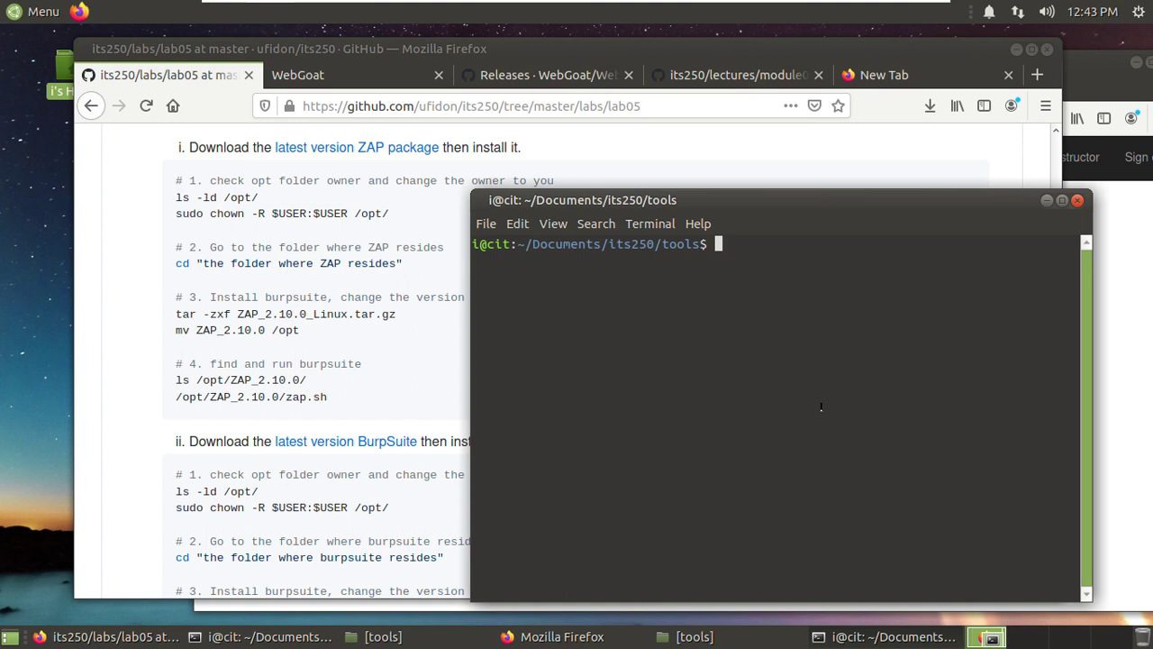
text(ls -ld /opt)
key(Return)
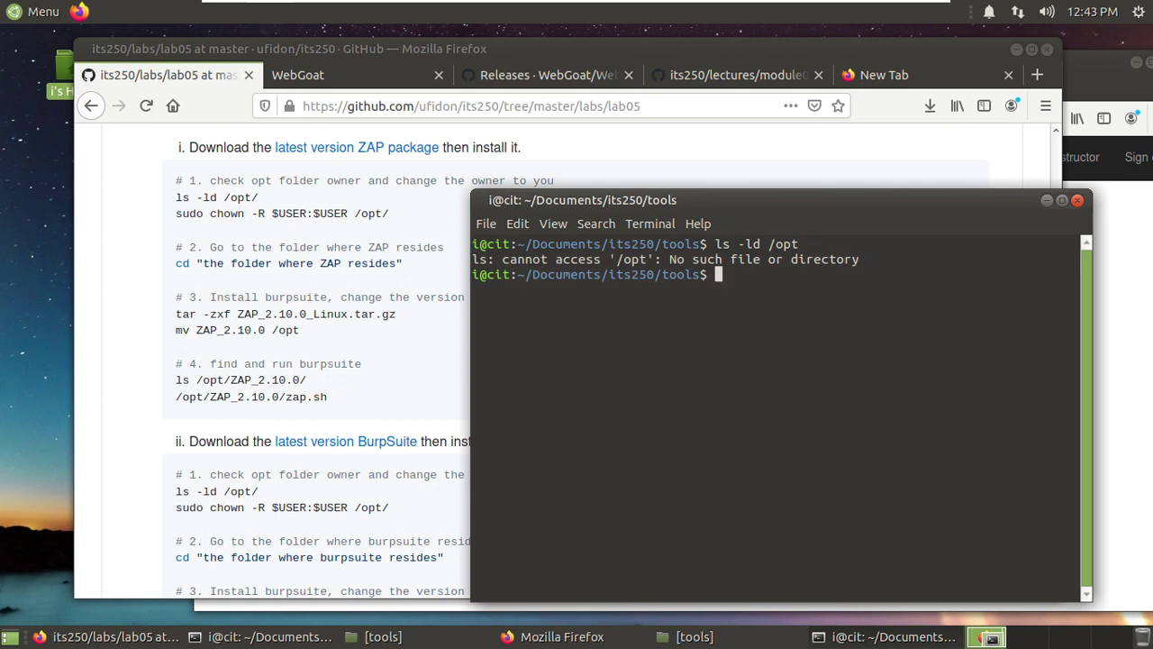
Create /opt with sudo mkdir /opt, enter the administrator password, and rerun the ls -ld check
text(m)
key(BackSpace)
text(sudo mkdir /)
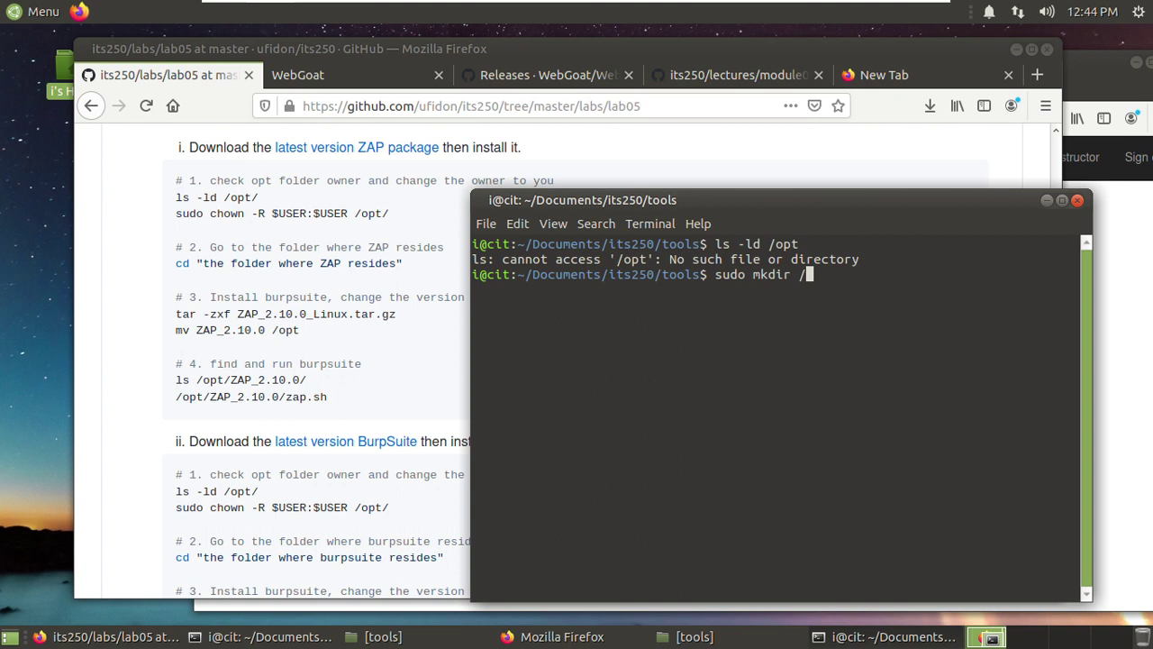
text(opt)
key(Return)
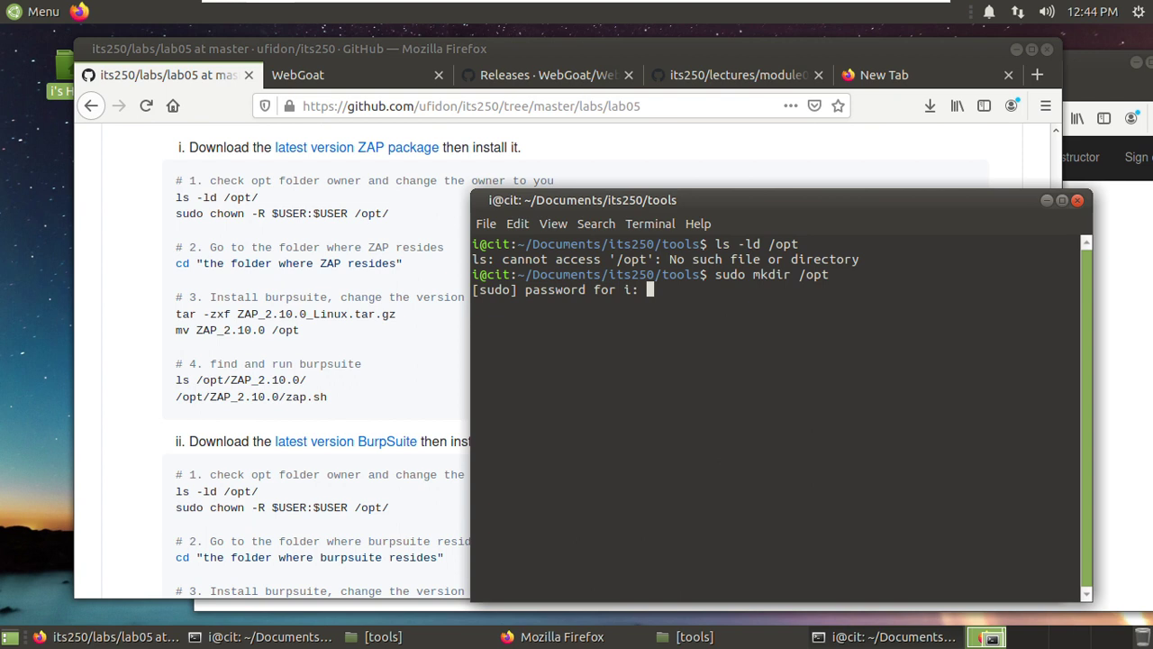
key(Return)
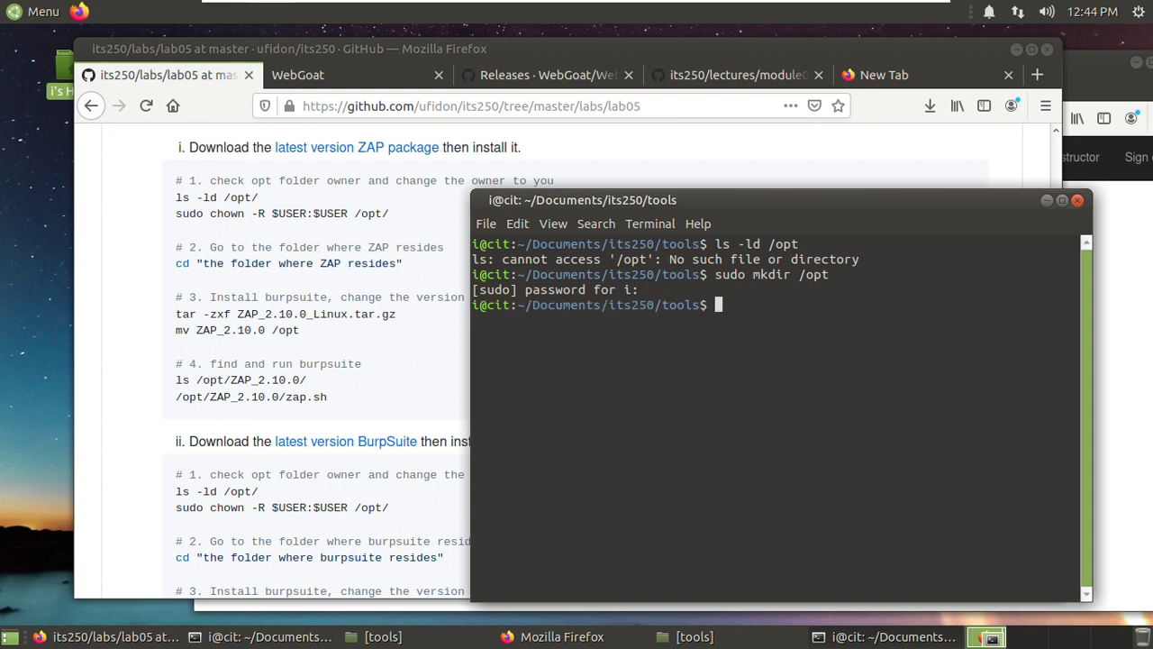
key(Up)
key(Up)
key(Return)
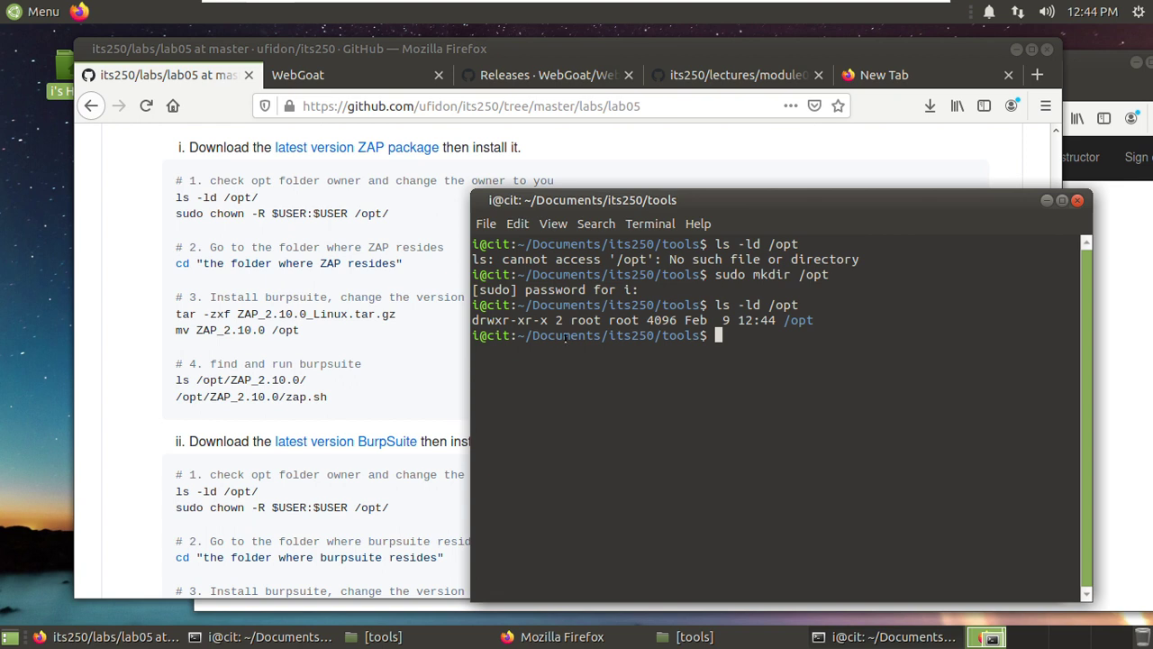
Copy the chown command from the lab instructions and return to the tools terminal
click(282, 206)
triple_click(282, 211)
right_click(285, 209)
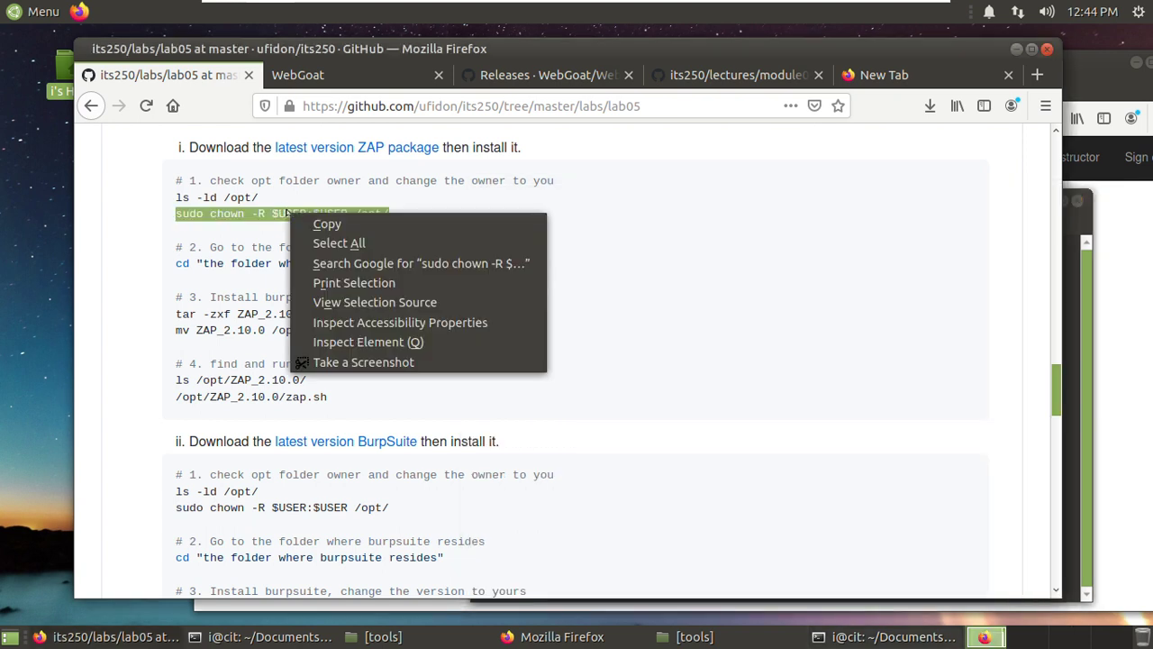
click(306, 225)
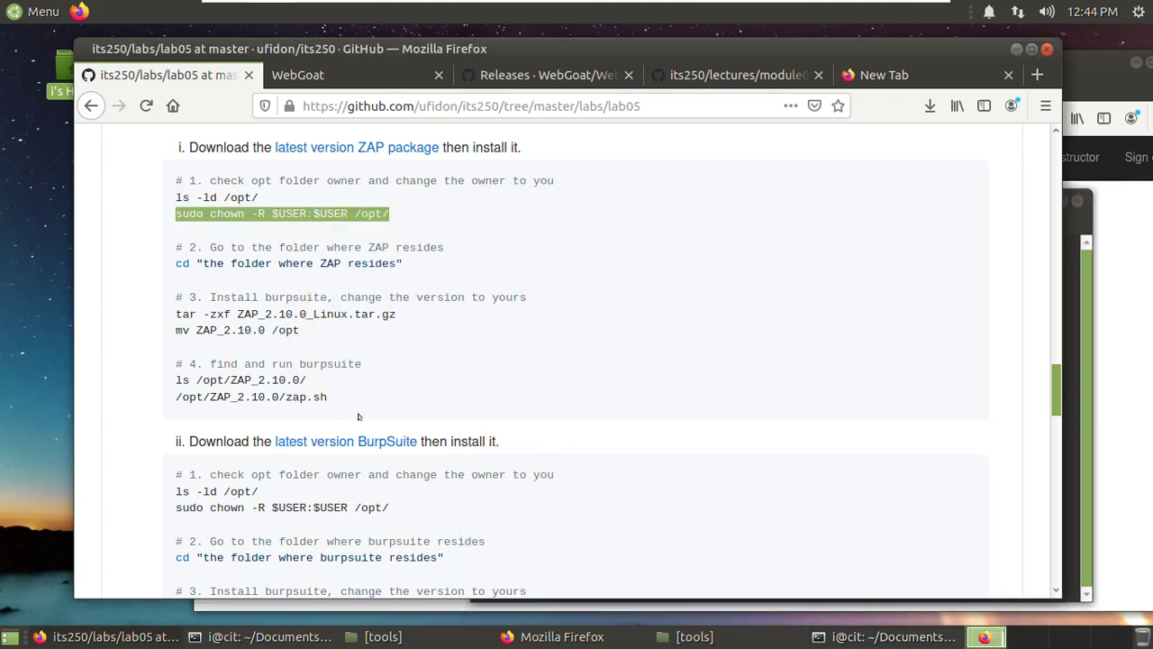
click(303, 638)
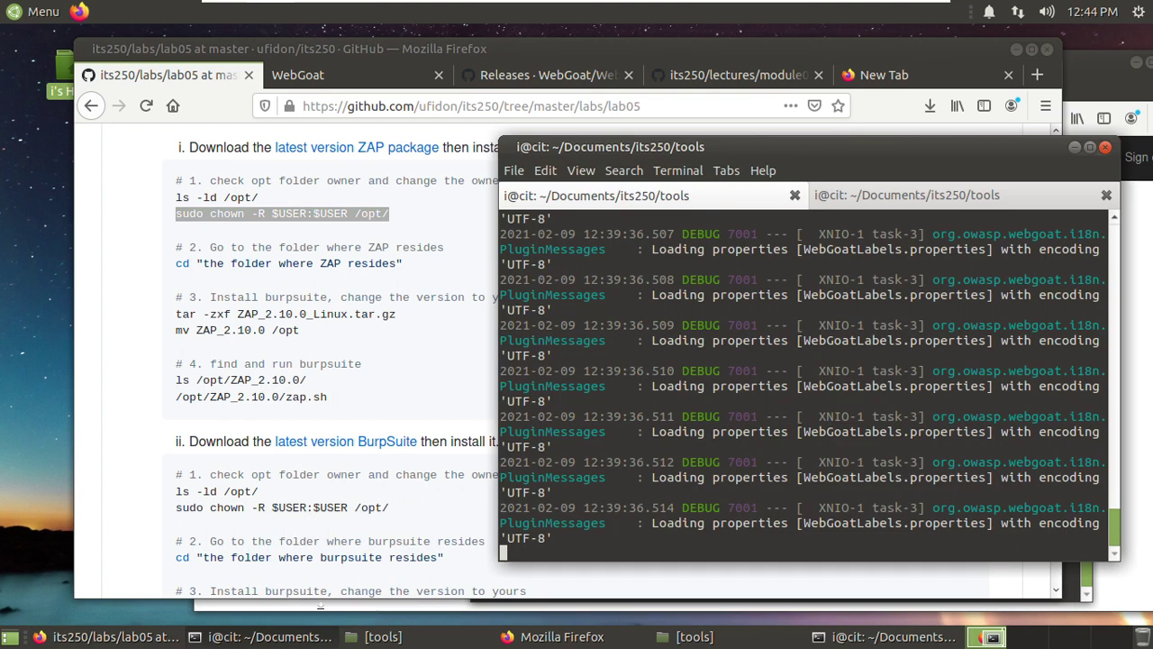
click(1074, 147)
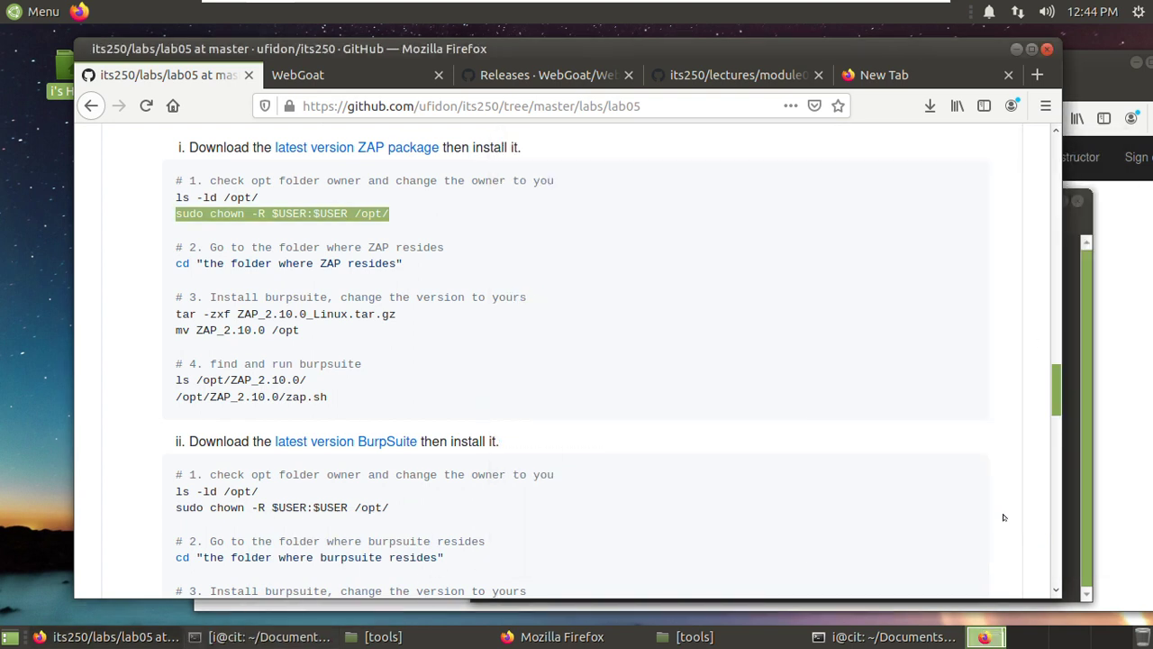
click(914, 637)
Paste and run the chown command, then rerun ls -ld /opt to confirm the new owner
right_click(721, 337)
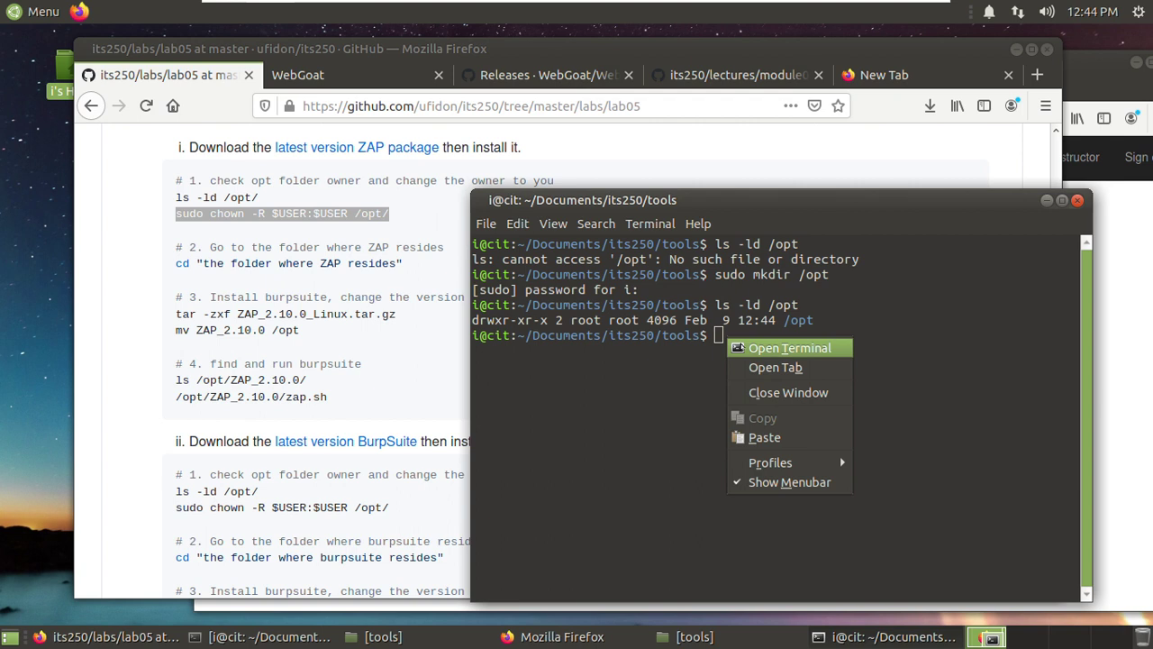
click(764, 437)
key(Return)
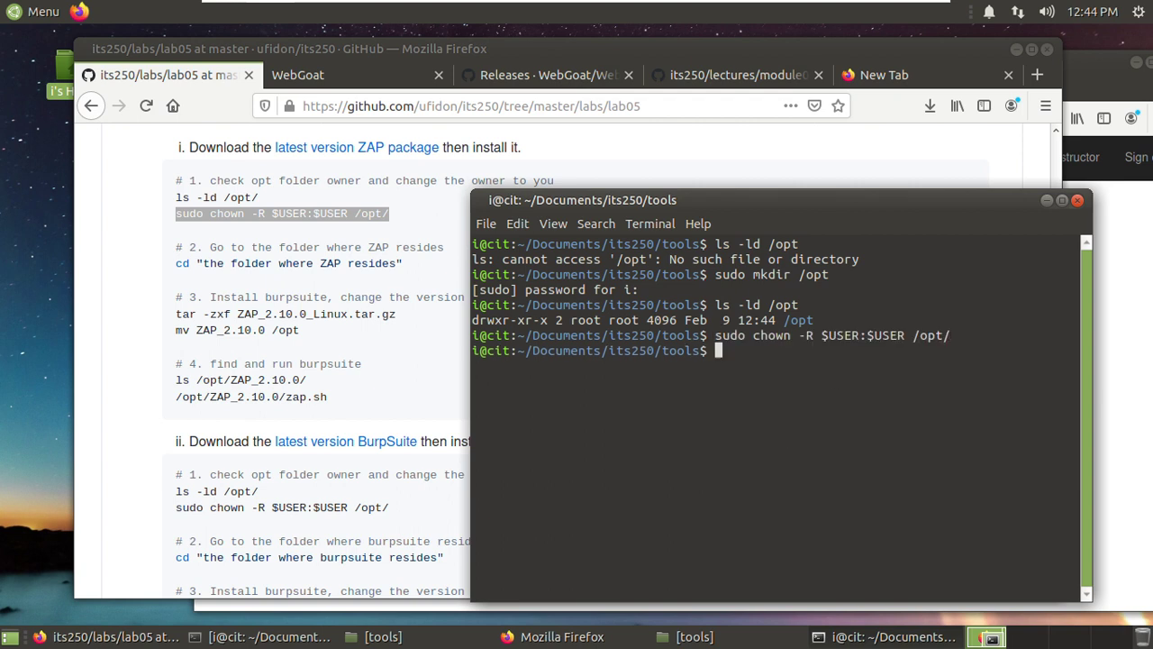
key(Up)
key(Up)
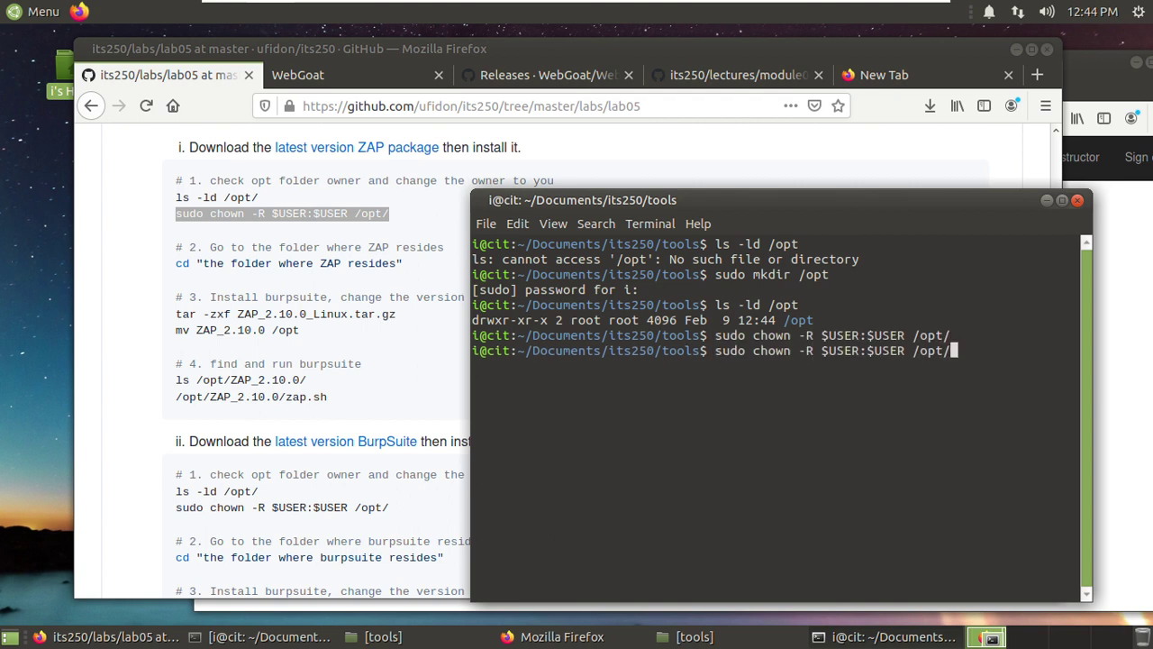
key(Return)
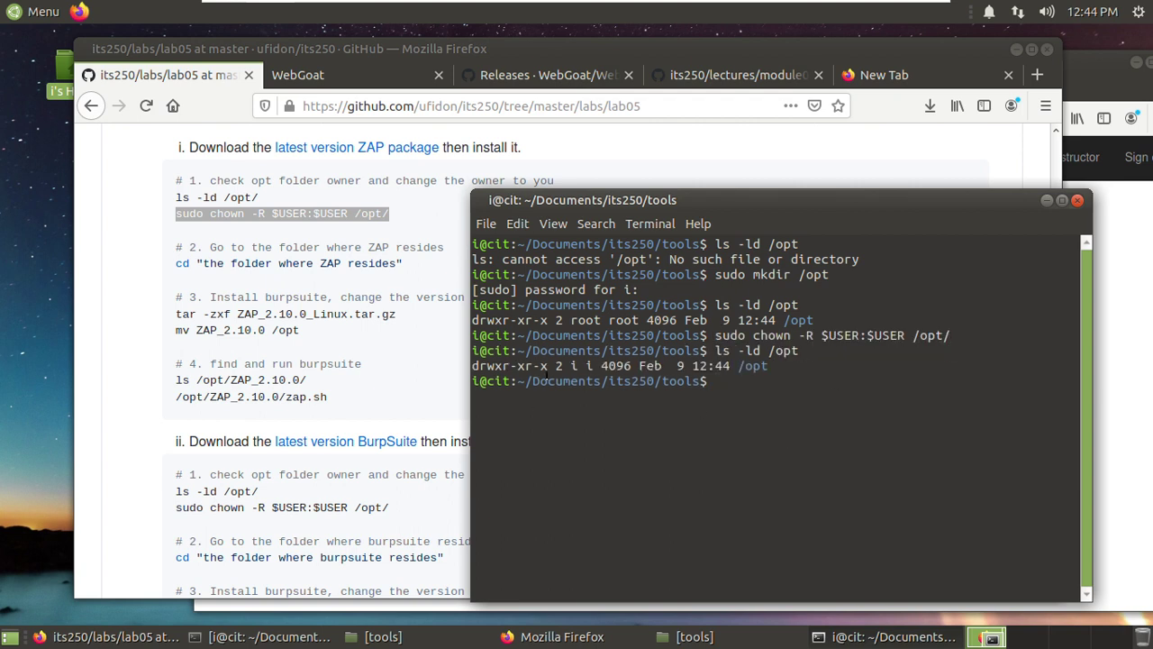
drag(570, 366, 592, 365)
click(590, 365)
Extract ZAP_2.10.0_Linux.tar.gz in the tools folder with tar -zxf
text(ls)
key(Return)
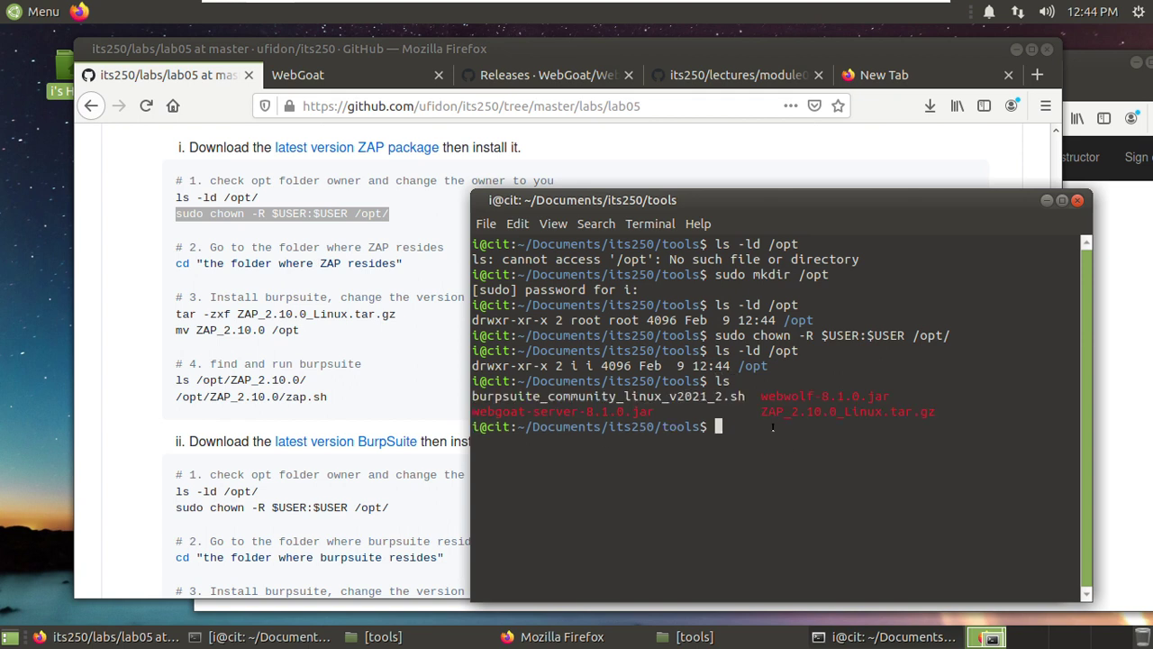
double_click(805, 410)
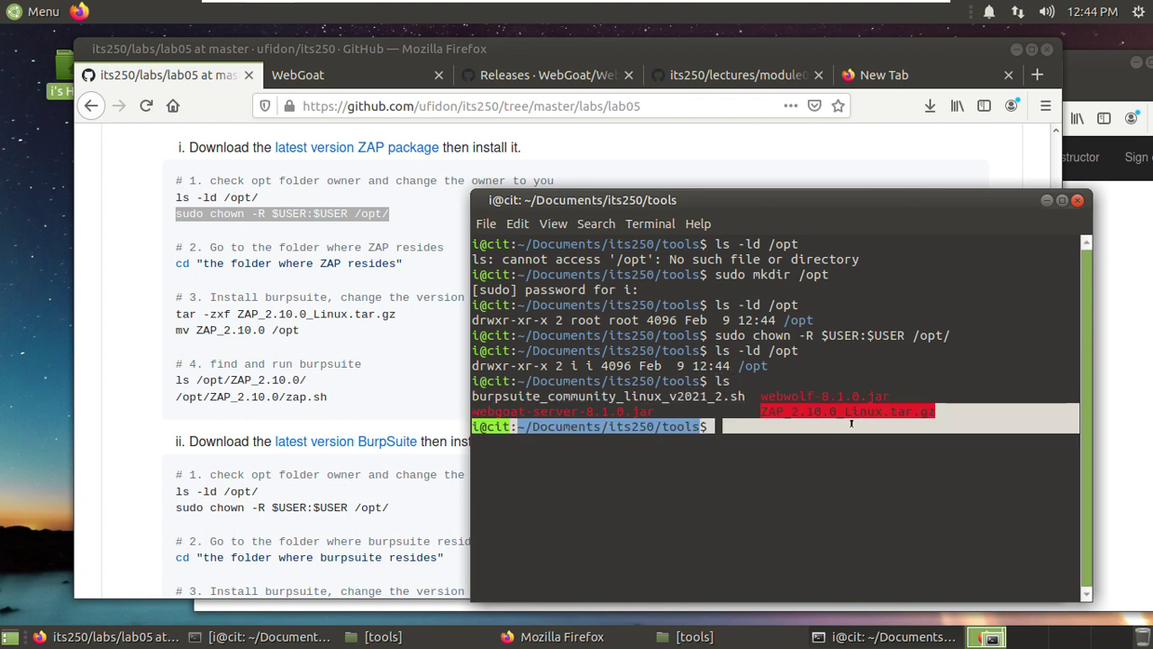
click(804, 411)
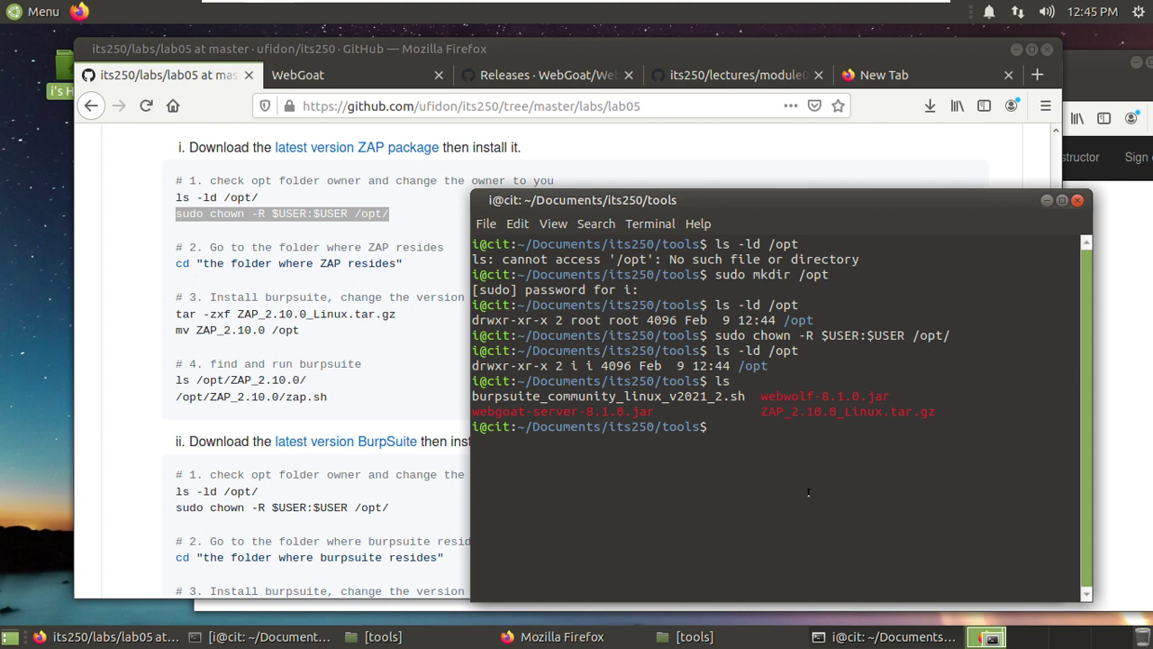
text(tar -zxf Z)
key(Tab)
key(Return)
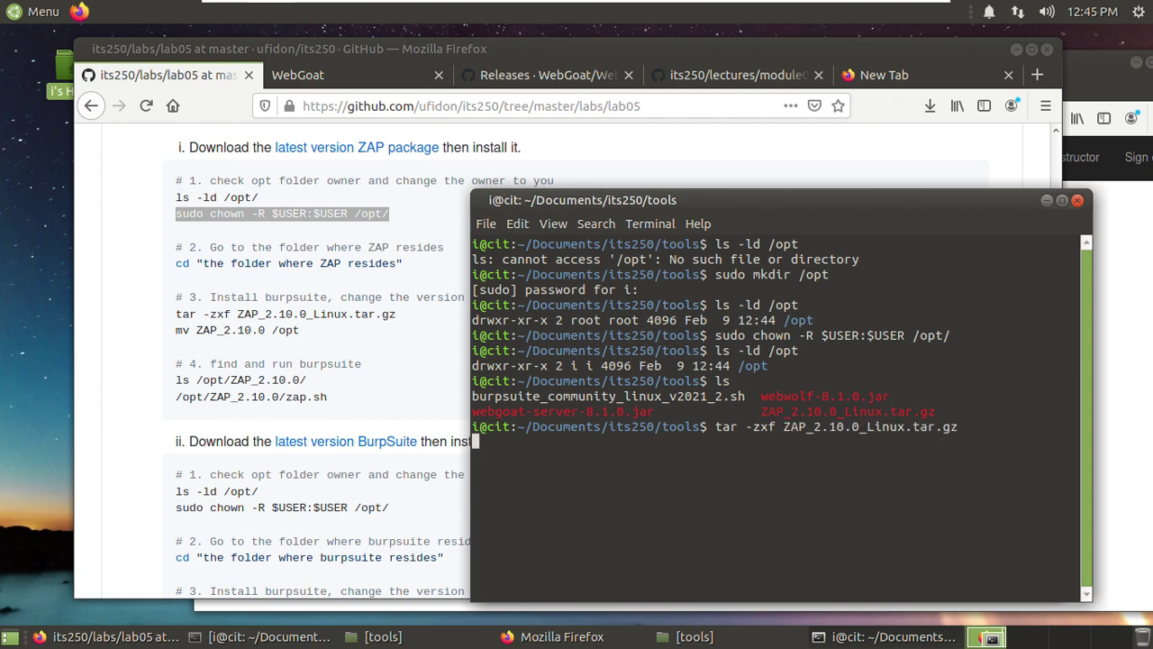
Move the extracted ZAP_2.10.0 folder into /opt/ with mv
text(ls)
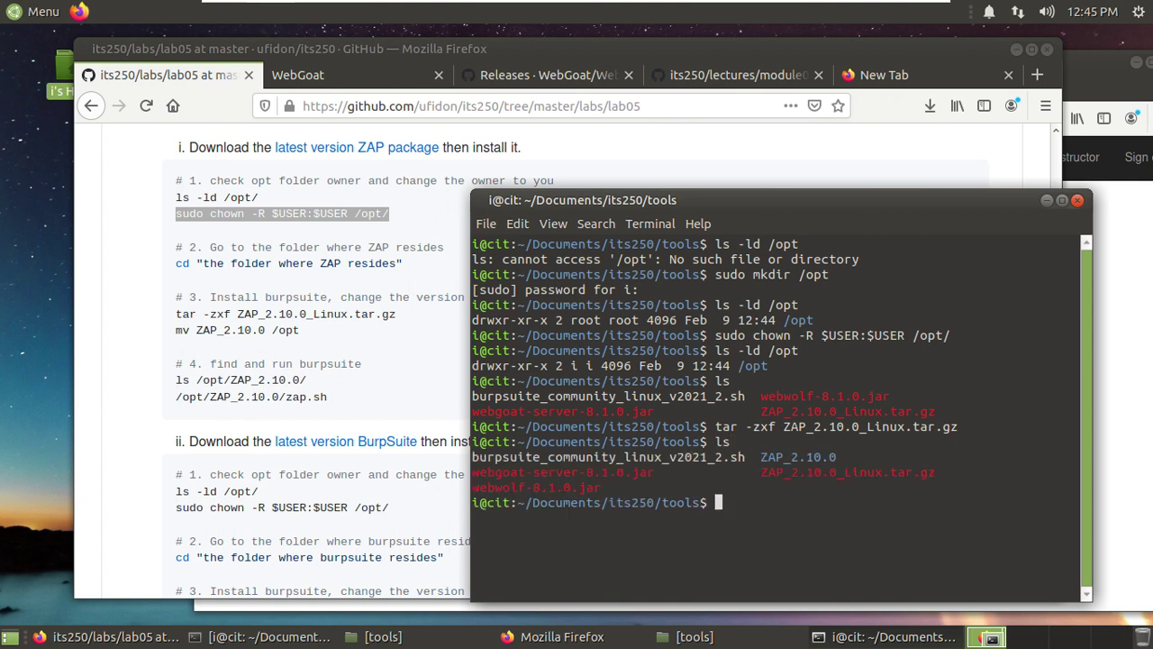
key(Return)
drag(761, 457, 834, 457)
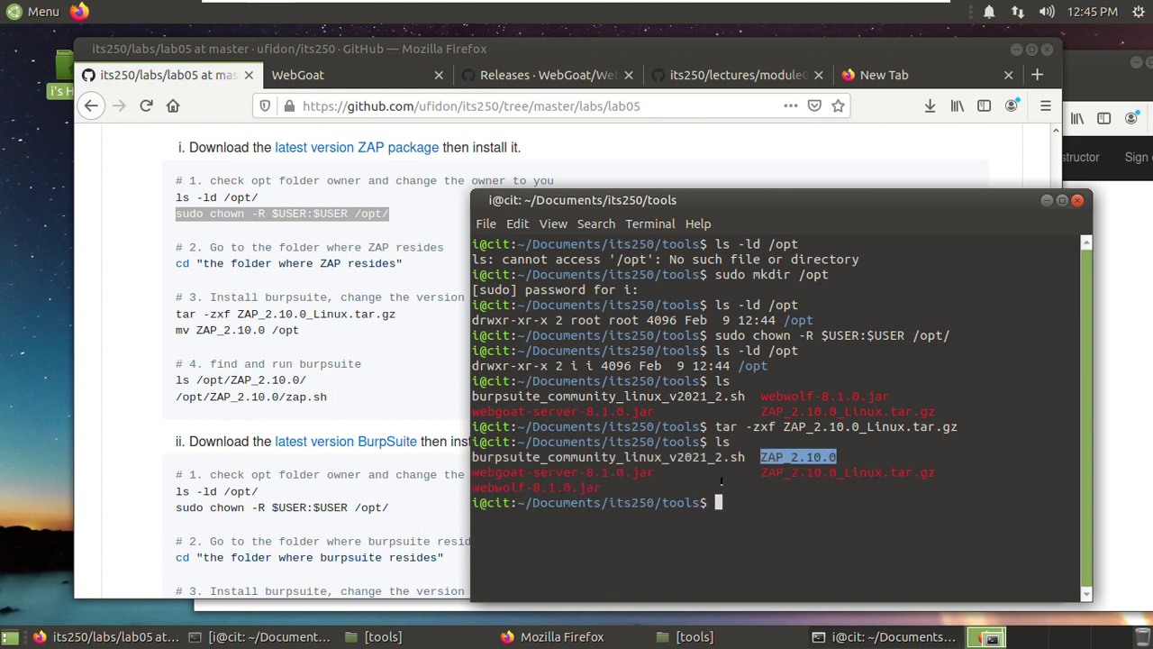
click(750, 507)
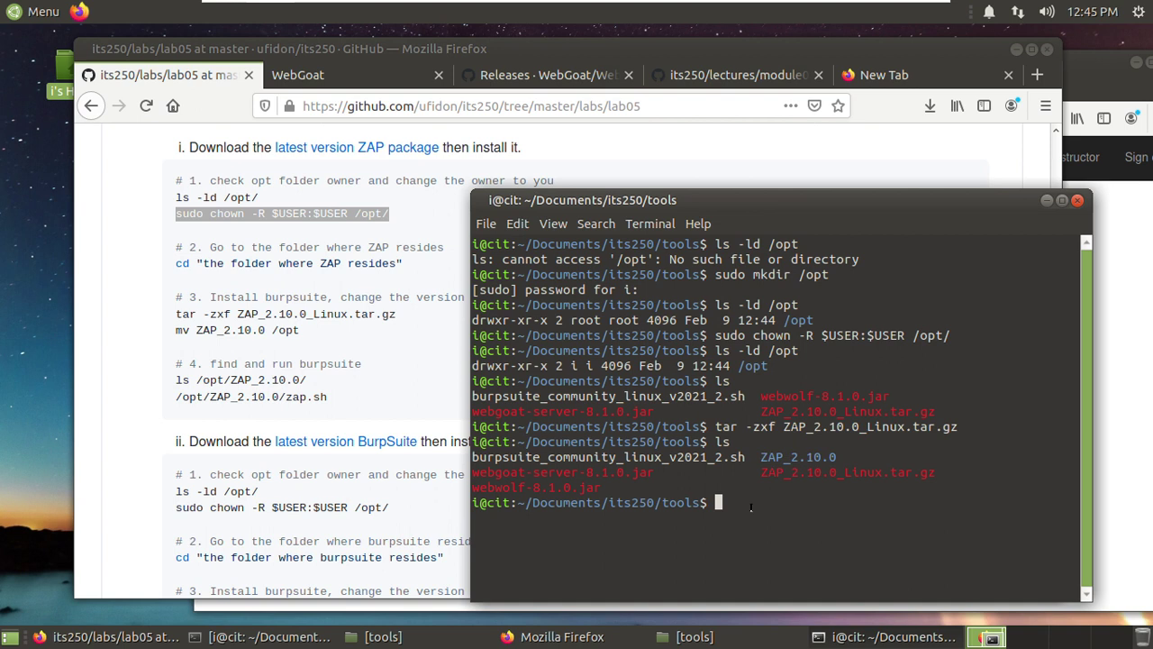
text(mv ZA)
key(Tab)
text(/opt/)
key(Return)
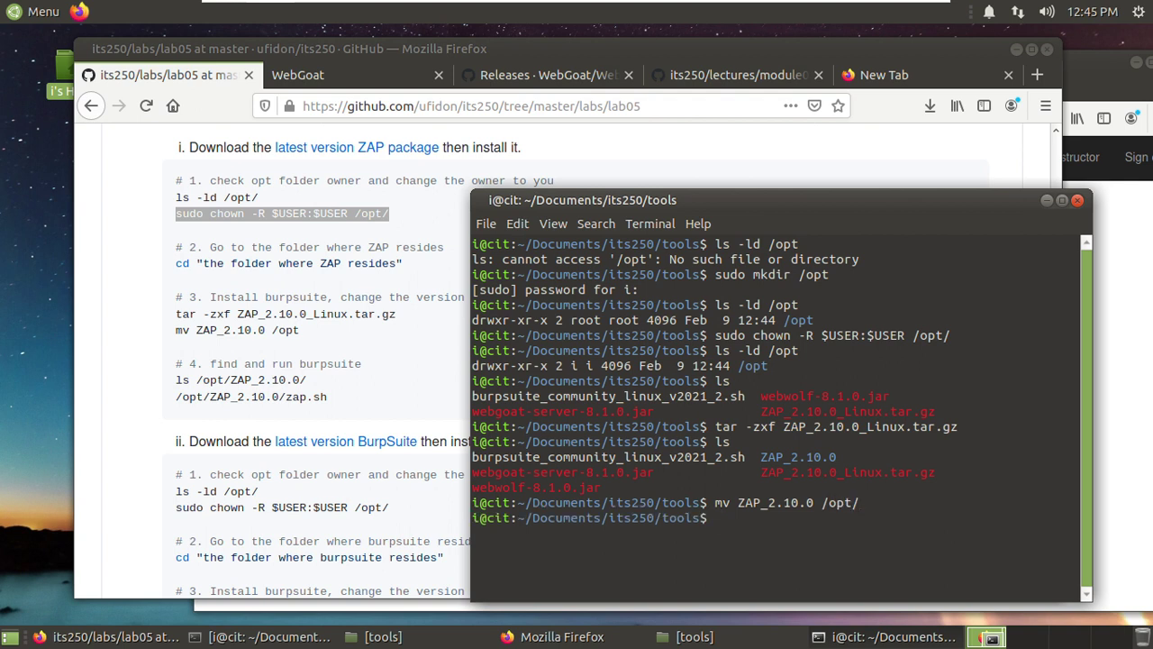
List /opt/ZAP_2.10.0/ to find zap.sh and type the path /opt/ZAP_2.10.0/zap.sh
text(ls /opt/Z)
key(Tab)
key(Return)
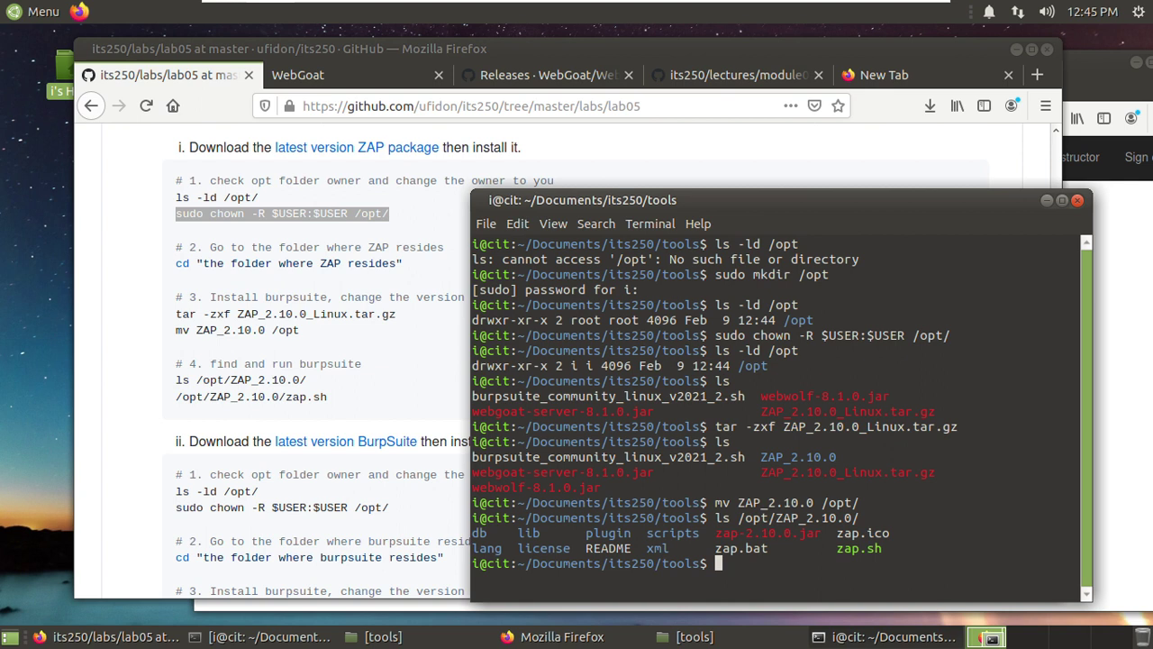
drag(828, 547, 870, 546)
click(790, 567)
text(/opt/Z)
key(Tab)
text(za)
key(Tab)
Launch zap.sh, accept proxy port 8081, and start ZAP without persisting the session
text(s)
key(Tab)
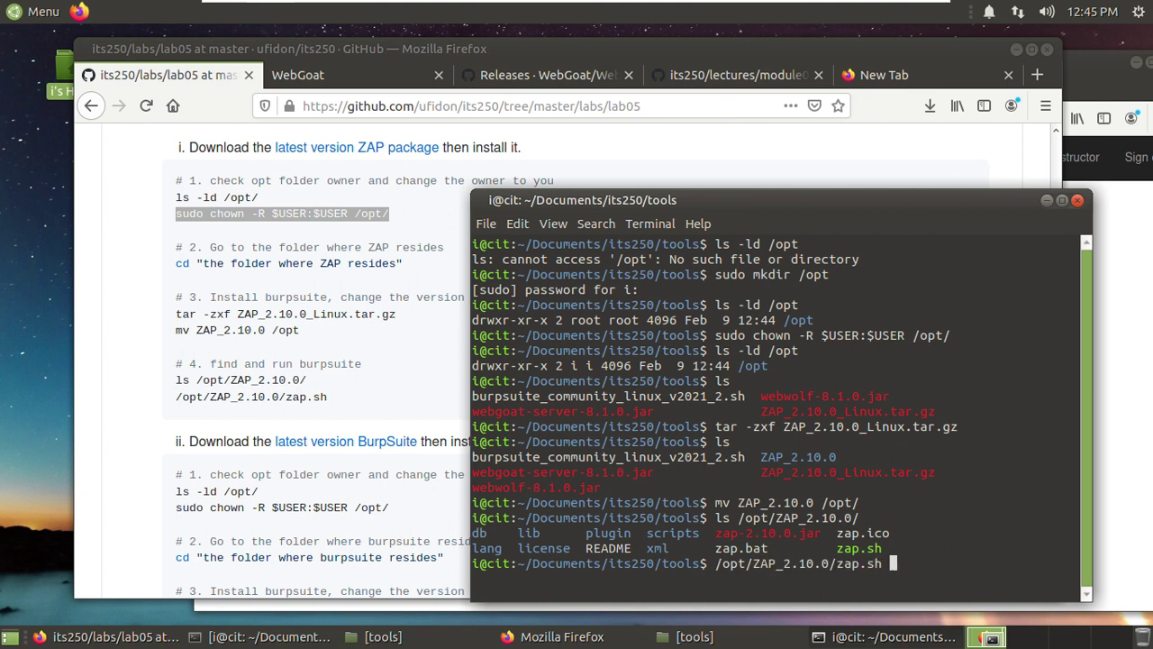
key(Return)
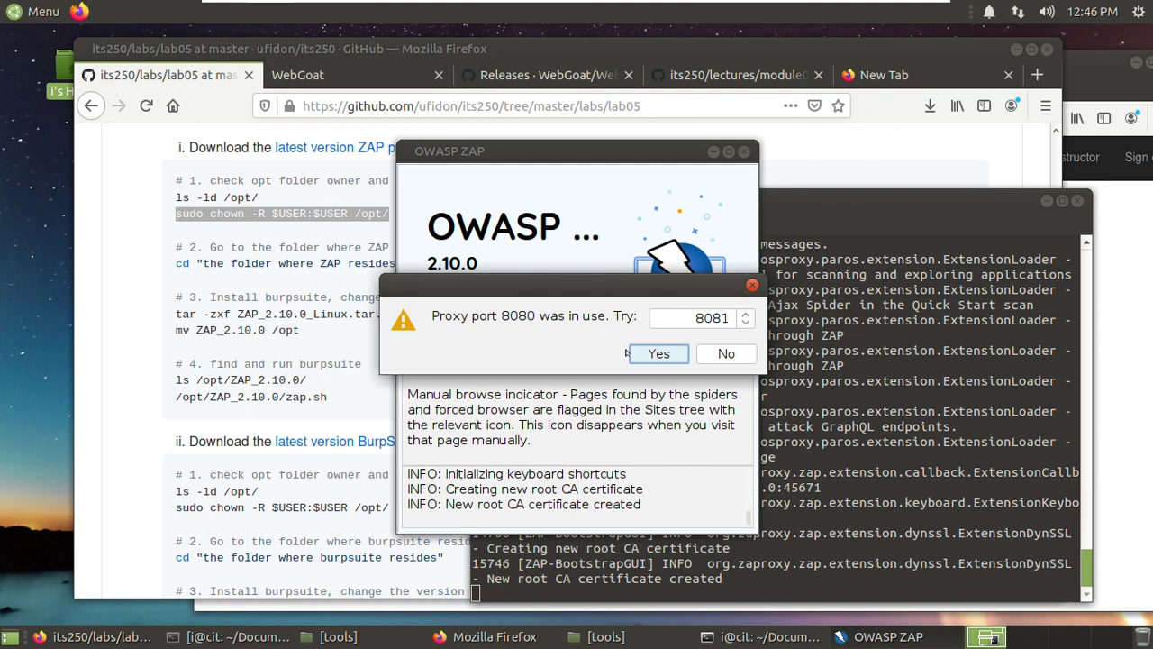
click(658, 355)
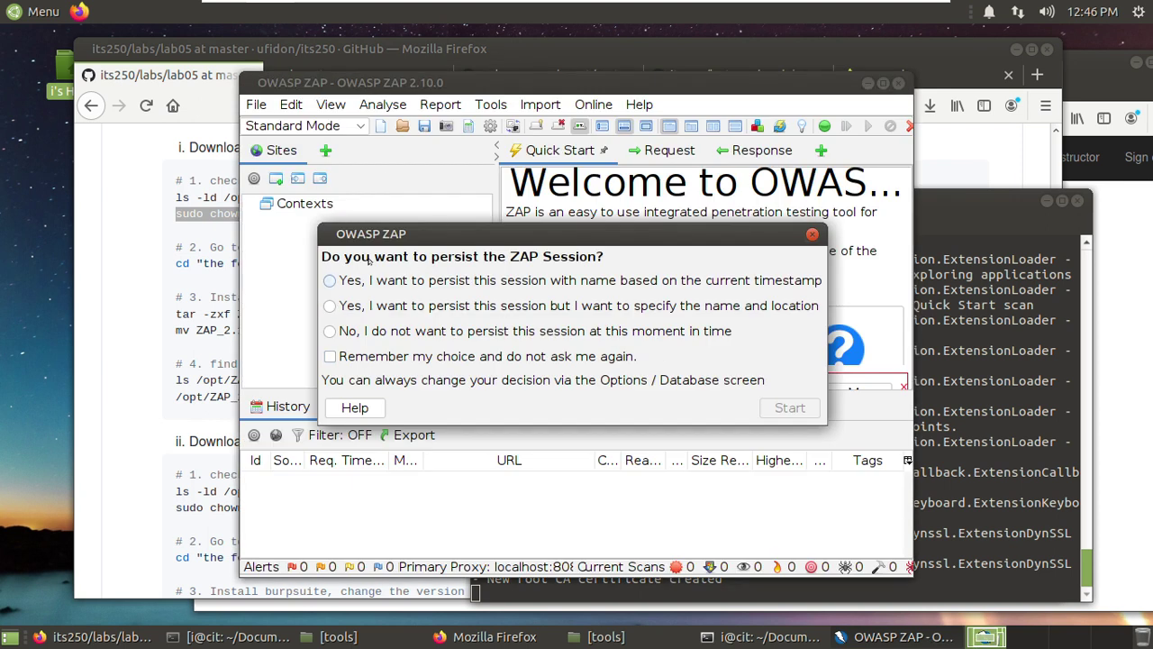
click(329, 332)
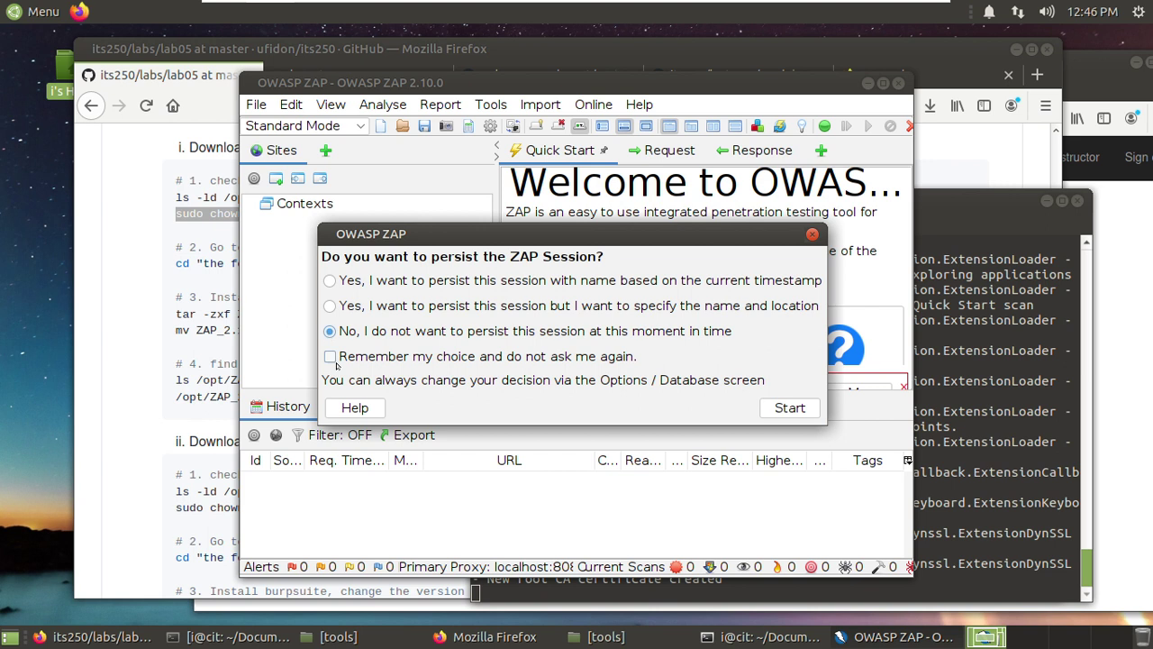
click(780, 407)
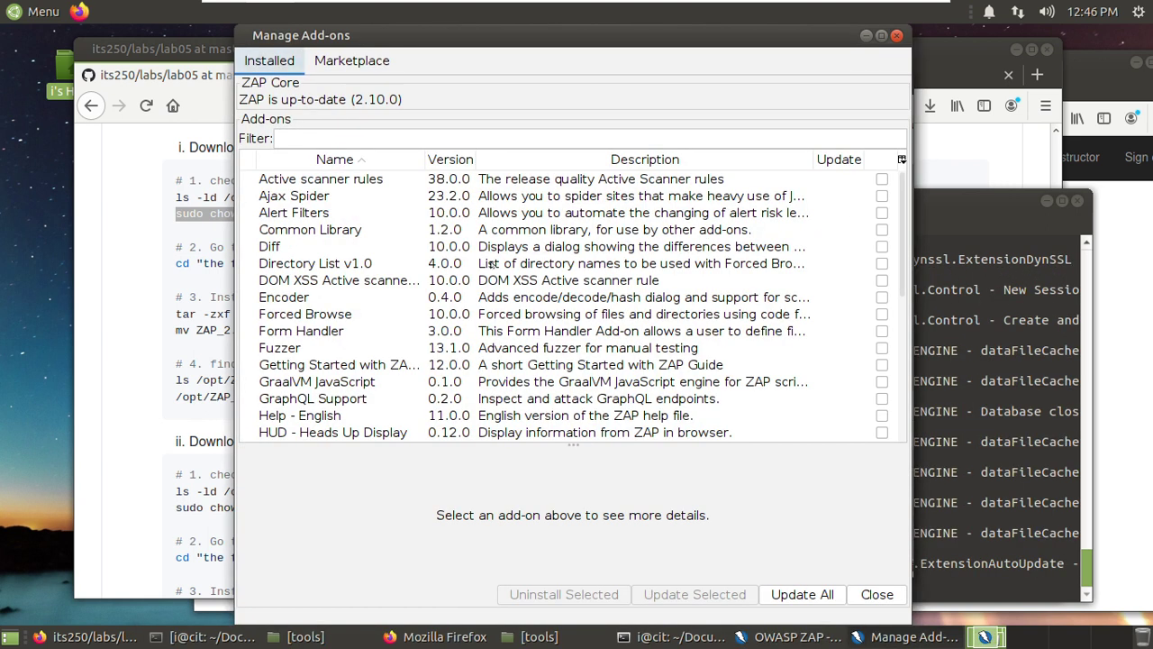
Dismiss the Manage Add-ons dialog and shut ZAP down
click(358, 63)
click(266, 67)
click(875, 593)
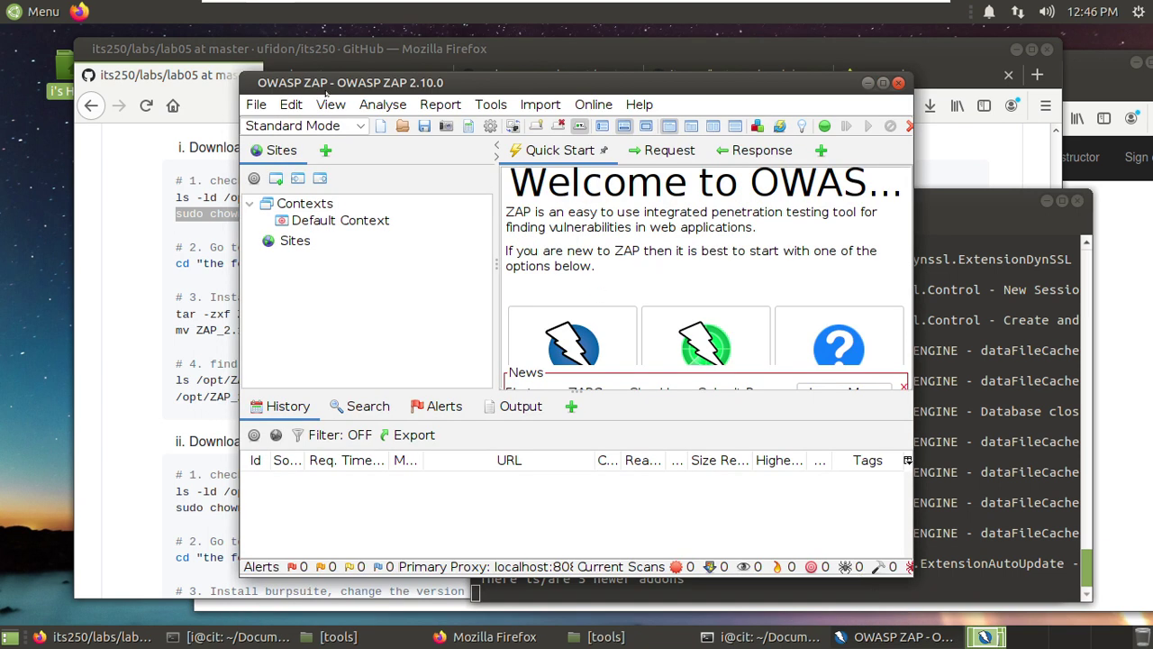
click(898, 83)
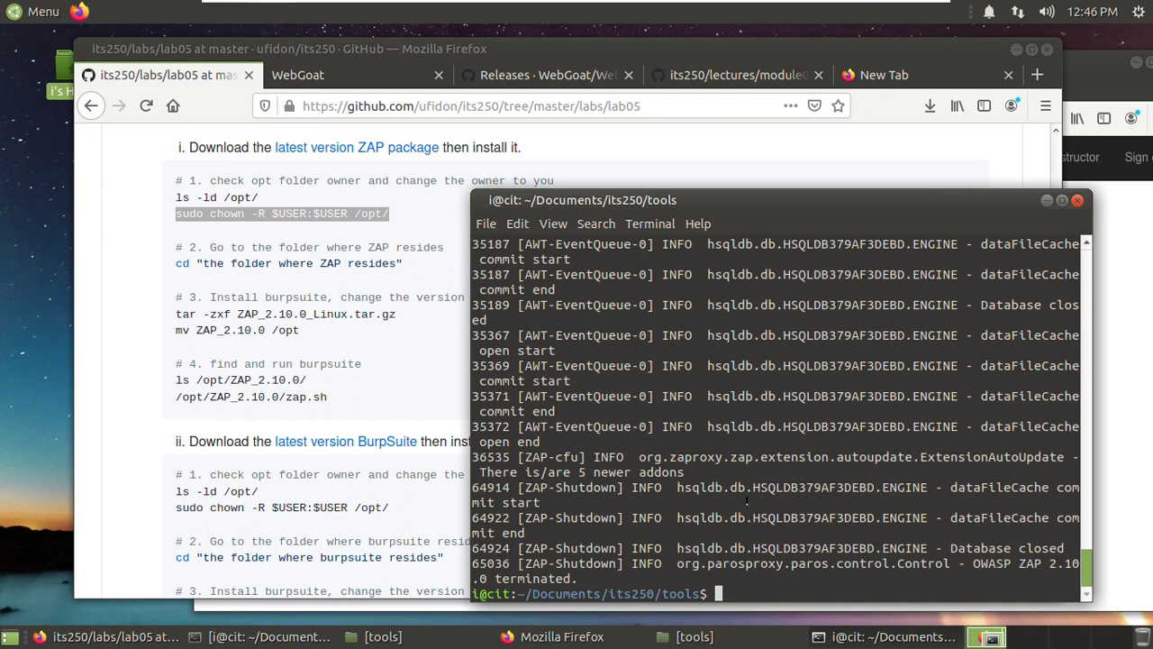
Make burpsuite_community_linux_v2021_2.sh executable with chmod +x
scroll(356, 292, down, 2)
scroll(357, 291, down, 2)
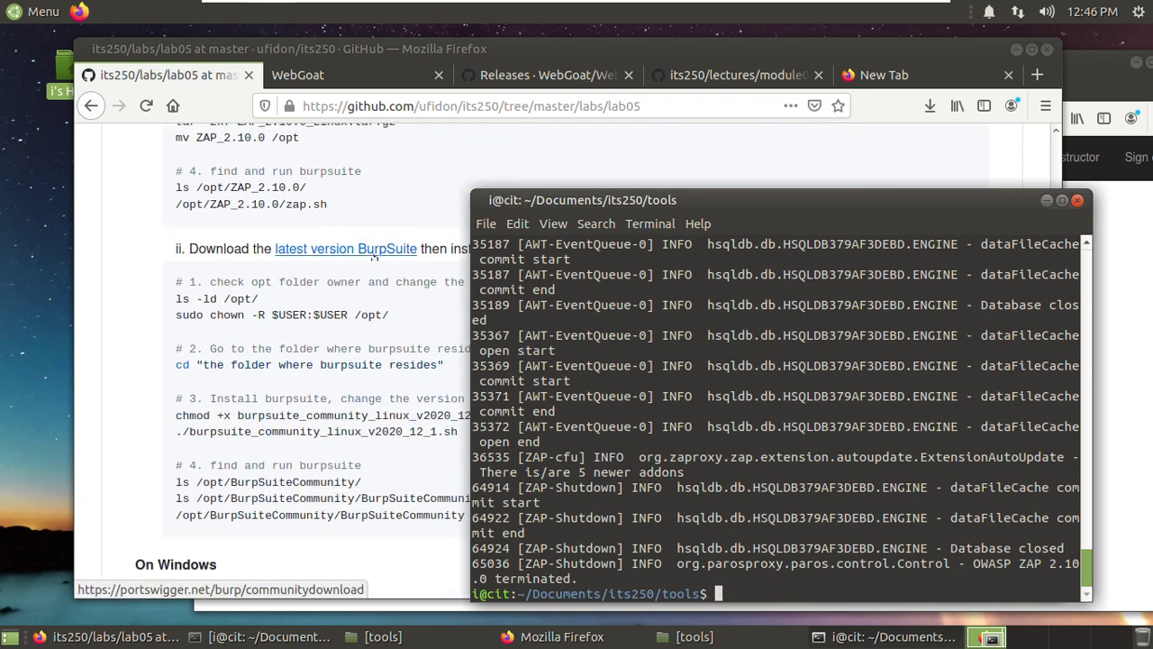
scroll(342, 271, down, 1)
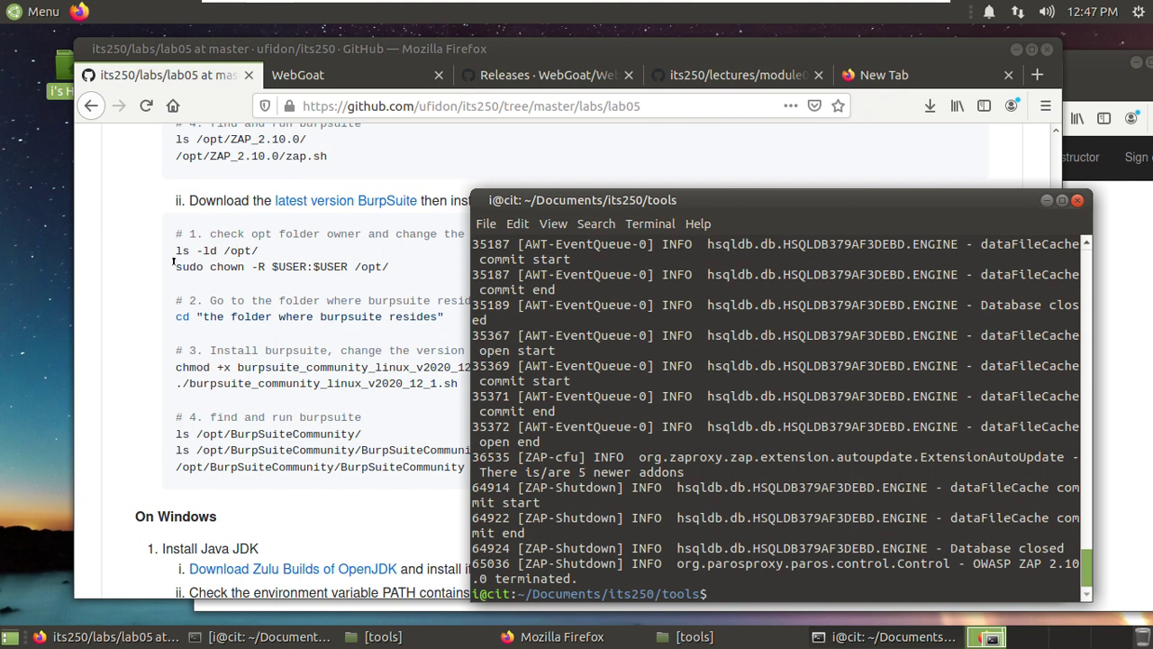
scroll(241, 366, down, 1)
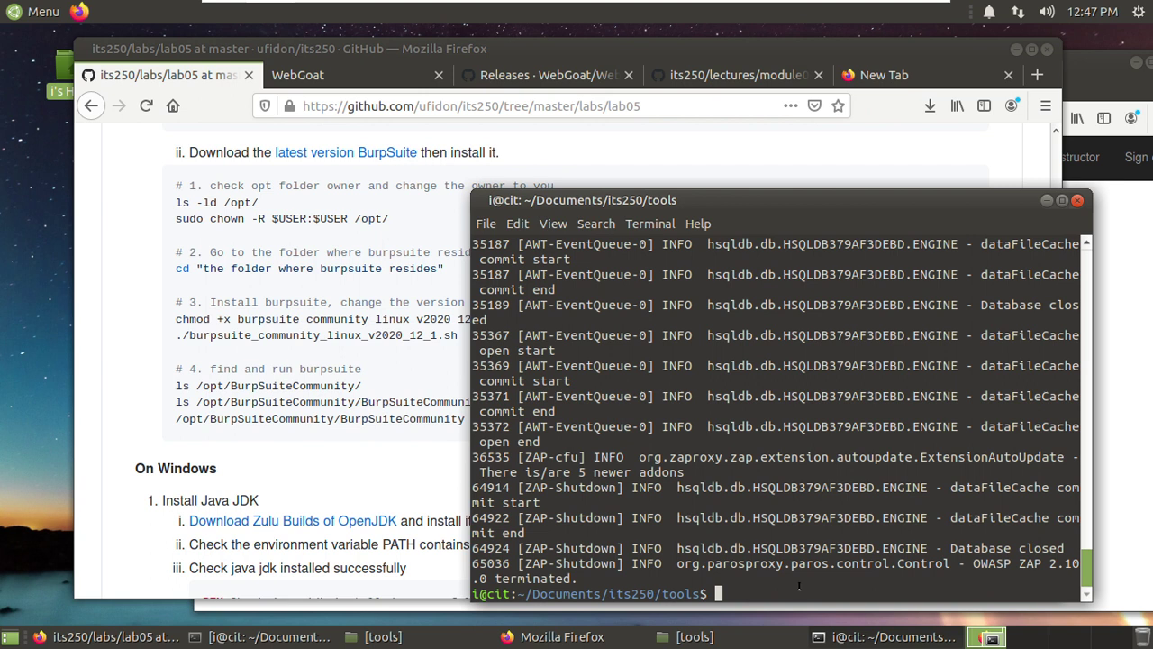
text(chmod +x bur)
key(Tab)
key(Return)
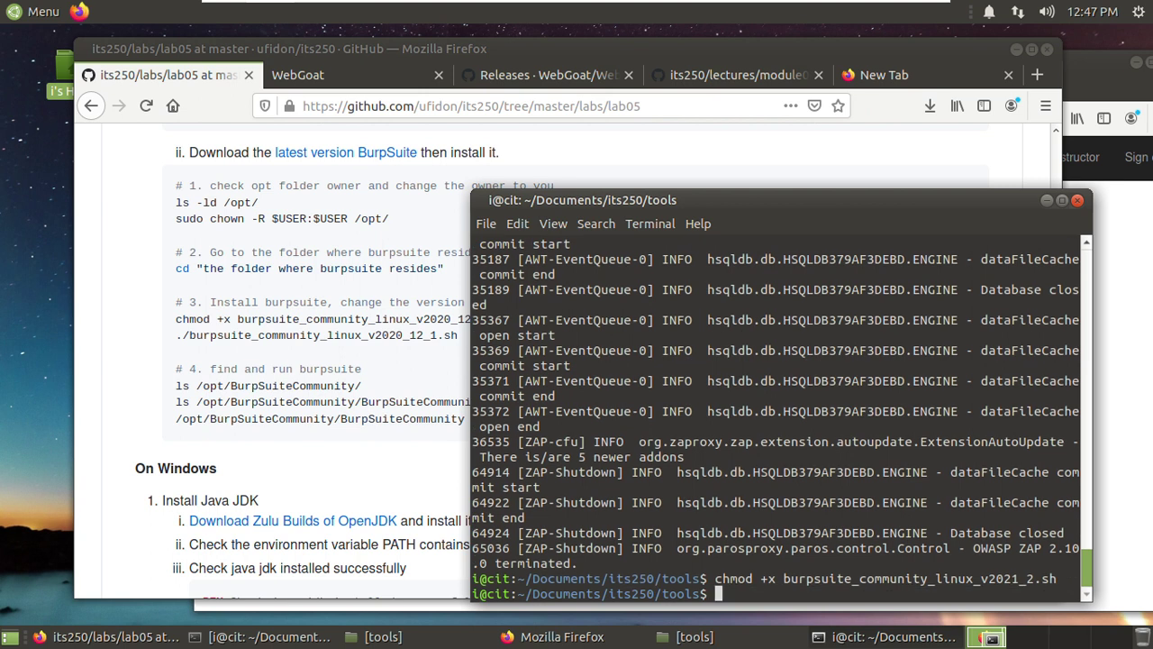
Run ./burpsuite_community_linux_v2021_2.sh to start the Burp Suite installer
text(./bur)
key(Tab)
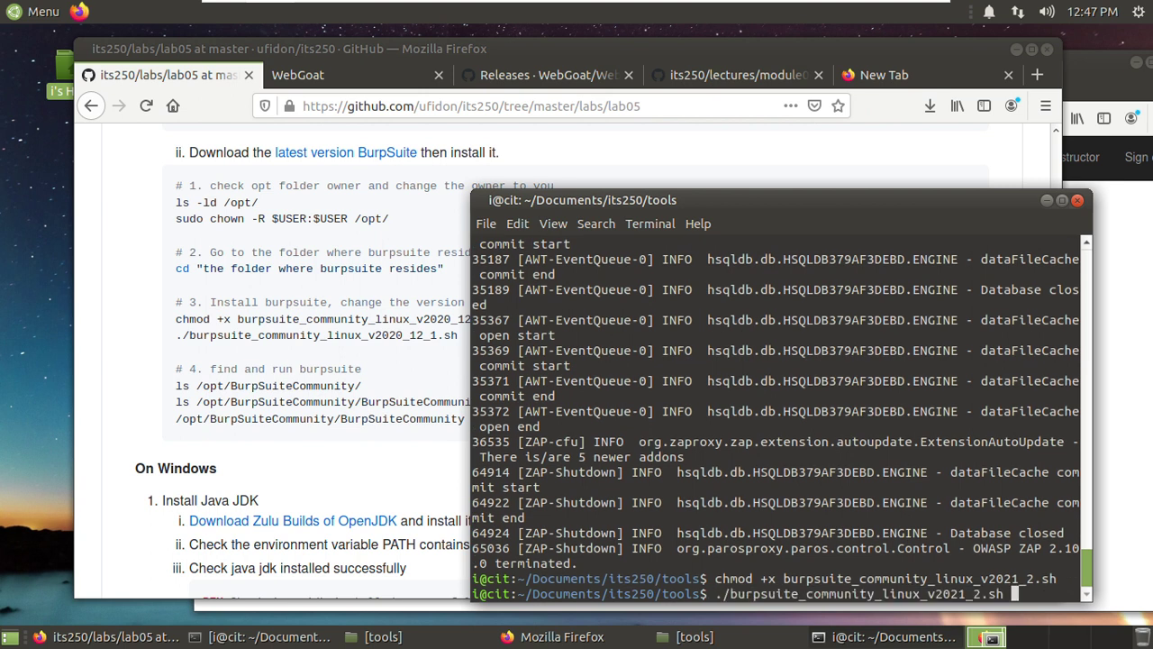
key(Return)
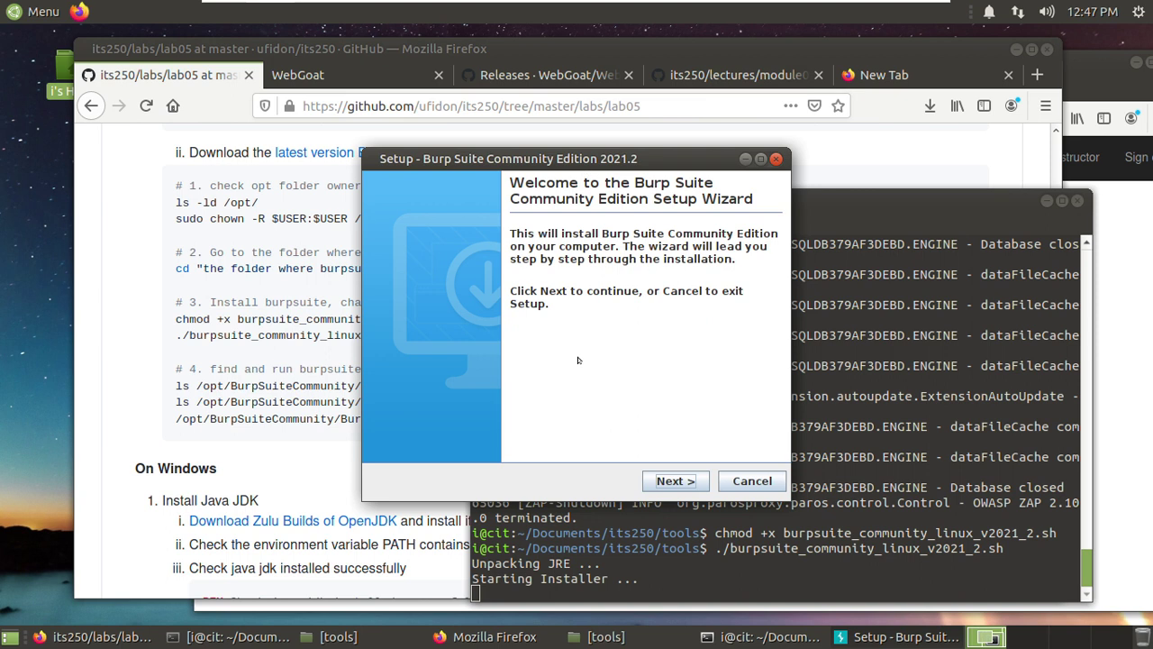
Keep /opt/BurpSuiteCommunity and the .burp association, turn off symlinks, and begin installing
click(671, 482)
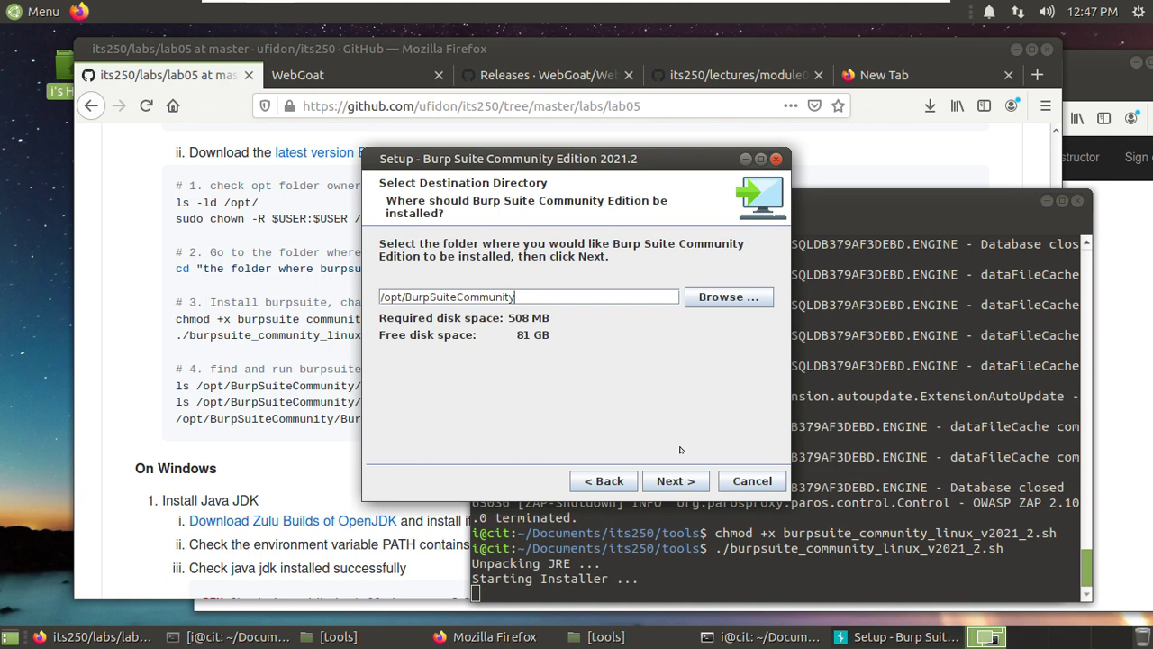
click(660, 482)
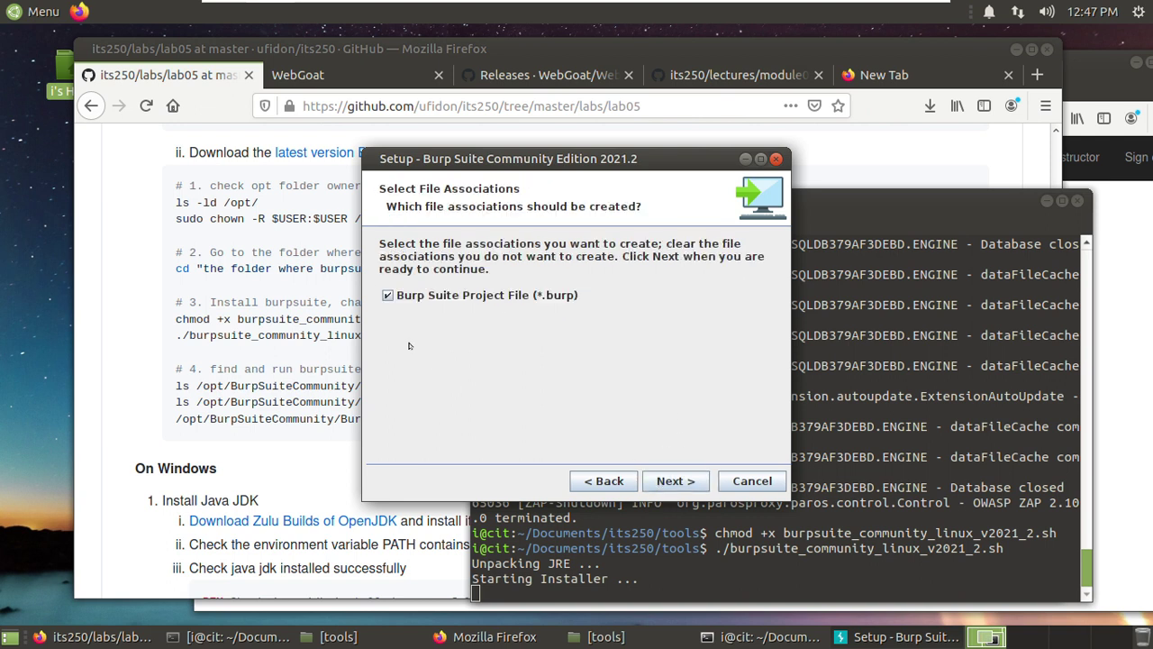
click(663, 481)
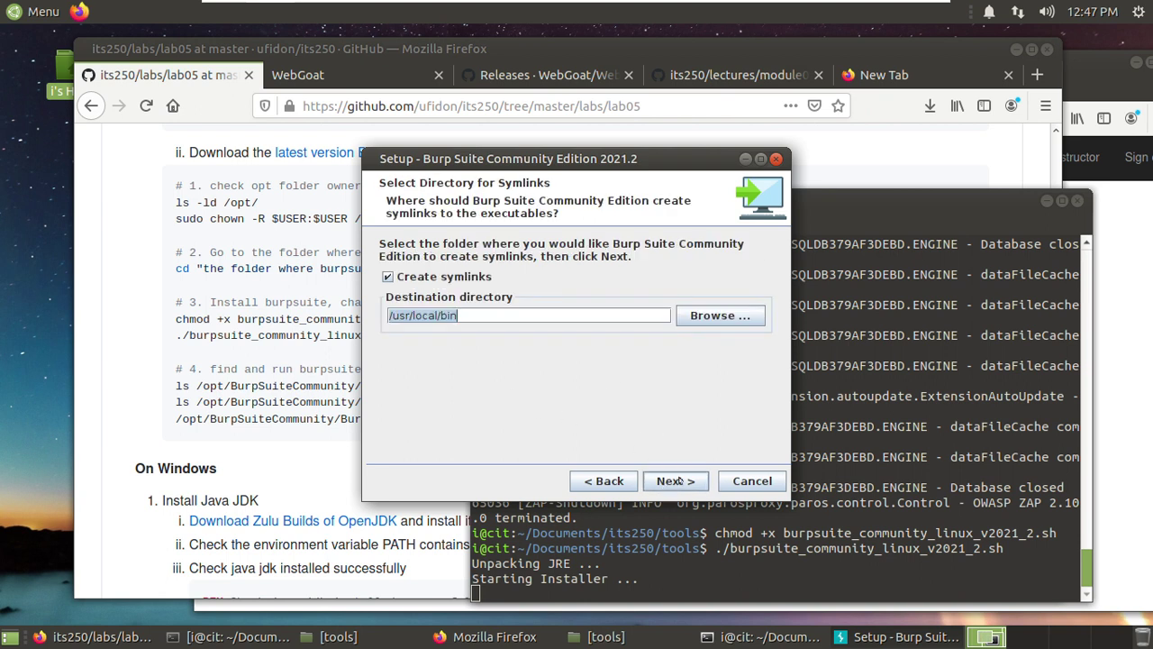
click(388, 278)
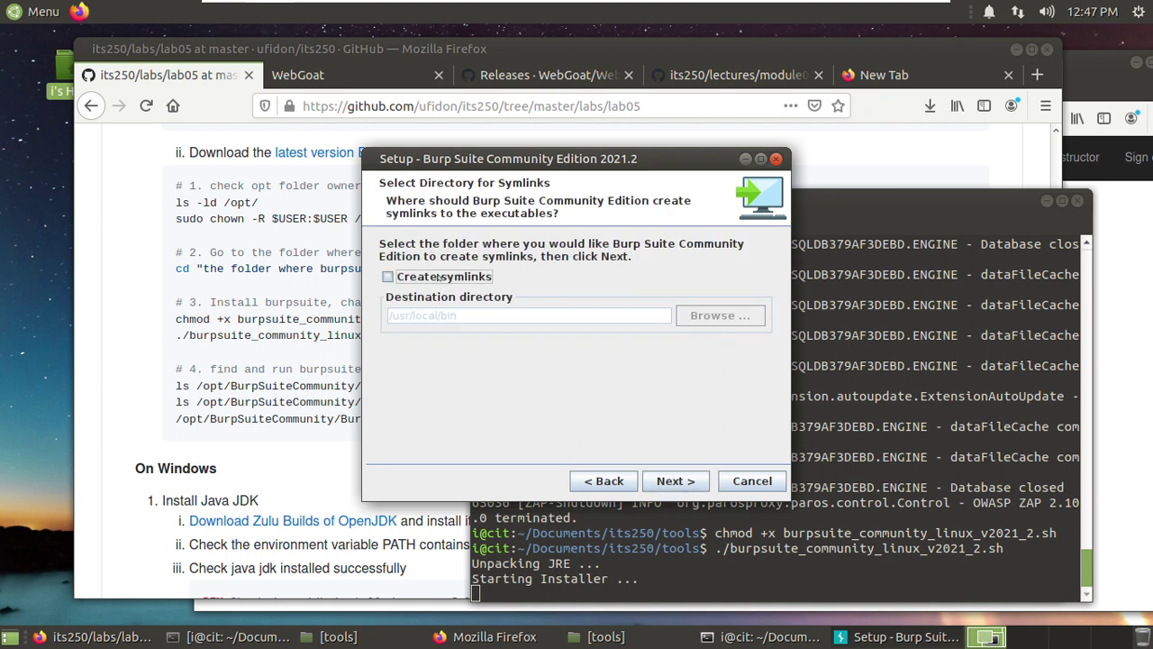
click(669, 483)
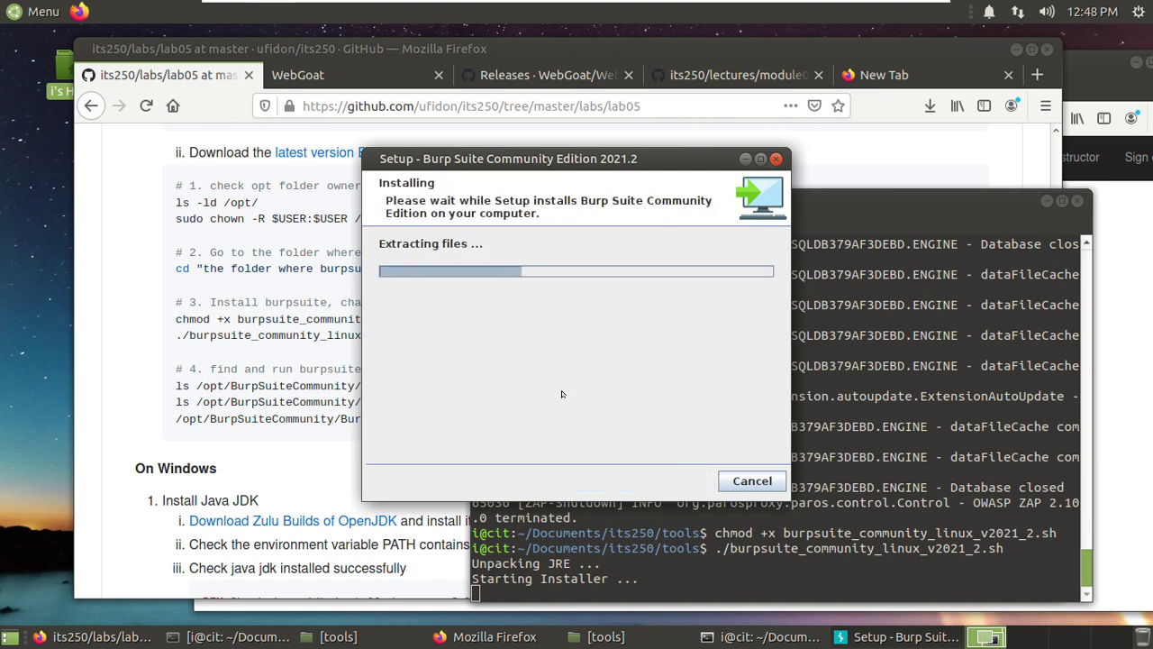
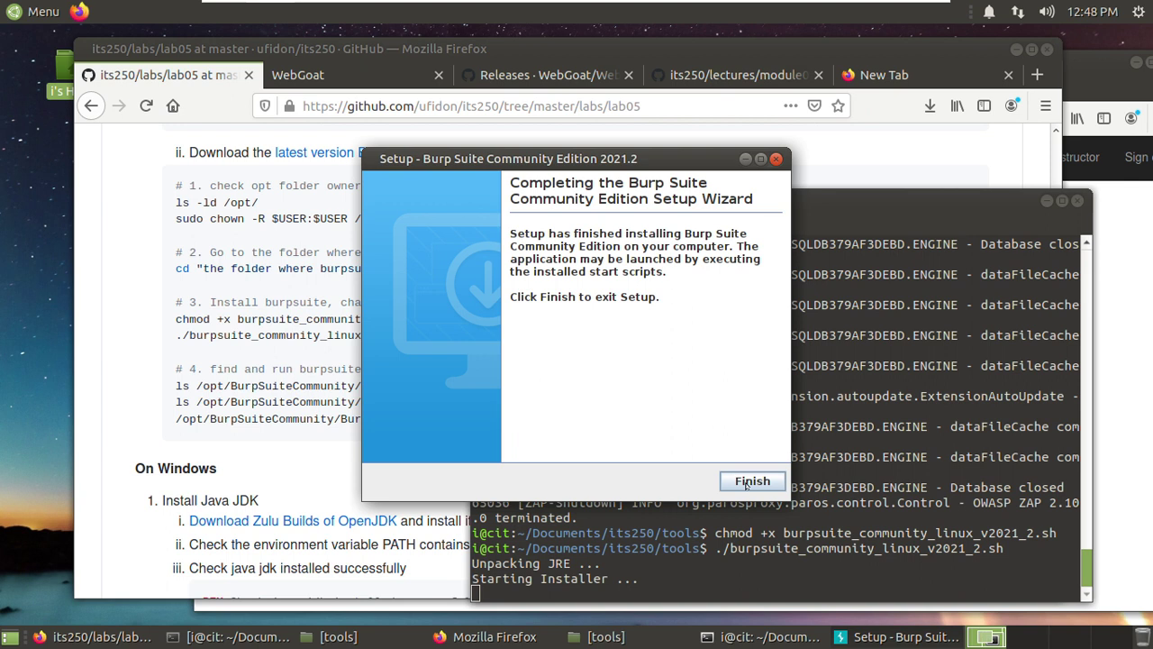
Finish the Burp Suite setup wizard and list the contents of /opt/BurpSuiteCommunity/
click(752, 482)
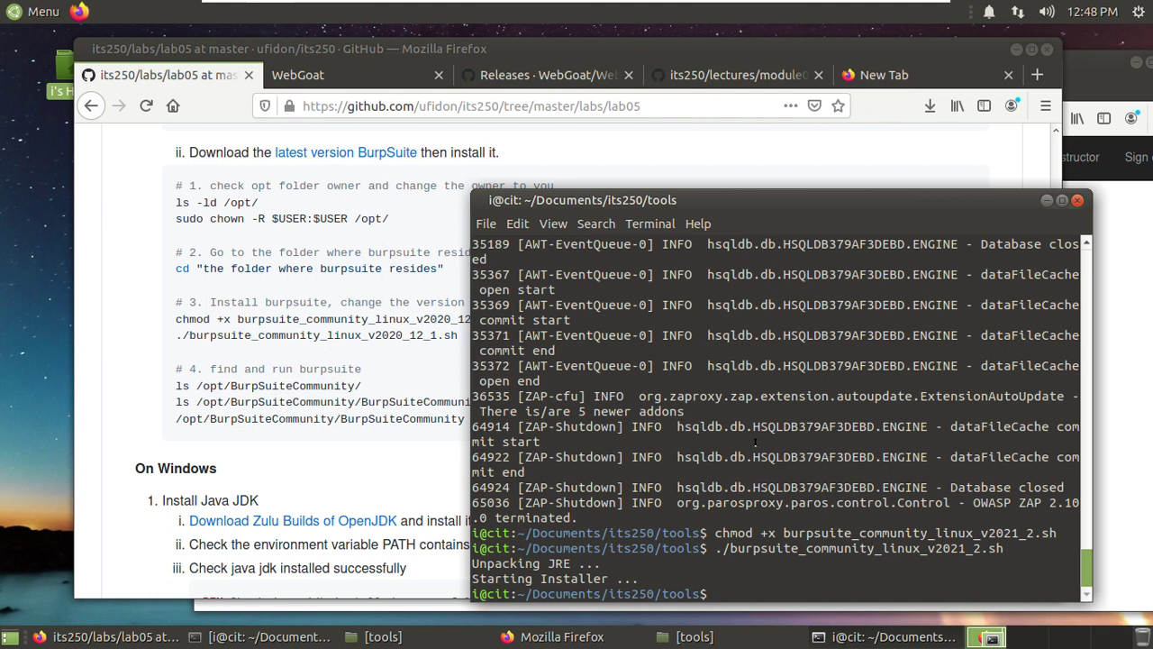
text(ls /opt/Br)
key(BackSpace)
key(BackSpace)
text(B)
key(Tab)
key(Return)
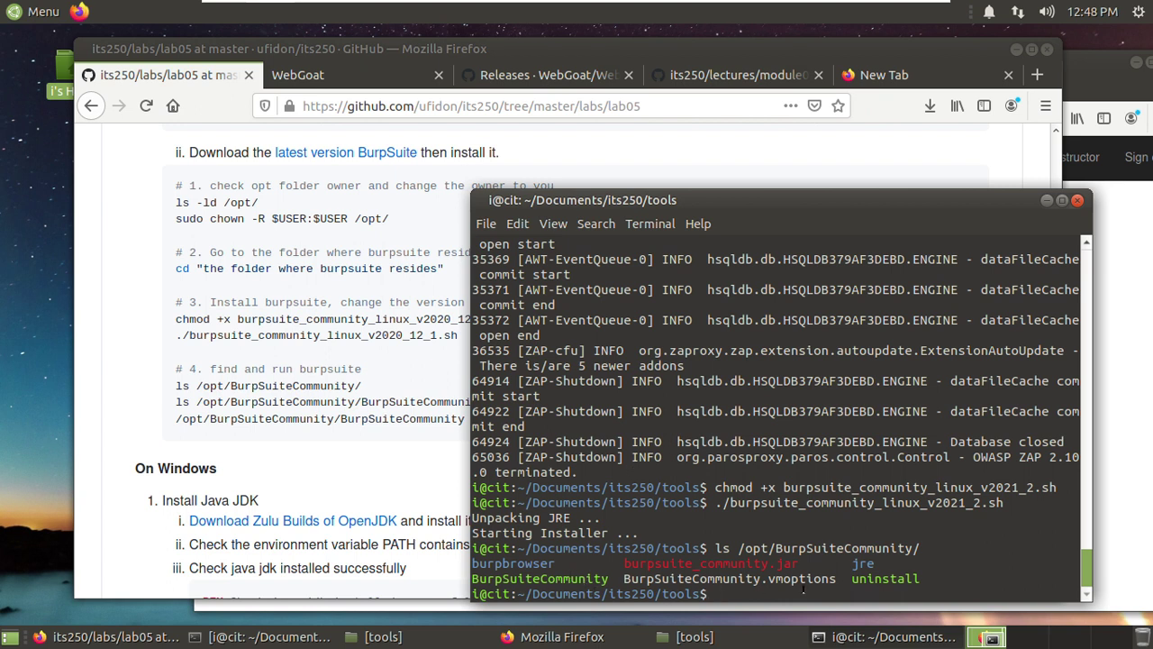
Launch Burp Suite by running /opt/BurpSuiteCommunity/BurpSuiteCommunity from the Terminal
text(/opt/B)
key(Tab)
text(B)
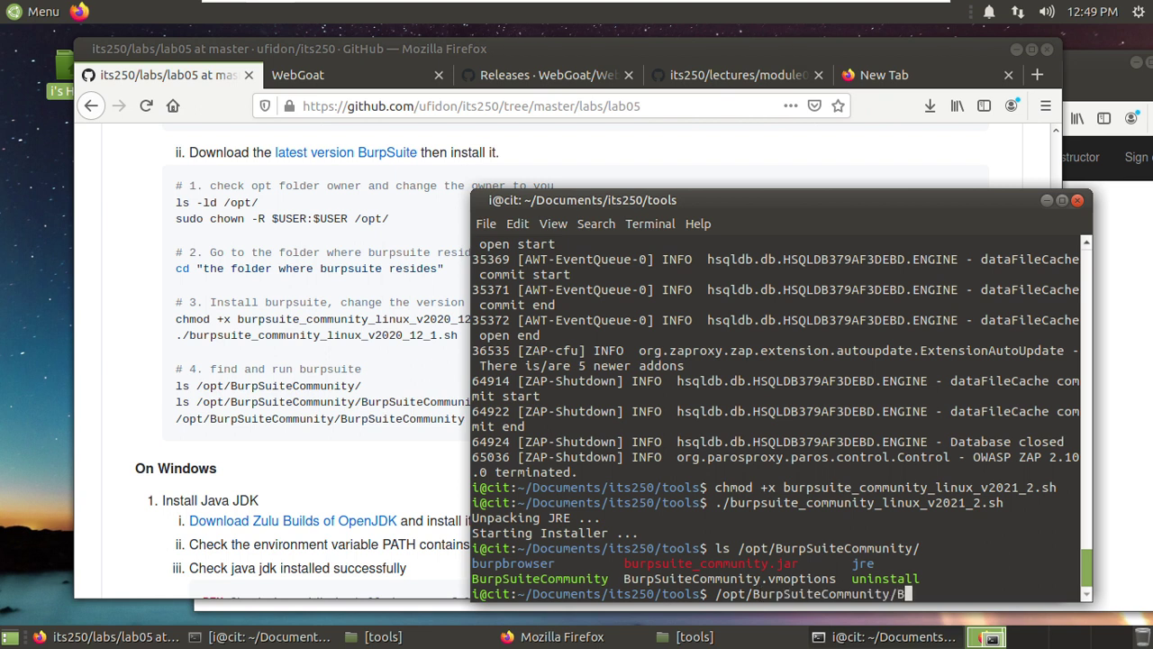
key(Tab)
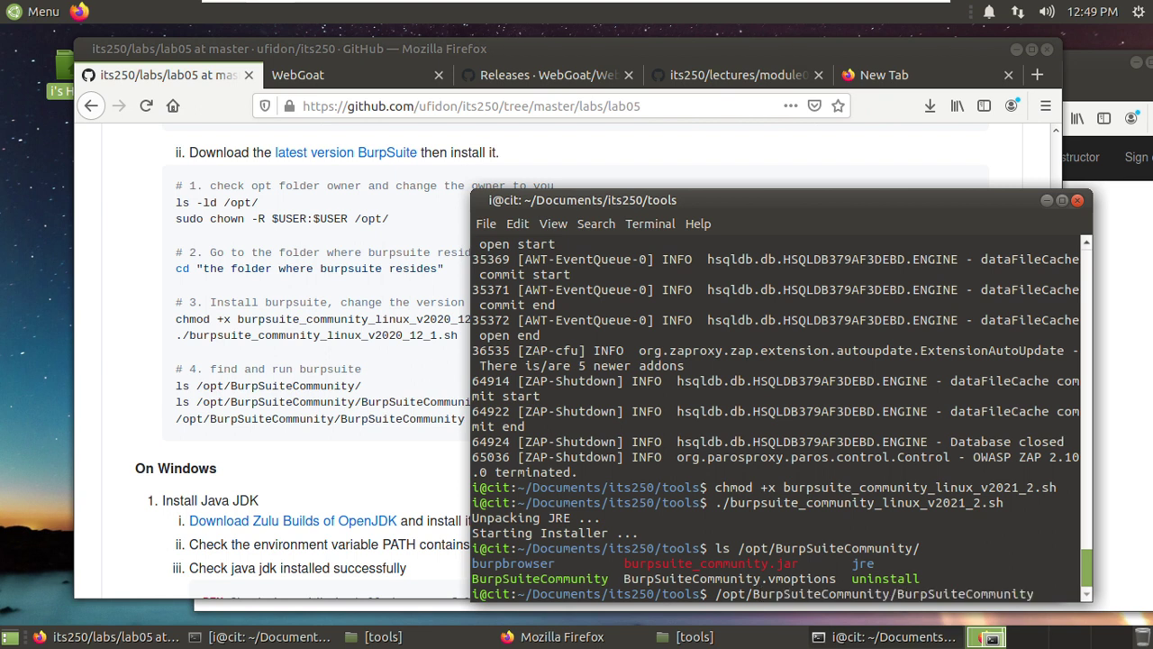
key(Return)
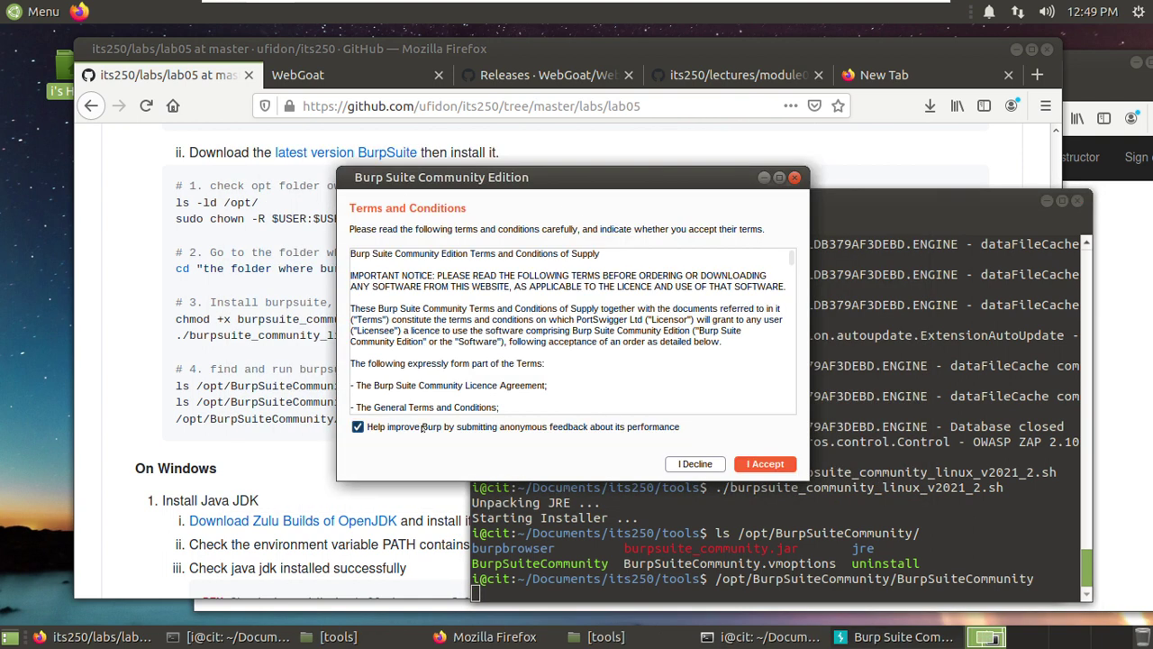
Accept the terms, start a temporary project with Burp defaults, then quit Burp Suite
click(755, 467)
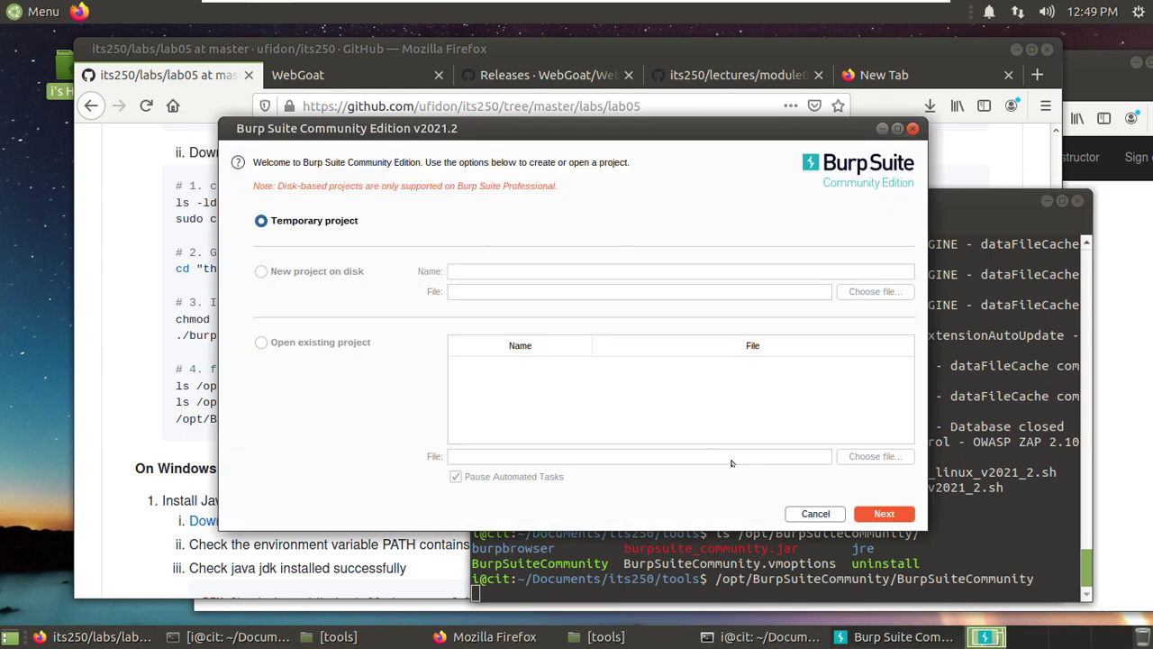
click(860, 512)
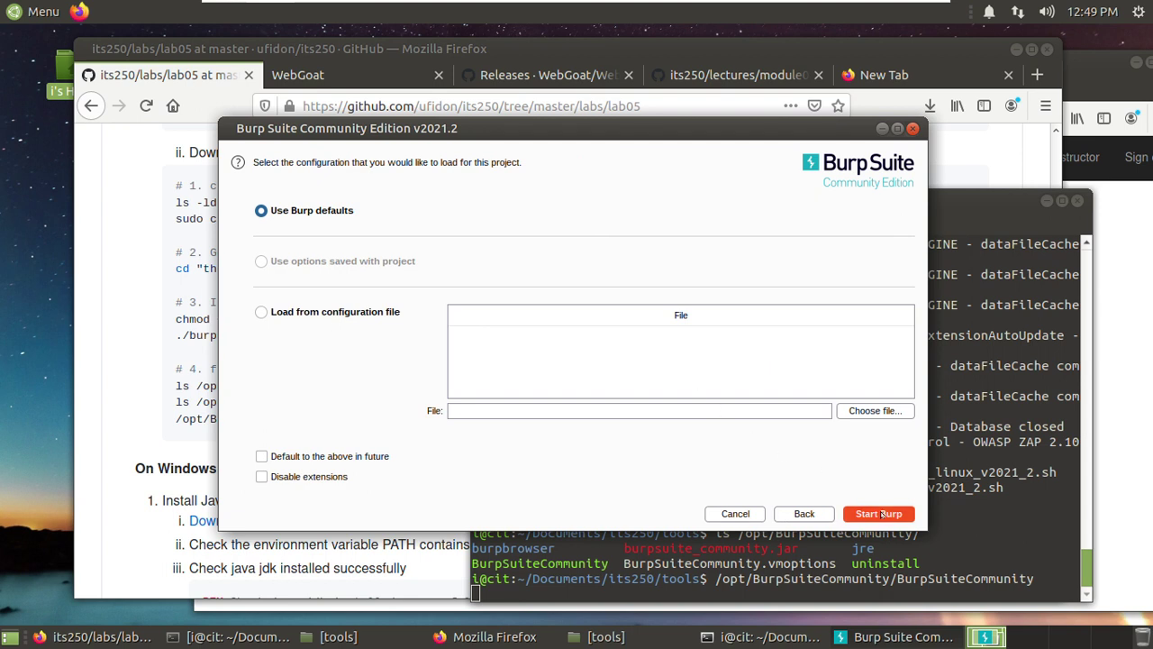
click(881, 513)
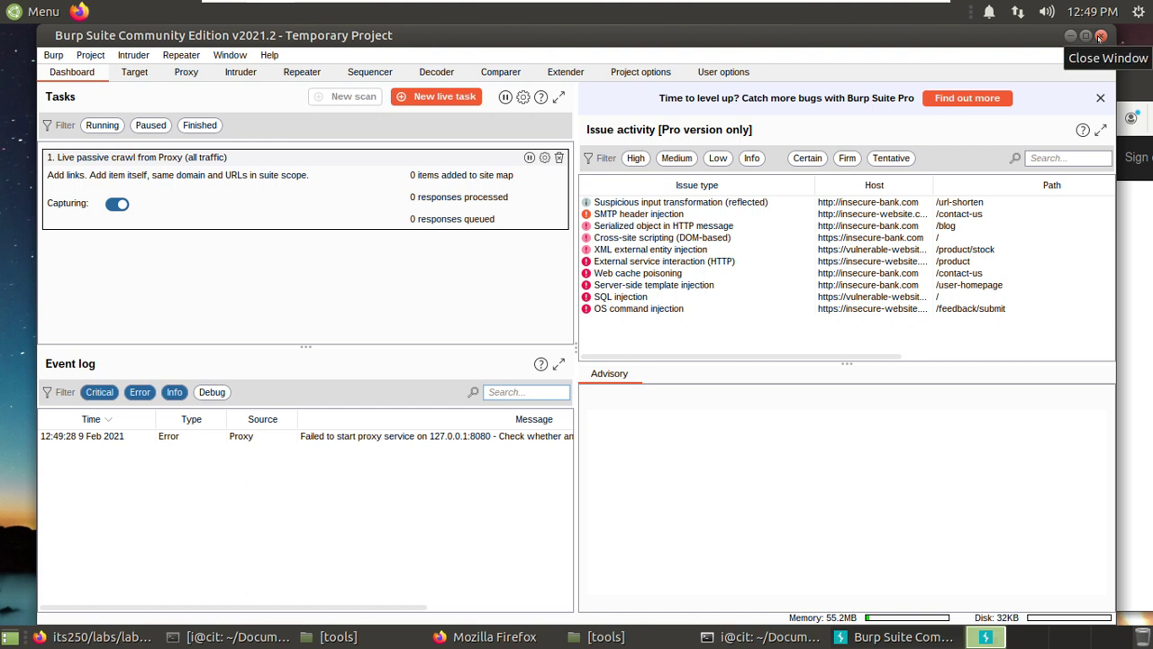
click(1100, 37)
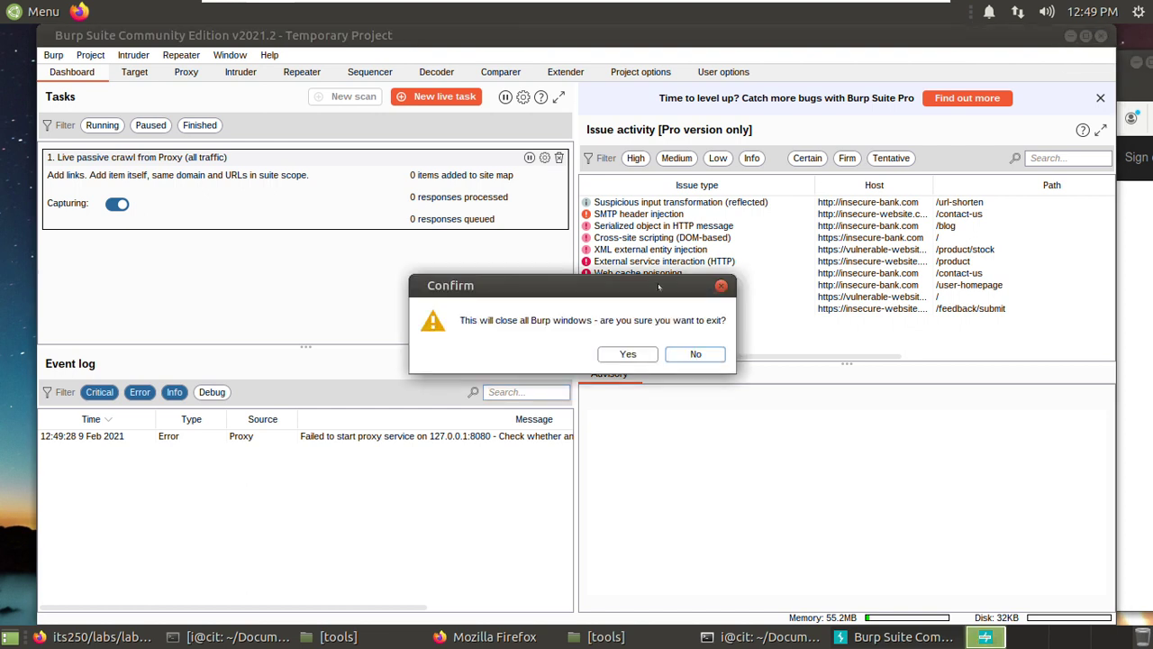
click(629, 353)
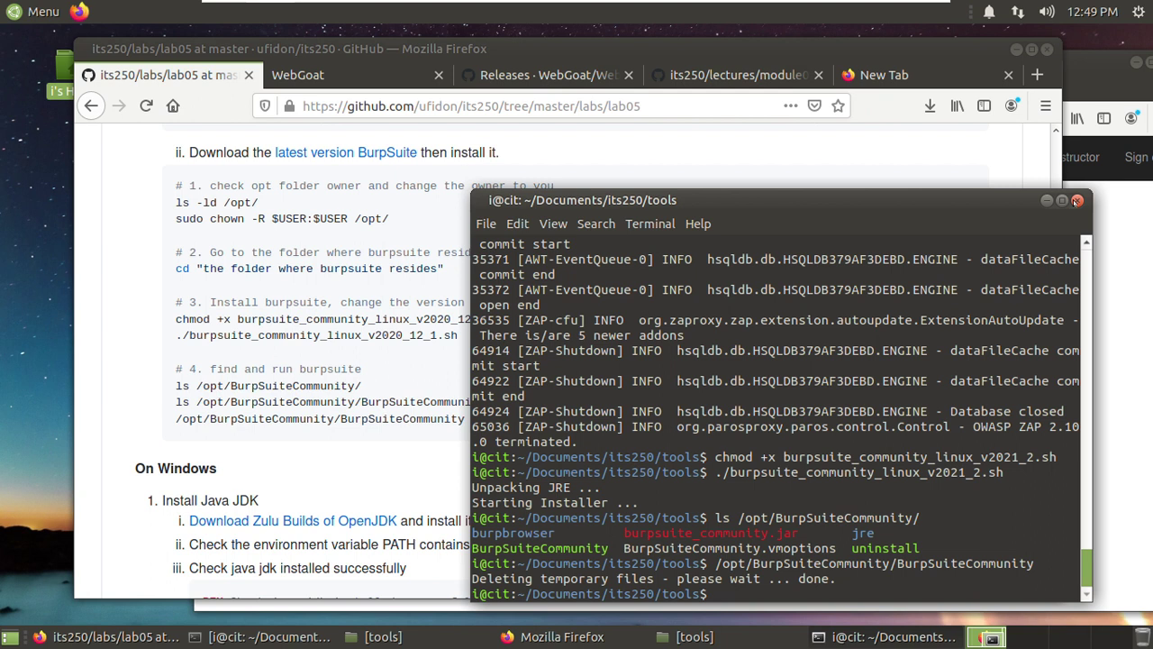
Close the terminal, then close the WebGoat and its250 lectures browser tabs
click(1076, 200)
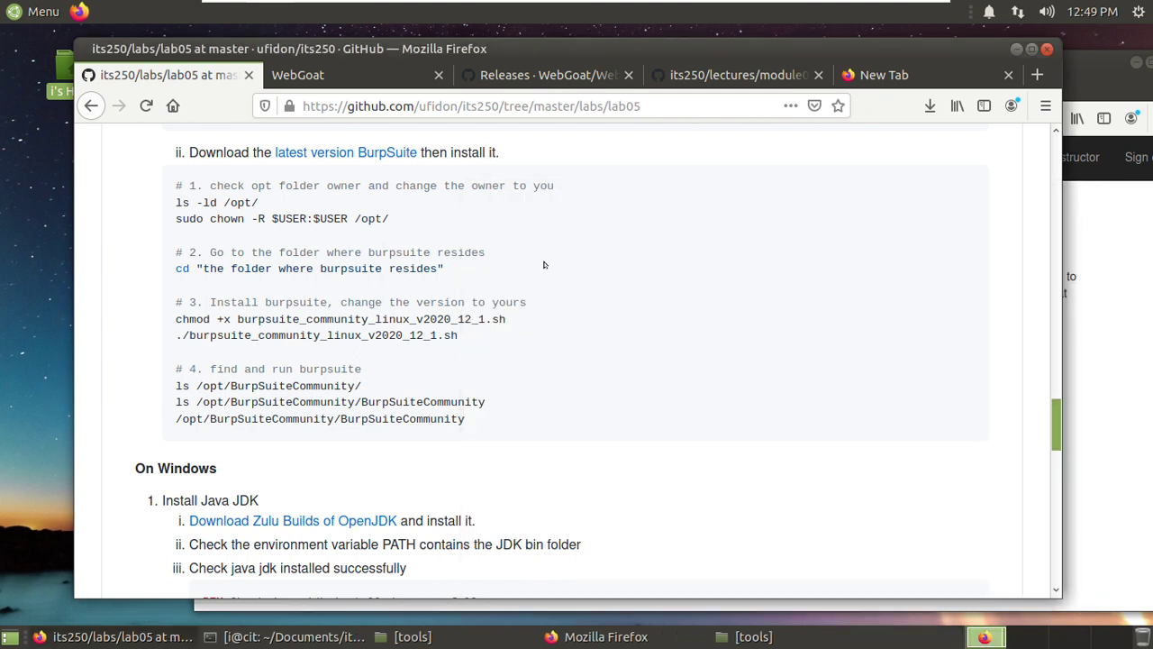
click(537, 79)
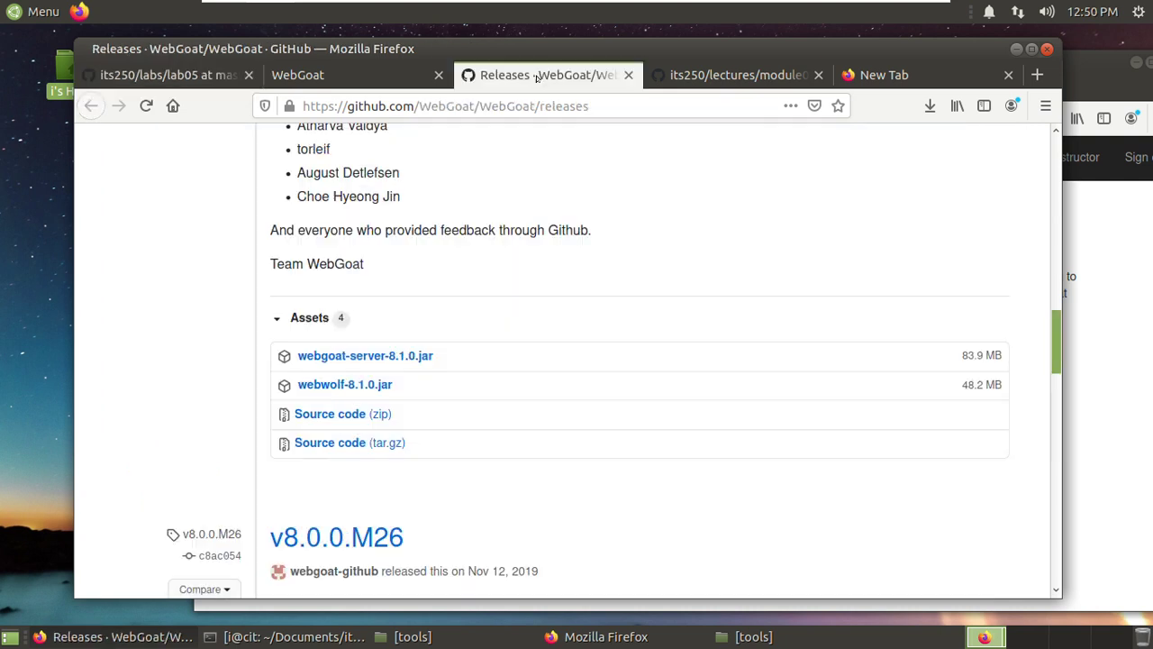
click(383, 79)
click(438, 75)
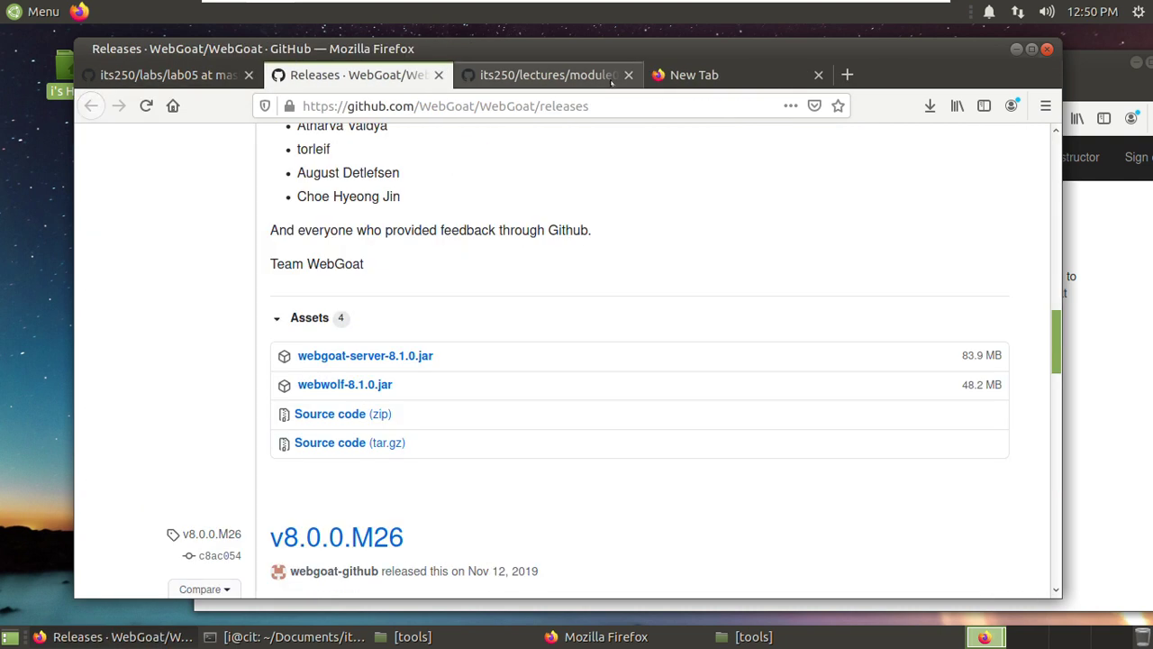
click(564, 79)
click(358, 76)
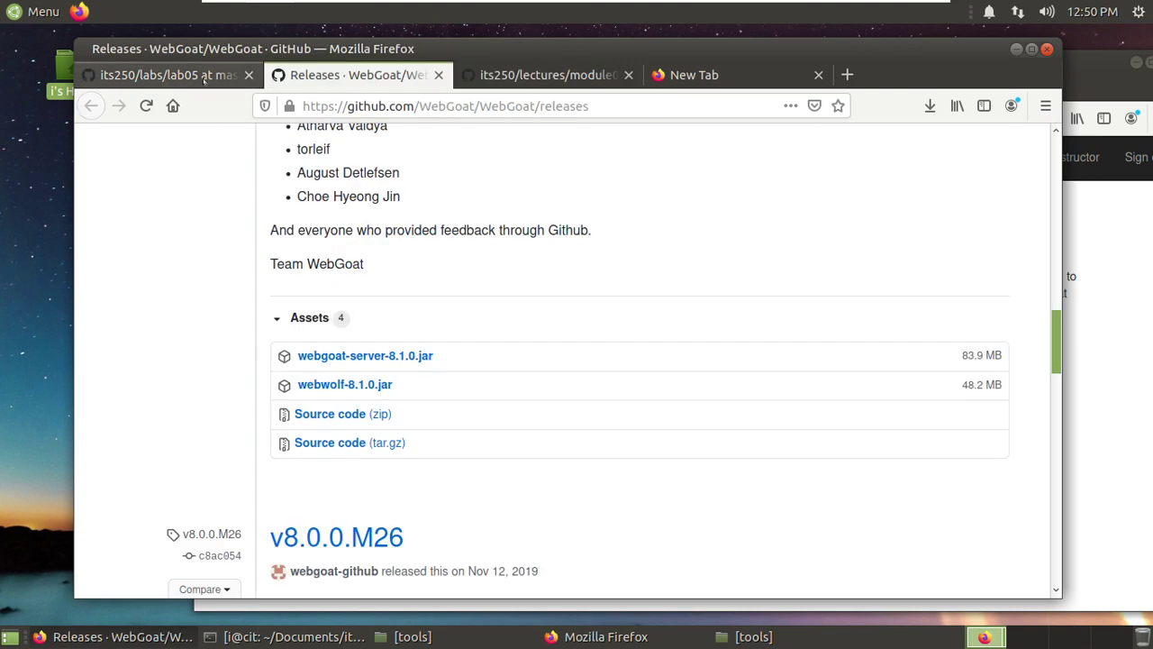
click(628, 75)
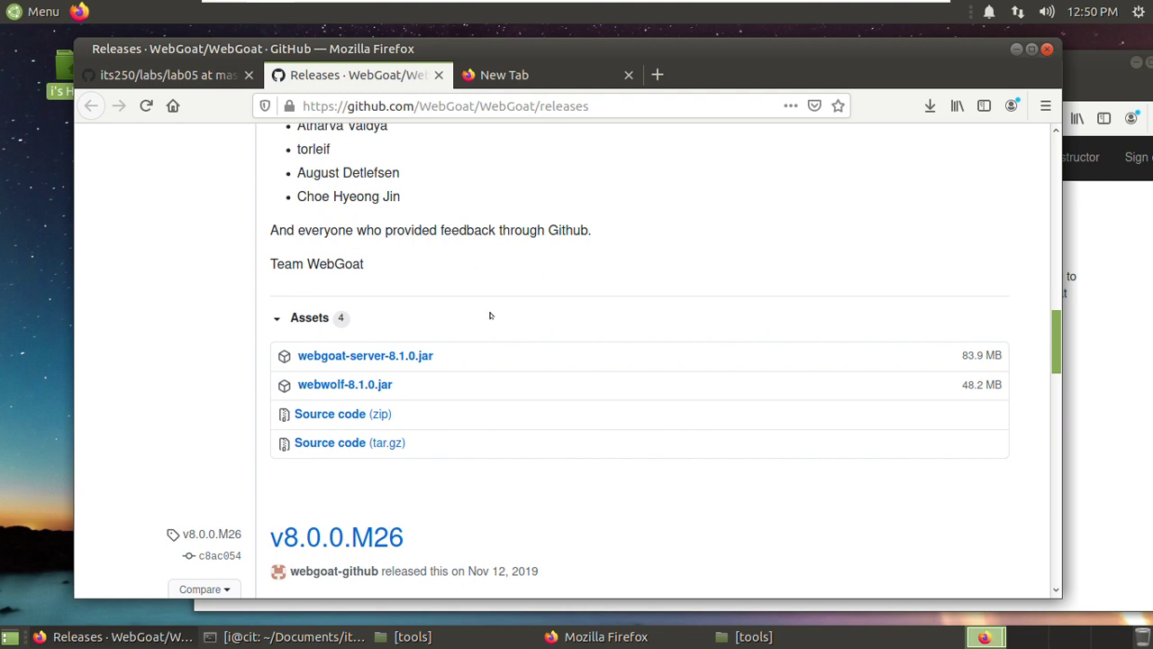
scroll(586, 291, up, 4)
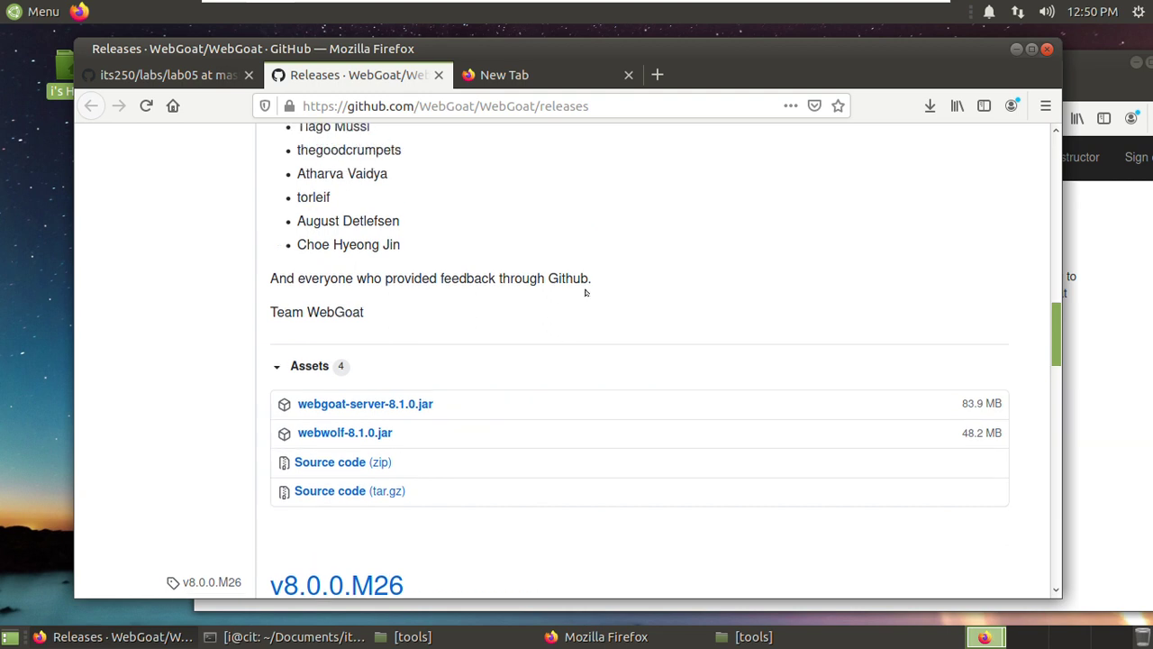
click(182, 81)
scroll(379, 343, up, 3)
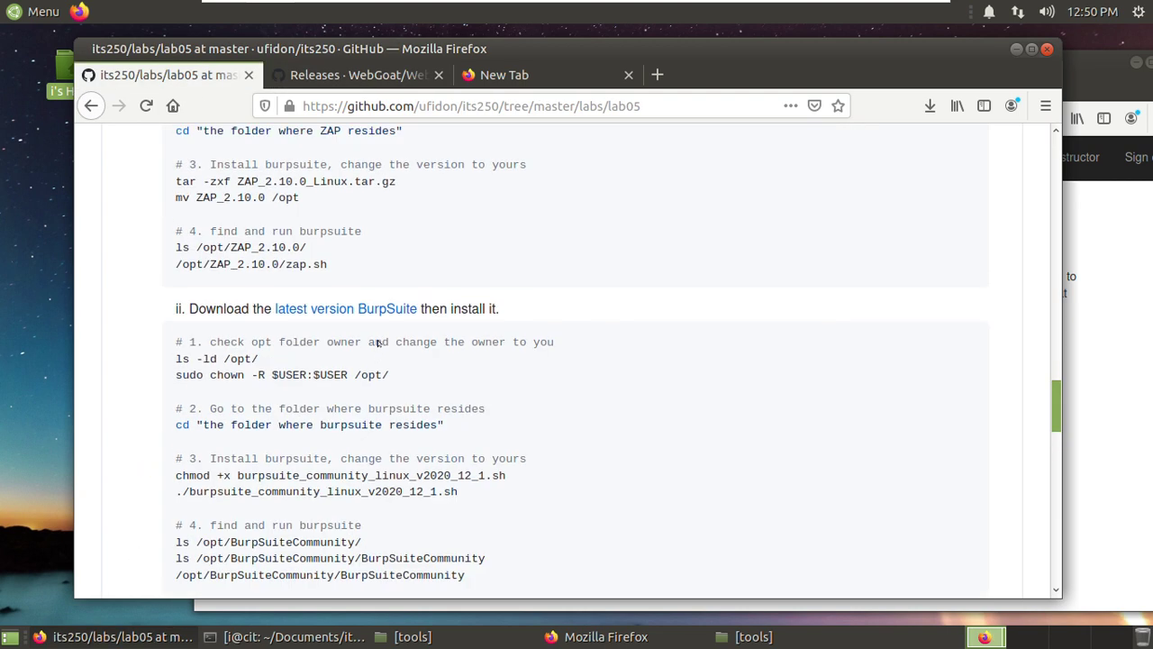
scroll(378, 344, up, 8)
scroll(374, 337, up, 10)
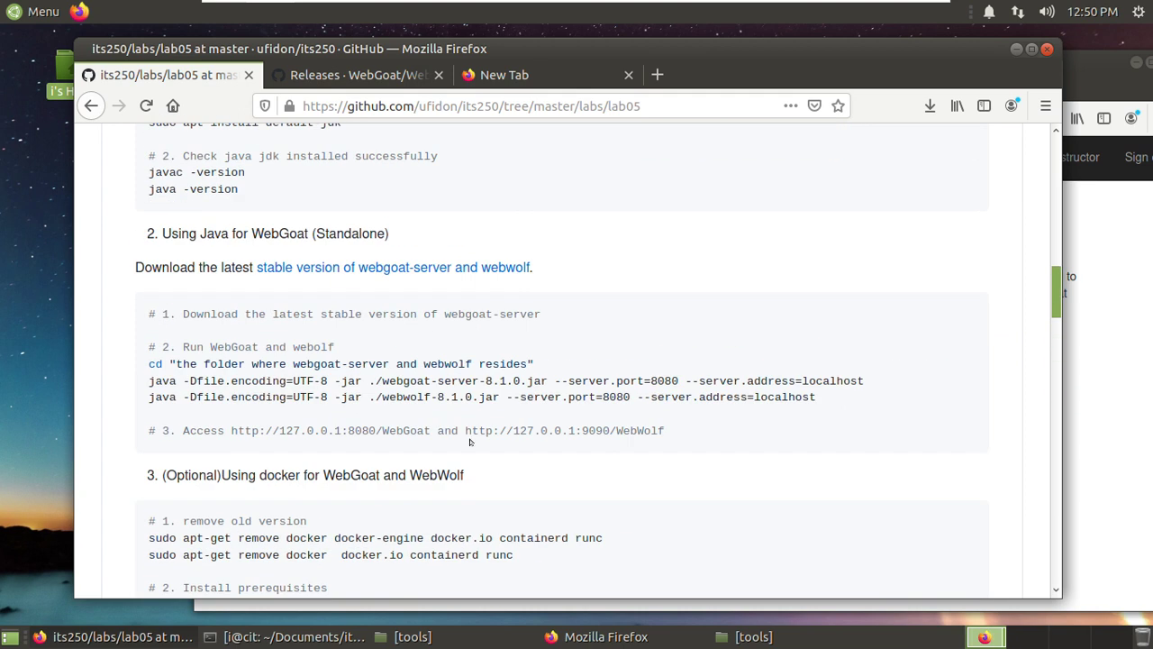
drag(462, 426, 667, 431)
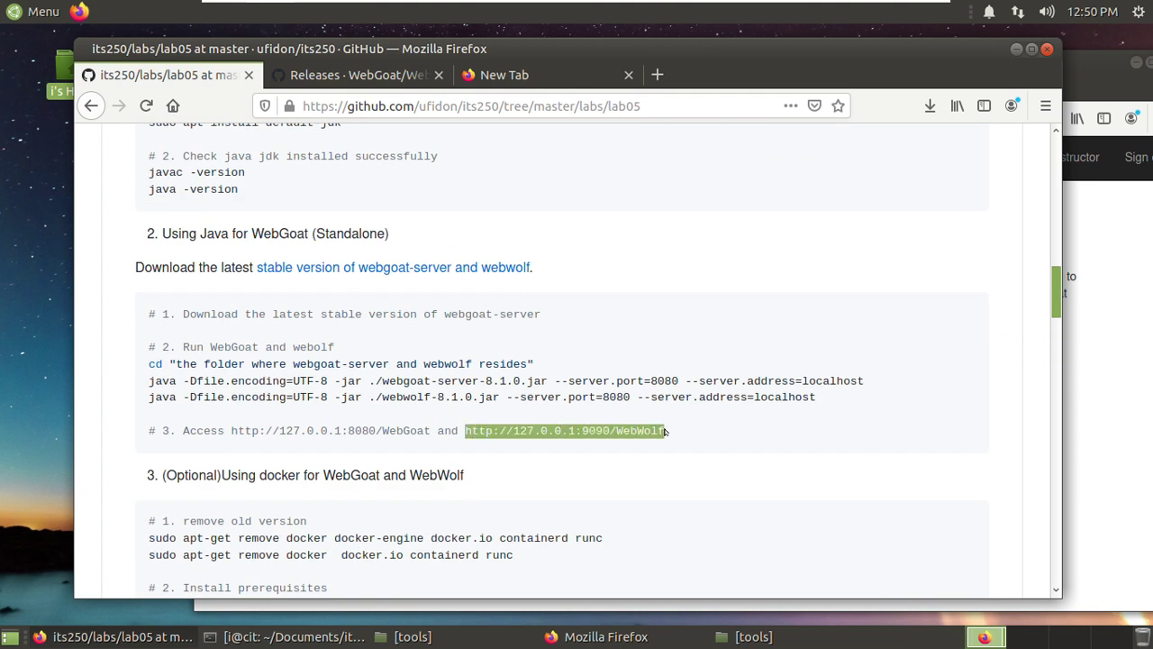
right_click(654, 427)
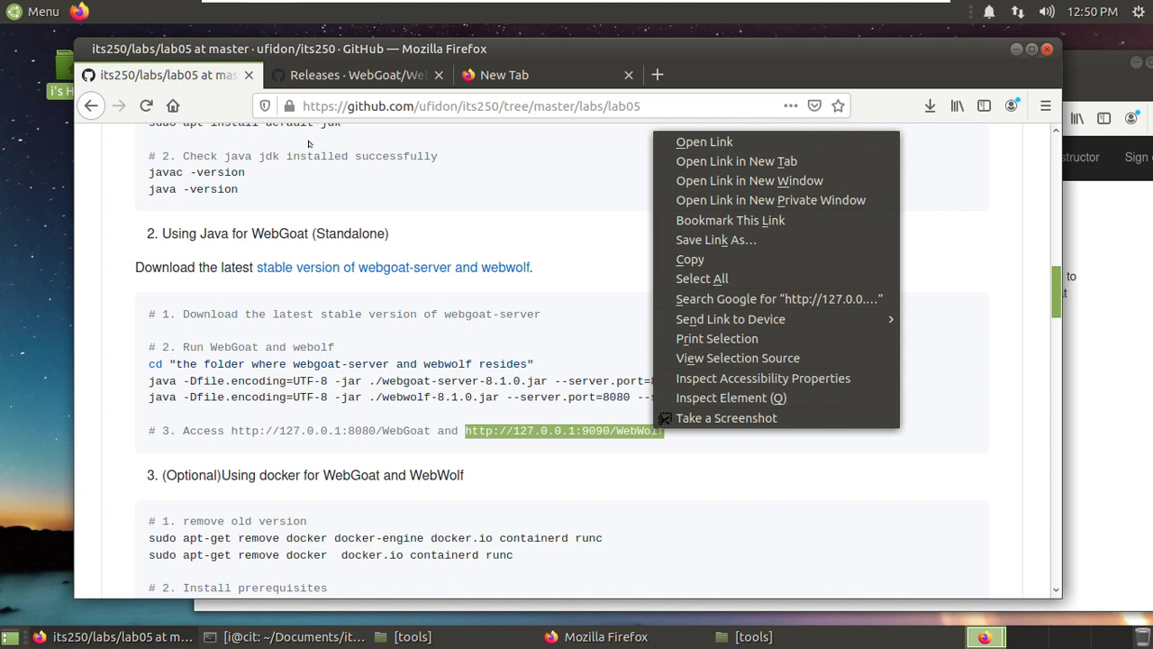
click(450, 180)
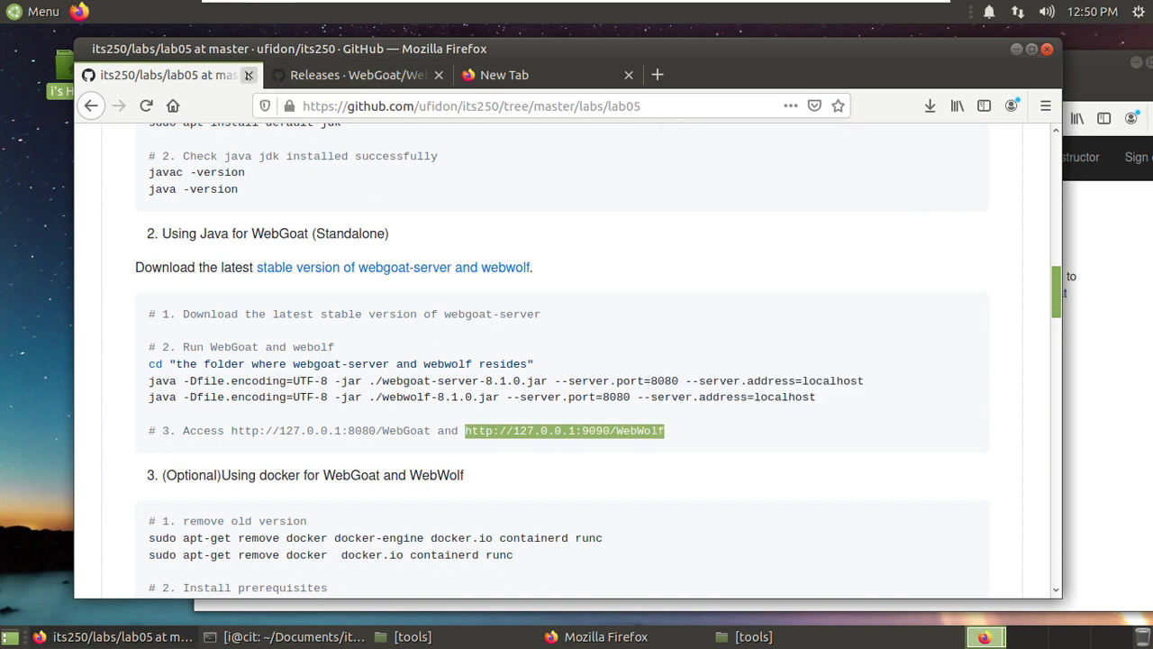
Close the lab05 tab and the whole GitHub window, confirming Close Tabs
click(249, 75)
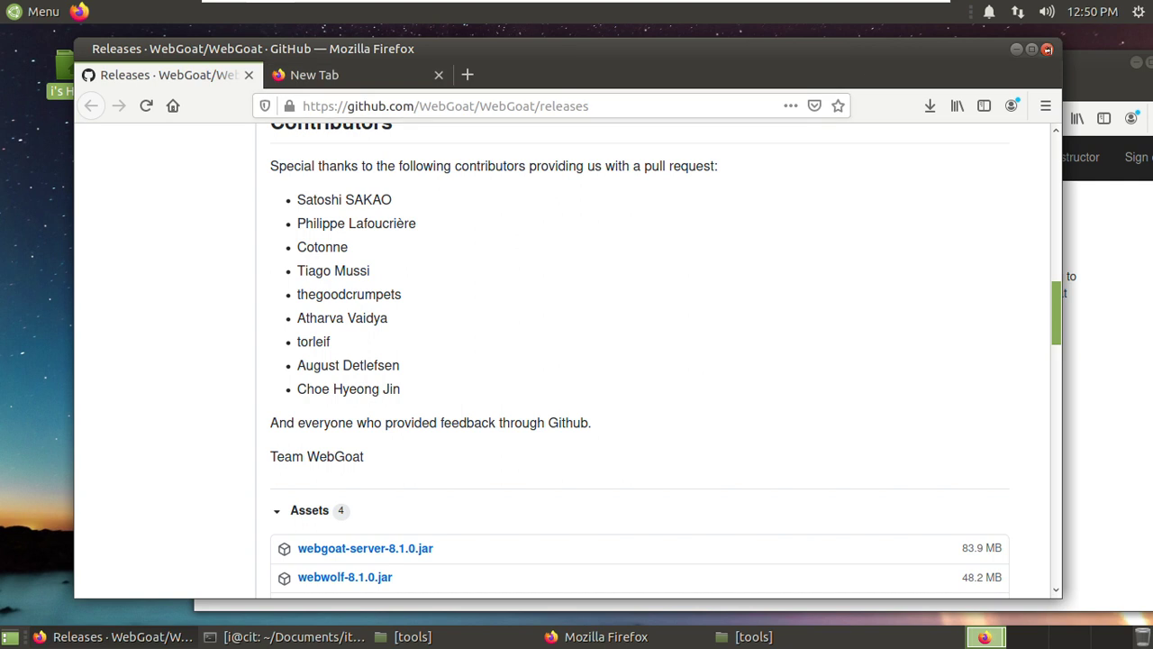
click(1047, 50)
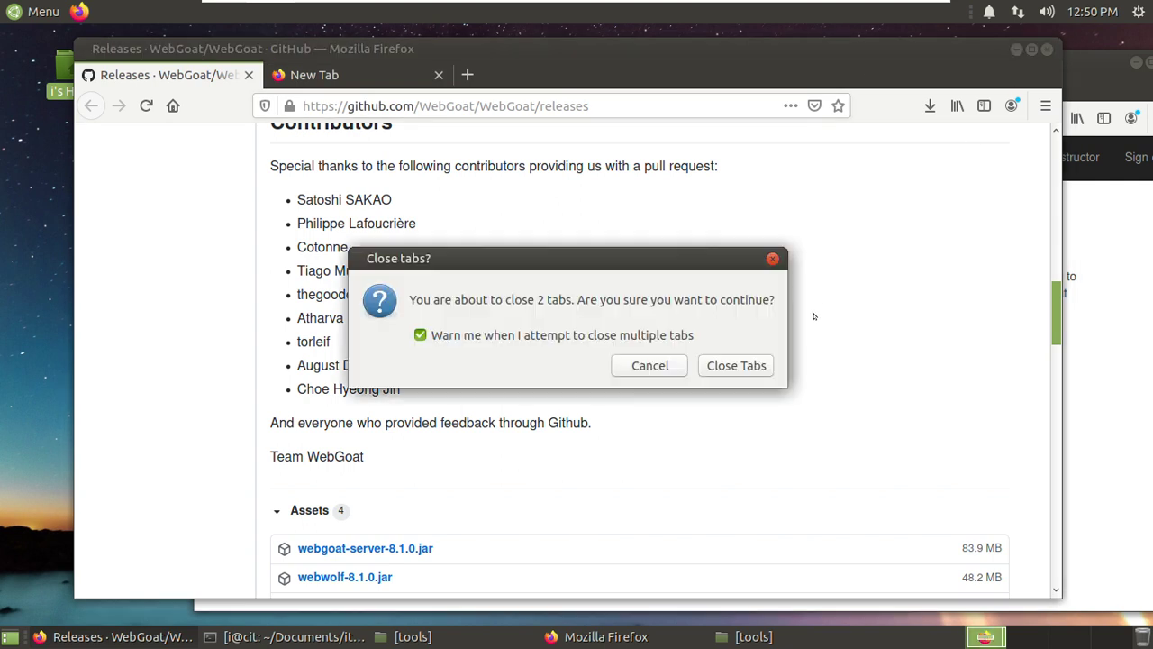
click(709, 369)
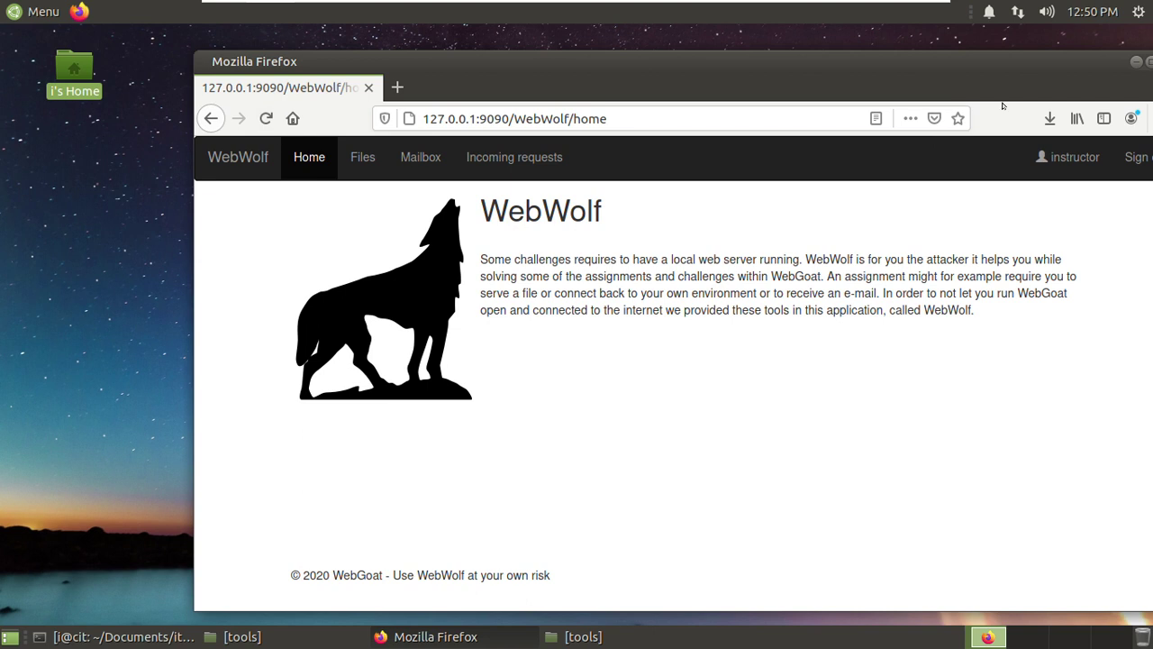
Drag the WebWolf Firefox window about 140 px to the left
drag(1025, 69, 893, 62)
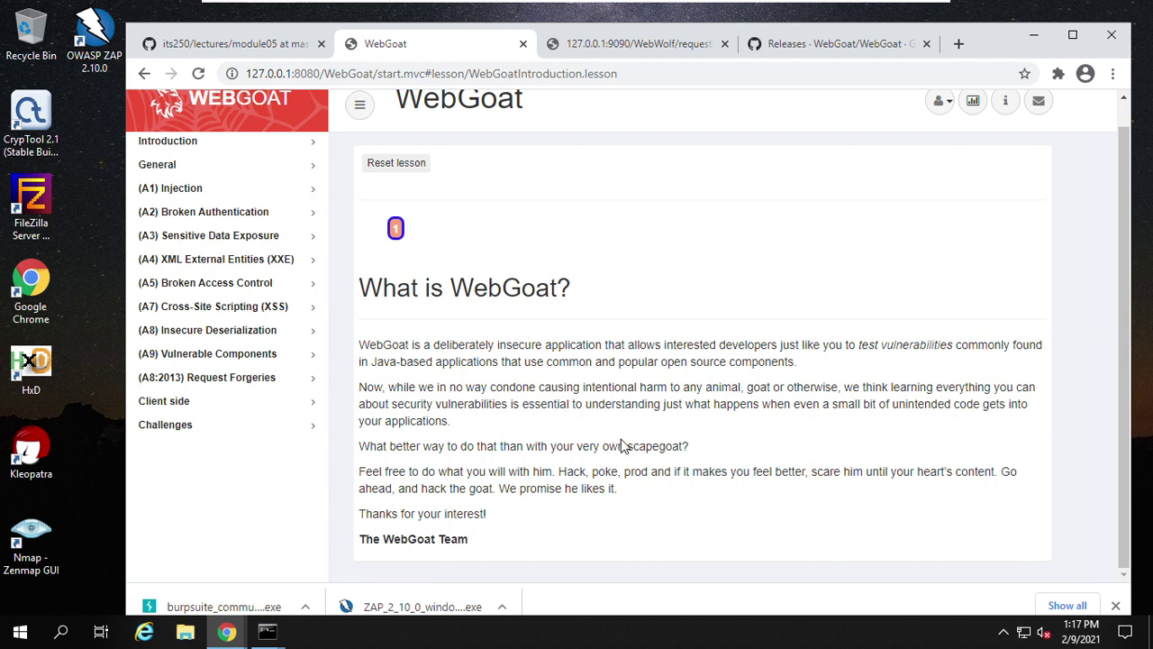
Expand the Introduction category in the sidebar and open its WebWolf lesson
double_click(650, 446)
scroll(610, 278, up, 1)
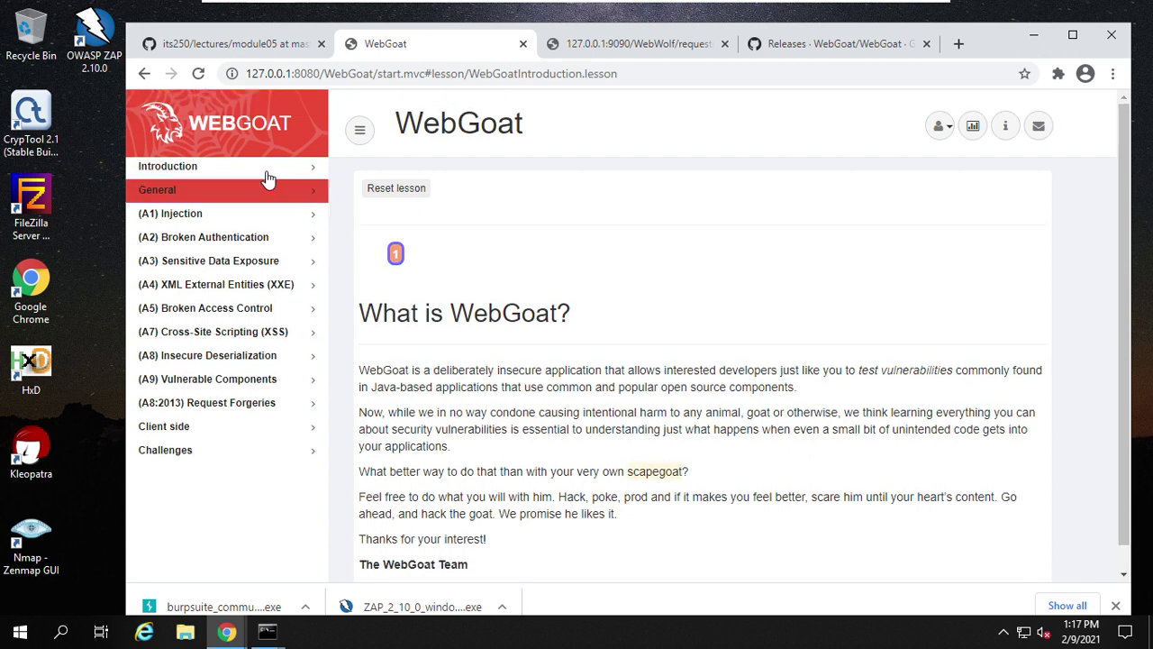
click(234, 166)
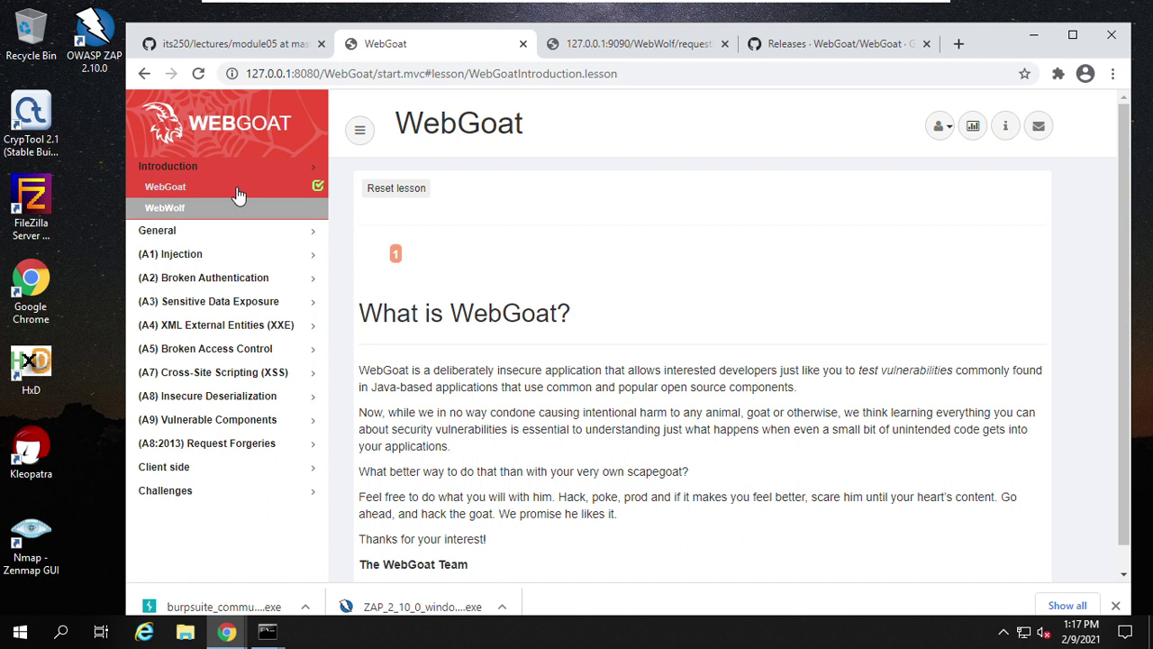
click(175, 211)
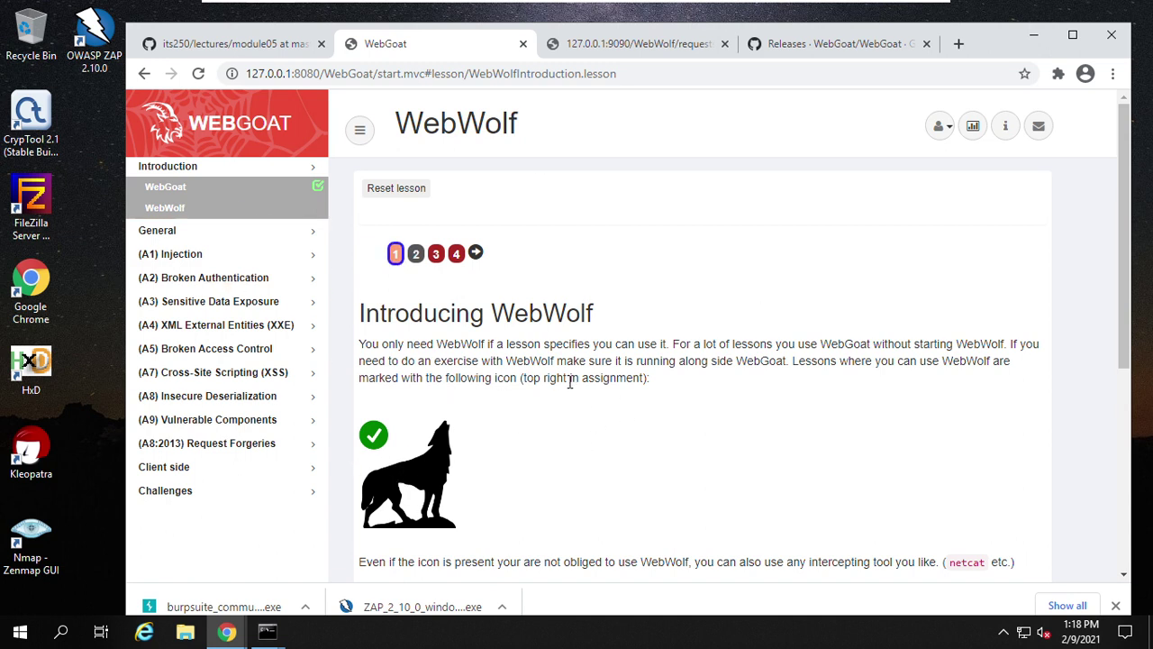
scroll(613, 423, down, 2)
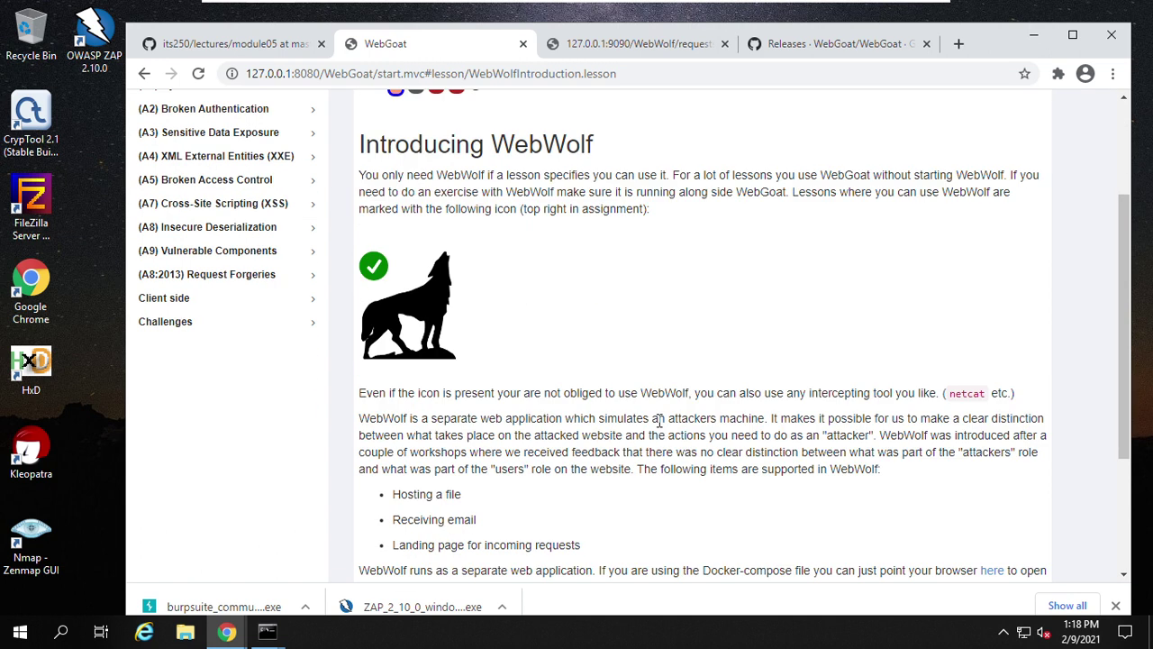
scroll(637, 358, down, 1)
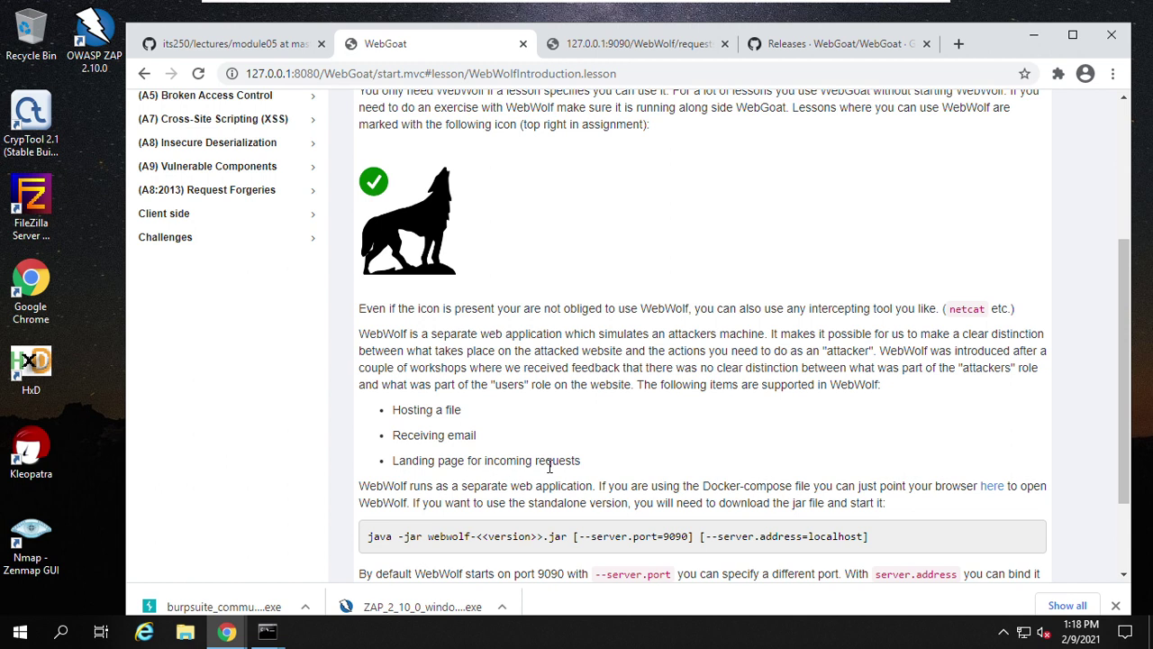
scroll(647, 454, down, 2)
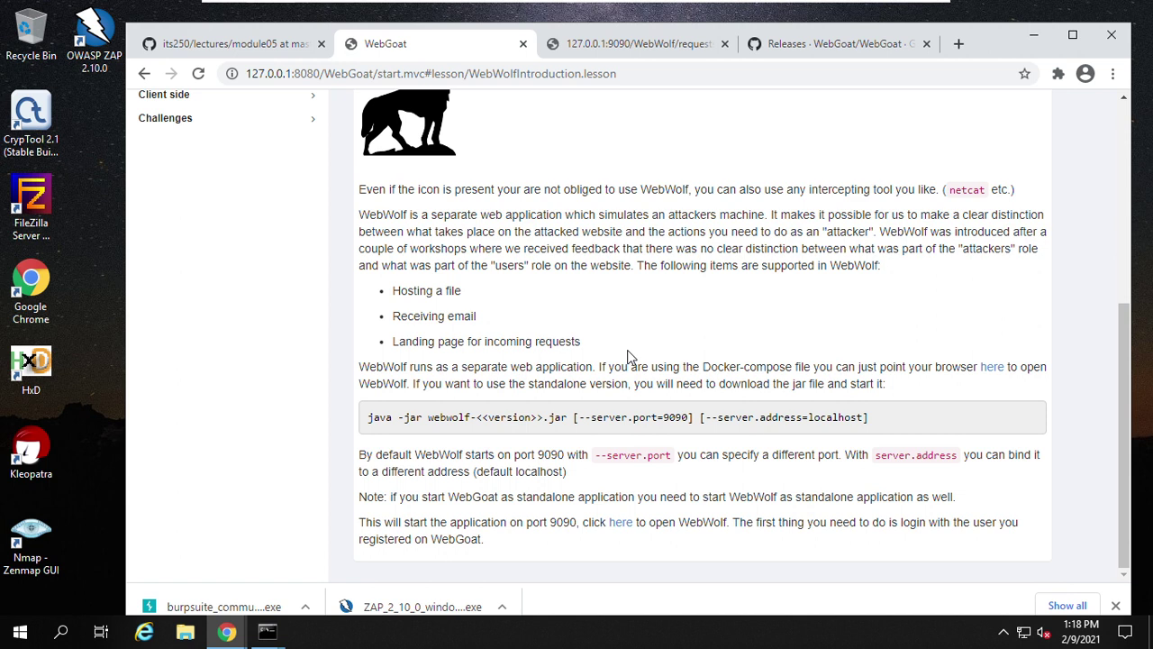
scroll(627, 352, up, 4)
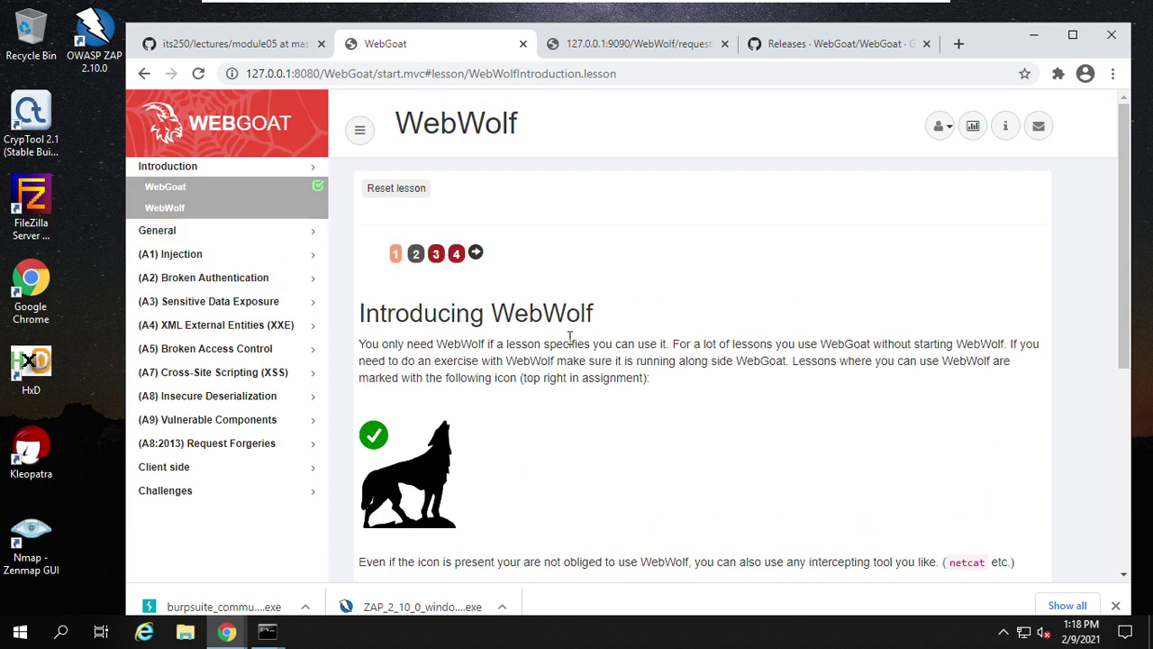
scroll(595, 342, down, 4)
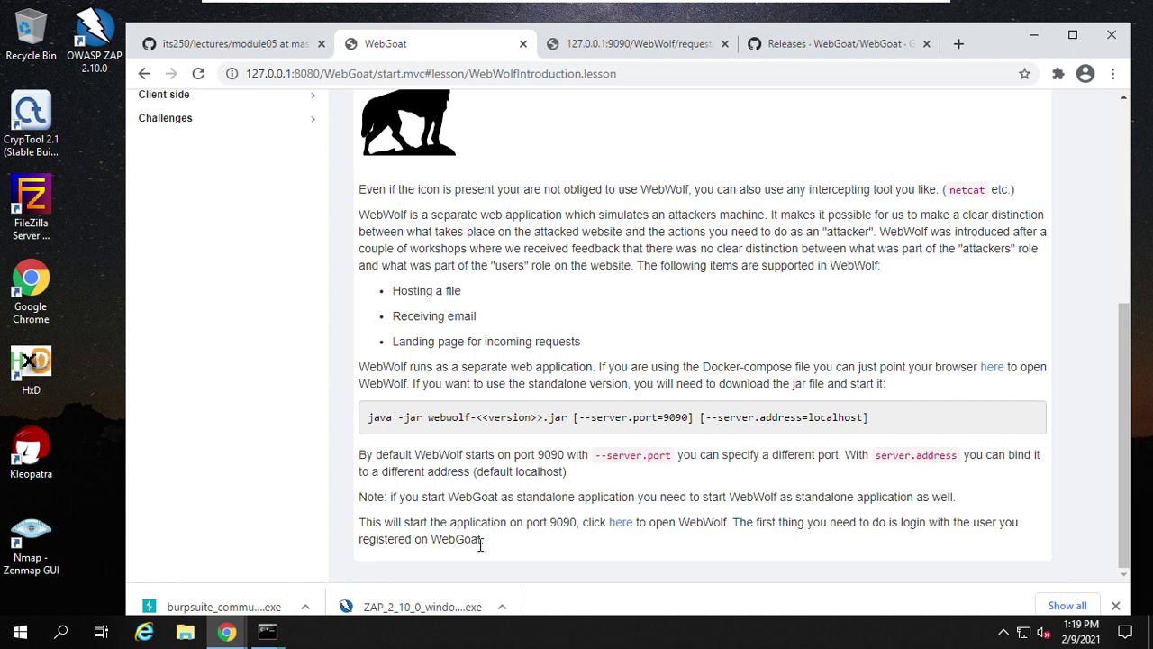
Open WebWolf in a new tab from the lesson's 'here' link, then return to WebGoat
click(622, 526)
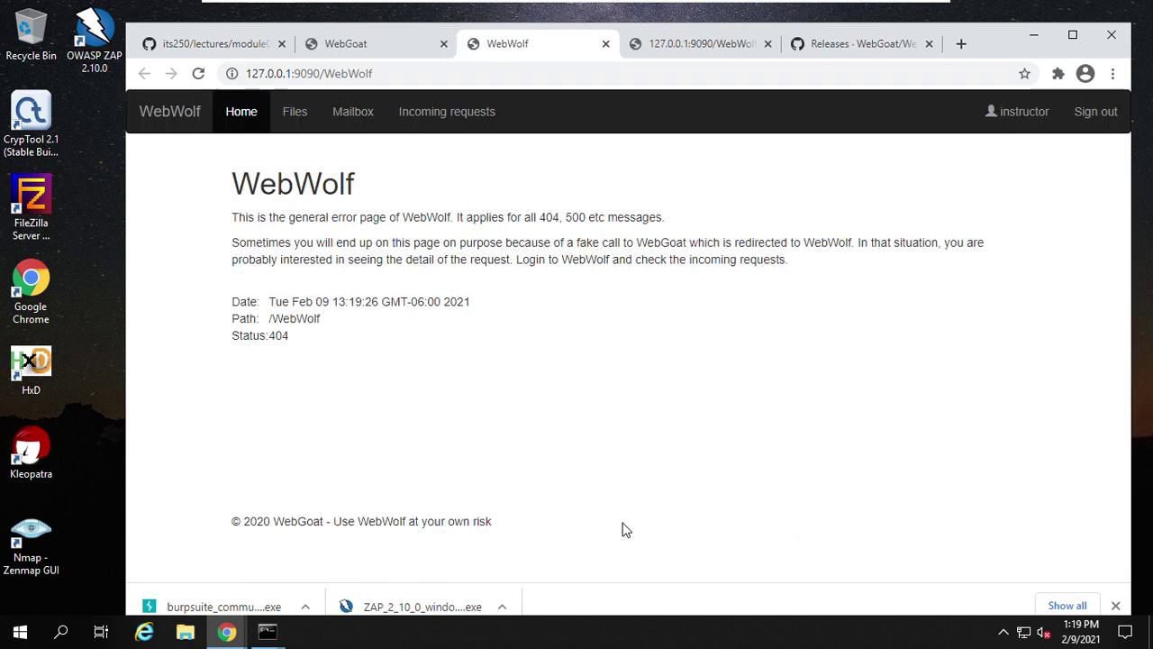
click(688, 48)
click(540, 51)
click(339, 44)
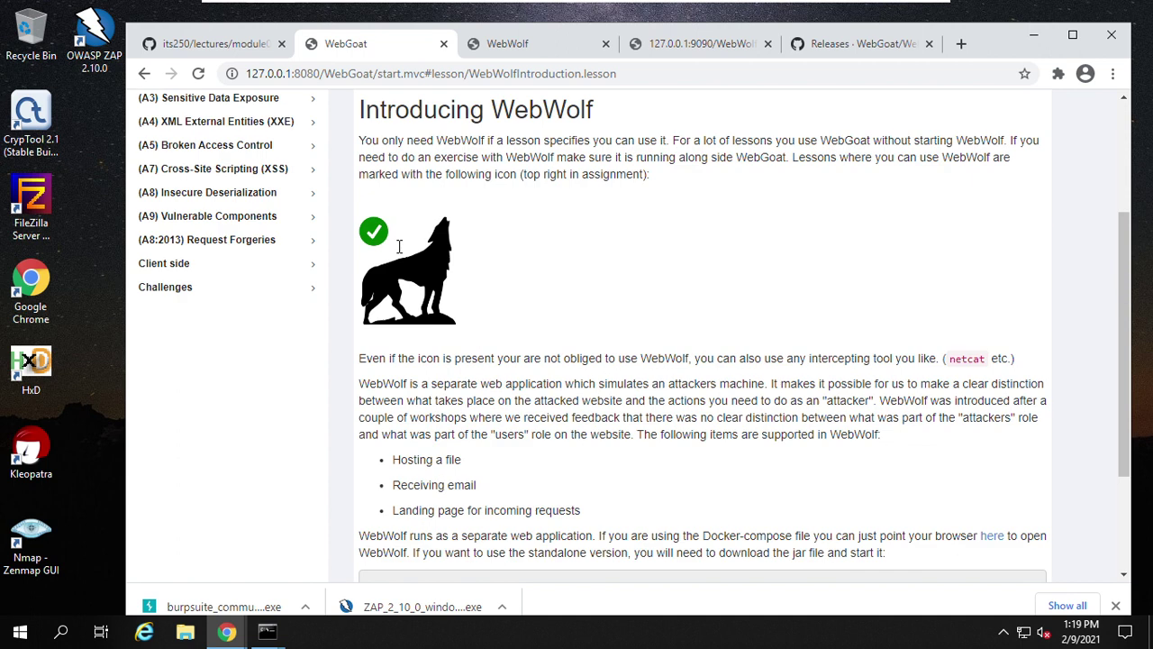
Expand the General and Introduction sidebar categories and reload the WebGoat lesson page
scroll(399, 246, up, 3)
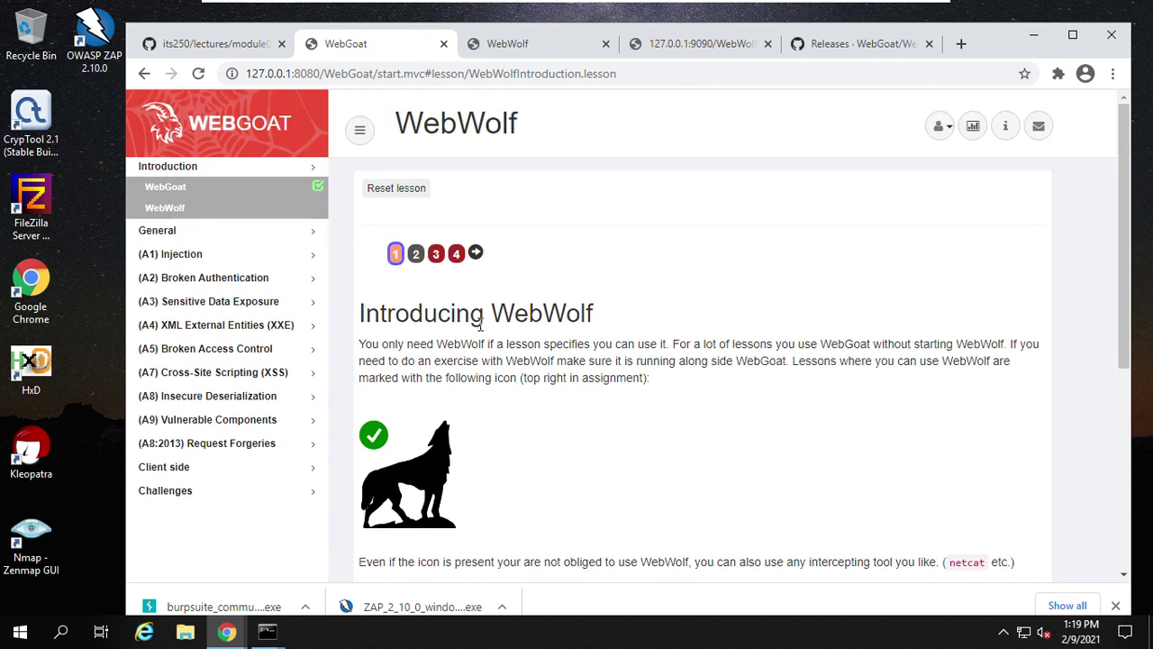
scroll(480, 326, down, 4)
scroll(533, 340, up, 4)
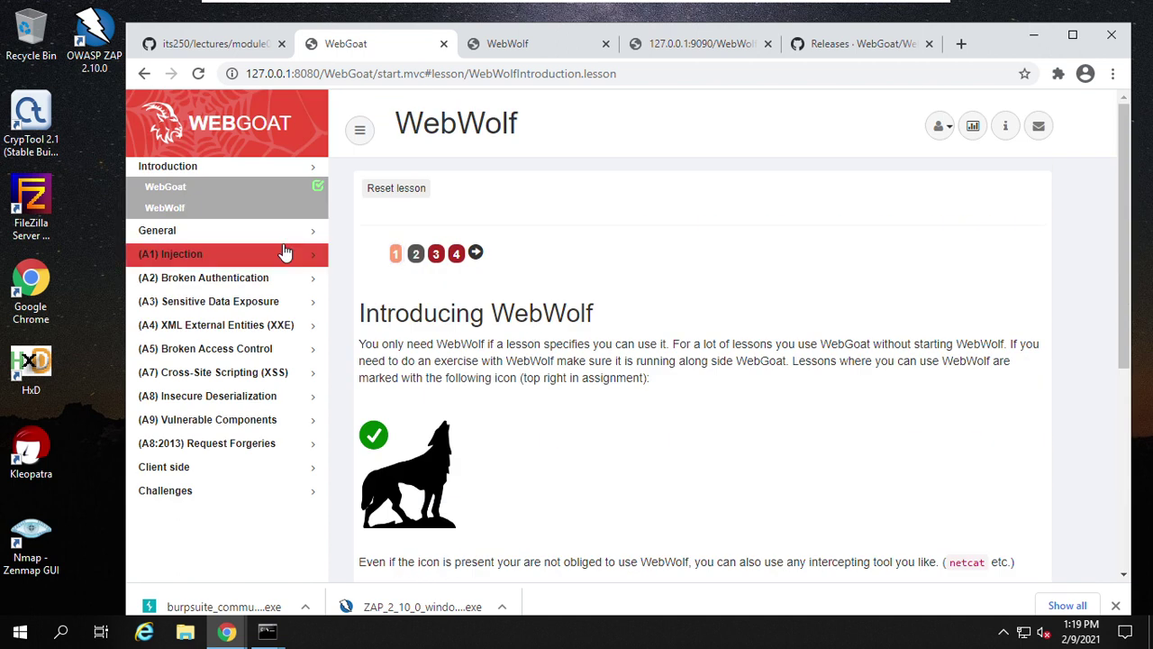
click(225, 231)
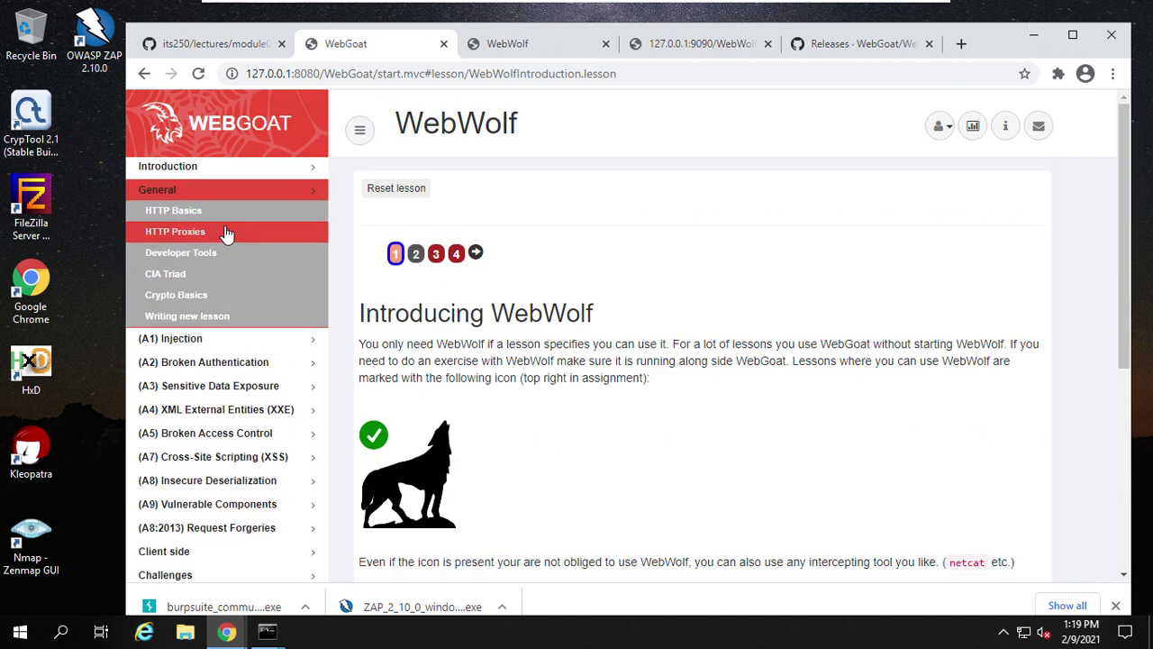
click(251, 169)
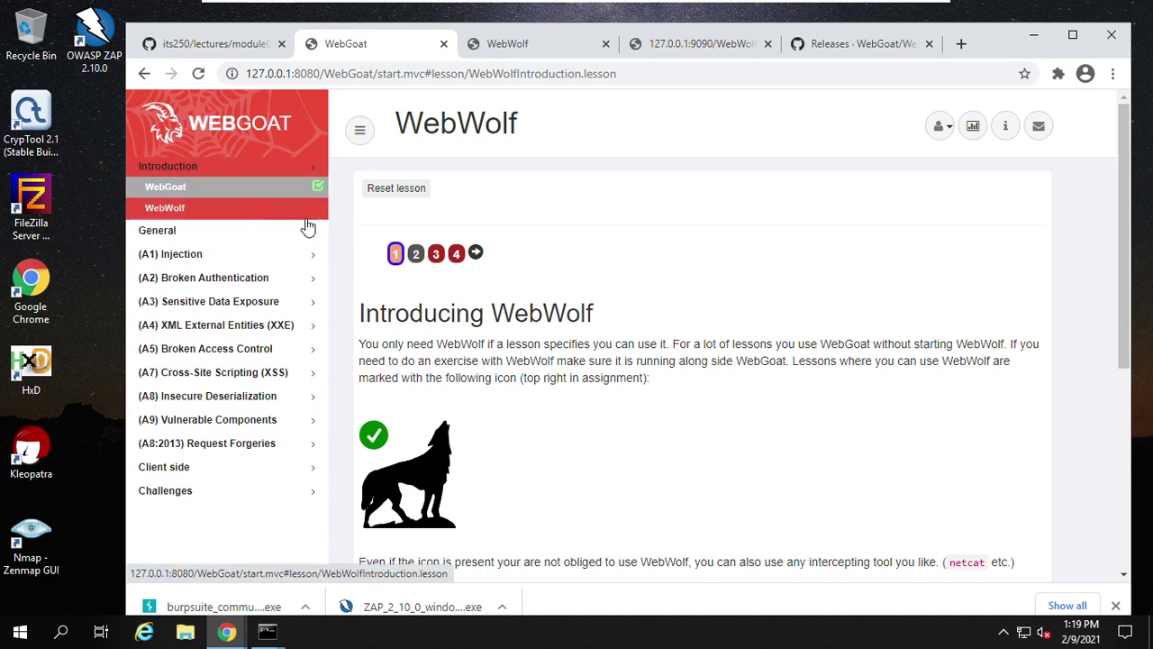
scroll(669, 422, down, 3)
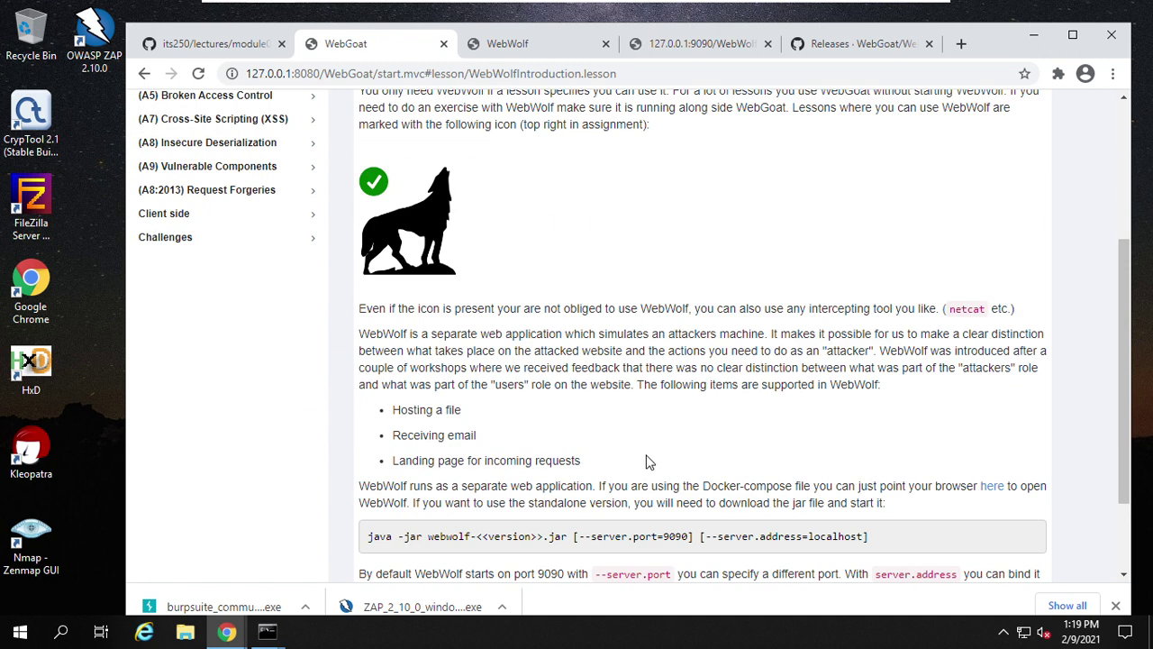
scroll(649, 461, down, 2)
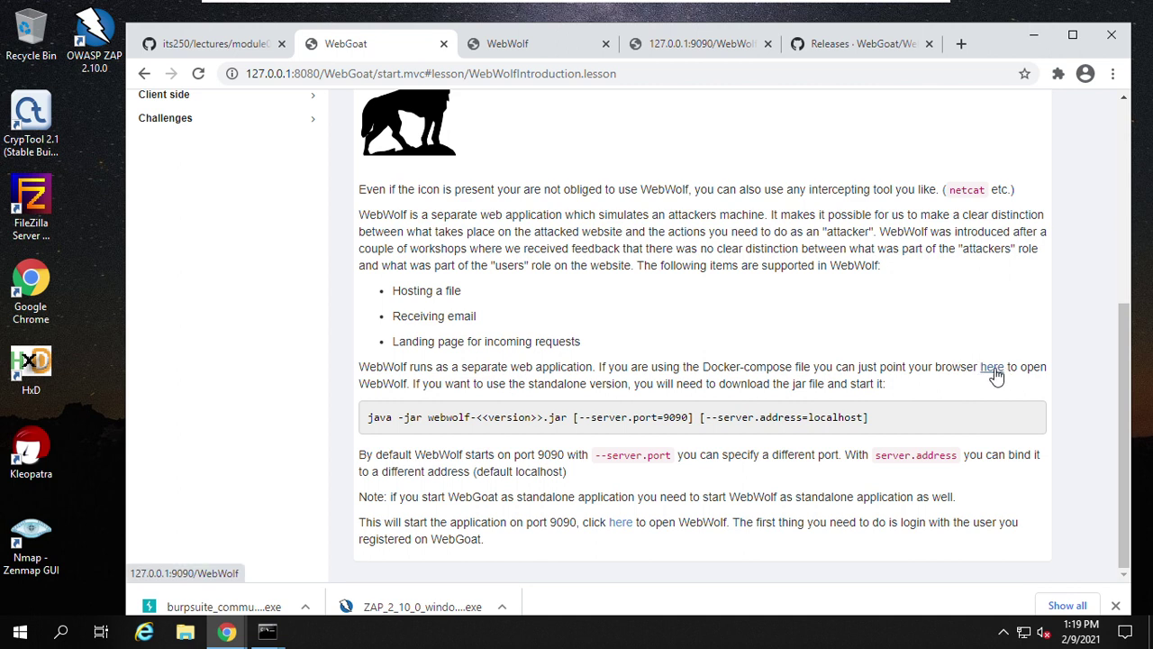
scroll(532, 438, up, 5)
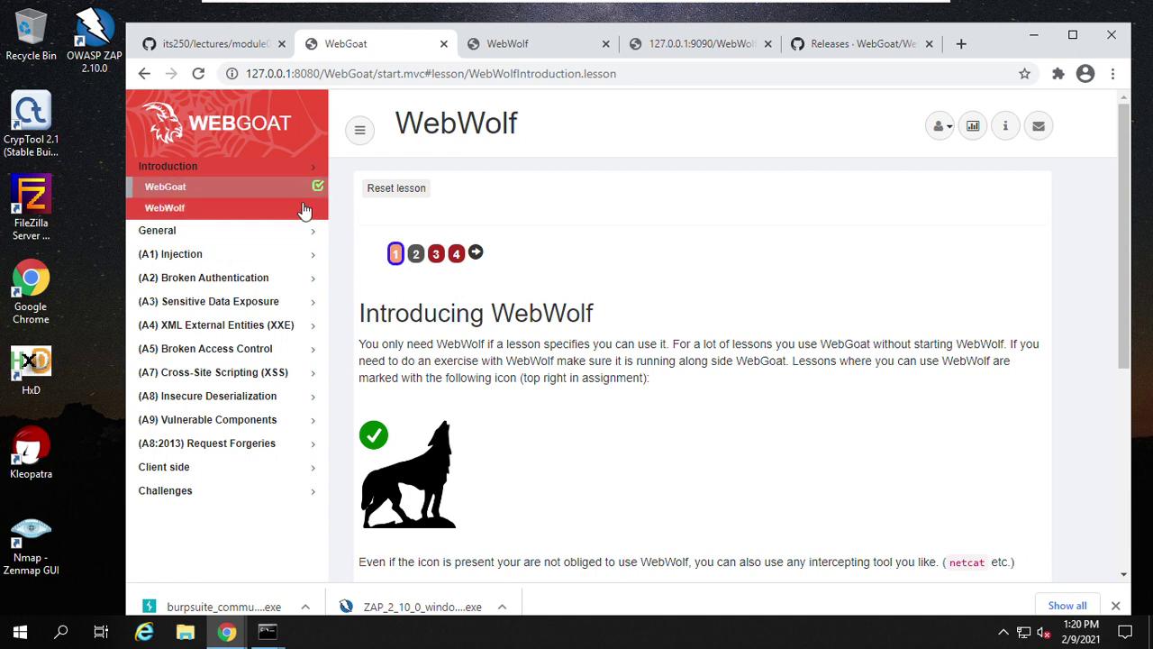
click(298, 231)
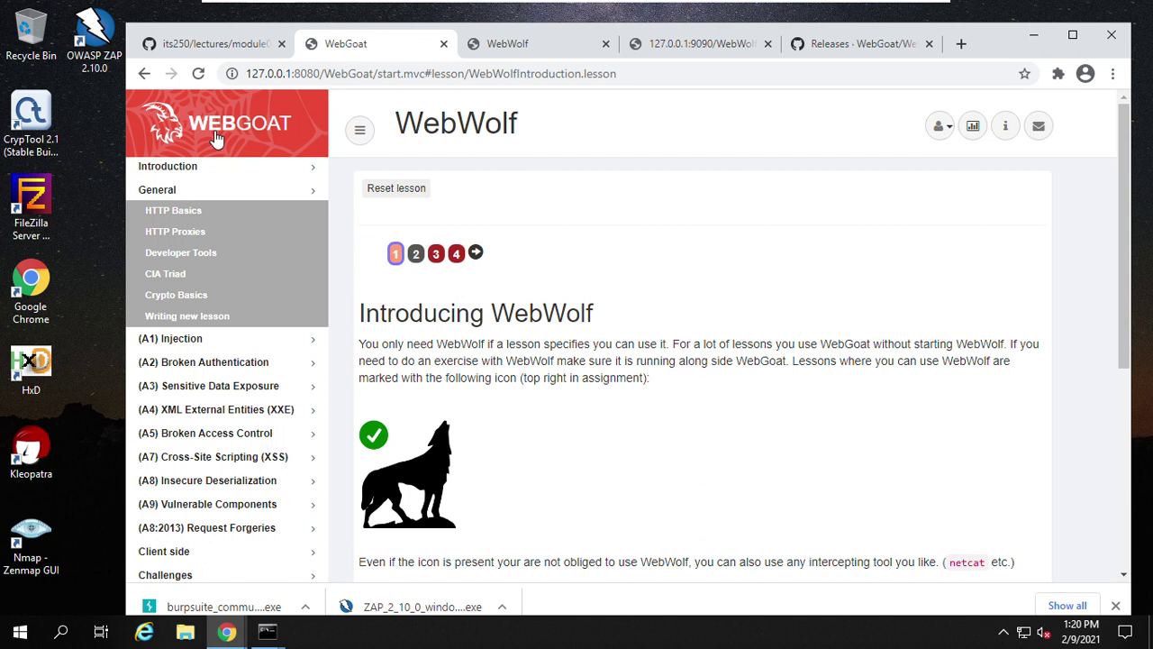
click(198, 74)
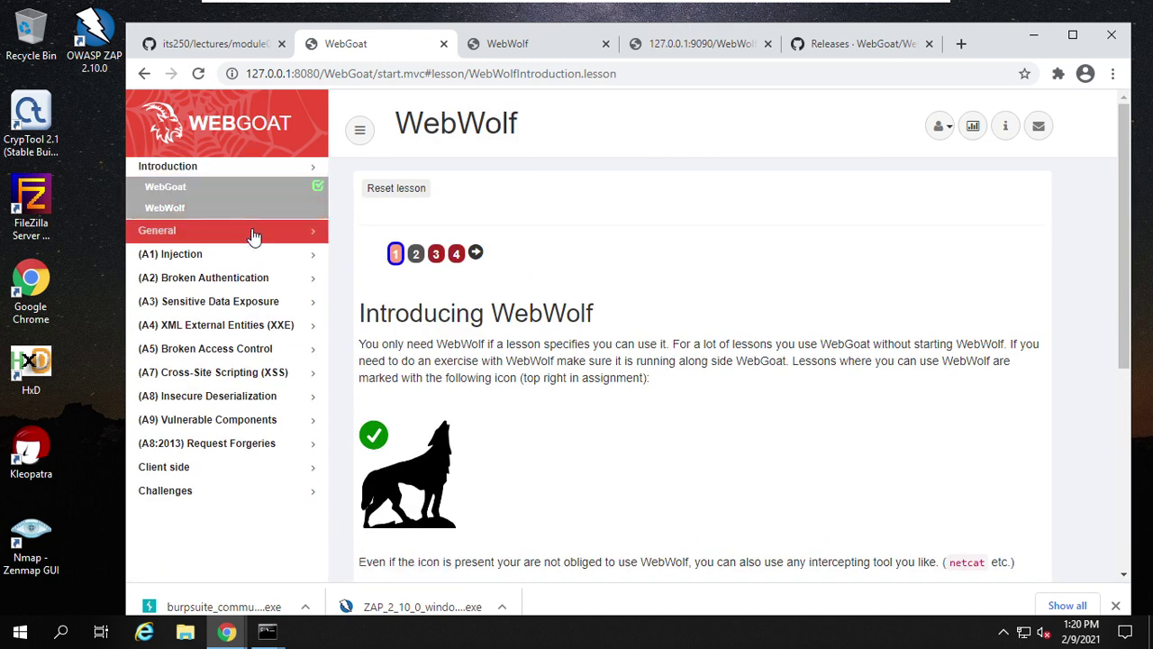
Close the WebWolf 404 error tab, keeping the Requests tab, and go back to WebGoat
click(252, 234)
click(564, 45)
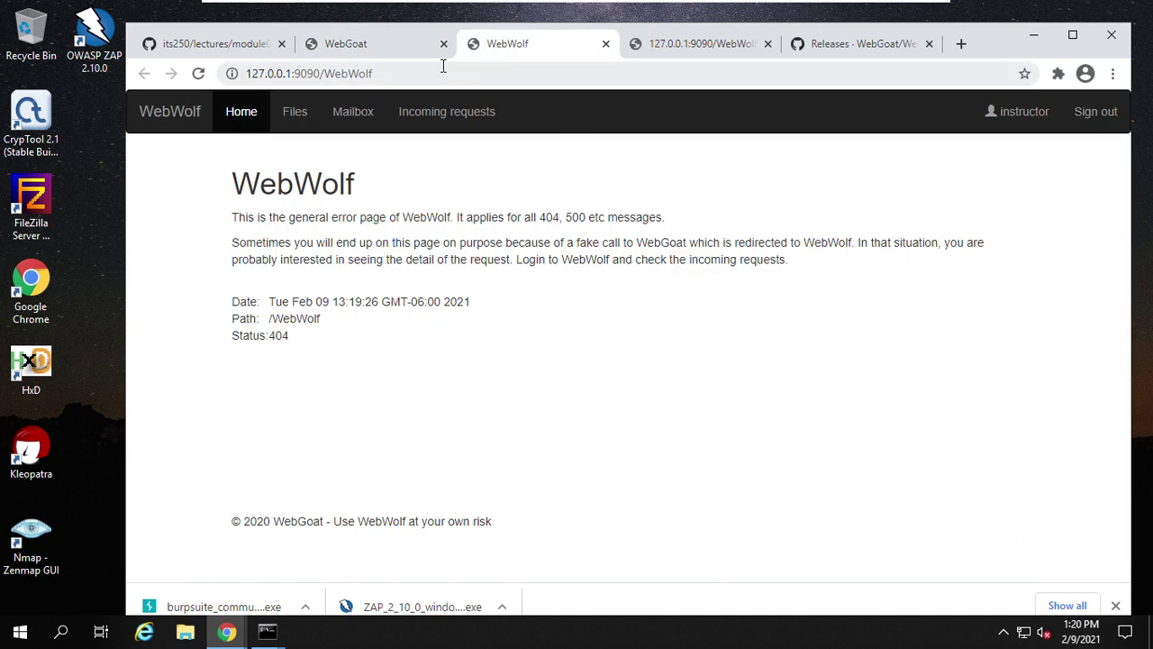
click(690, 45)
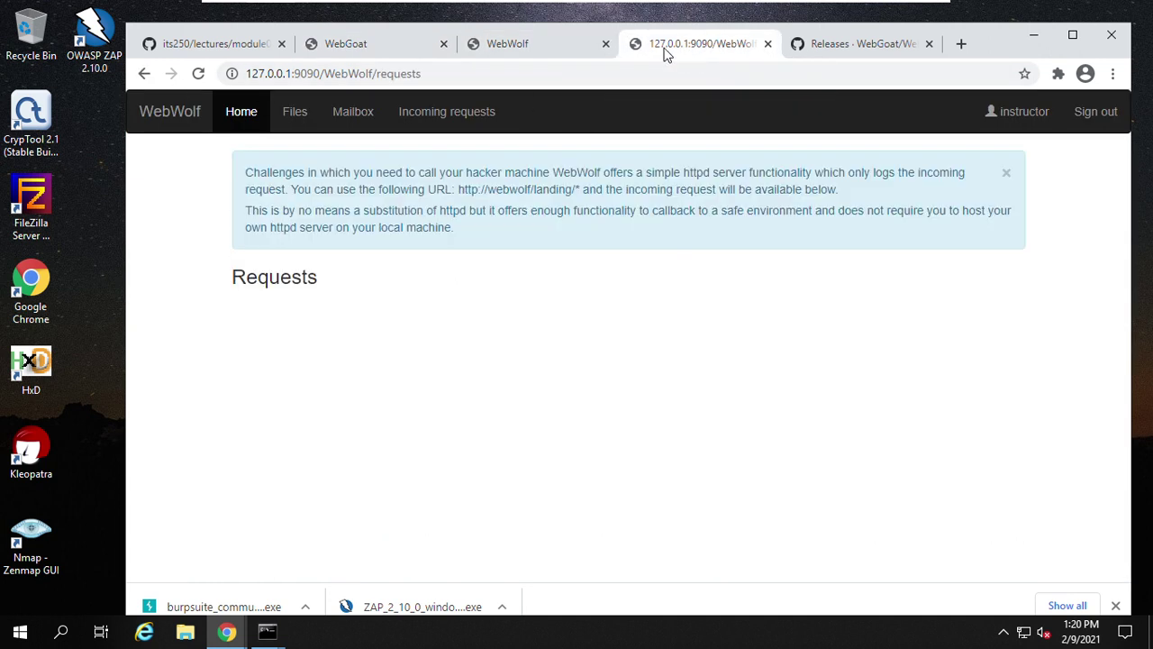
click(573, 47)
click(605, 44)
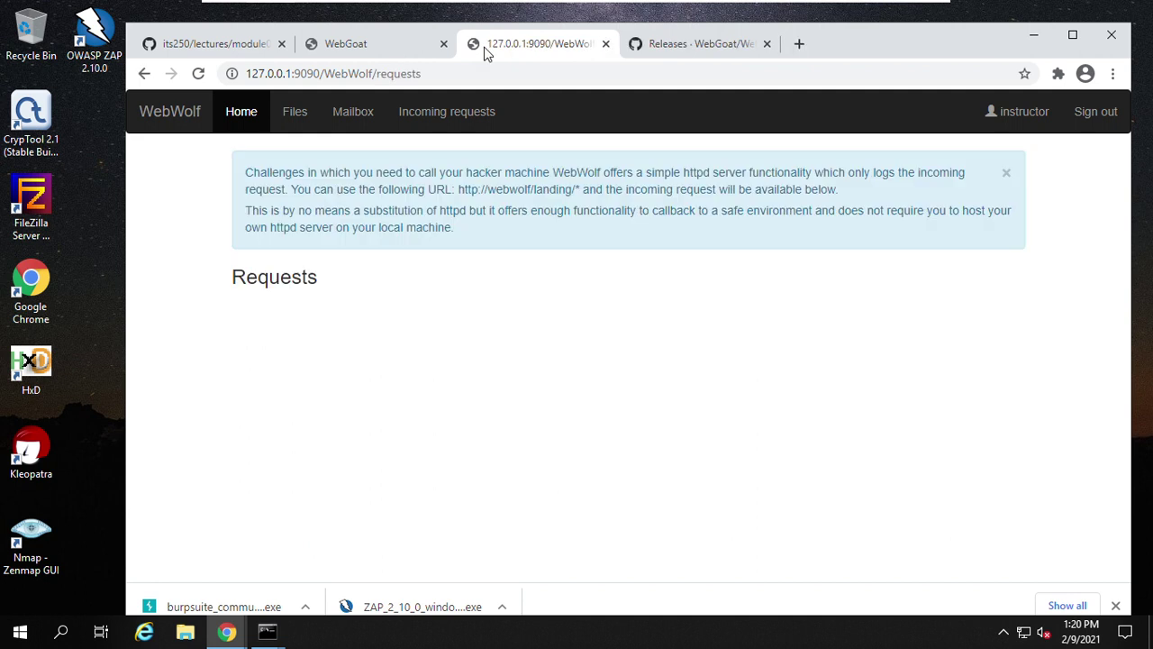
click(361, 44)
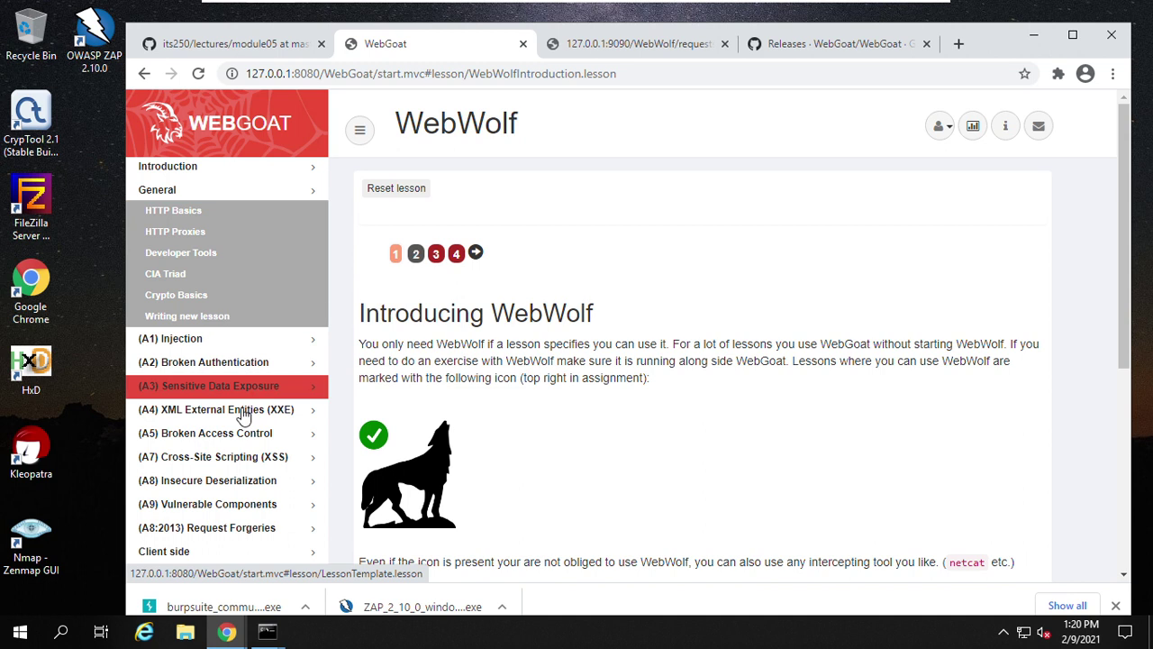
Open the HTTP Basics lesson under General and try Show hints
click(180, 212)
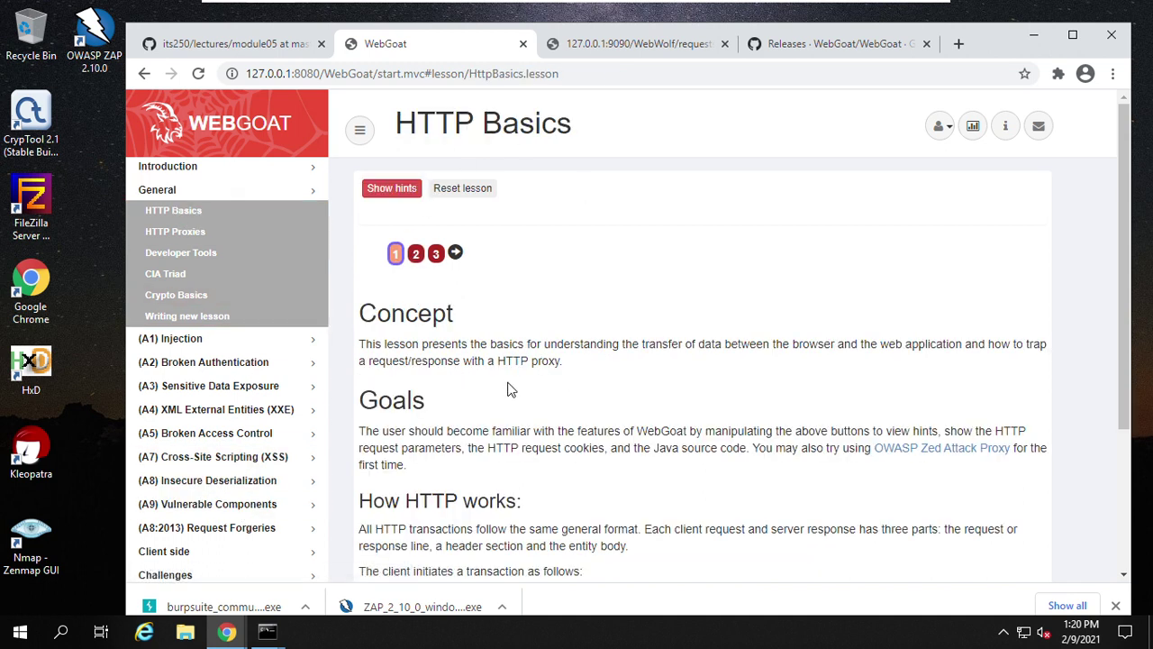
scroll(569, 392, down, 3)
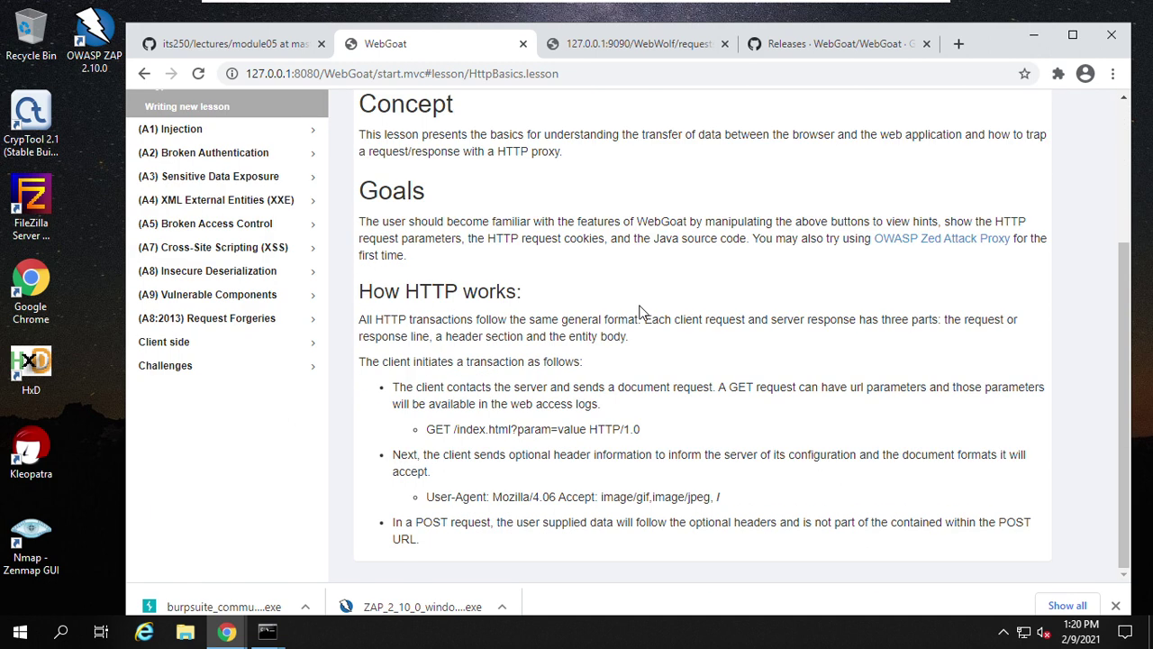
scroll(652, 317, up, 3)
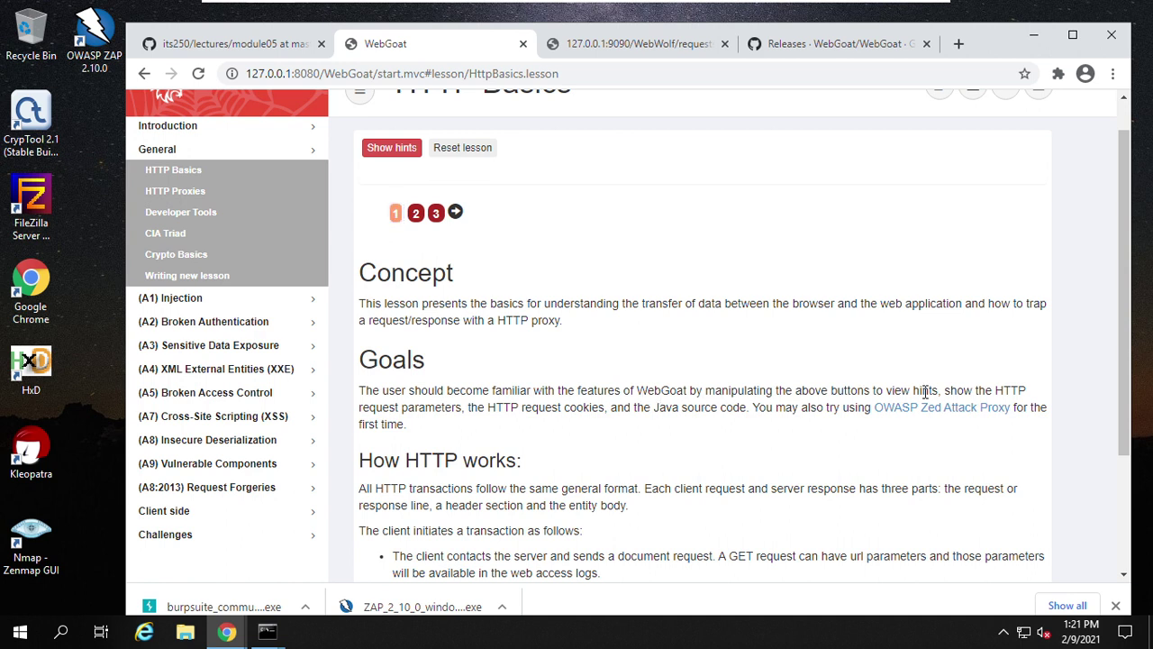
scroll(760, 282, up, 1)
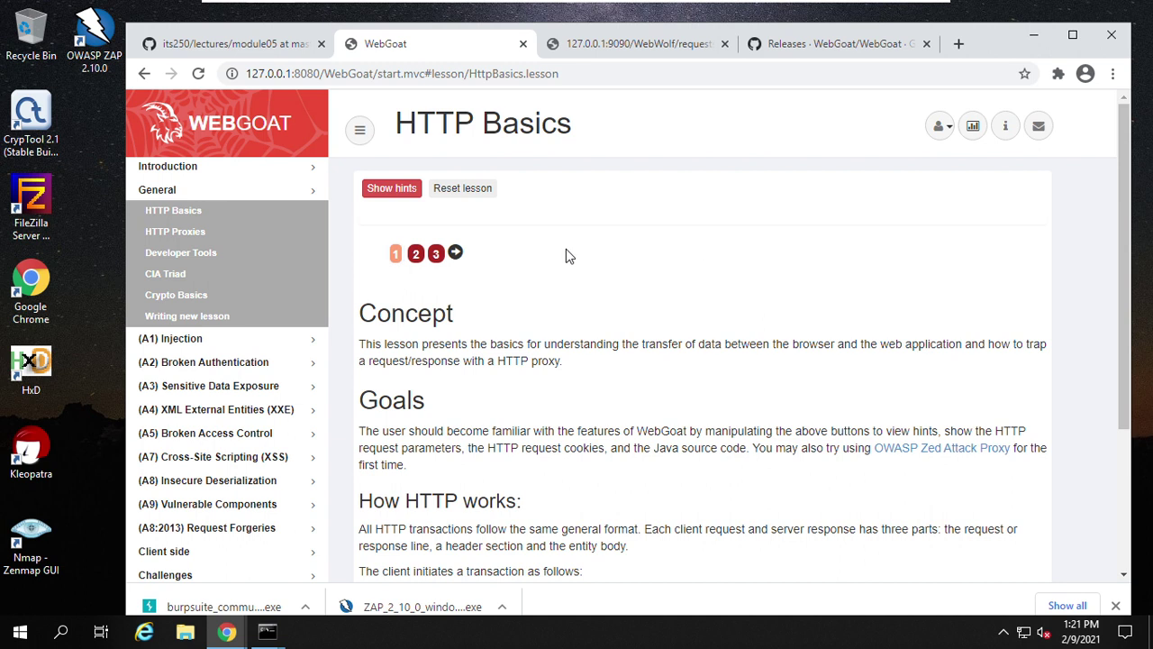
click(390, 191)
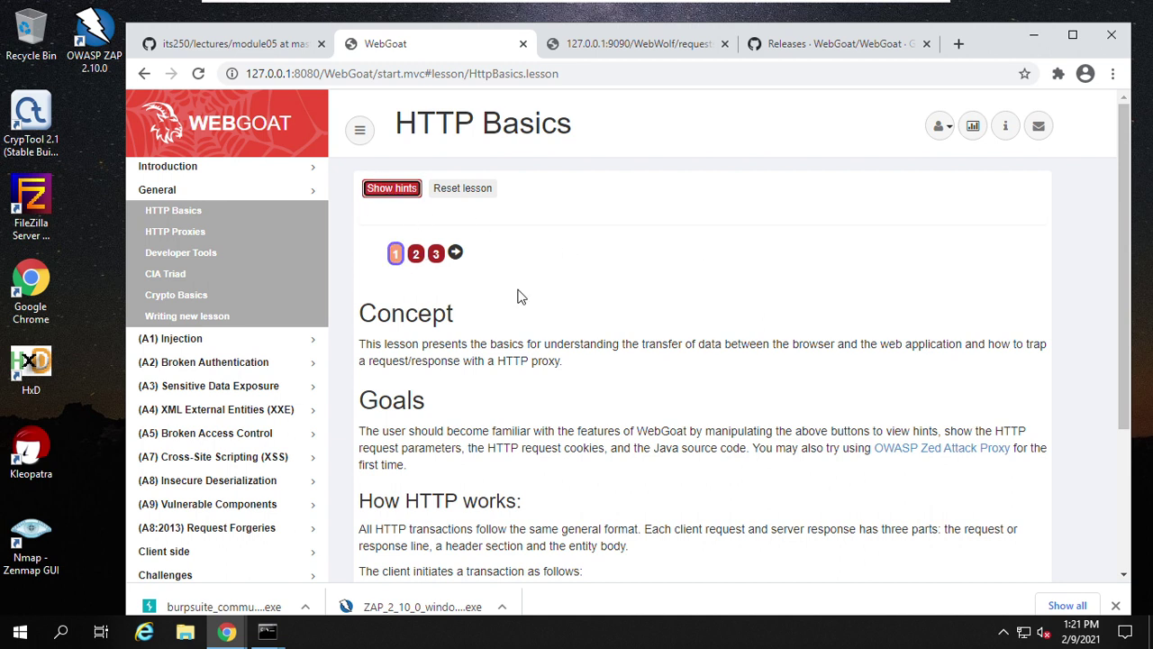
Dismiss the browser's downloads bar and show the signed-in user's account dropdown
scroll(544, 324, down, 3)
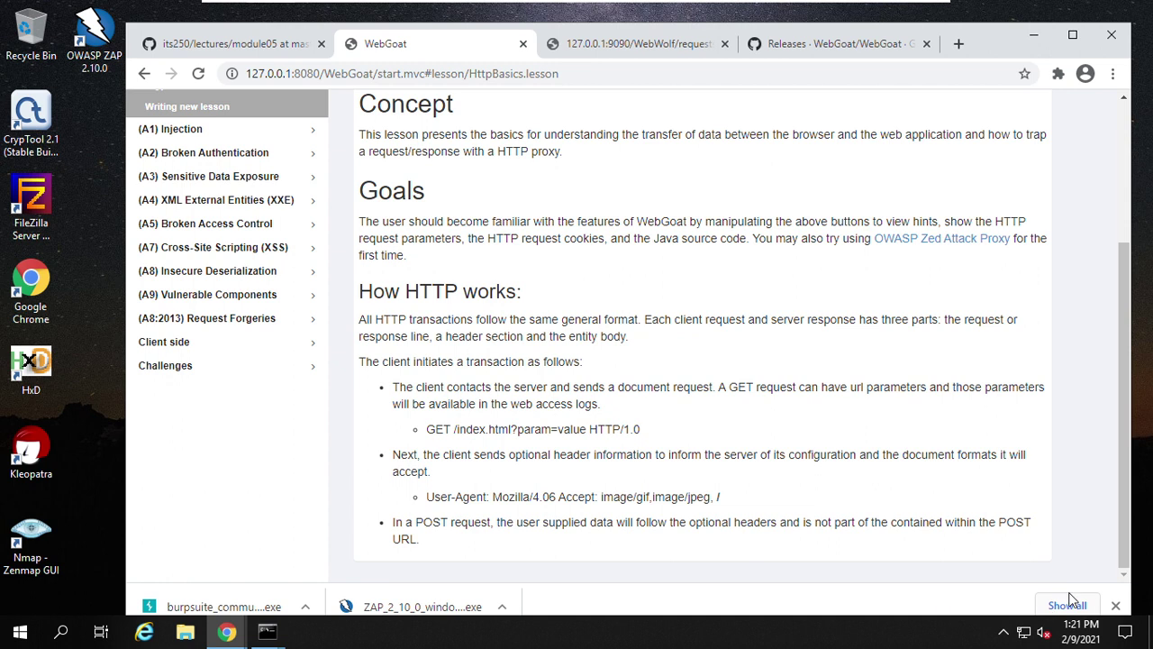
click(1117, 606)
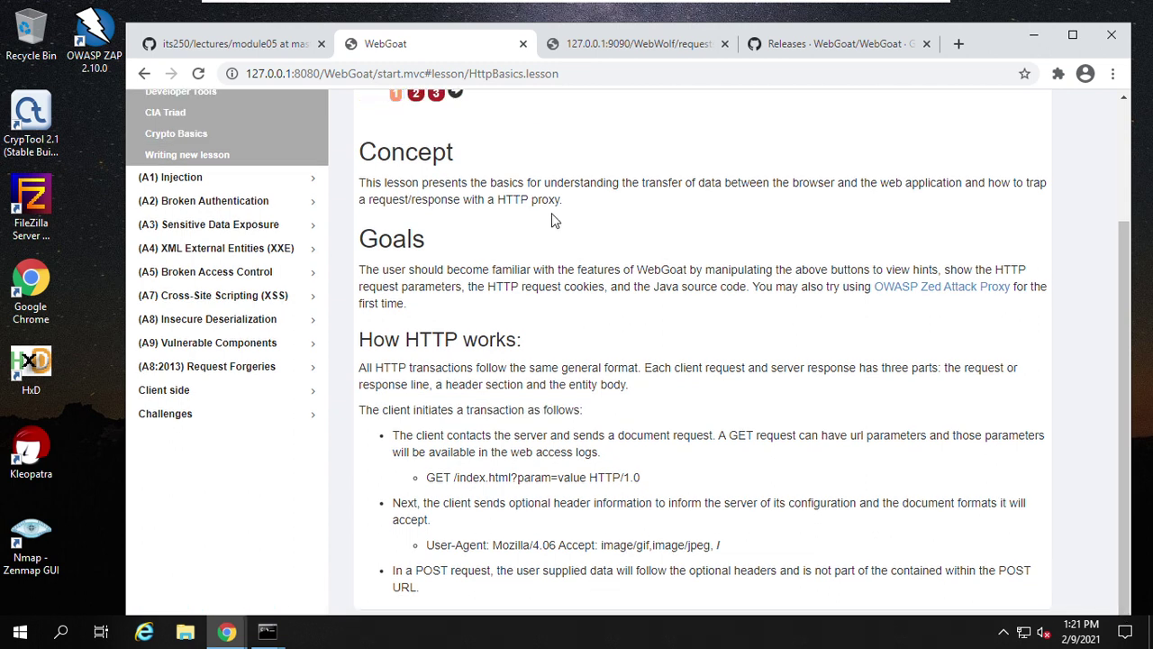
scroll(381, 186, up, 2)
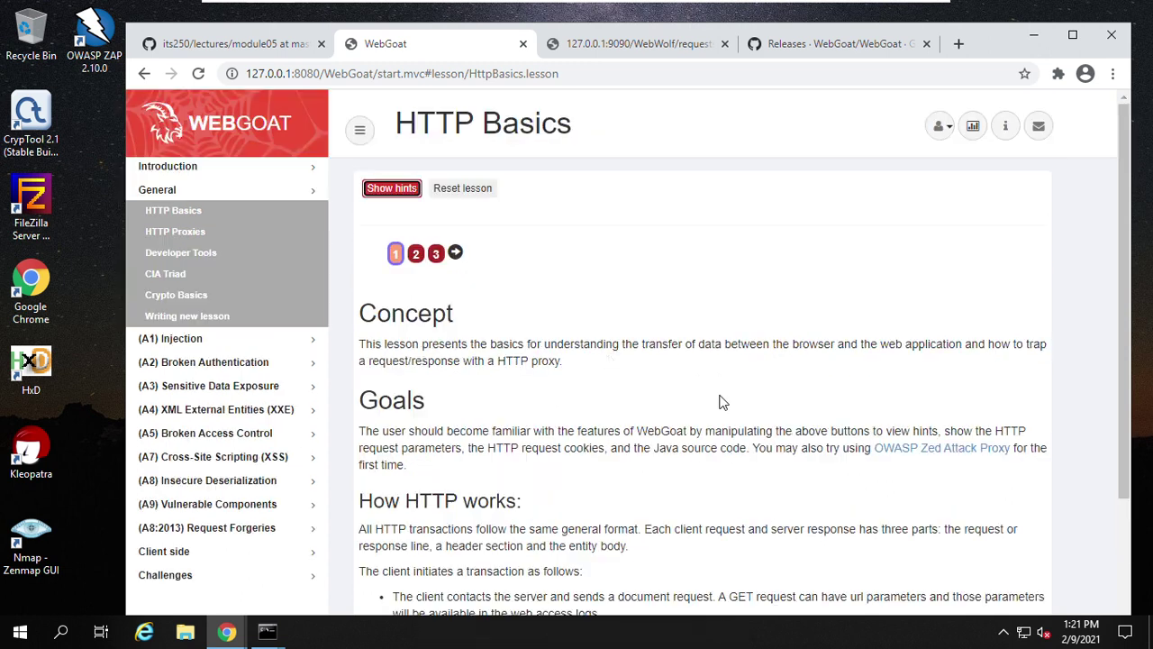
click(950, 132)
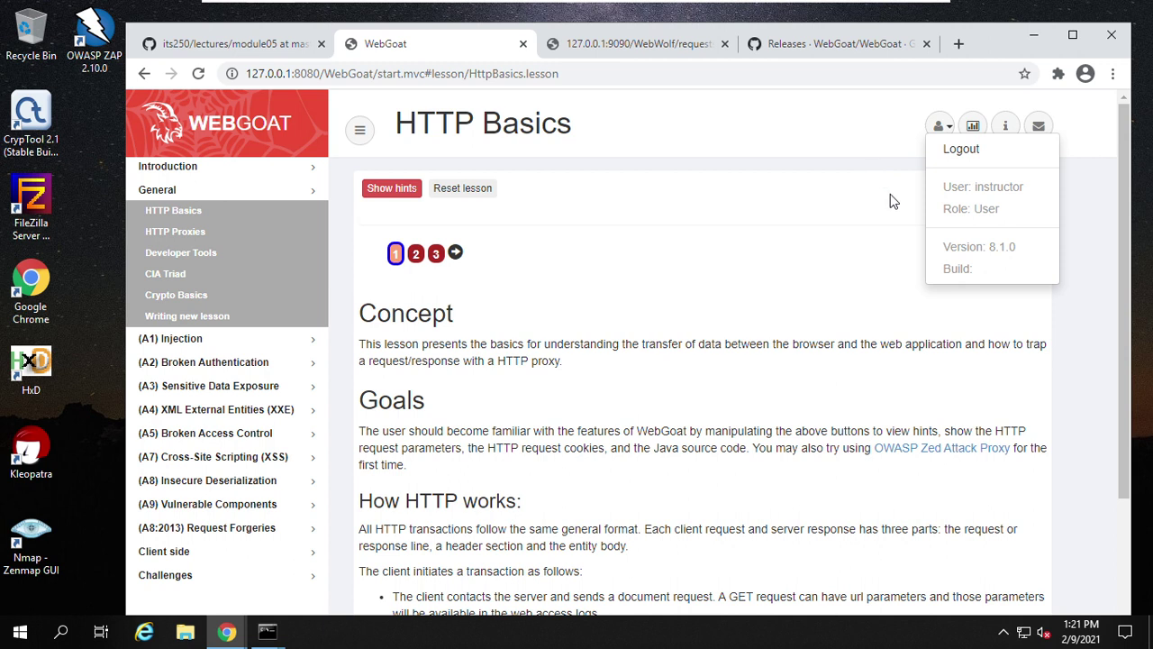
Close the user dropdown, then view and close the About WebGoat information
click(1003, 210)
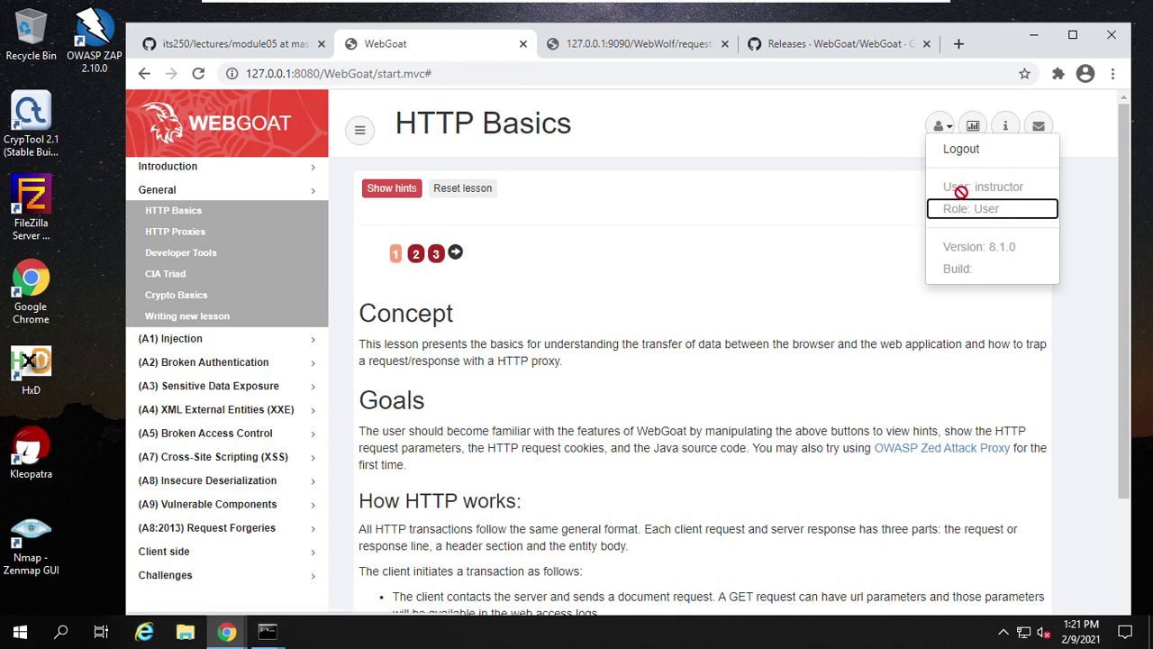
click(950, 128)
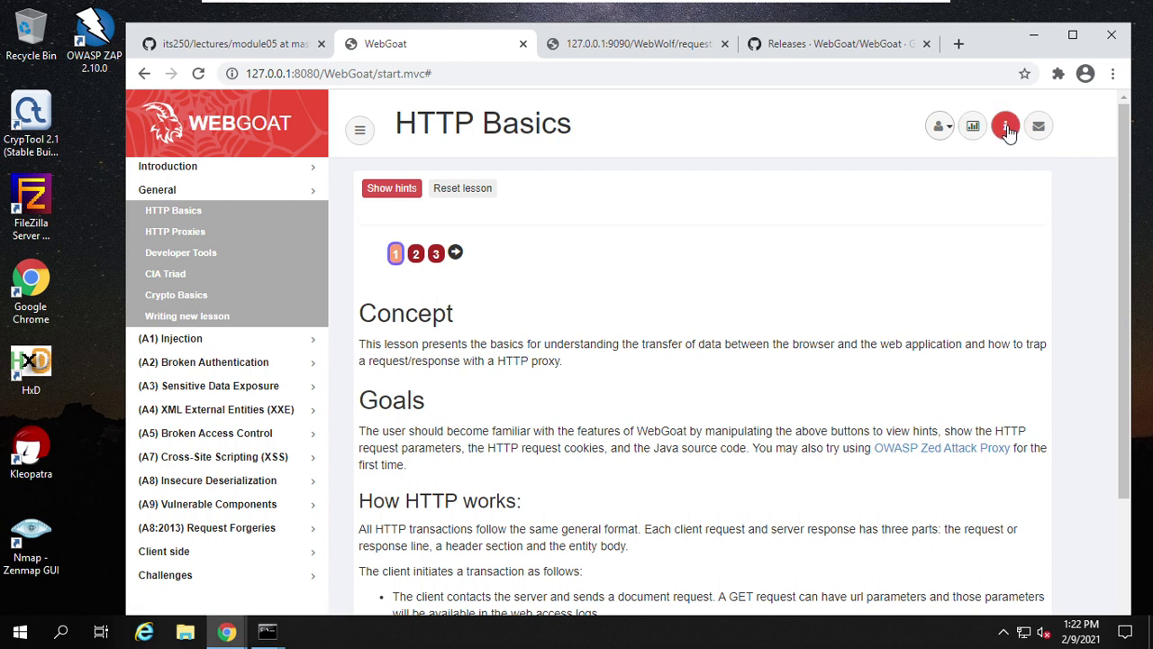
click(1007, 128)
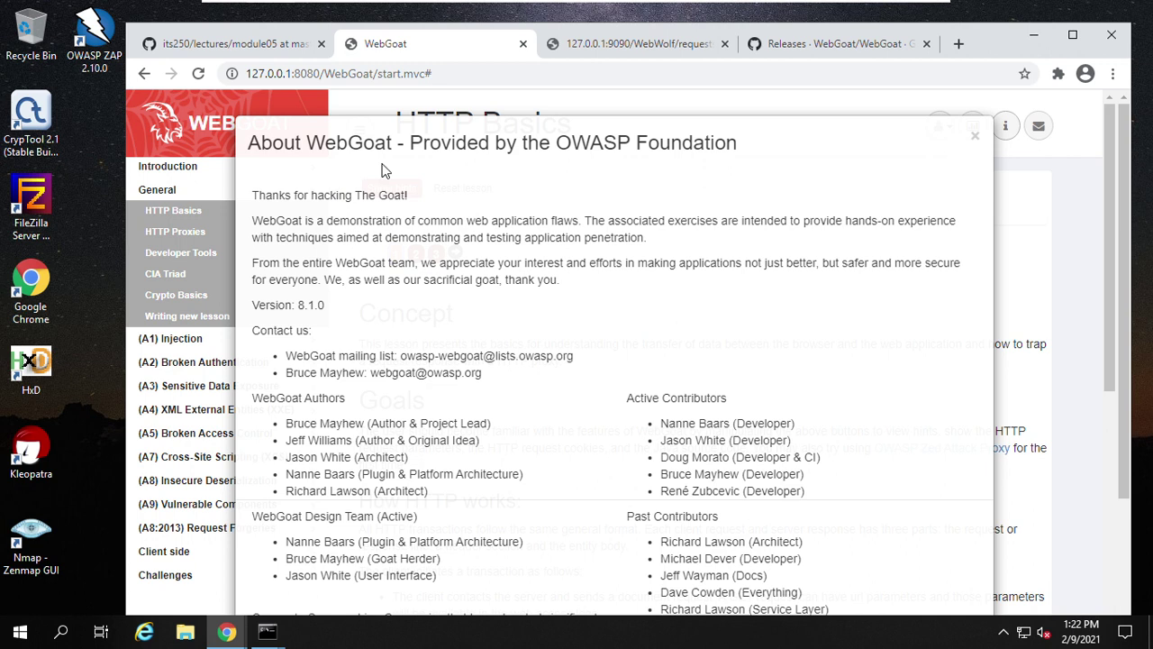
click(973, 140)
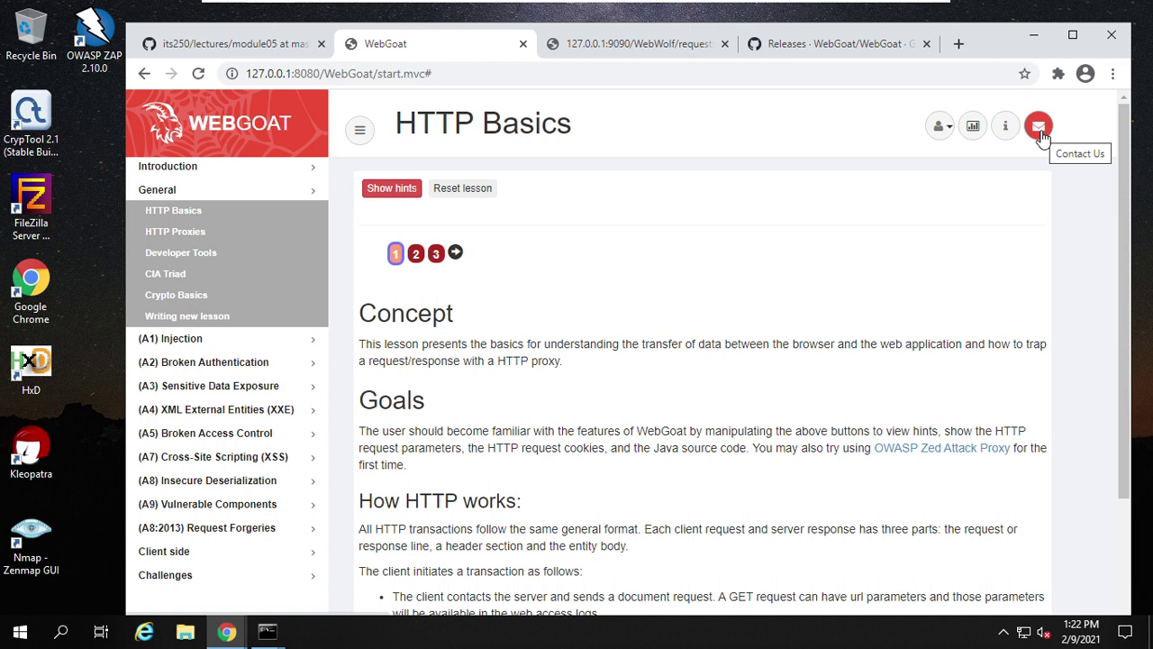
Toggle the lesson navigation sidebar off and on twice, then expand Introduction
click(360, 134)
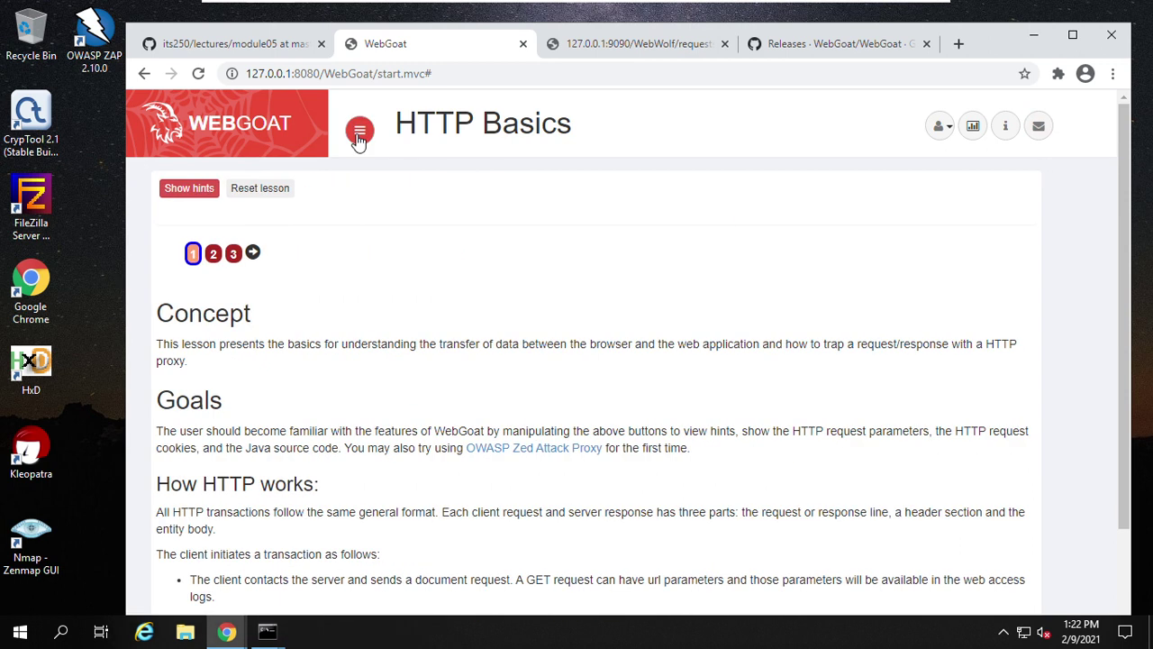
click(360, 135)
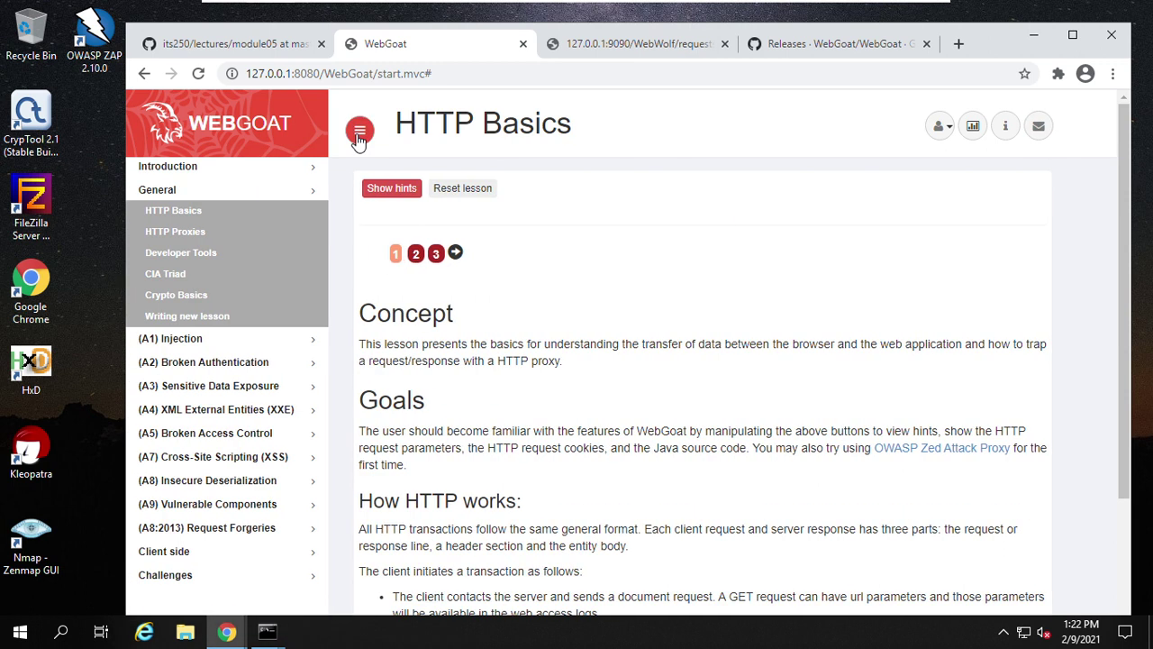
click(360, 135)
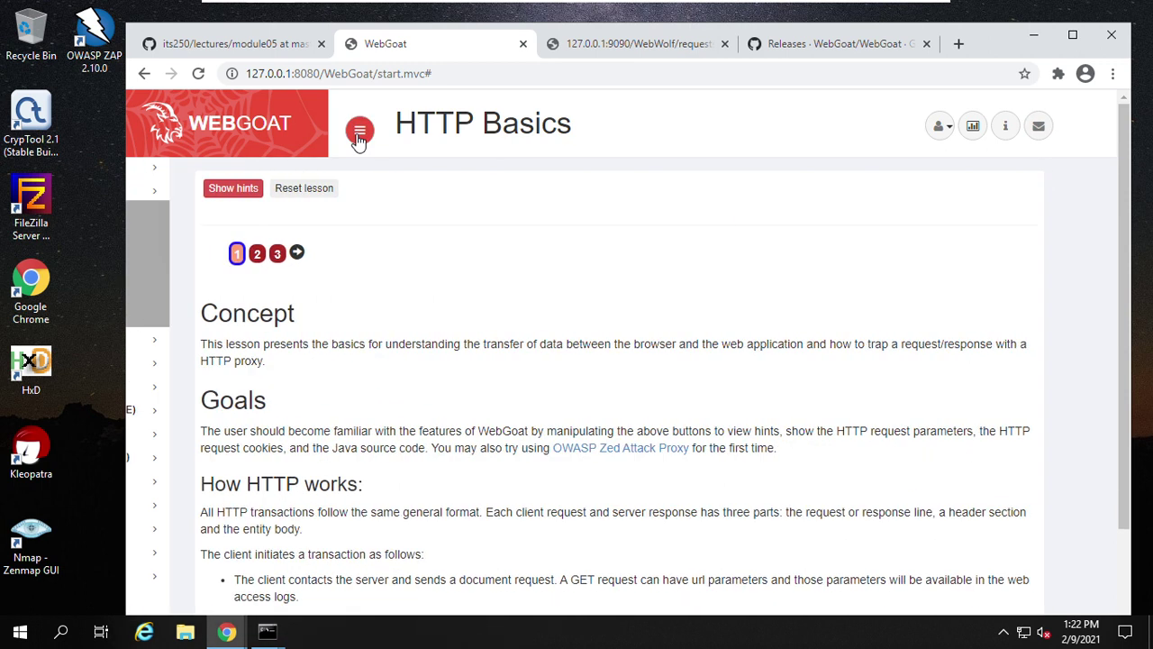
click(359, 135)
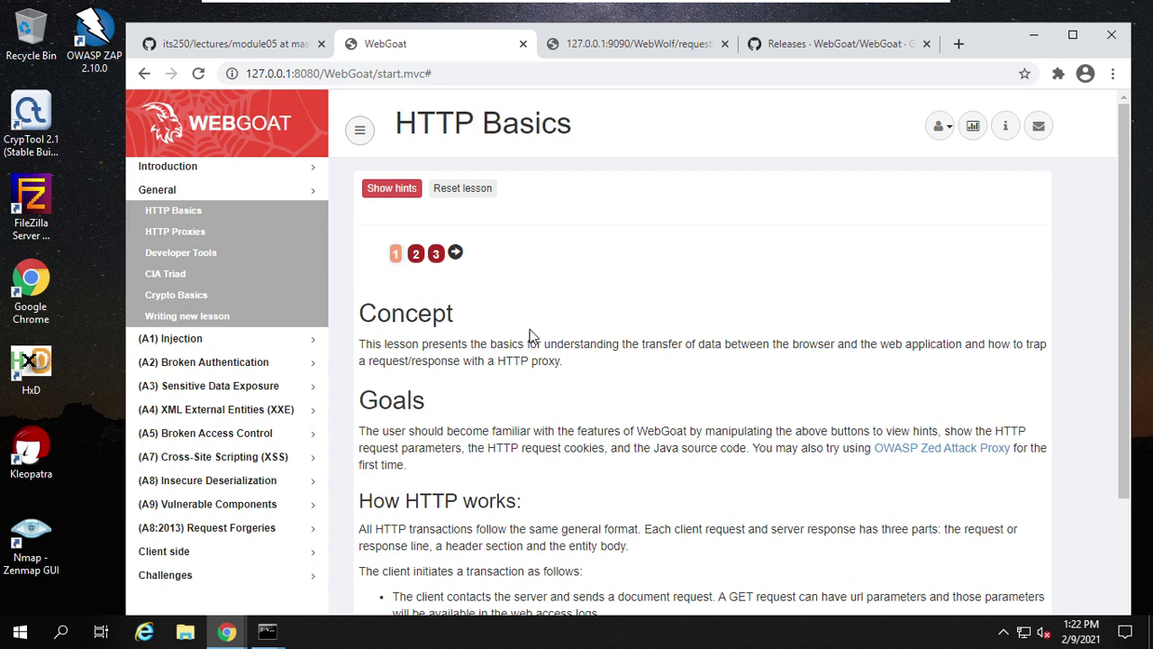
click(281, 169)
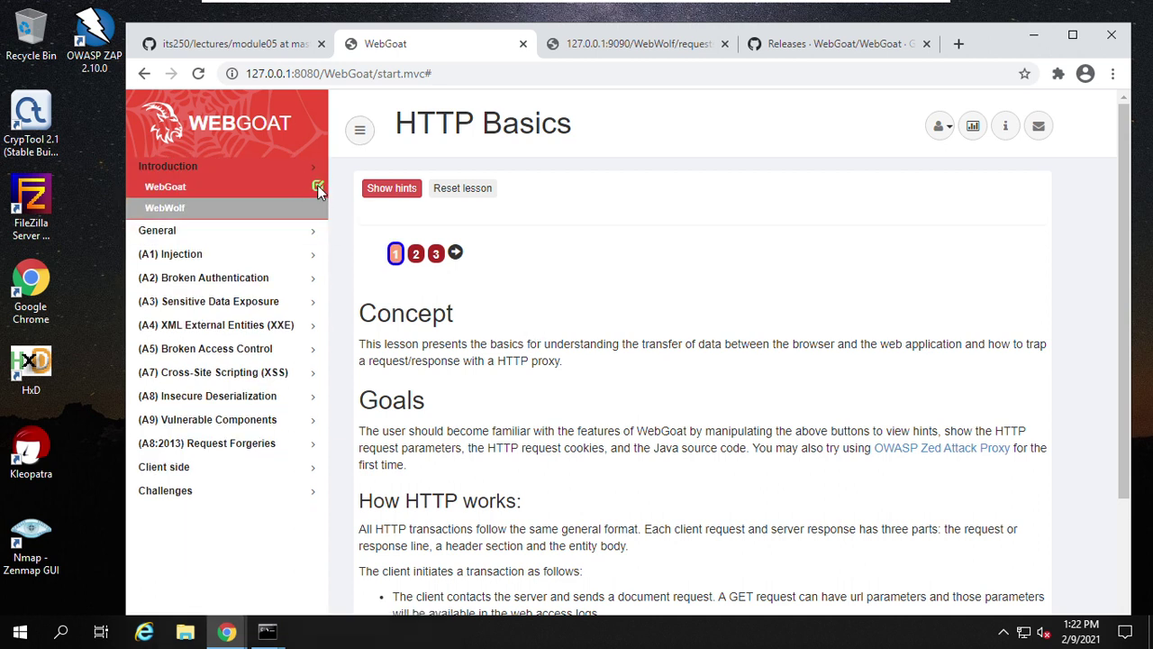
Expand General, then advance HTTP Basics to page 2, the 'Try It!' name exercise
click(280, 234)
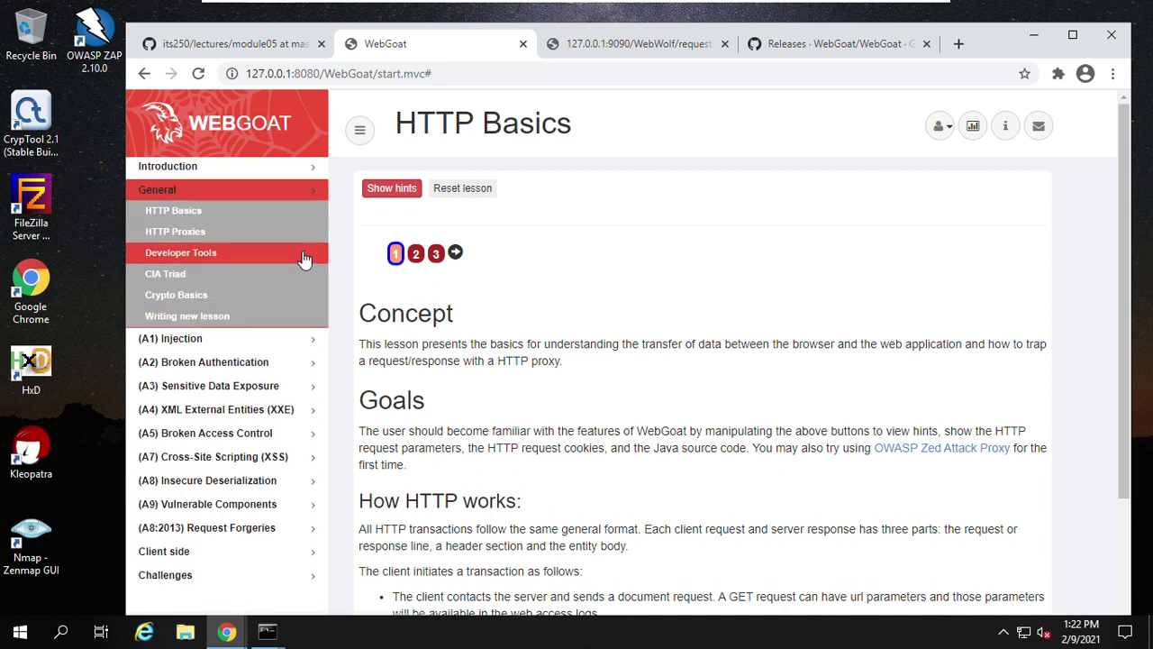
scroll(558, 323, down, 3)
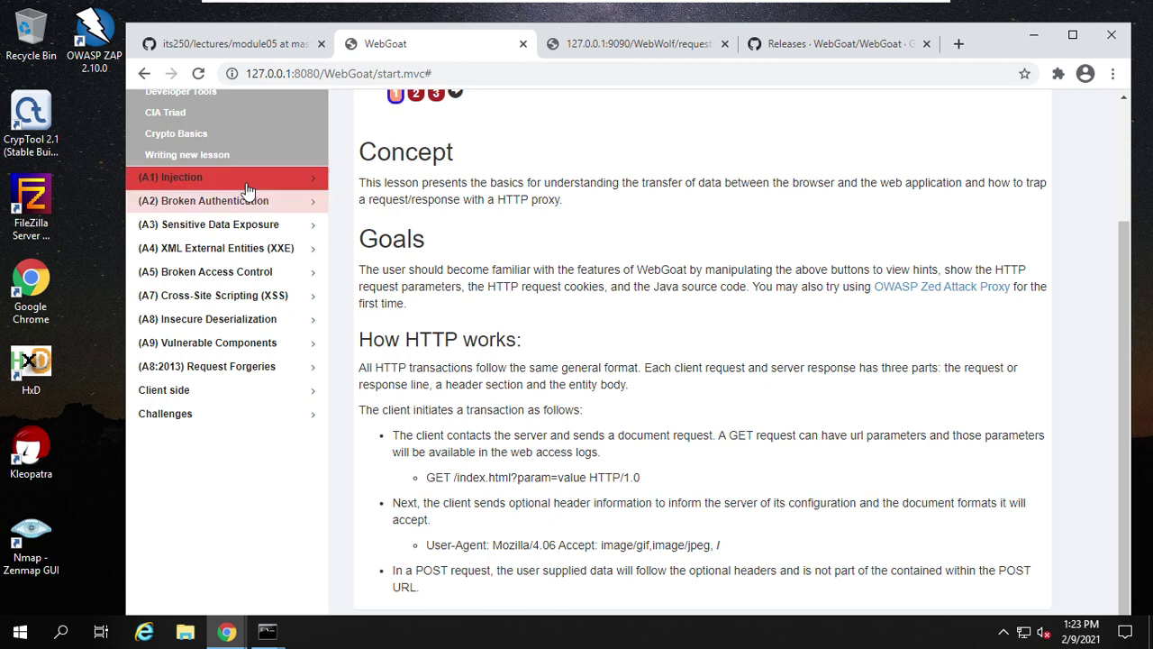
scroll(518, 284, up, 1)
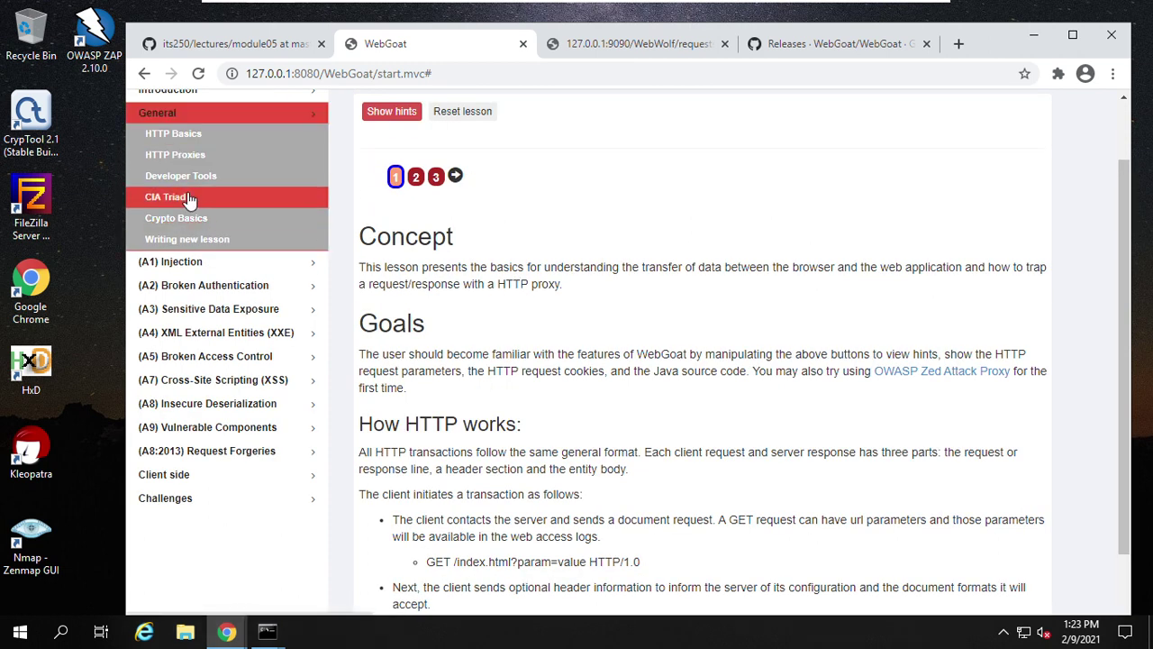
scroll(486, 222, up, 1)
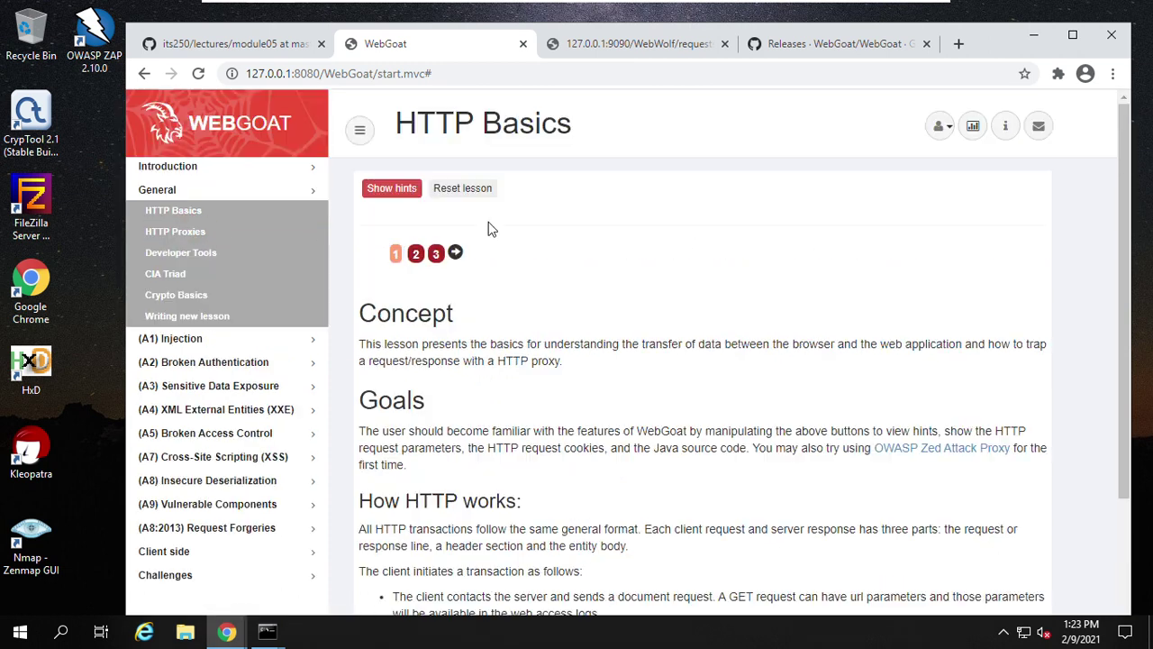
click(455, 254)
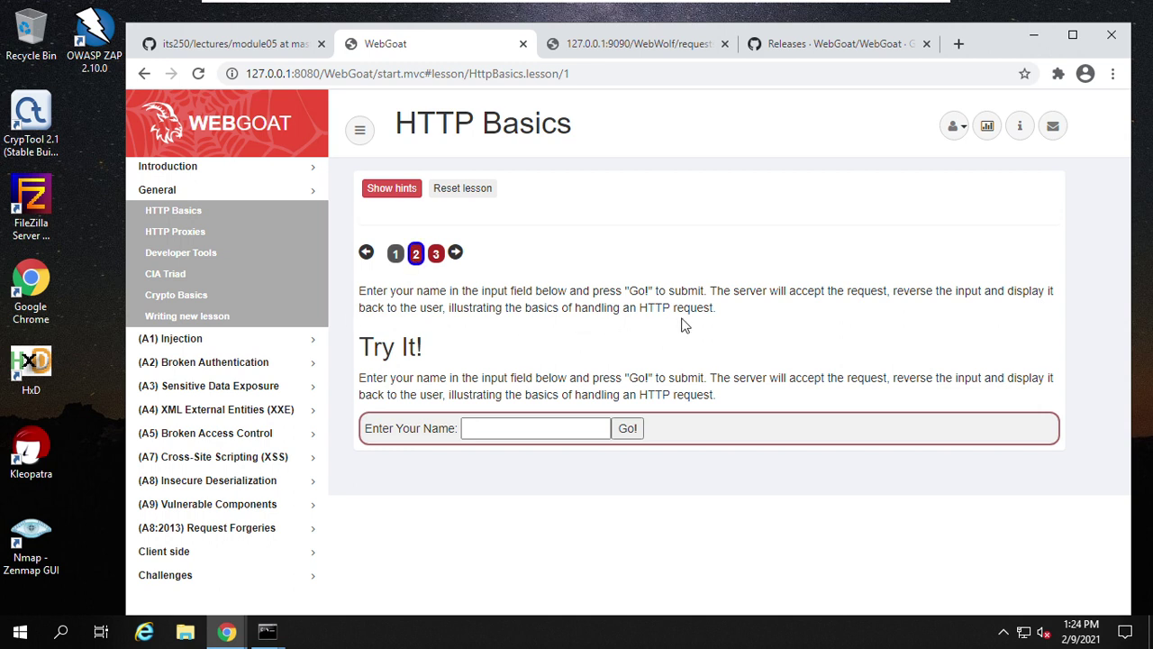
Enter 'Go' as the name and submit it so the server returns '!oG'
click(505, 423)
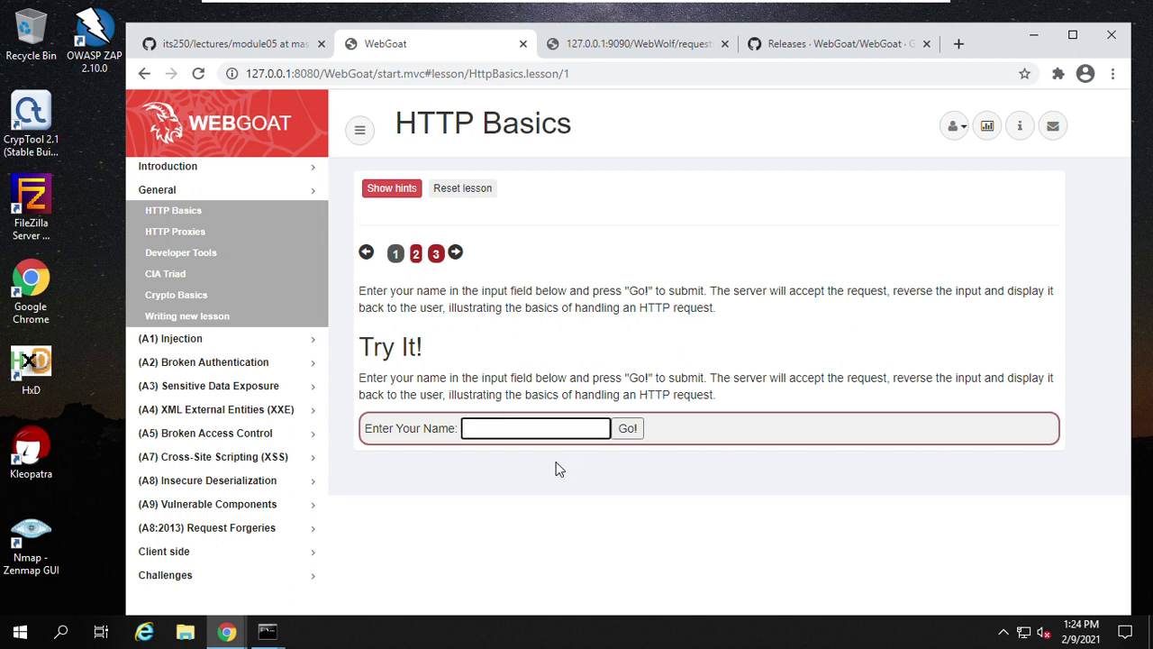
text(Go!)
click(628, 429)
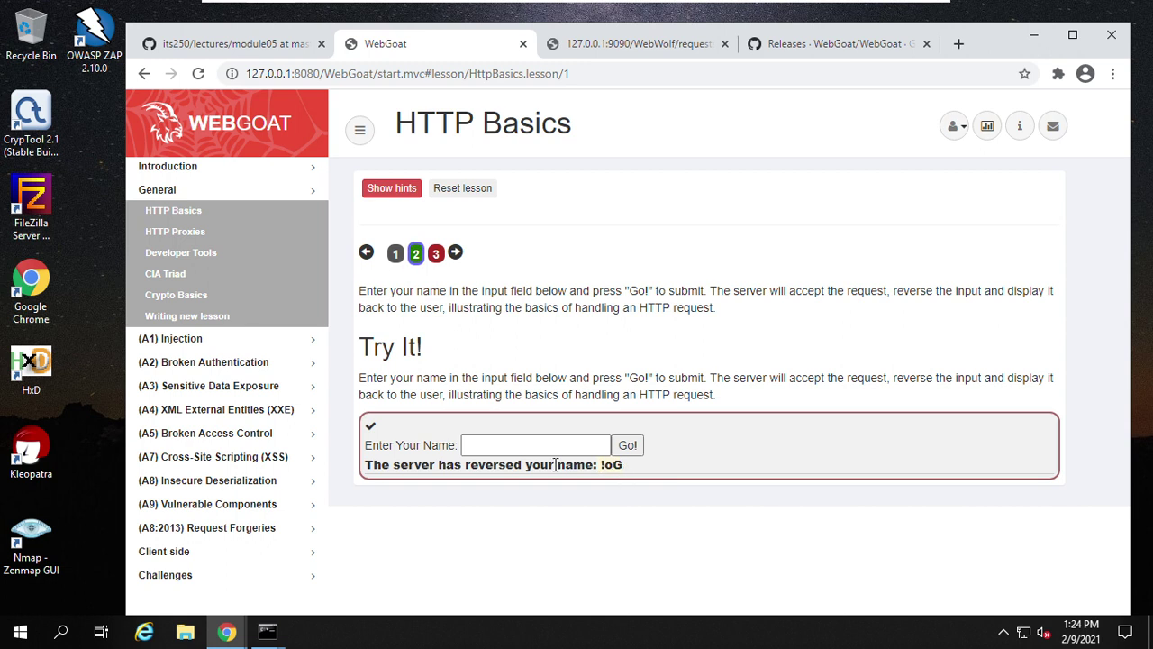
Dismiss the name field's autofill suggestion and advance to page 3, The Quiz
click(501, 447)
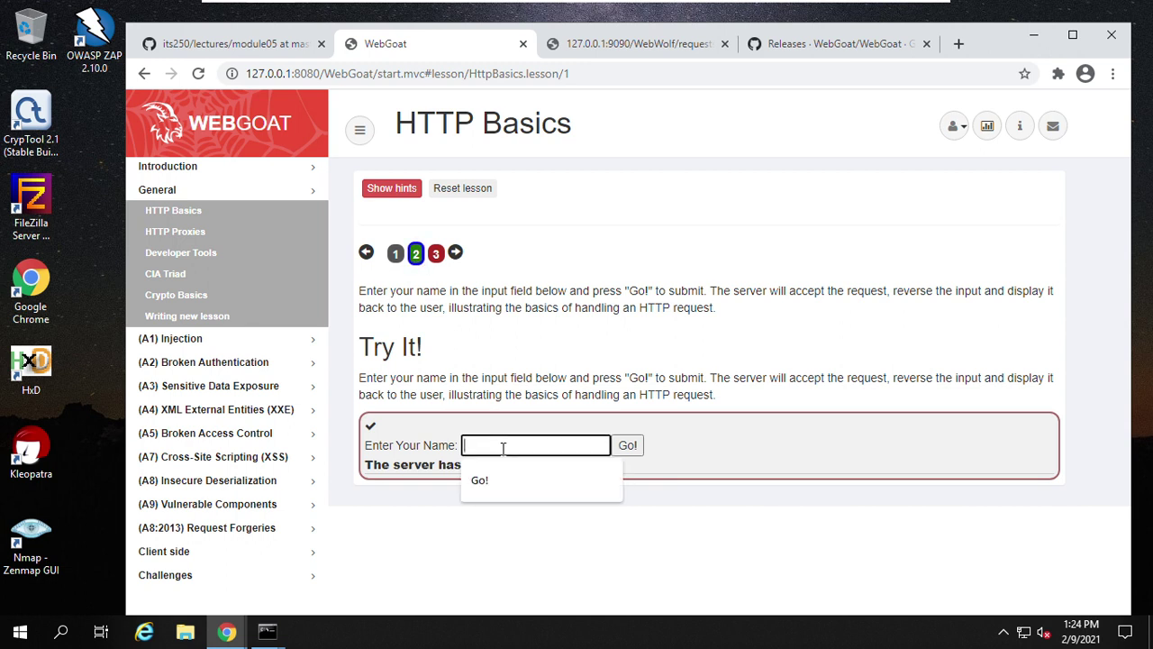
click(669, 418)
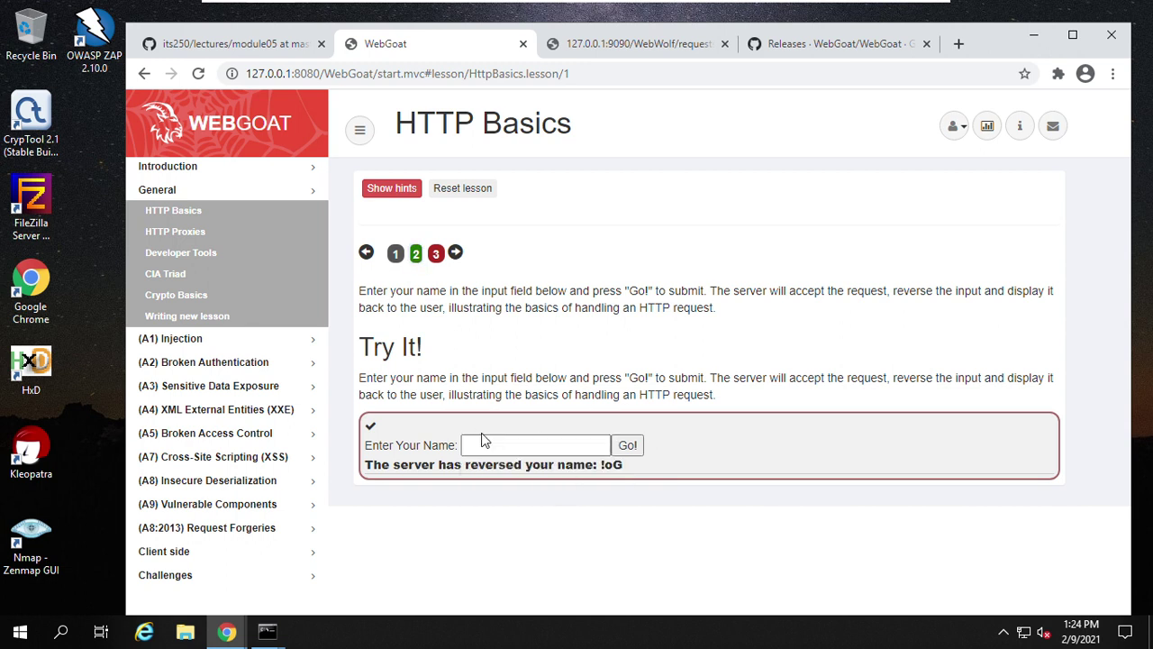
click(457, 256)
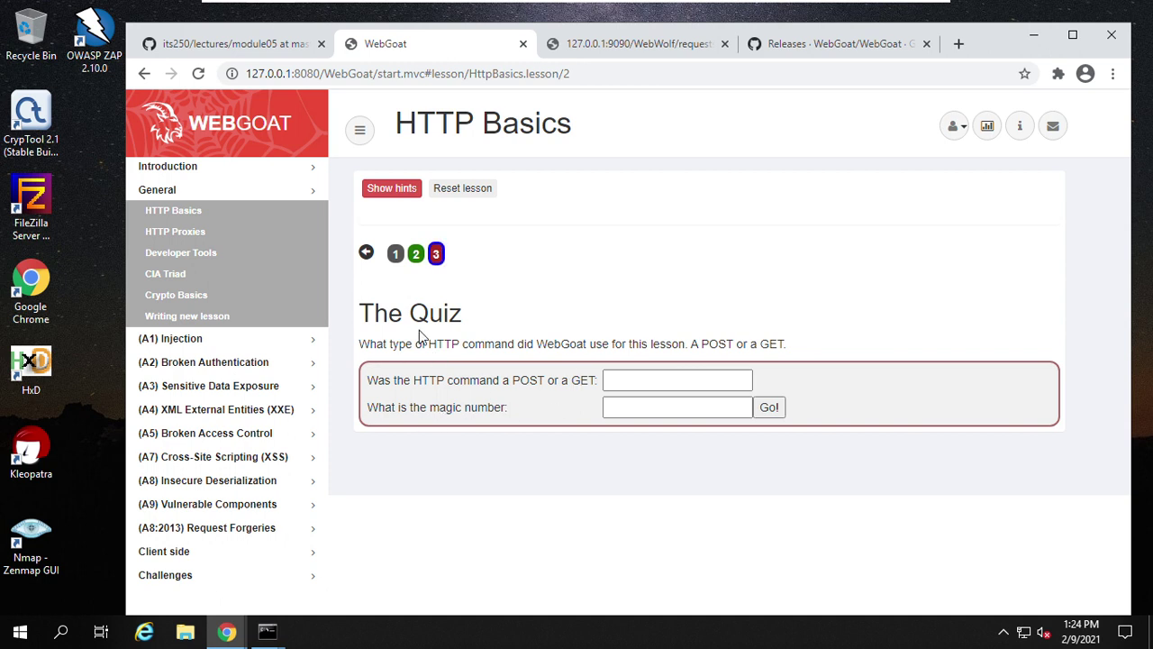
Revisit the Try It! page 2 and dismiss the name field's autofill suggestion
click(416, 253)
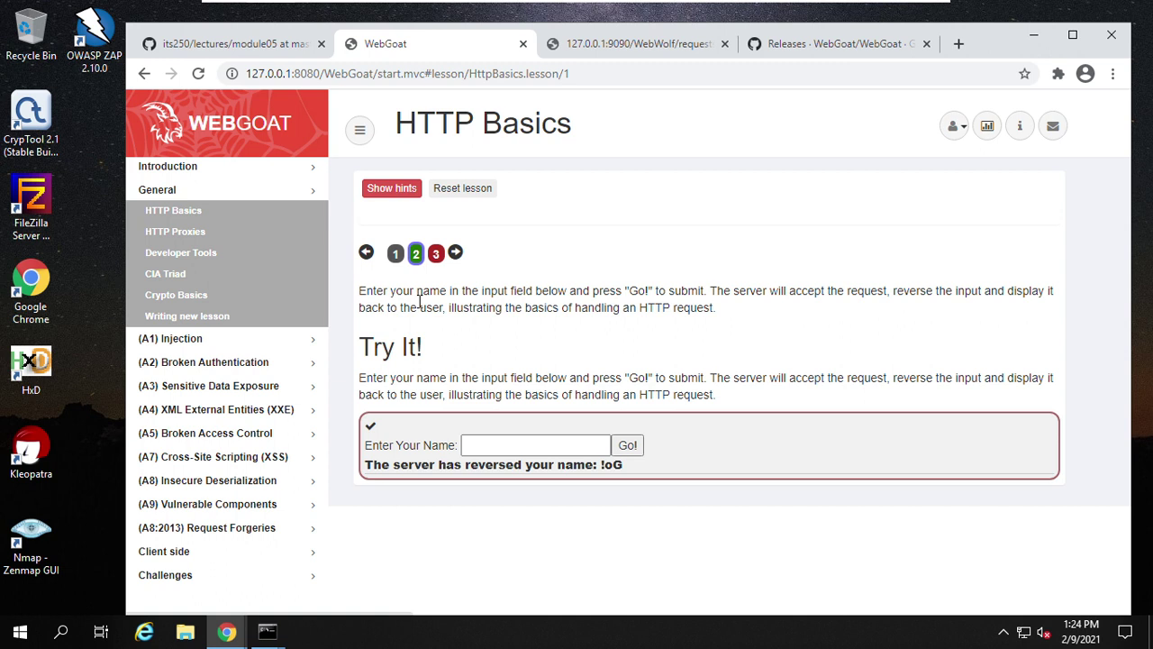
click(533, 443)
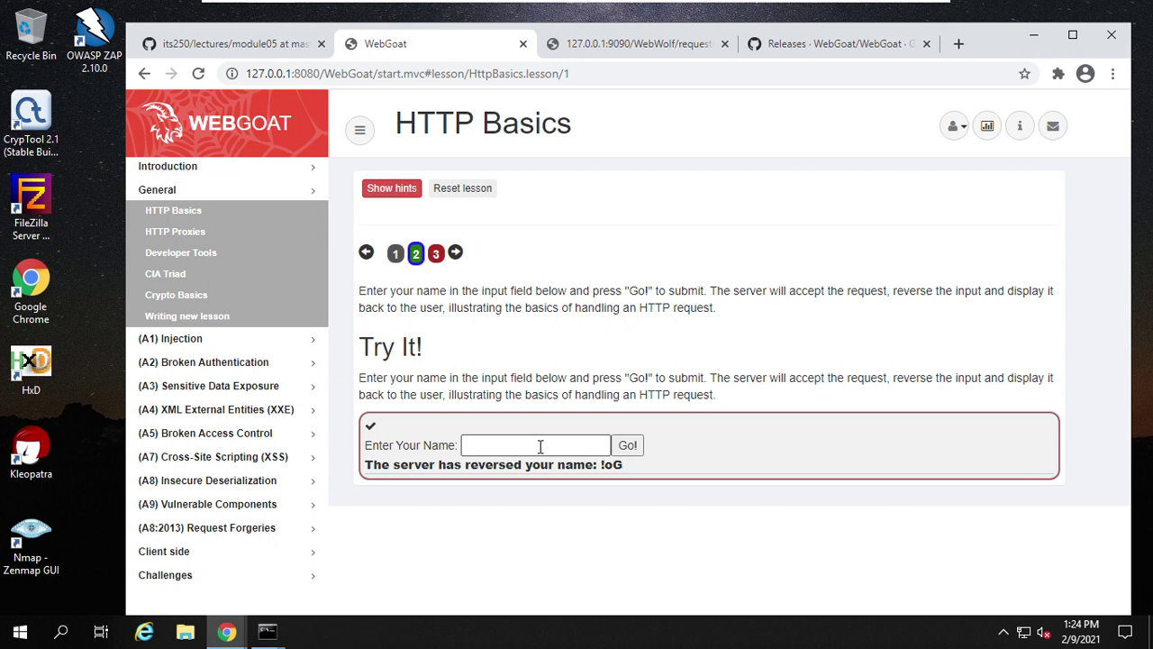
click(687, 438)
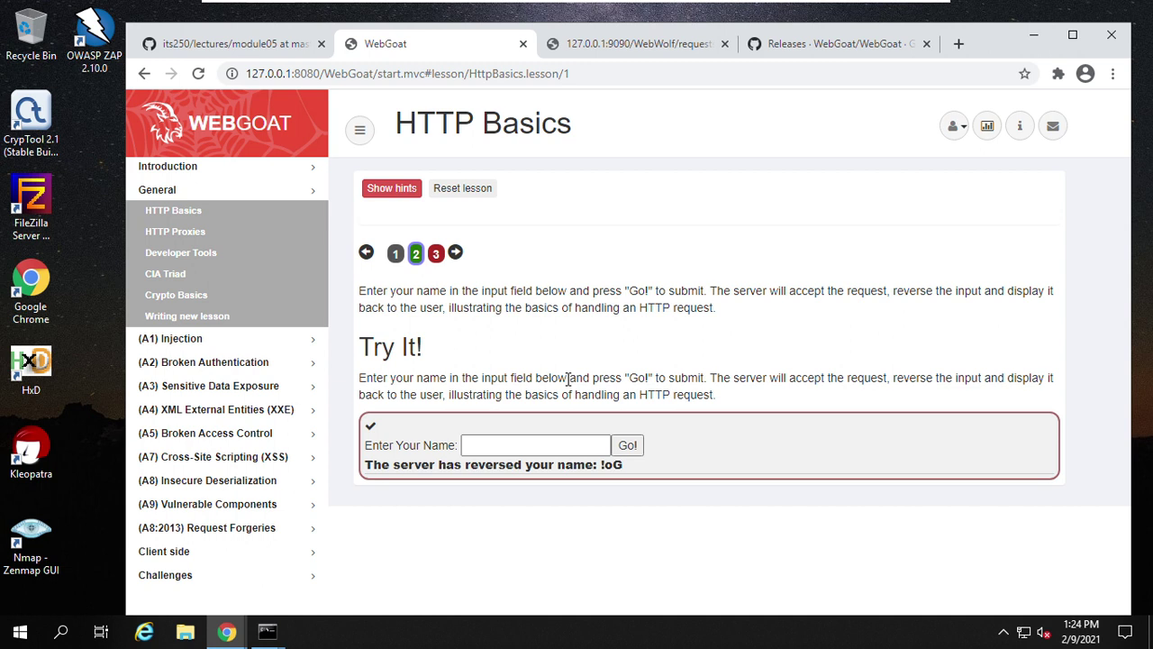
Return to The Quiz, focus the POST or GET answer field, then switch to WebWolf's Requests tab
click(456, 253)
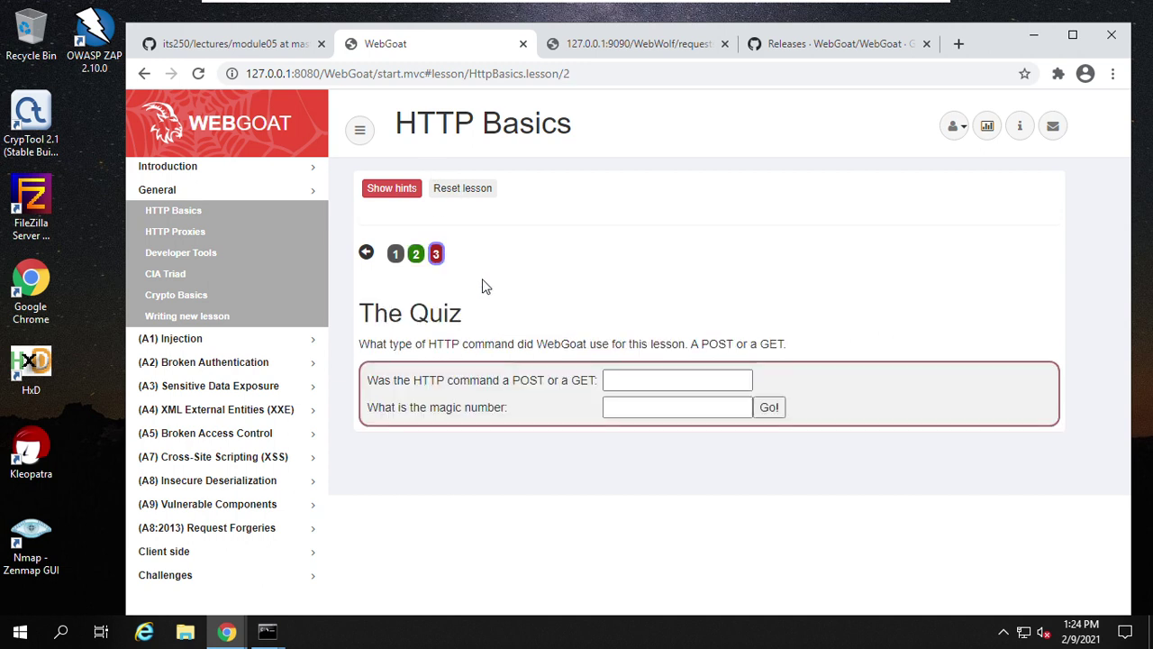
click(634, 380)
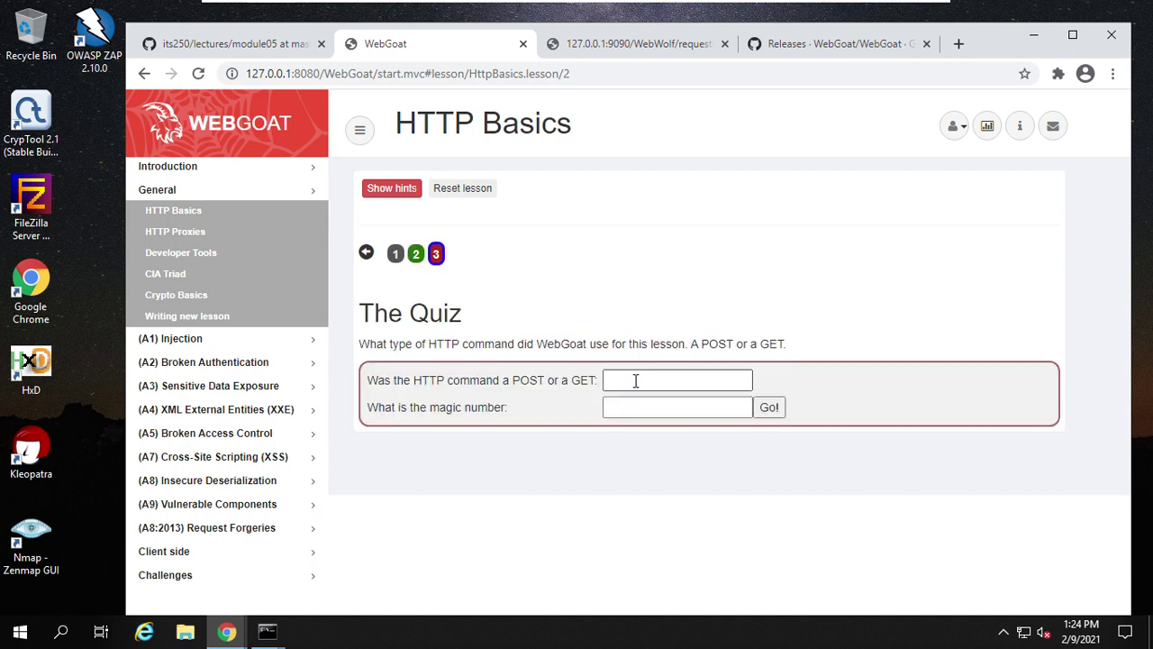
click(653, 51)
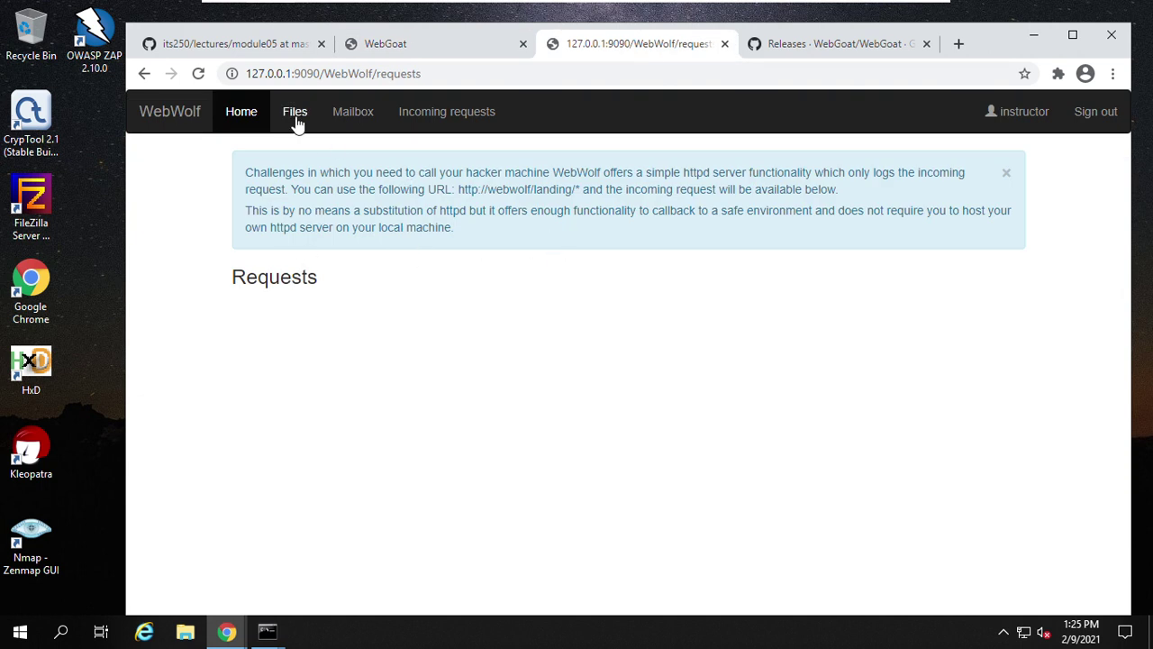
Load WebWolf's incoming requests log and expand the /WebWolf request to read its JSON details
click(465, 123)
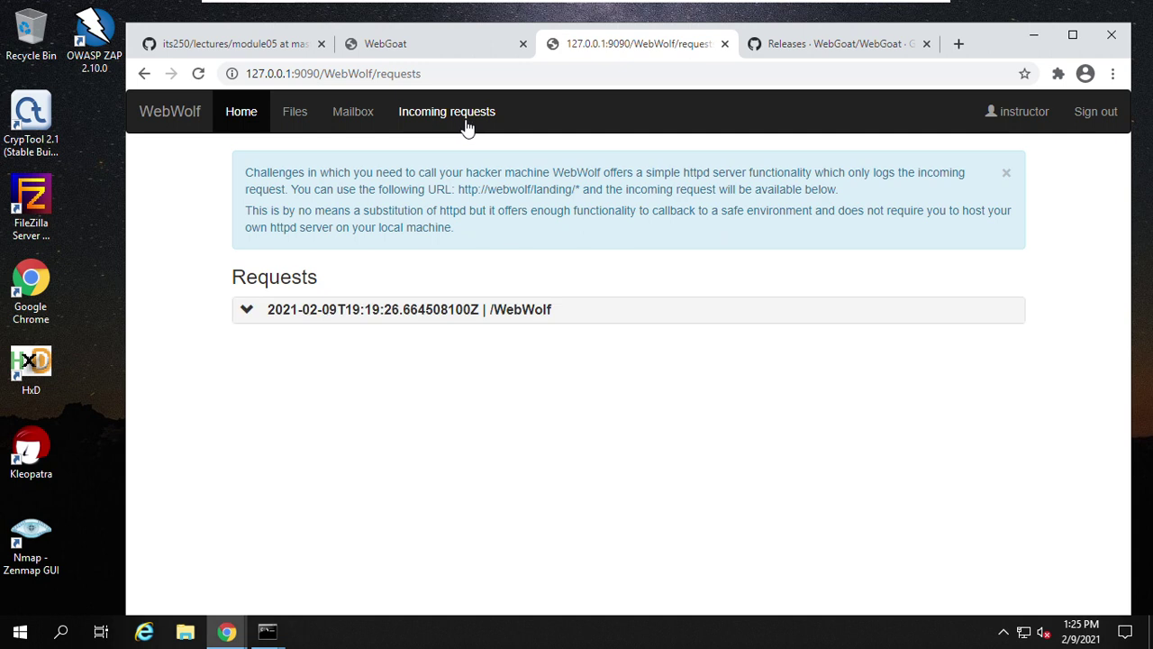
click(249, 316)
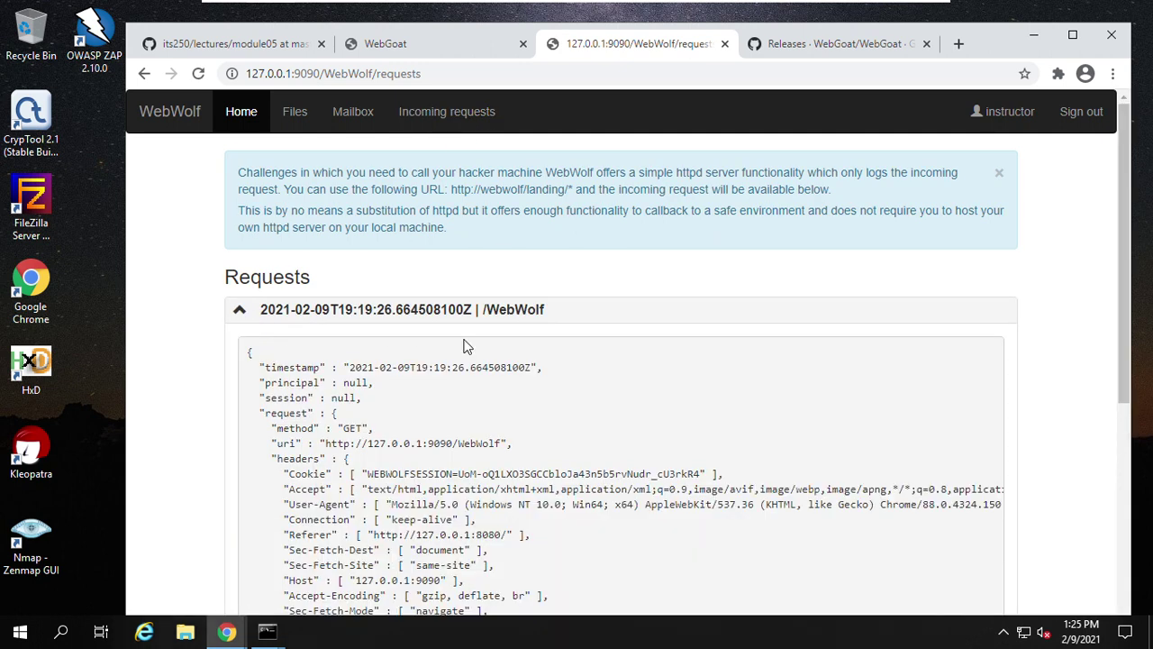
scroll(527, 374, down, 4)
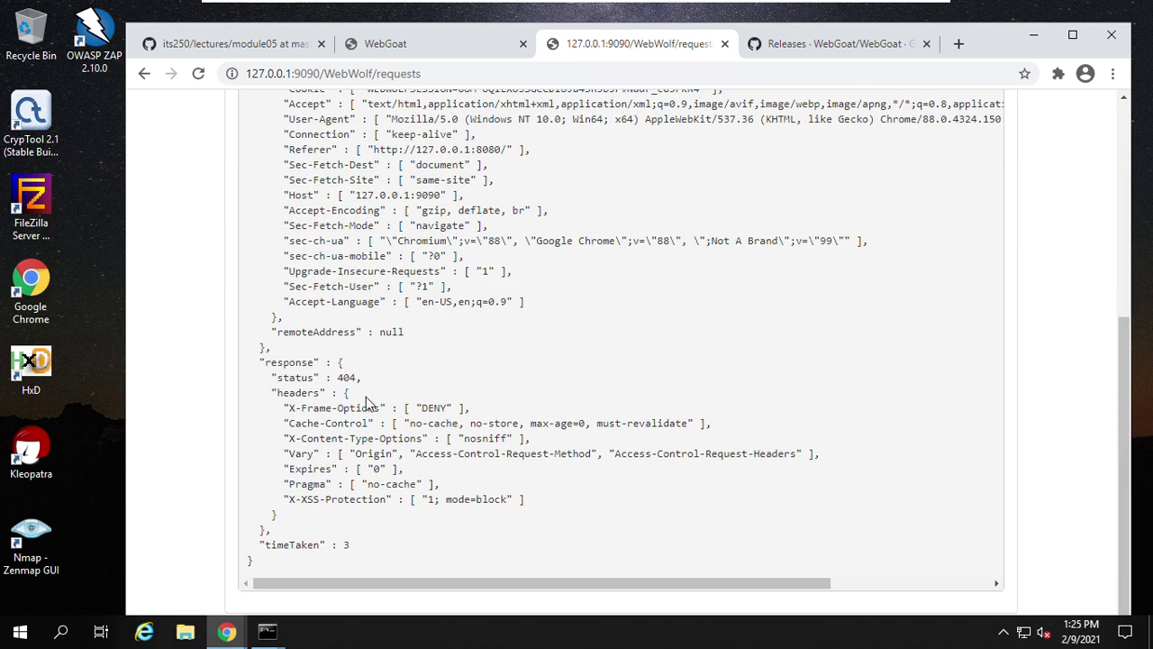
scroll(431, 343, up, 2)
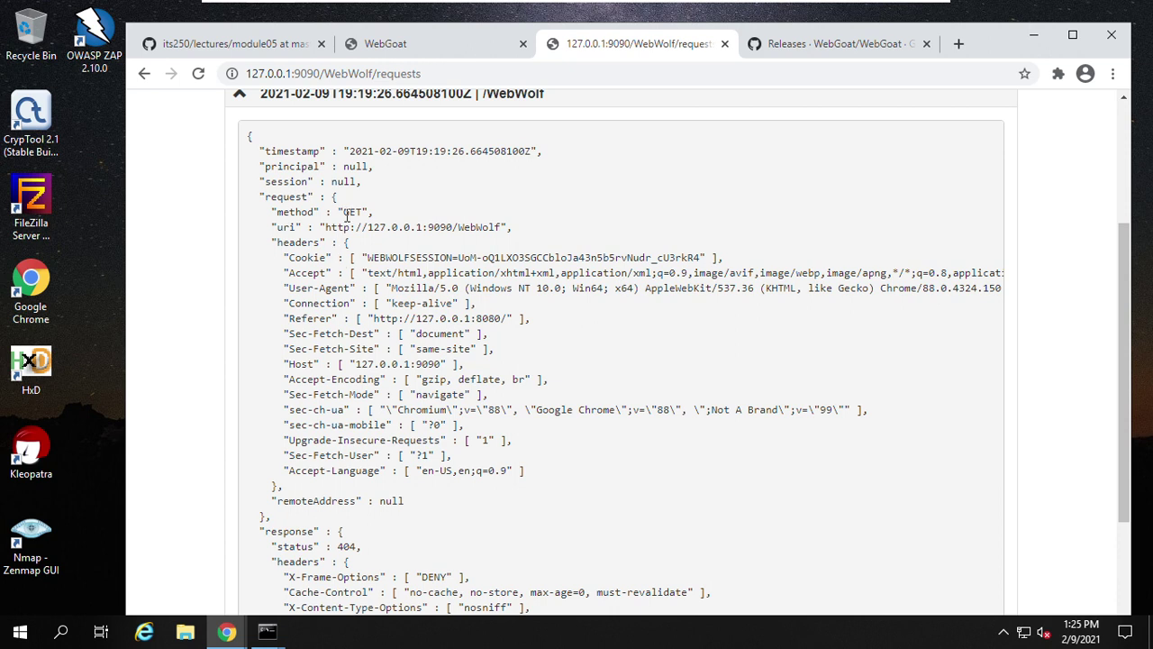
scroll(340, 315, up, 3)
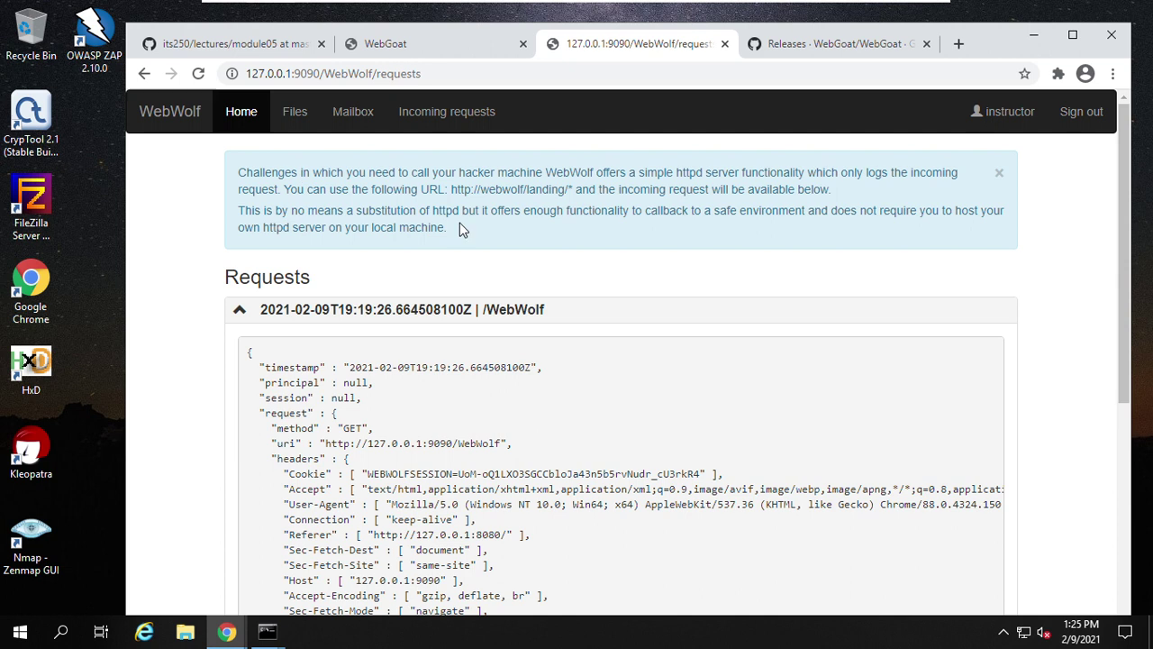
scroll(377, 361, down, 3)
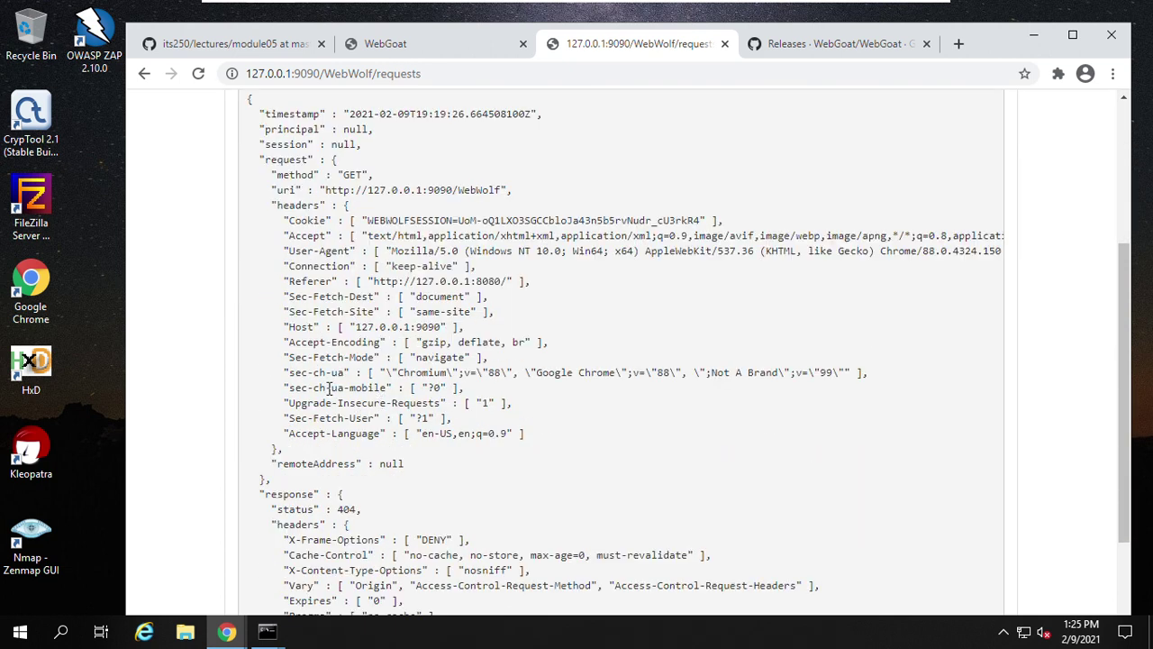
scroll(330, 387, down, 2)
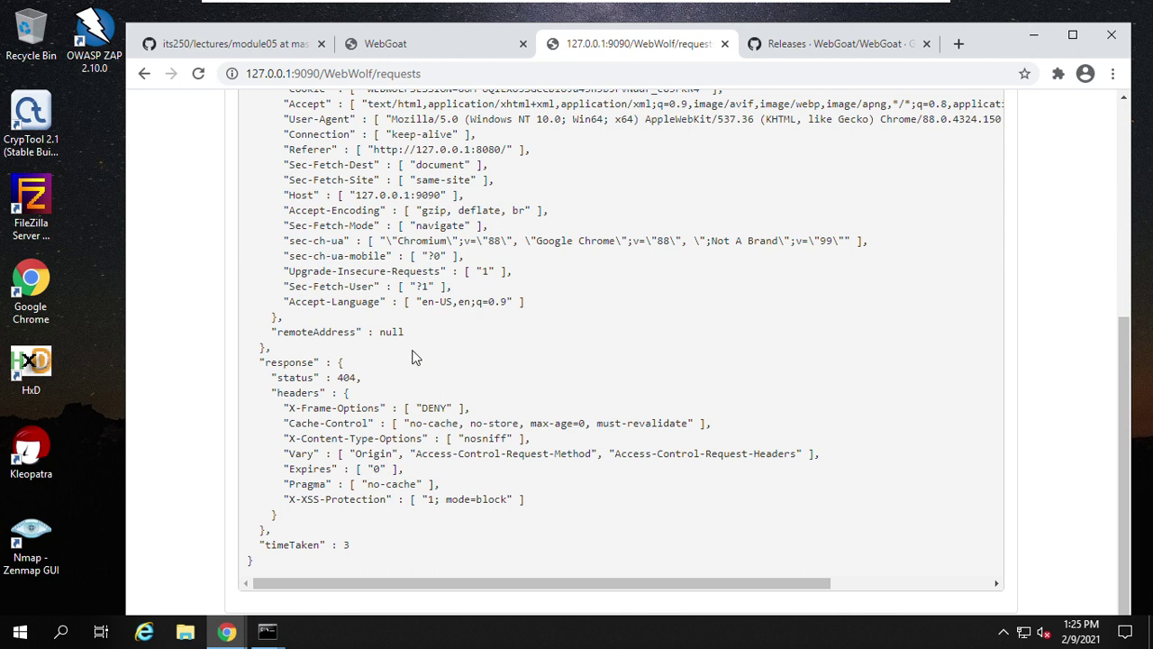
scroll(620, 296, up, 2)
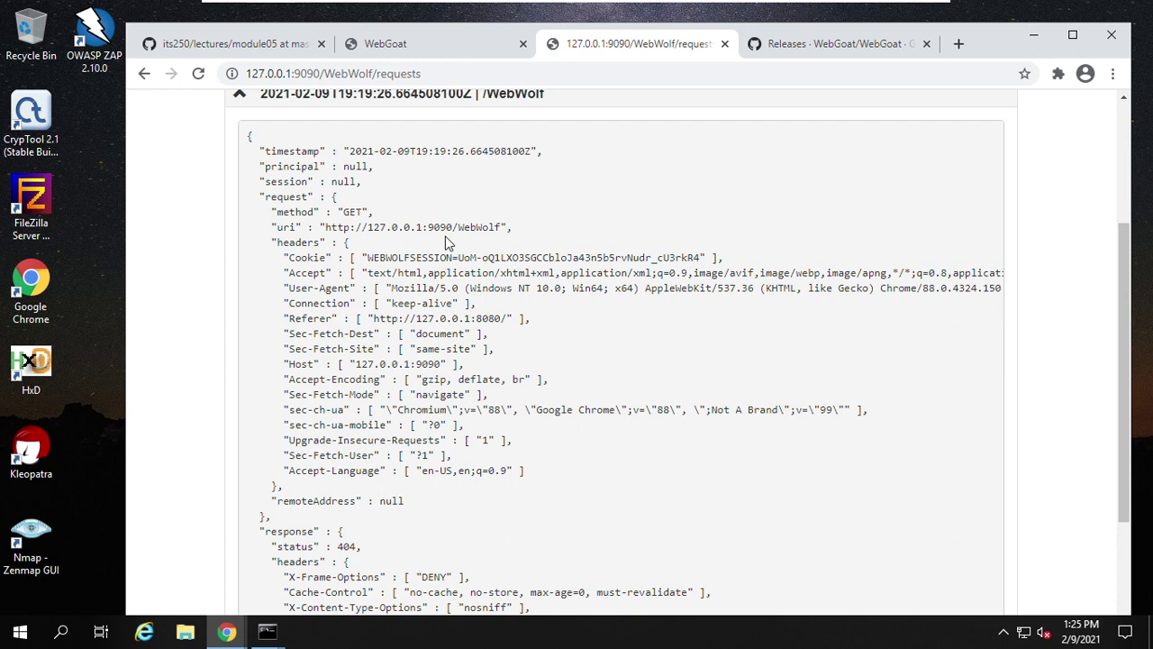
Highlight the GET method and the Referer header pointing to 127.0.0.1:8080
double_click(350, 212)
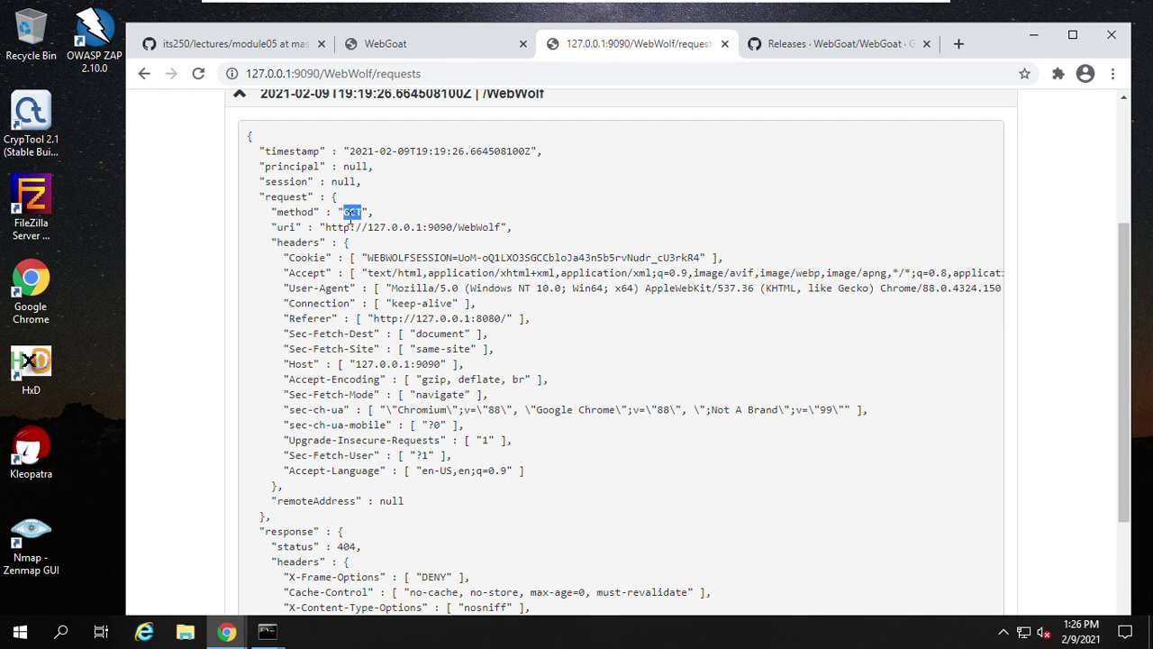
click(348, 449)
drag(290, 318, 522, 324)
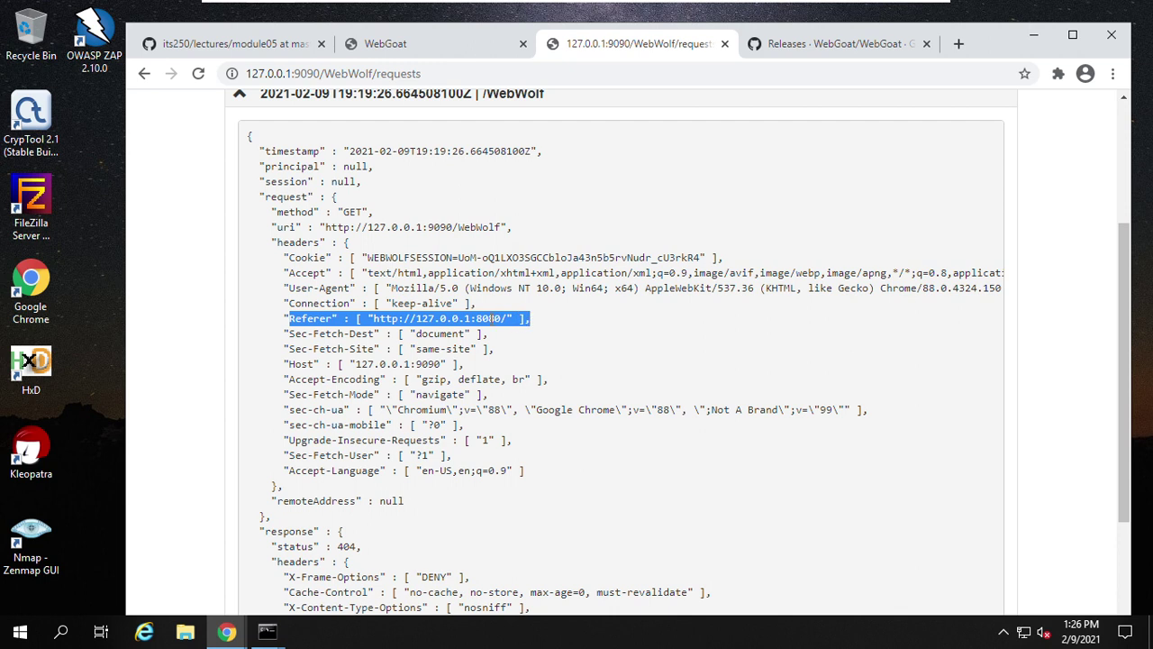
click(492, 318)
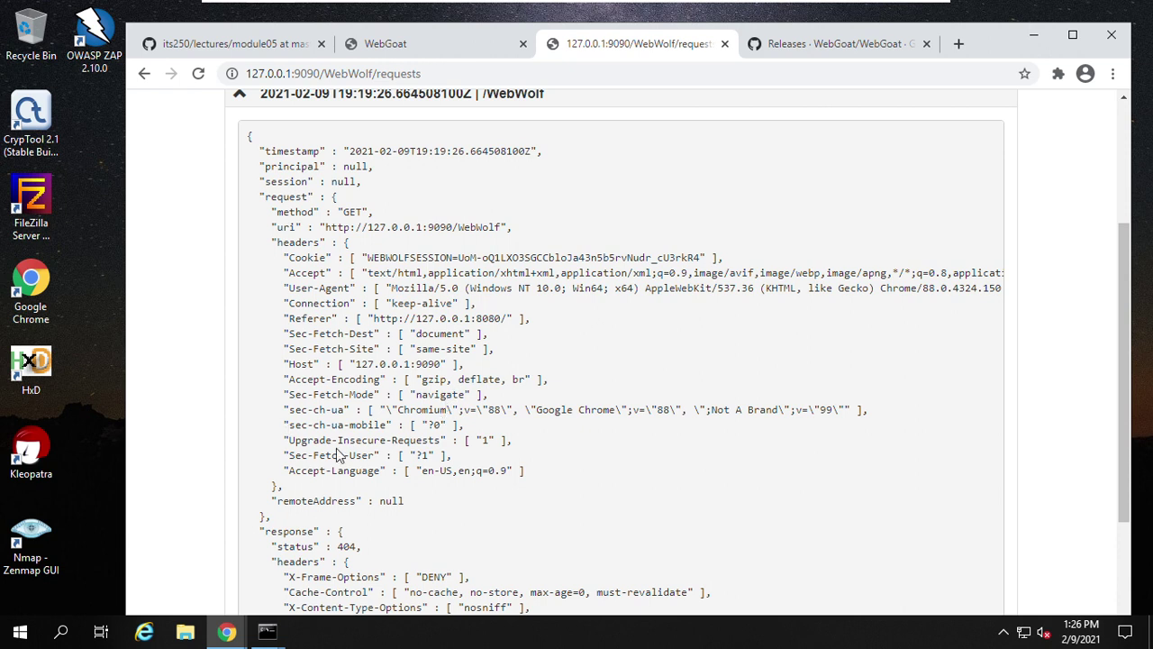
Point out the X-Frame-Options DENY header, then return to the WebGoat lesson tab
scroll(428, 468, down, 1)
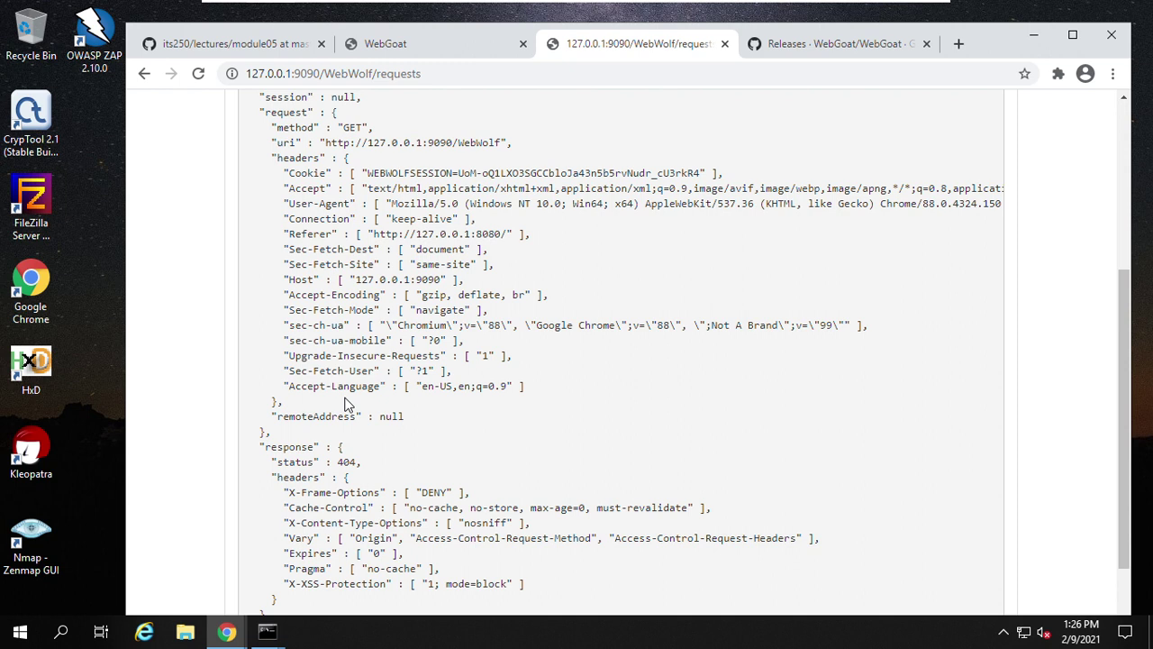
scroll(363, 264, up, 2)
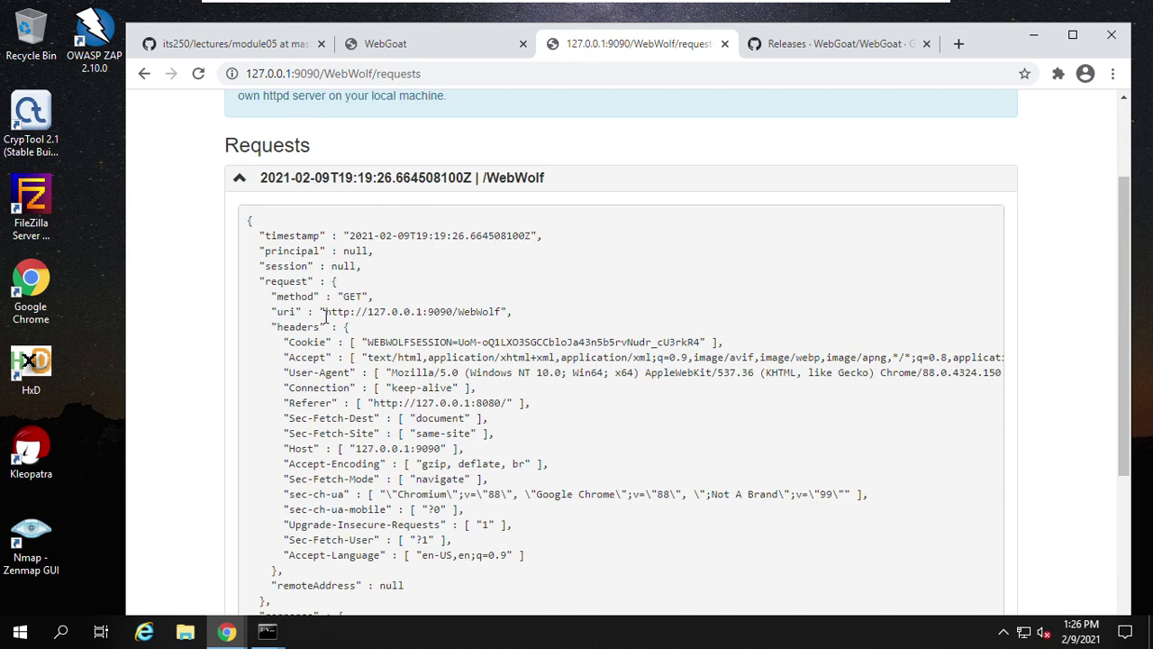
scroll(326, 320, down, 3)
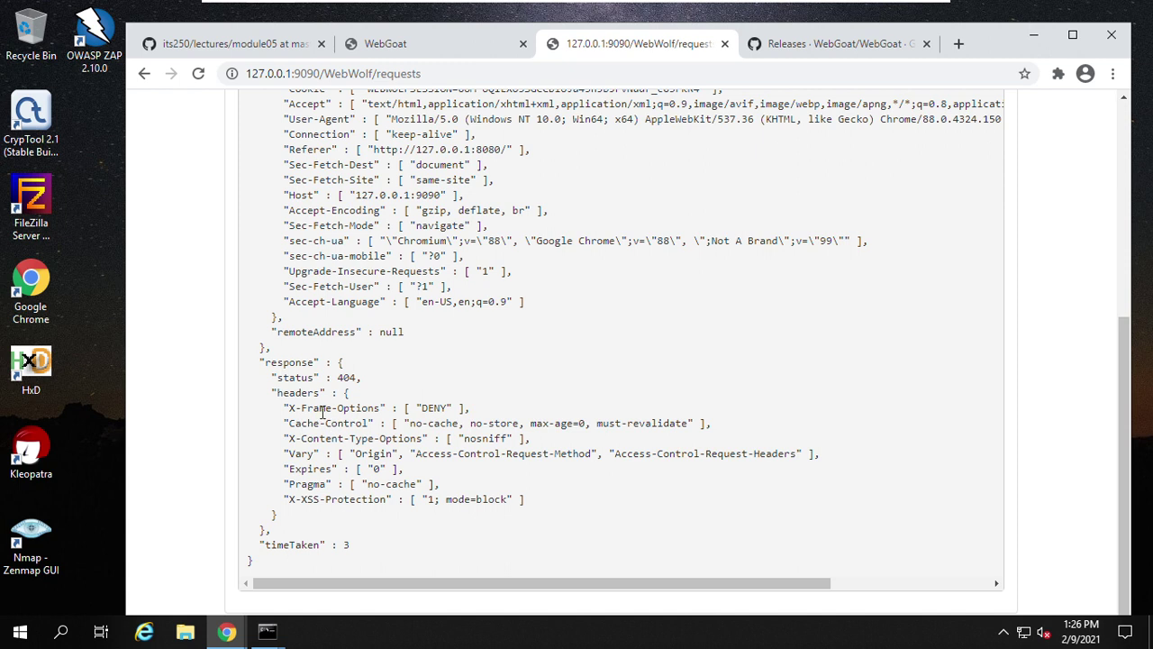
drag(421, 407, 439, 408)
scroll(560, 407, up, 3)
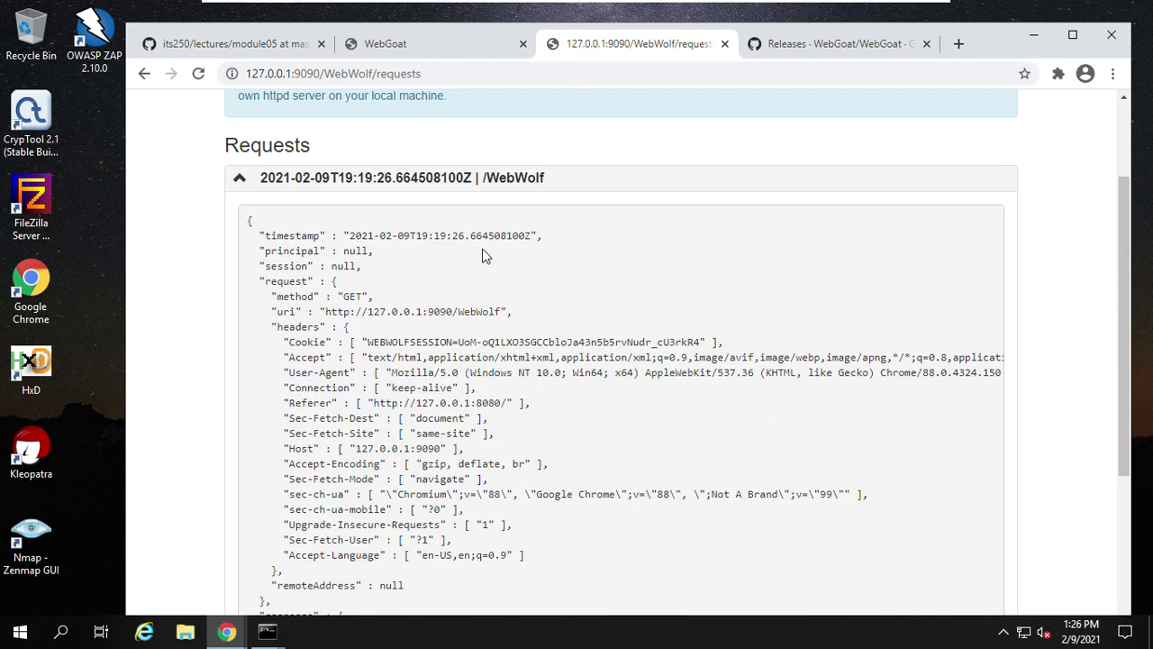
click(423, 47)
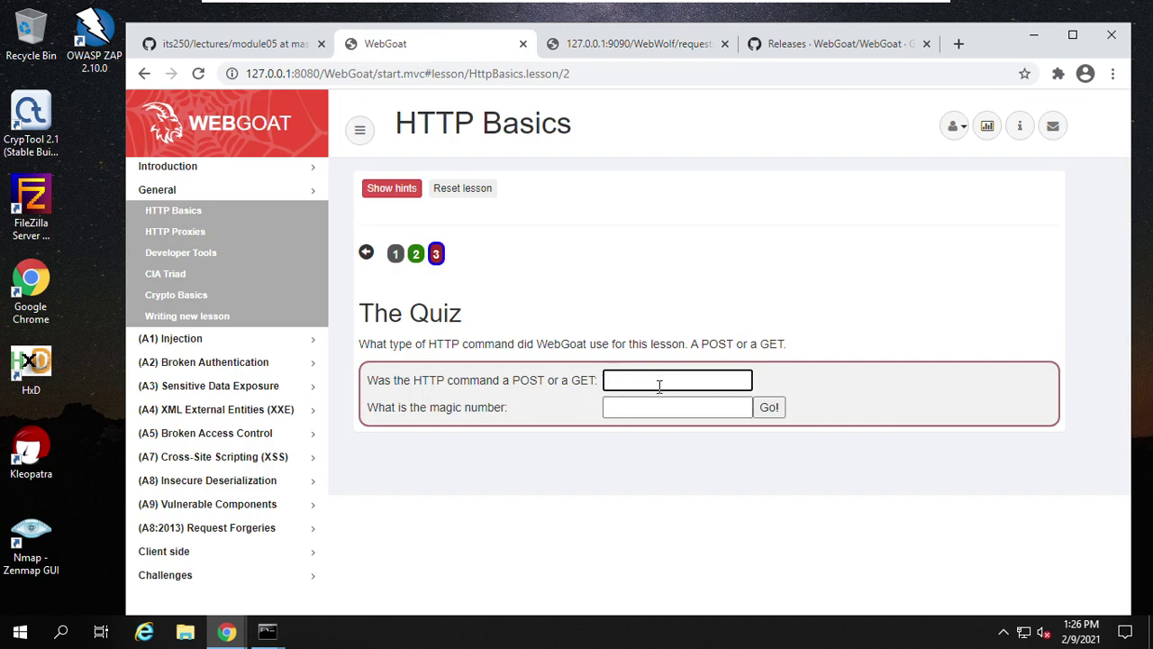
Submit 'Name' on the Try It! page to get 'emaN', then switch to the WebWolf tab
click(415, 252)
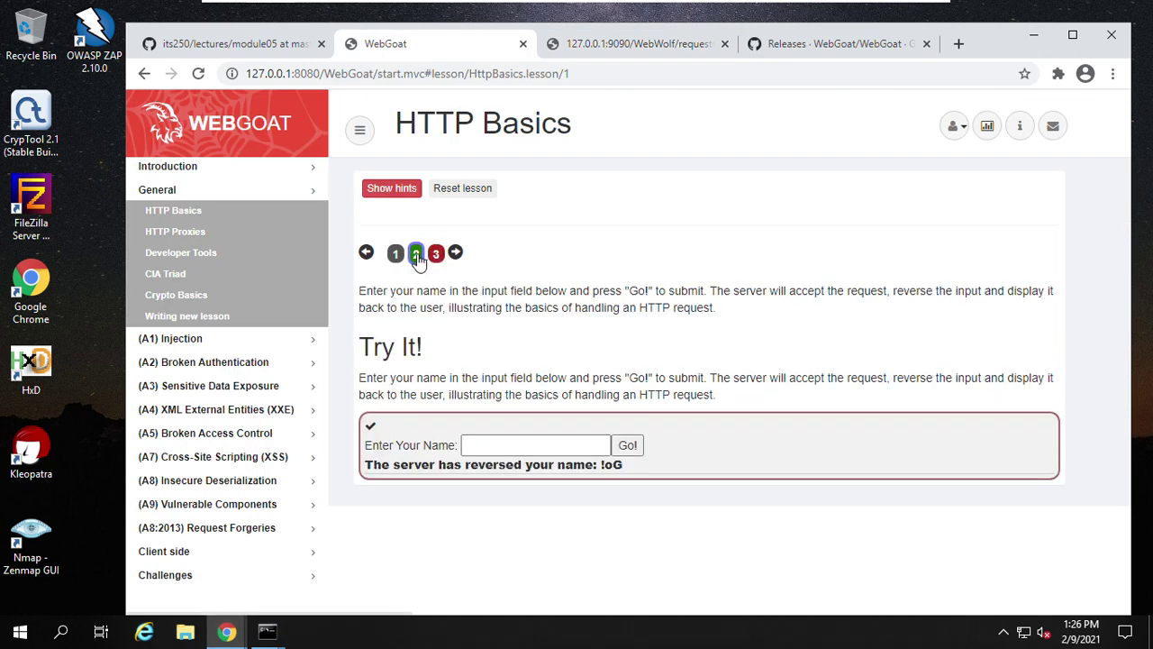
click(507, 449)
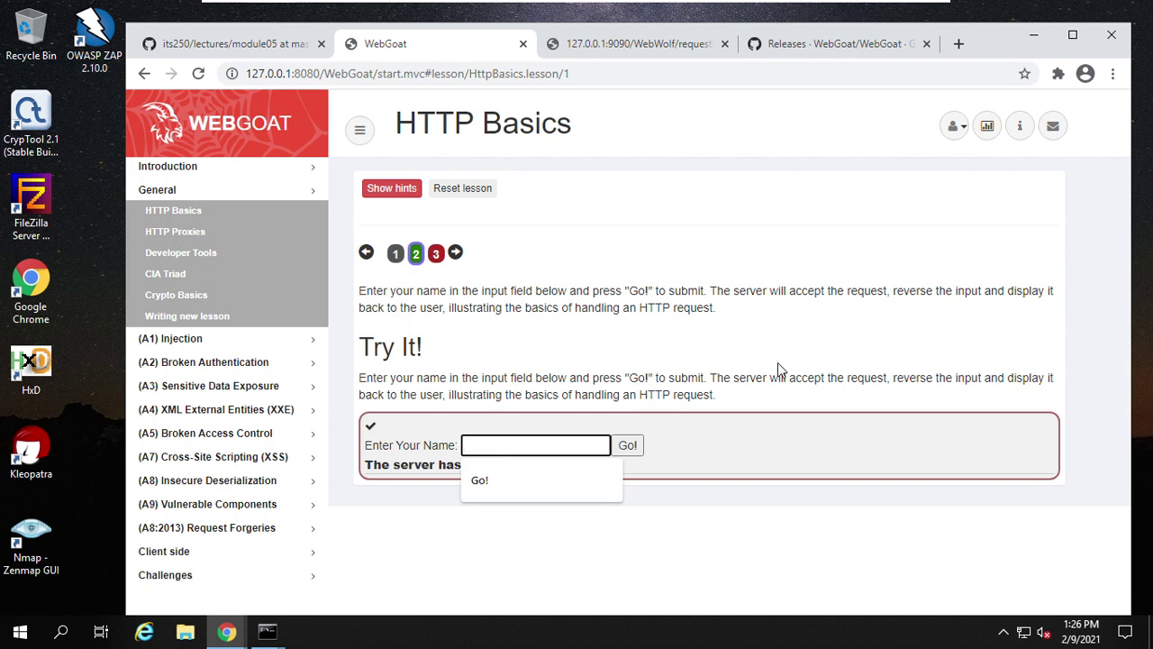
text(Name)
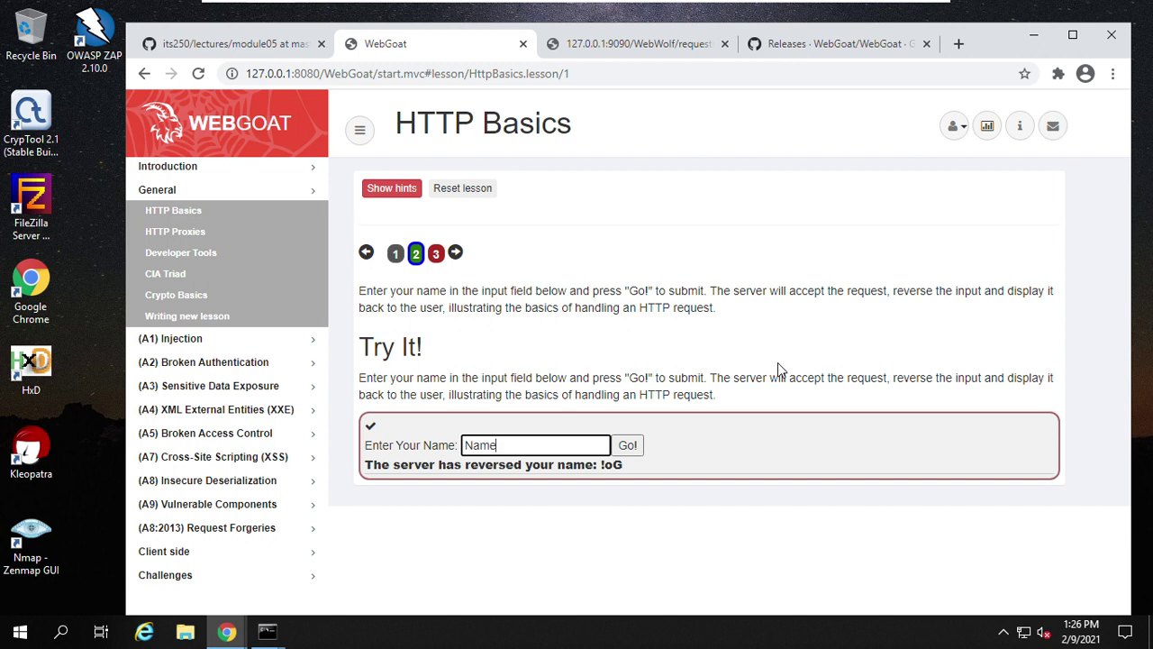
click(626, 446)
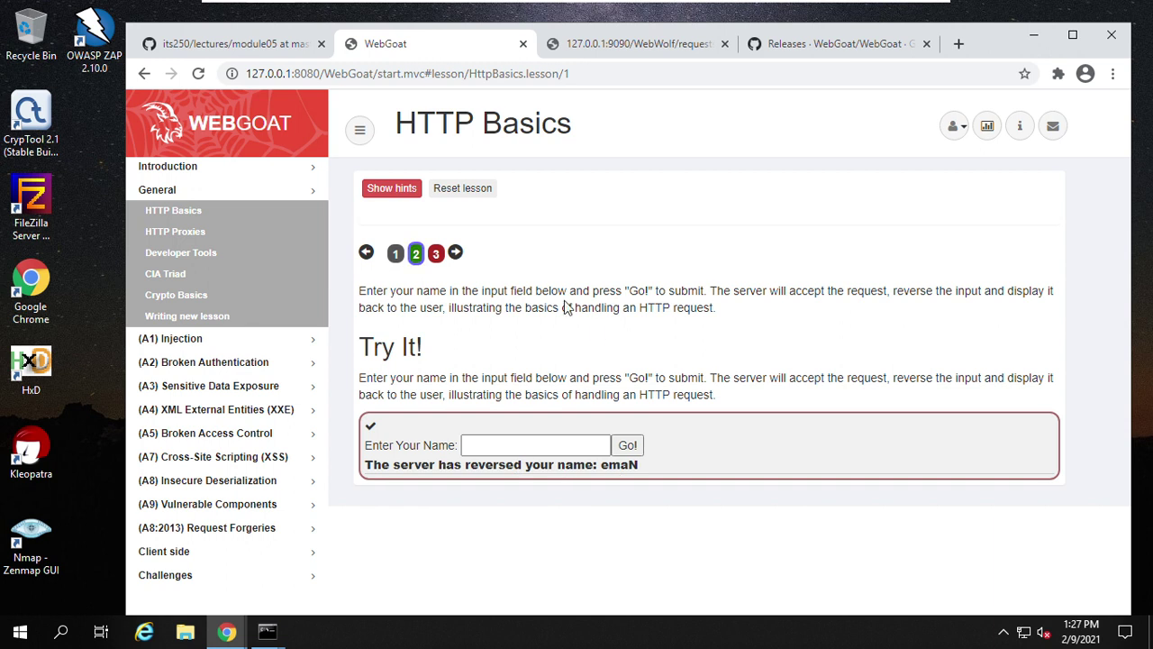
click(602, 47)
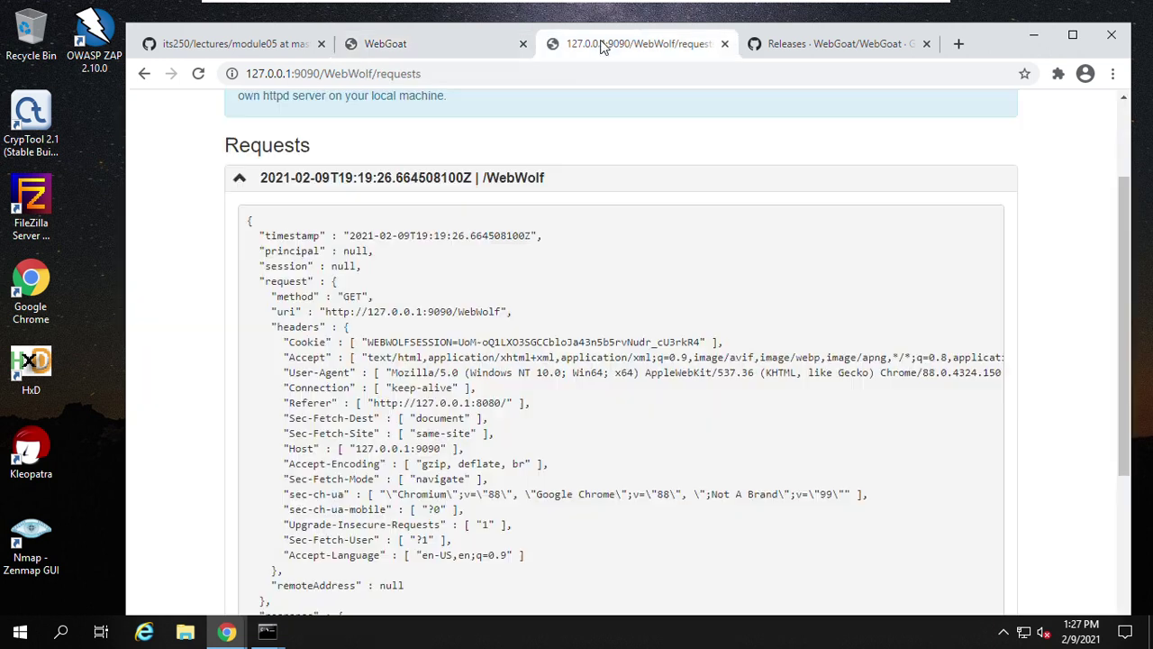
Collapse, reload and re-expand the logged /WebWolf request on WebWolf's Requests page
scroll(301, 209, up, 1)
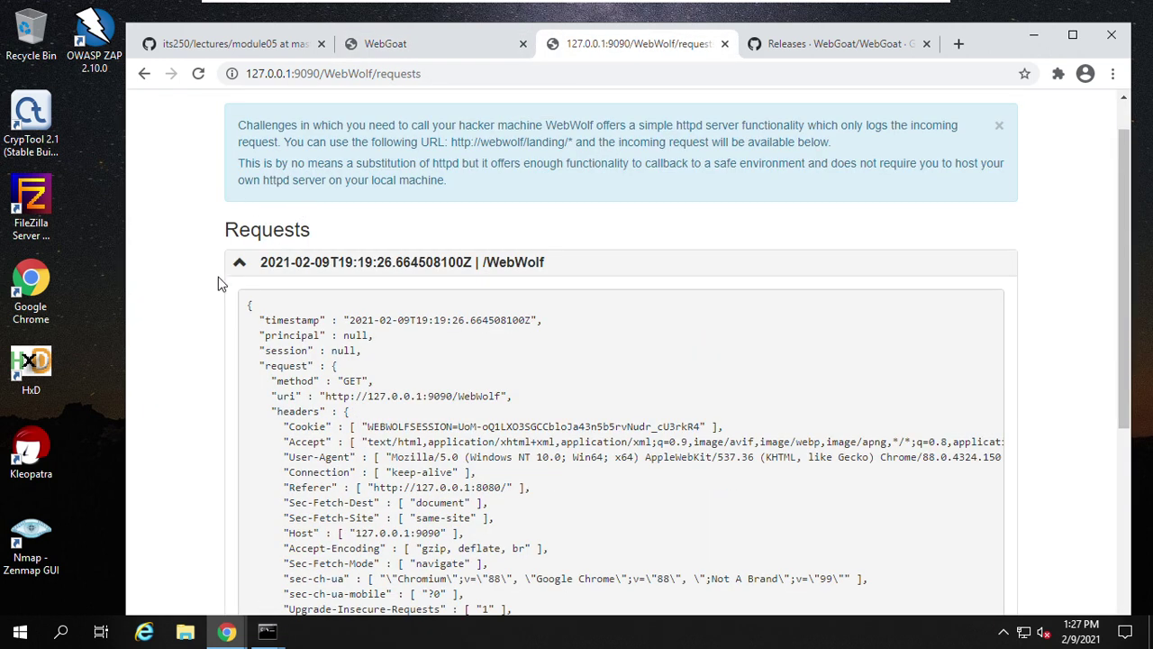
click(239, 262)
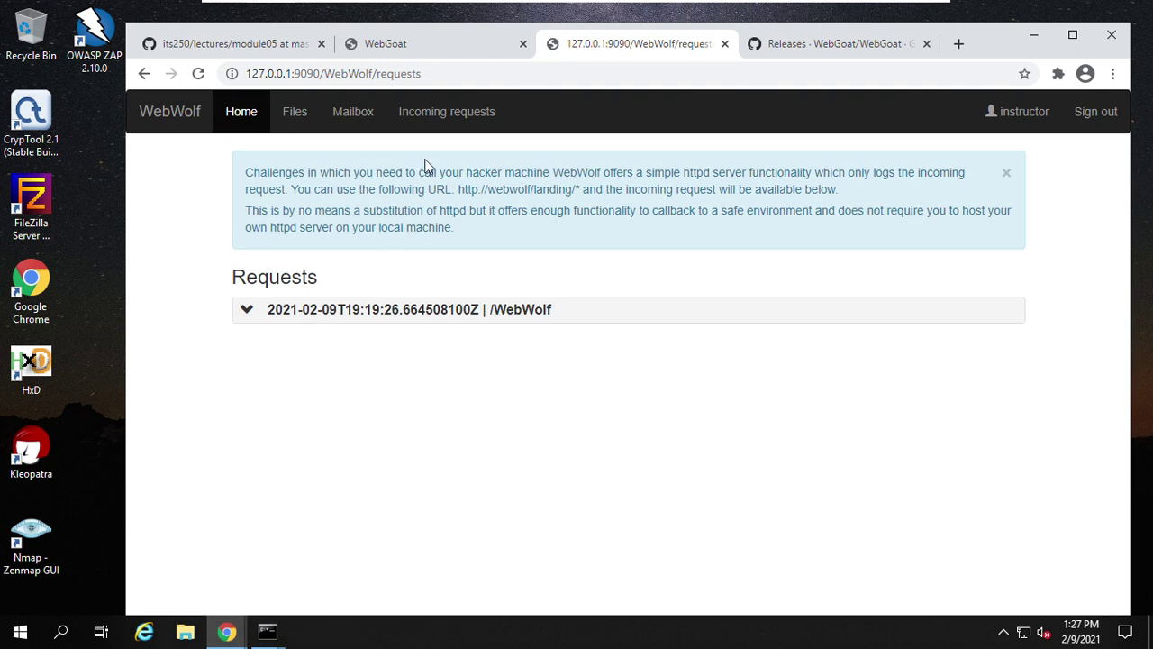
click(199, 75)
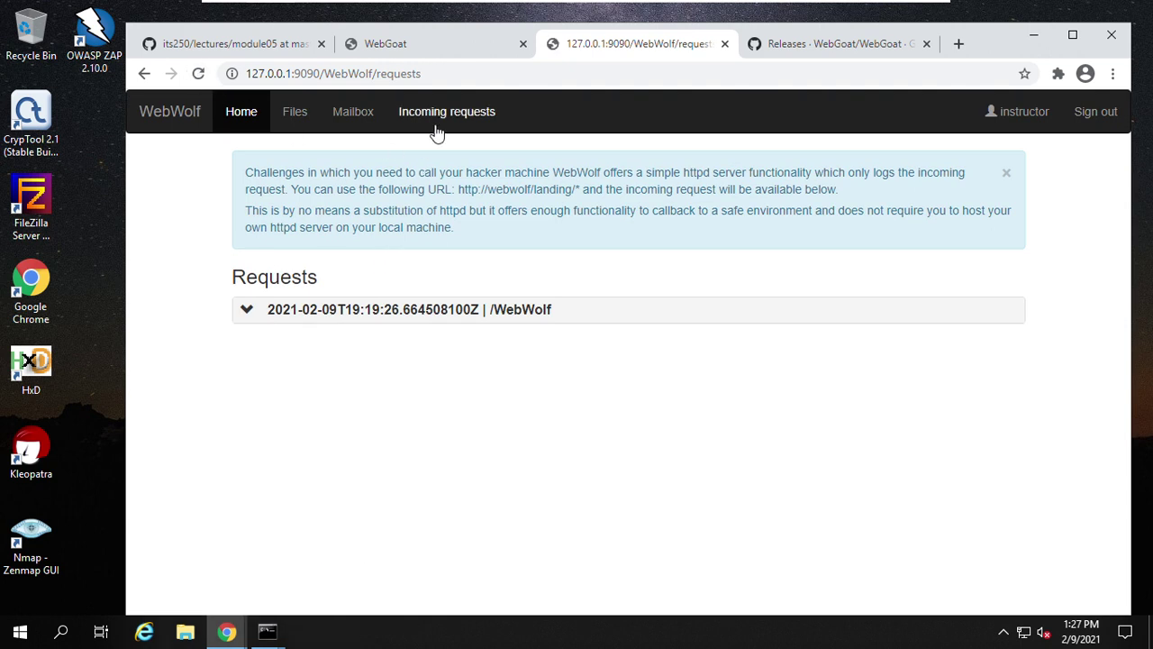
click(247, 312)
scroll(522, 358, down, 1)
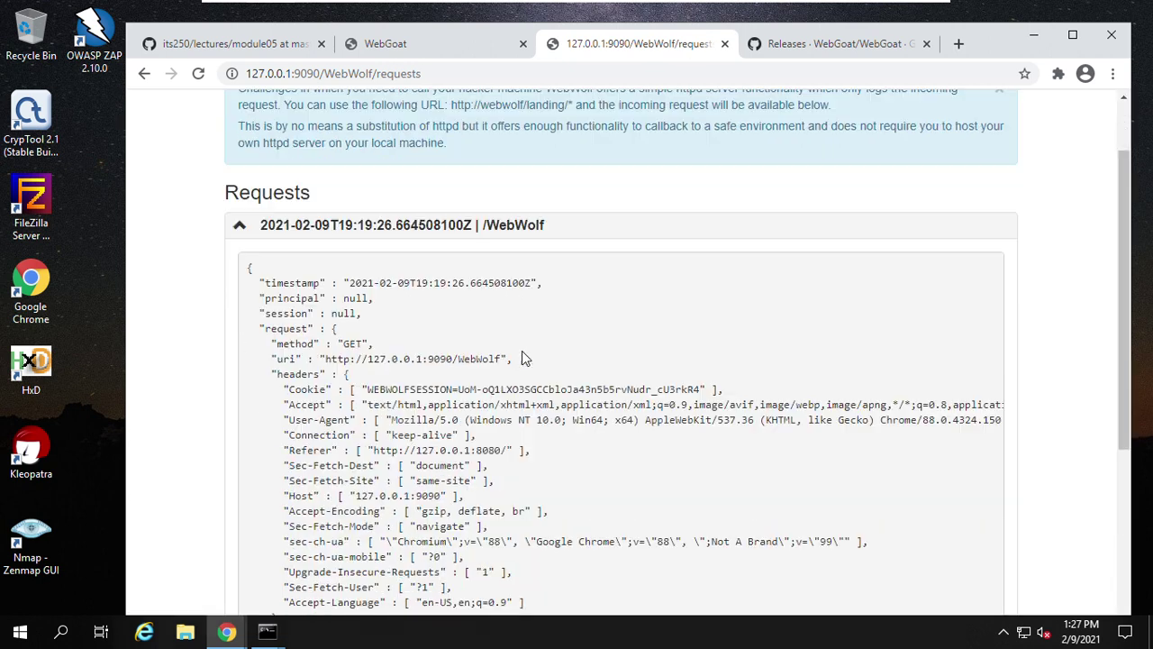
scroll(514, 389, down, 3)
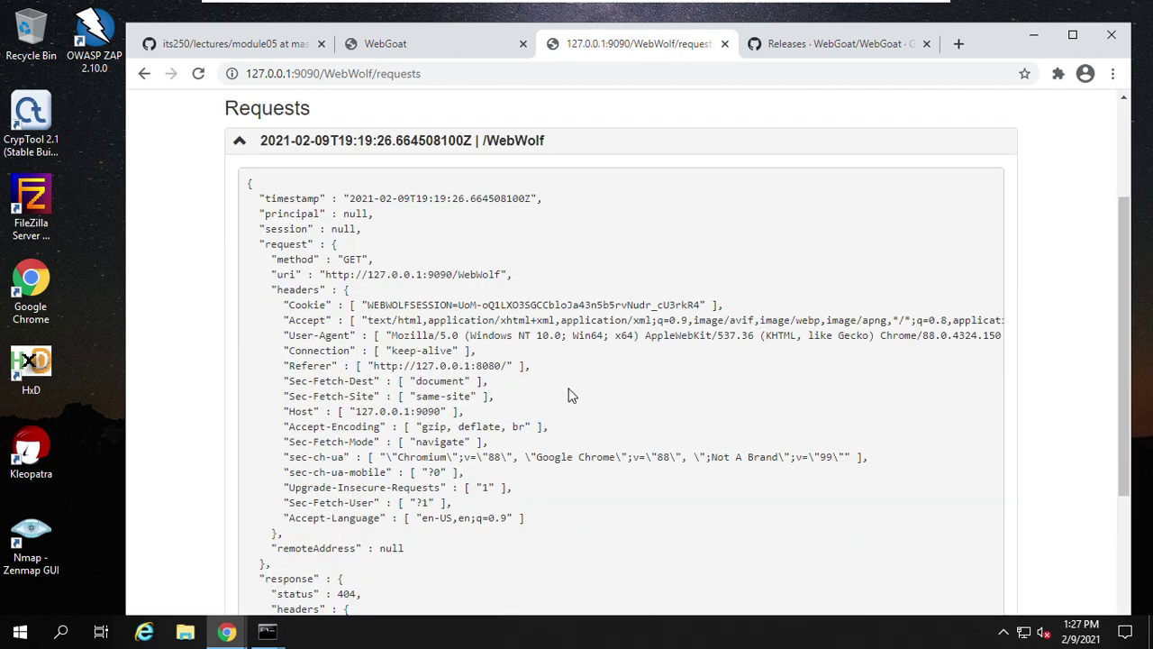
scroll(604, 396, up, 5)
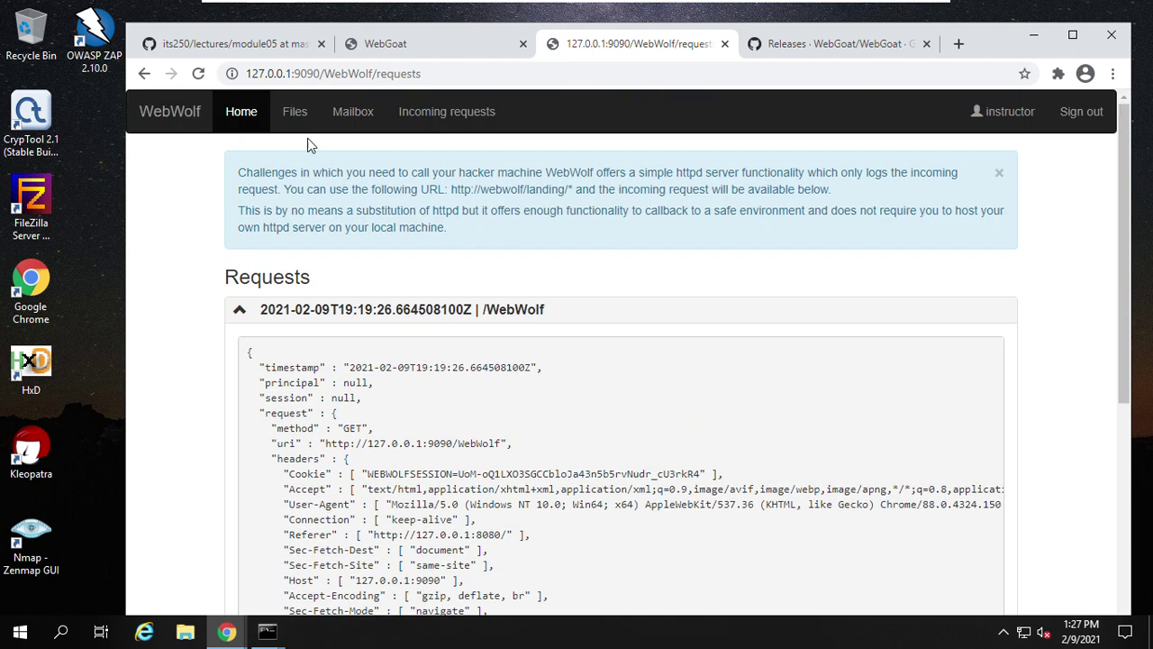
Visit WebWolf's Files and Mailbox pages, reopen the request entry, then return to WebGoat
click(294, 114)
click(352, 115)
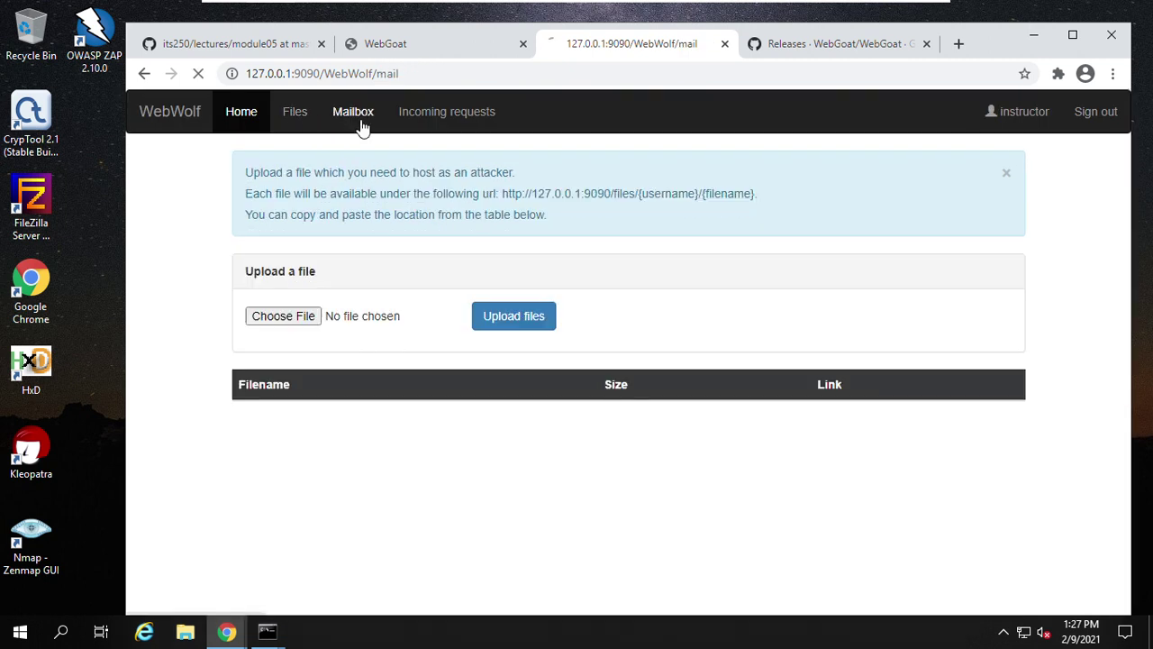
click(453, 120)
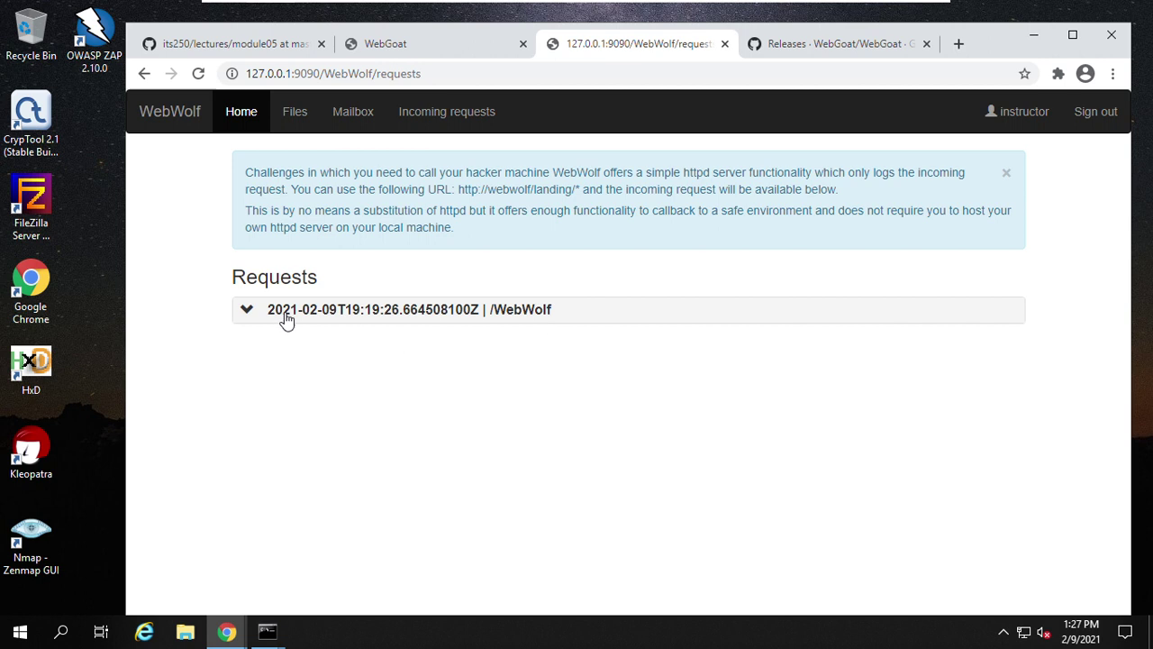
click(246, 313)
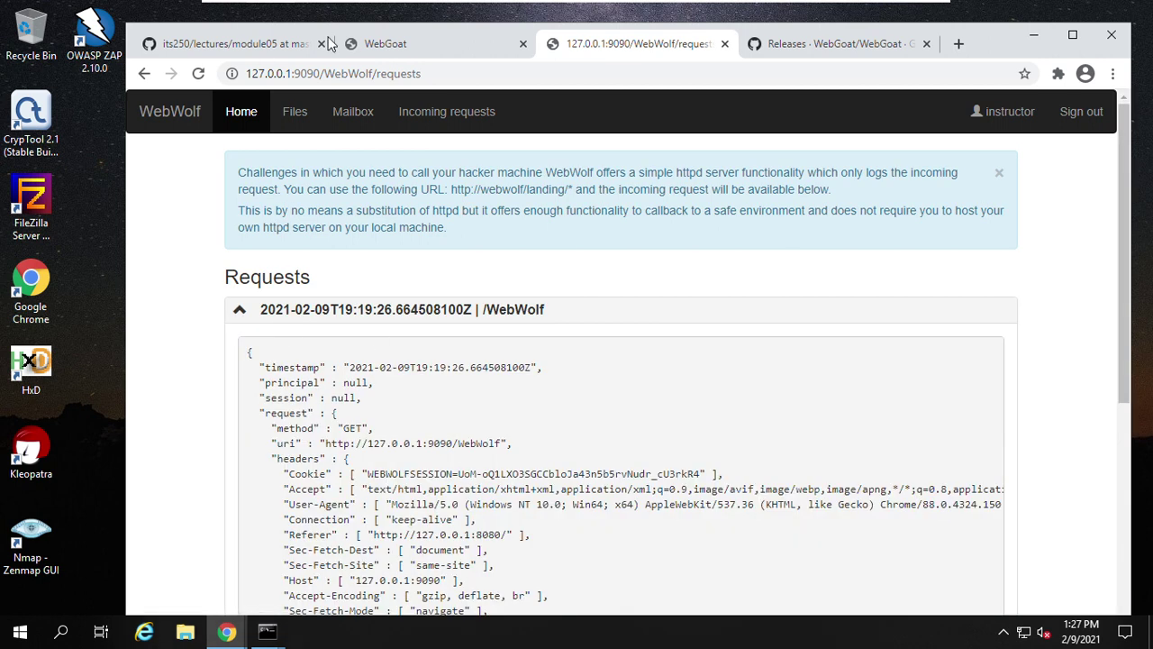
click(398, 45)
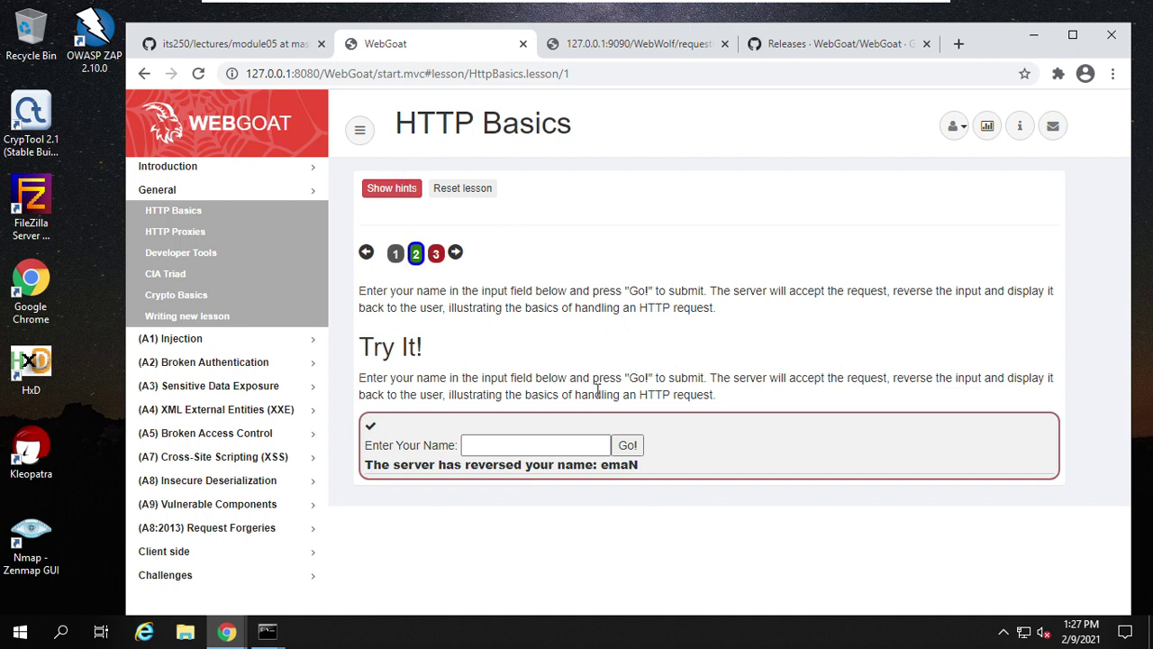
Step to The Quiz's magic number field, then back to the Try It! name form
click(455, 254)
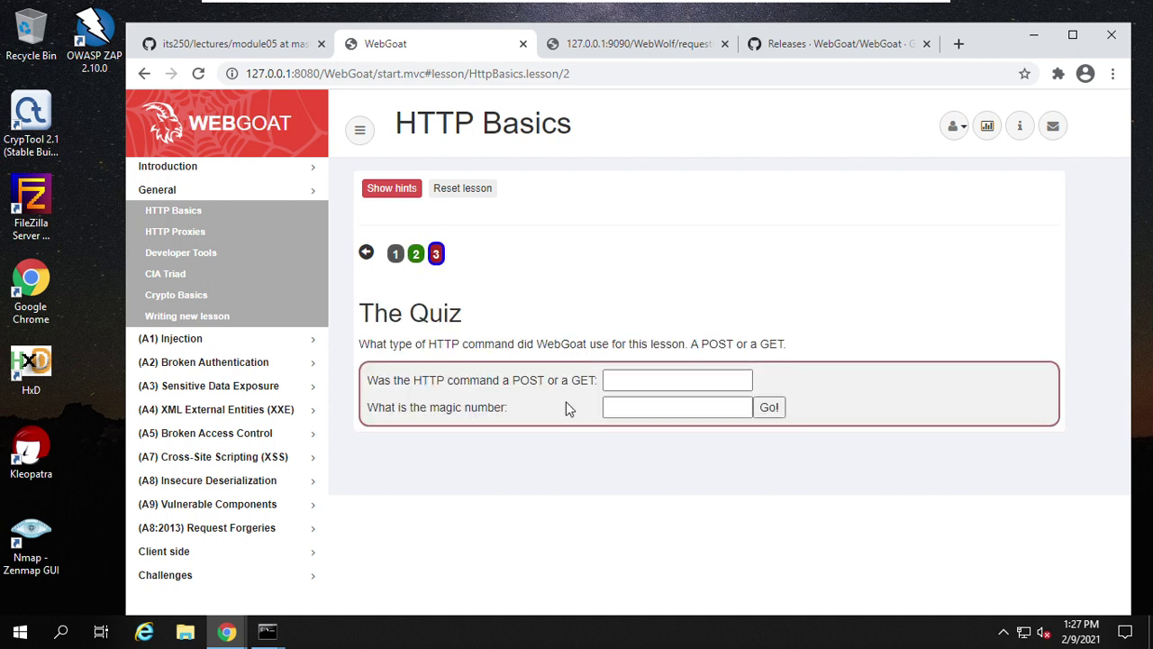
click(615, 407)
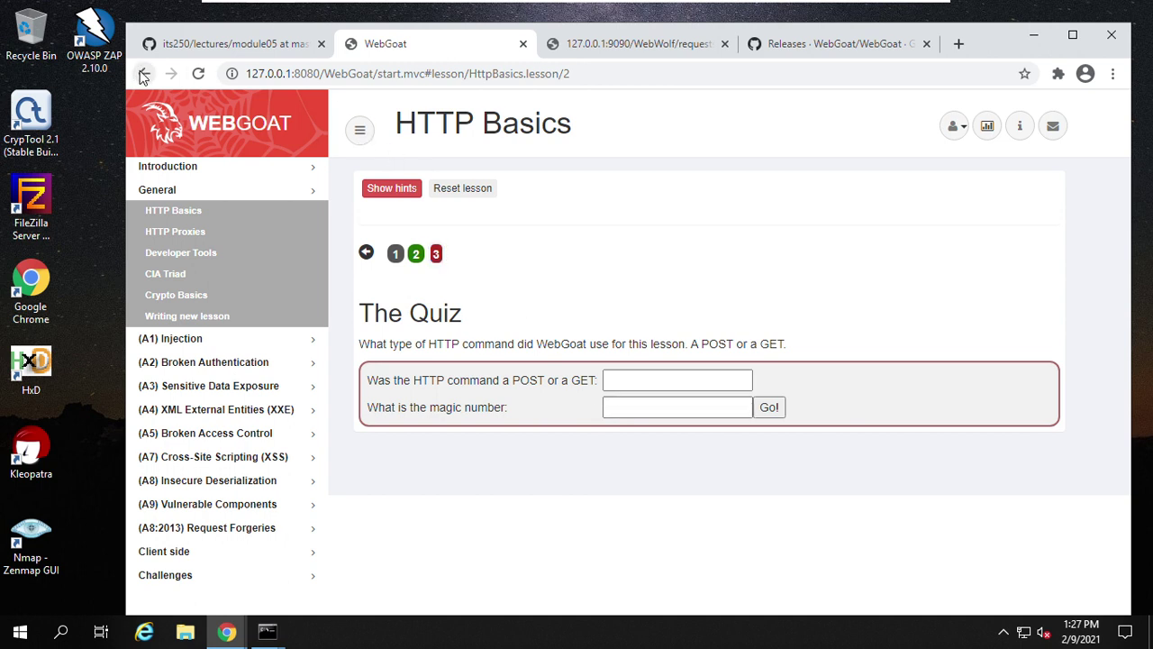
click(415, 253)
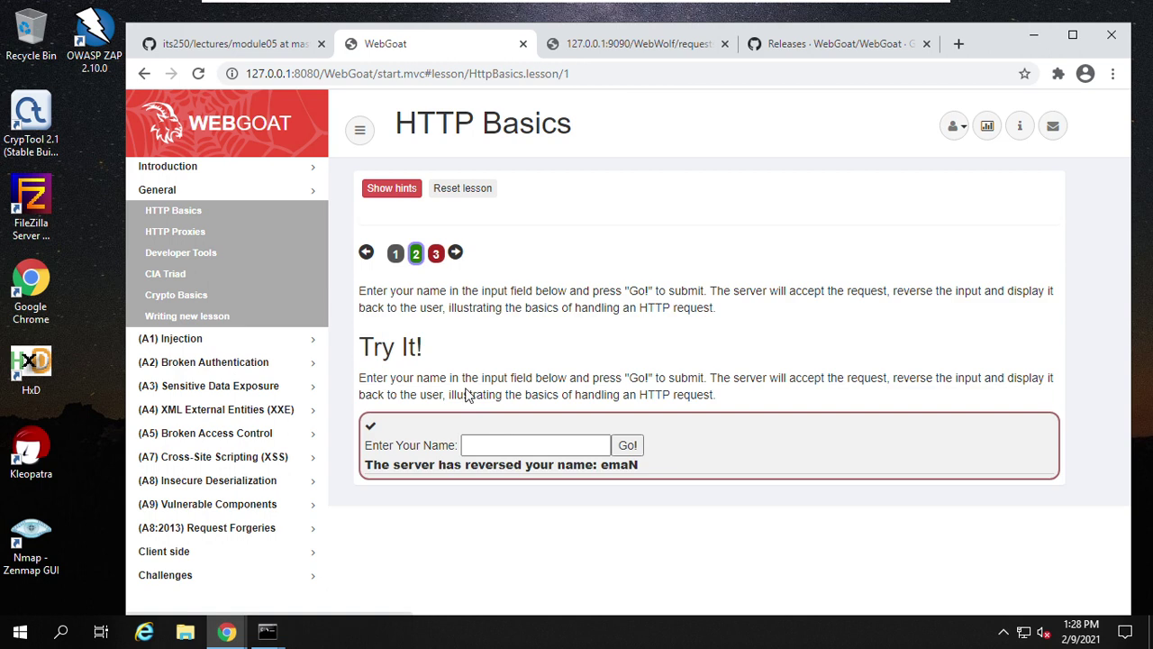
click(480, 450)
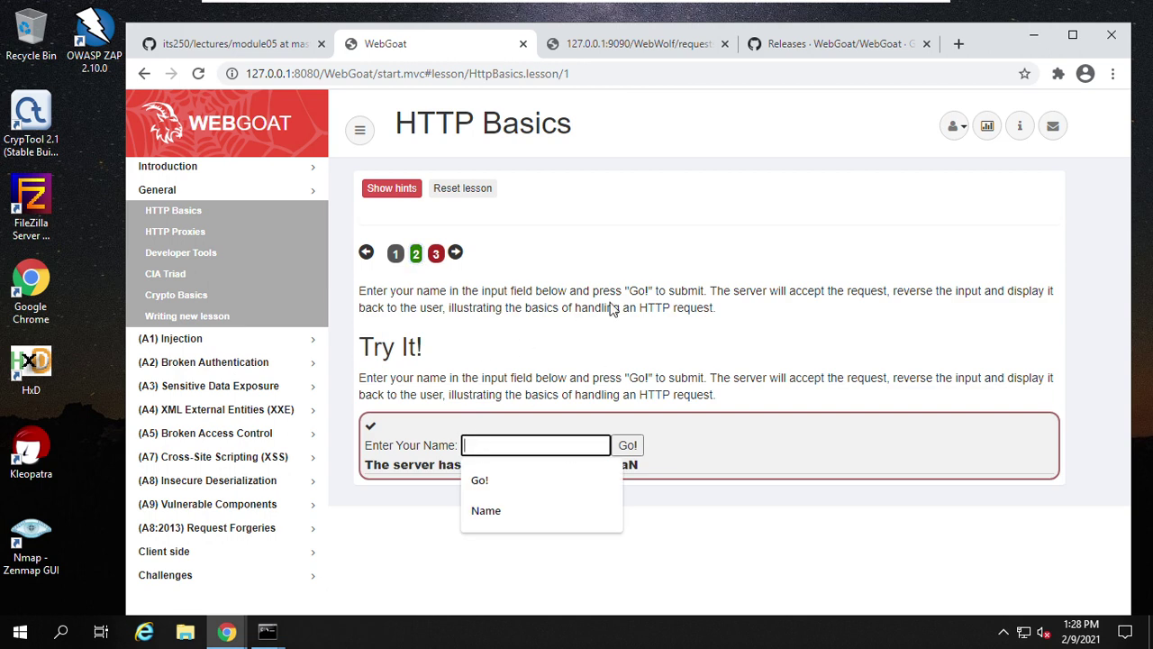
Reopen HTTP Basics at its Concept and Goals page, reposition the browser window, and scroll to top
click(193, 212)
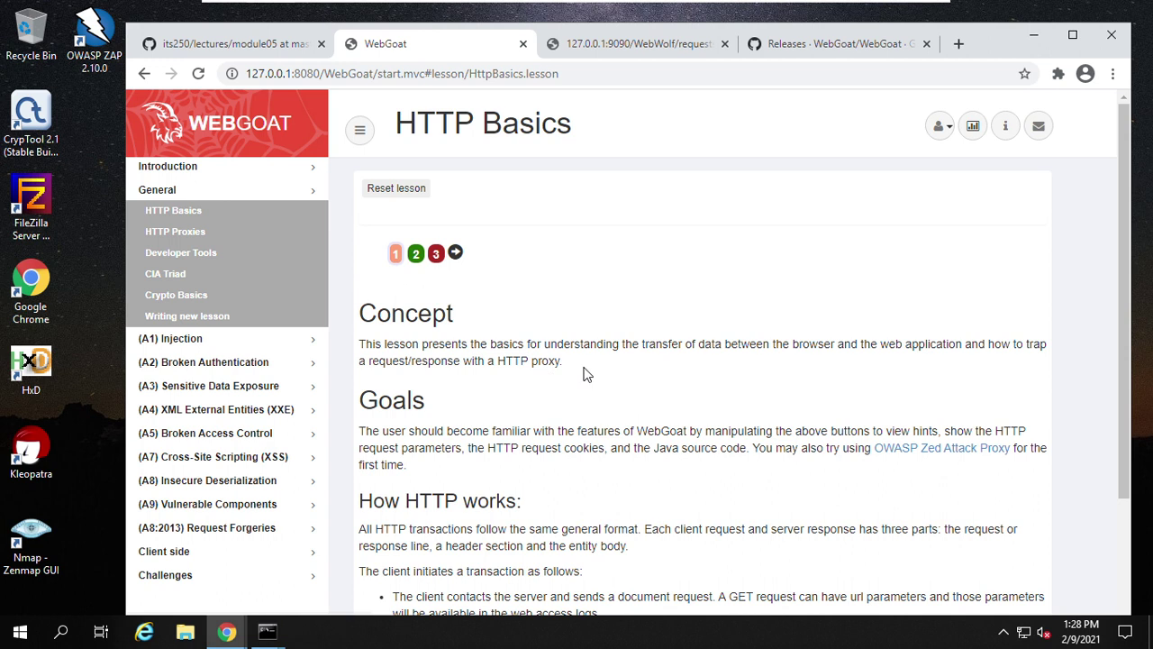
scroll(584, 373, down, 2)
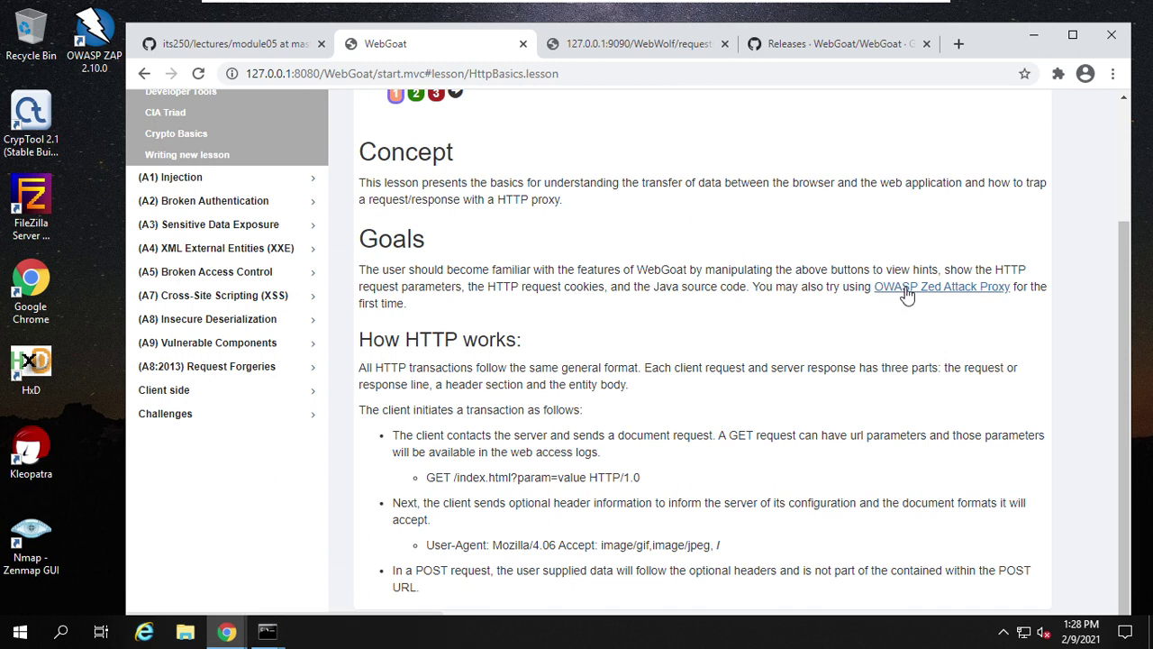
drag(997, 36, 990, 6)
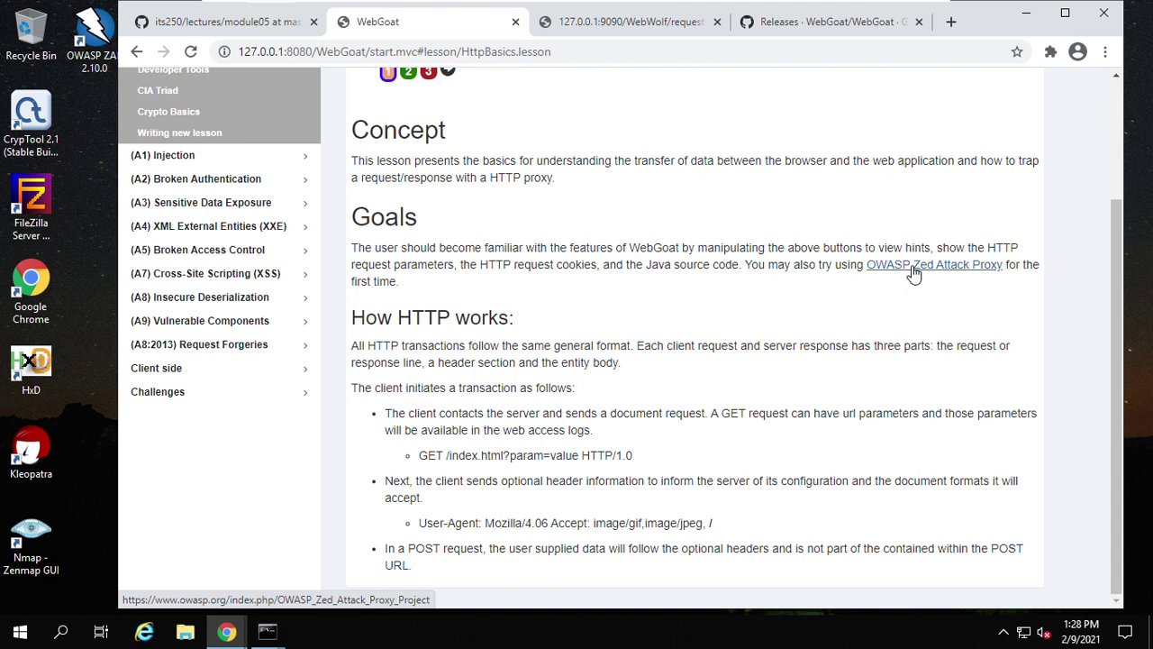
scroll(526, 355, up, 2)
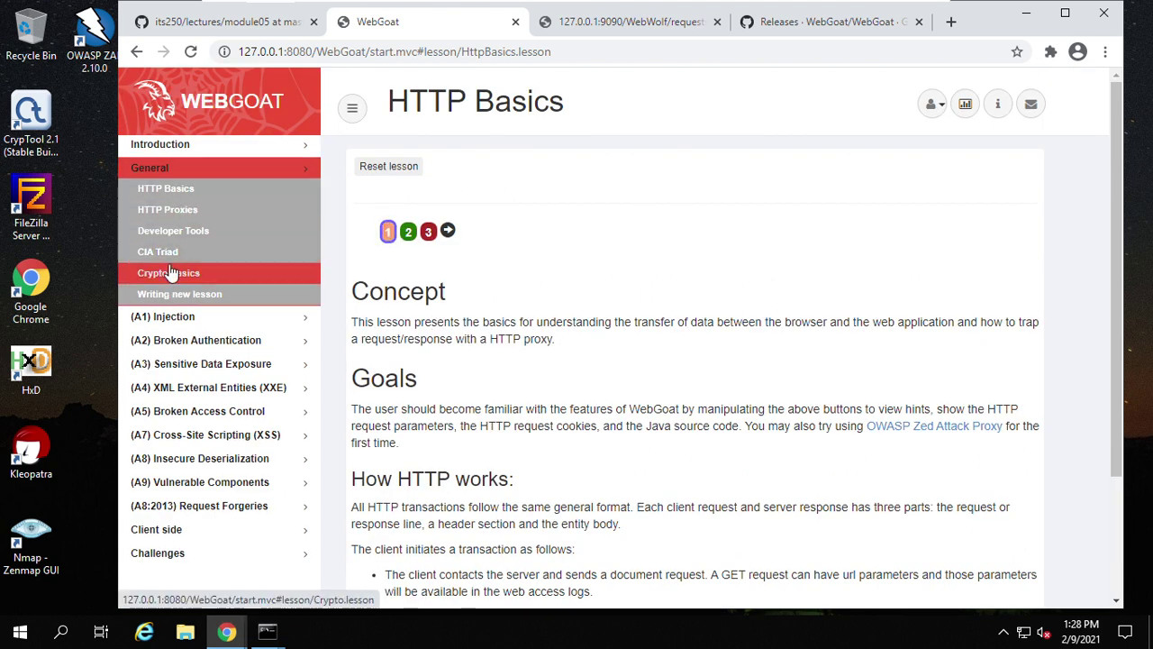
Open HTTP Proxies from the sidebar, read its introduction, and reach the ZAP 2.8.0 setup page
click(173, 210)
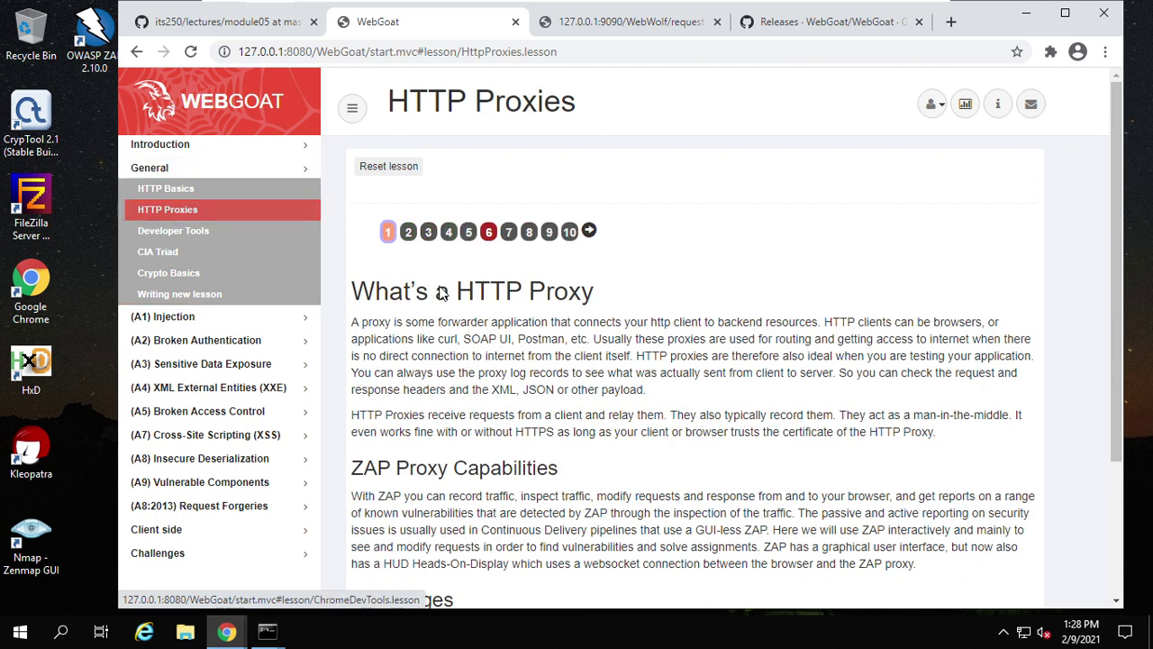
scroll(655, 379, down, 3)
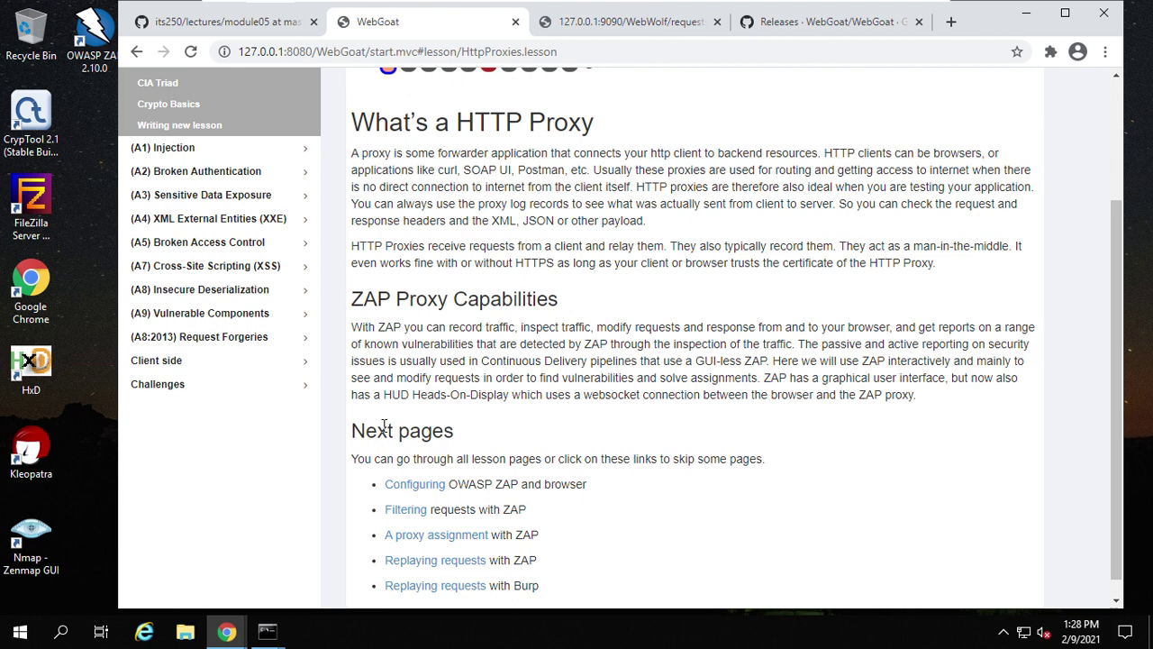
scroll(458, 490, down, 1)
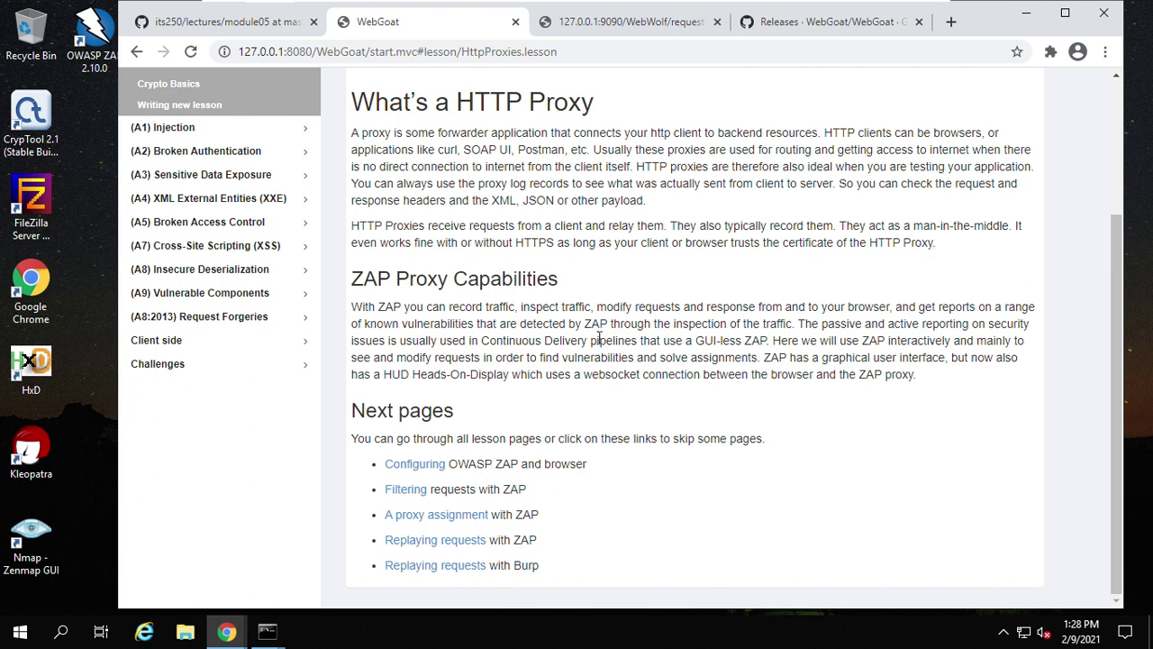
scroll(599, 339, up, 2)
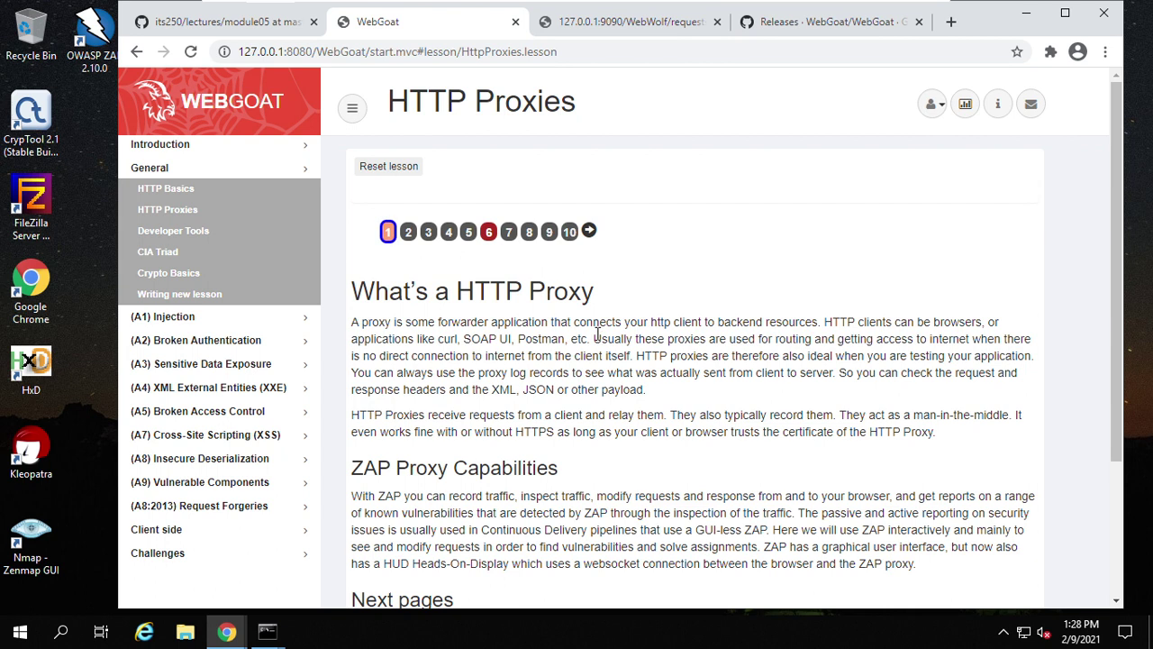
scroll(565, 339, down, 1)
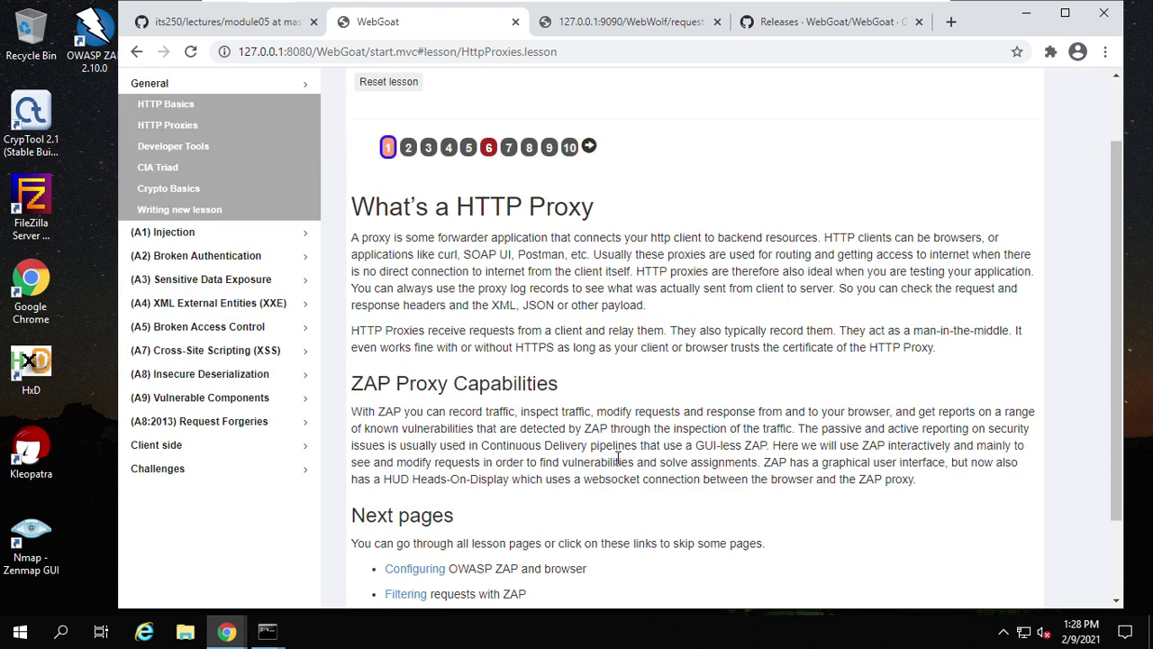
scroll(577, 340, up, 1)
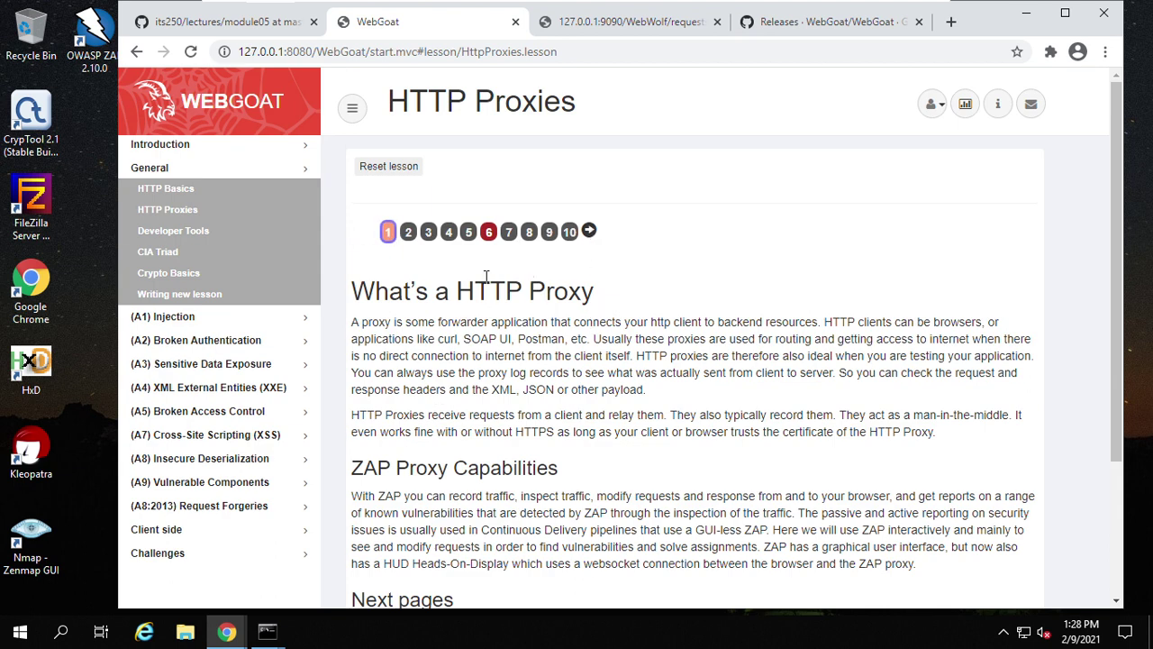
click(589, 230)
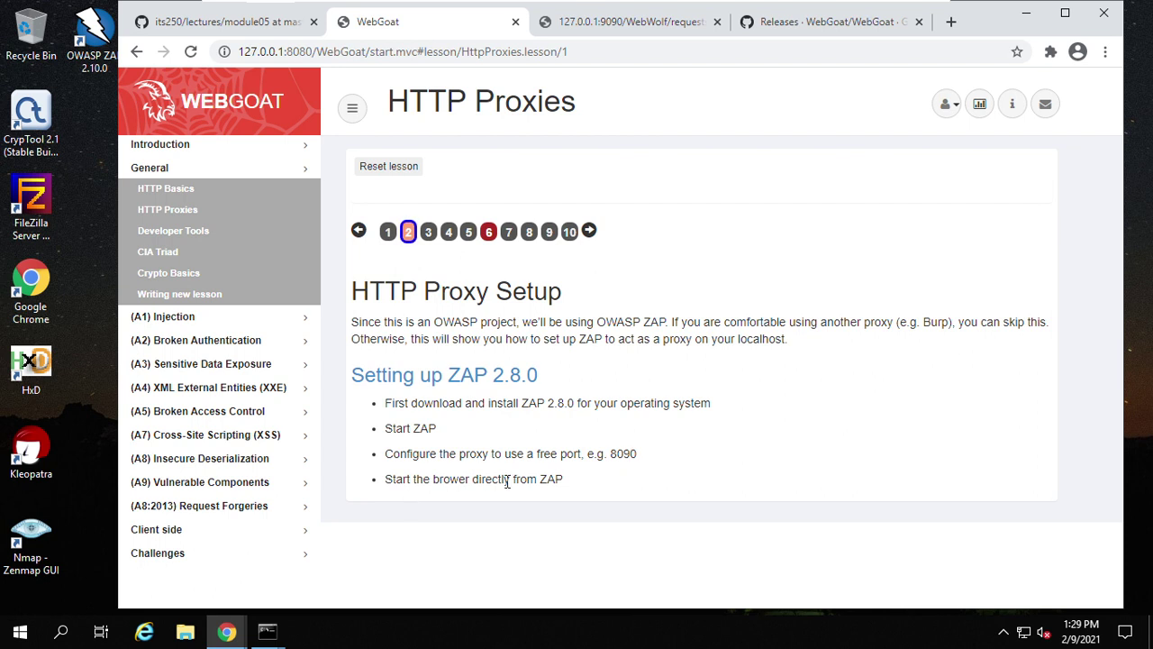
Highlight 'directly from ZAP' in the setup steps and launch OWASP ZAP from the desktop
drag(457, 480, 565, 486)
double_click(94, 30)
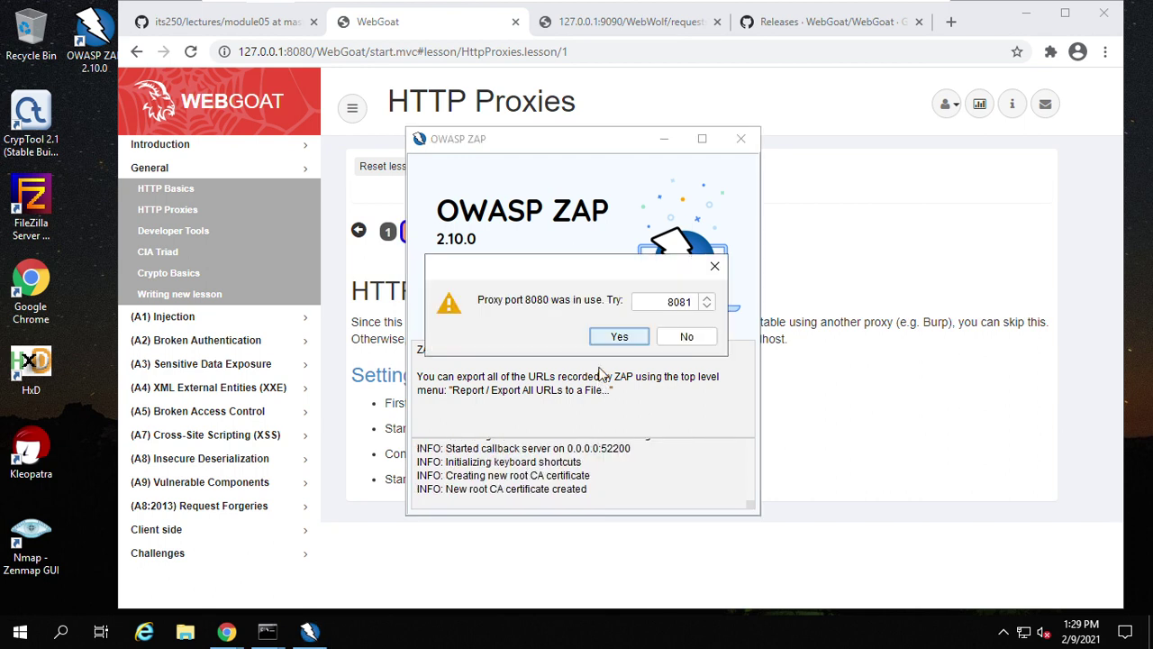
Edit the port-in-use dialog's spin box so the proxy port reads 8090 instead of 8081
double_click(680, 303)
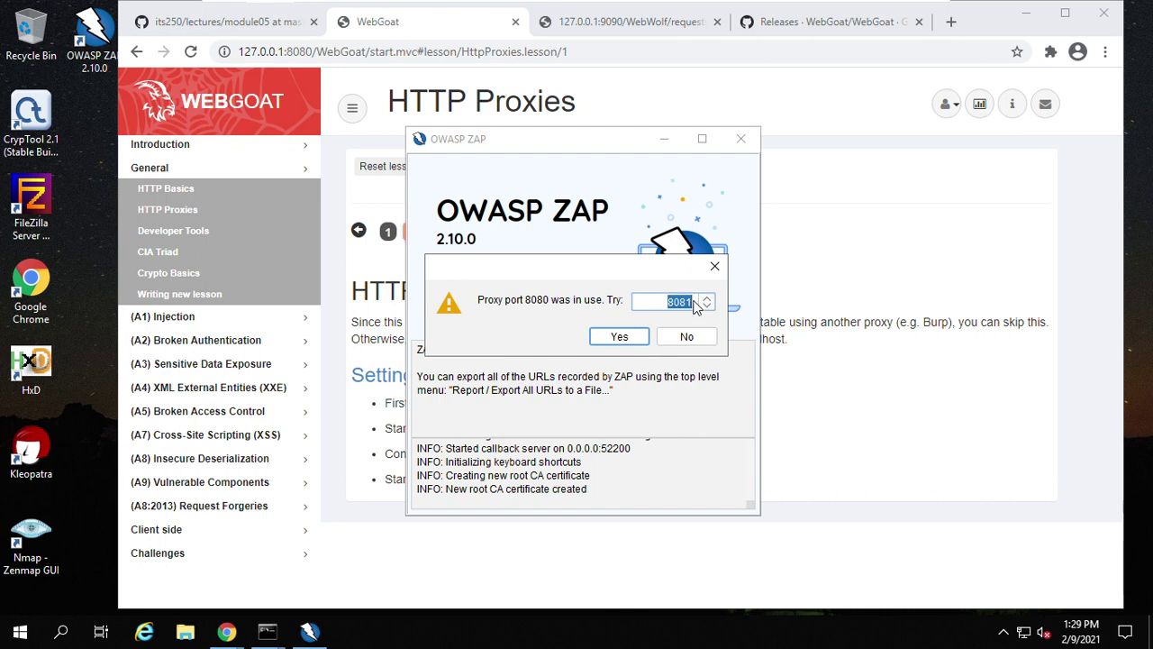
click(682, 303)
key(BackSpace)
key(BackSpace)
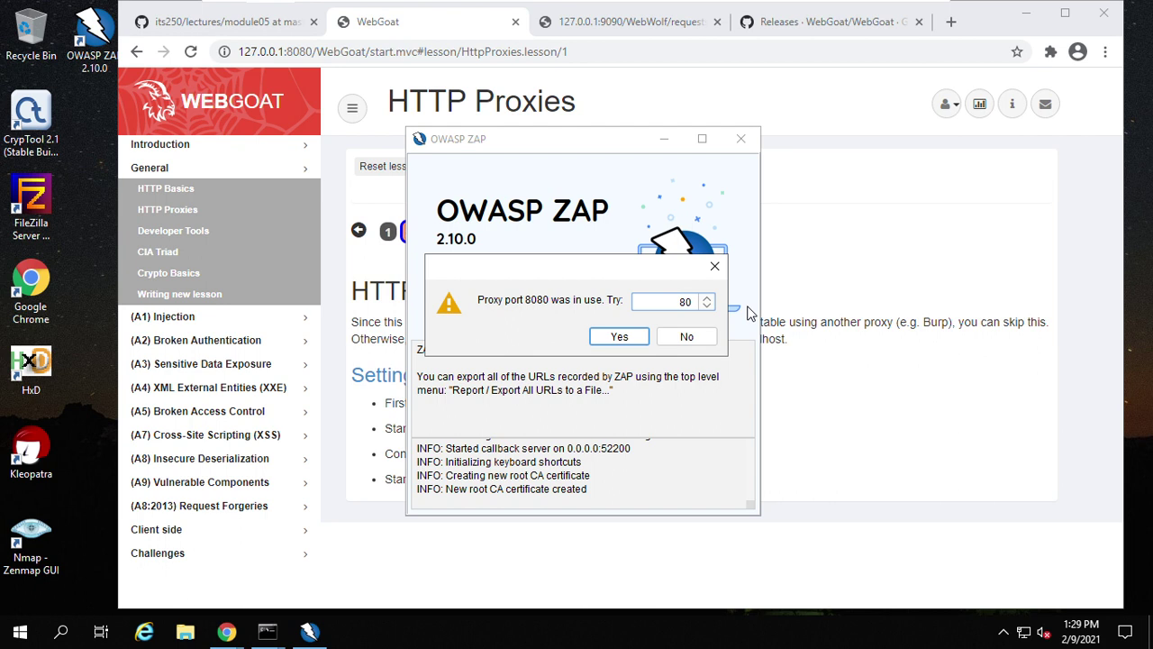
text(90)
Accept port 8090, choose not to persist the session, and start ZAP
click(616, 337)
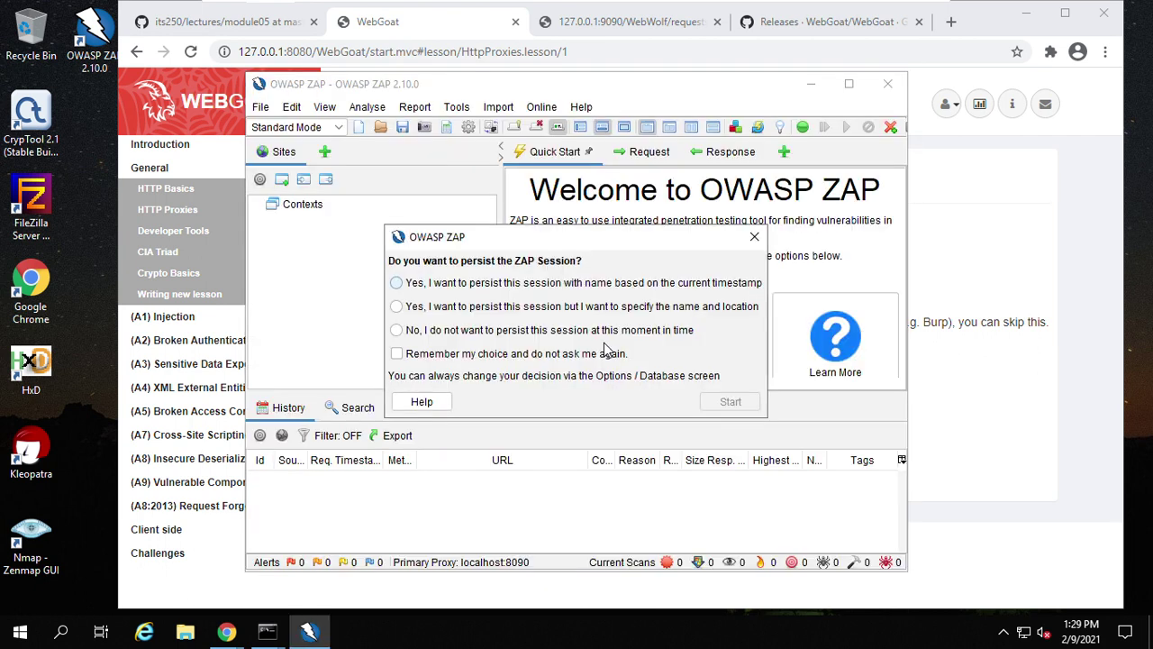
click(397, 354)
click(398, 331)
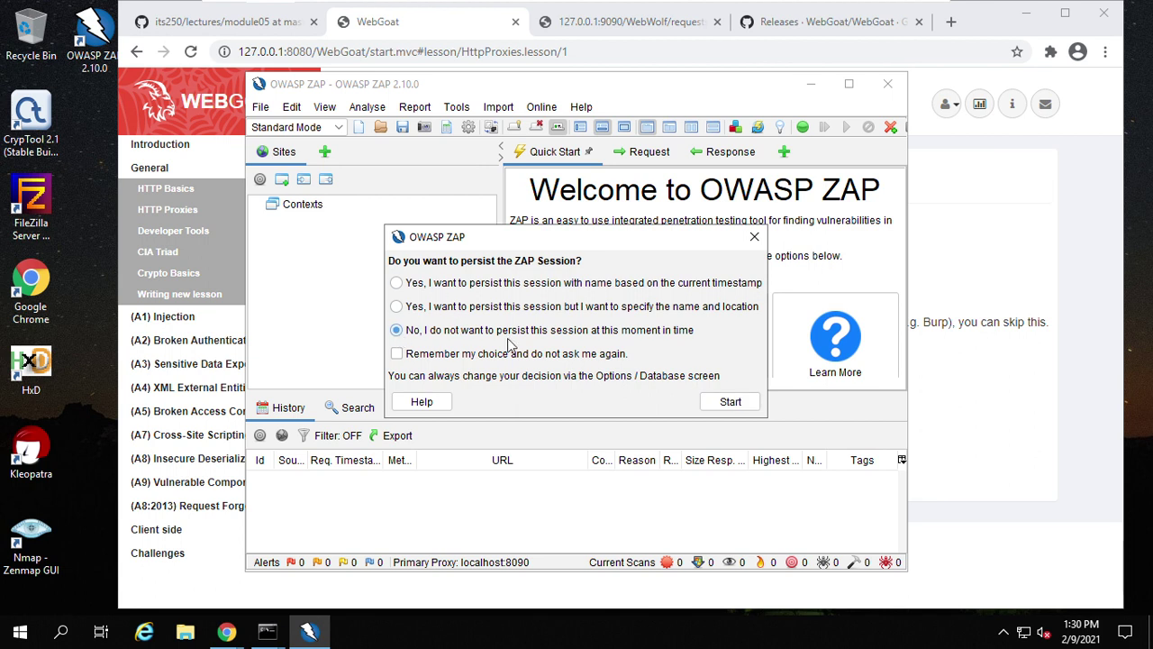
click(714, 409)
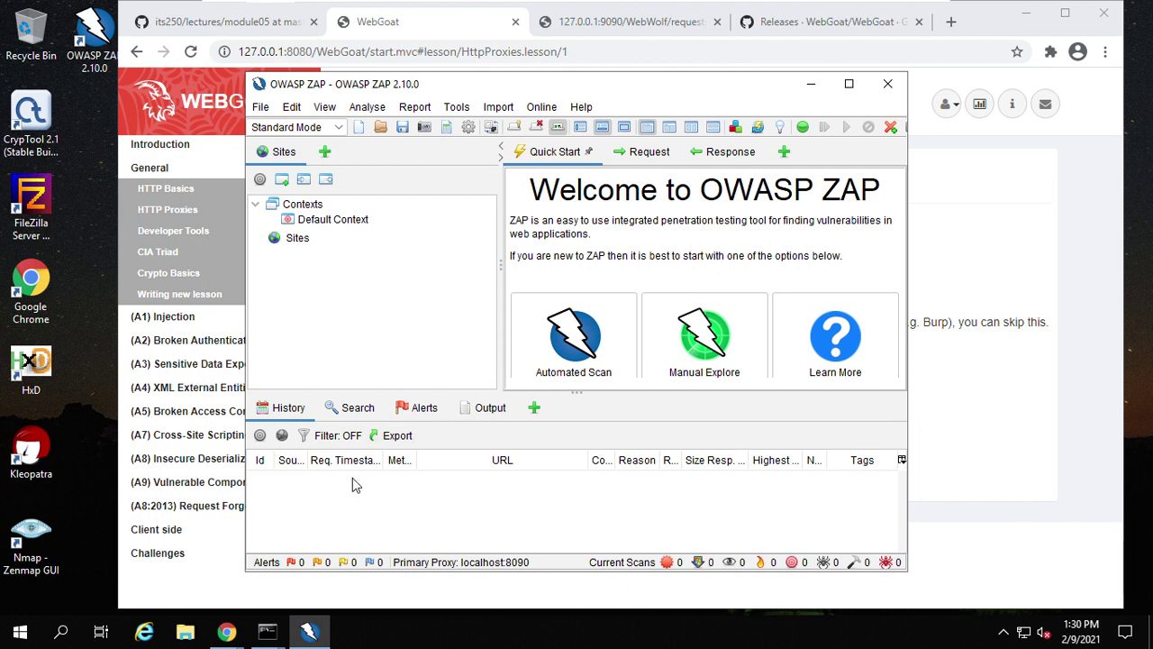
Reposition the ZAP window and look at the Request and Response panes
drag(460, 88, 527, 87)
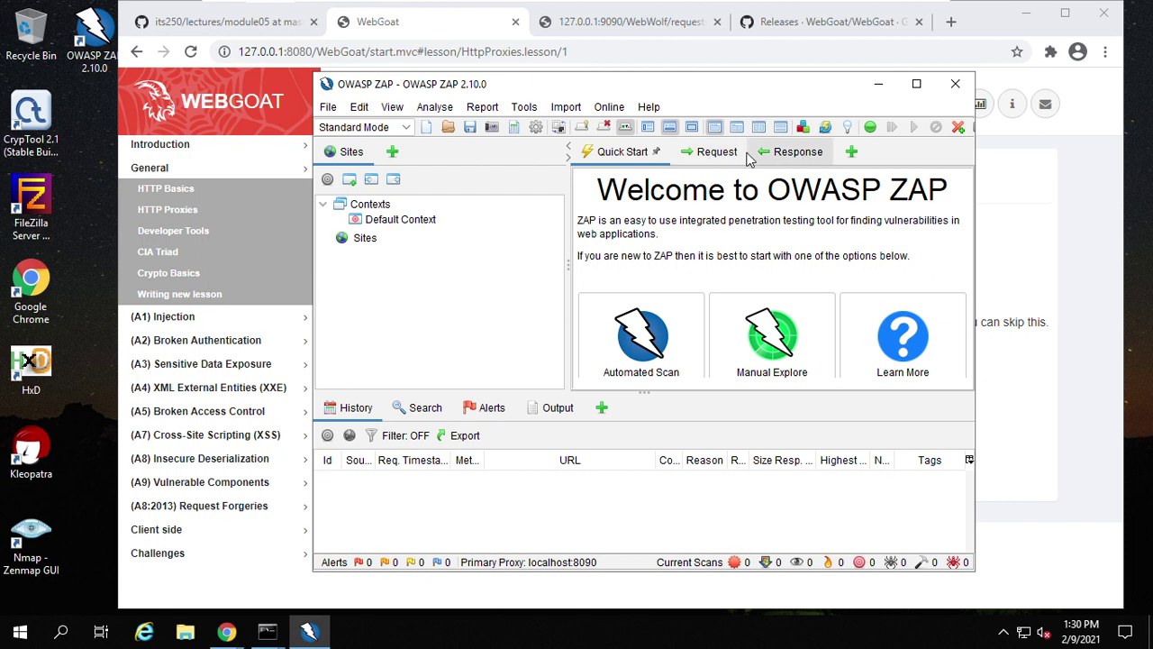
click(712, 153)
click(776, 155)
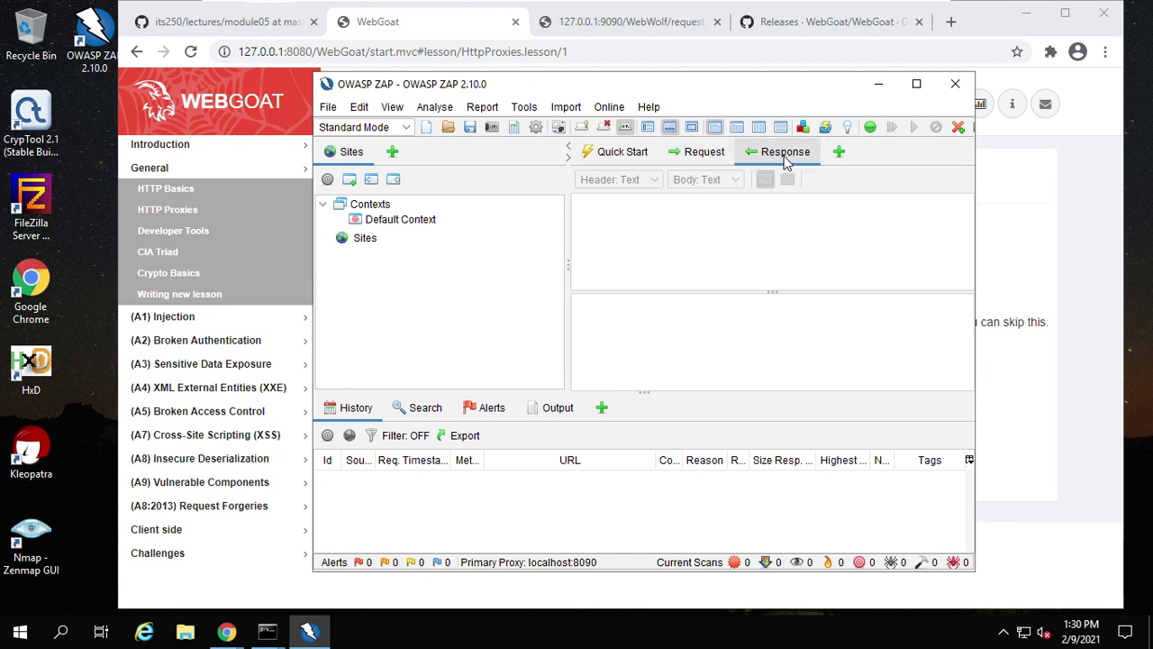
click(703, 153)
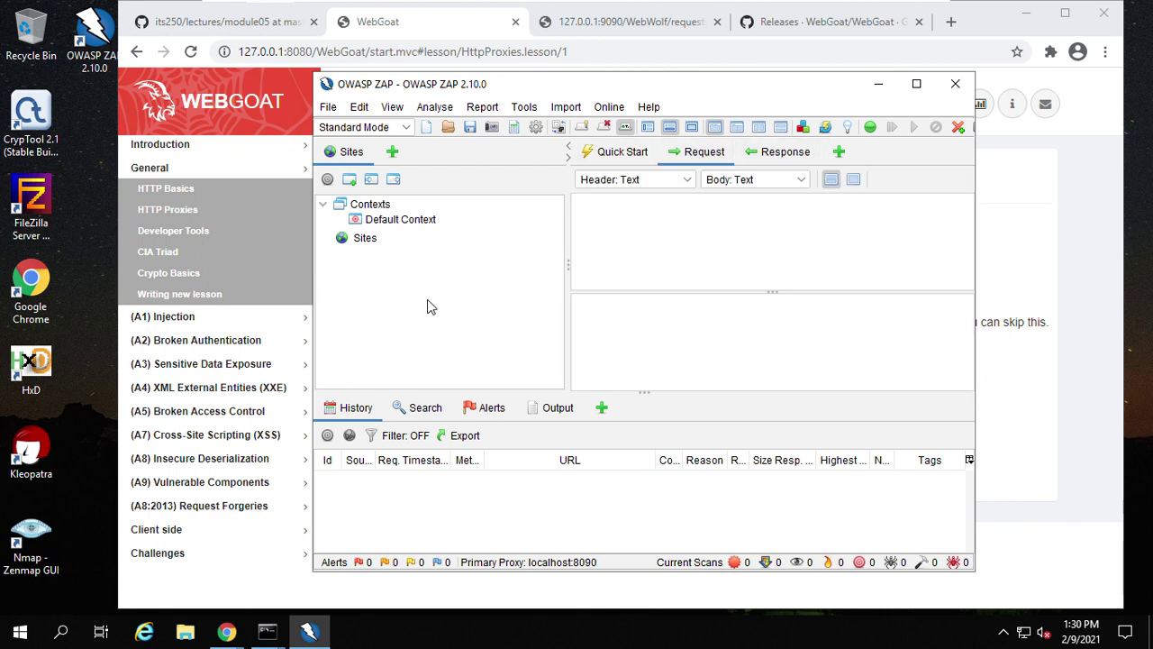
Browse the Sites context menu, close it, and select the Default Context entry
click(366, 239)
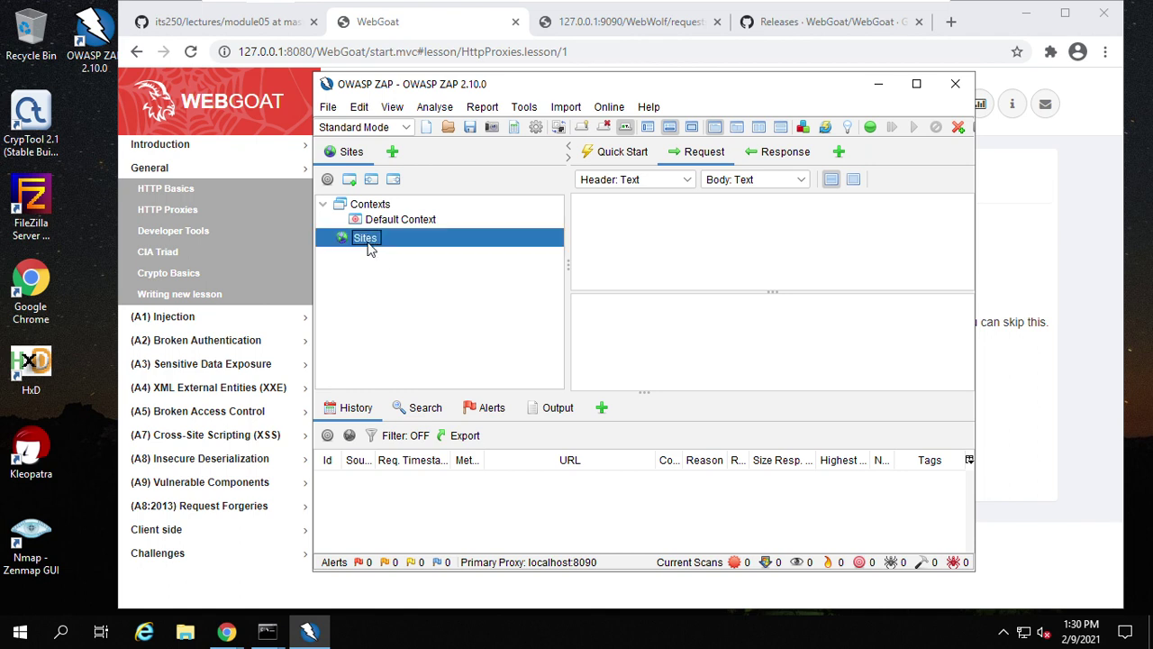
right_click(363, 245)
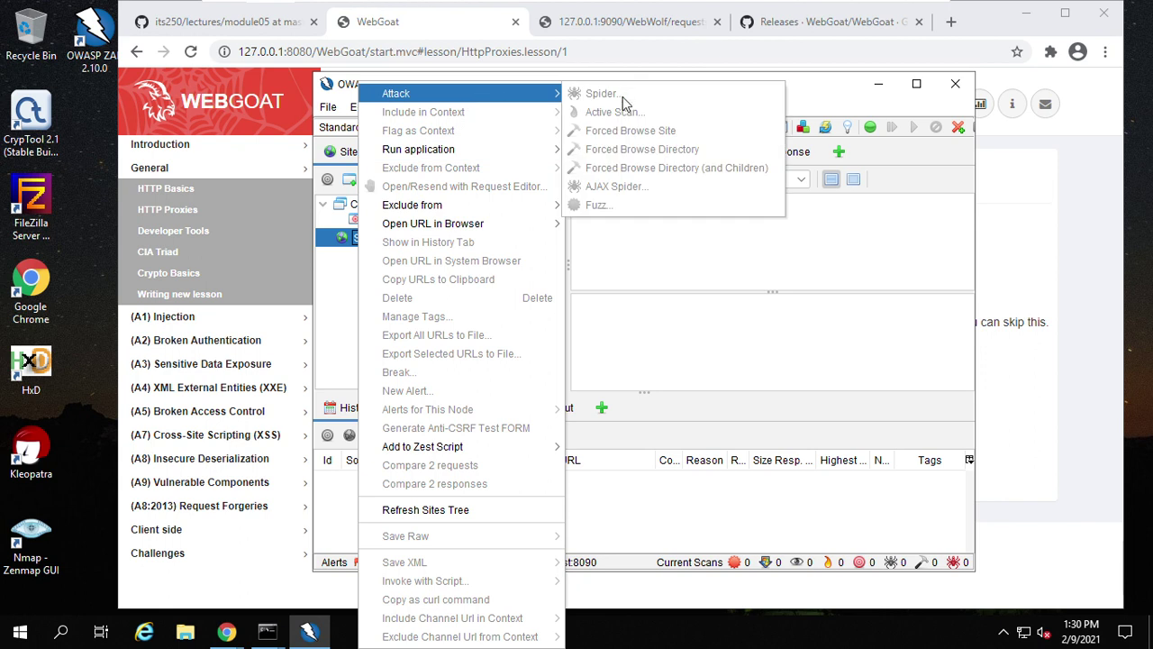
mouse_move(478, 148)
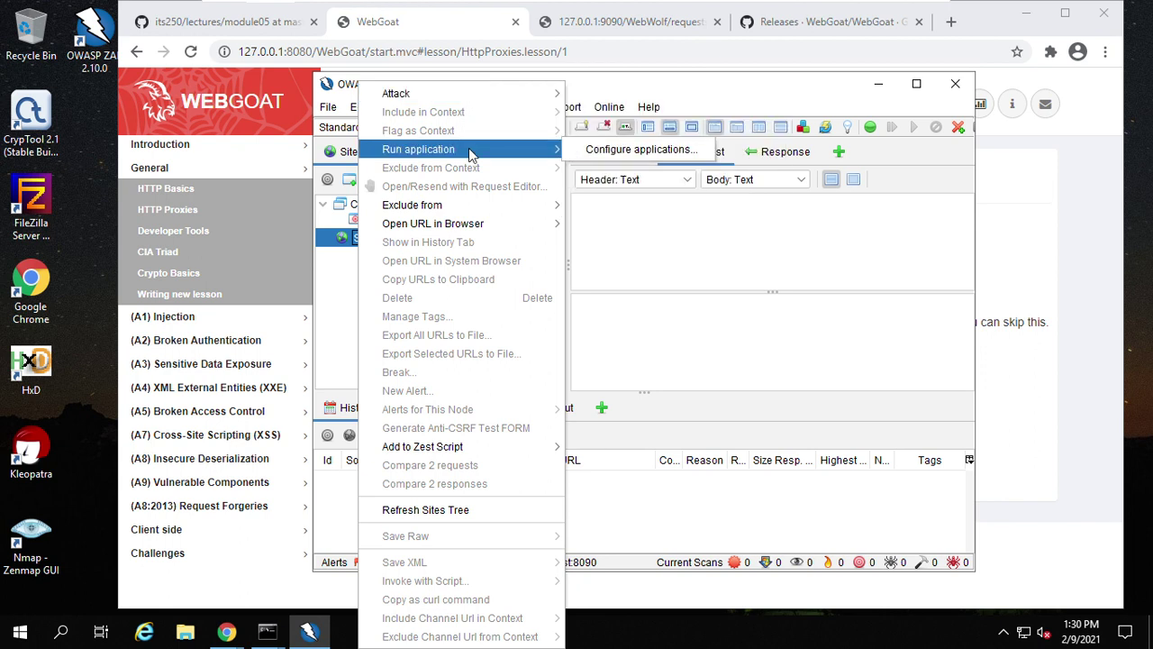
mouse_move(450, 223)
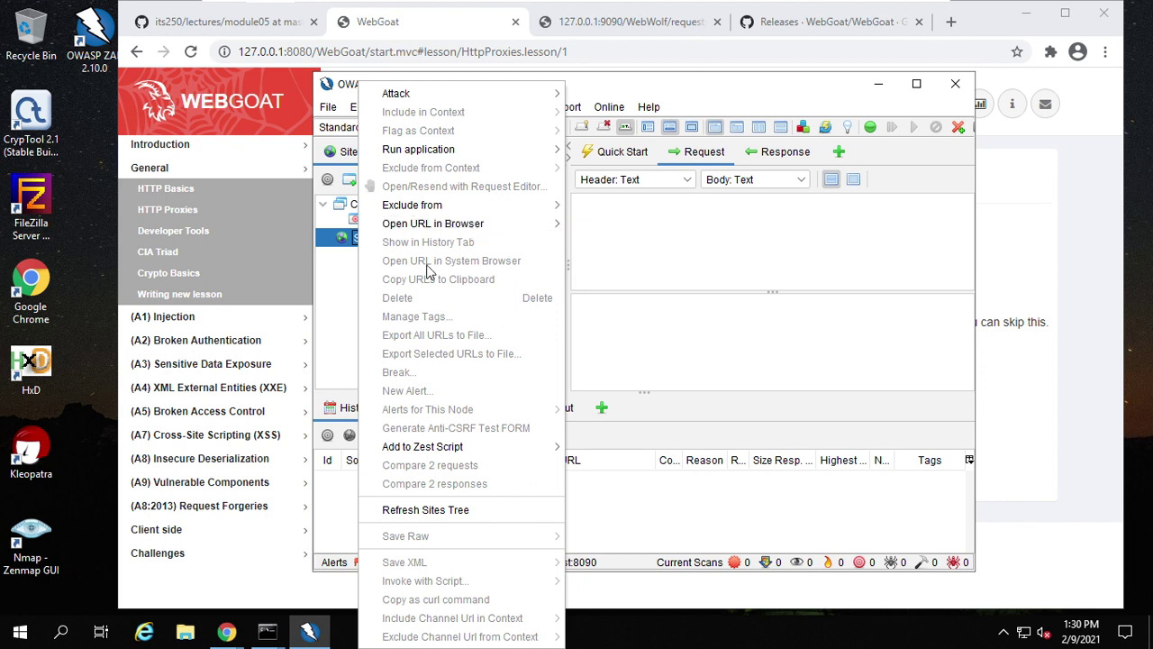
click(338, 292)
click(383, 226)
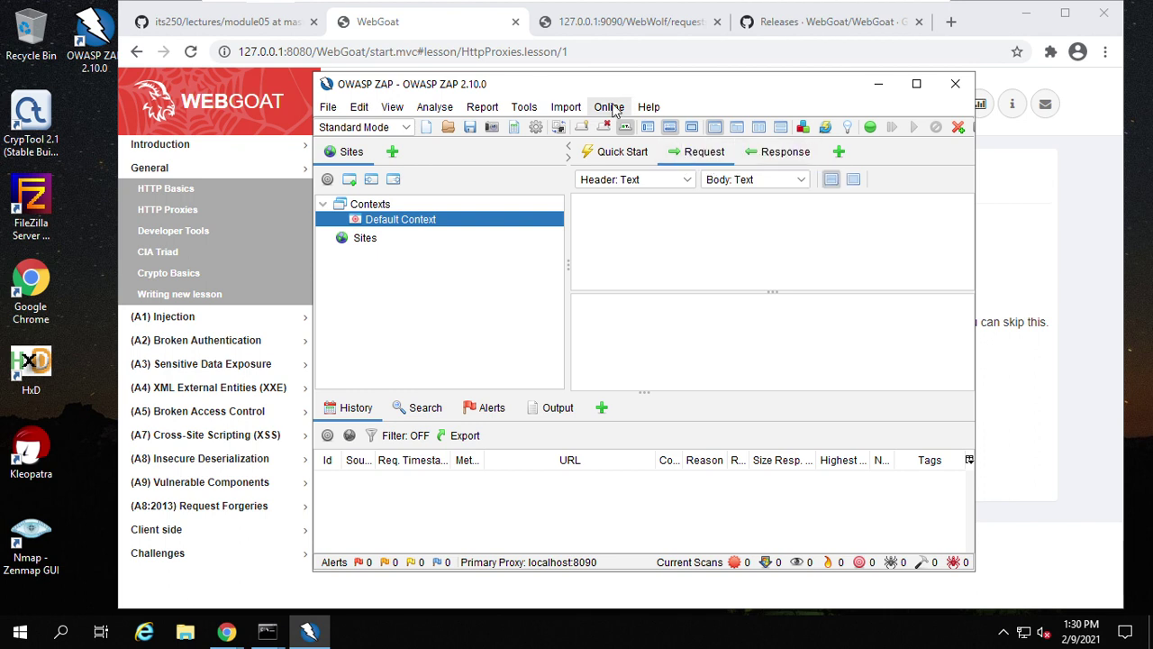
Reposition ZAP and highlight the lesson's tip on launching the browser from ZAP
drag(568, 87, 617, 98)
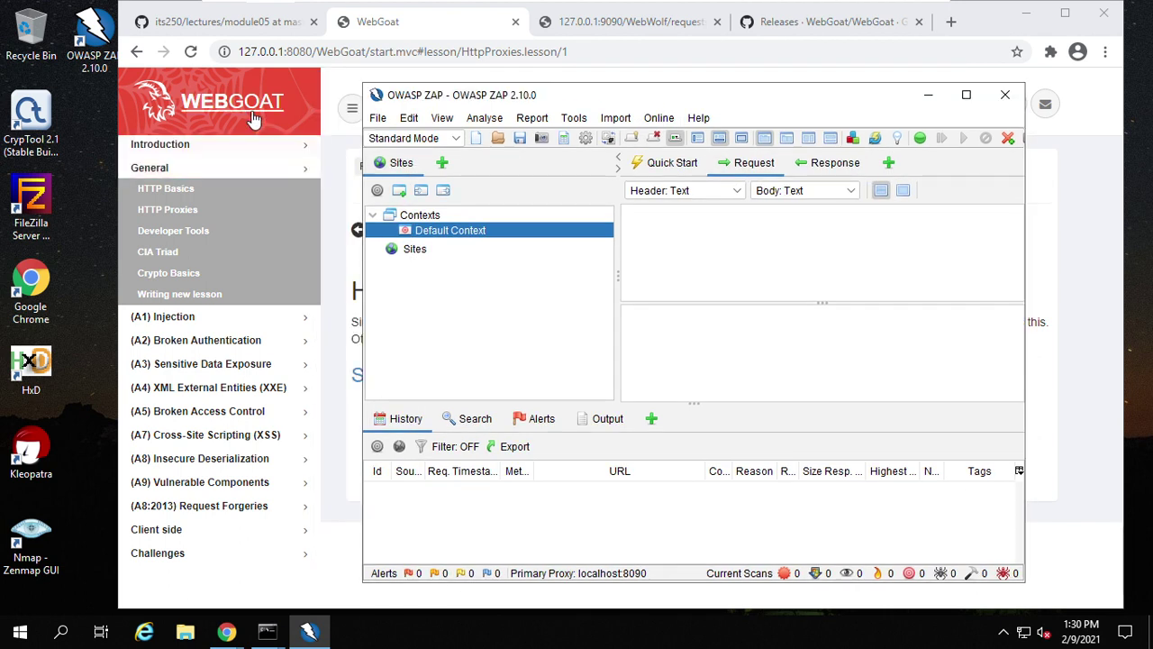
click(434, 23)
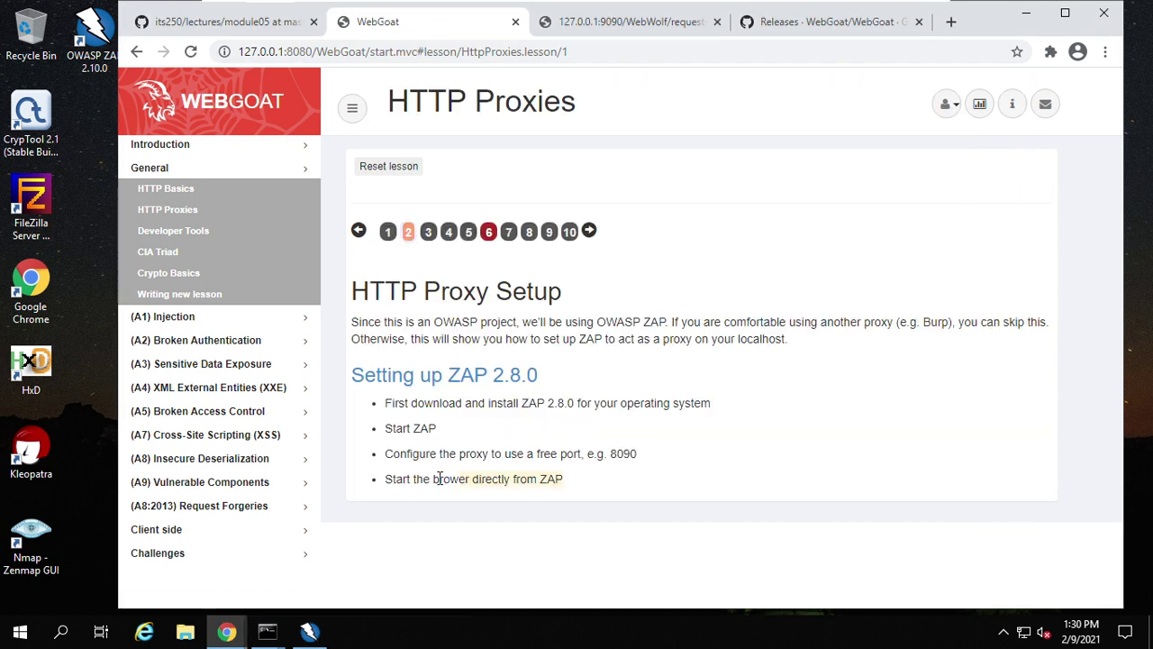
drag(429, 478, 506, 479)
click(309, 633)
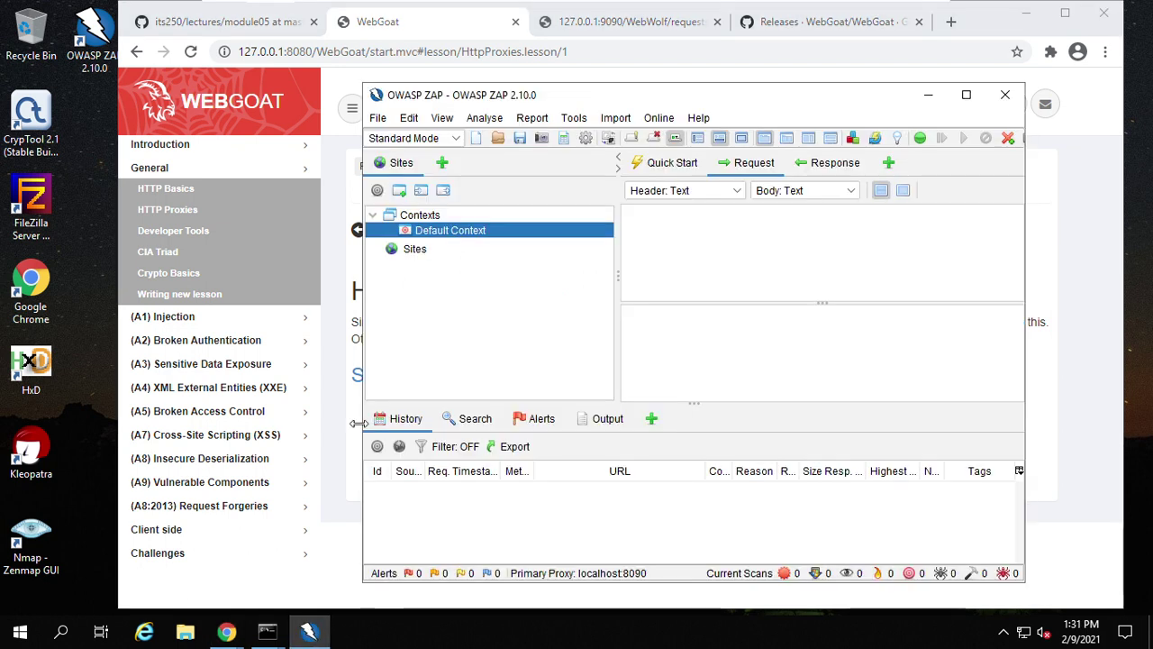
Browse the Default Context and Sites context menus without choosing an action
right_click(439, 239)
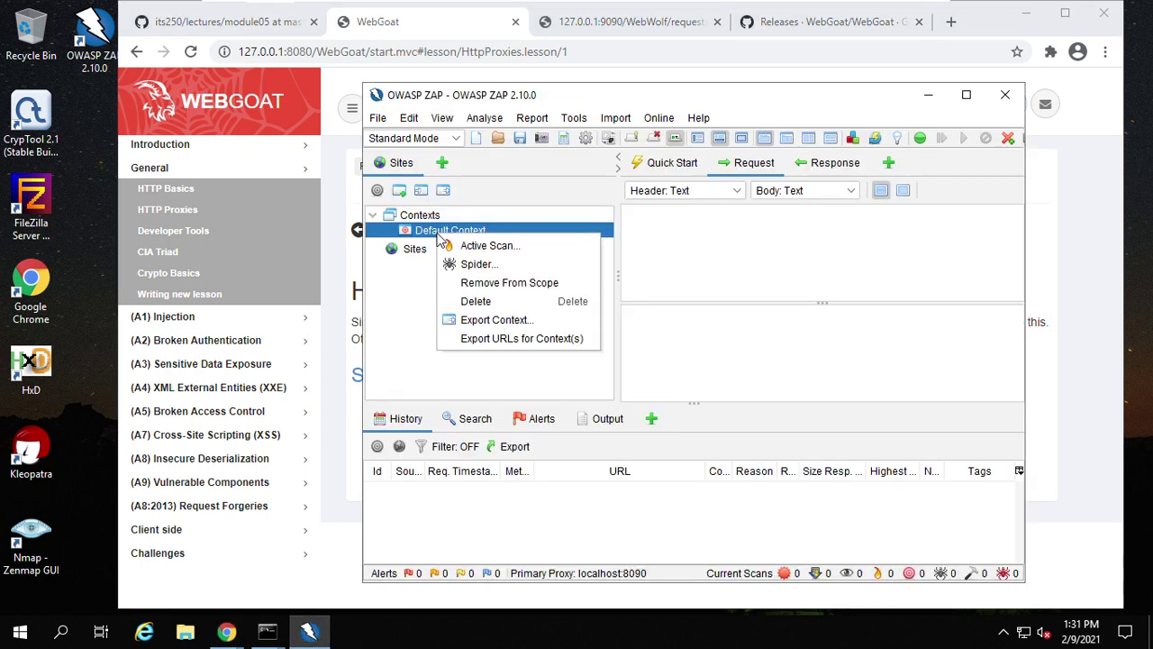
click(408, 254)
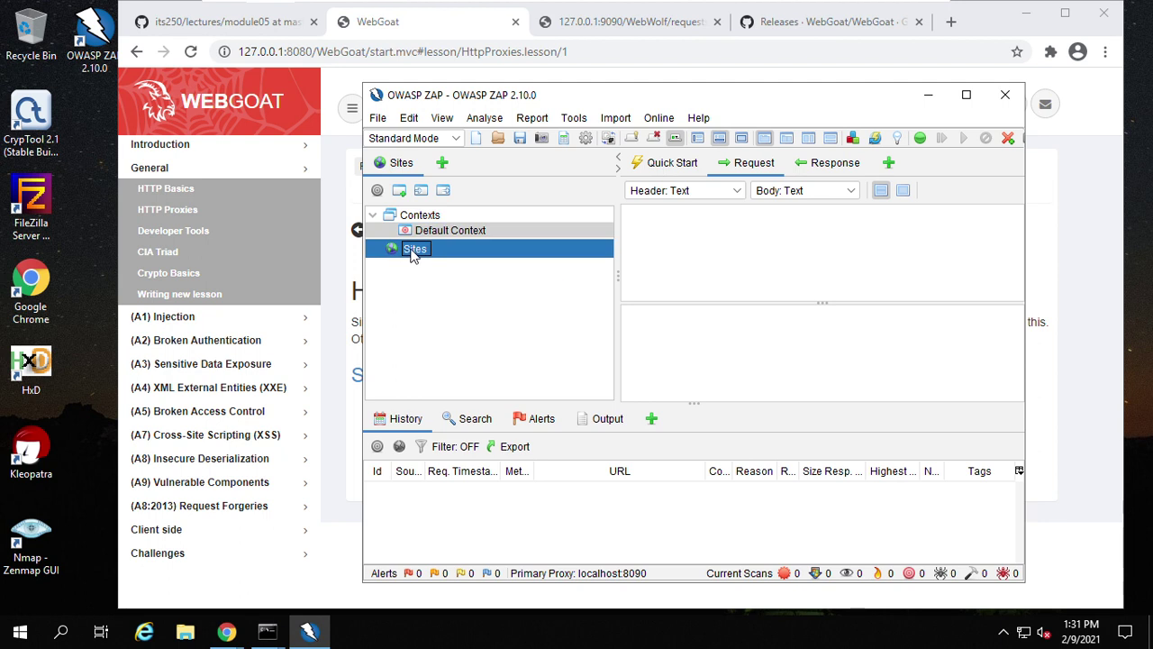
right_click(412, 254)
mouse_move(486, 225)
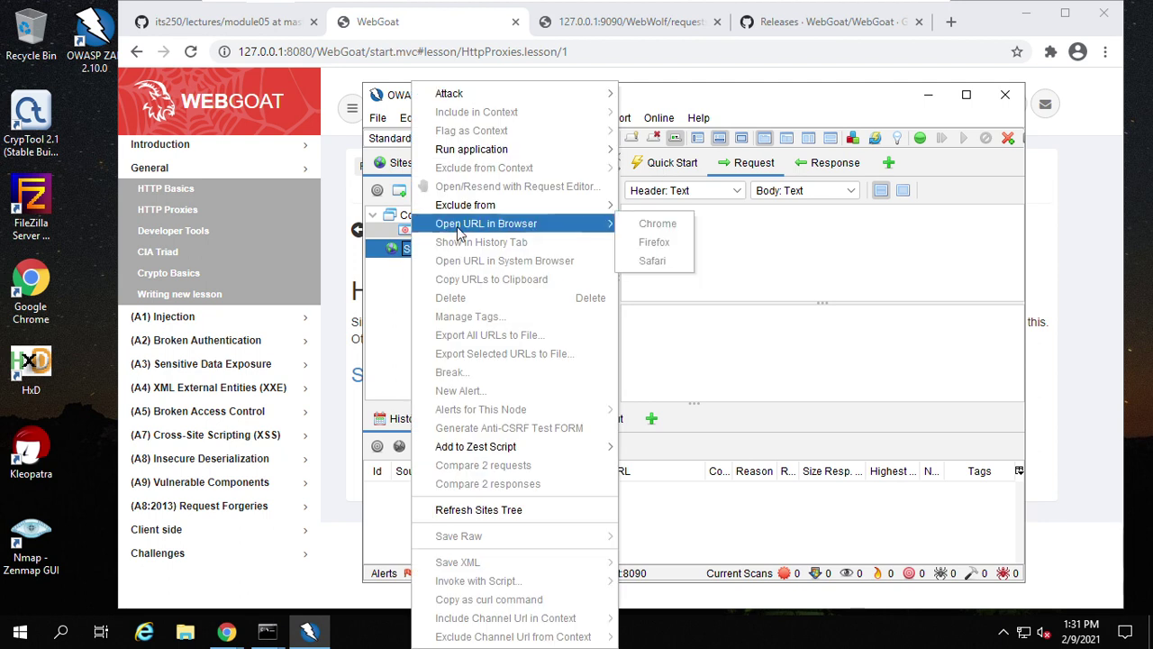
click(396, 315)
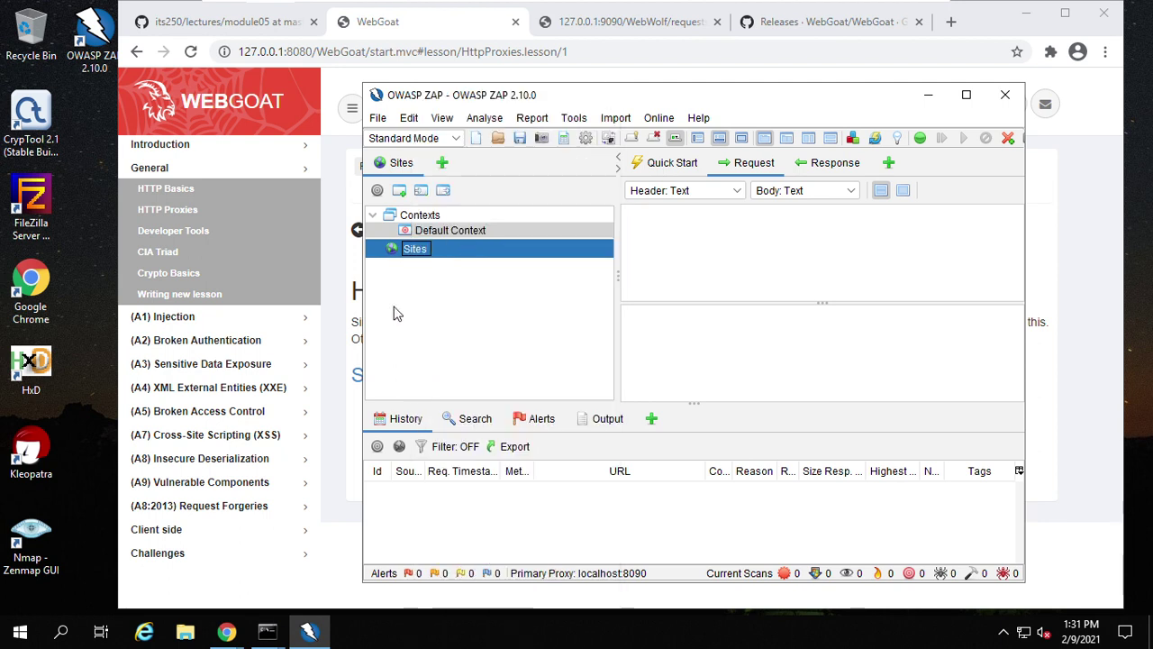
Leave ZAP in Standard Mode and return to the WebGoat HTTP Proxy Setup page
click(454, 140)
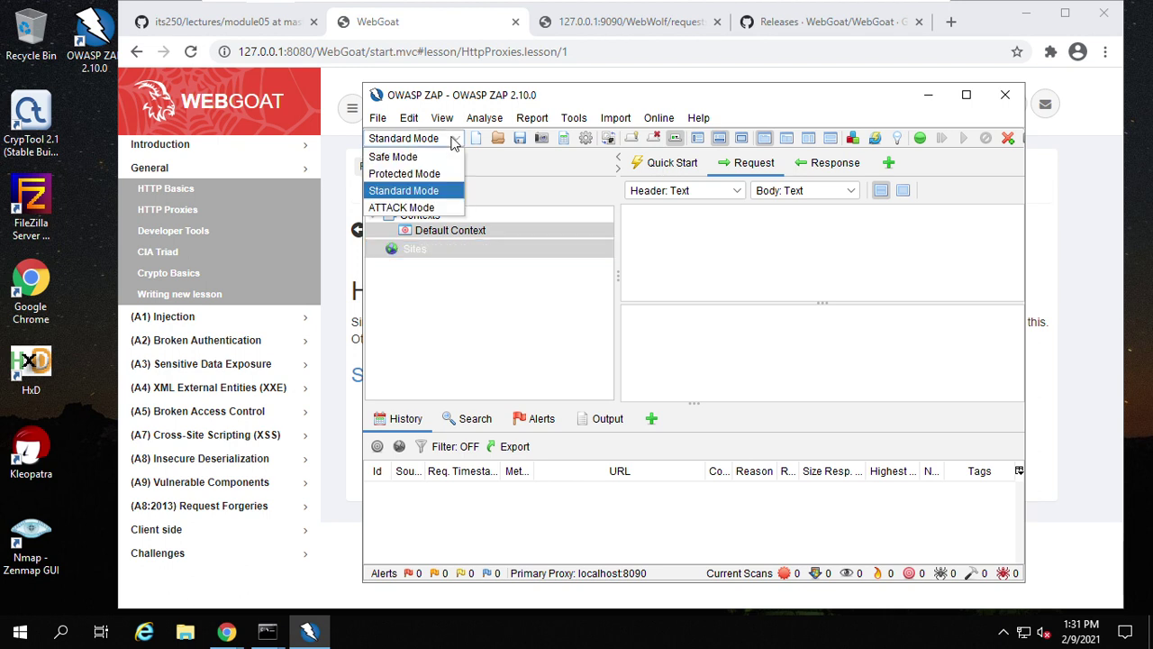
click(454, 140)
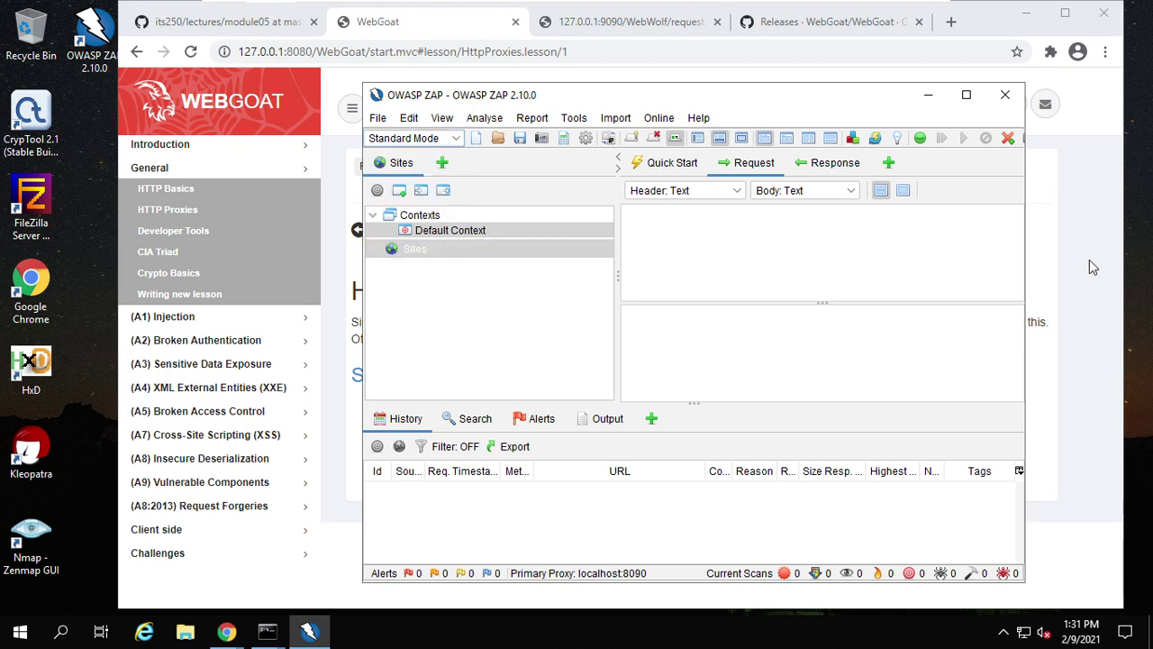
click(1082, 288)
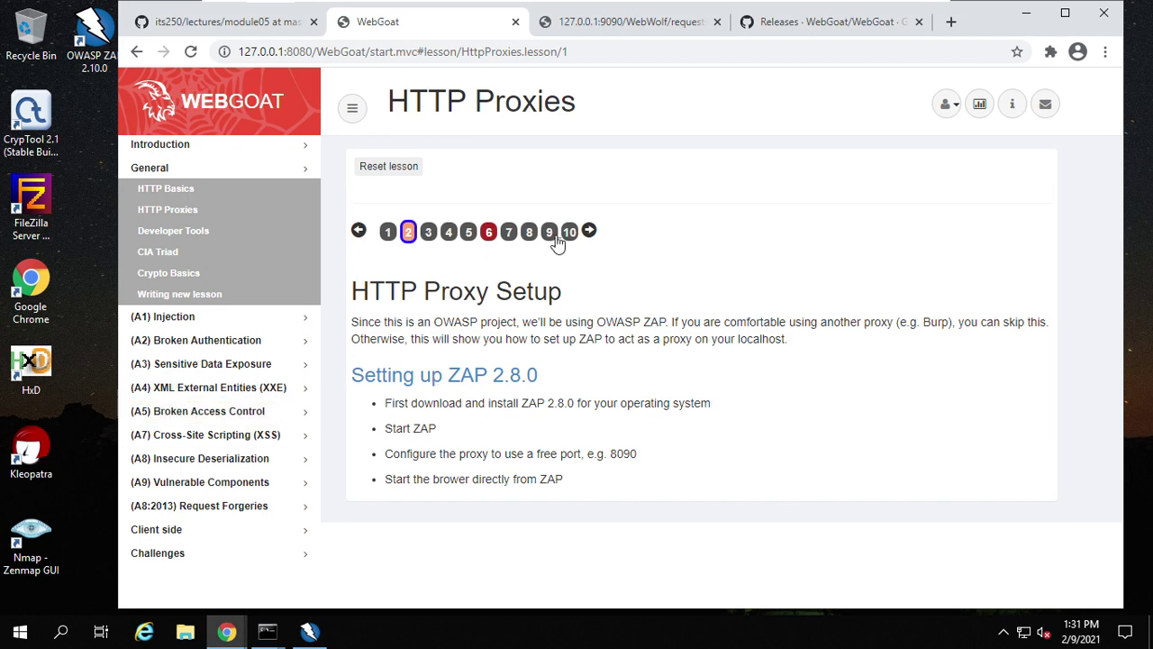
Advance to the Setting up ZAP 2.8.0 page and read the Configure Proxy's Port steps
click(588, 231)
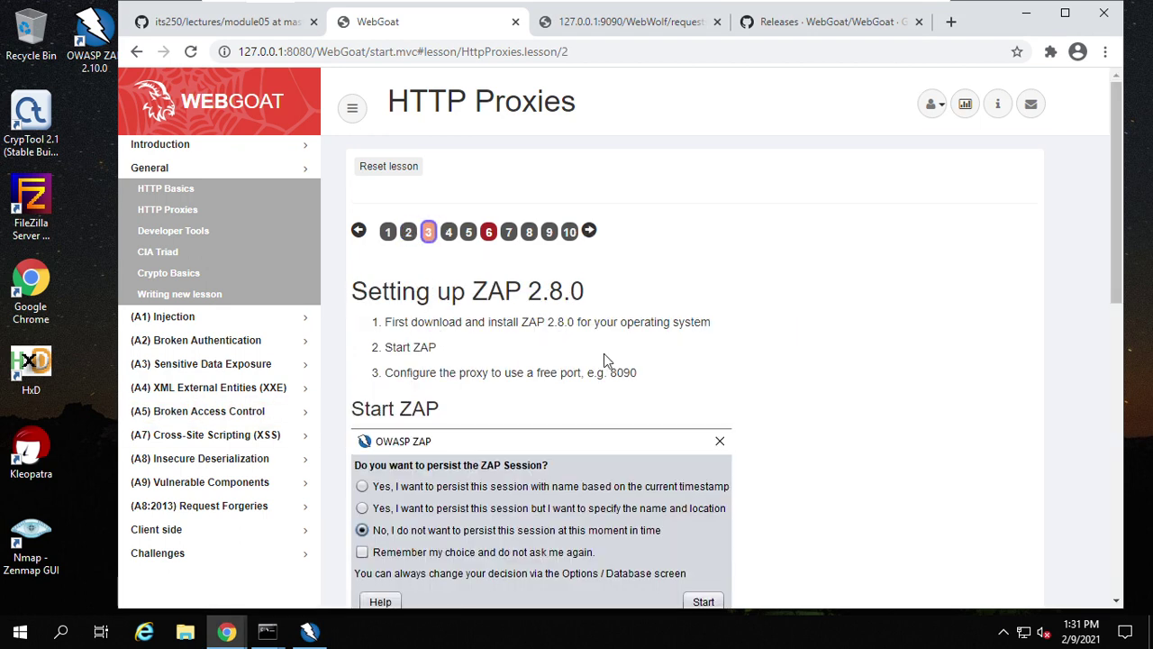
scroll(613, 376, down, 2)
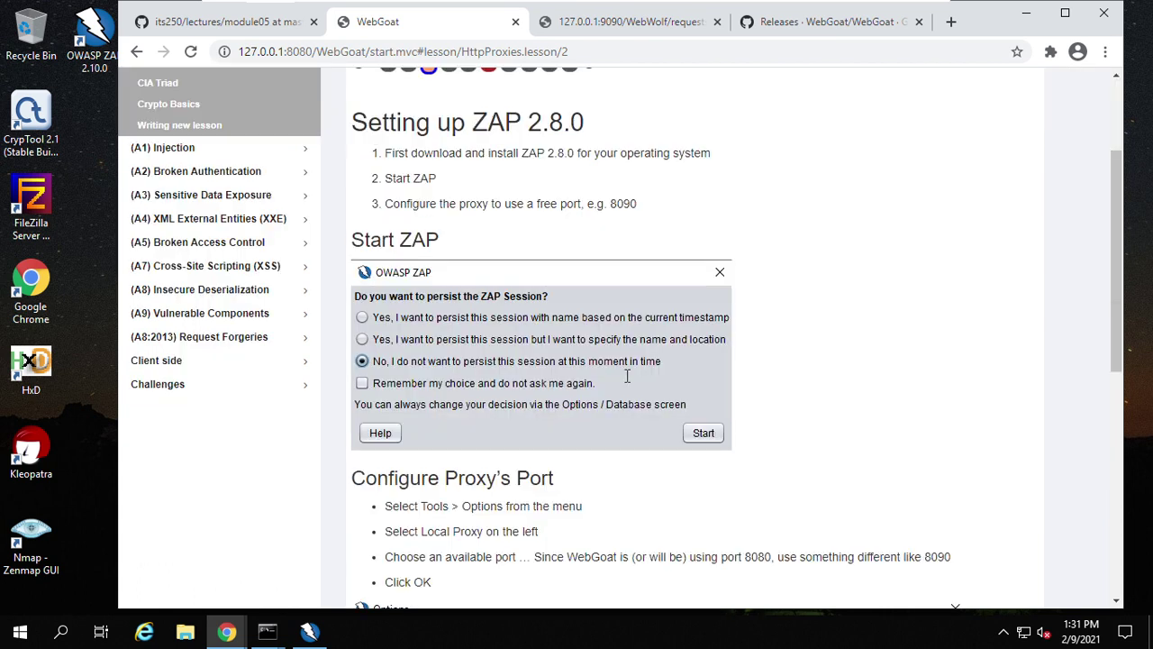
scroll(423, 374, down, 1)
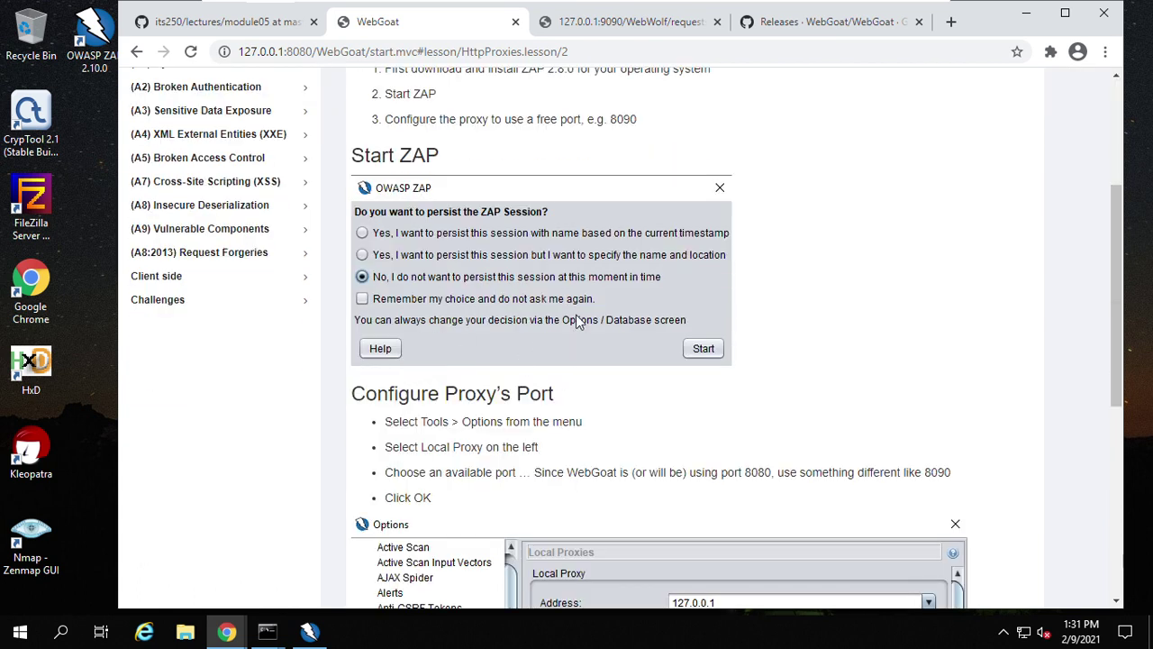
scroll(495, 329, down, 2)
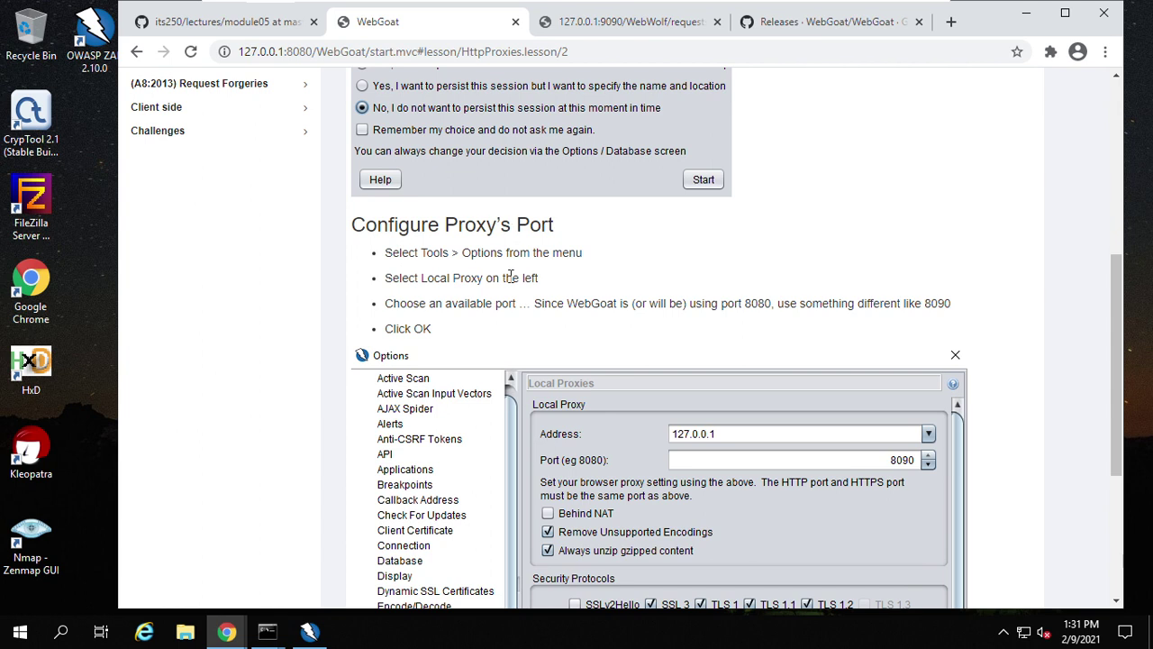
scroll(451, 299, down, 1)
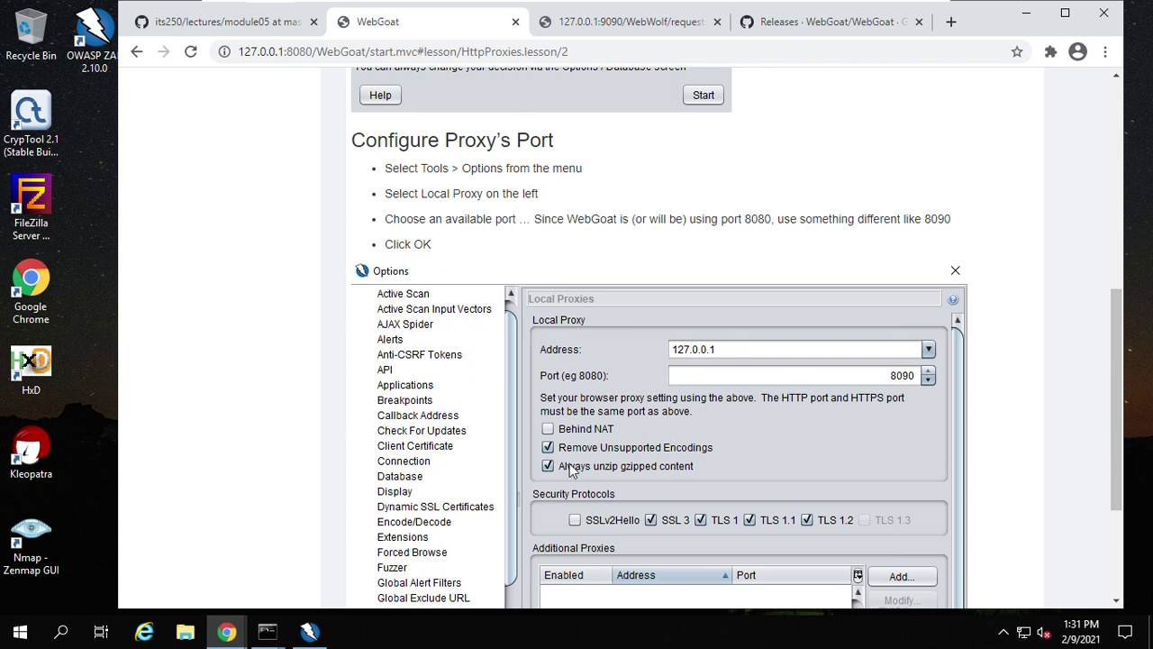
scroll(838, 383, down, 1)
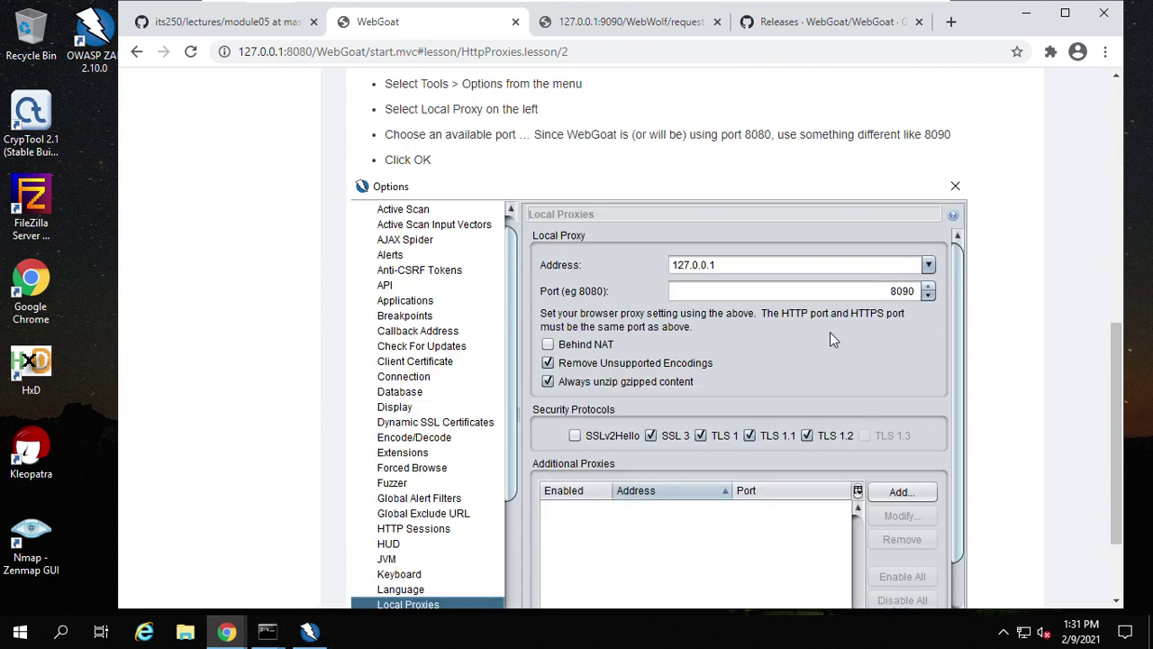
scroll(830, 339, down, 1)
scroll(782, 405, down, 1)
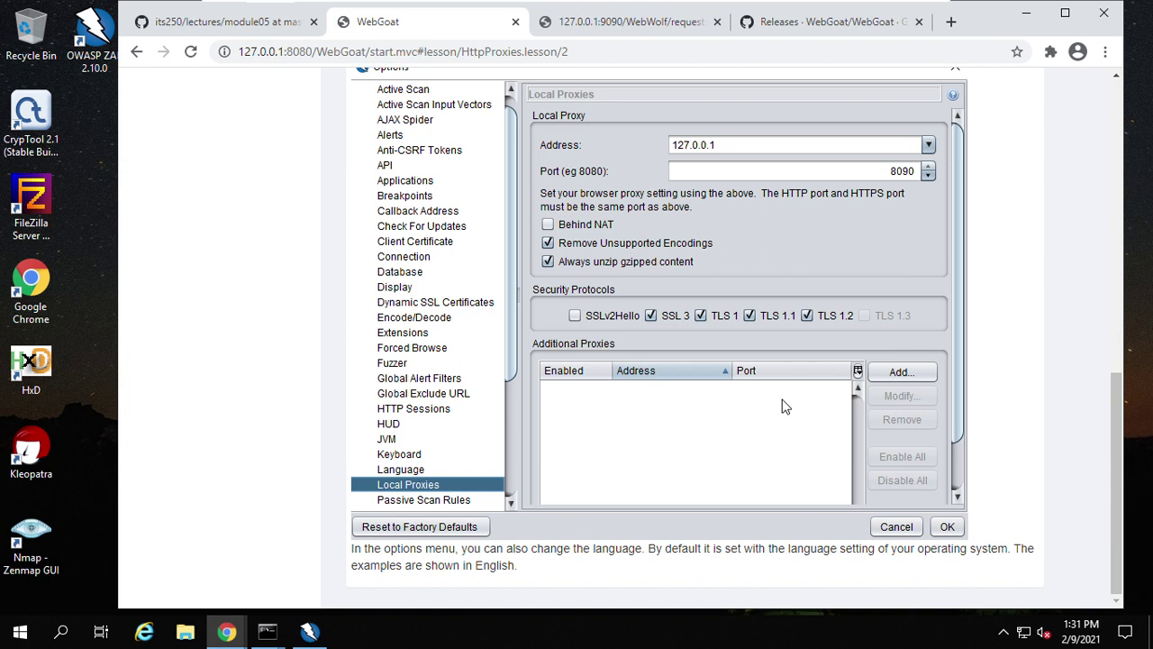
Compare ZAP's localhost:8090 proxy with the lesson's port guidance, ending with ZAP in front
click(309, 634)
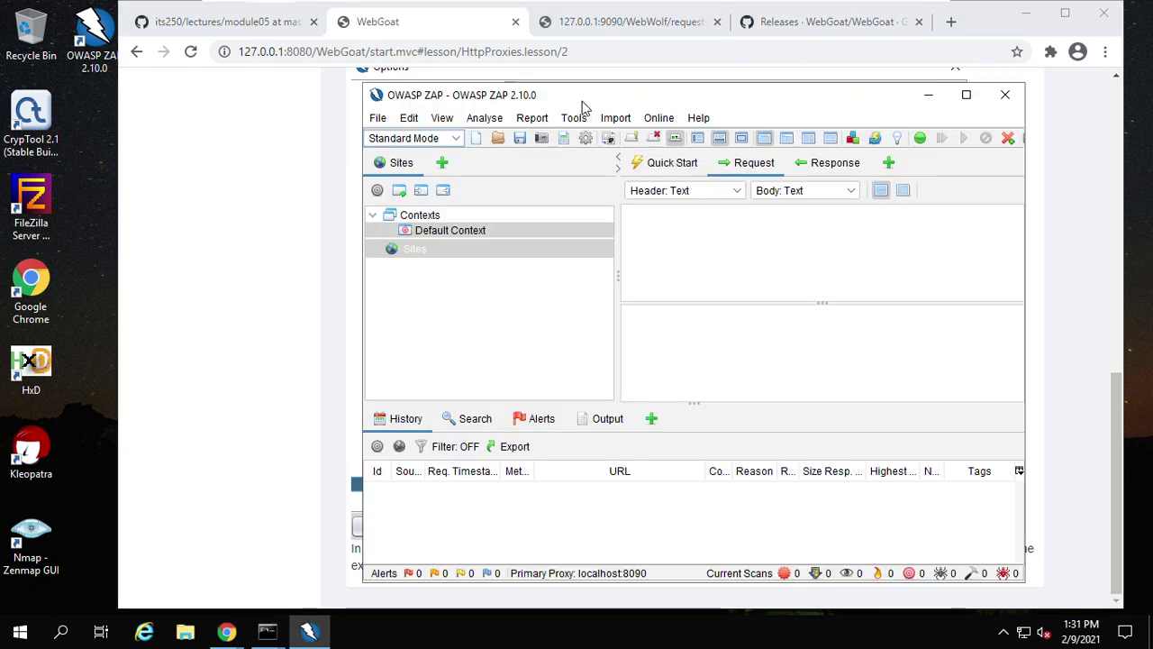
click(261, 239)
scroll(558, 266, up, 2)
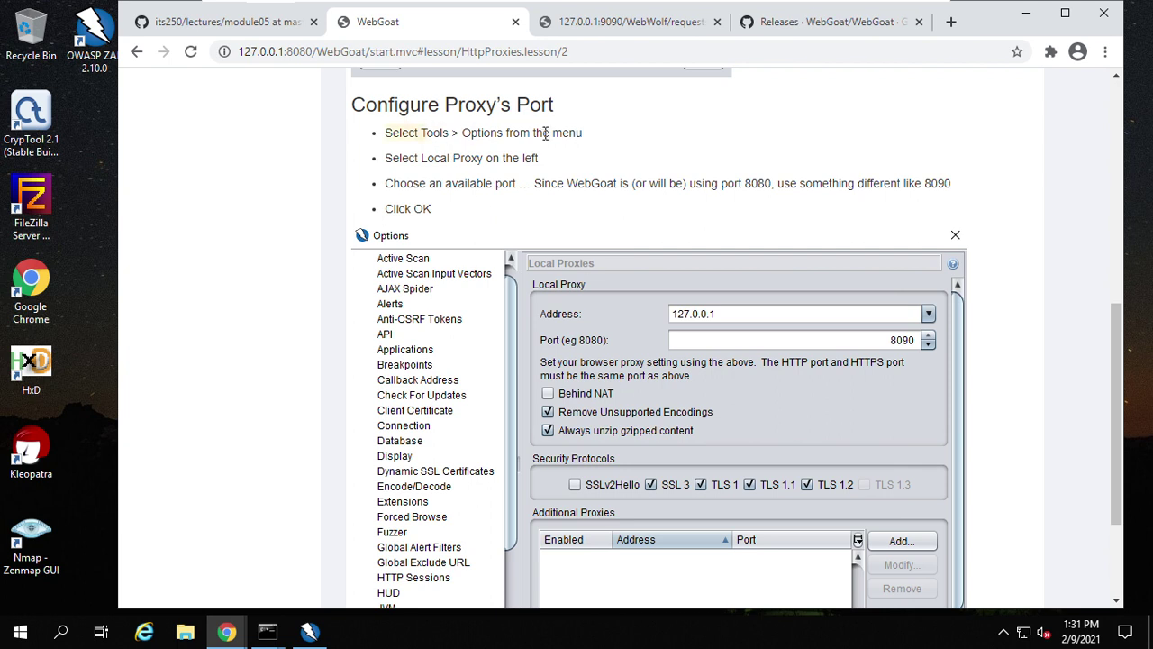
scroll(573, 326, down, 1)
scroll(573, 378, down, 1)
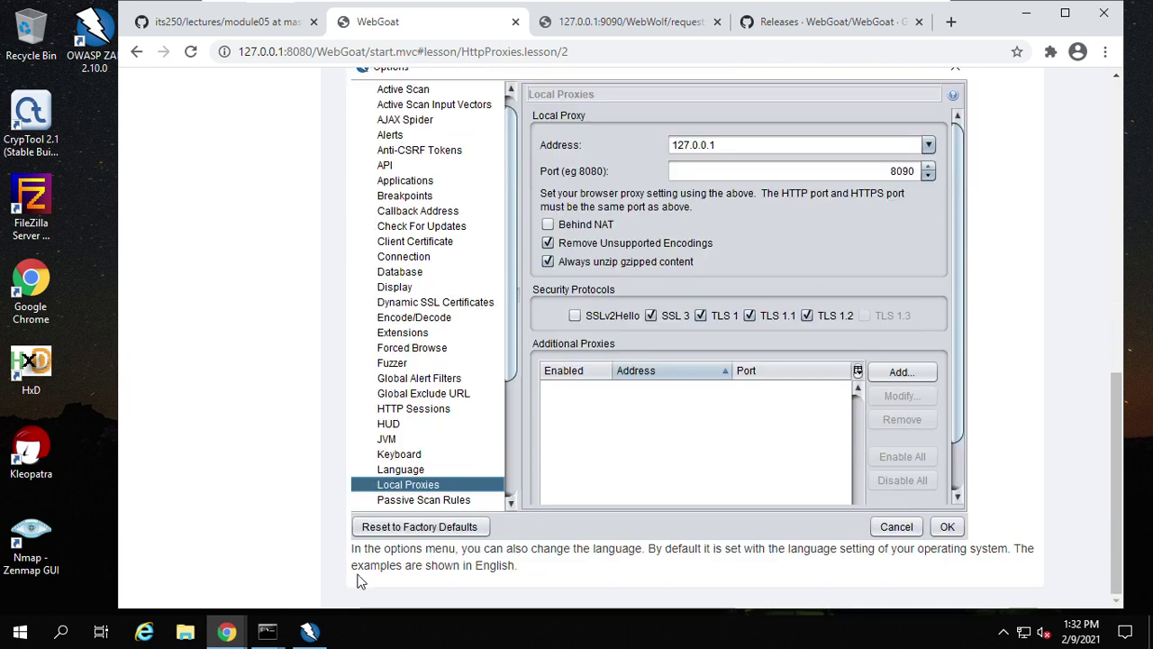
click(309, 631)
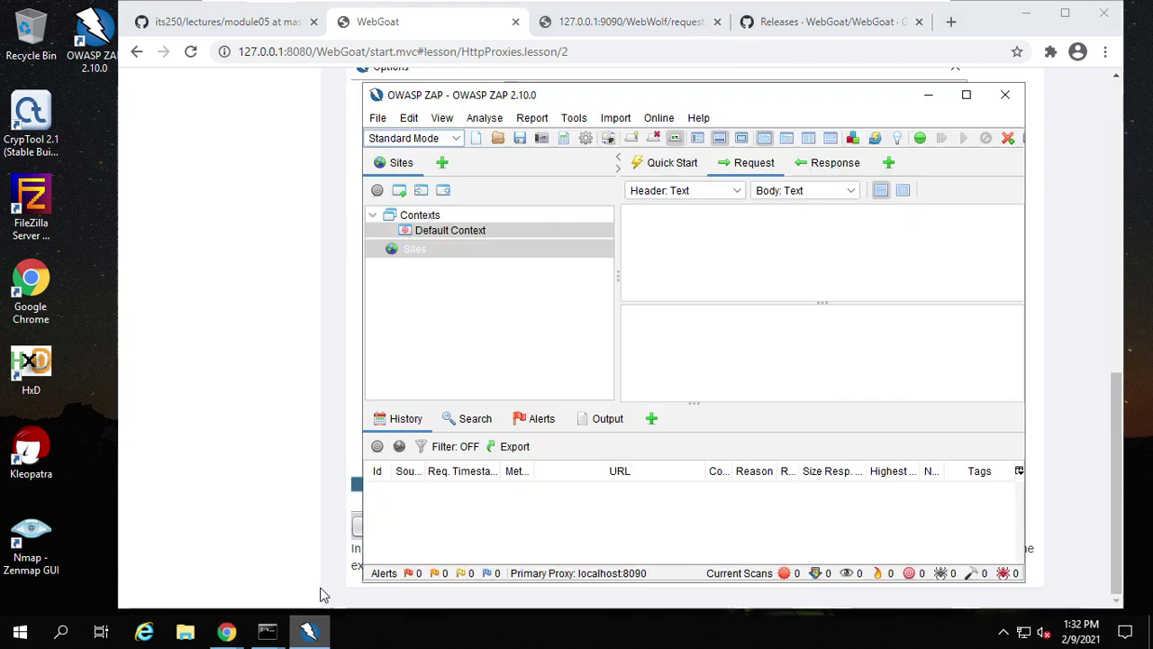
Open Tools > Options and show the Local Proxies settings: localhost, port 8090
click(574, 118)
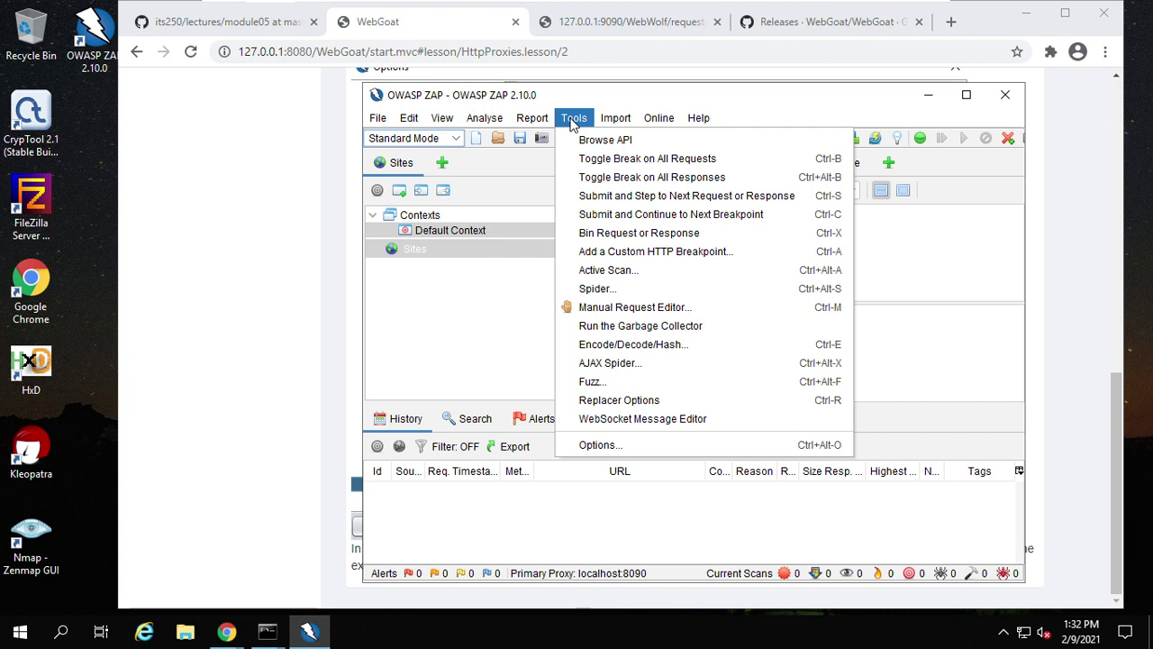
click(640, 448)
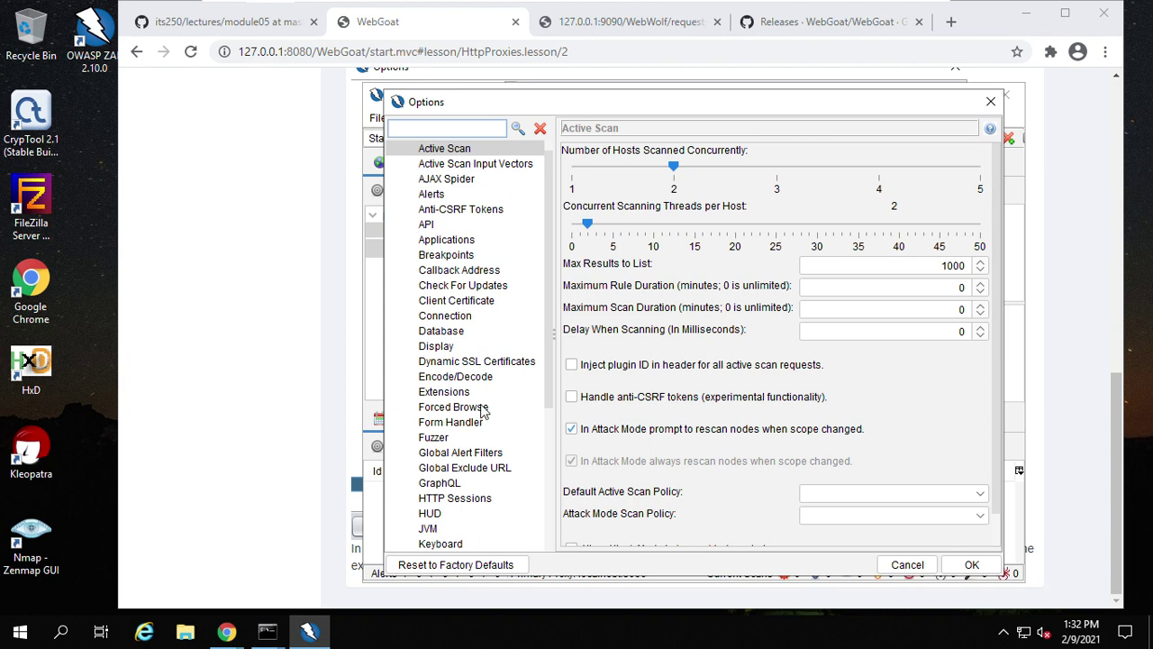
scroll(484, 411, down, 2)
click(461, 485)
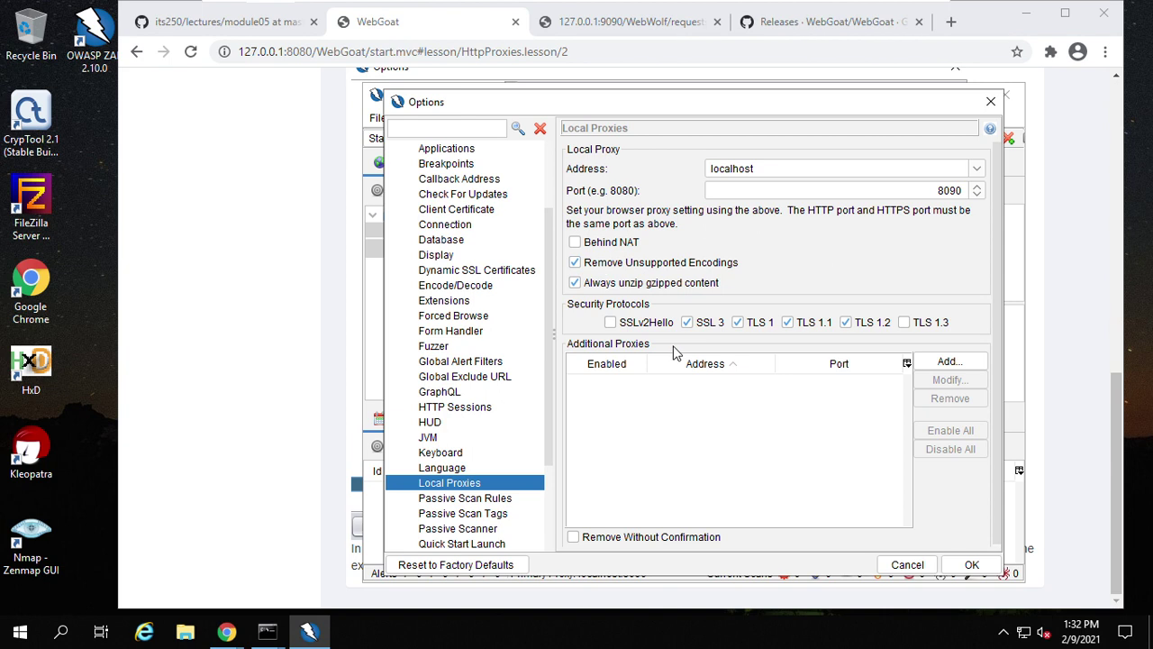
drag(663, 99, 260, 81)
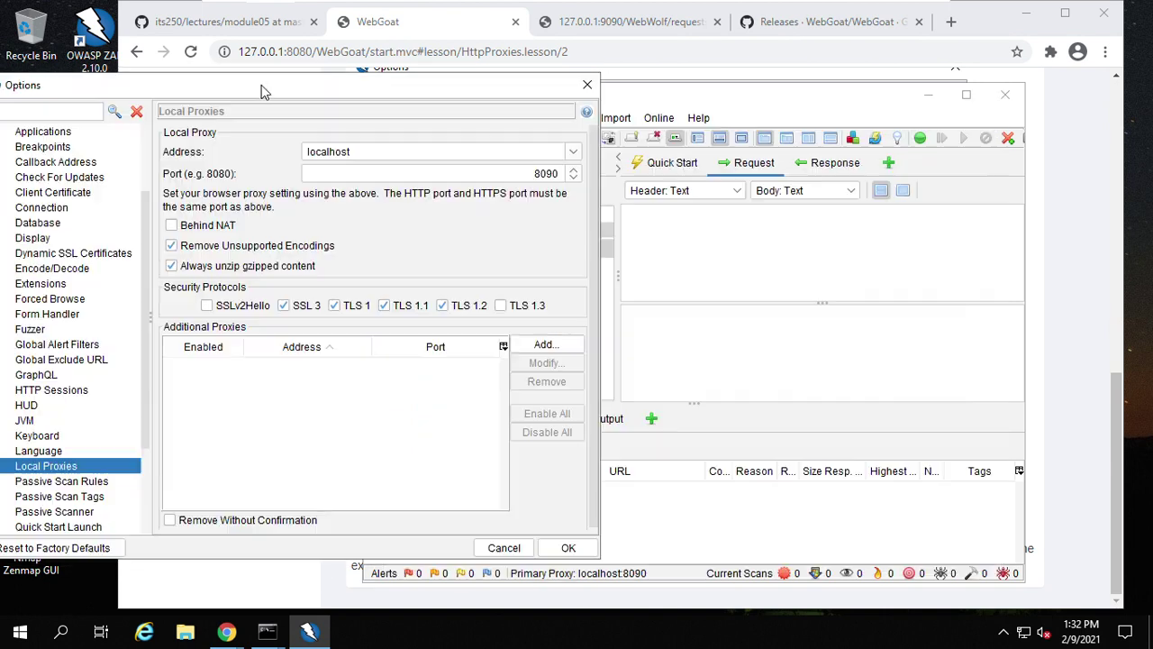
drag(404, 88, 770, 97)
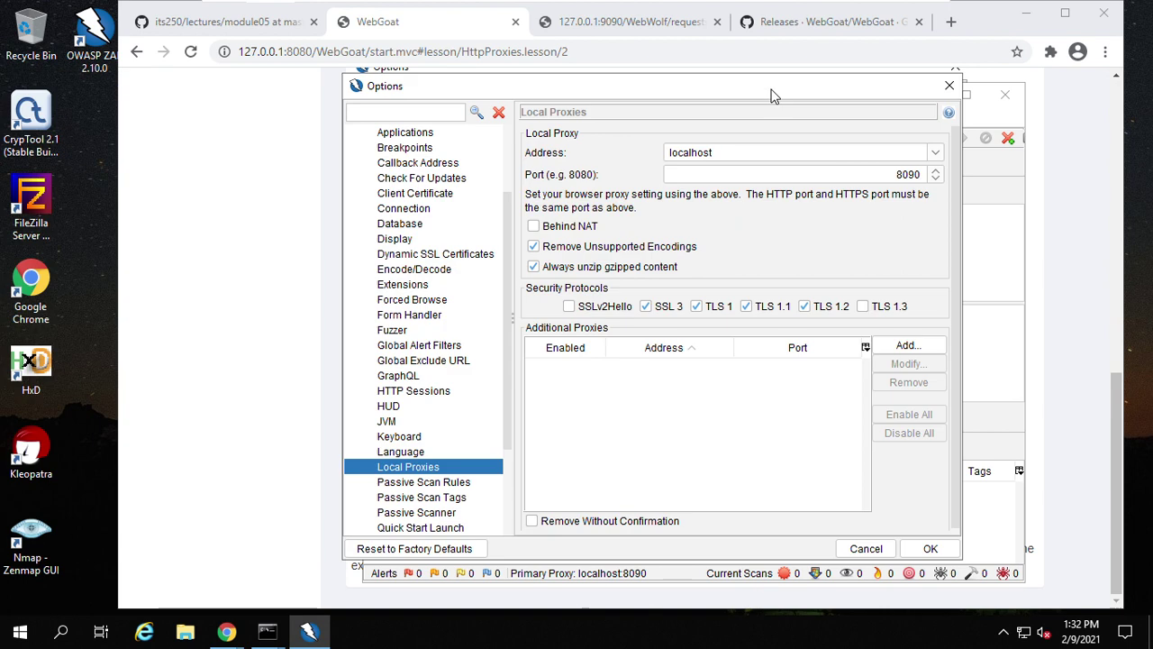
Compare the Local Proxies settings with the lesson's 127.0.0.1:8090 example screenshot
click(261, 311)
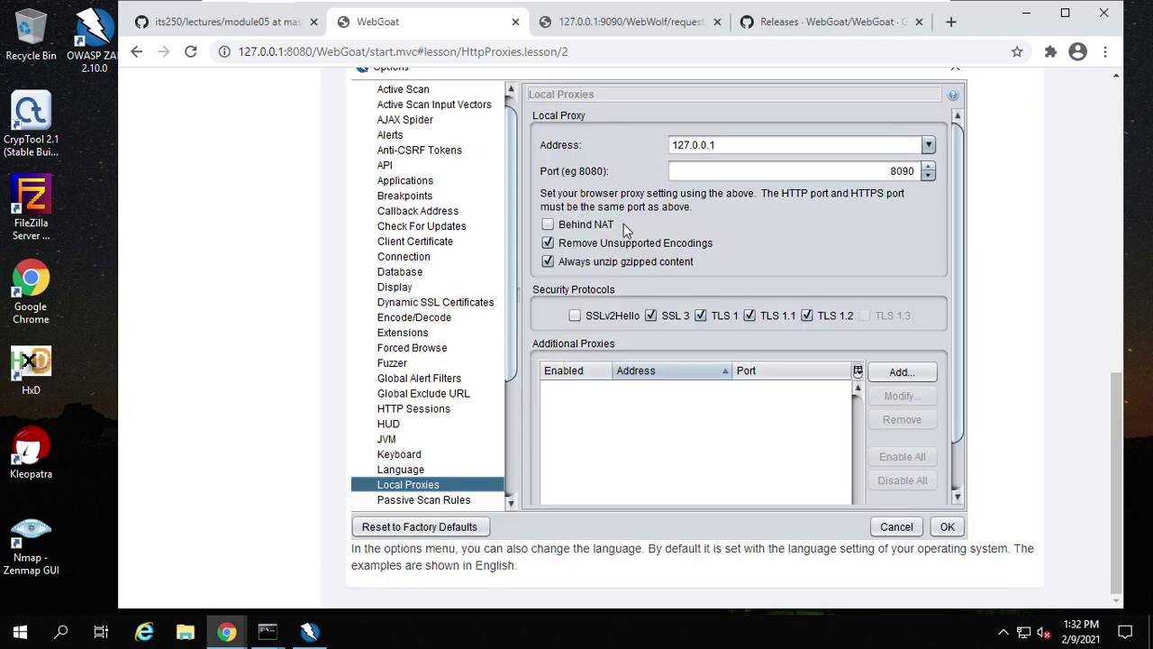
scroll(820, 149, up, 3)
scroll(833, 198, down, 3)
click(309, 631)
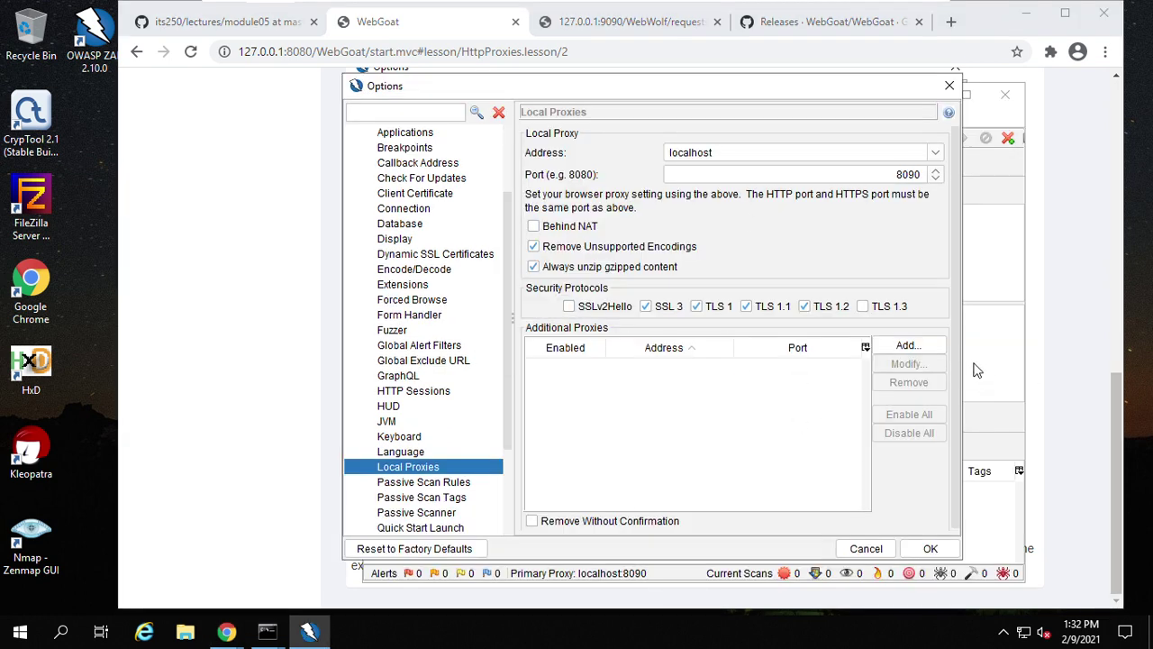
click(1075, 262)
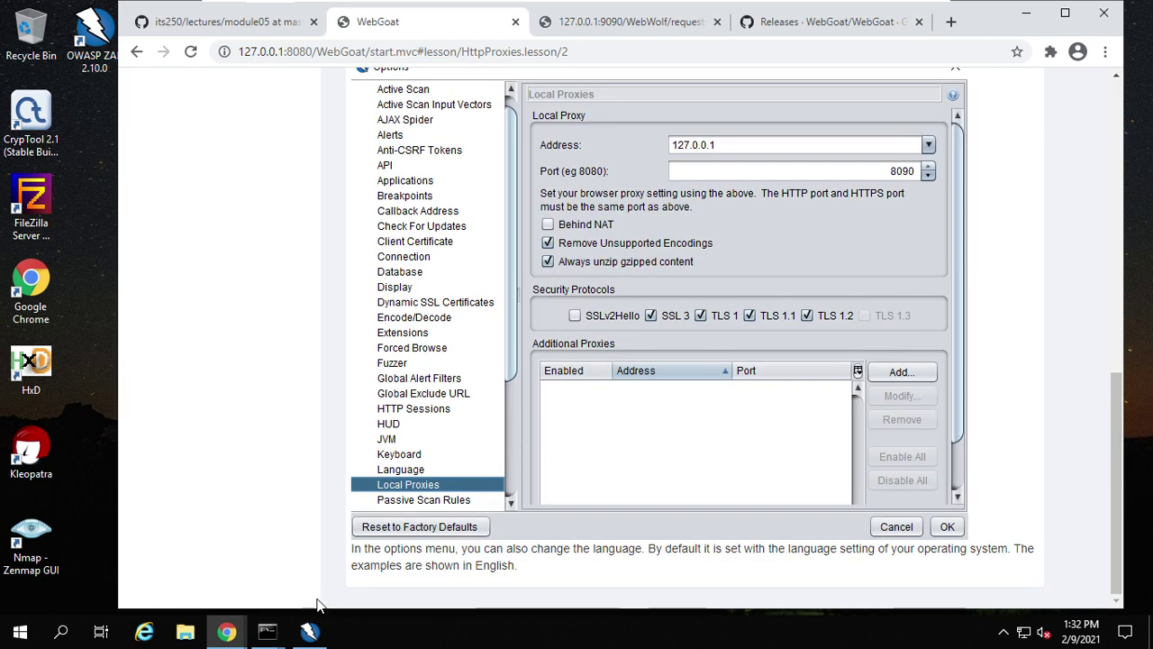
Start replacing the localhost proxy address, checking it against the lesson's example
click(309, 630)
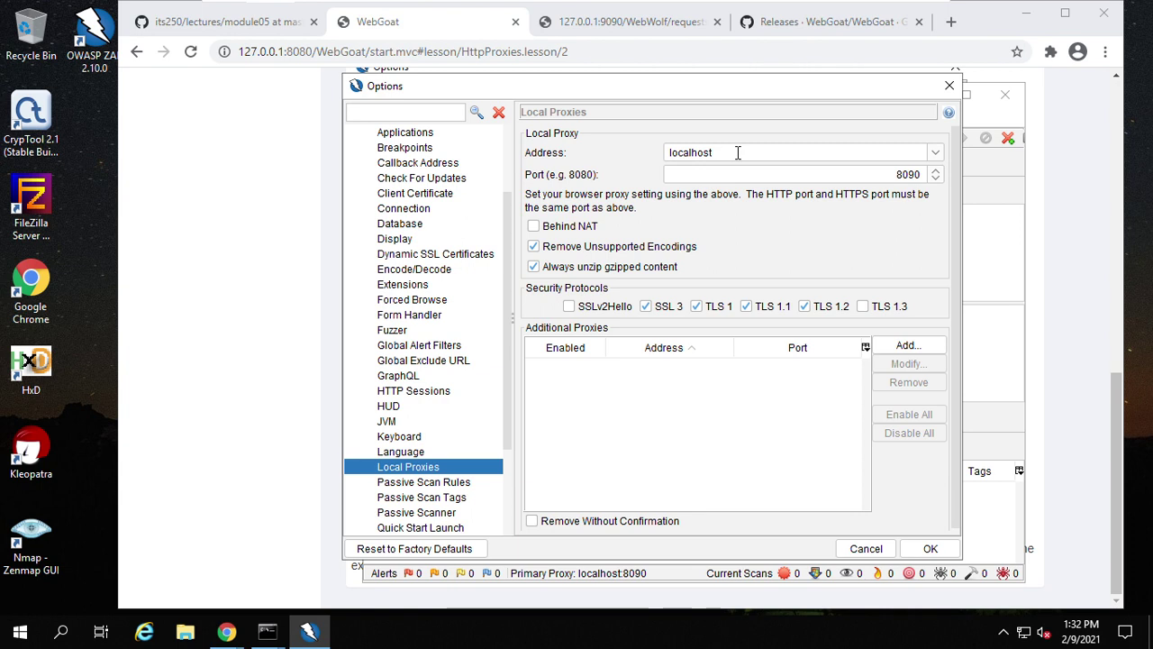
drag(737, 153, 627, 149)
text(127.0.0.1)
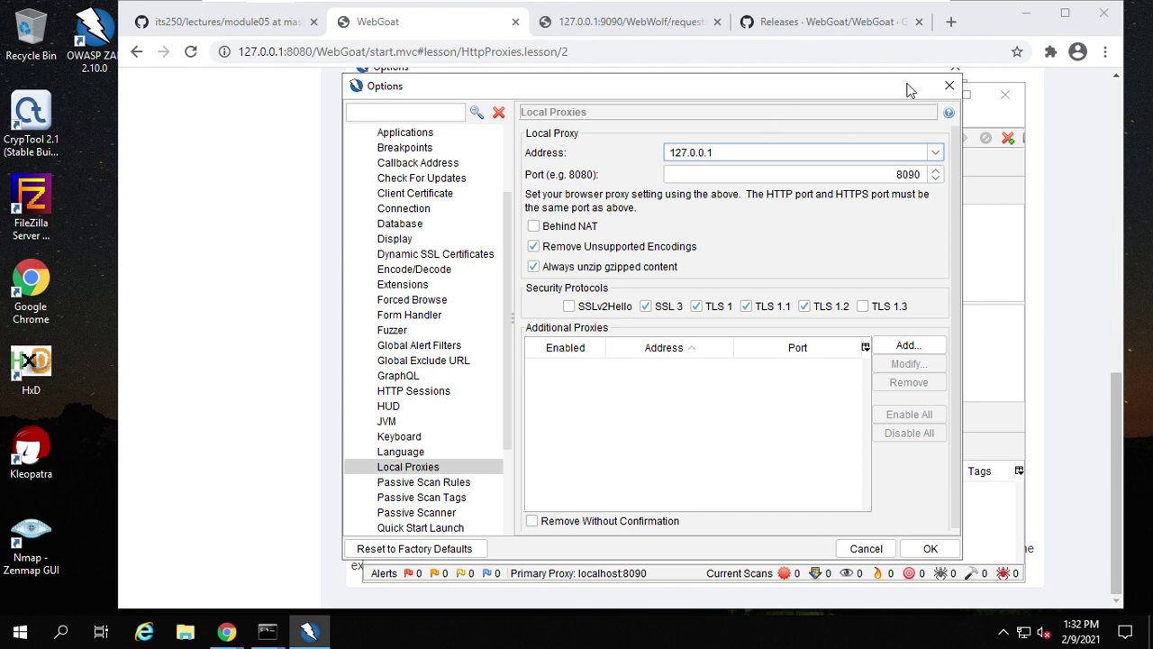
drag(908, 88, 771, 121)
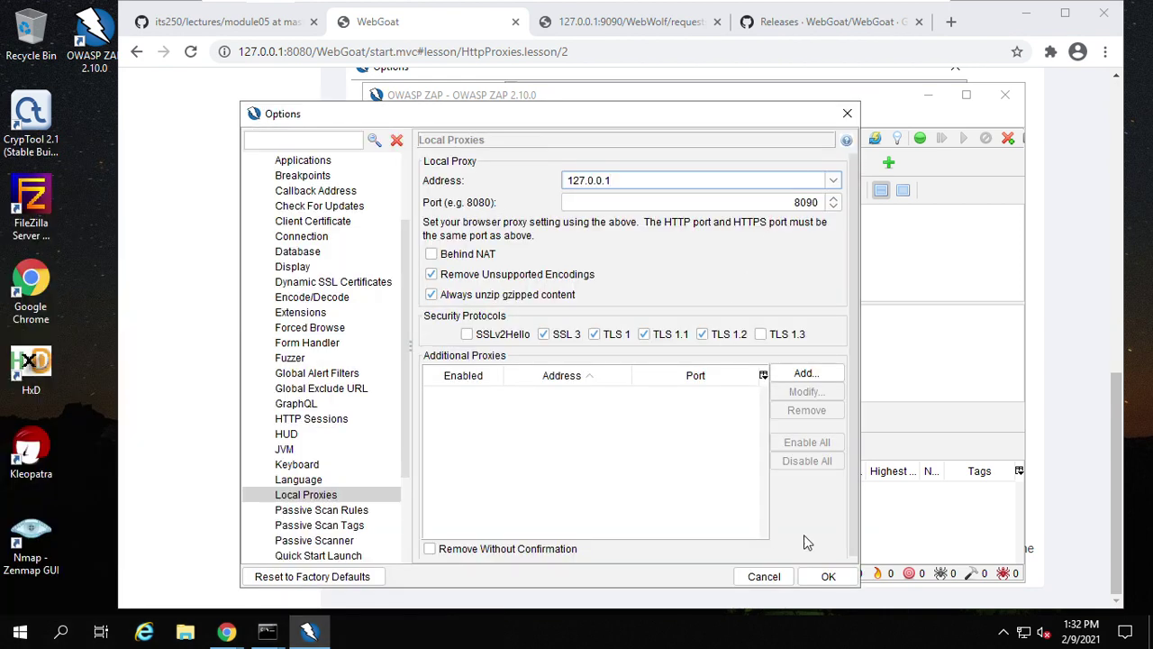
click(1090, 329)
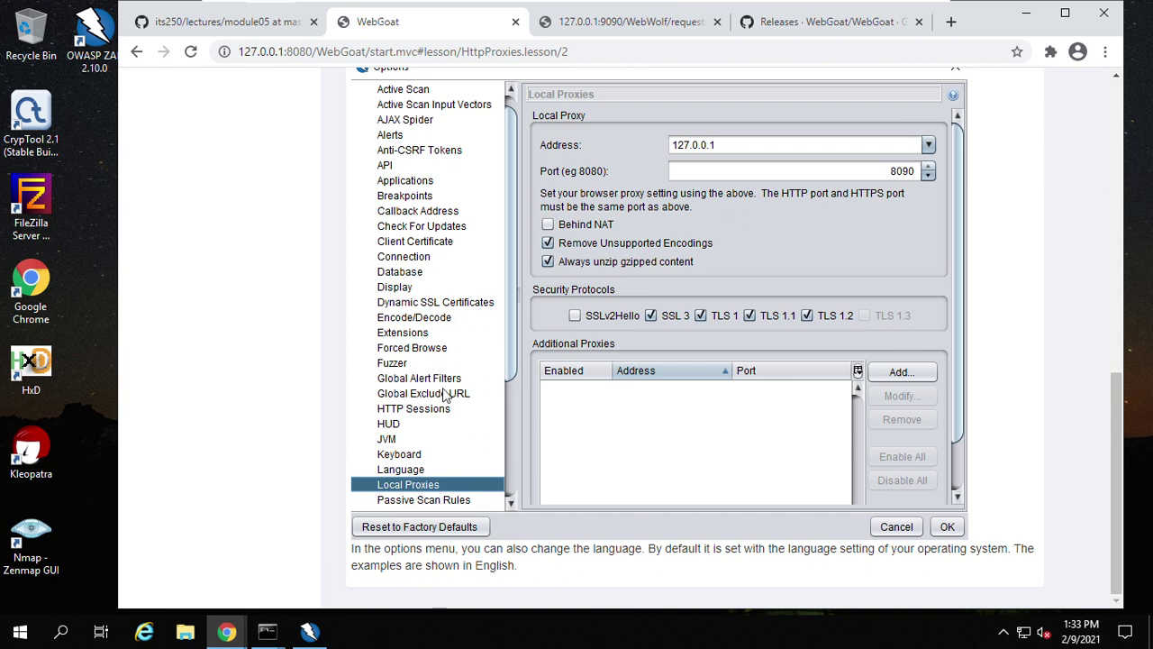
Confirm proxy address 127.0.0.1, accept Options with OK, and advance the lesson to Setting up browser
click(309, 630)
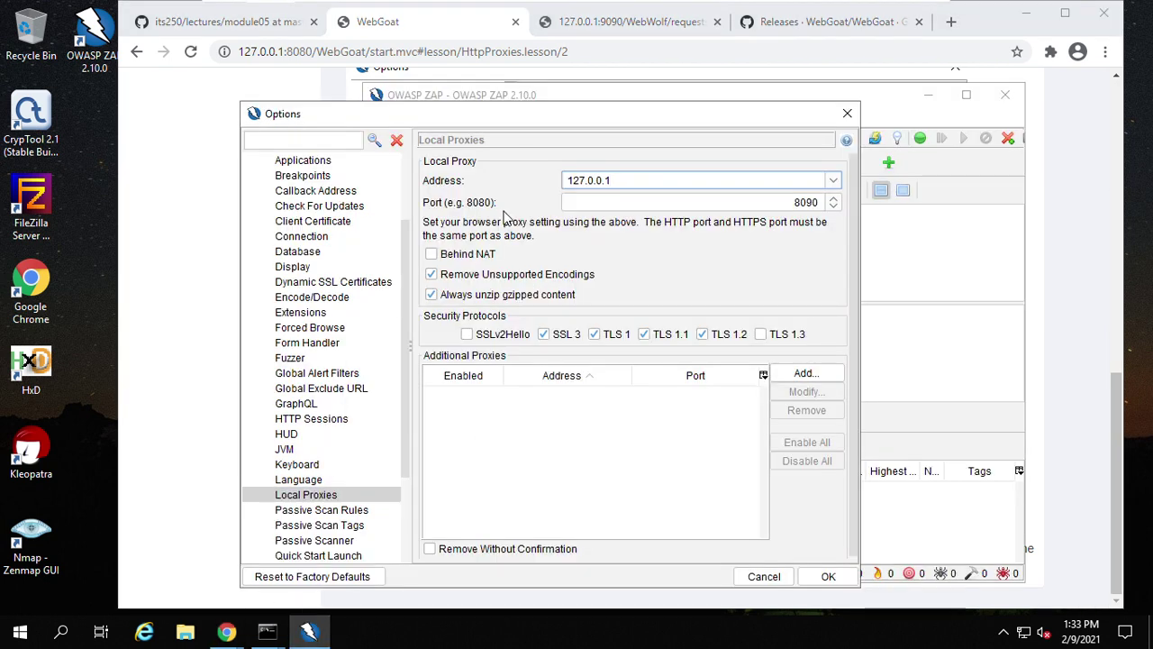
click(606, 180)
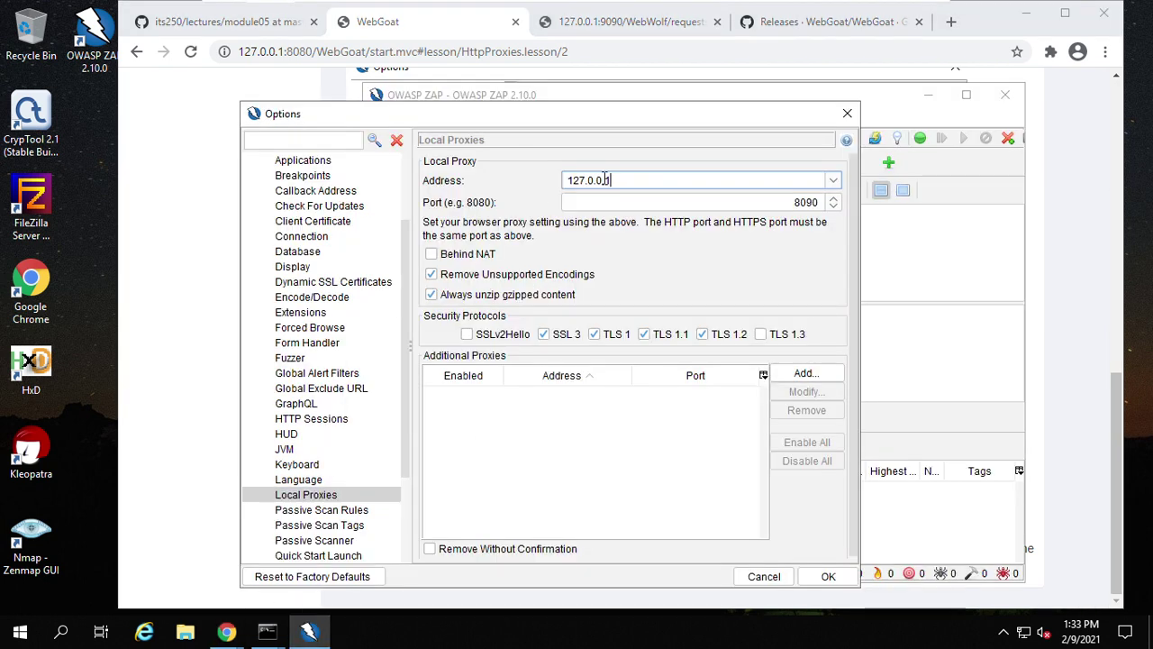
click(820, 578)
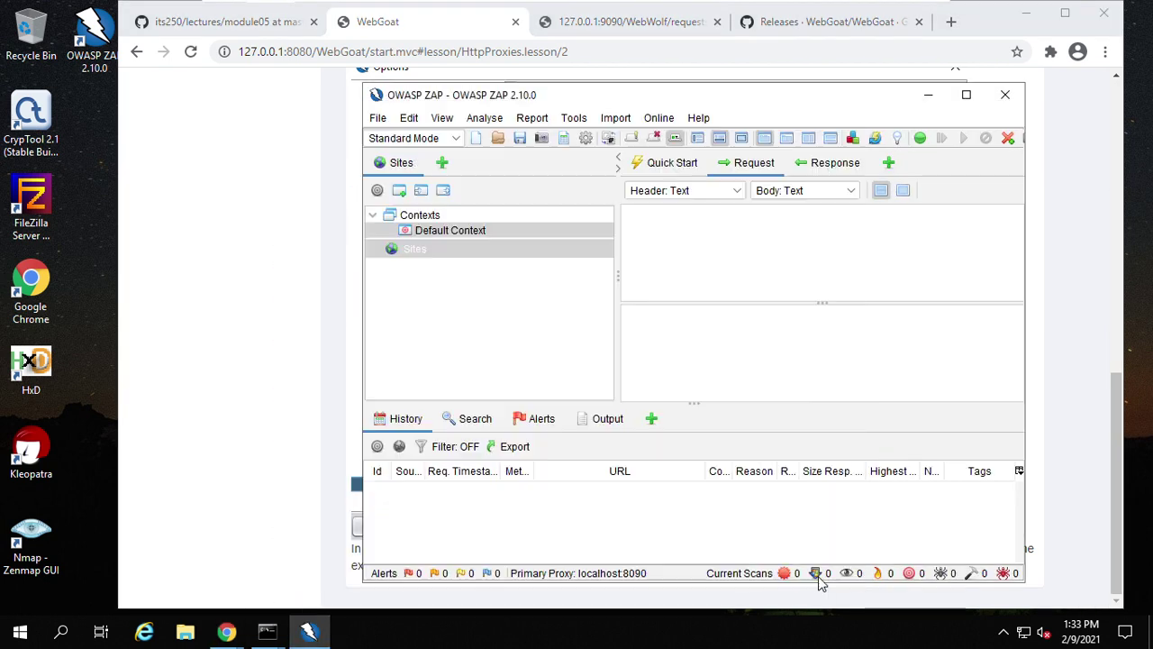
click(1063, 267)
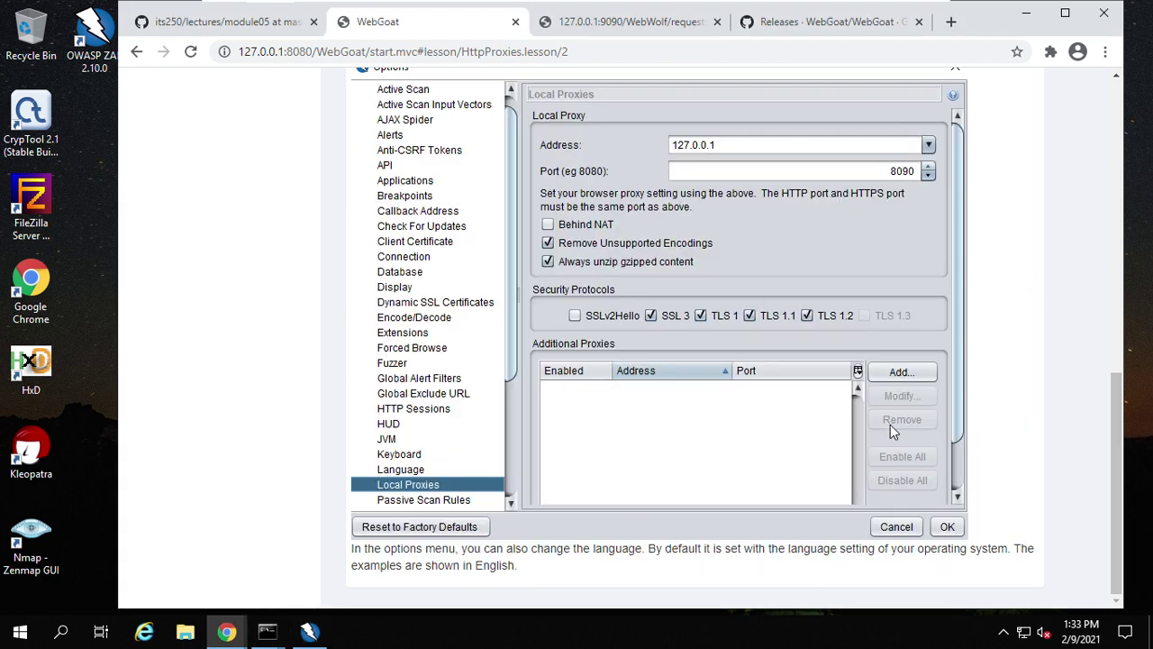
scroll(994, 413, up, 7)
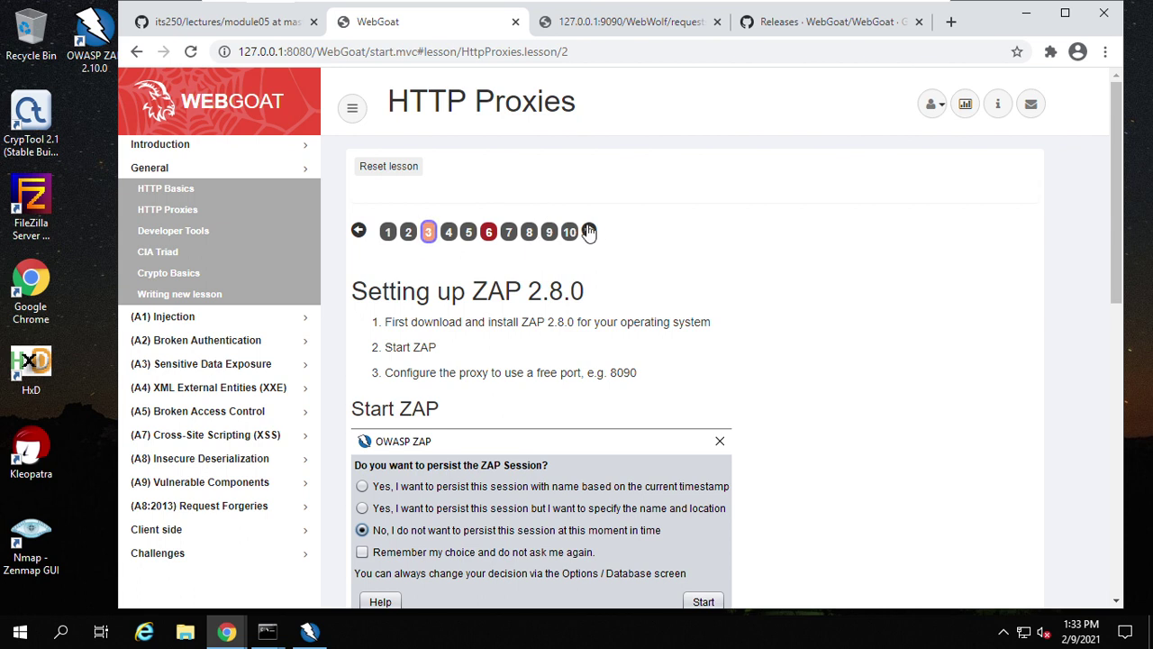
click(588, 232)
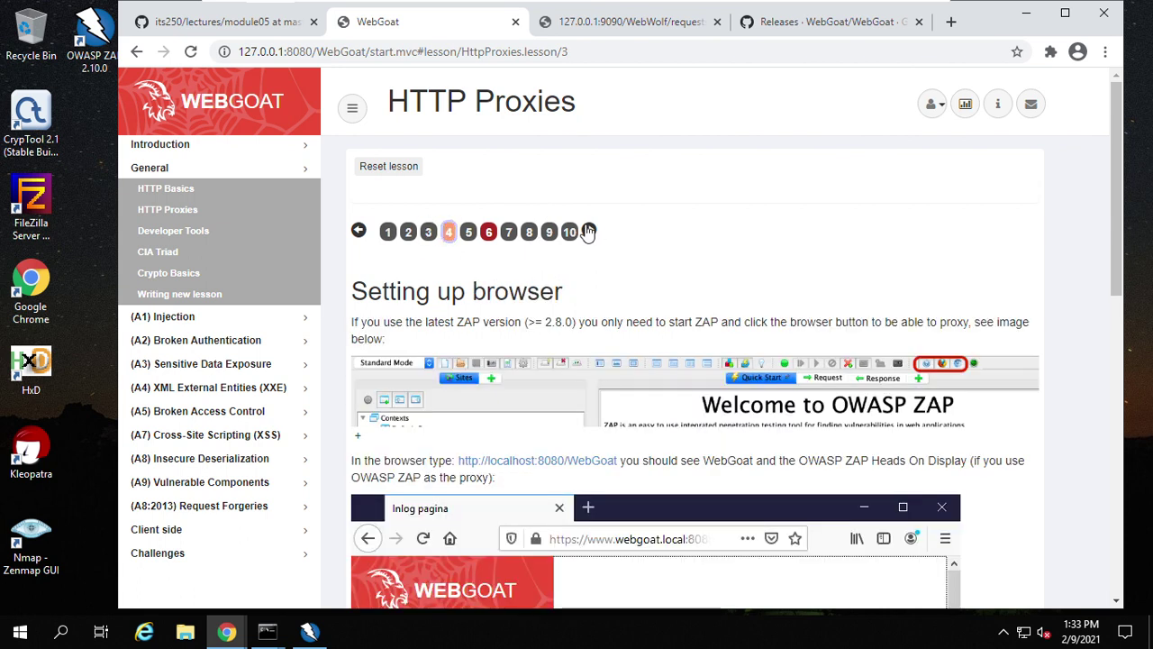
Scroll down to the HUD login page screenshot, then bring ZAP's main window forward
scroll(454, 321, down, 2)
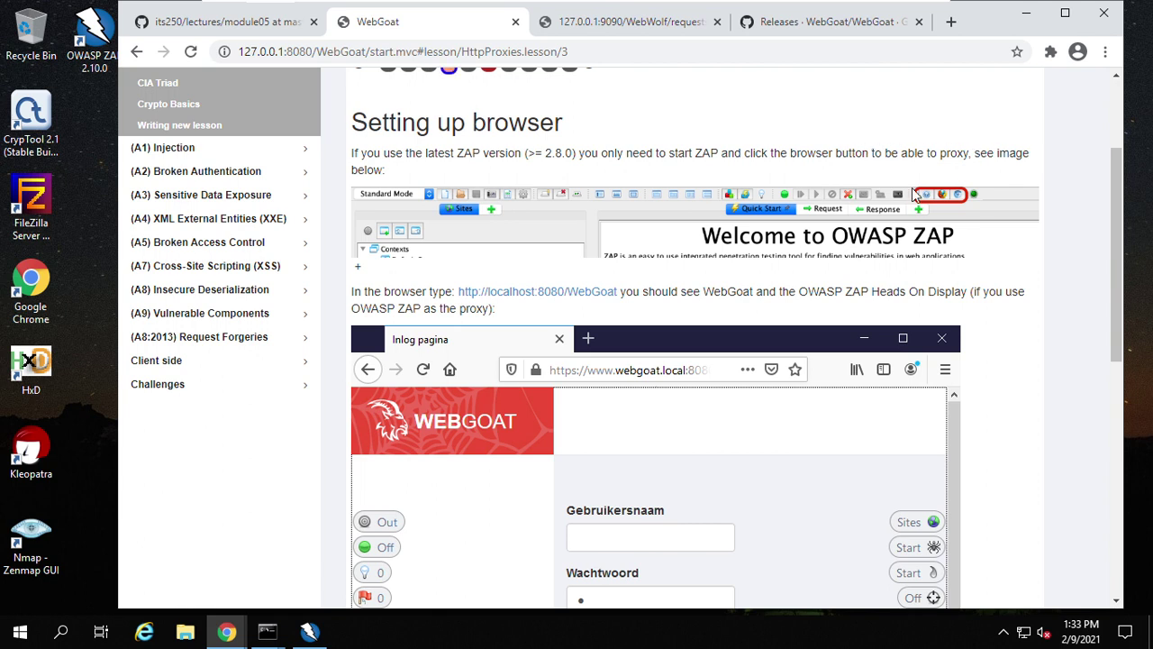
scroll(950, 193, down, 1)
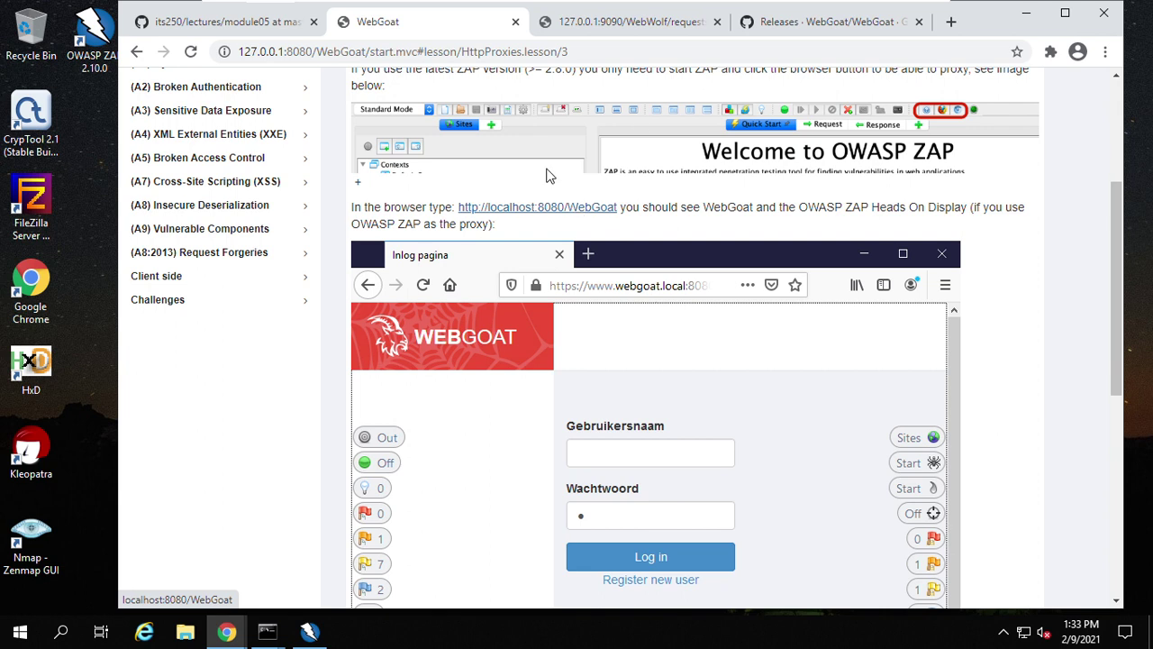
click(309, 634)
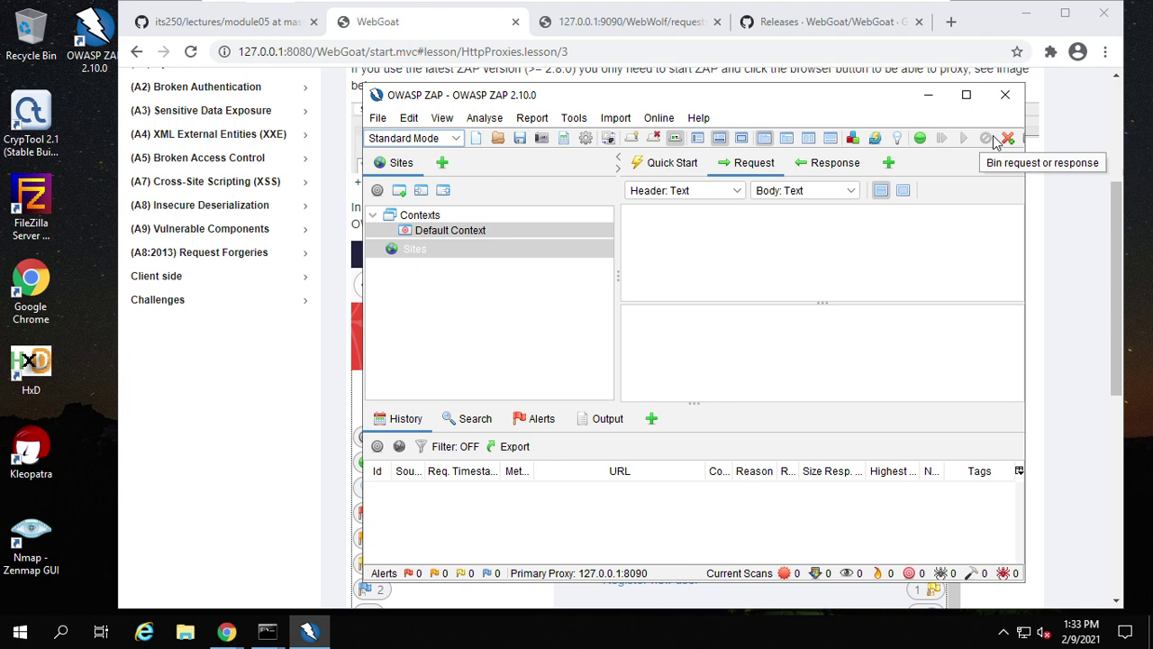
Move and widen the ZAP window until its full toolbar shows
drag(1024, 194, 1080, 194)
drag(789, 99, 546, 99)
drag(836, 319, 1041, 320)
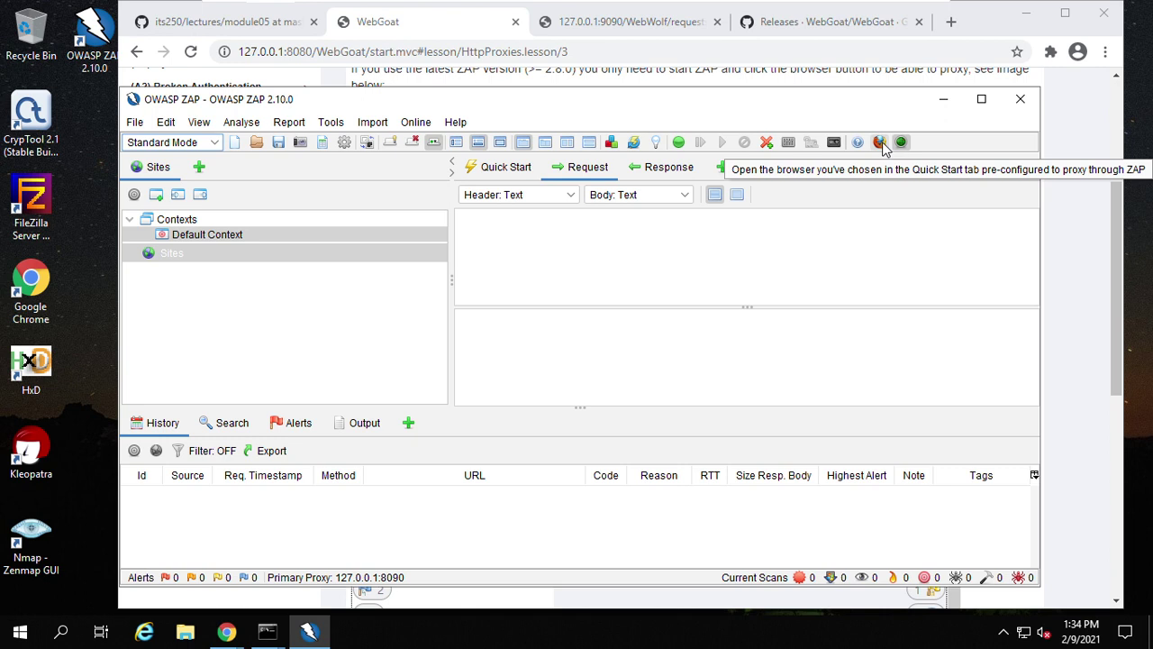
Return to the WebGoat Setting up browser page in Chrome
click(90, 311)
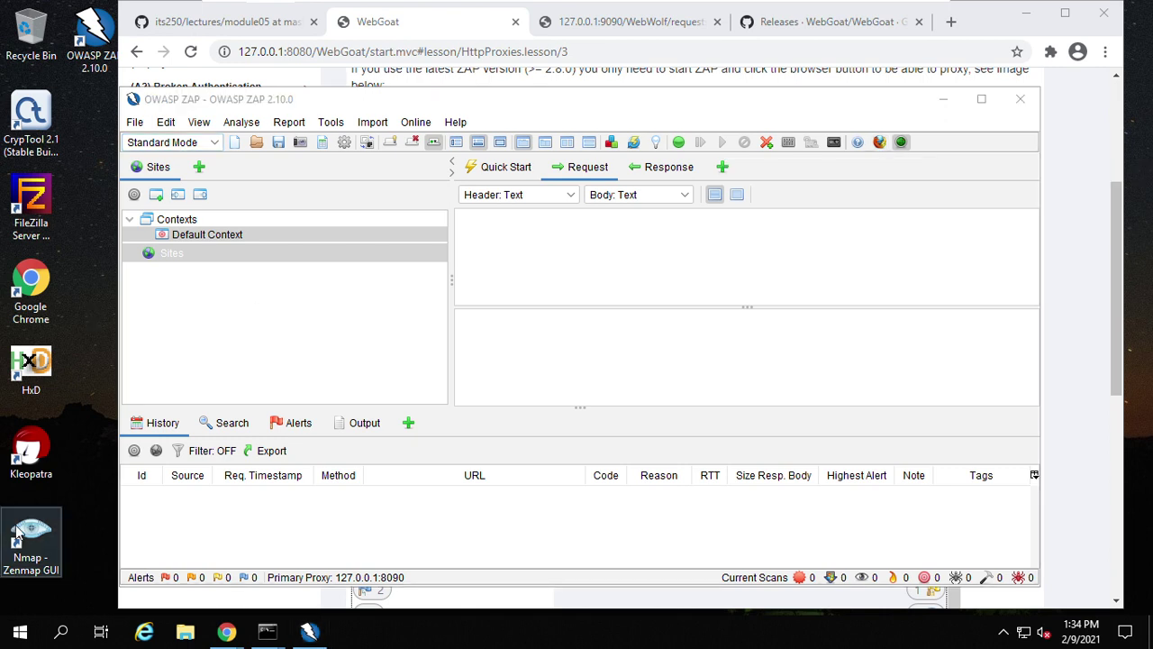
click(31, 286)
click(88, 339)
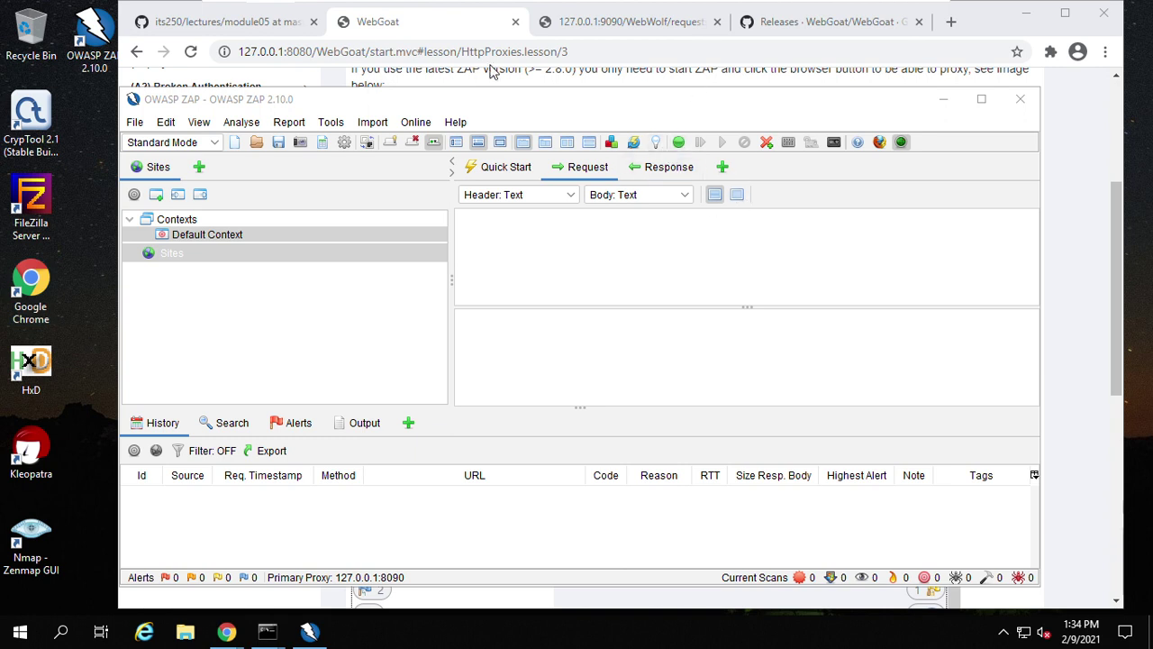
click(454, 35)
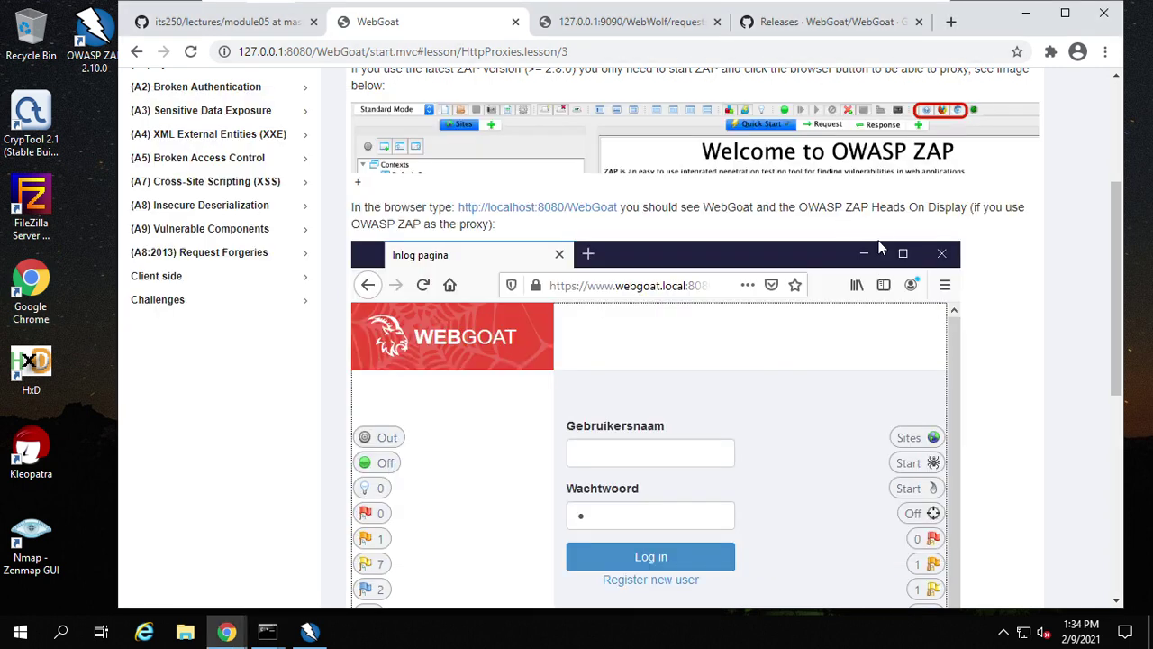
scroll(928, 184, up, 1)
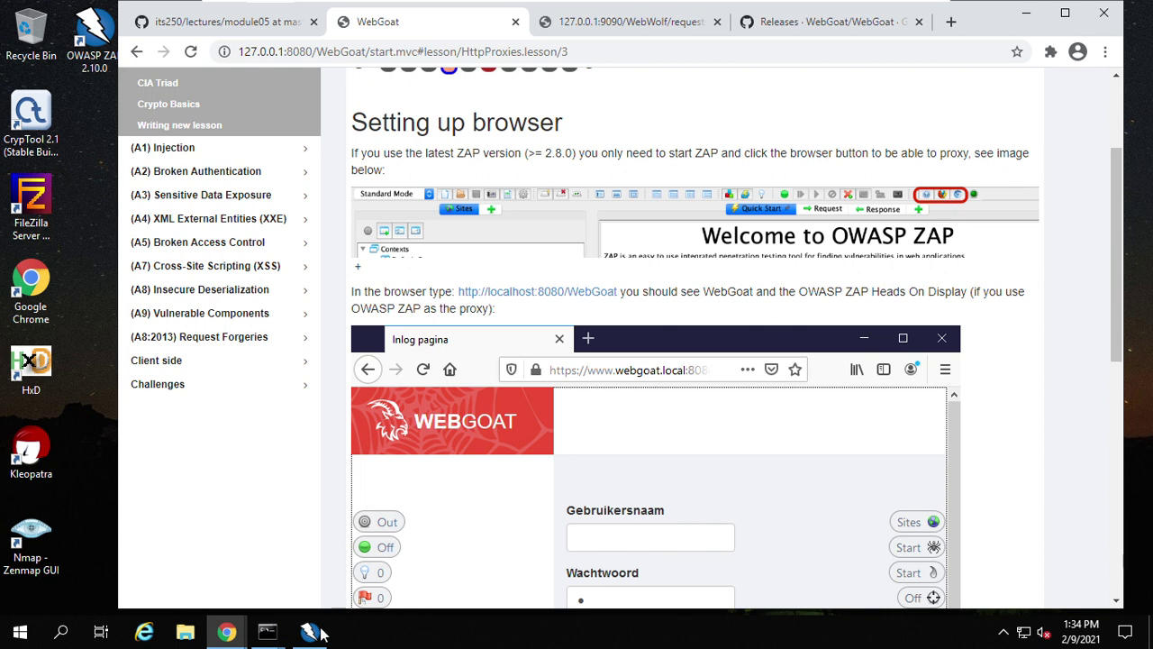
Scroll through the Setting up browser page, then bring ZAP's window forward
click(31, 286)
scroll(744, 286, up, 2)
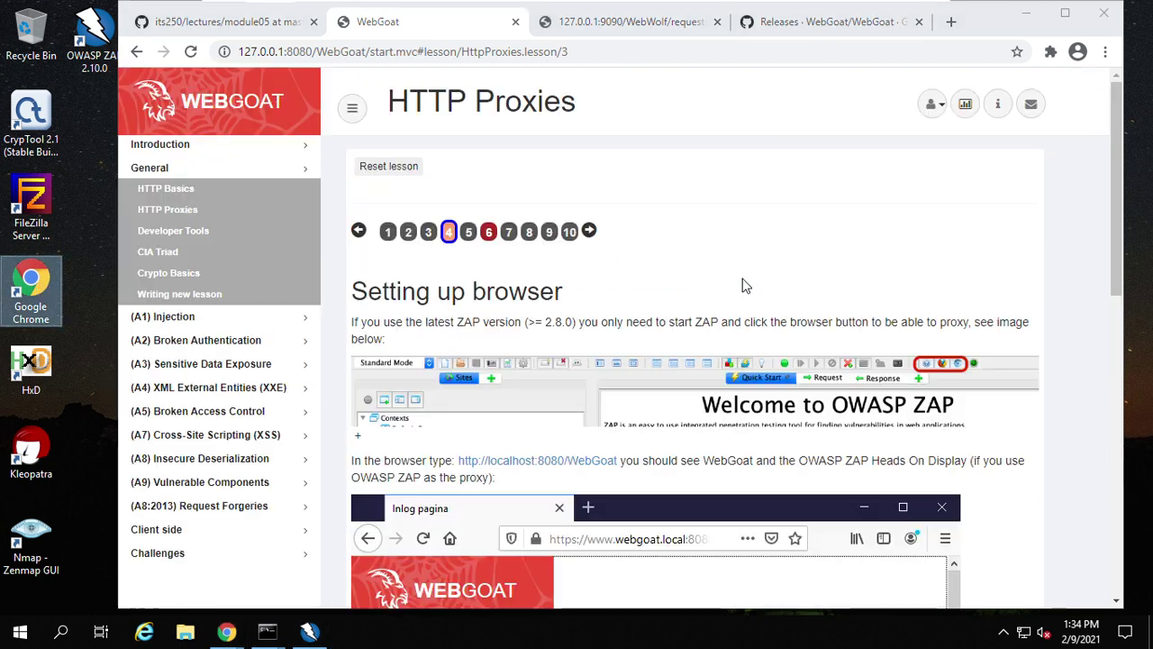
scroll(790, 291, down, 1)
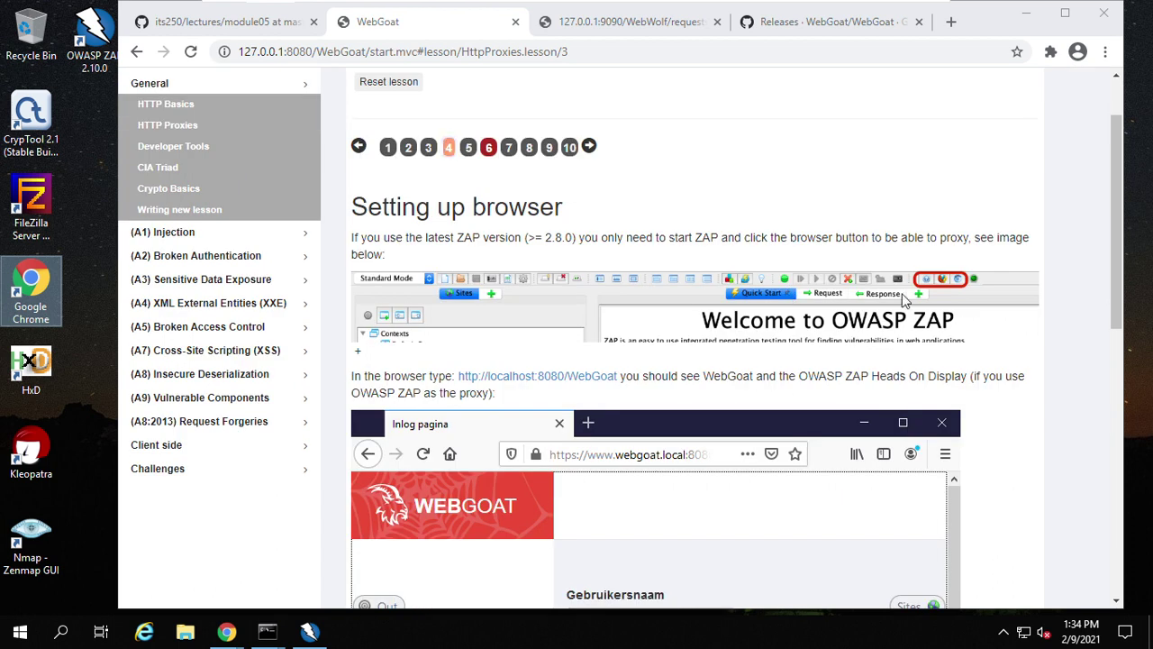
scroll(925, 284, down, 2)
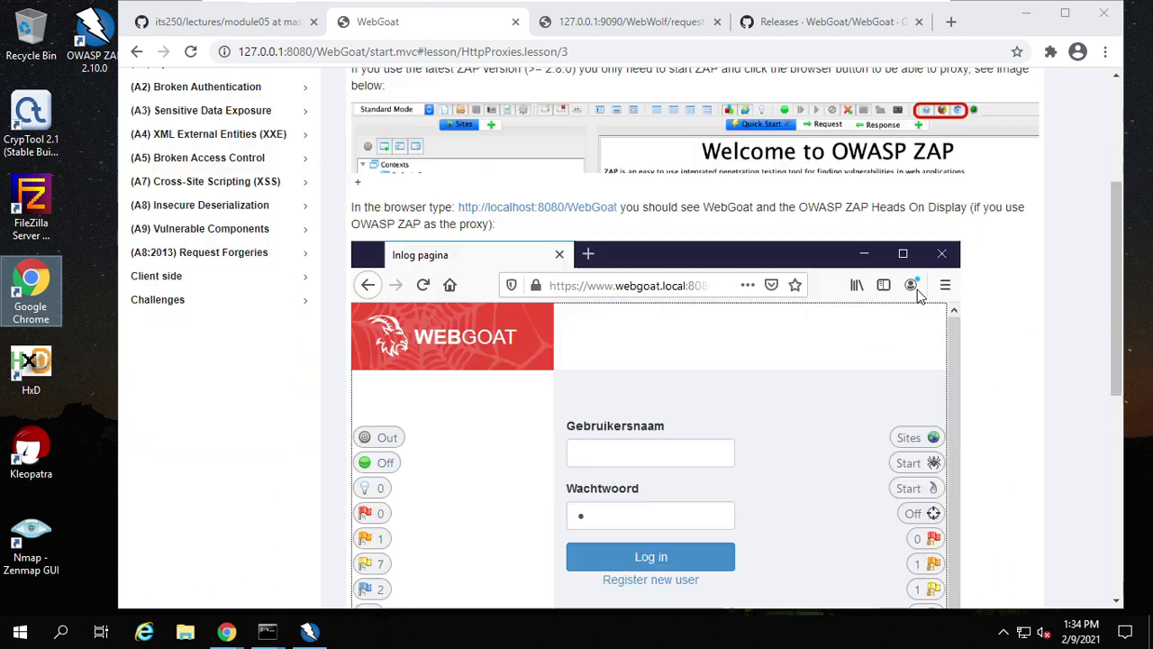
click(309, 630)
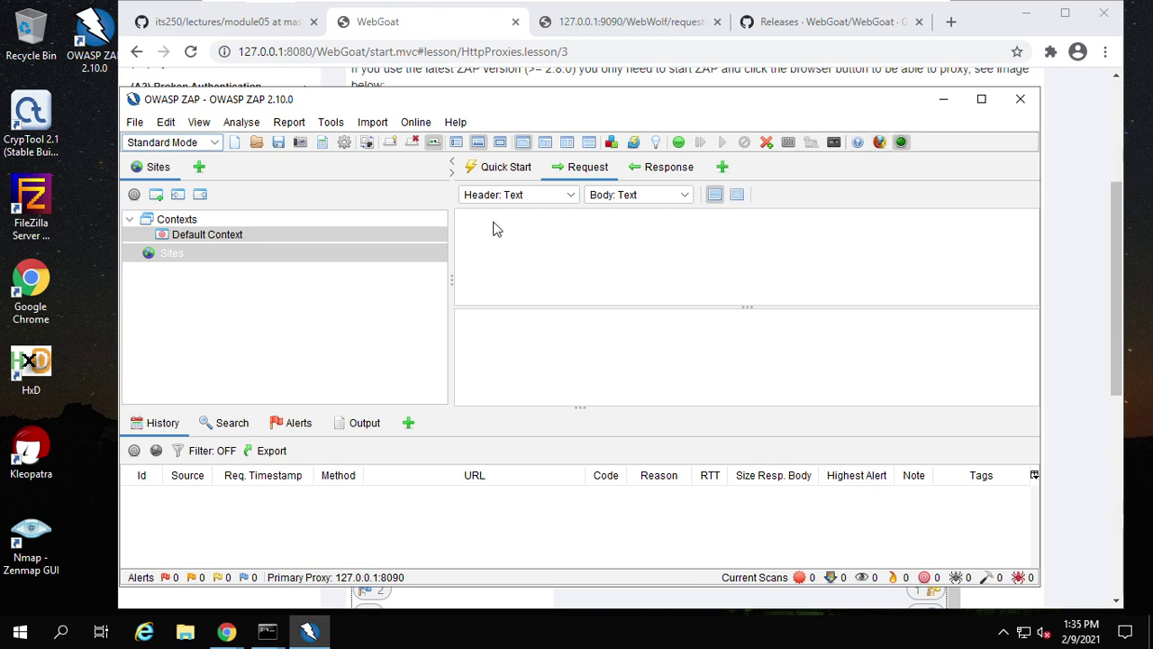
click(415, 126)
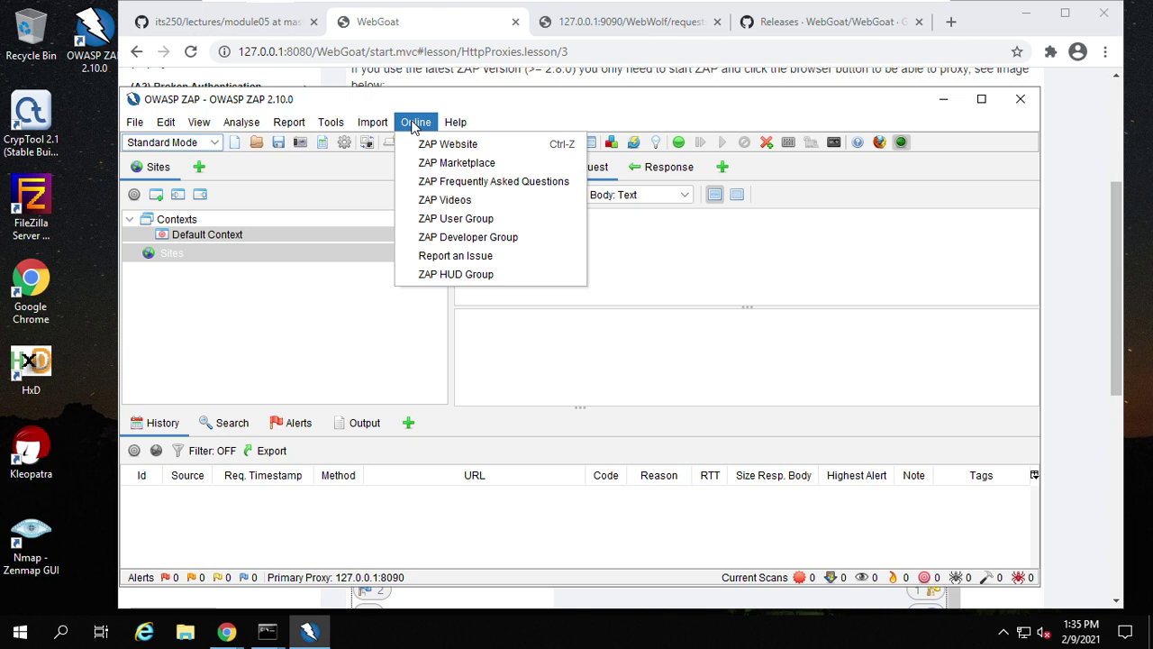
mouse_move(309, 126)
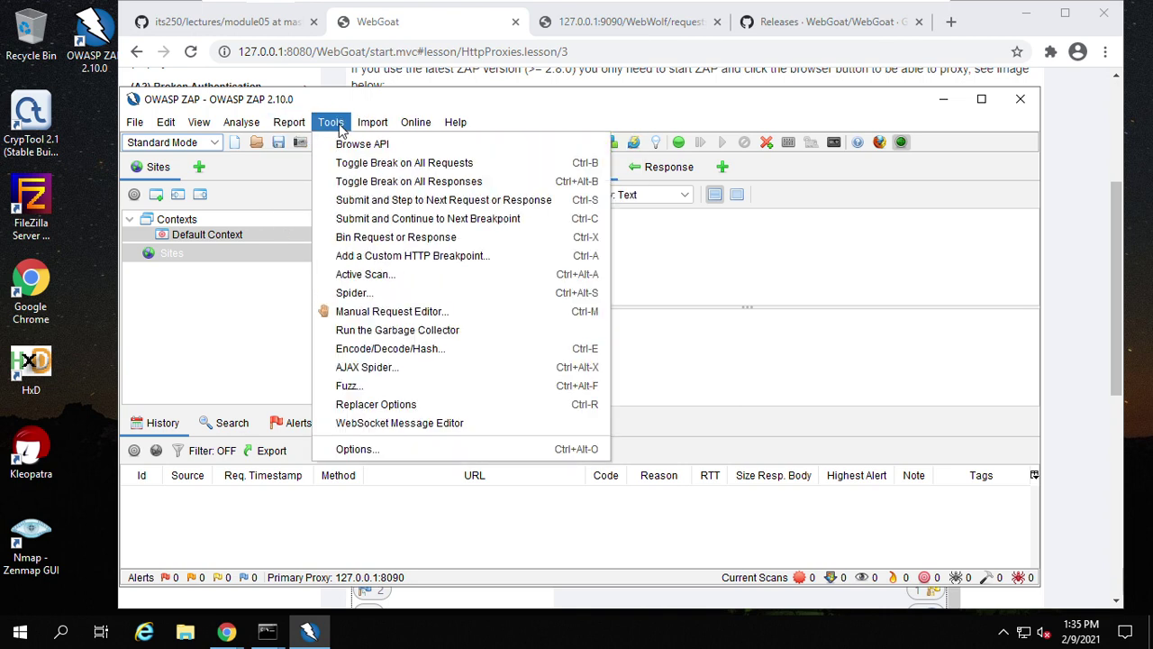
click(346, 449)
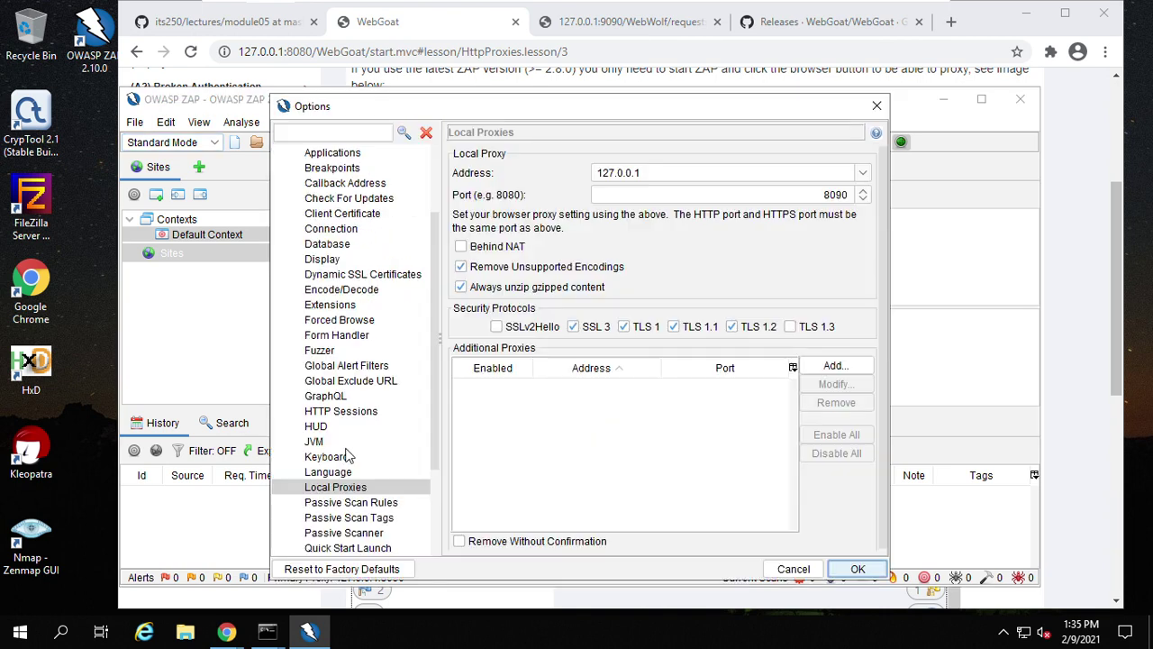
drag(434, 277, 434, 210)
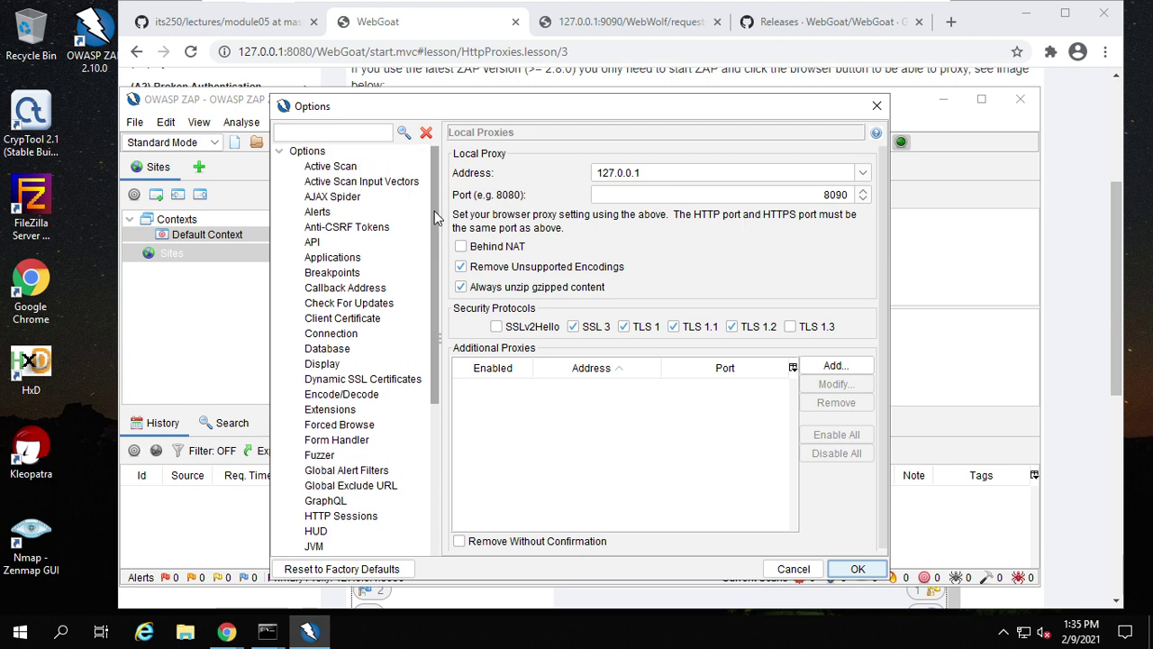
click(329, 135)
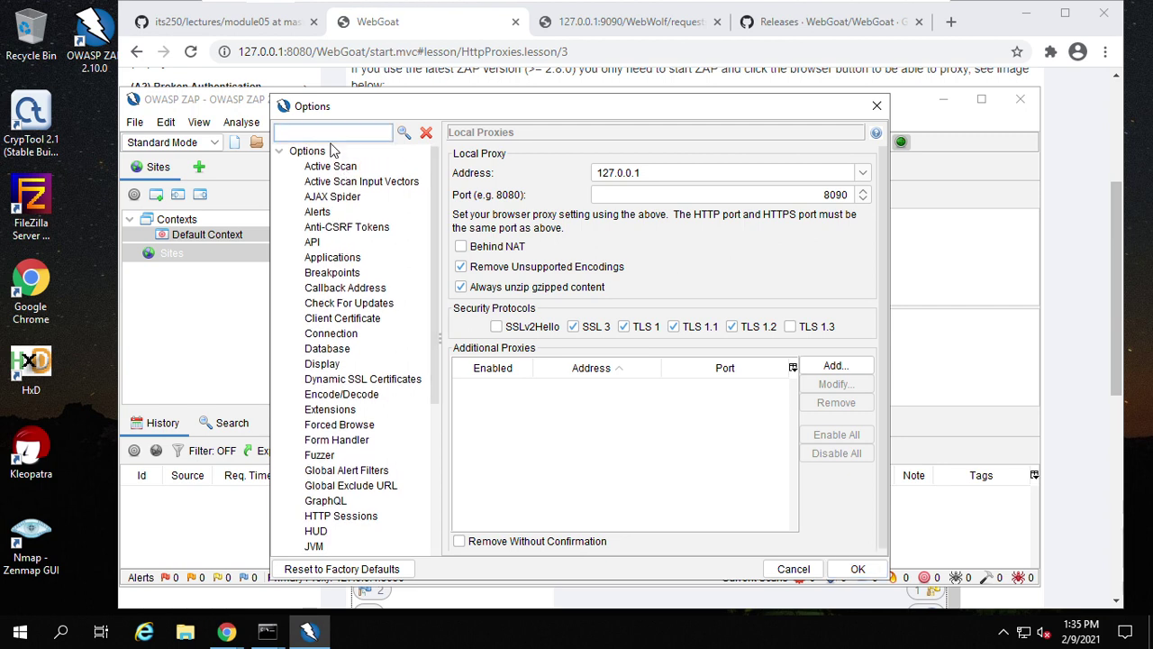
text(browse)
key(Return)
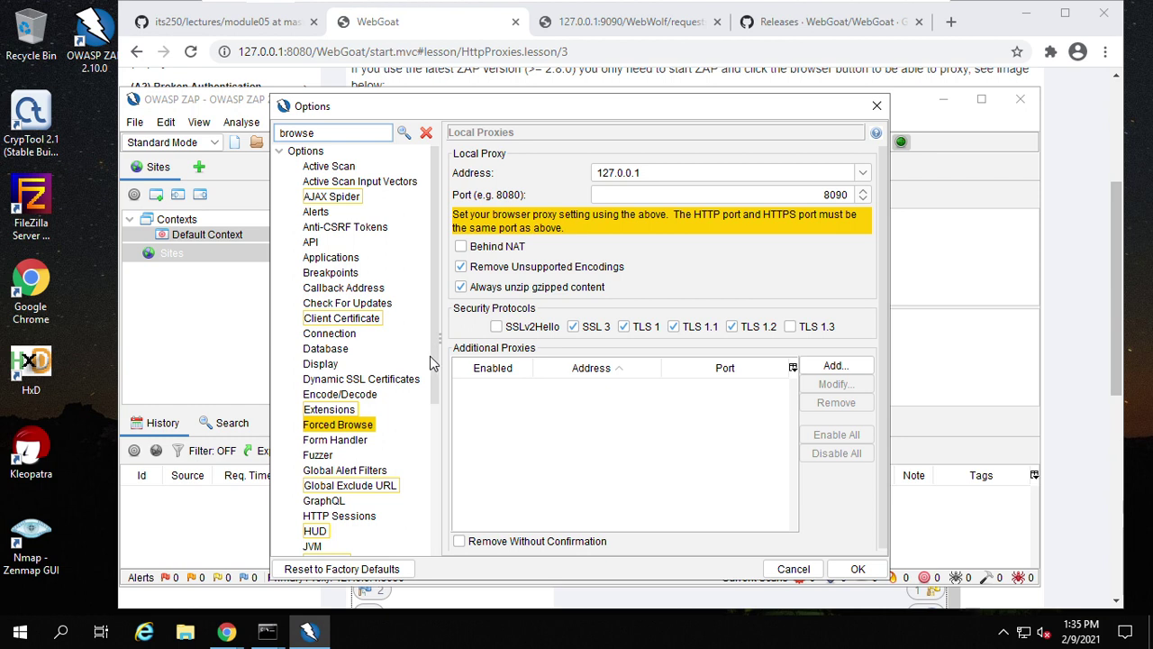
scroll(426, 404, down, 3)
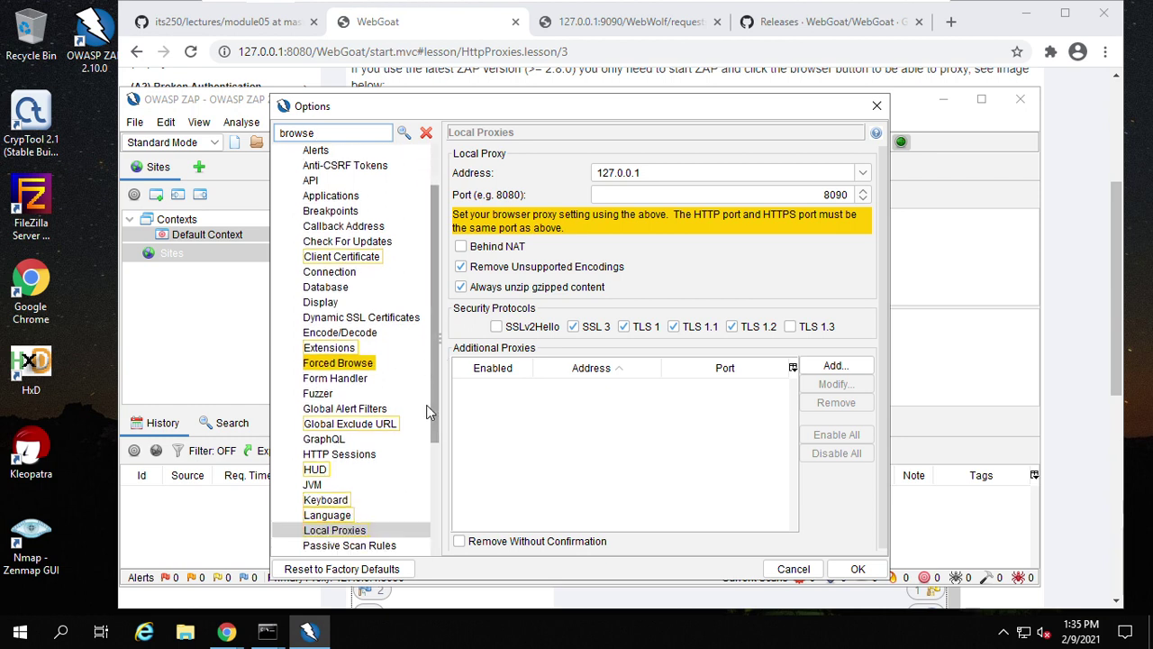
scroll(417, 458, down, 2)
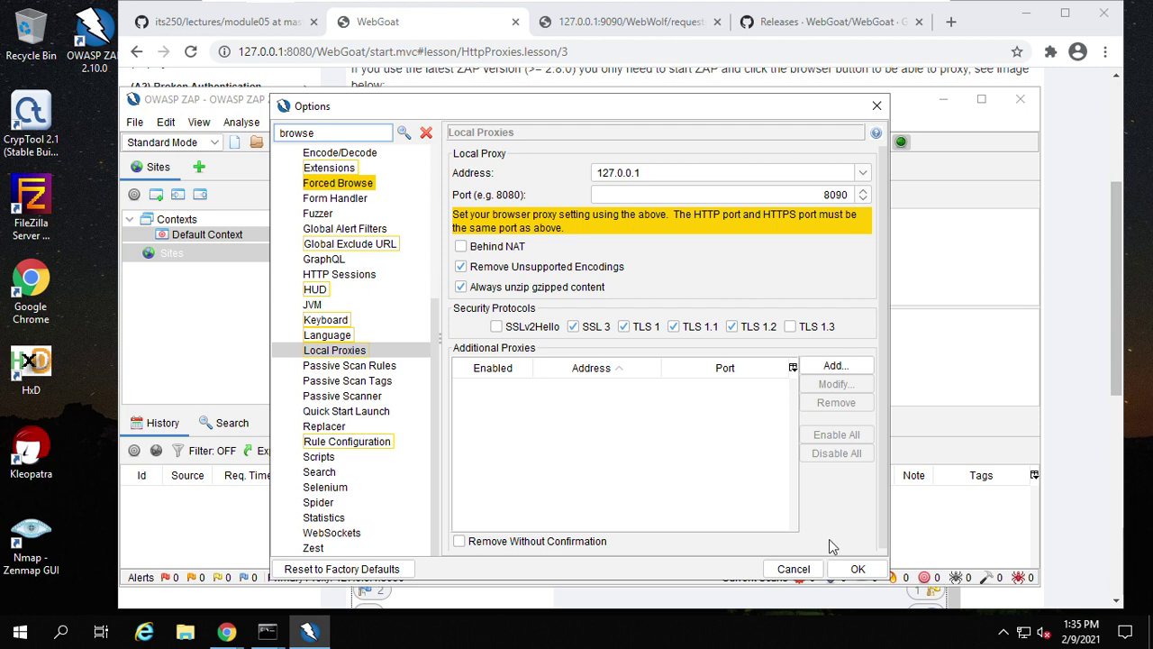
click(857, 570)
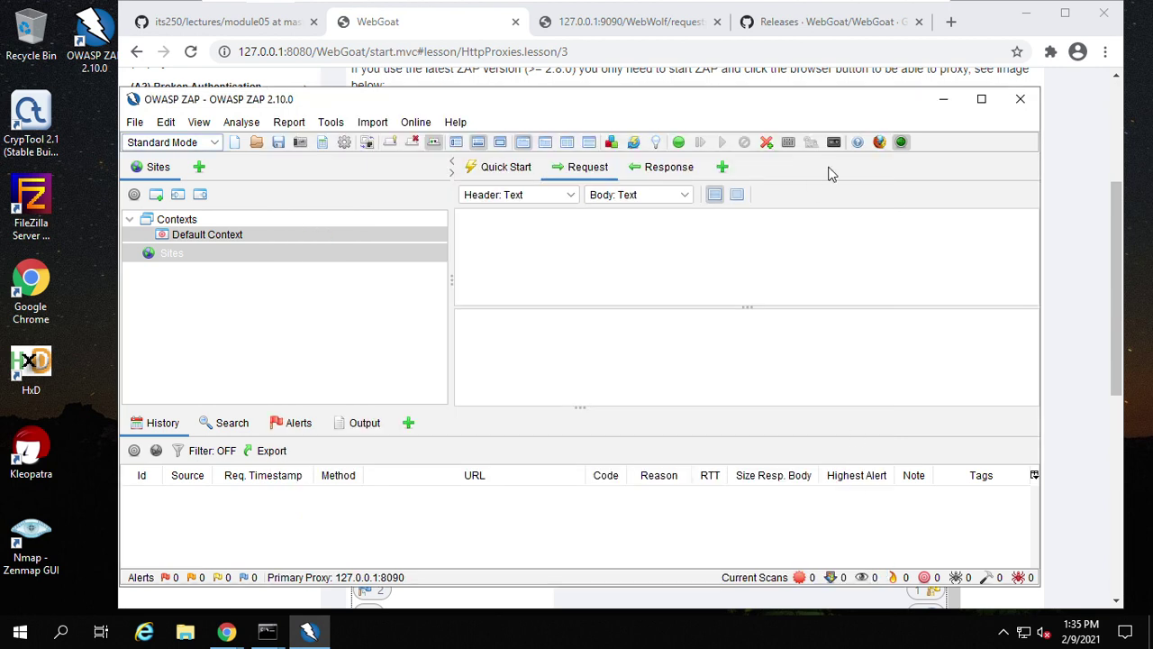
click(85, 294)
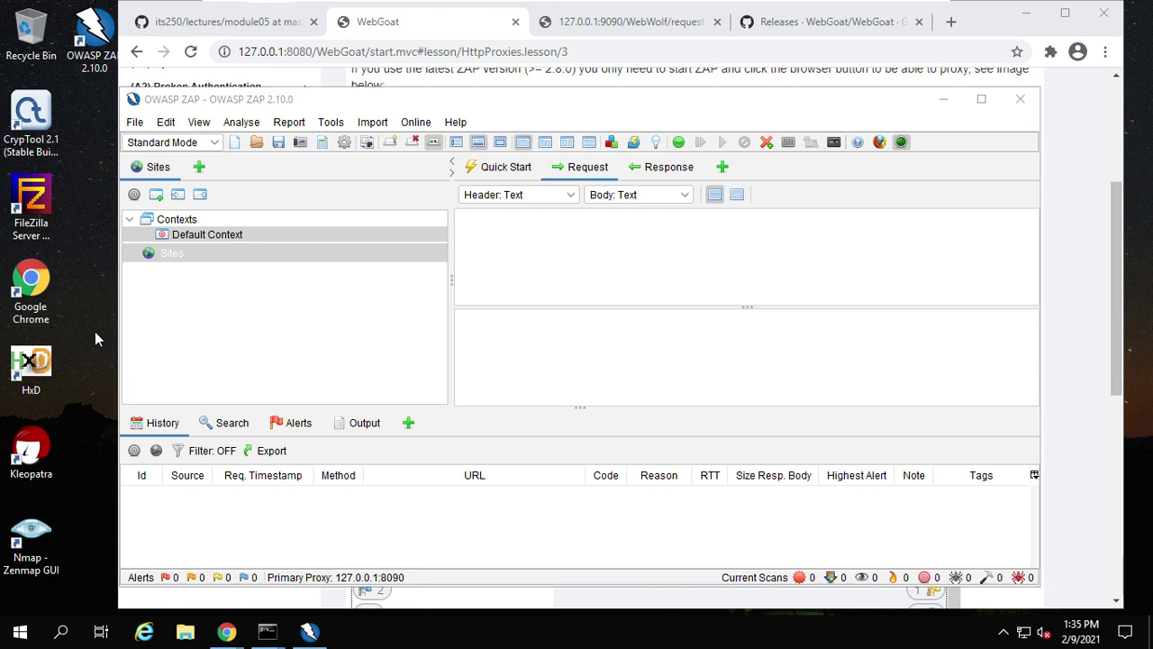
drag(494, 106, 560, 106)
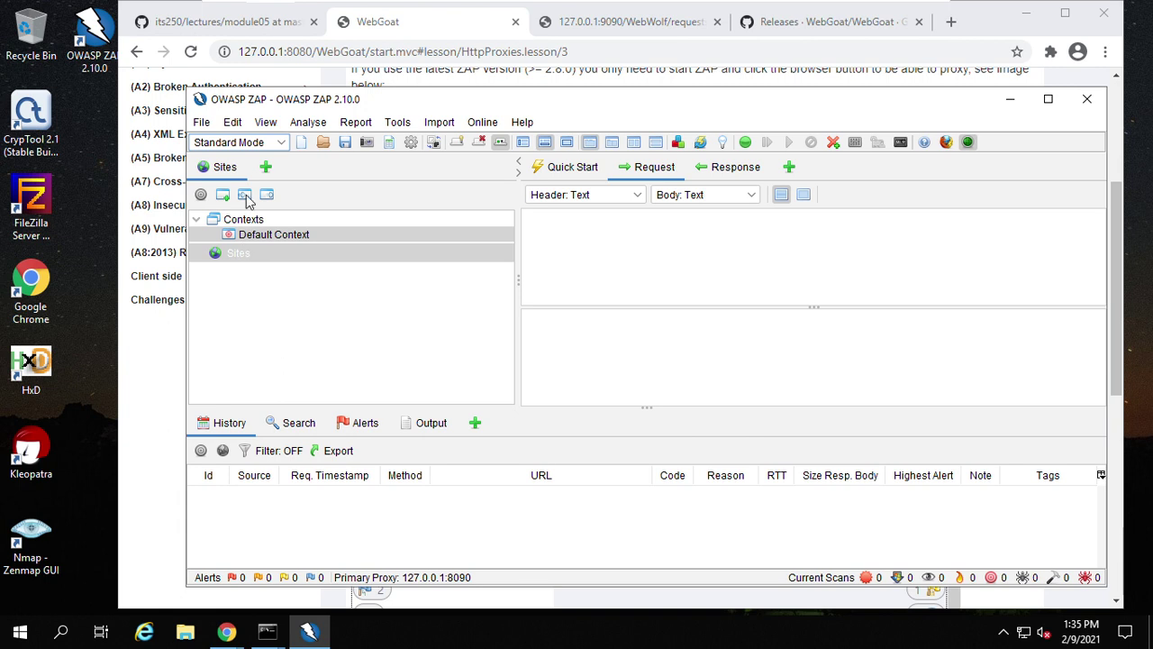
click(204, 124)
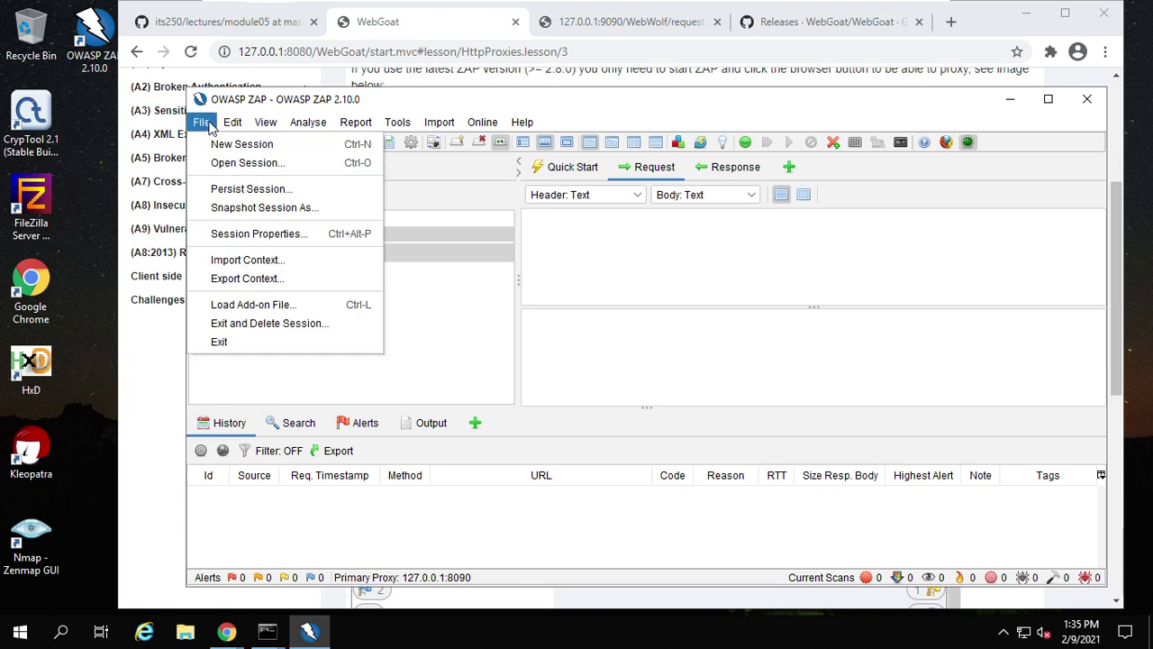
mouse_move(232, 127)
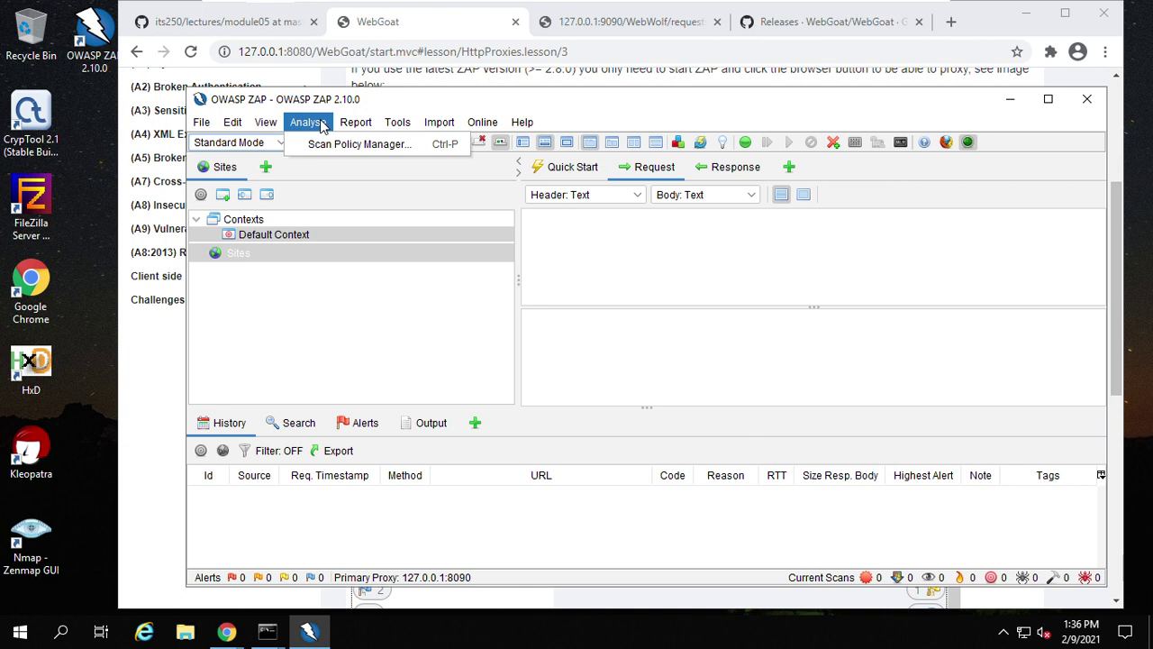
mouse_move(399, 127)
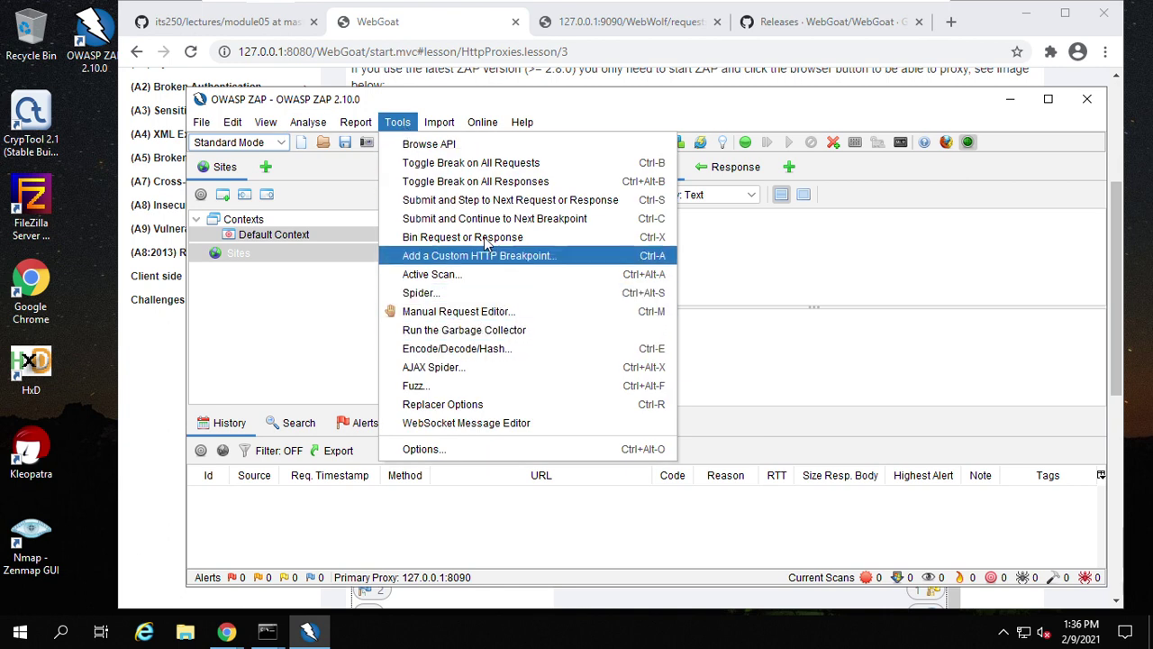
mouse_move(441, 126)
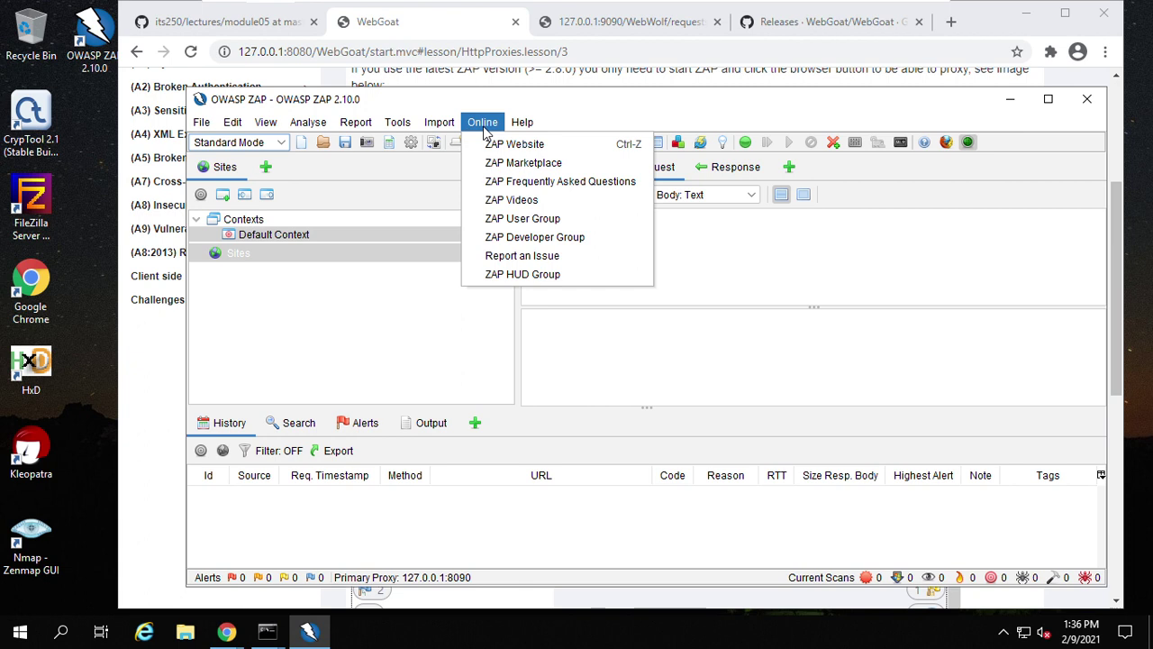
mouse_move(483, 131)
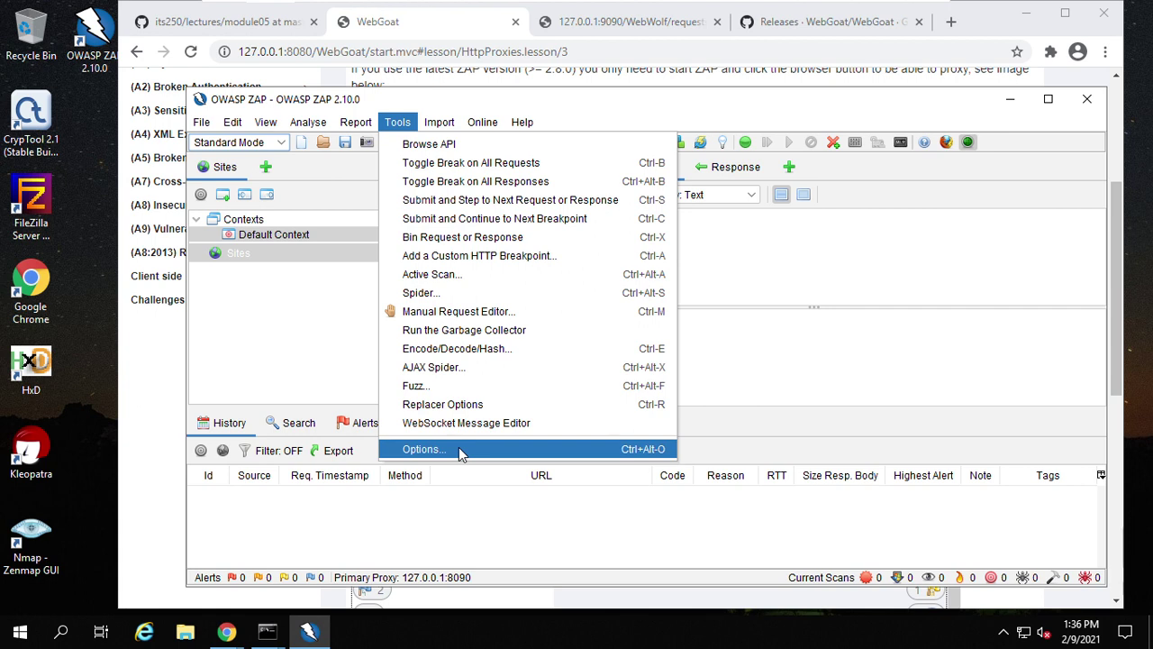
click(101, 357)
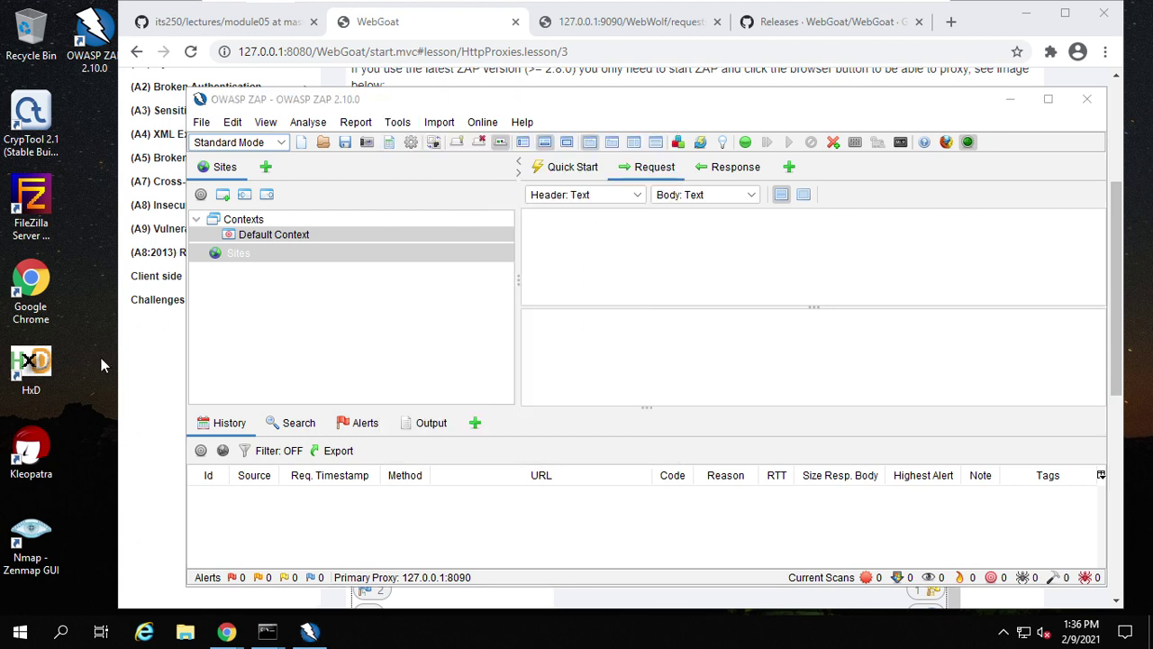
Open Chrome and search Google for firefox
double_click(36, 288)
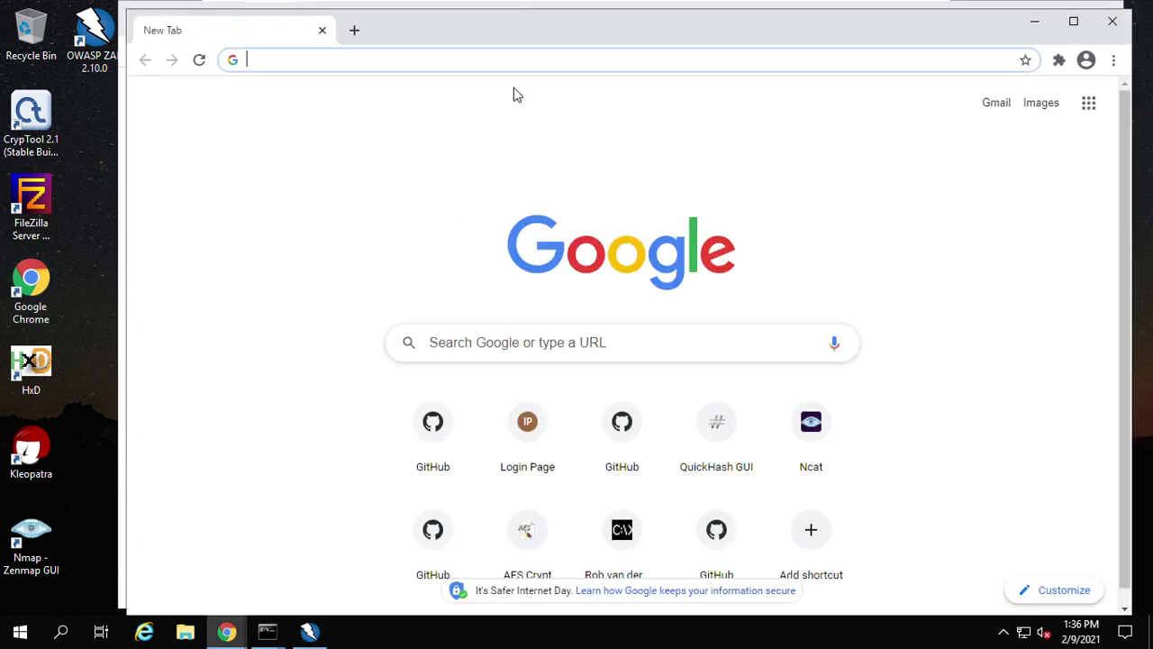
click(503, 340)
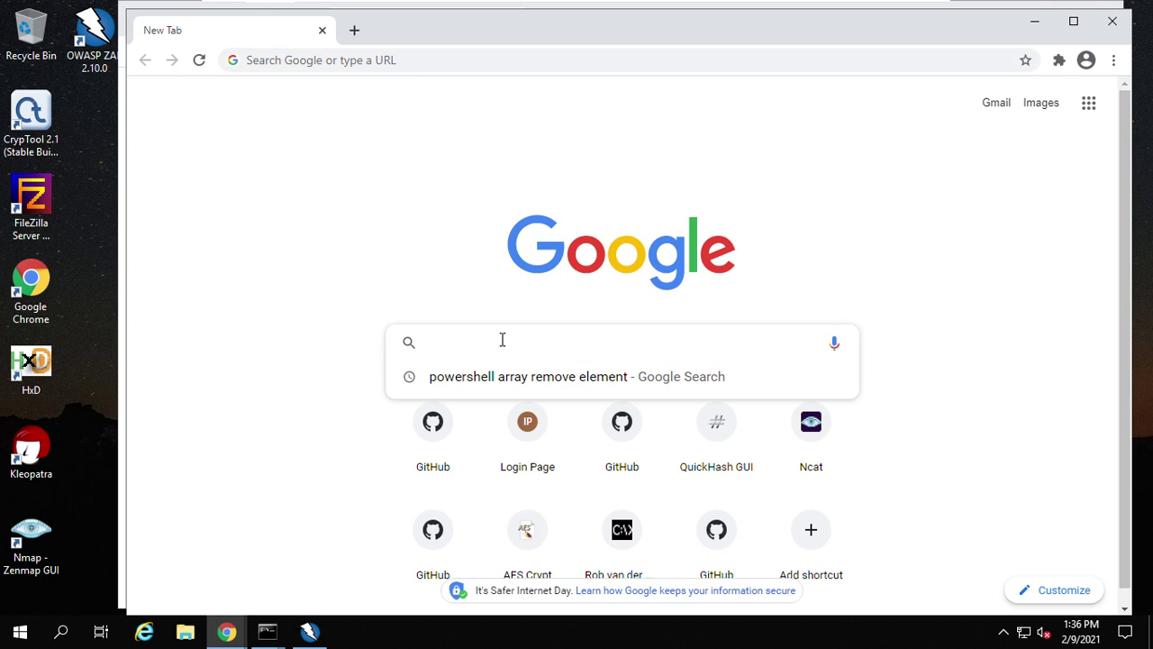
text(firefox)
key(Return)
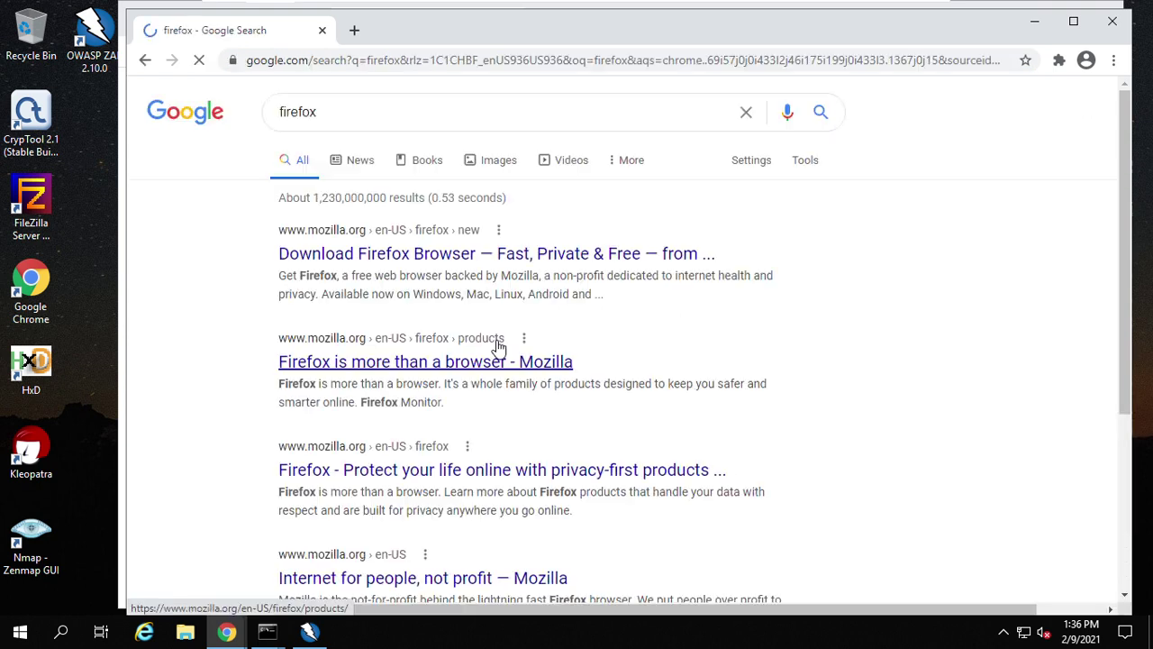
Download Firefox Installer.exe from the mozilla.org download page
click(487, 261)
scroll(491, 401, down, 3)
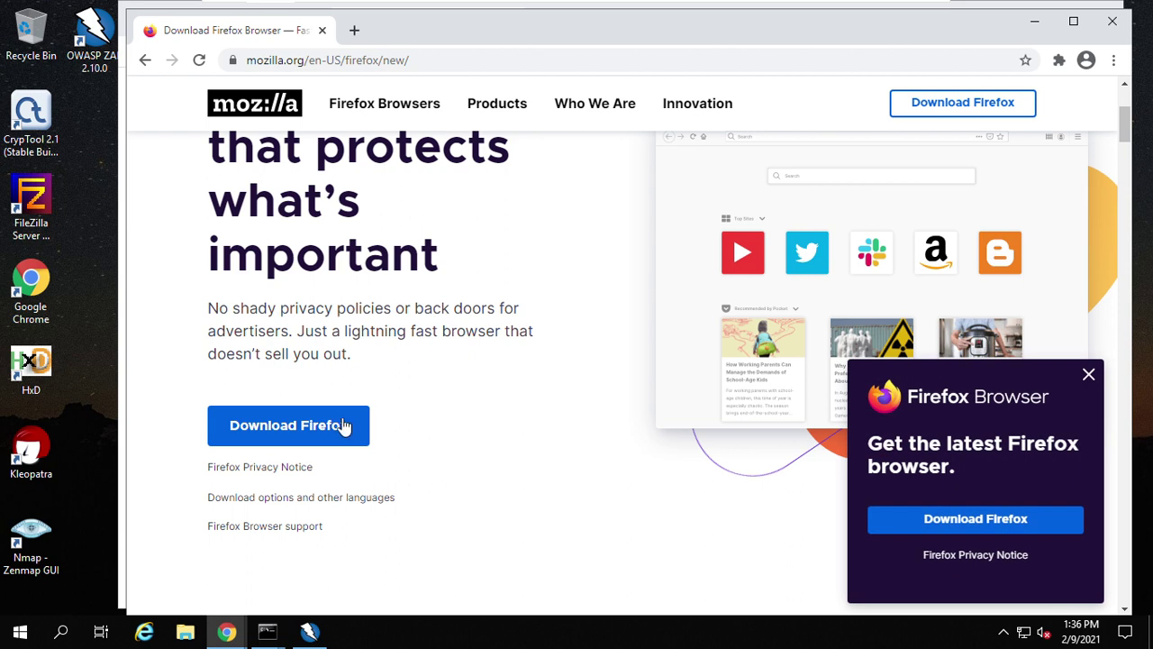
click(342, 423)
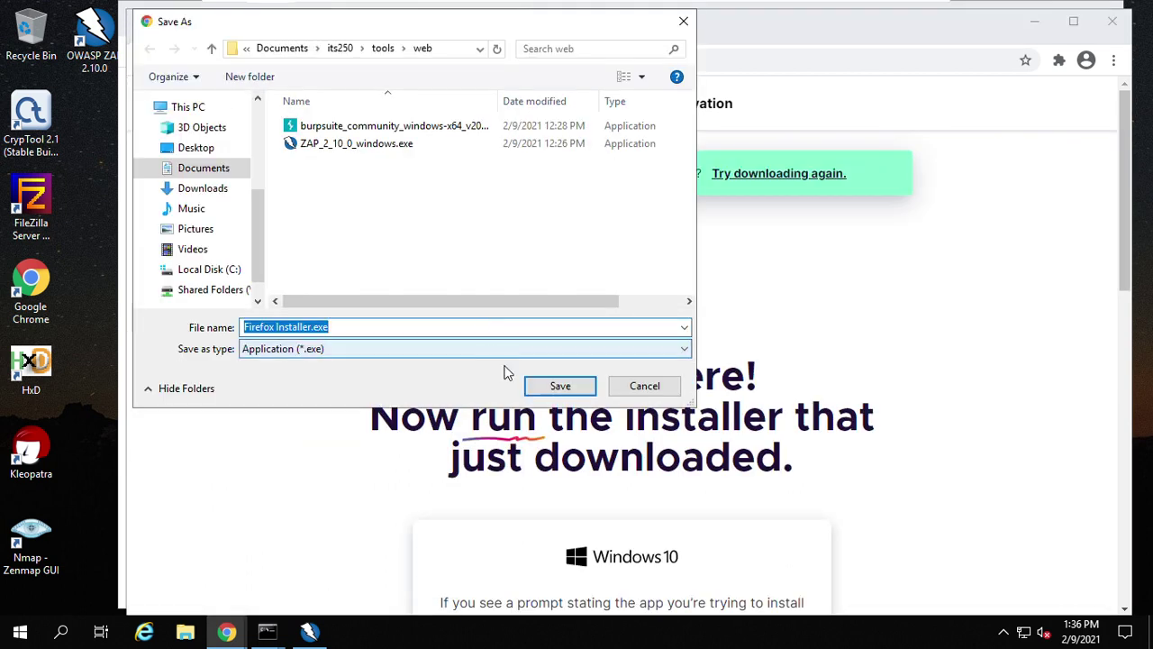
click(560, 387)
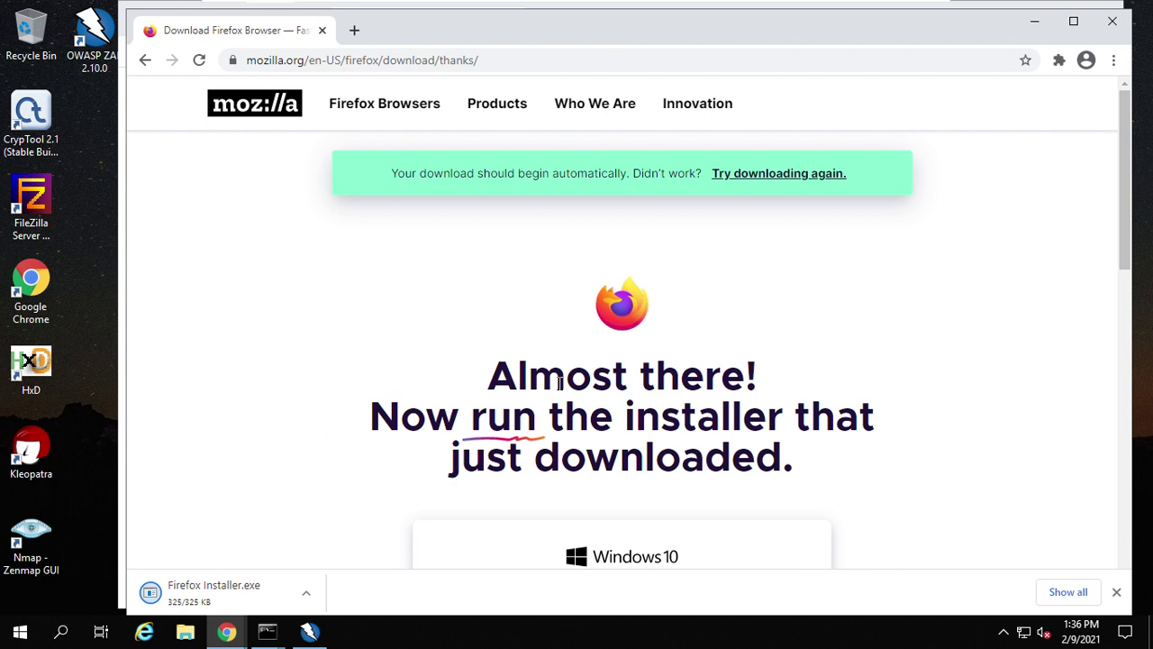
Run Firefox Installer.exe from the download bar, minimize Chrome, and let the installer finish
click(214, 595)
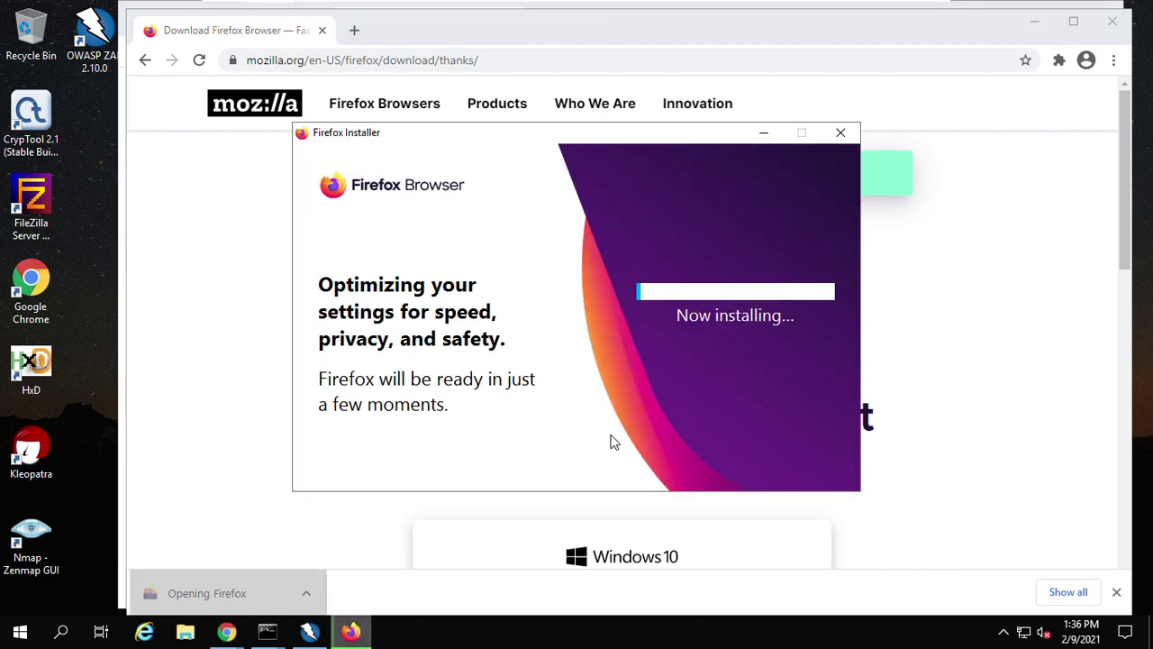
click(1035, 22)
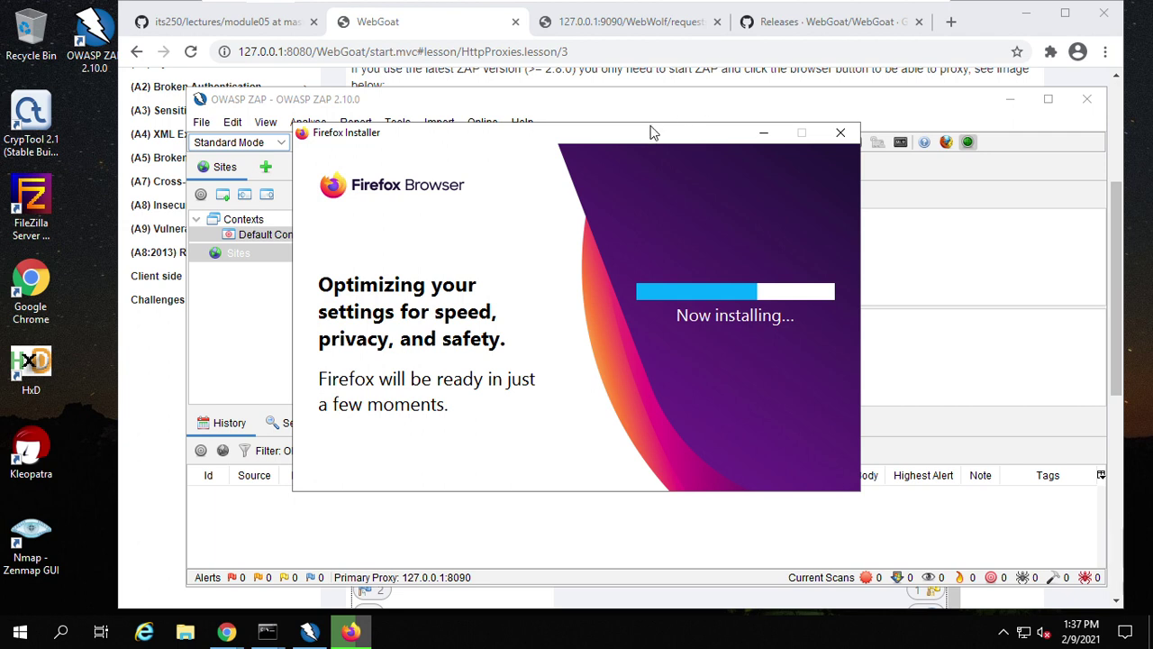
drag(650, 136, 648, 158)
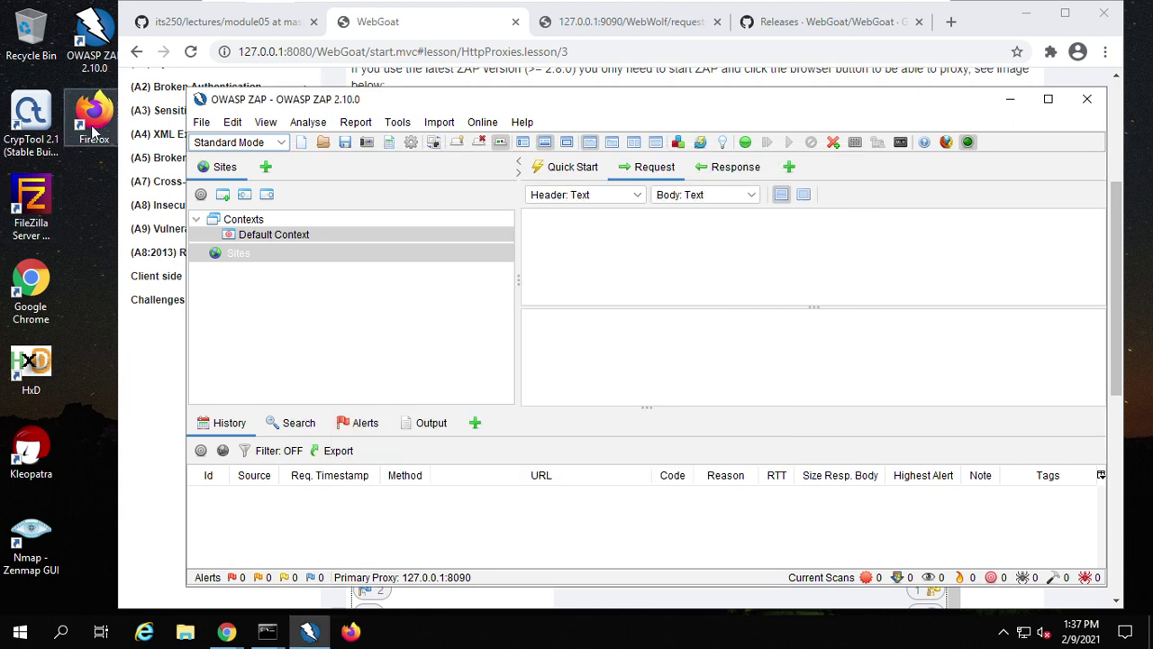
Launch a ZAP-proxied Firefox from the ZAP toolbar, showing the 'Explore your application with ZAP' page
click(946, 144)
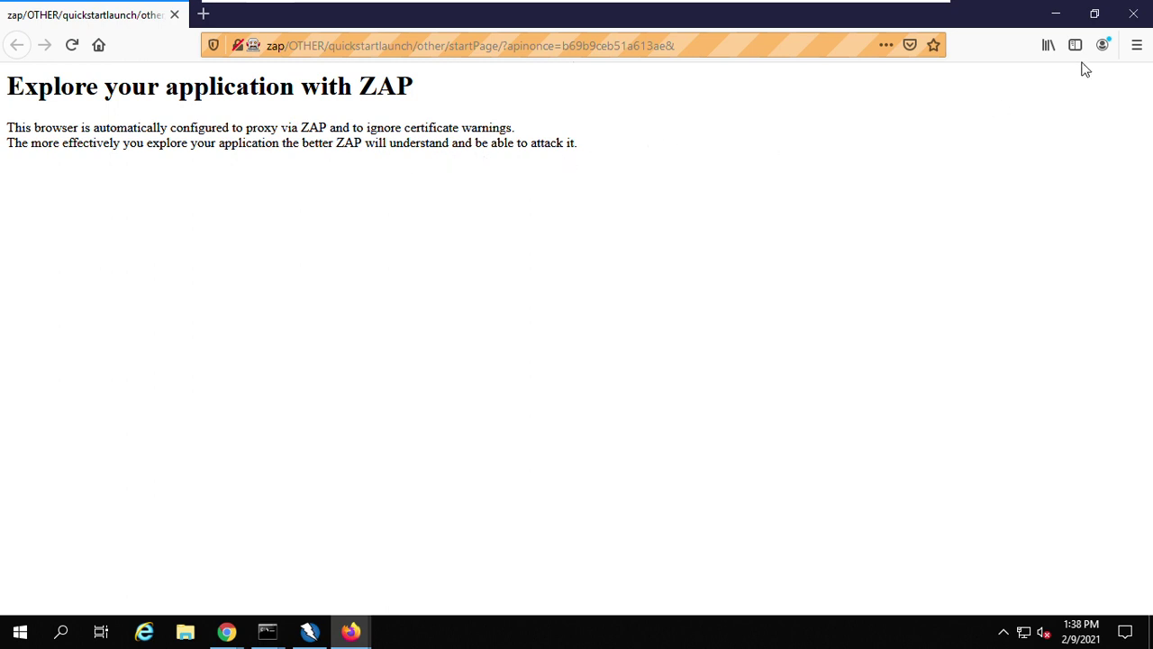
click(1135, 46)
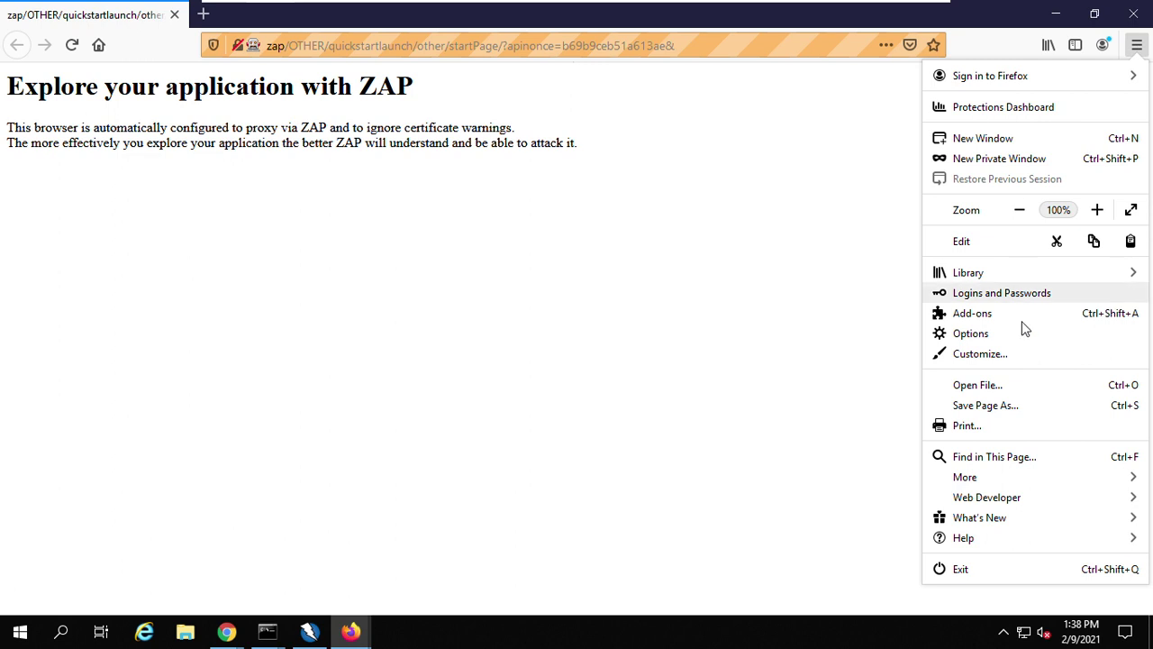
Search Firefox Options for 'prox' and verify connection settings use manual proxy 127.0.0.1:8090, leaving them unchanged
click(997, 335)
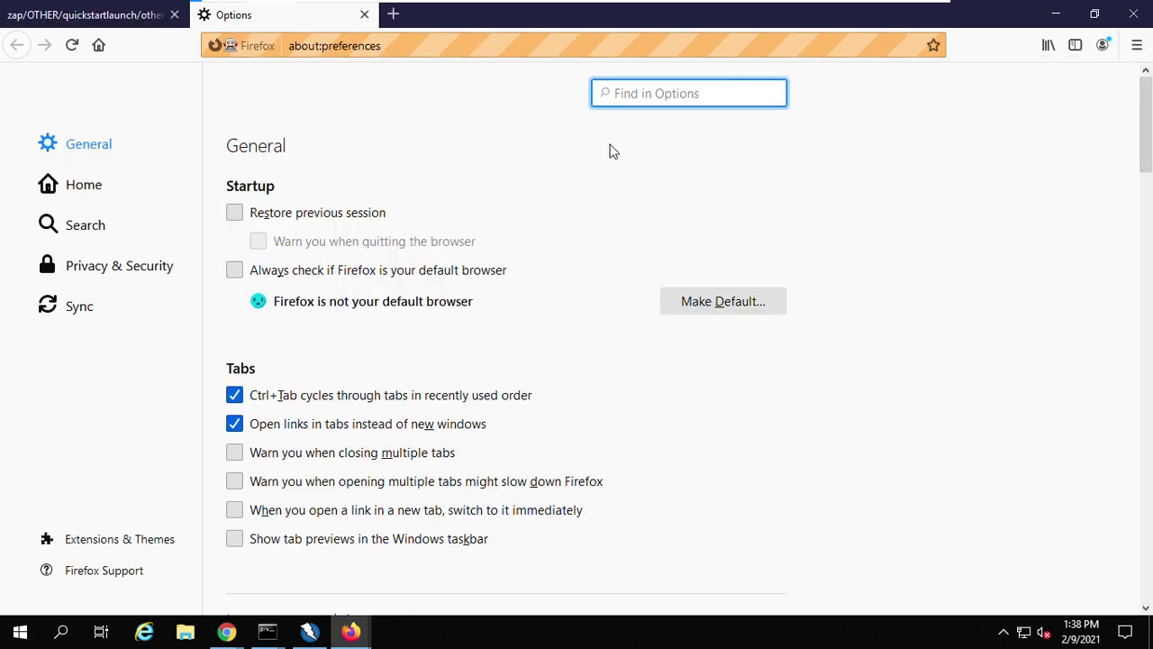
text(prox)
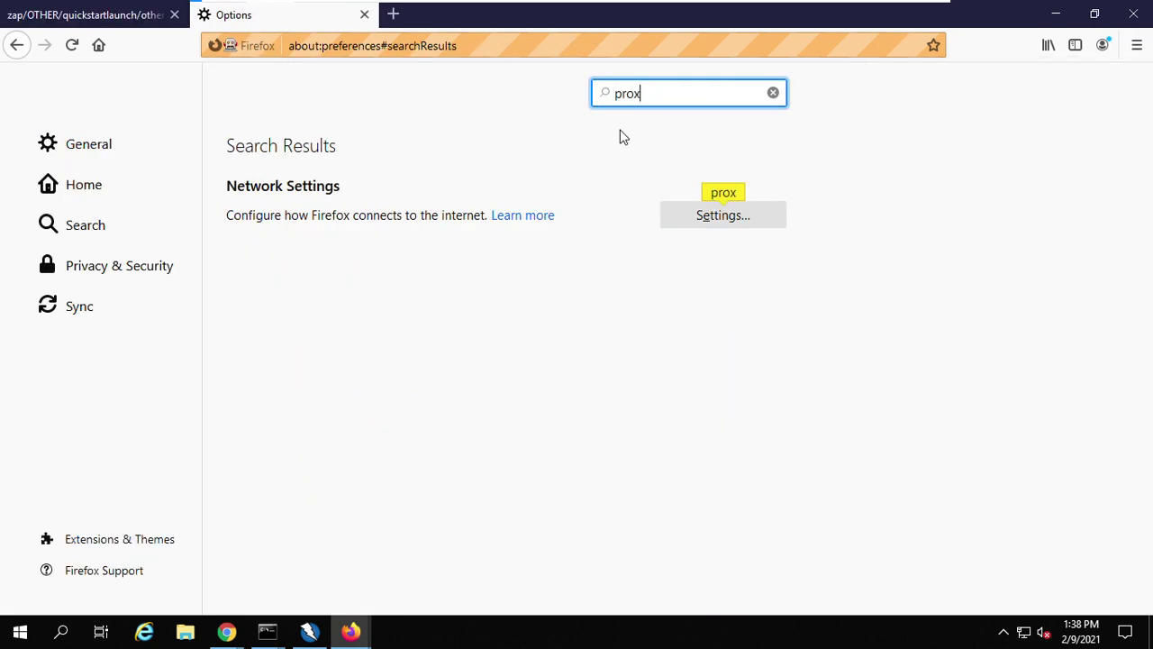
click(711, 216)
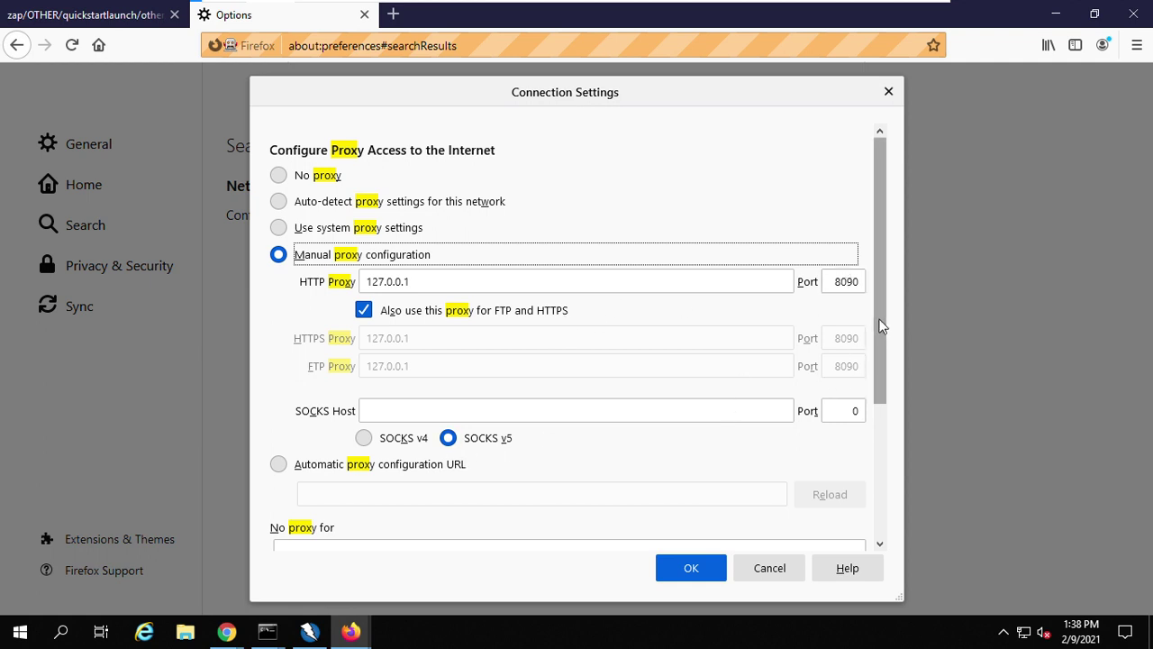
drag(880, 321, 893, 476)
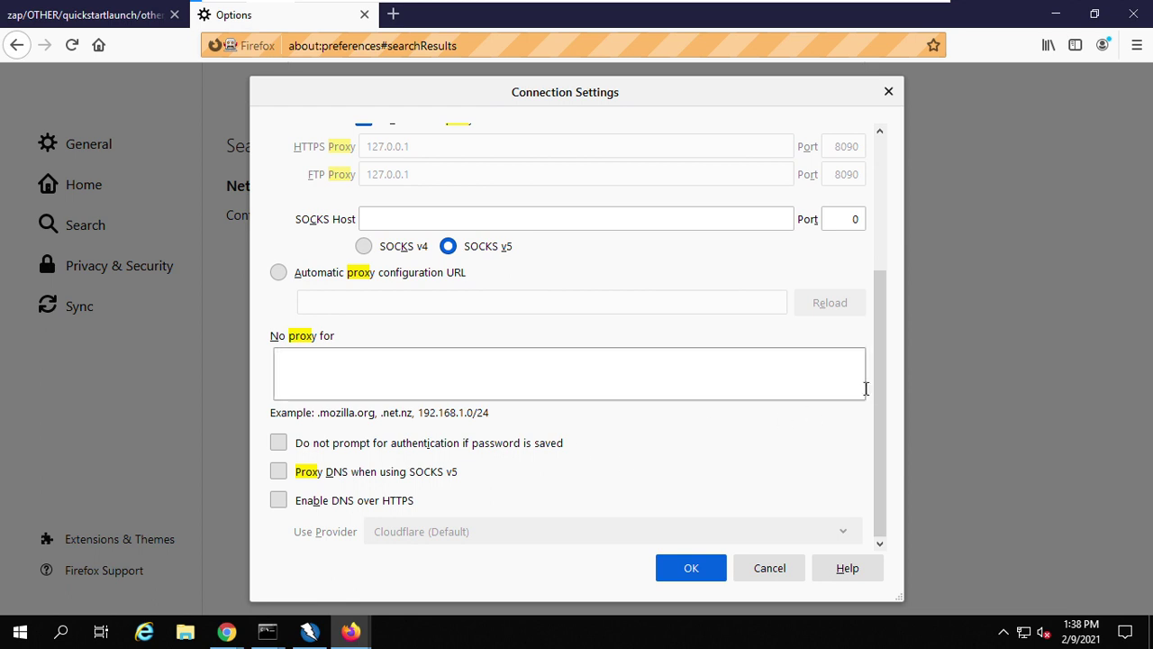
drag(880, 391, 877, 165)
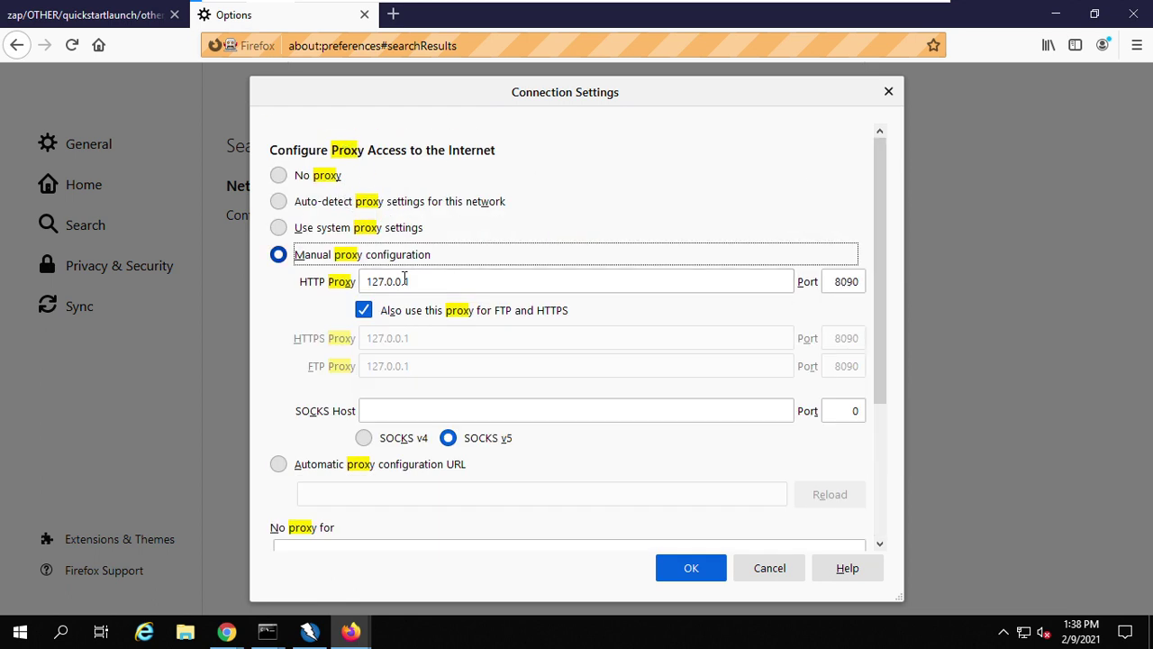
click(765, 567)
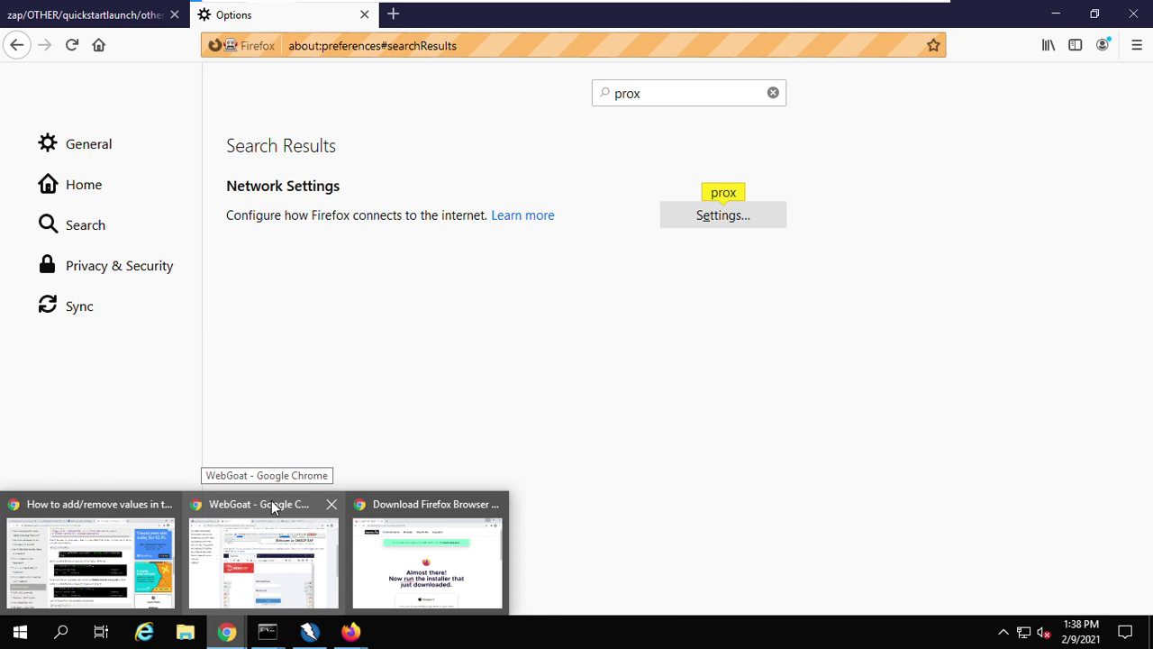
Search Chrome's settings for 'proxy' and open the computer's Windows proxy settings
click(270, 502)
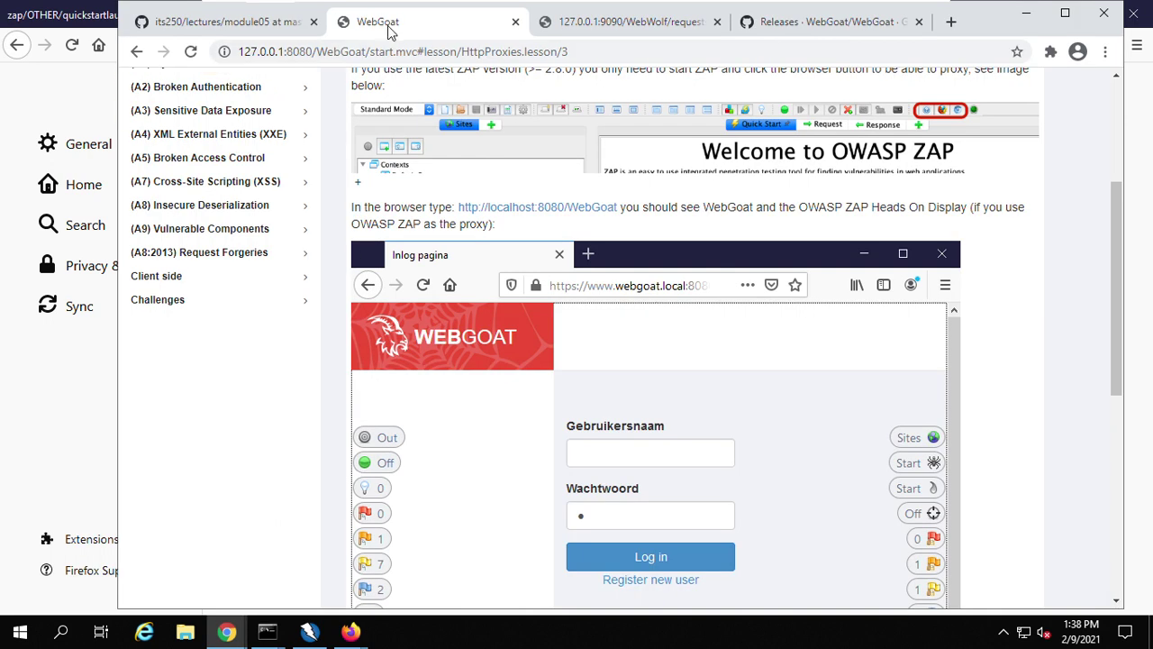
click(952, 23)
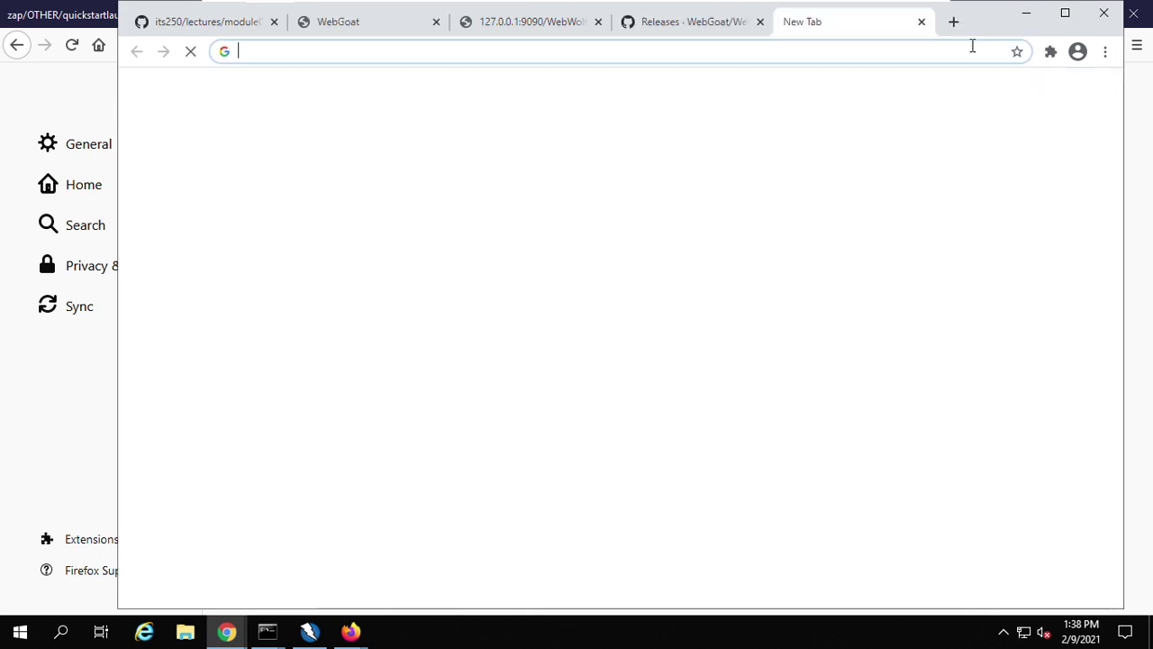
click(1105, 52)
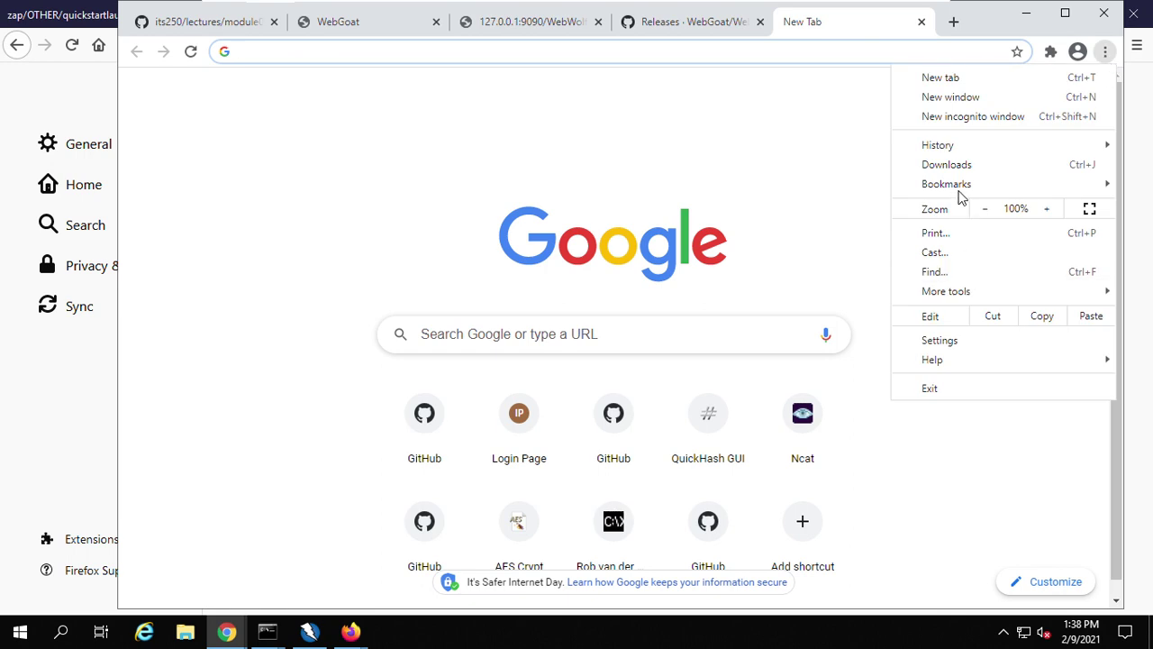
click(939, 341)
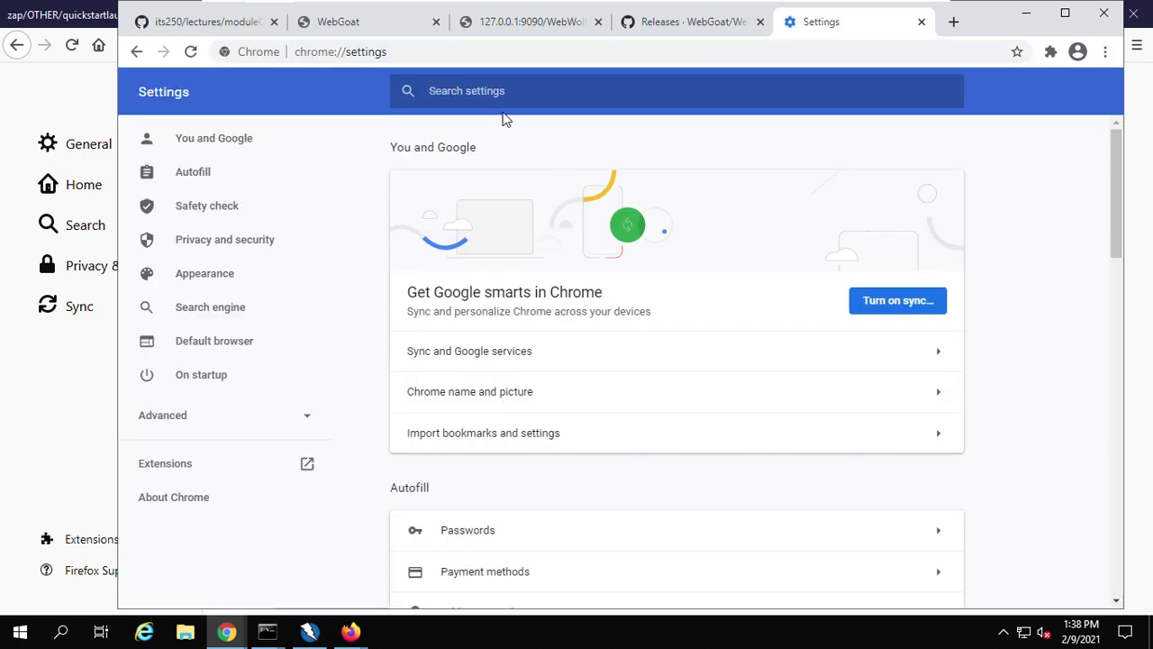
text(p)
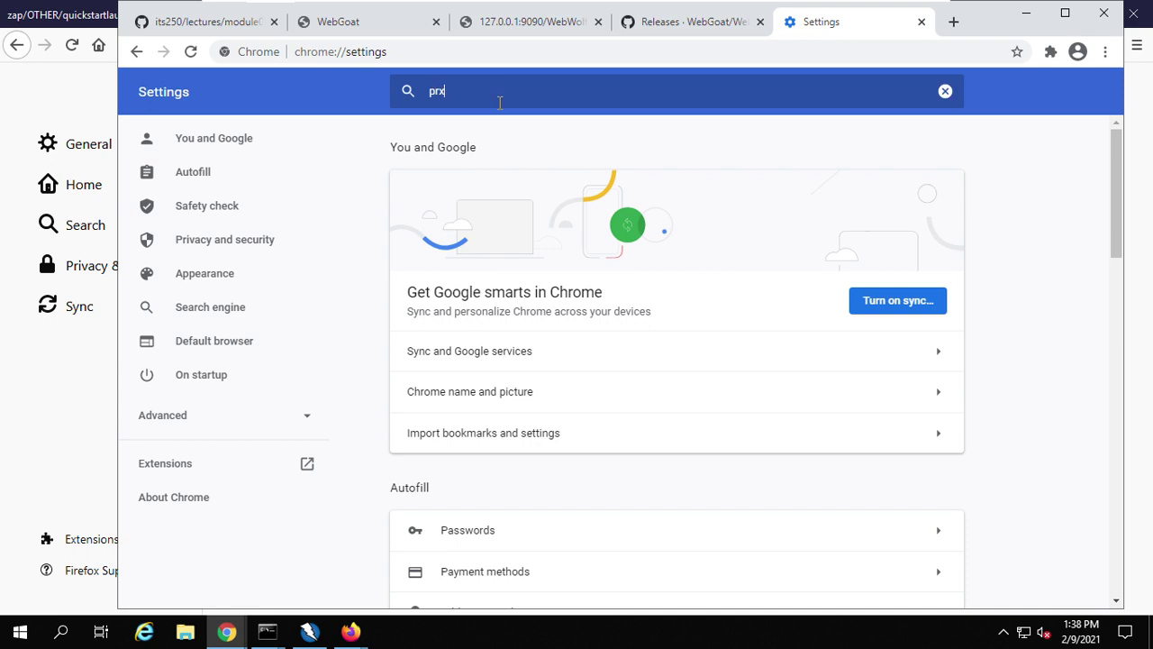
text(rx)
key(BackSpace)
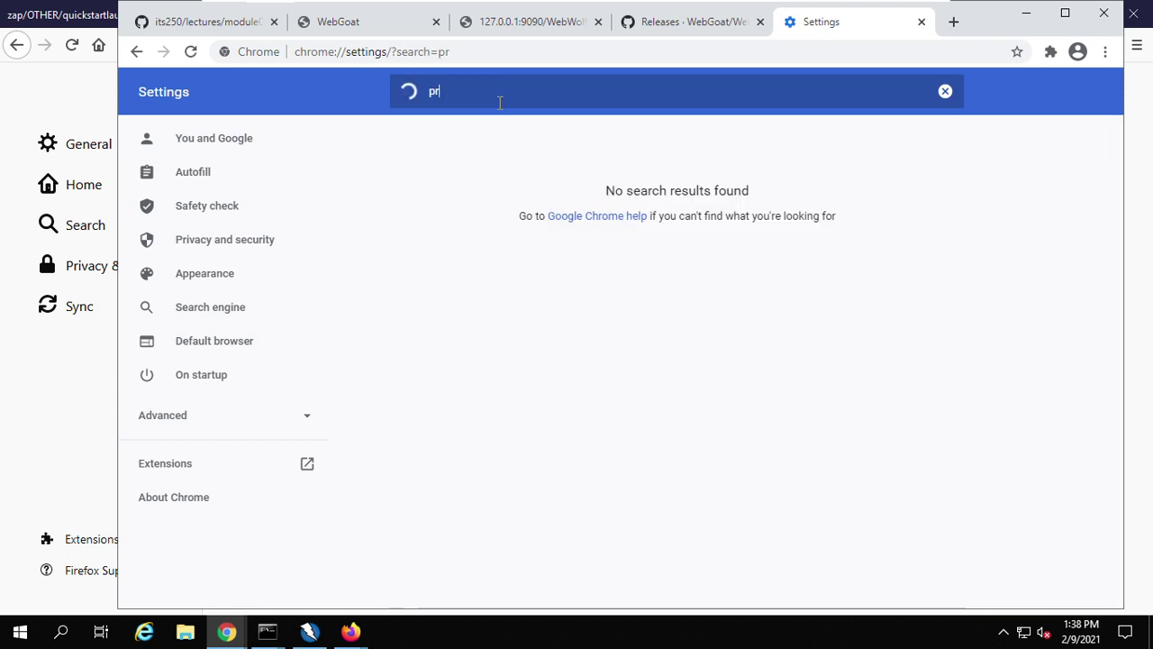
text(oxy)
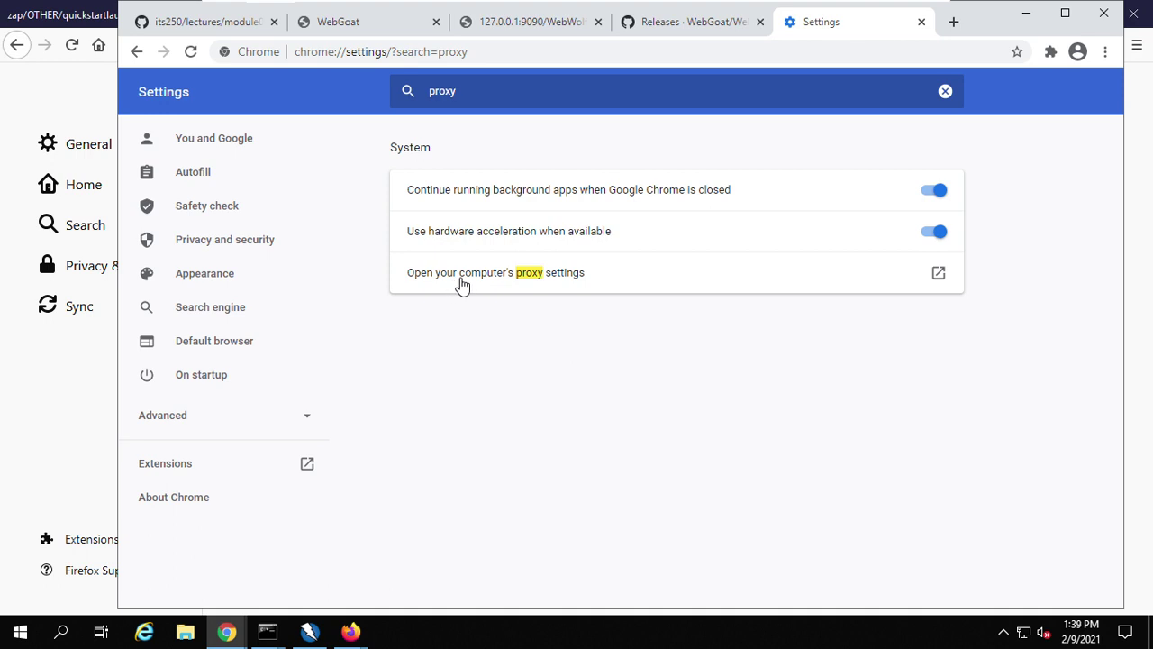
click(870, 275)
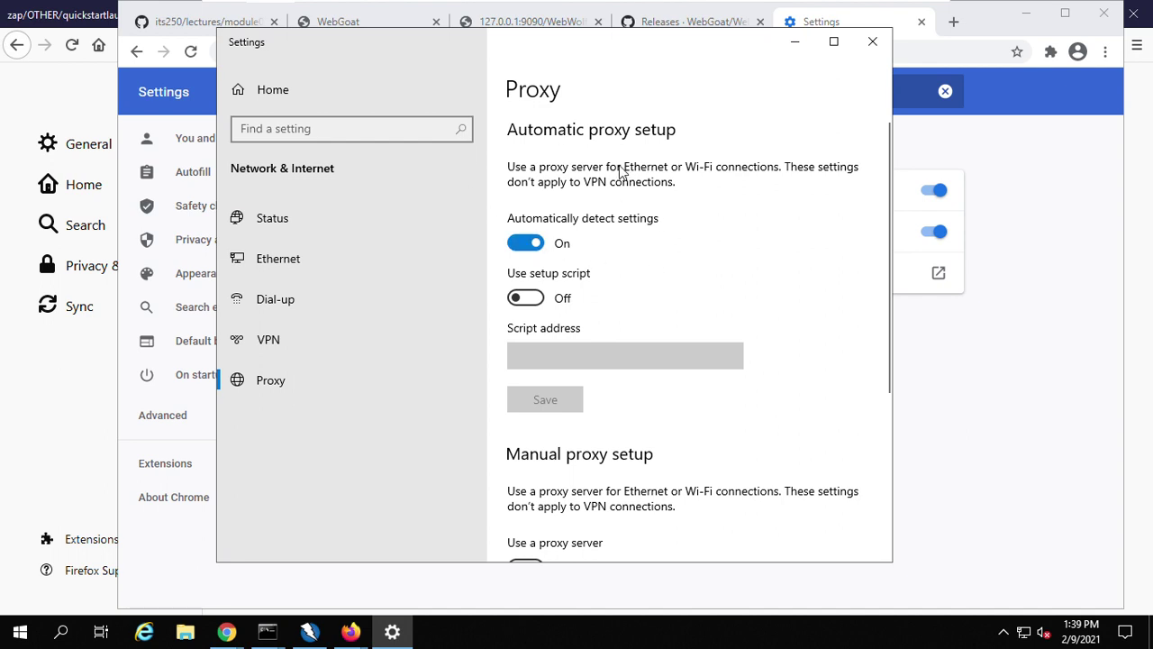
scroll(725, 270, down, 3)
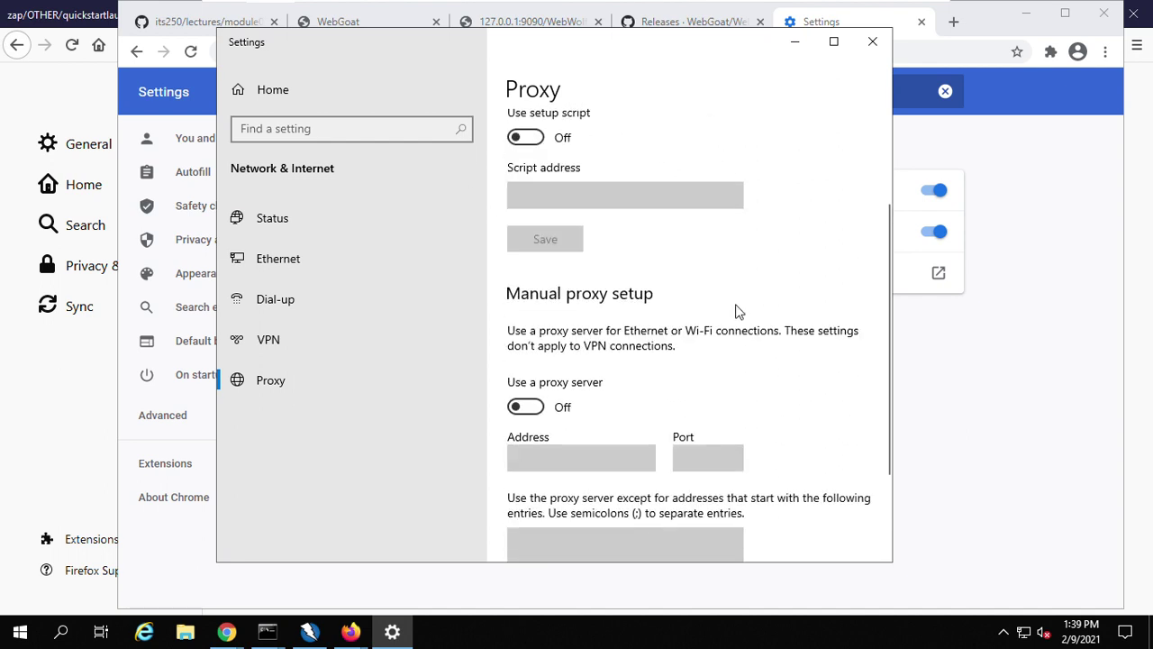
scroll(746, 326, down, 3)
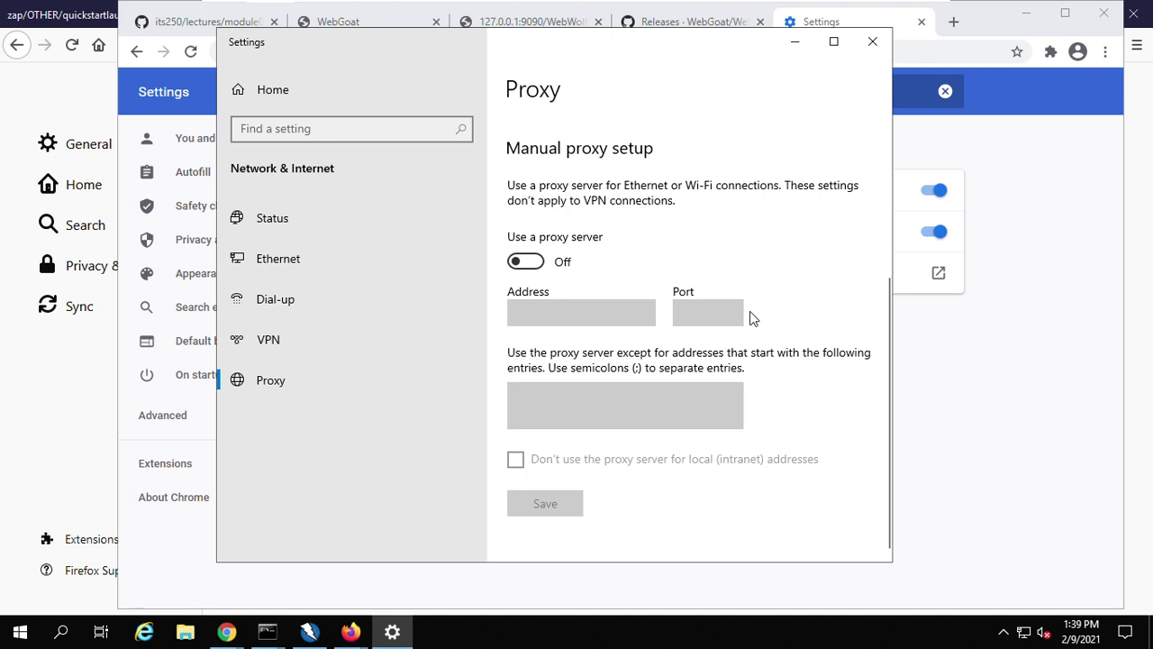
click(872, 42)
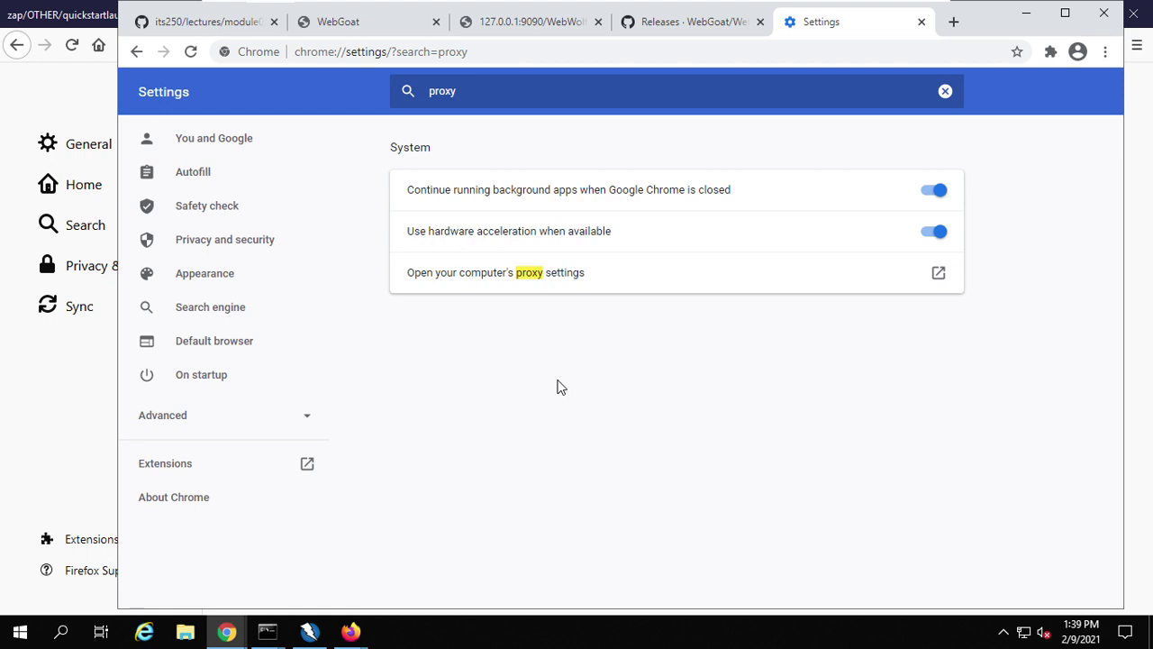
click(559, 280)
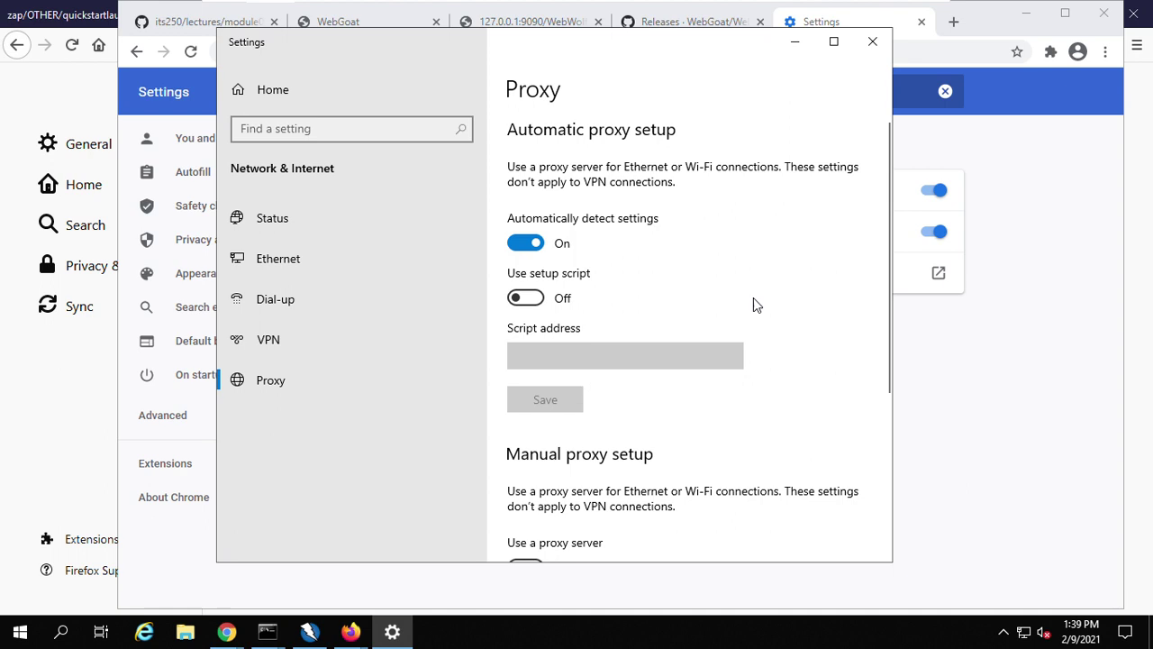
scroll(716, 347, down, 3)
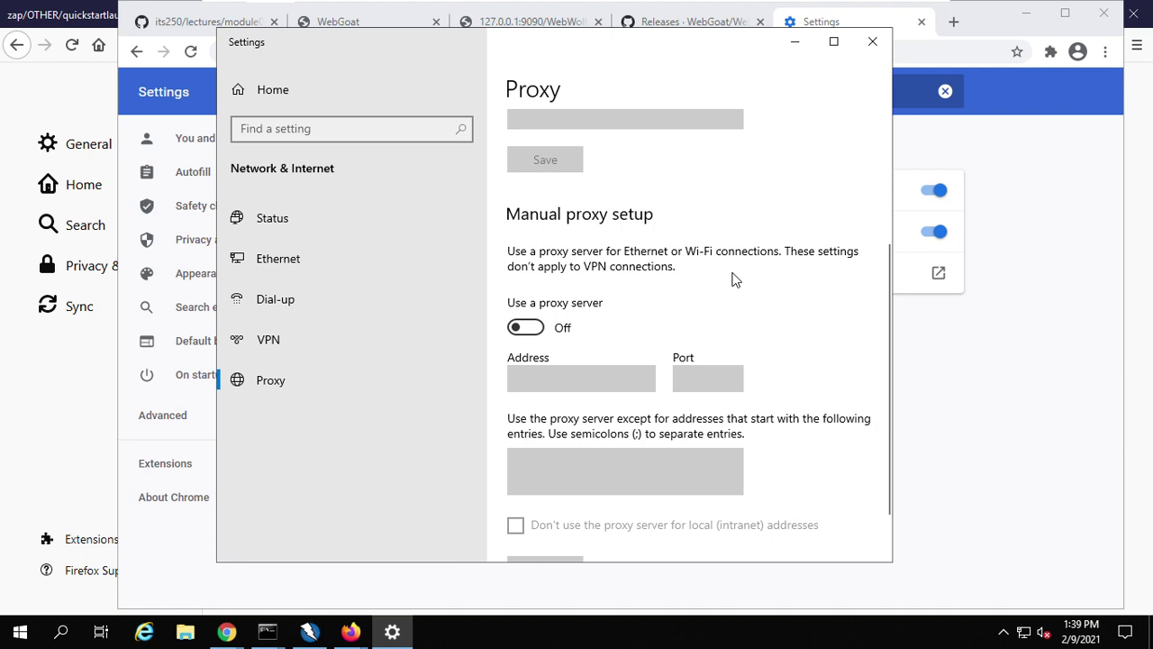
scroll(820, 246, up, 5)
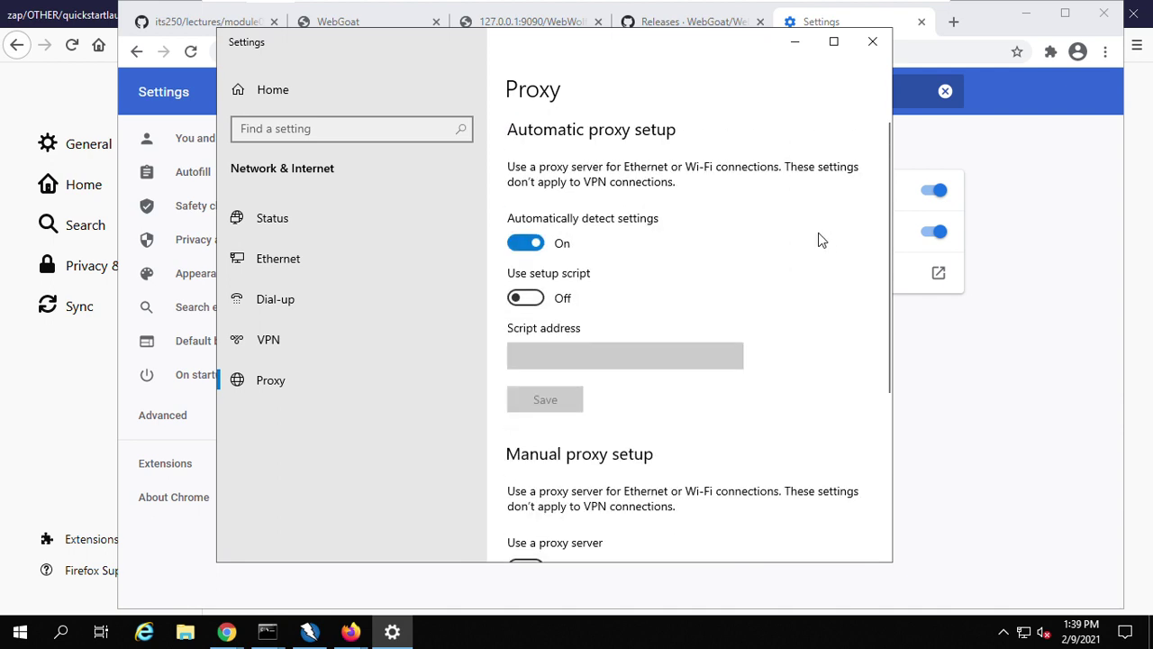
click(871, 41)
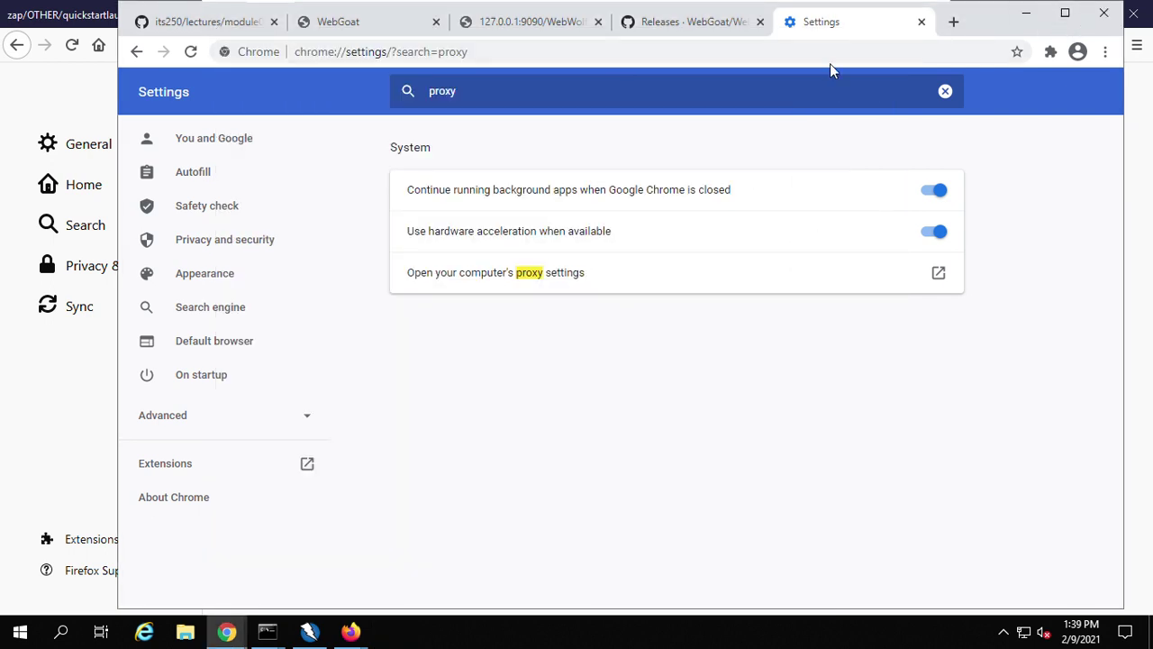
Close Firefox's Options page and bring Chrome's WebGoat HTTP Proxies lesson window back to the front
click(538, 23)
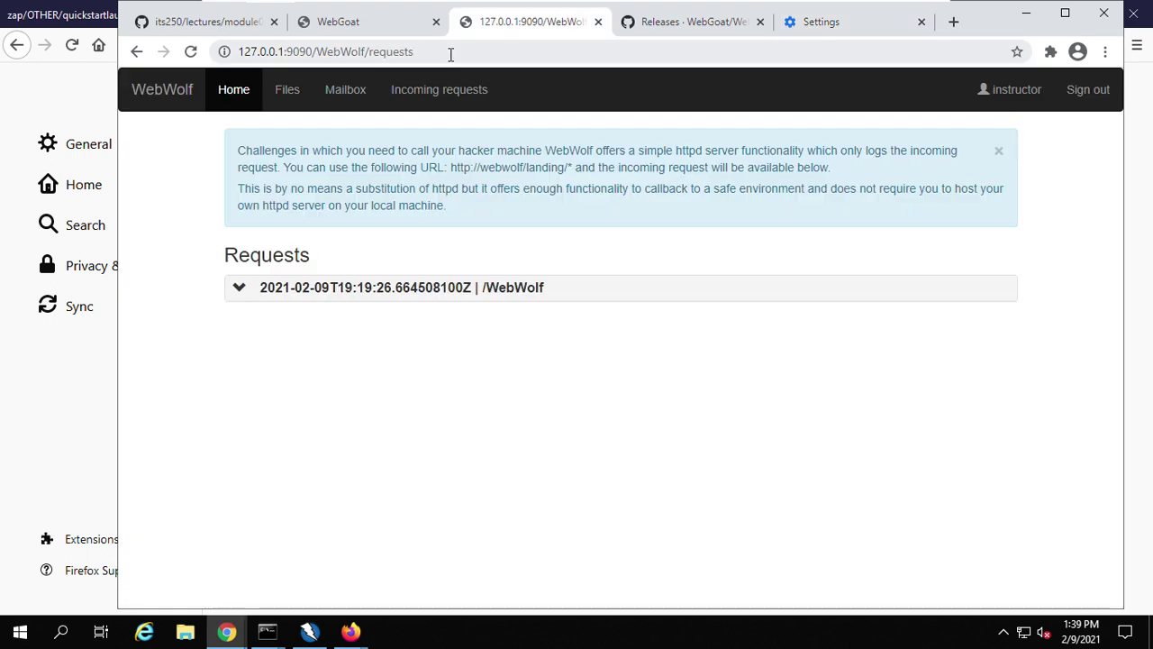
click(366, 32)
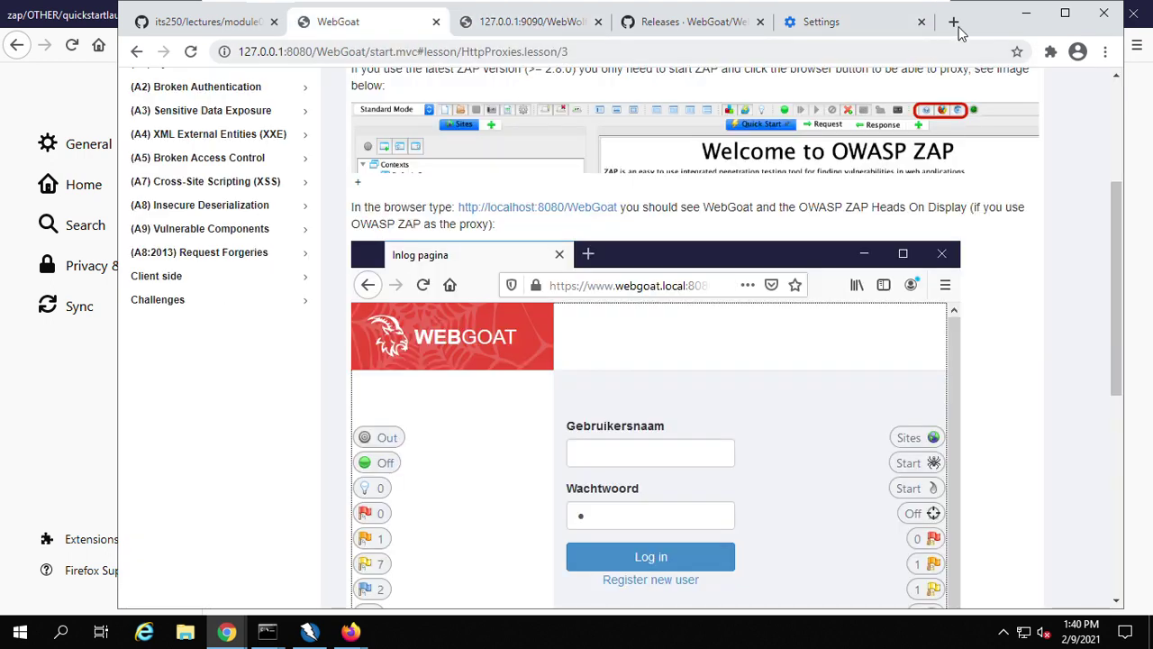
click(1026, 18)
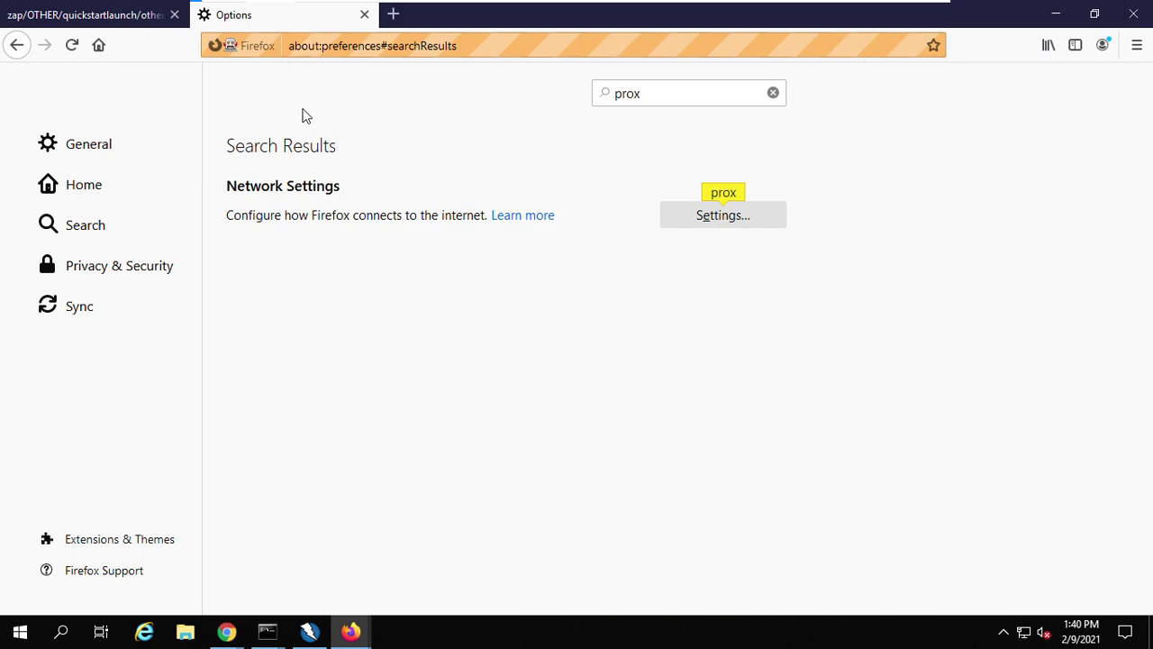
click(364, 14)
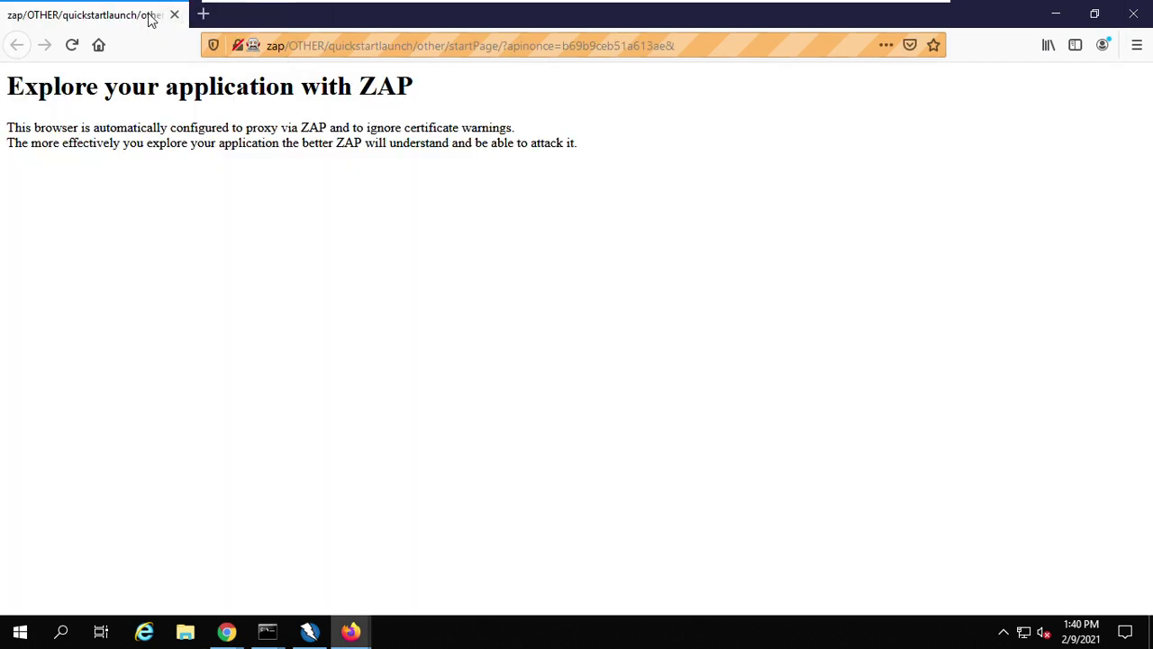
click(309, 633)
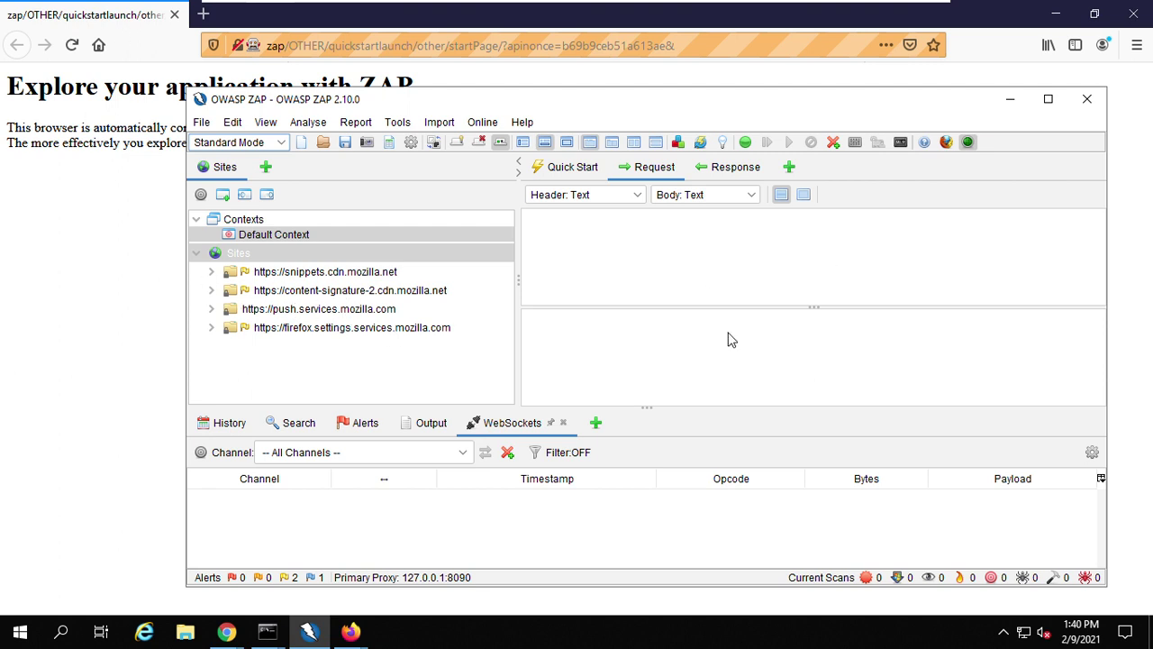
click(226, 632)
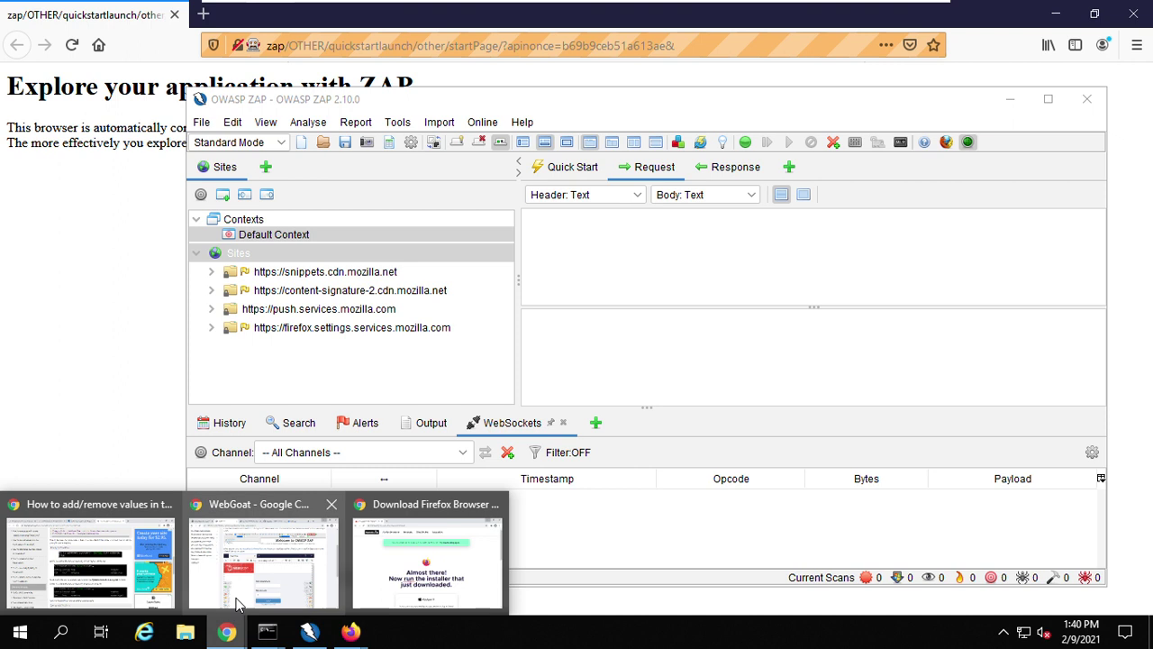
click(245, 505)
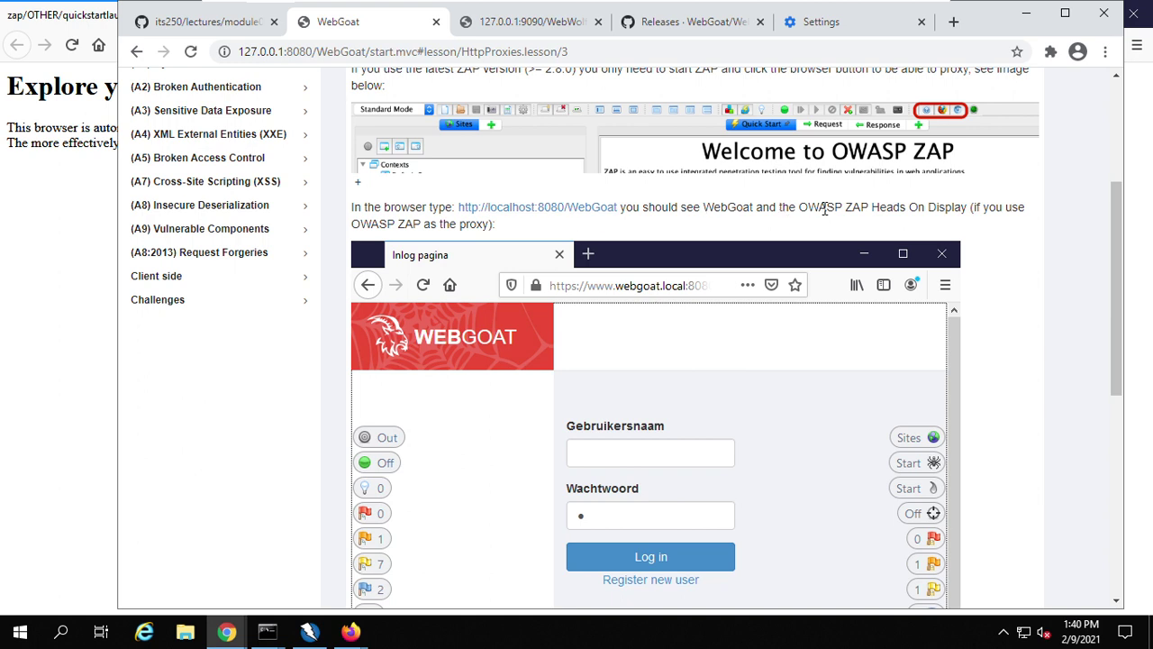
right_click(557, 211)
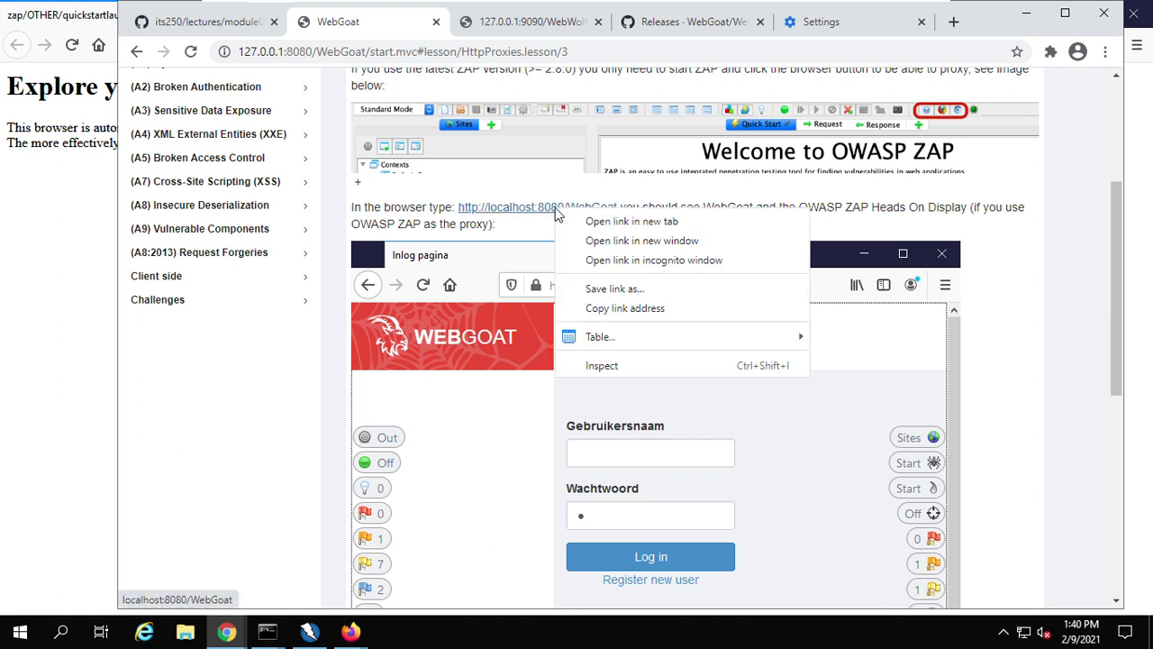
click(613, 308)
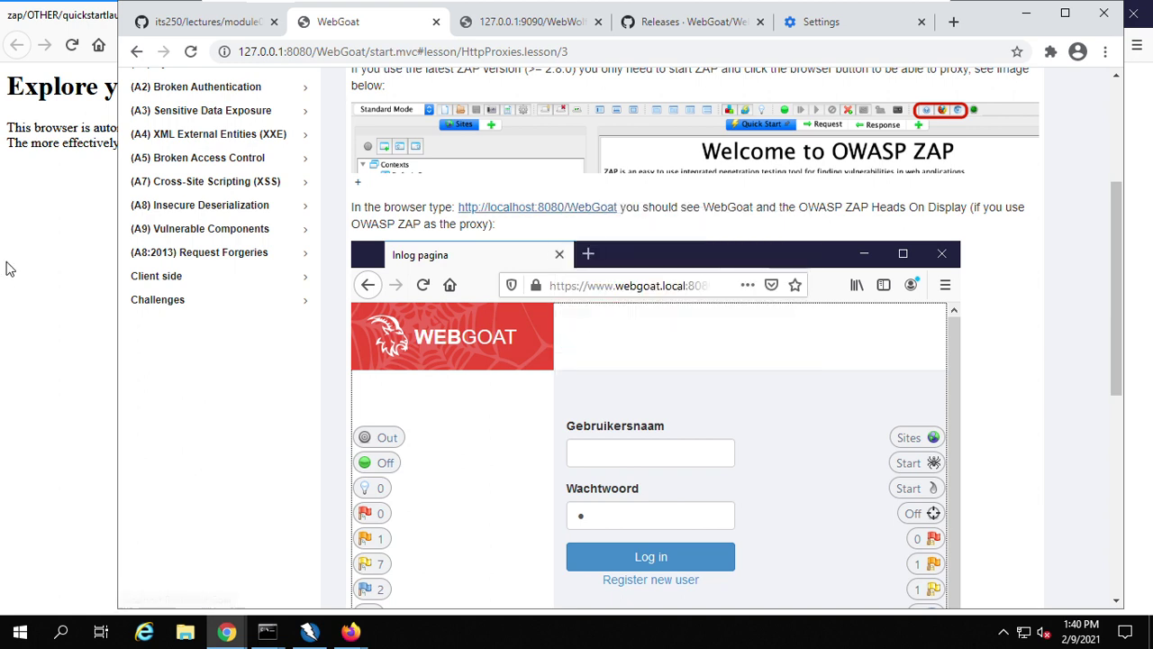
click(116, 90)
click(314, 52)
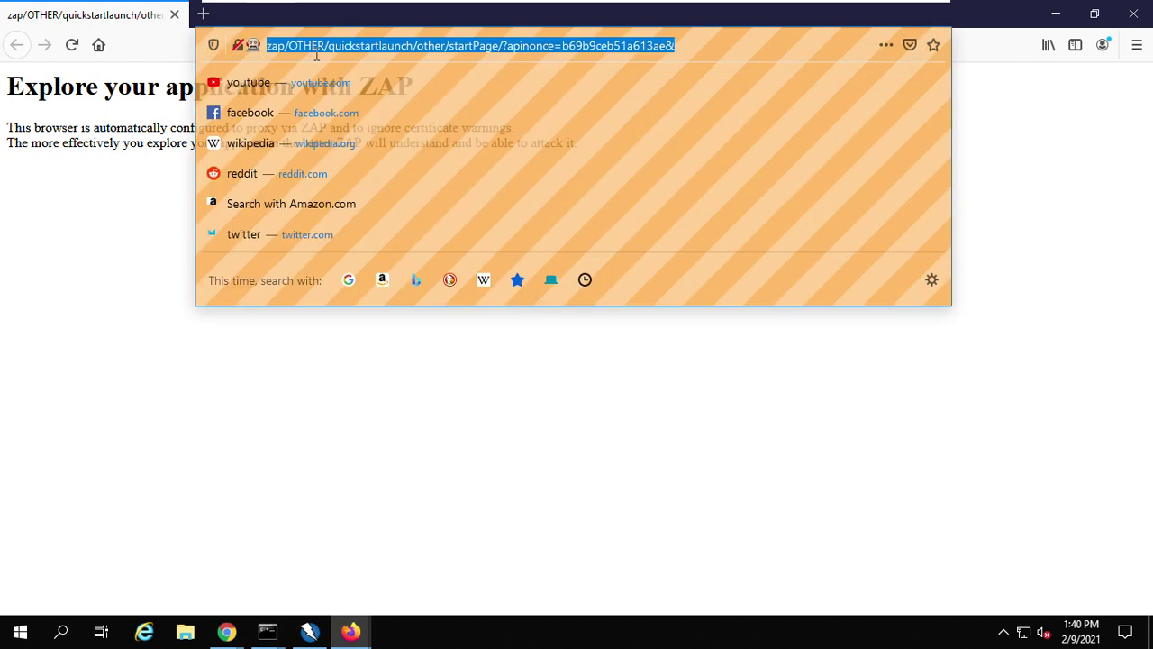
Load localhost:8080/WebGoat through ZAP, disable the HUD welcome screen, and sign in with the account credentials
key(ctrl+v)
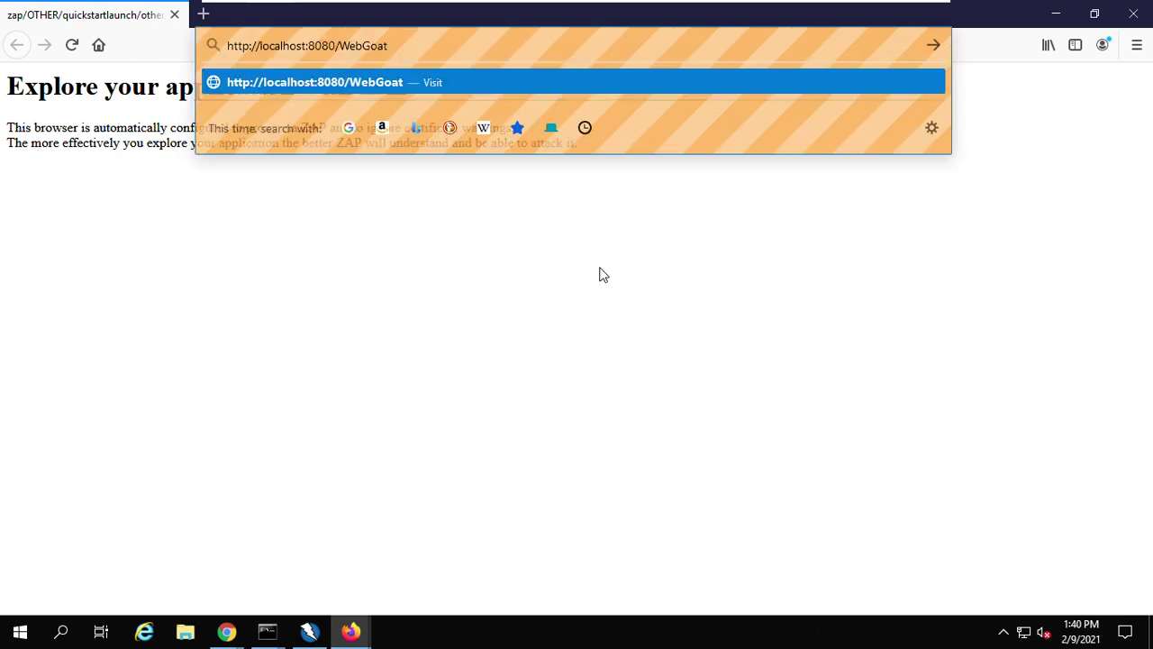
key(Return)
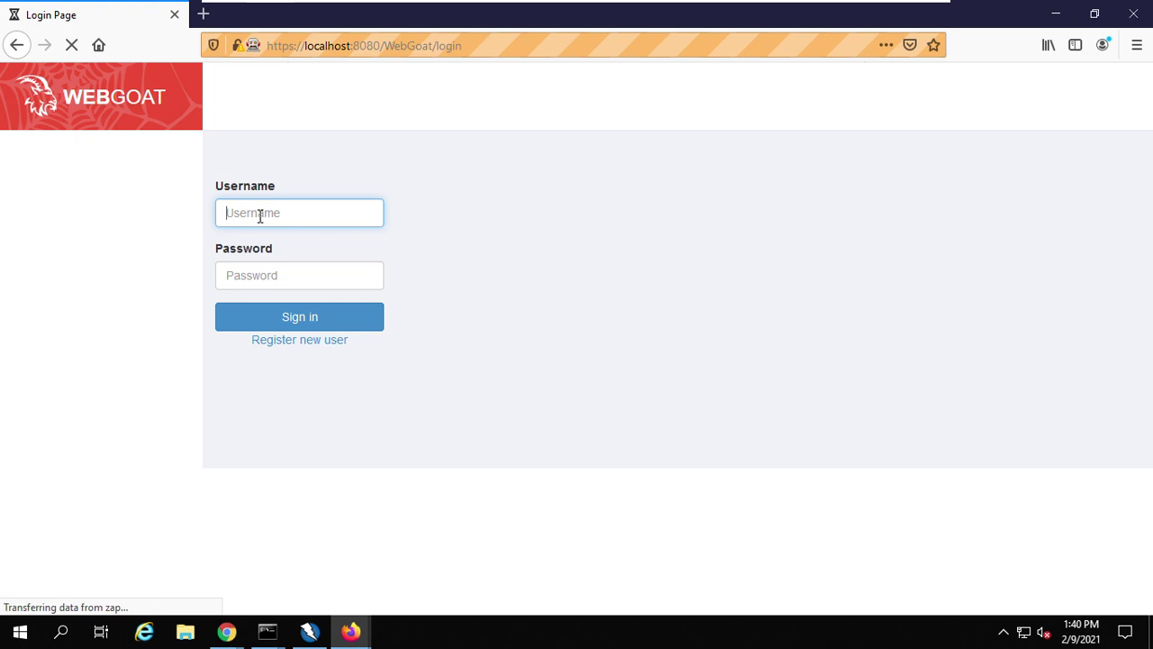
text(instructor)
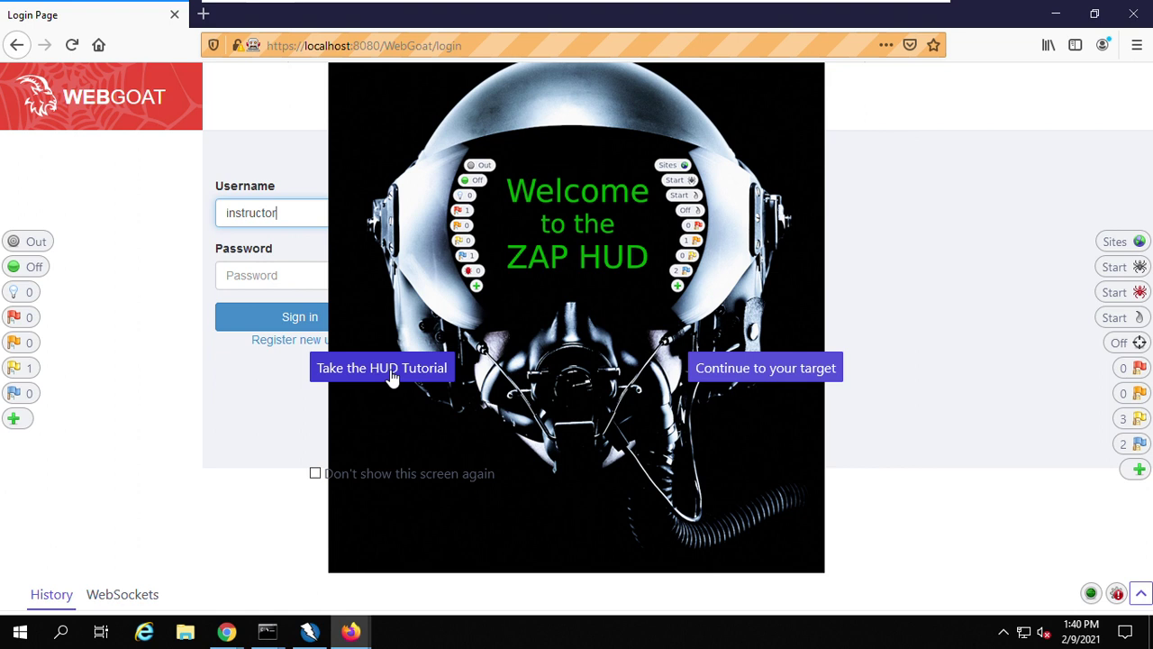
click(314, 474)
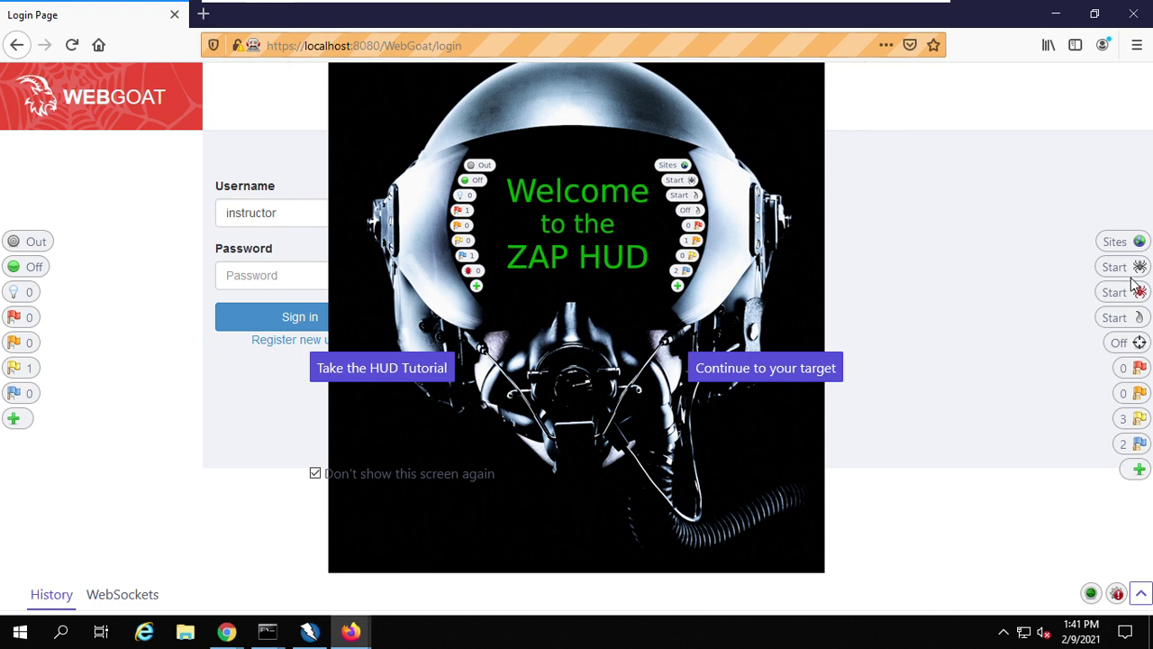
click(772, 371)
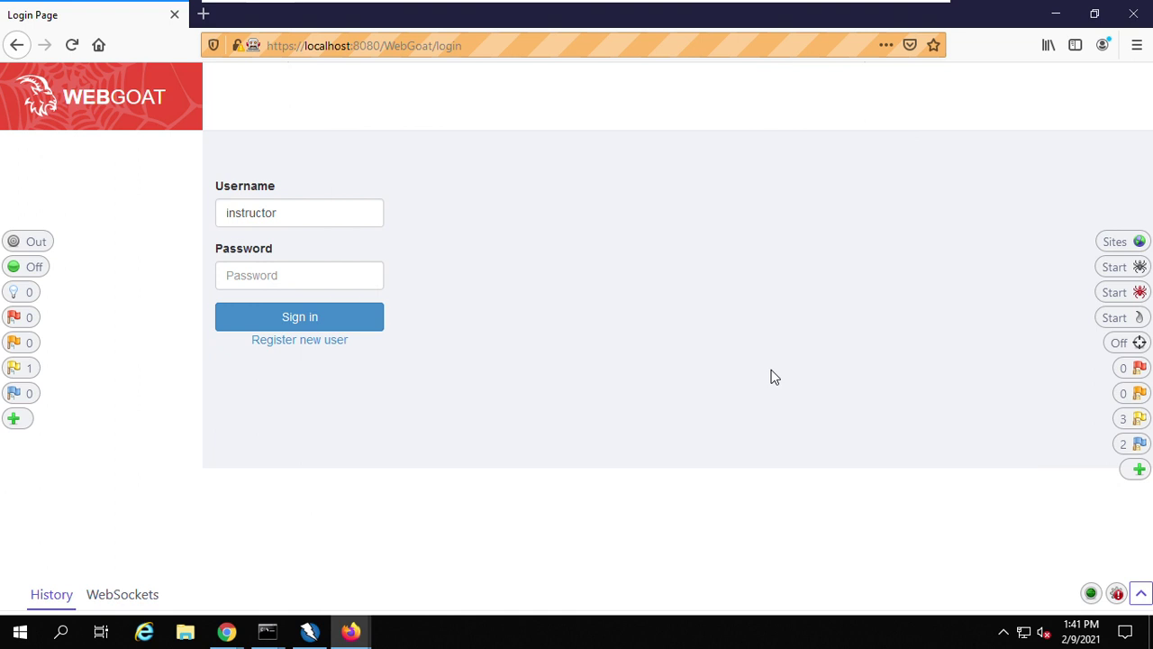
click(308, 273)
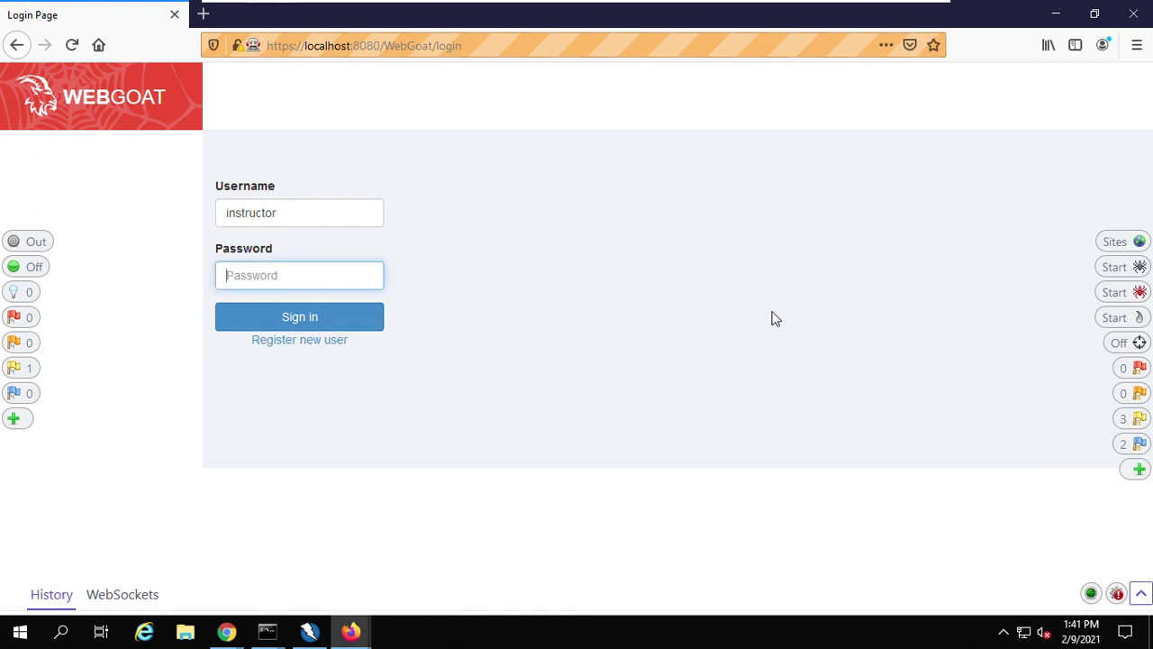
text(i)
key(Return)
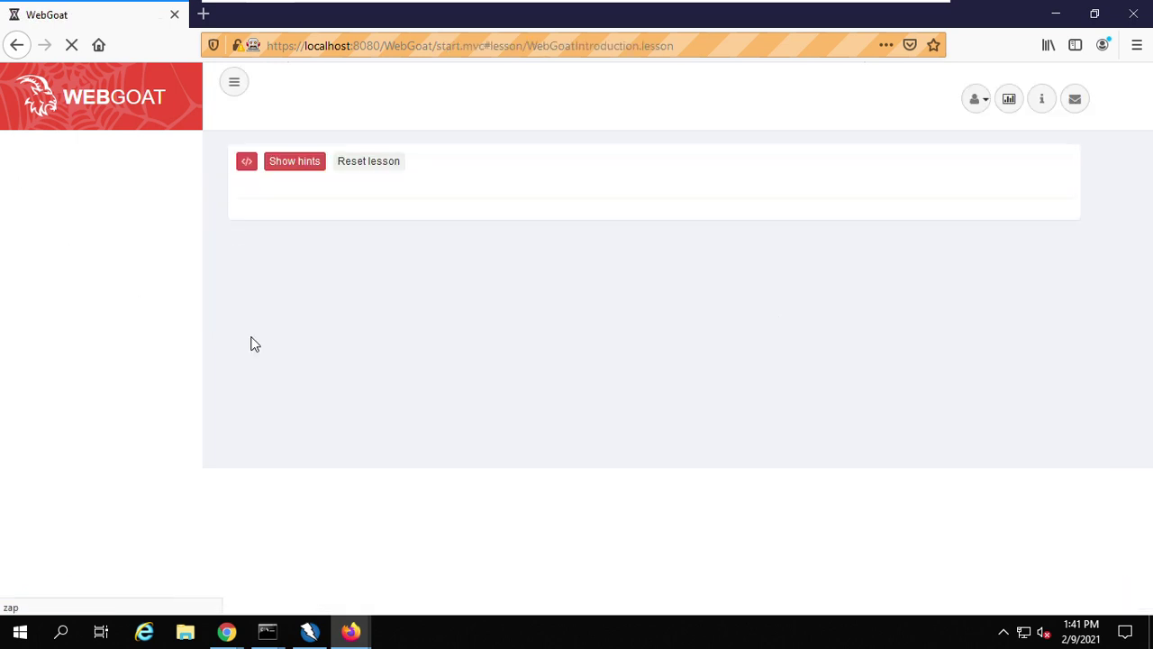
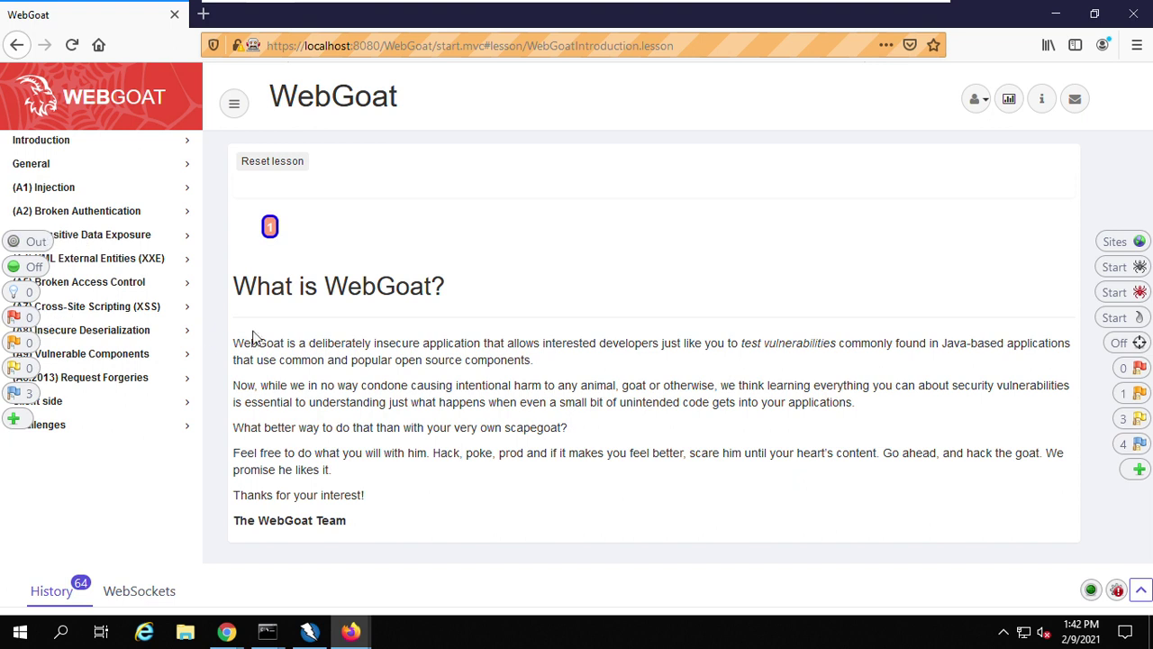
Expand the General group and browse the HTTP Proxies lesson to its next page
click(55, 167)
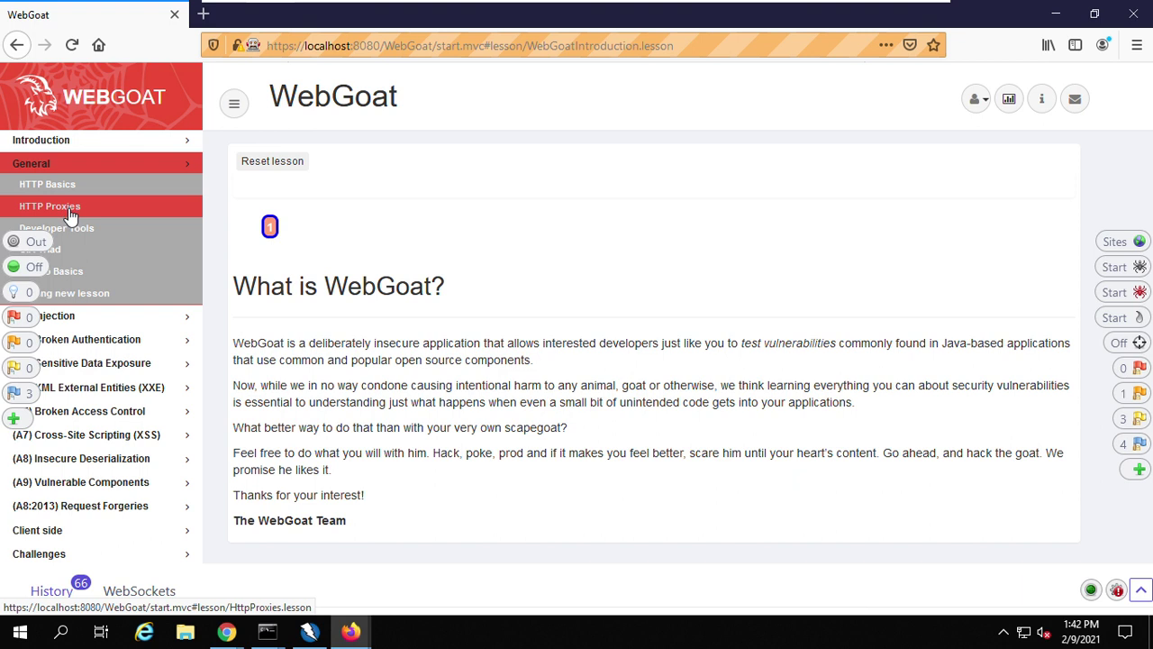
click(71, 216)
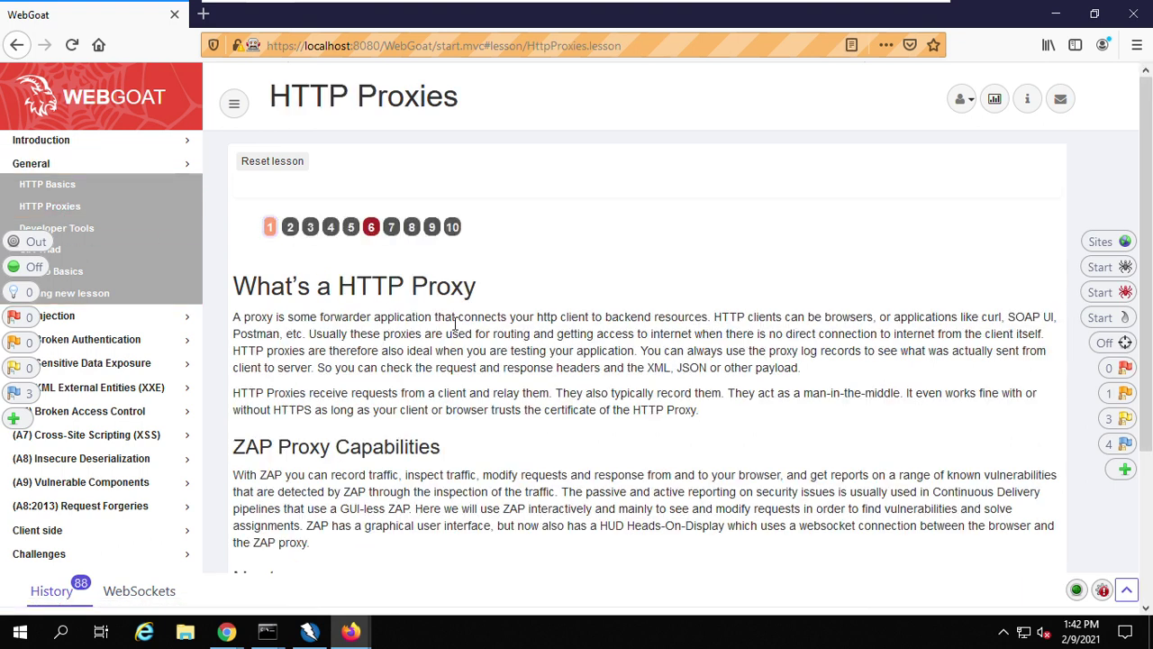
scroll(540, 379, down, 3)
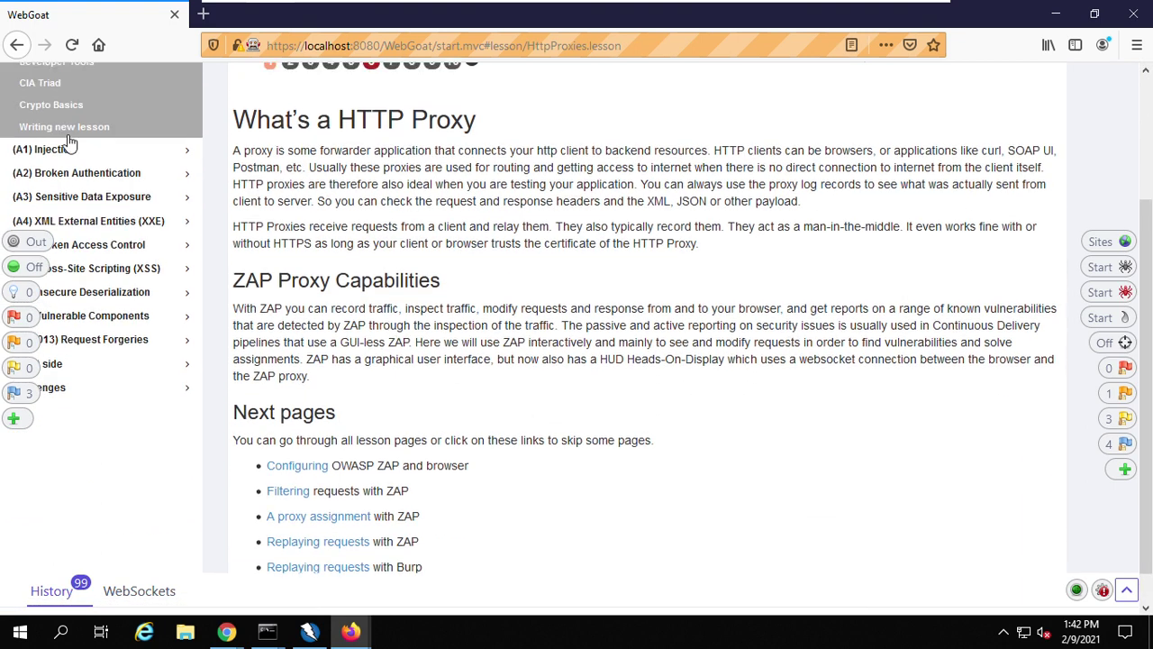
scroll(71, 144, up, 3)
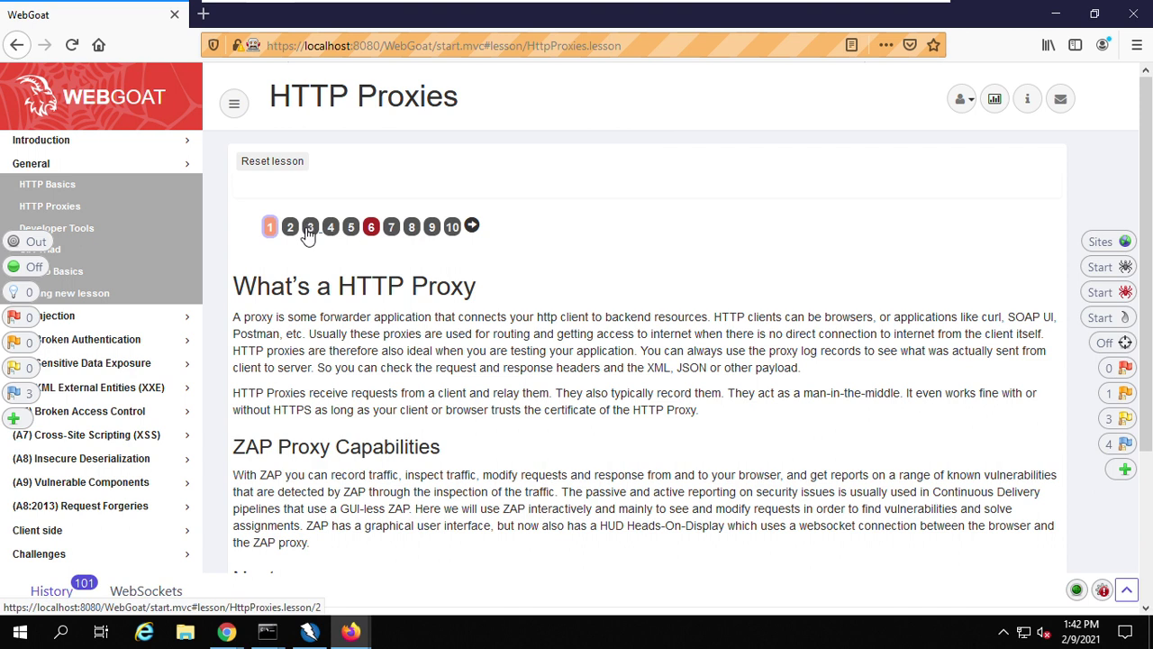
click(472, 227)
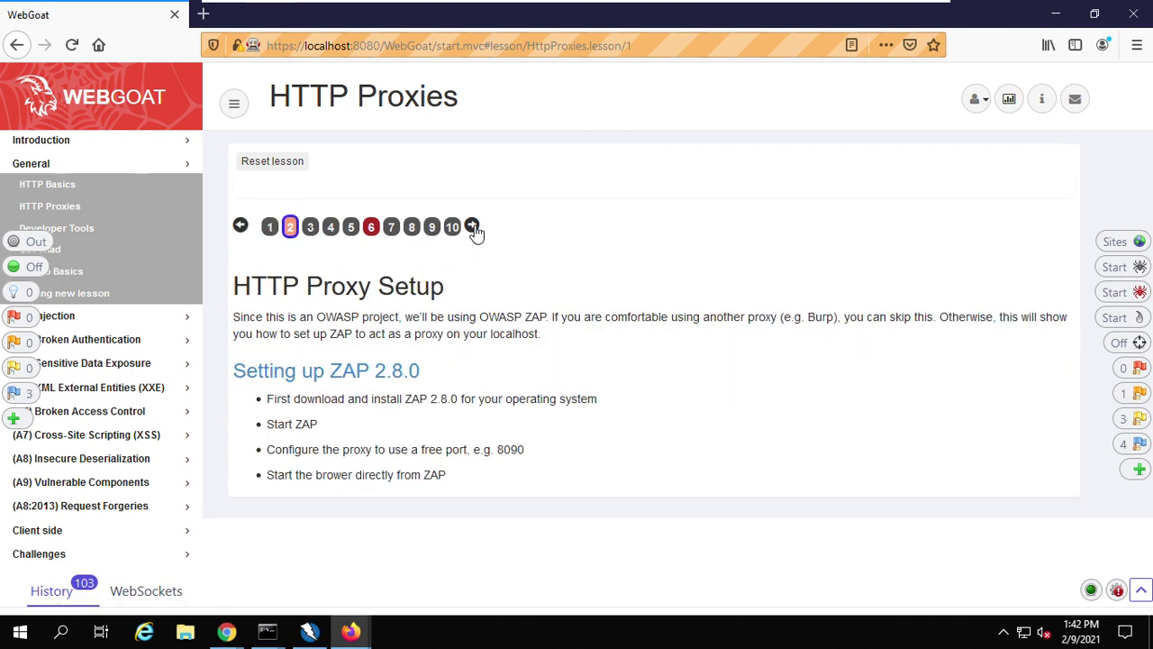
Open the HTTP Basics lesson's page 2 name-entry exercise, then bring up OWASP ZAP
click(66, 187)
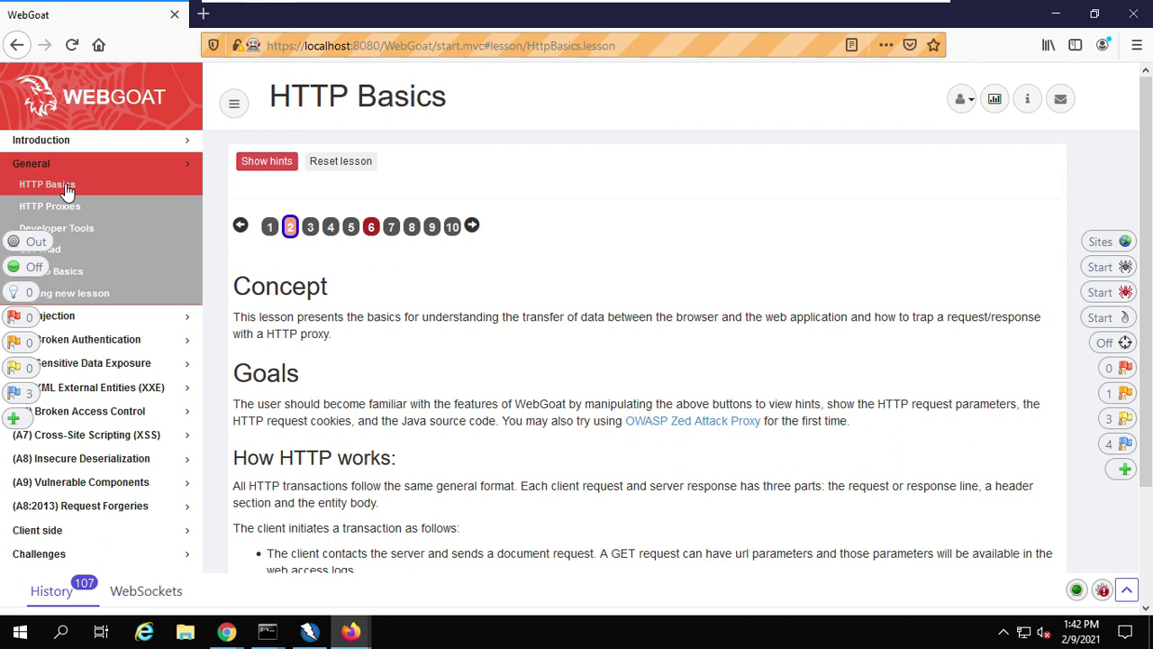
scroll(447, 386, down, 2)
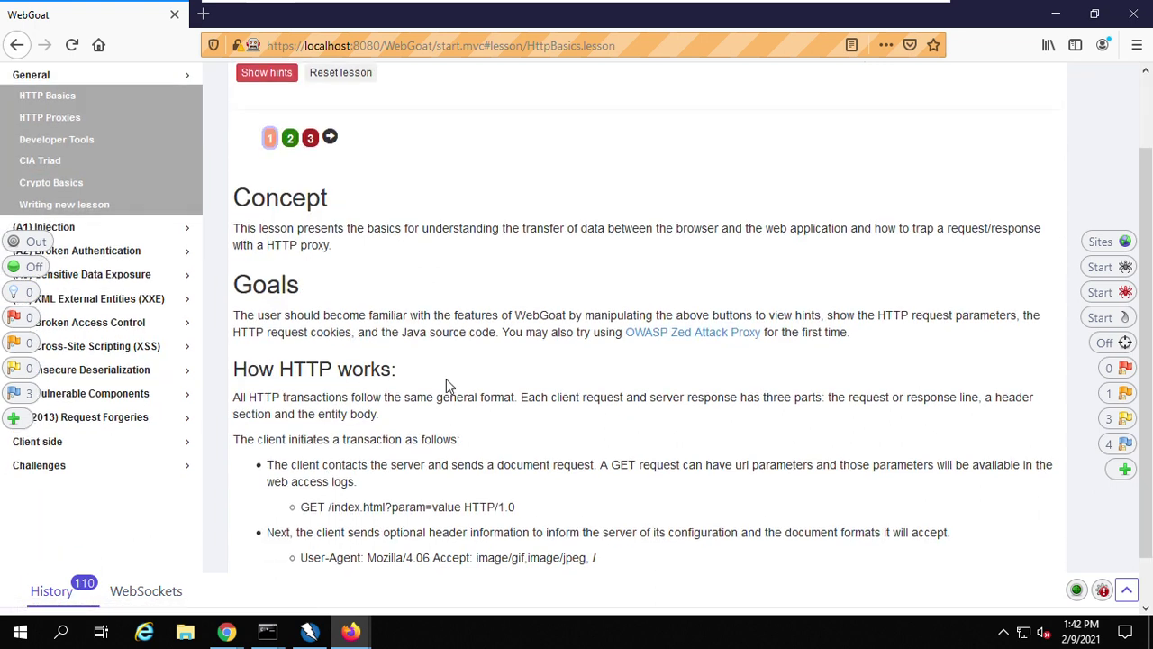
scroll(440, 386, up, 3)
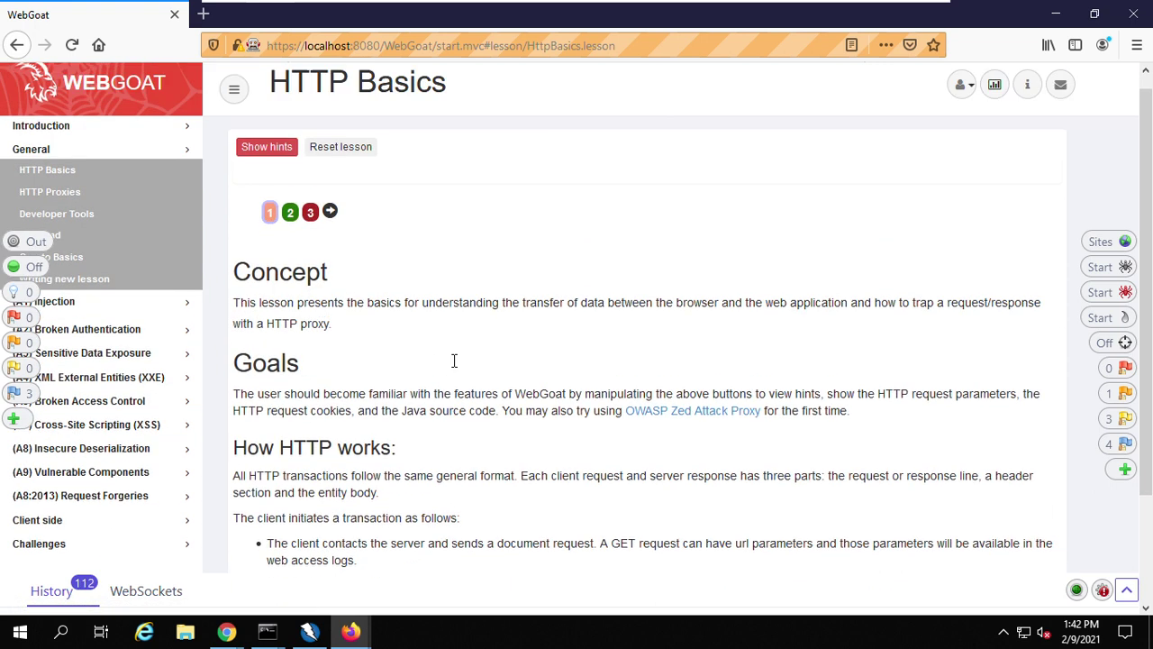
click(291, 227)
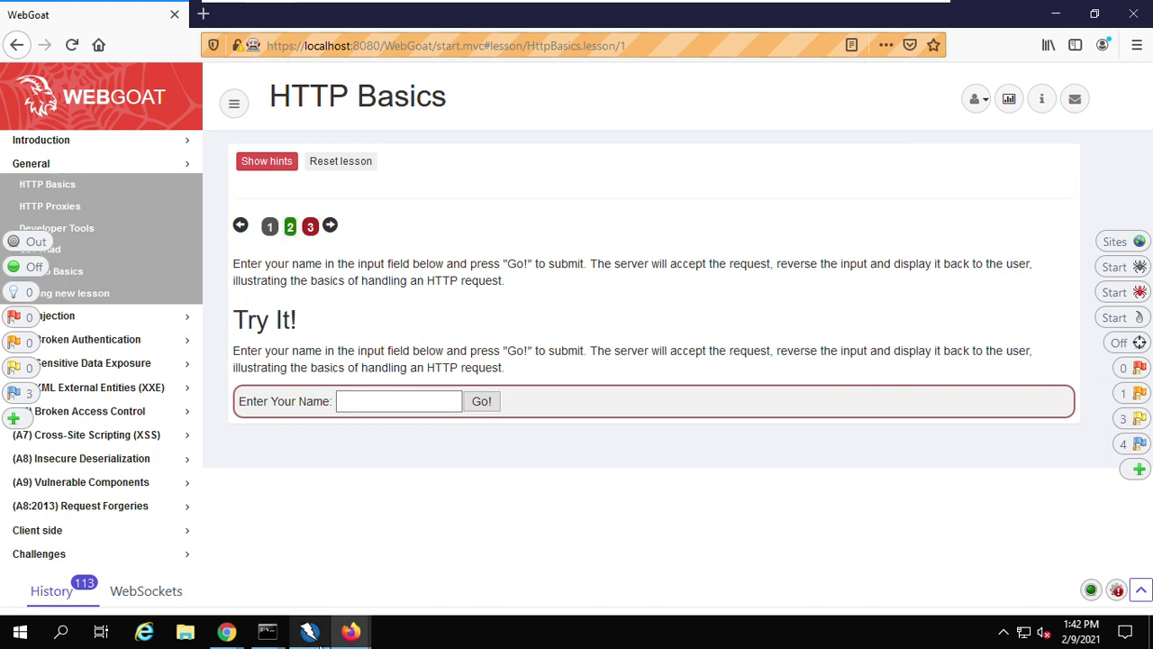
click(315, 639)
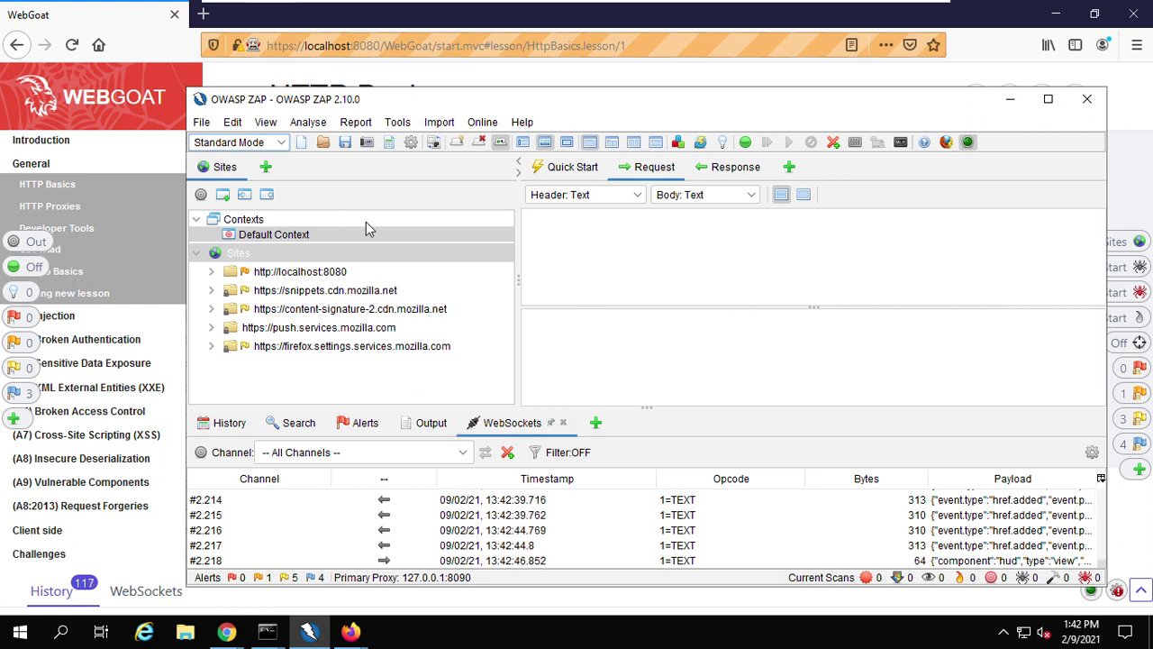
Submit 'name' in the Enter Your Name field, getting 'eman' back, then return to ZAP
click(115, 17)
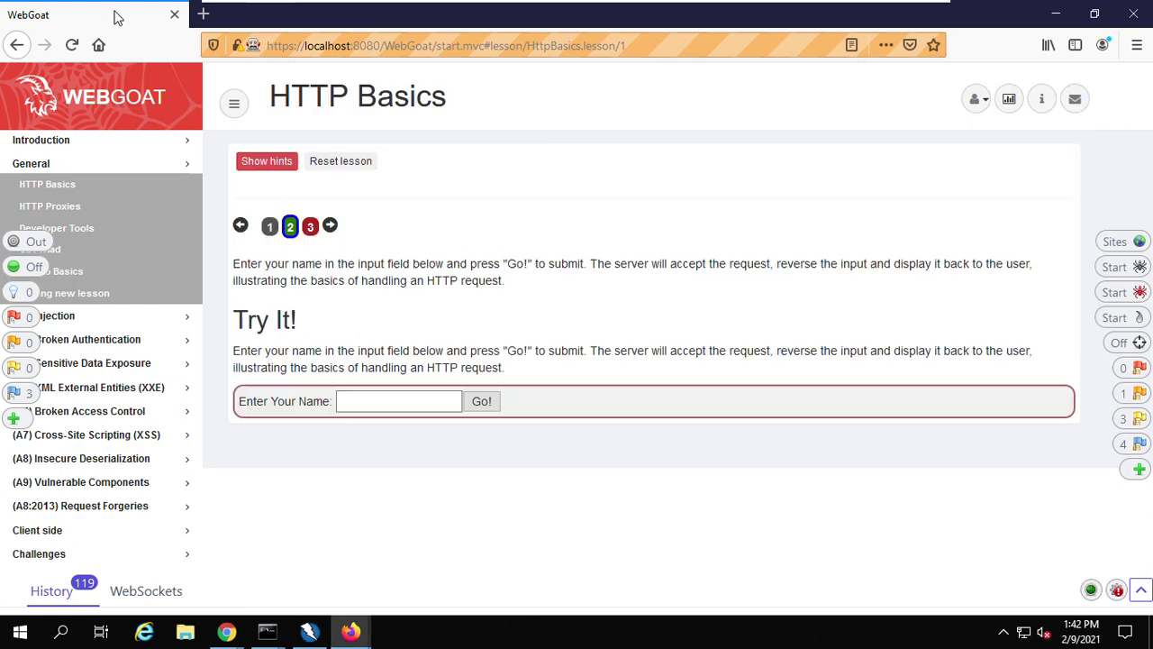
click(396, 397)
text(name)
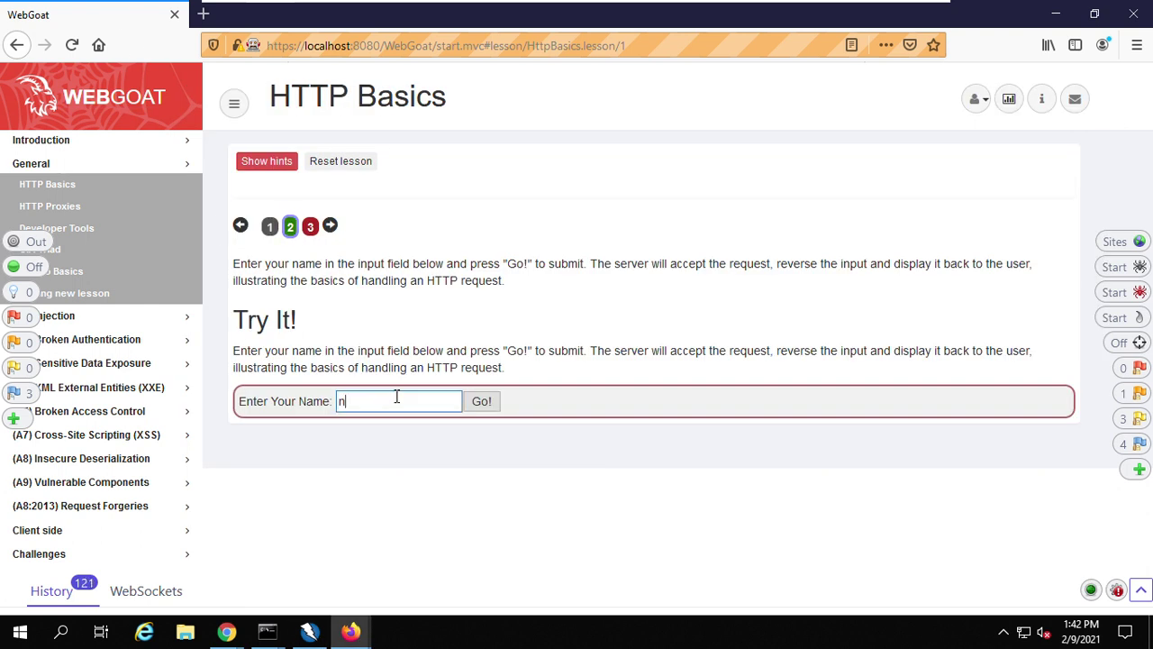
click(474, 403)
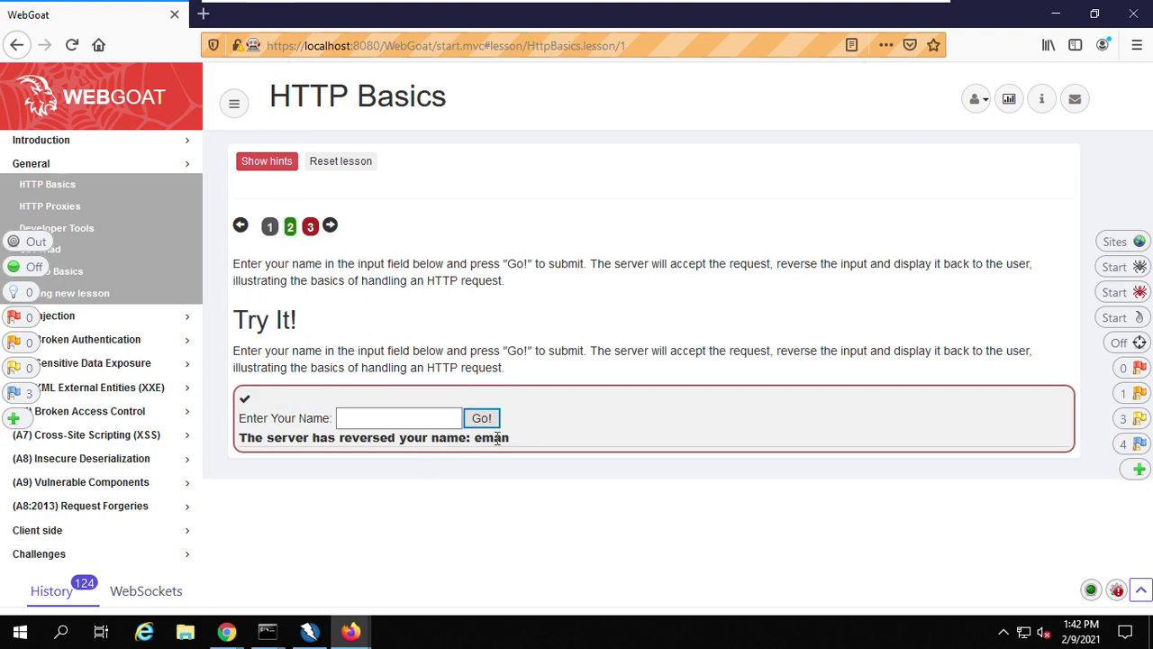
click(309, 632)
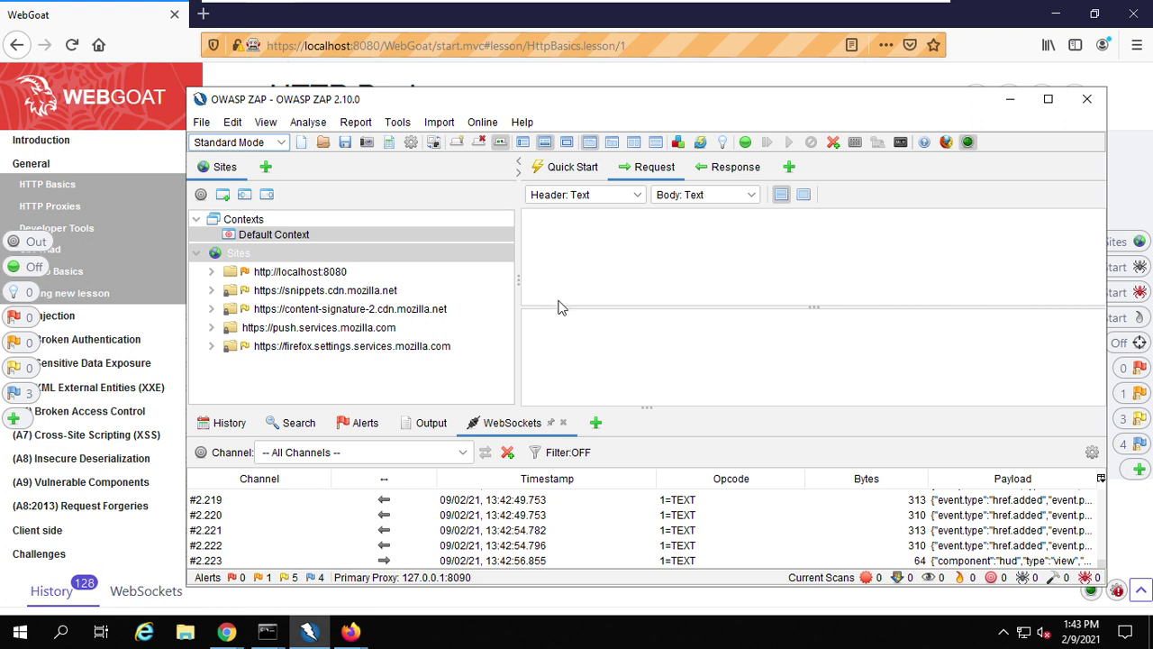
Expand the localhost:8080 site in ZAP and enlarge the request header pane
double_click(292, 272)
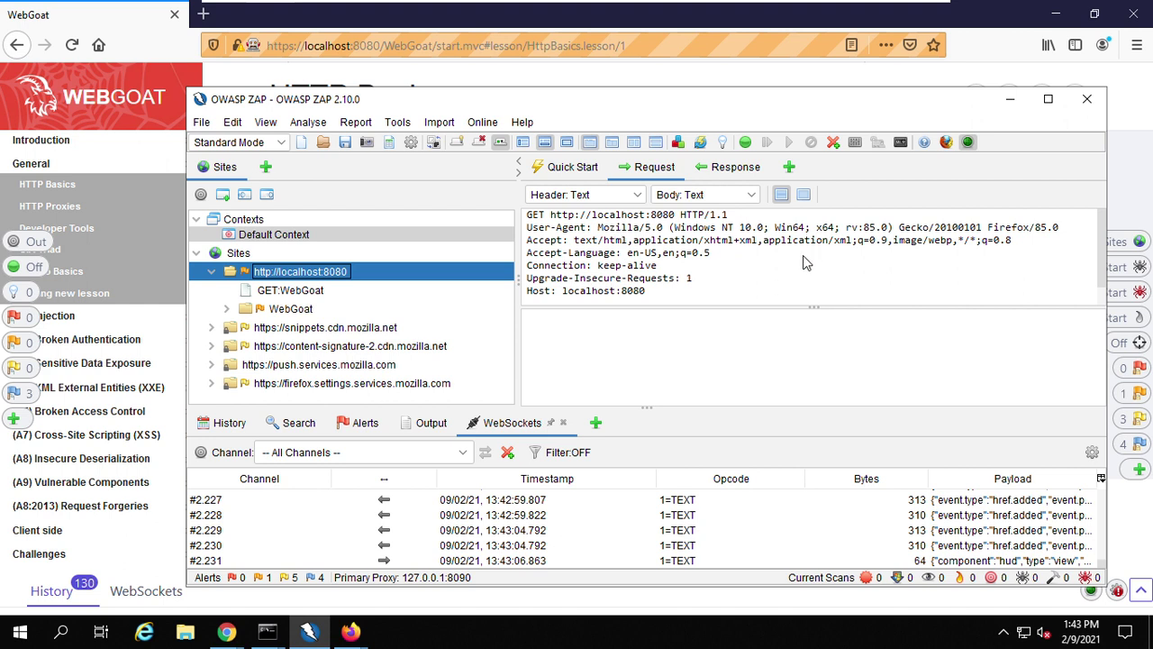
click(814, 315)
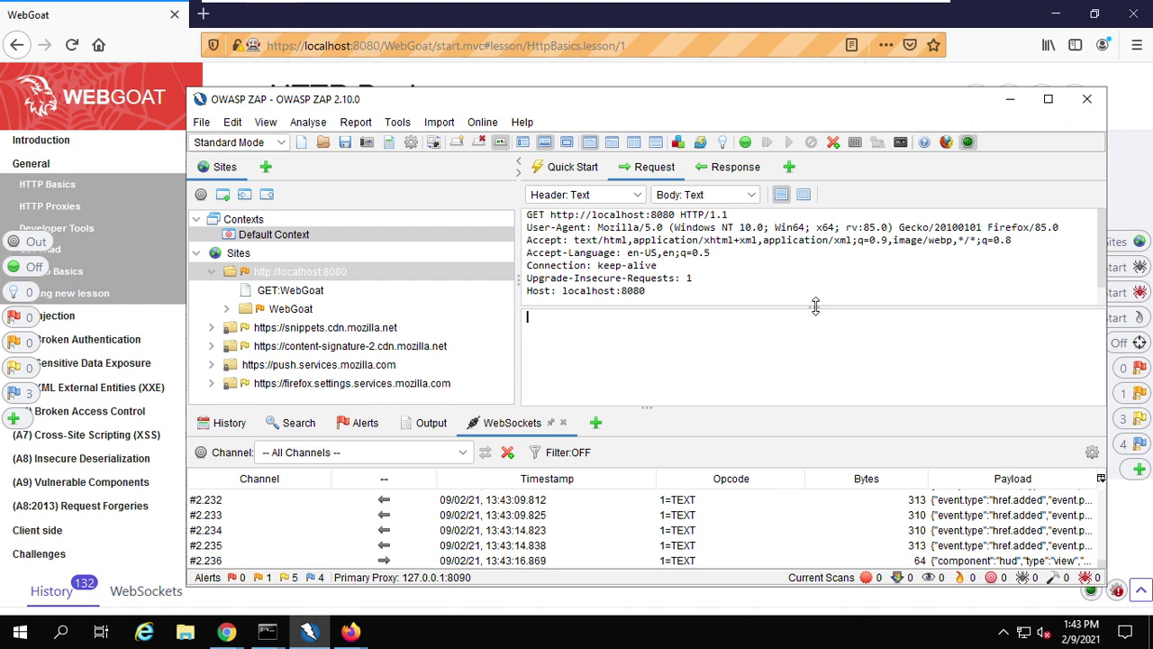
drag(813, 309, 813, 342)
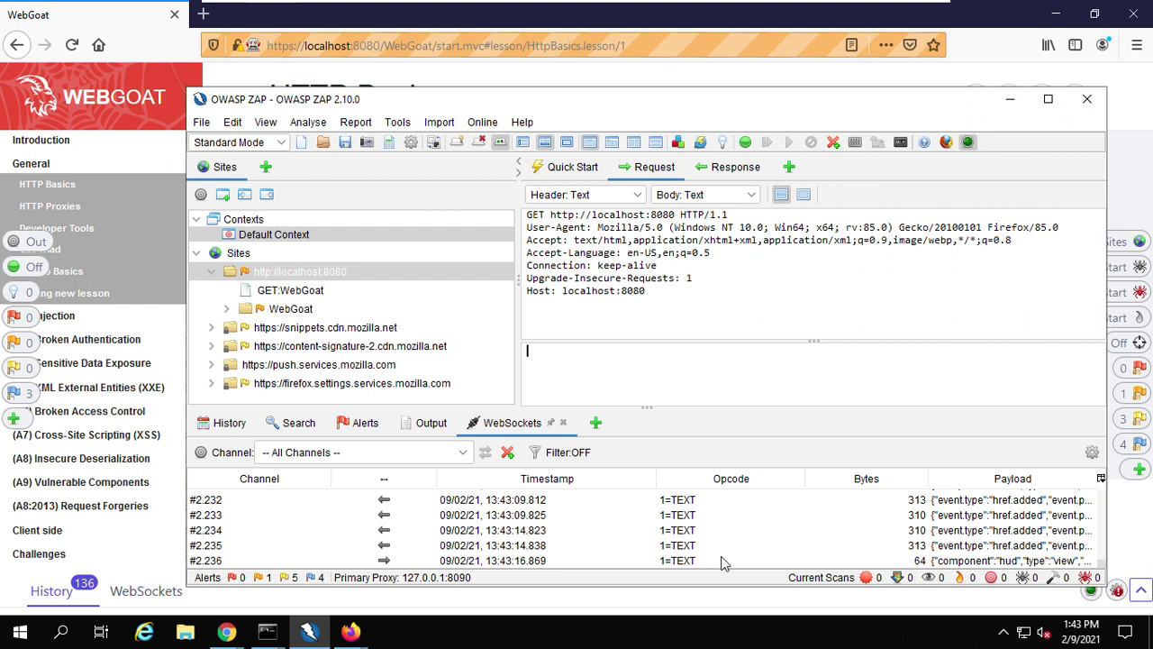
scroll(561, 502, down, 2)
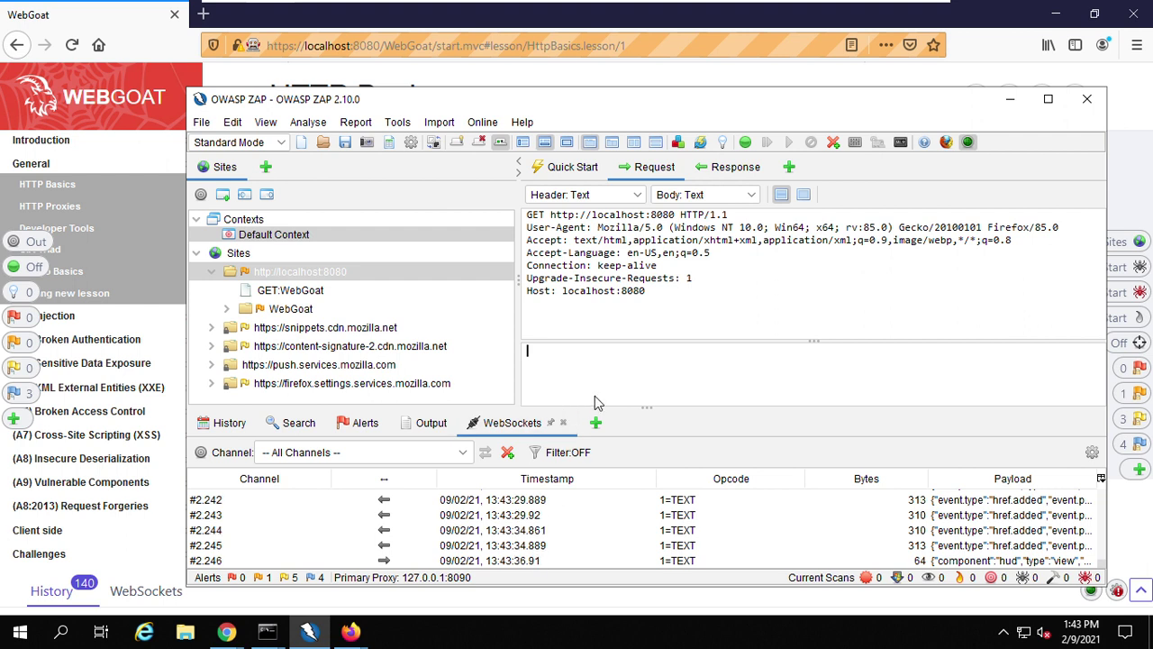
Select the GET /WebGoat request and expand the WebGoat branch to reveal HttpBasics
click(302, 292)
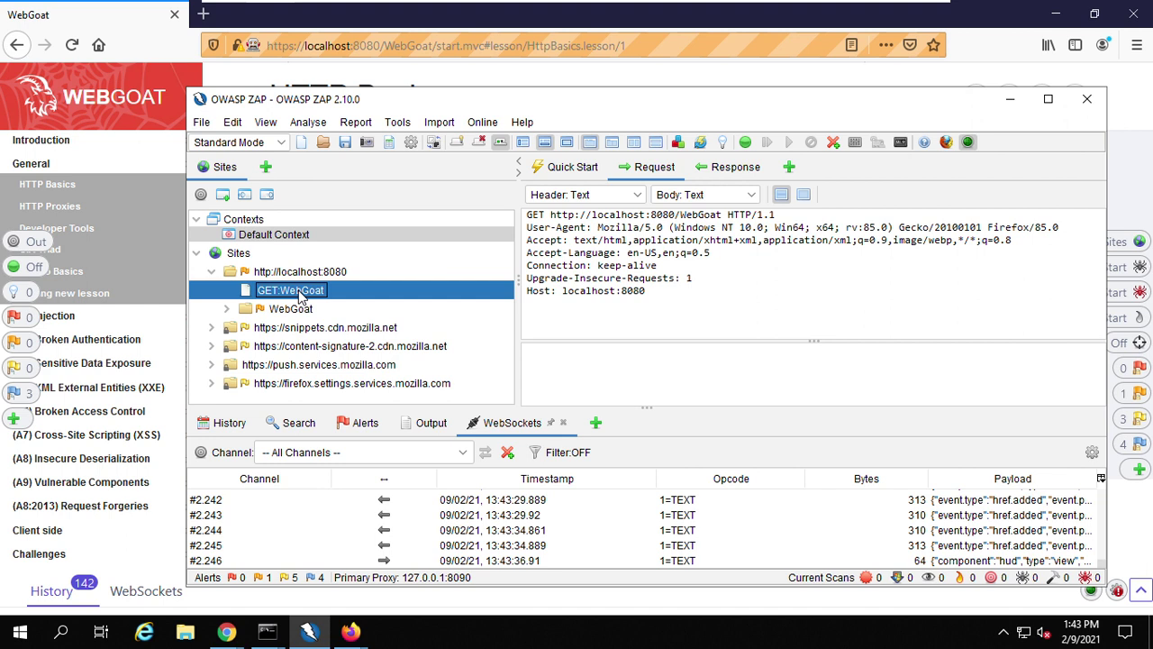
click(228, 310)
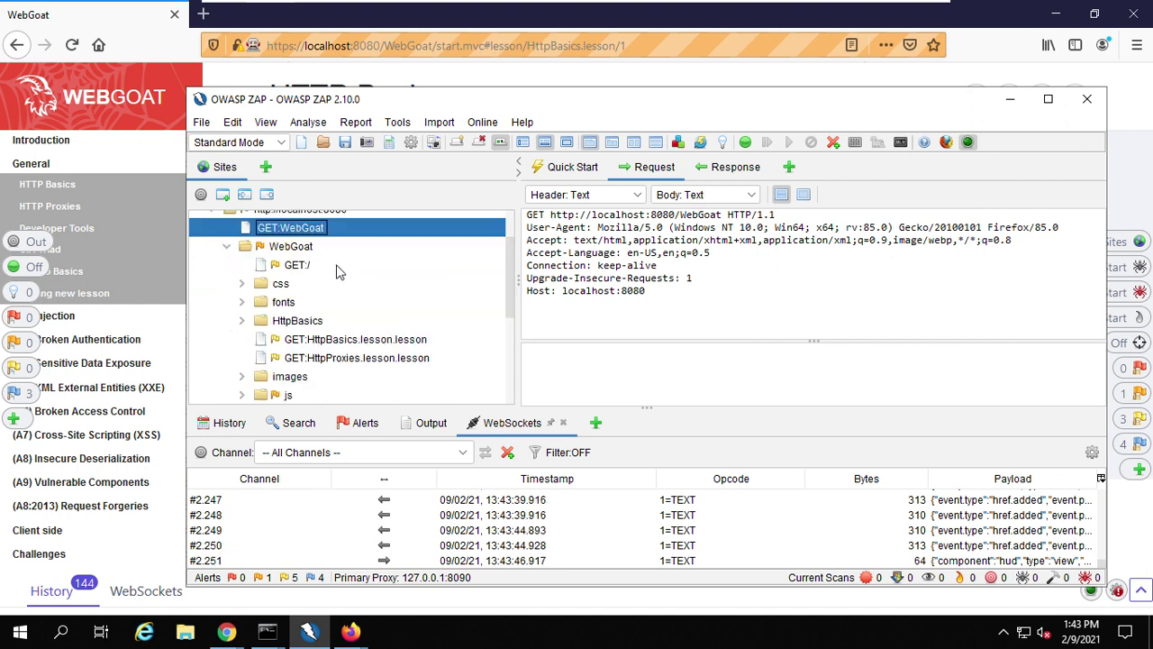
scroll(338, 273, down, 1)
scroll(337, 290, down, 2)
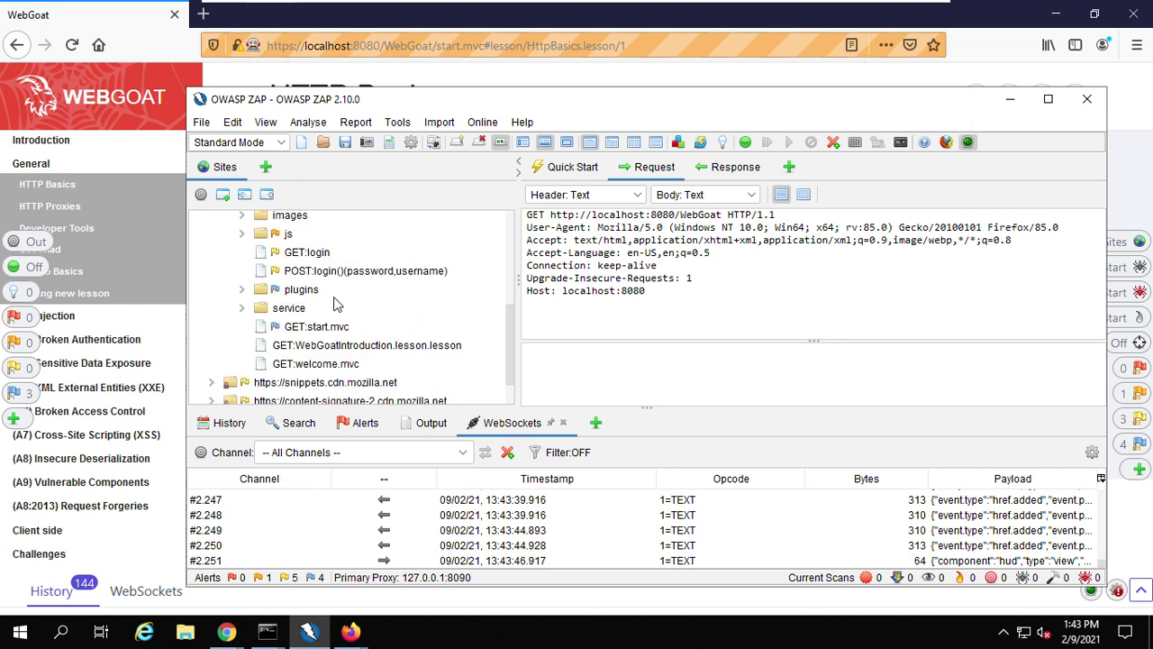
scroll(346, 297, down, 1)
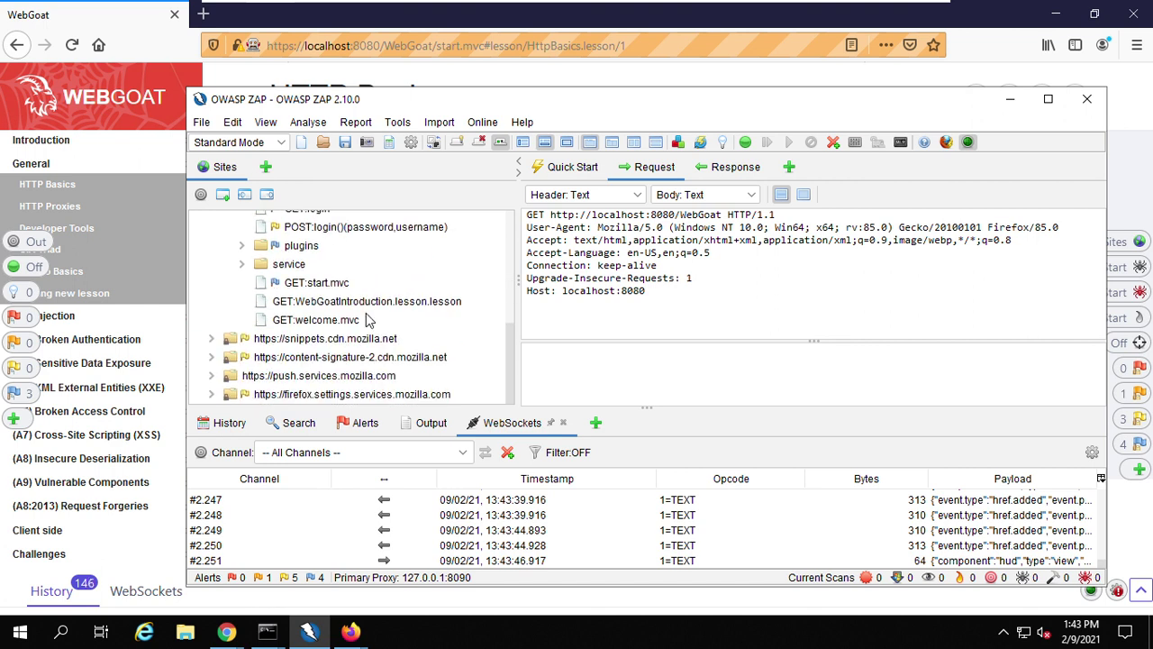
scroll(374, 319, up, 5)
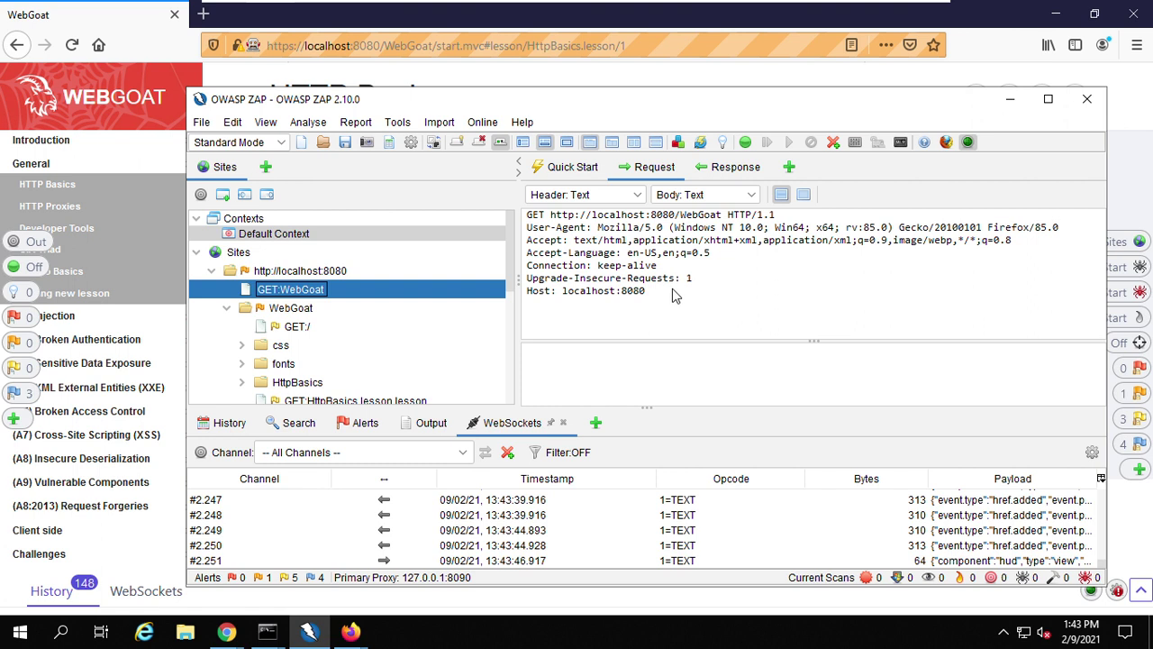
scroll(791, 516, down, 2)
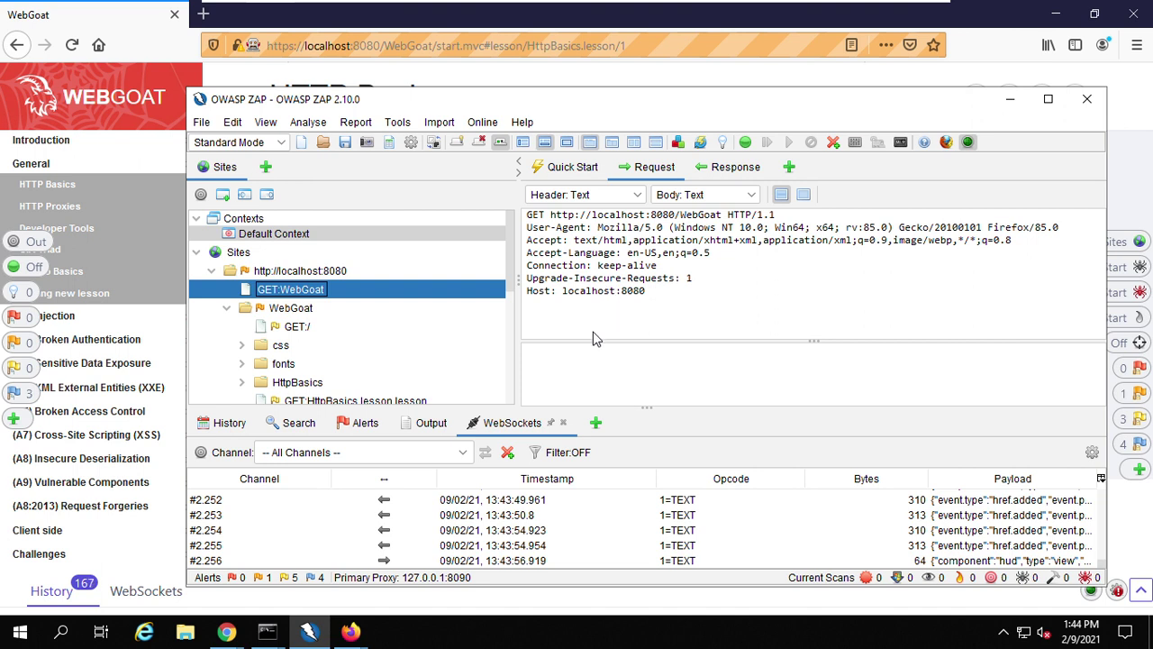
Search ZAP's captured messages for 'name', then change the search term to 'eman'
click(295, 424)
click(304, 451)
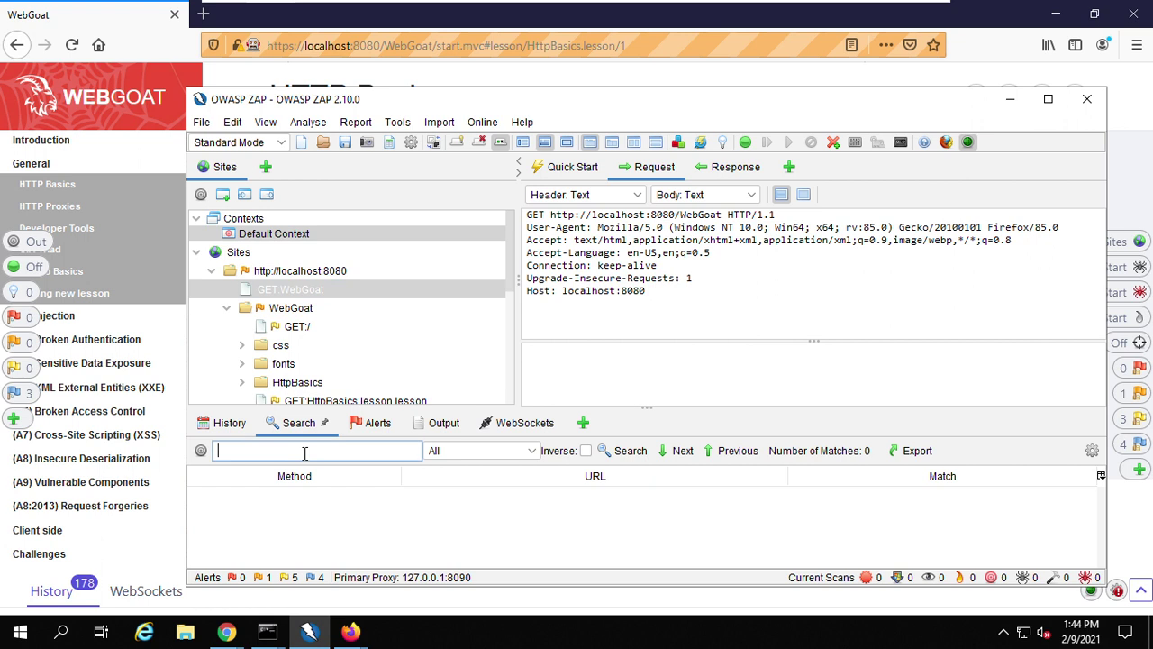
text(name)
key(Return)
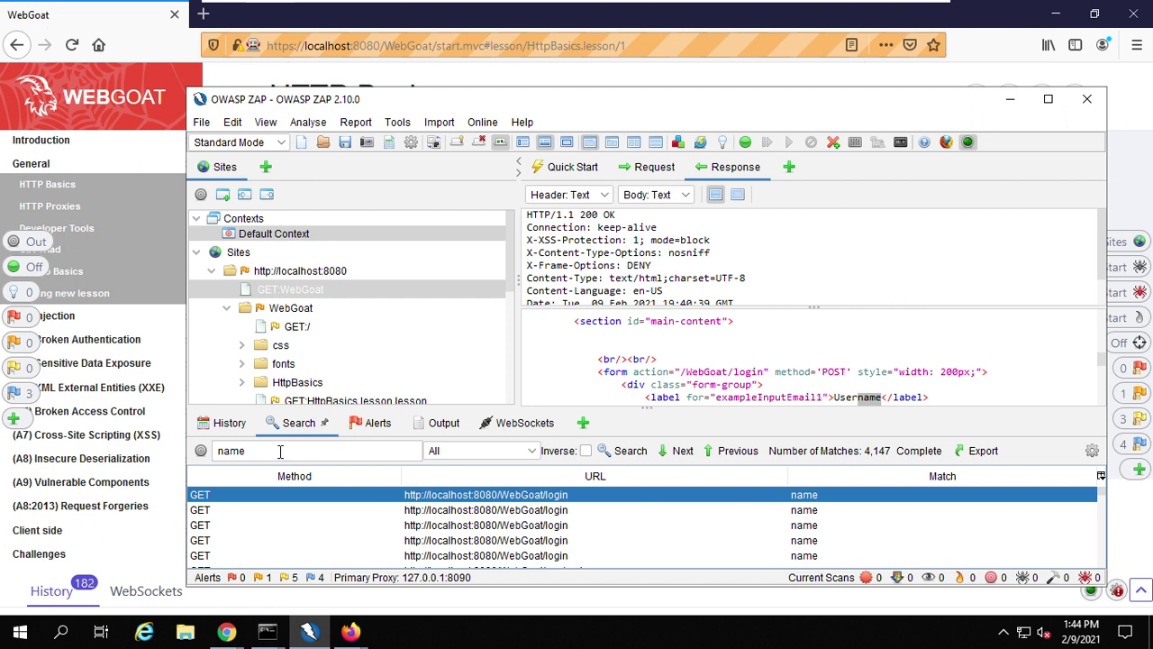
drag(280, 451, 214, 441)
text(e)
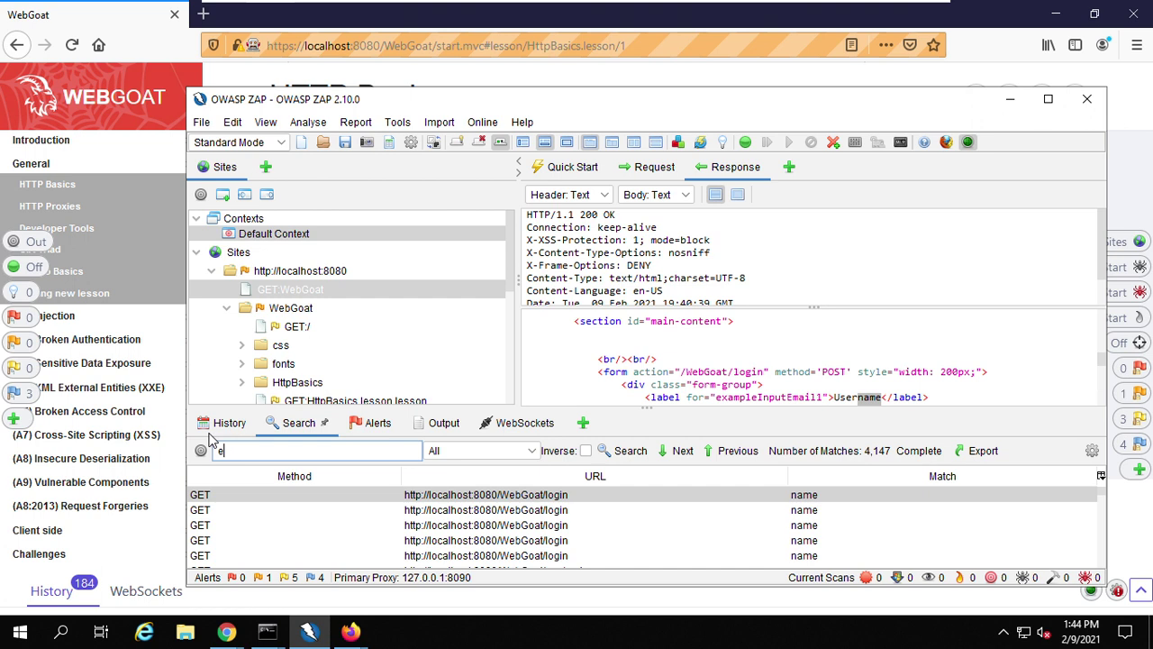
text(man)
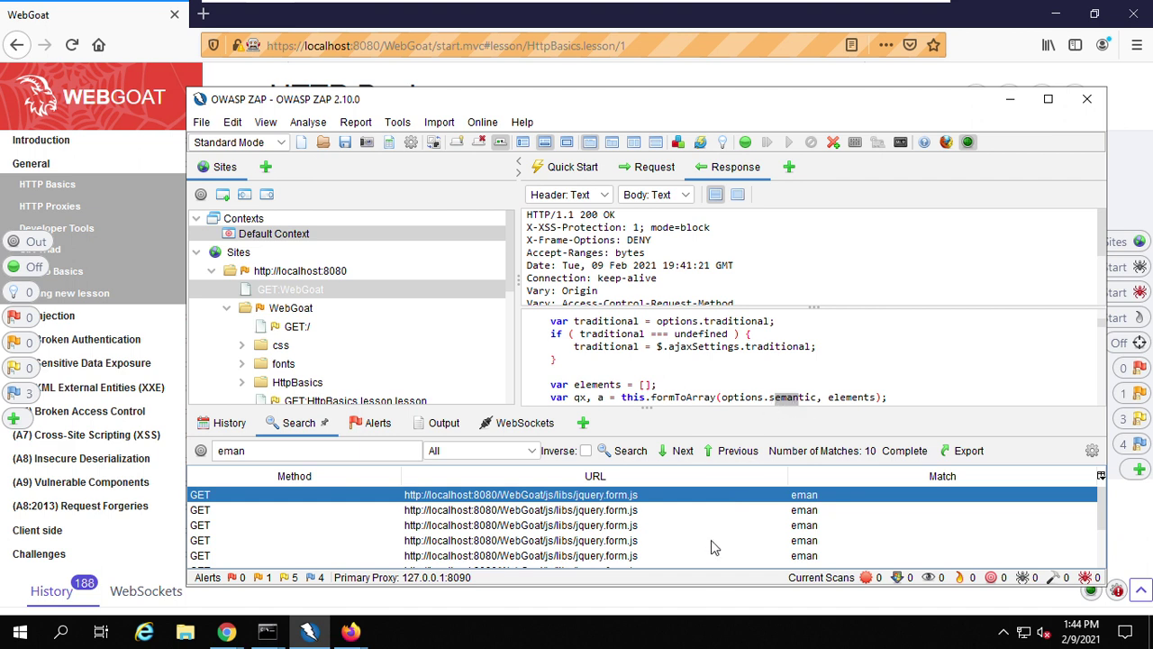
View the POST HttpBasics/attack1 JSON response, enlarge its header pane, then return to WebGoat
scroll(707, 535, down, 2)
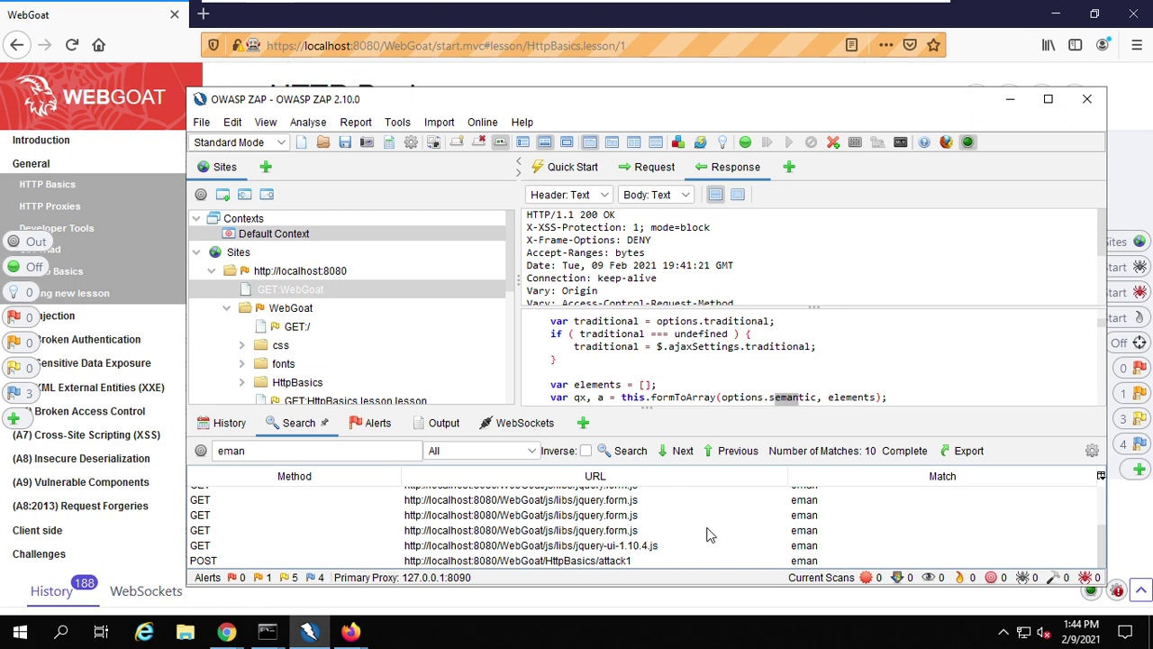
click(608, 562)
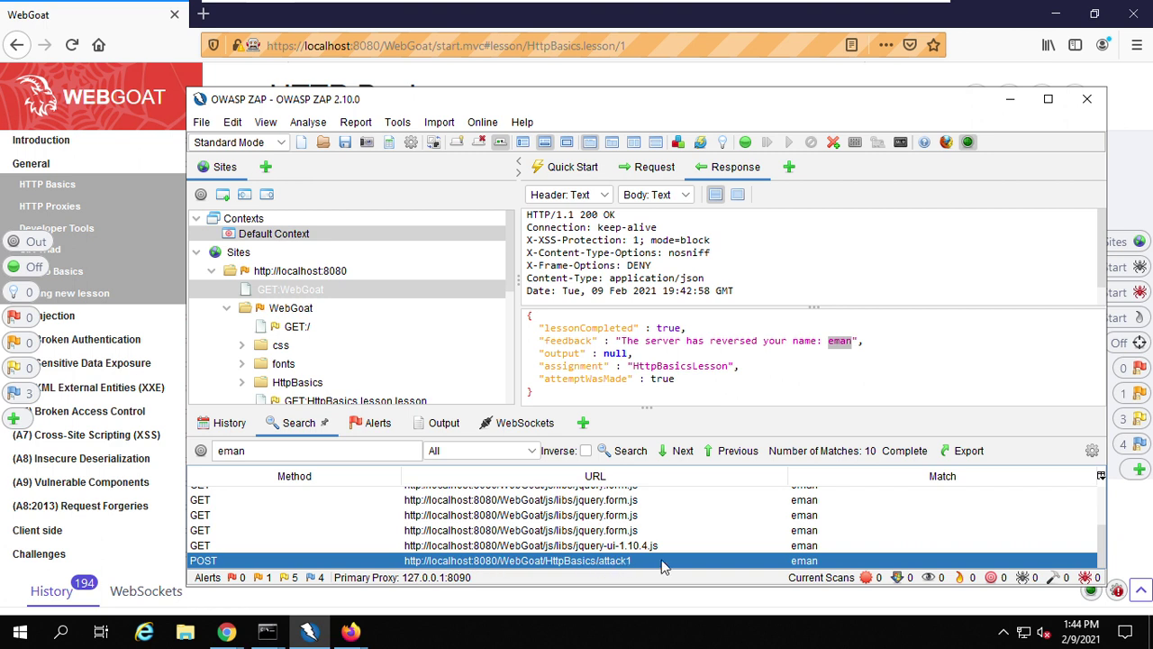
click(755, 353)
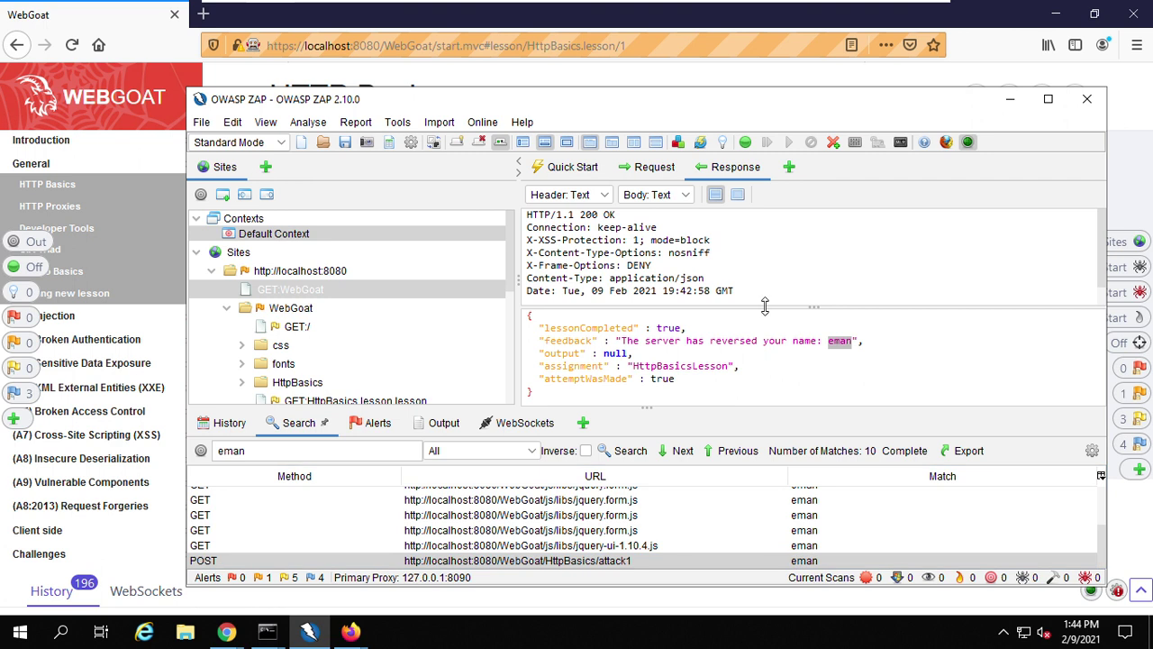
drag(785, 306, 783, 326)
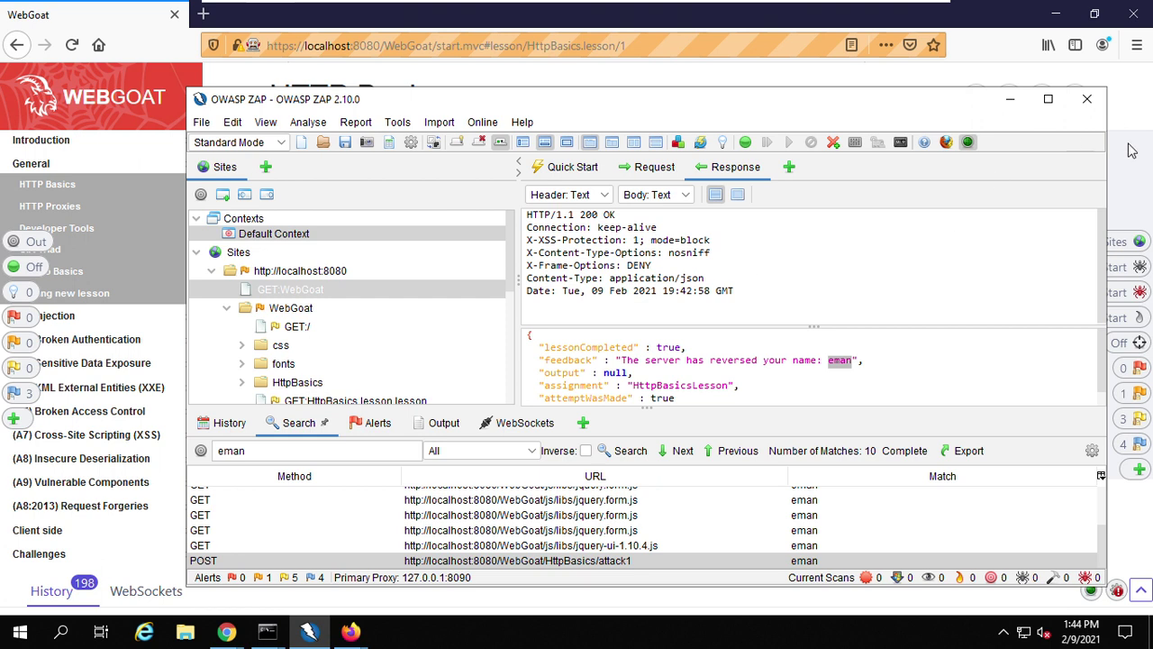
click(350, 632)
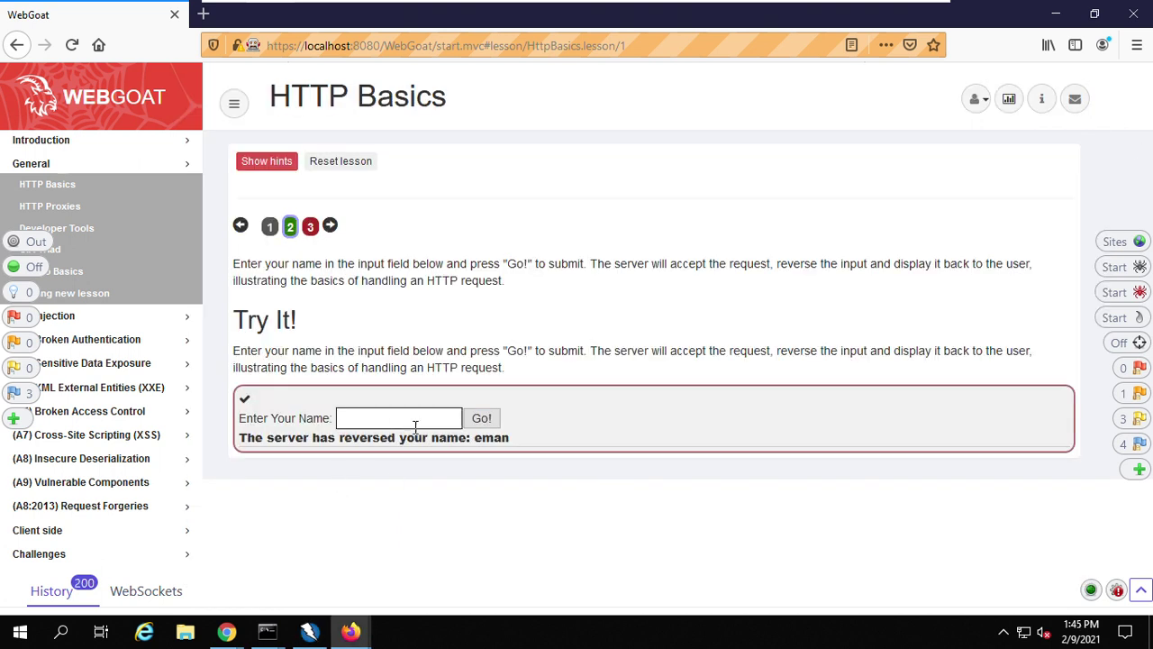
Move to The Quiz page, then reselect the POST attack1 search result in ZAP
click(329, 225)
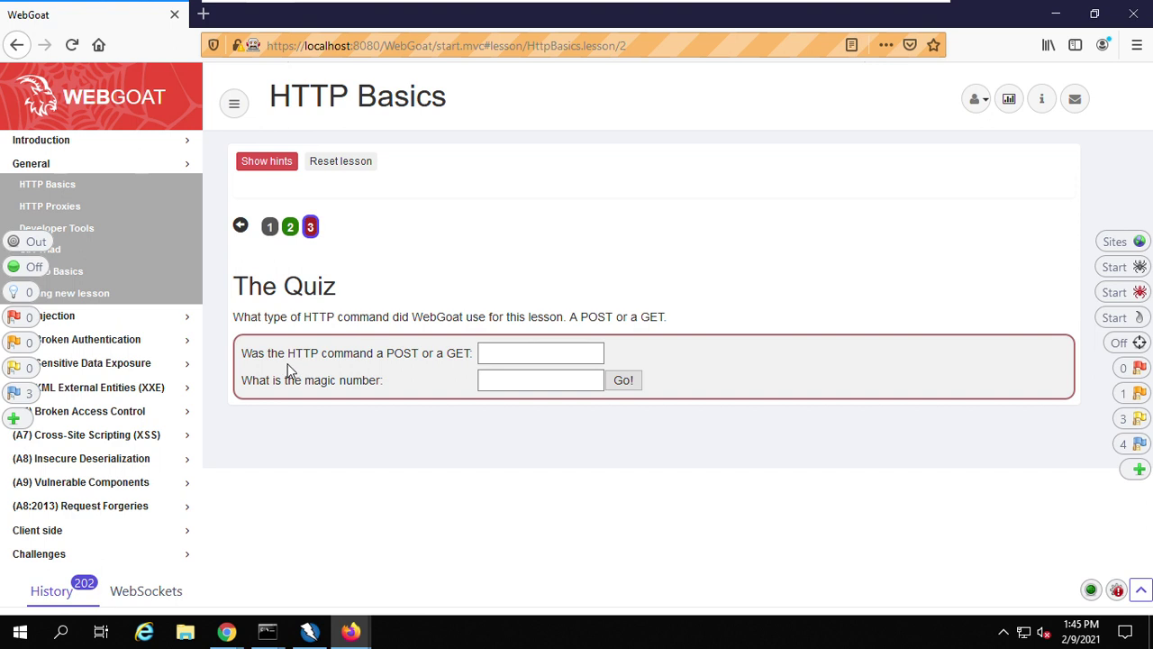
click(491, 353)
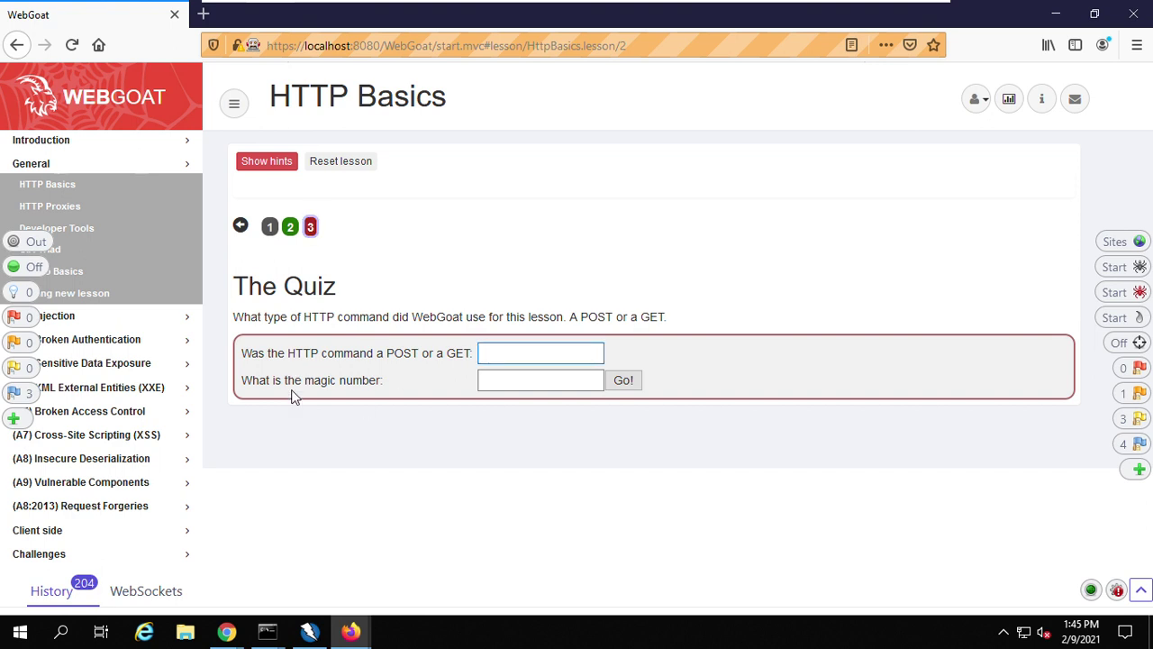
click(310, 632)
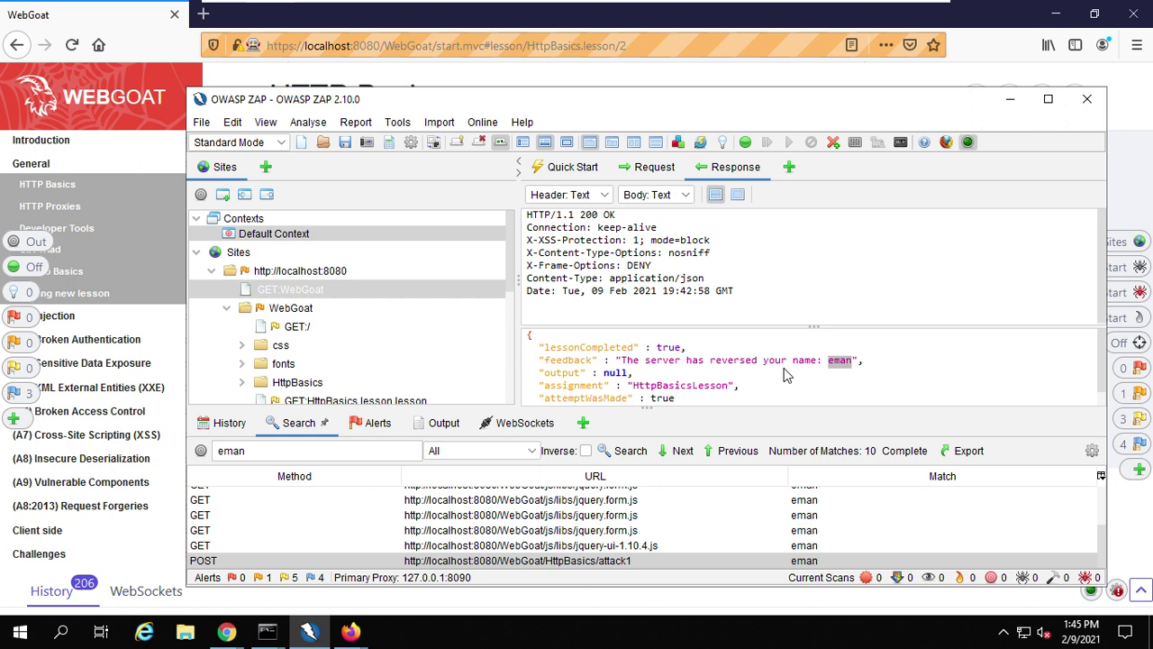
scroll(755, 371, down, 1)
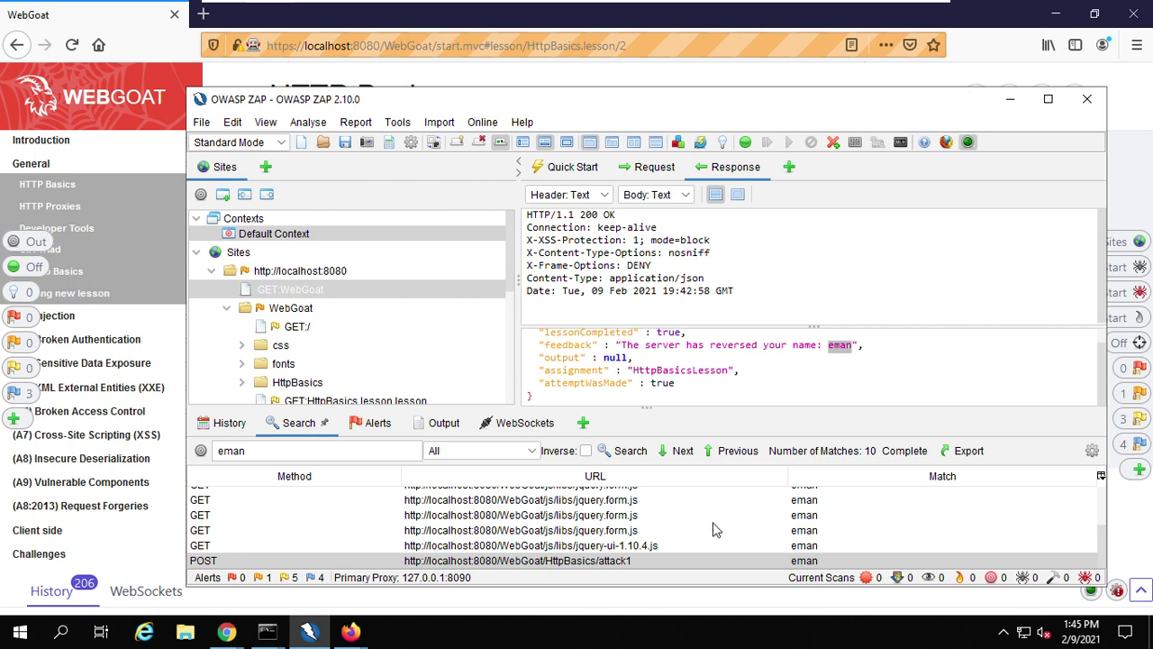
click(584, 562)
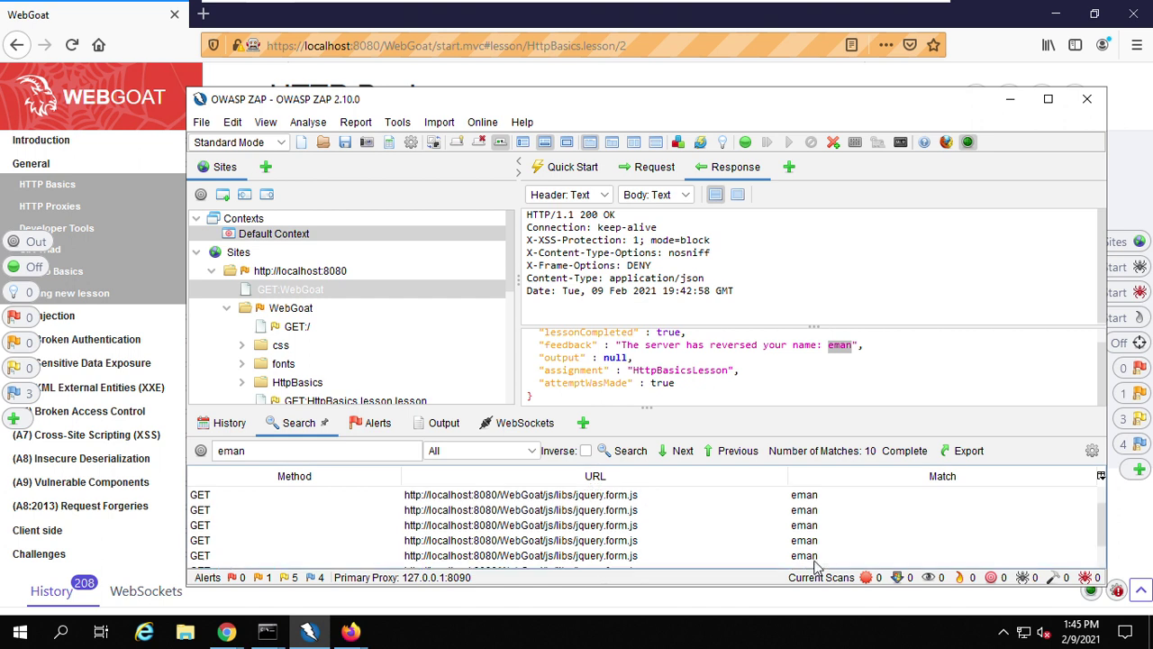
scroll(822, 360, up, 1)
scroll(822, 360, down, 1)
Show the quiz hints, nudge the ZAP window up-right, and expand the Introduction group
click(1138, 173)
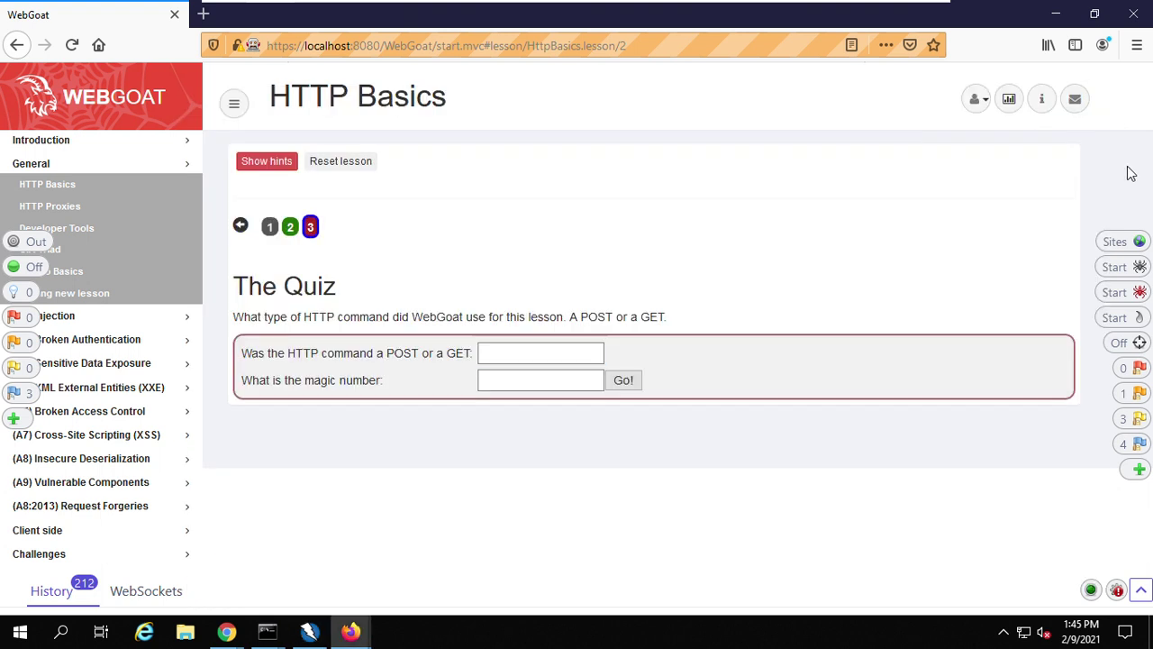
click(268, 166)
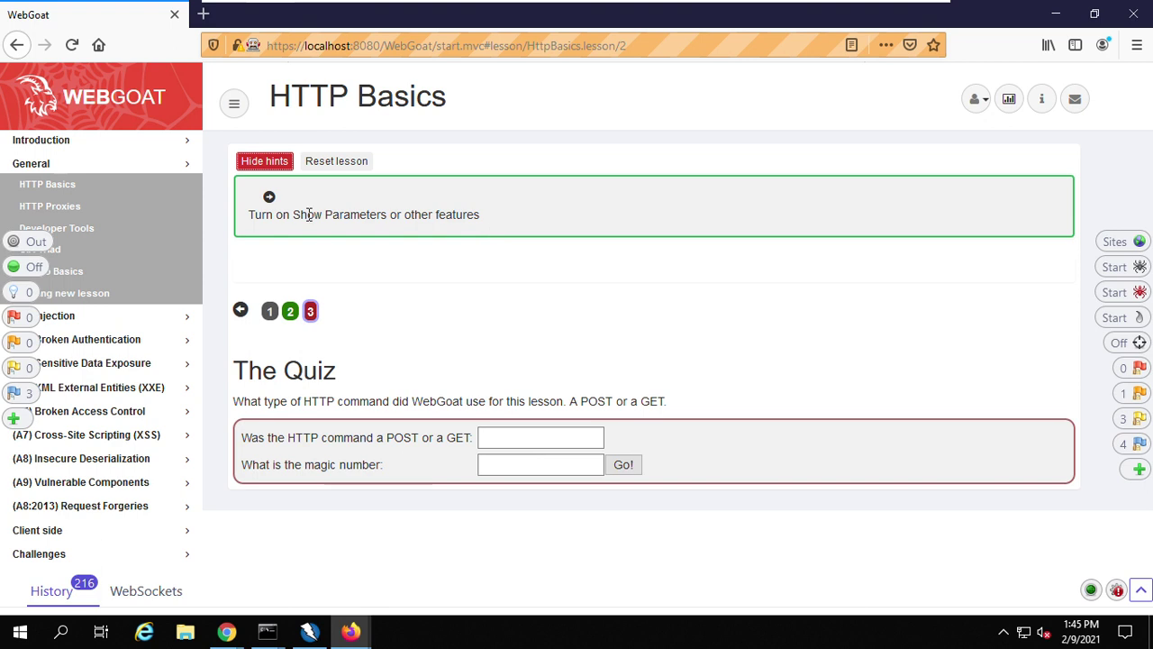
click(309, 633)
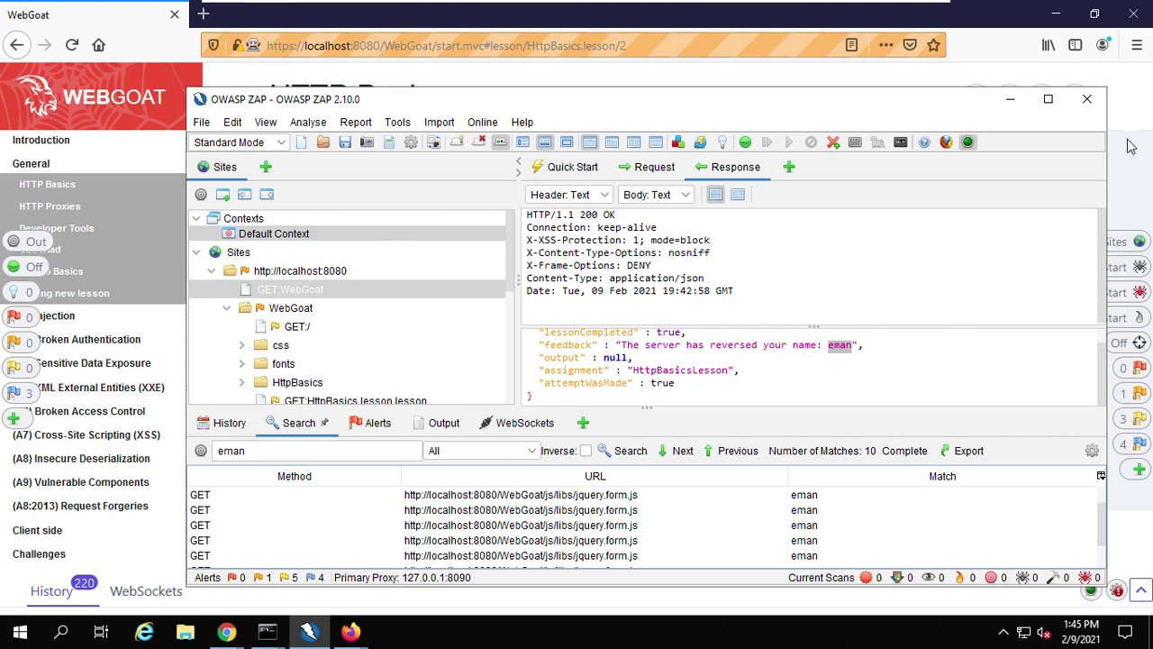
drag(731, 110, 738, 97)
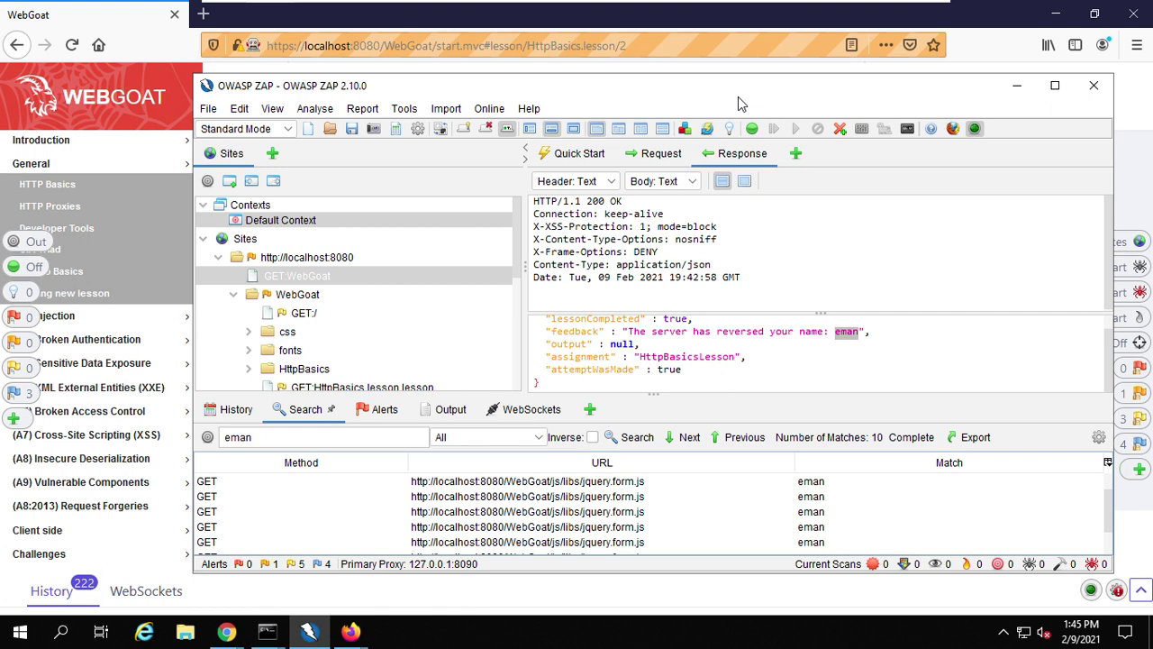
click(1127, 137)
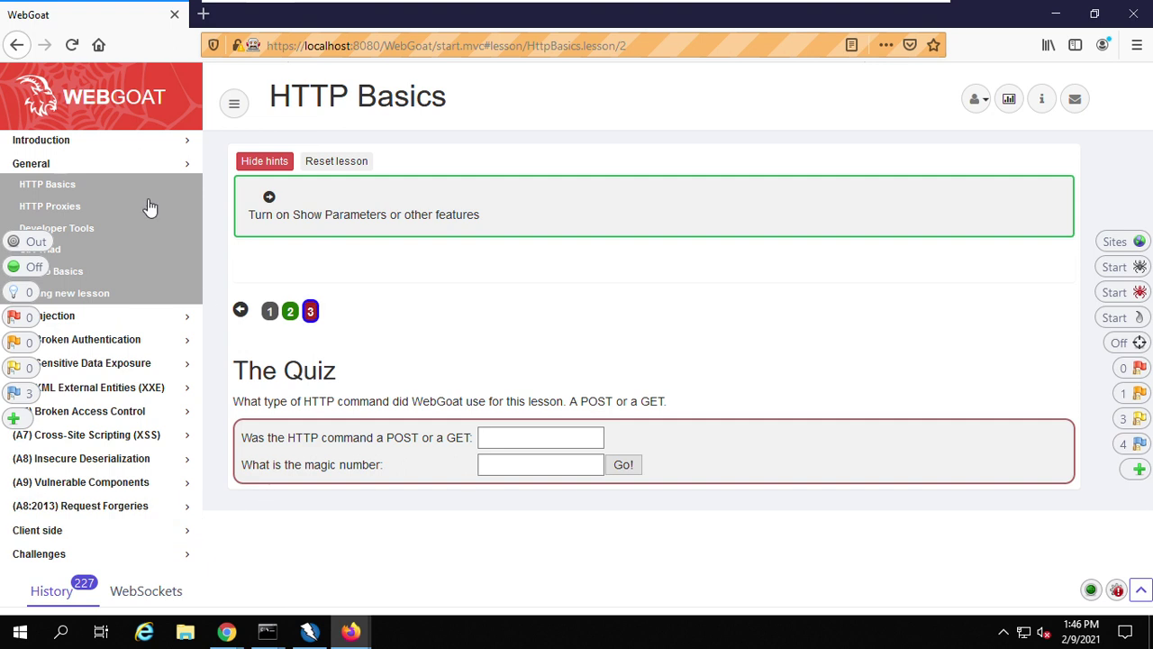
click(127, 148)
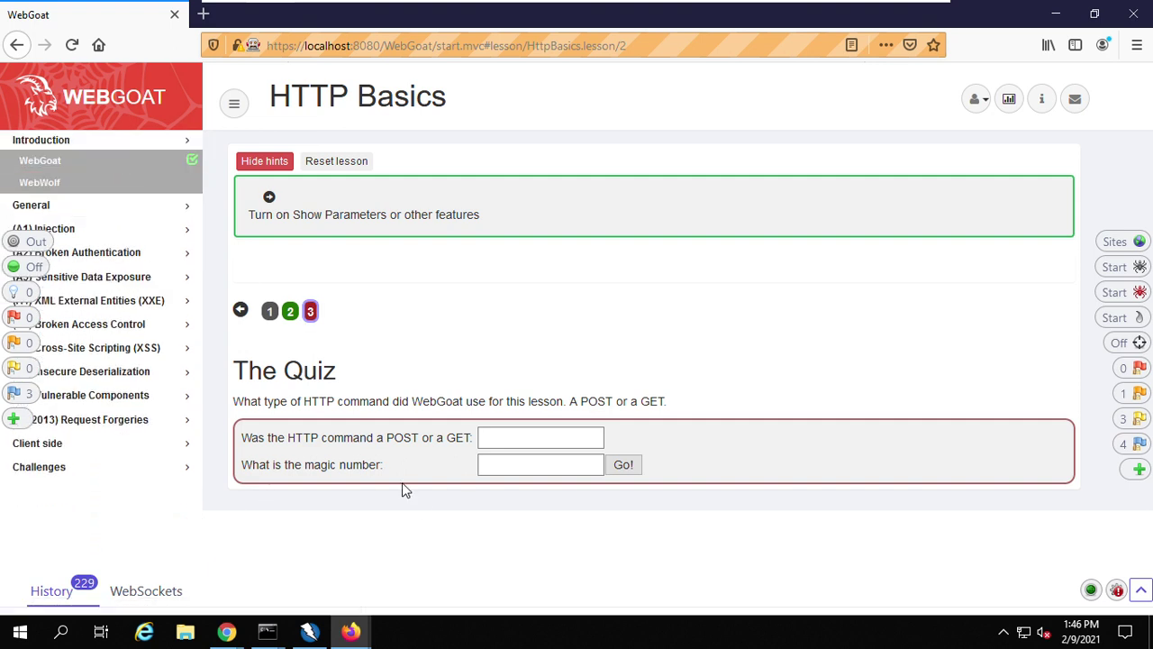
click(309, 631)
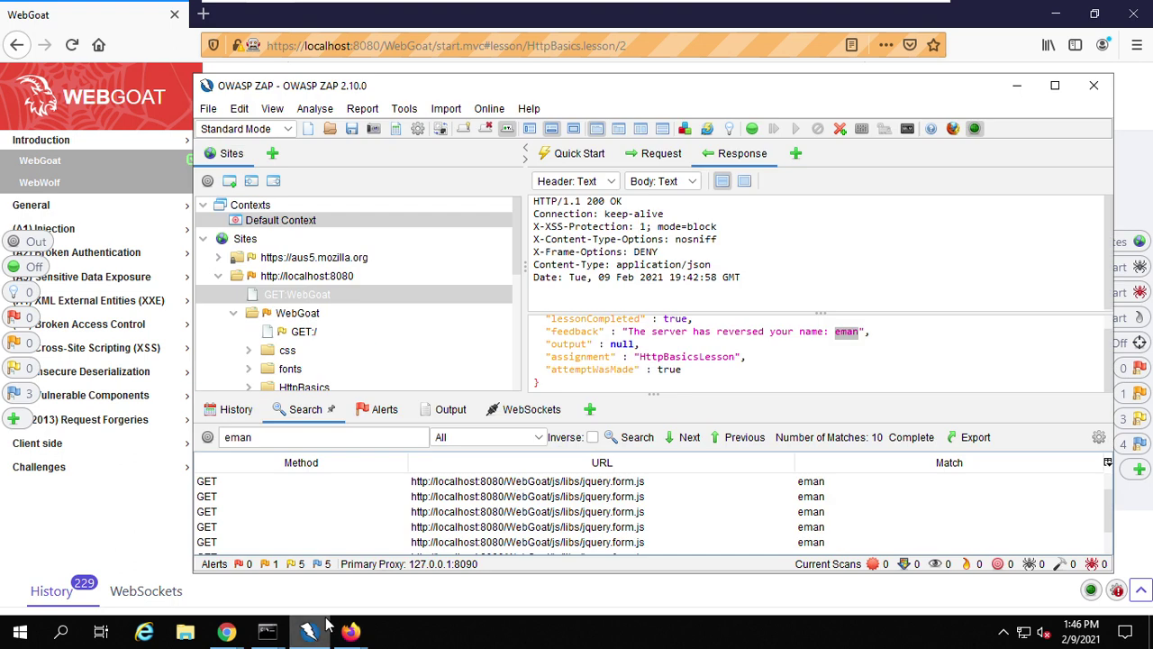